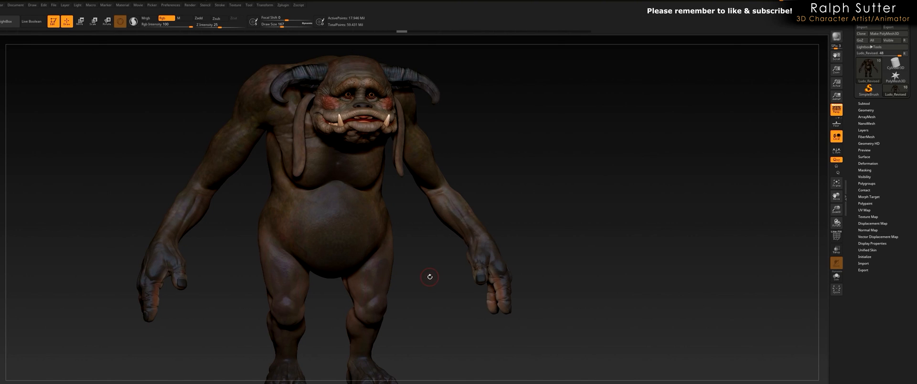
Close ZBrush without saving the project and switch to 3ds Max, where the creature model is open.
left_click_drag(420, 270, 425, 276)
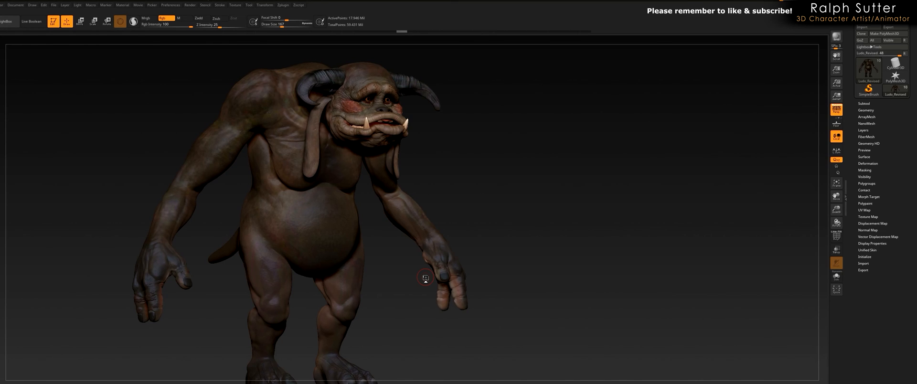
mouse_move(532, 256)
left_mouse_down()
mouse_move(549, 253)
mouse_move(524, 257)
left_mouse_up()
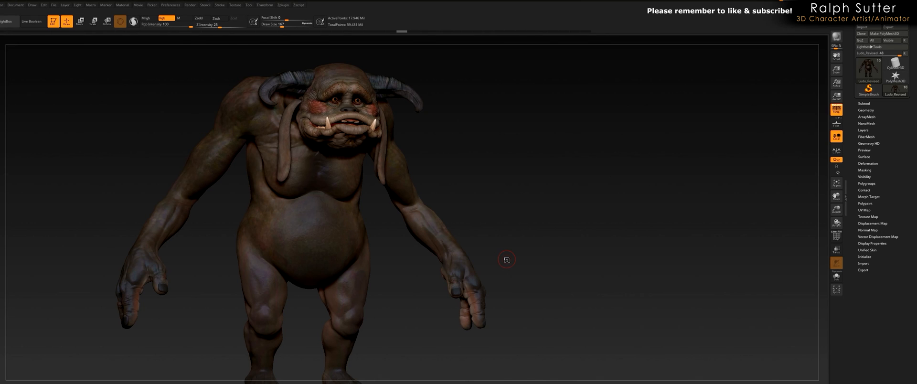
mouse_move(507, 260)
left_mouse_down()
mouse_move(537, 234)
mouse_move(574, 226)
mouse_move(557, 231)
mouse_move(538, 218)
mouse_move(575, 217)
left_mouse_up()
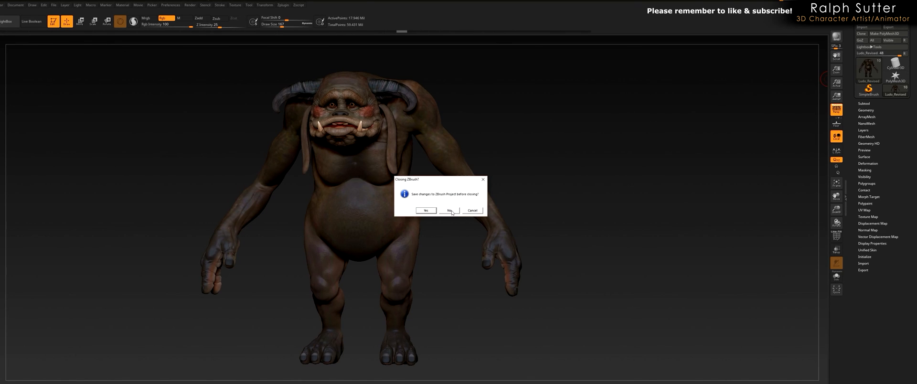
left_click(451, 213)
key("super")
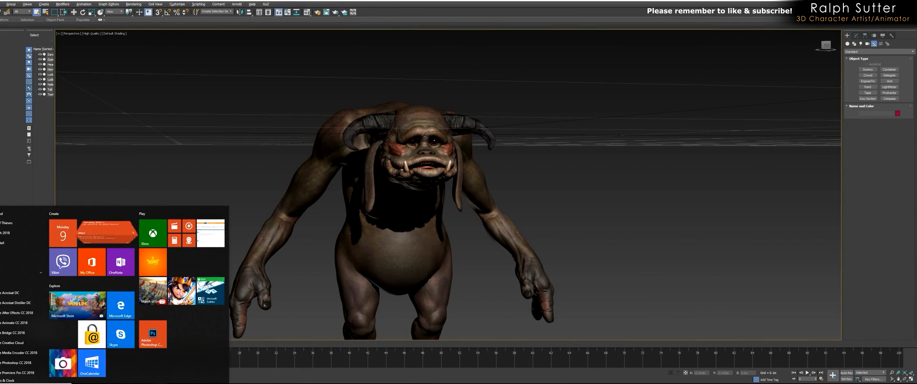
left_click(562, 246)
Examine the creature's body, hands and face in the perspective view from several angles and distances.
middle_click_drag(549, 272, 486, 282, "alt")
left_click(505, 278)
scroll(488, 275, "down", 3)
scroll(471, 284, "up", 6)
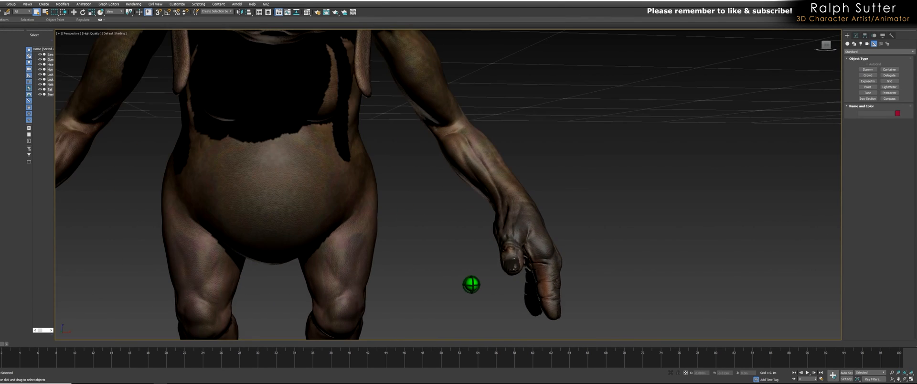
scroll(471, 284, "down", 5)
middle_click_drag(471, 284, 471, 285, "alt")
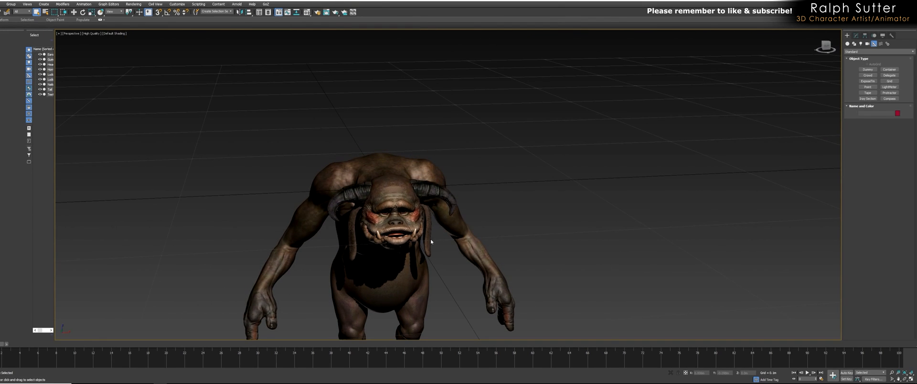
mouse_move(437, 238)
middle_mouse_down("alt")
mouse_move(430, 232)
mouse_move(437, 237)
middle_mouse_up("alt")
scroll(437, 236, "down", 10)
scroll(438, 236, "up", 10)
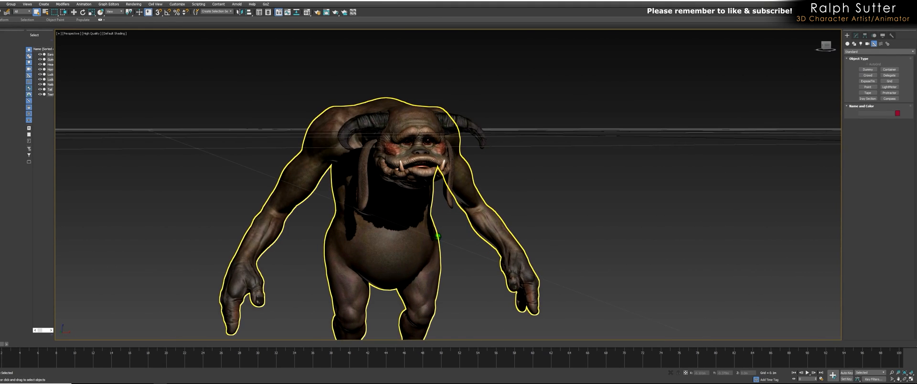
scroll(438, 236, "up", 6)
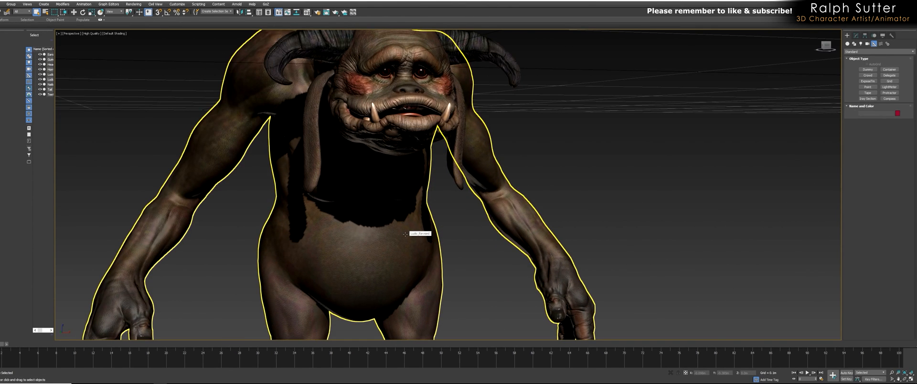
Inspect the mesh topology with edged faces shown, select the head, and return to plain shading.
key("F4")
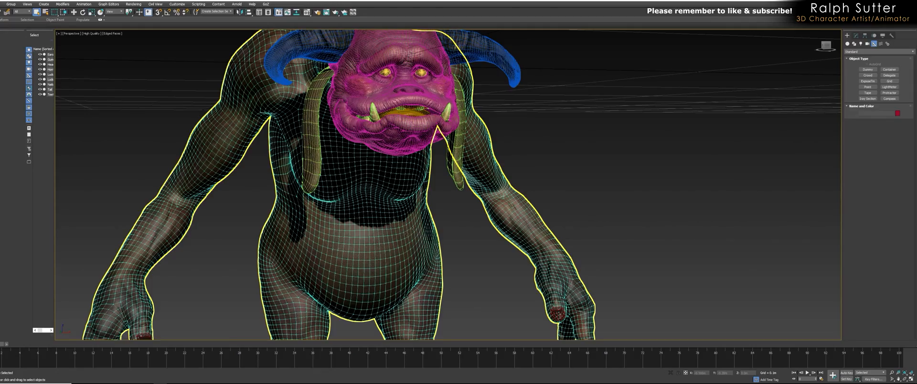
middle_click_drag(409, 231, 409, 251)
left_click(404, 163)
middle_click_drag(404, 163, 424, 191, "alt")
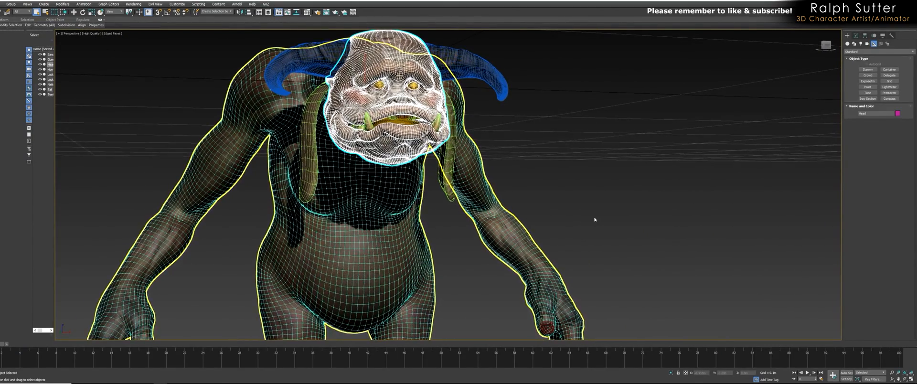
key("F4")
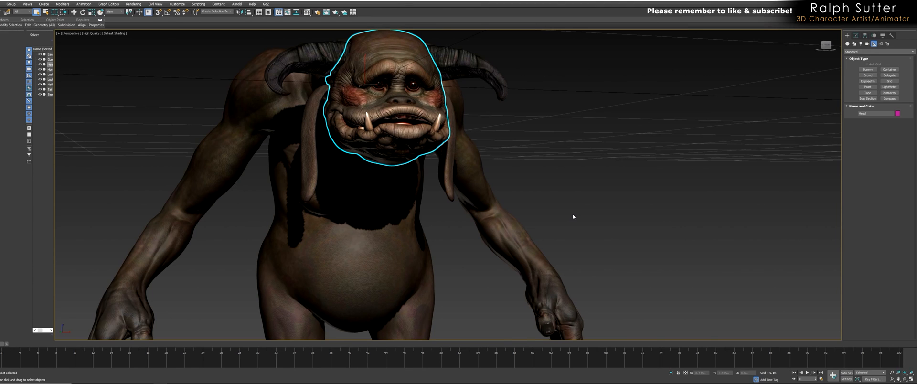
Examine the textured creature from the side and front, both close to the face and at full-body distance.
middle_click_drag(521, 225, 468, 229, "alt")
scroll(468, 228, "down", 5)
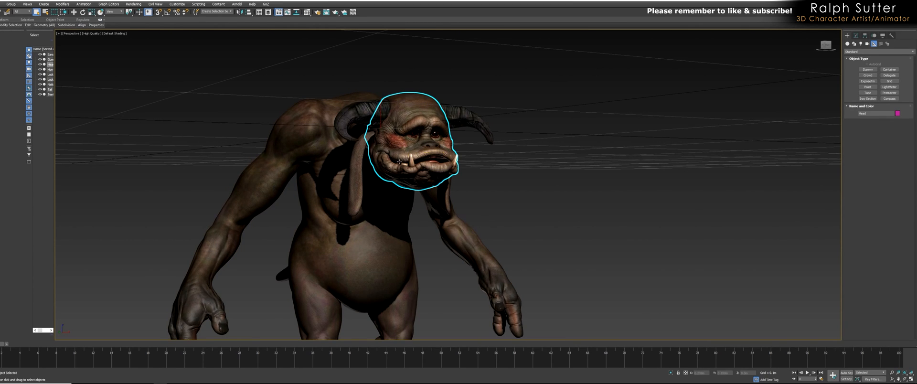
middle_click_drag(372, 223, 405, 198, "alt")
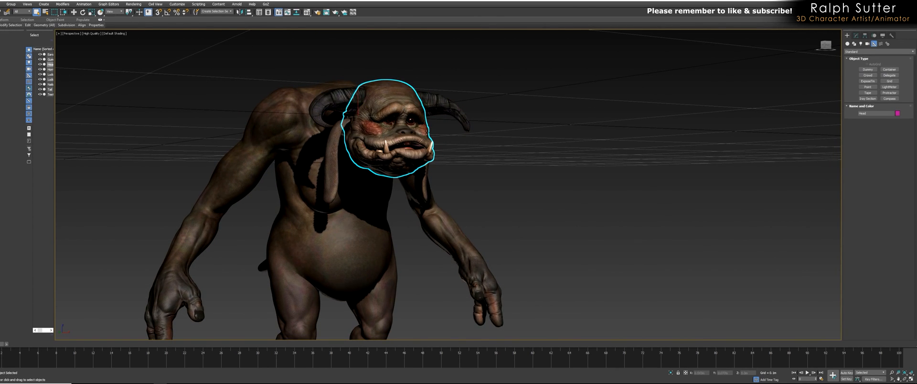
middle_click_drag(407, 172, 390, 185, "alt")
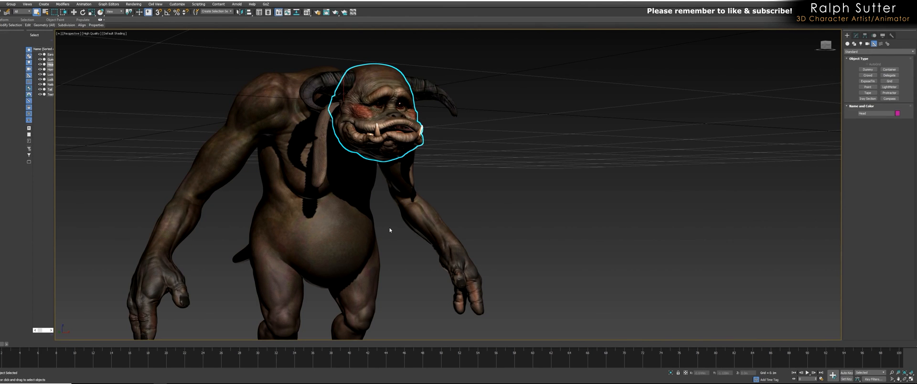
middle_click_drag(397, 233, 395, 213, "alt")
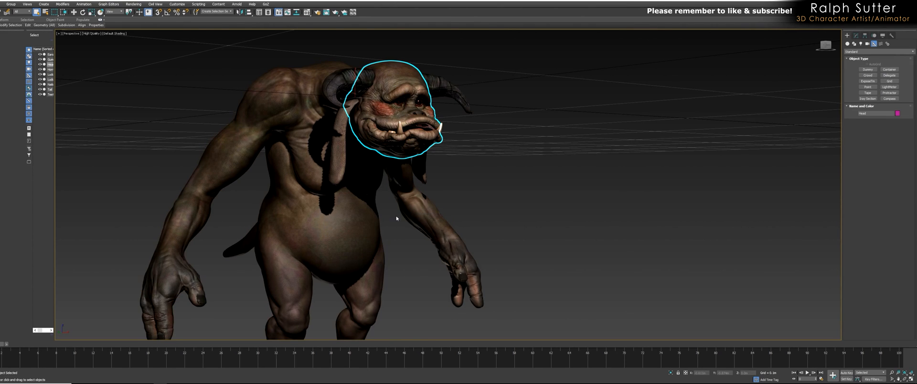
middle_click_drag(406, 216, 377, 229)
scroll(409, 221, "down", 3)
scroll(400, 229, "down", 2)
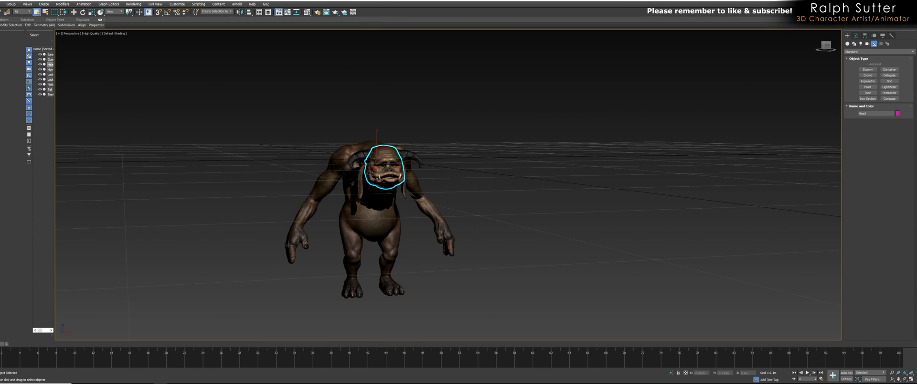
scroll(377, 174, "up", 5)
scroll(397, 159, "up", 4)
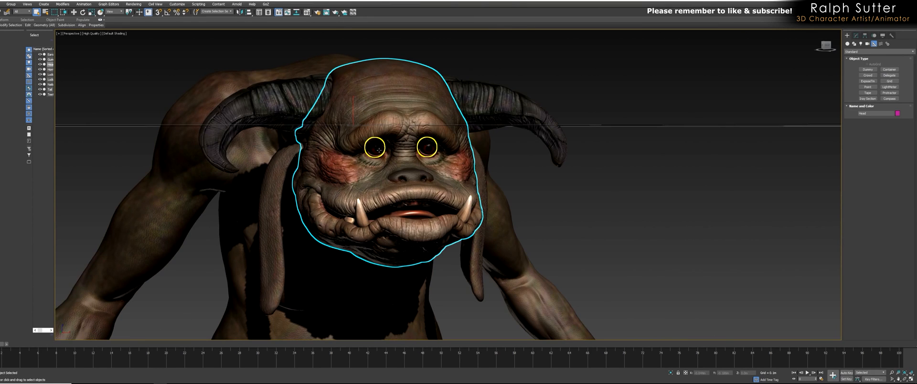
scroll(397, 220, "down", 6)
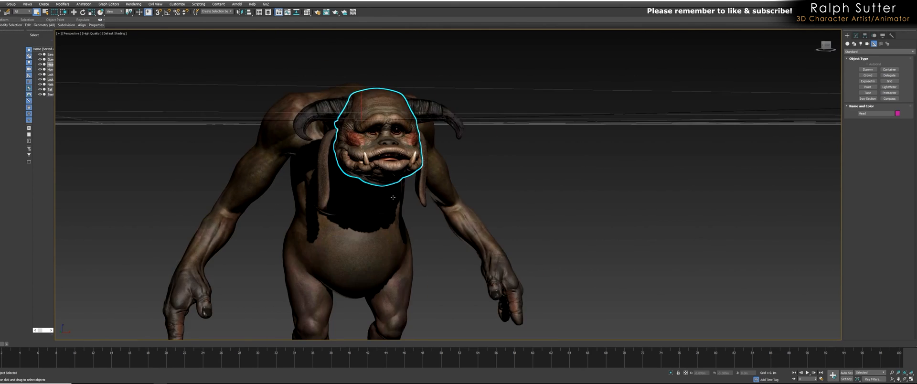
middle_click_drag(397, 219, 392, 217, "alt")
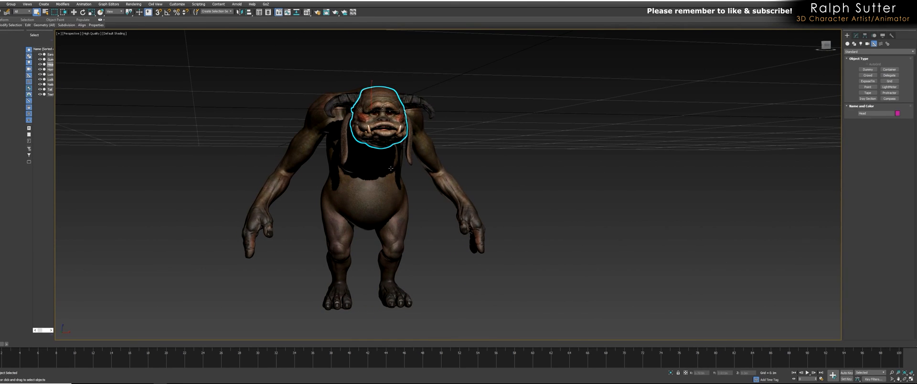
middle_click_drag(381, 218, 372, 277, "alt")
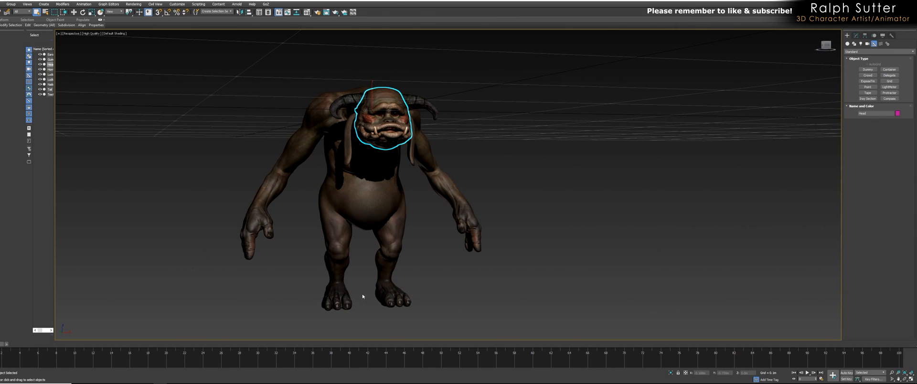
middle_click_drag(363, 296, 359, 299, "alt")
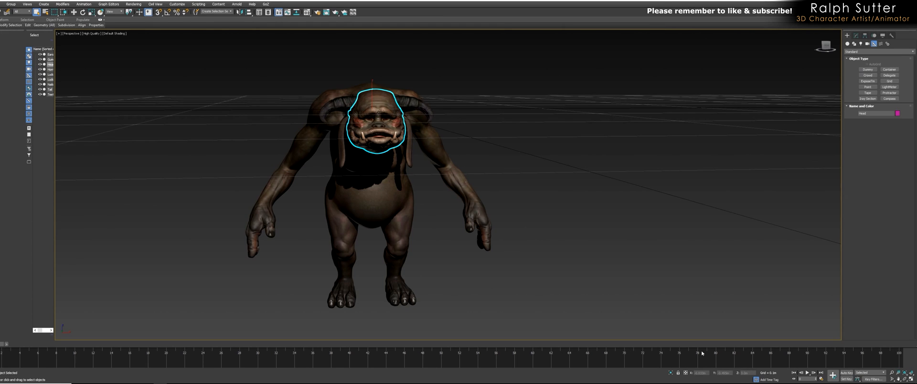
Select all of the creature's parts and, in the wireframe front view, move them up until the feet rest on the horizontal grid axis.
middle_click_drag(524, 244, 497, 250, "alt")
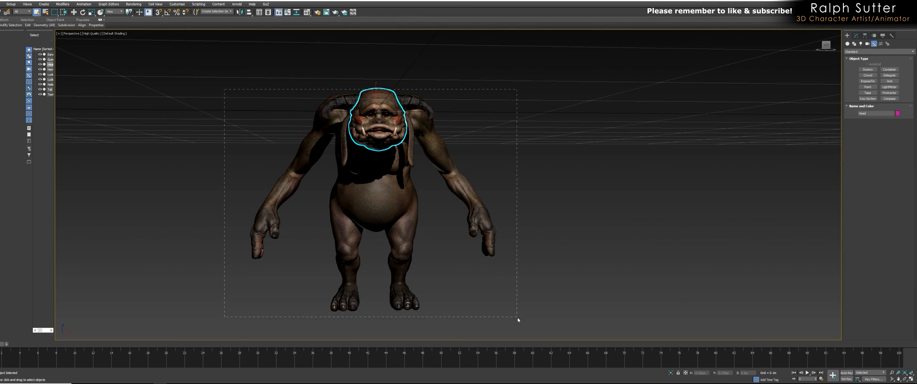
left_click_drag(518, 319, 518, 320)
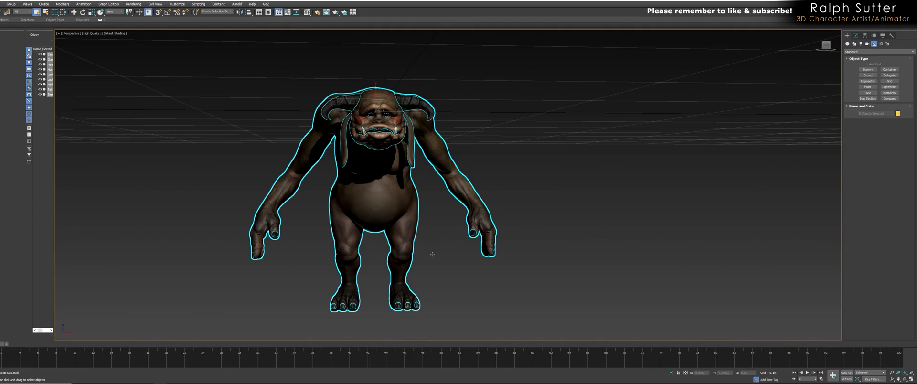
key("f")
key("F3")
scroll(421, 239, "down", 6)
scroll(406, 228, "down", 5)
middle_click_drag(406, 228, 406, 161)
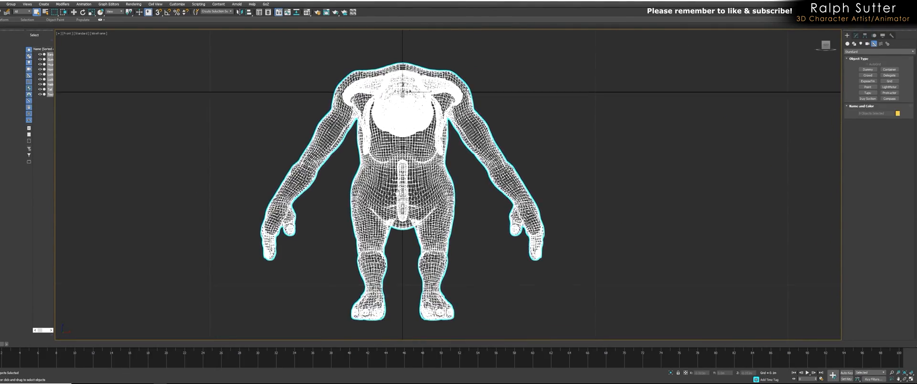
middle_click_drag(401, 196, 399, 219)
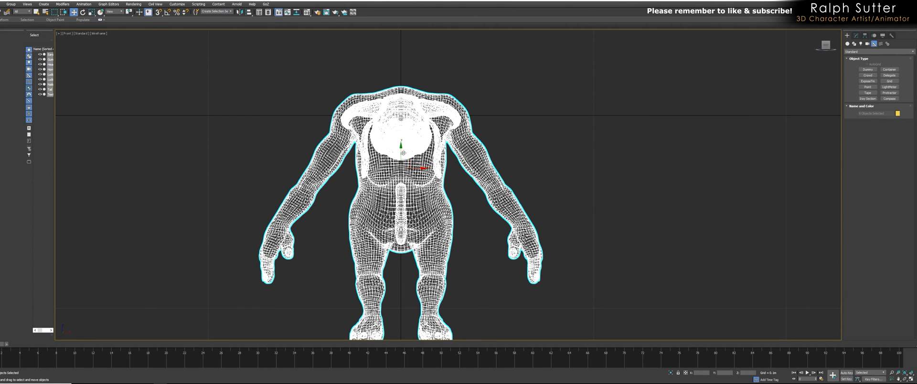
left_click_drag(404, 168, 403, 37)
middle_click_drag(421, 110, 411, 202)
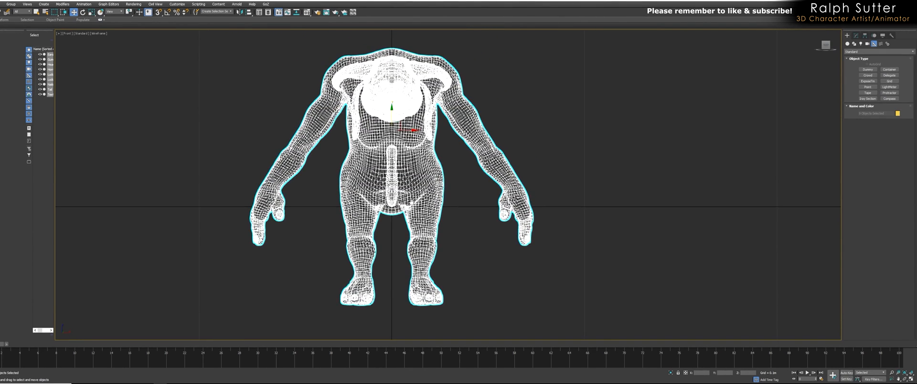
left_click_drag(392, 114, 392, 18)
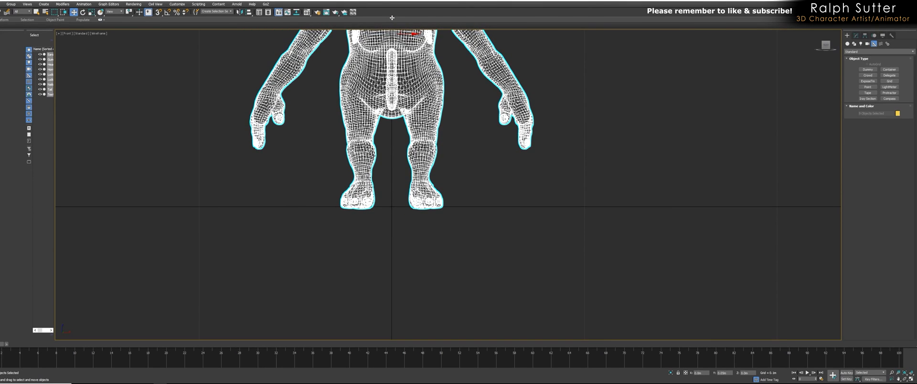
middle_click_drag(398, 185, 396, 256)
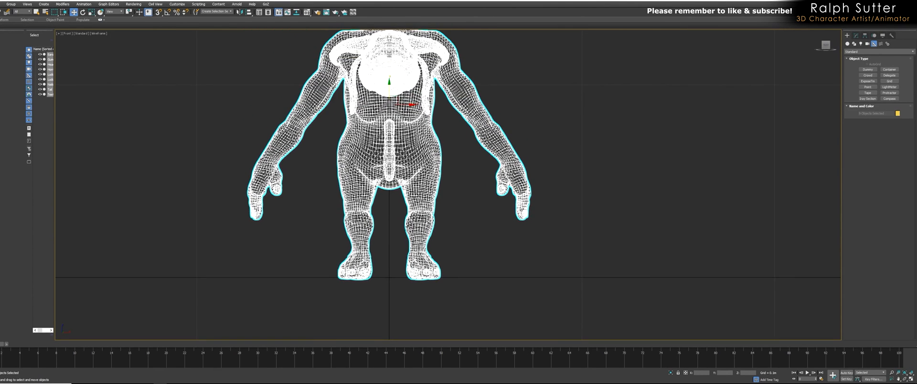
left_click_drag(390, 91, 391, 90)
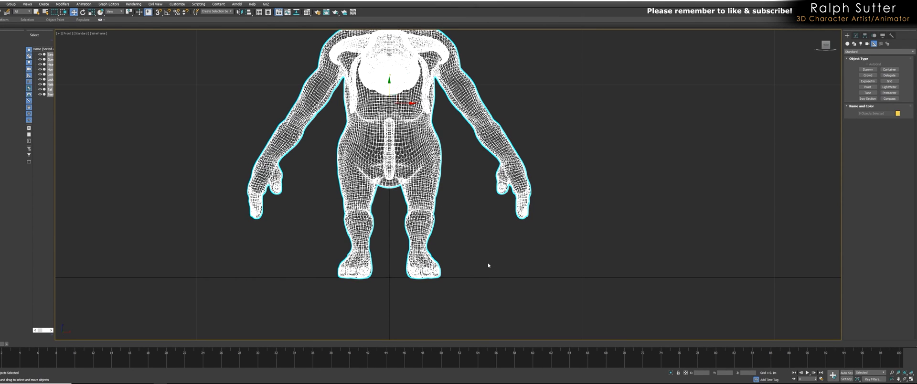
Return to the perspective view and enable Affect Pivot Only for the selected creature parts.
key("p")
mouse_move(463, 229)
middle_mouse_down("alt")
mouse_move(445, 170)
mouse_move(463, 213)
mouse_move(420, 255)
middle_mouse_up("alt")
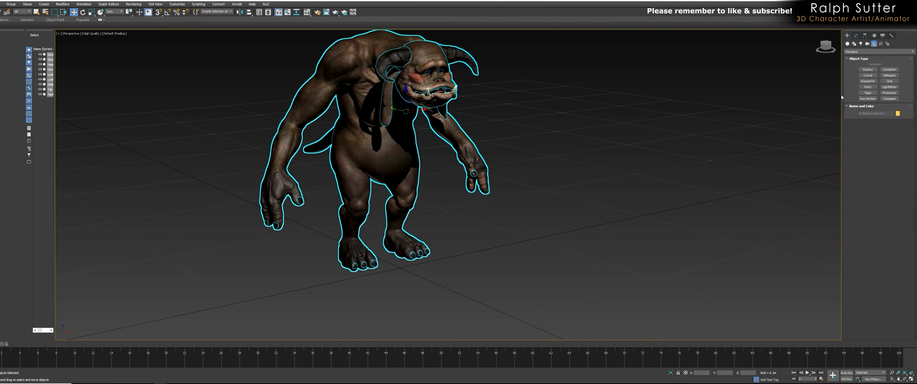
left_click(864, 35)
middle_click_drag(720, 158, 754, 117, "alt")
middle_click_drag(661, 147, 686, 135, "alt")
left_click(870, 75)
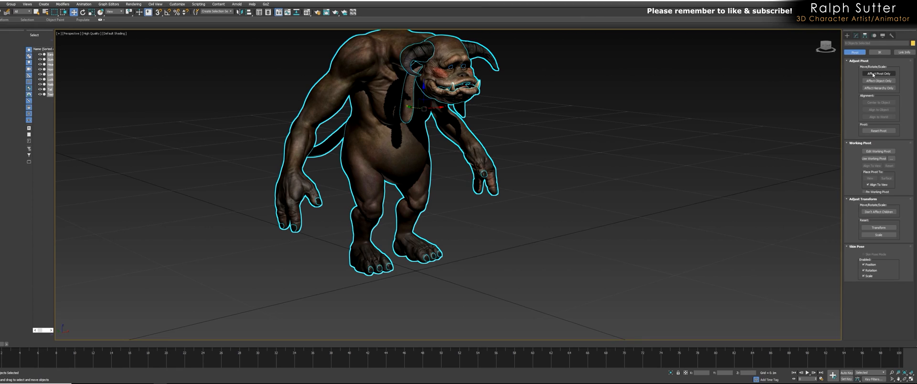
left_click(873, 75)
Lower the pivots of all selected creature parts down to ground level.
middle_click_drag(540, 189, 482, 197)
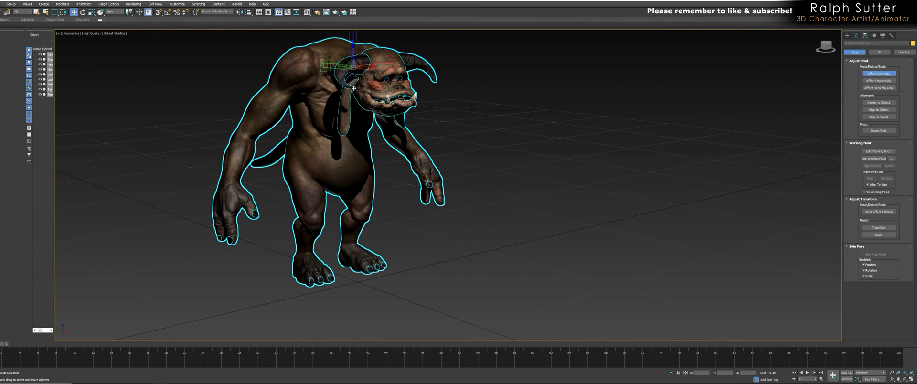
left_click_drag(352, 55, 367, 165)
middle_click_drag(366, 165, 399, 166)
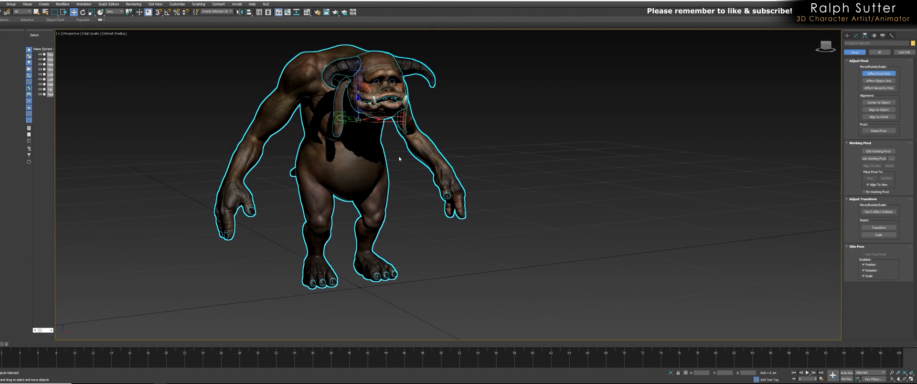
middle_click_drag(377, 91, 385, 82, "alt")
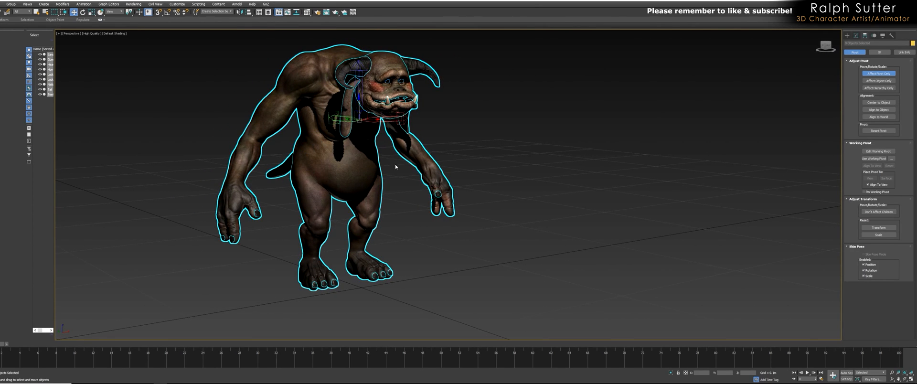
middle_click_drag(431, 205, 442, 201)
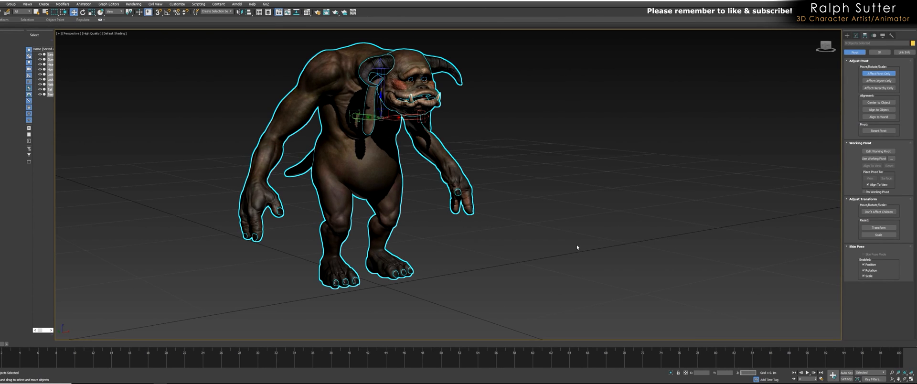
key("Return")
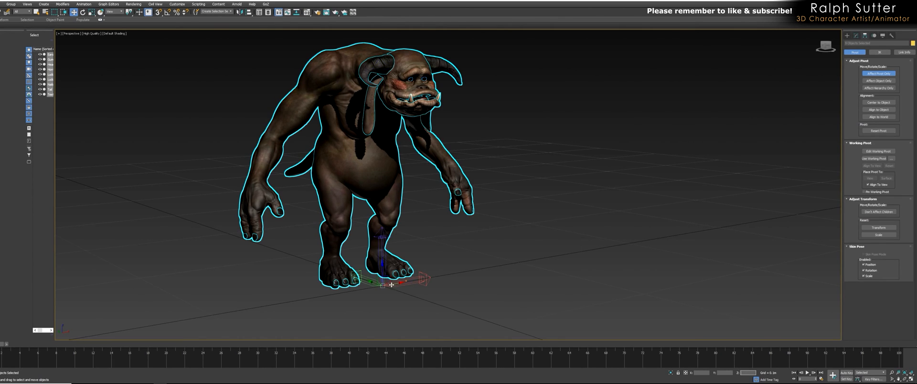
Shift the pivots back along the ground from the toes to between the feet, and turn off Affect Pivot Only.
left_click(725, 372)
middle_click_drag(439, 252, 470, 232)
mouse_move(461, 259)
middle_mouse_down("alt")
mouse_move(474, 254)
mouse_move(473, 265)
middle_mouse_up("alt")
key("shift+z")
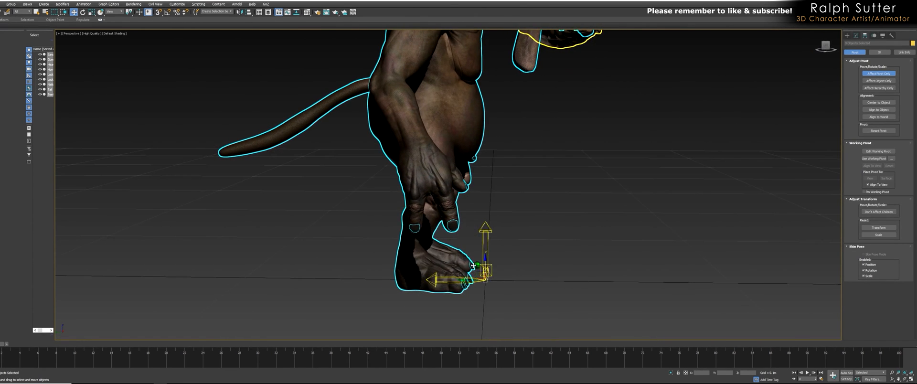
left_click_drag(468, 281, 412, 279)
middle_click_drag(412, 278, 456, 243, "alt")
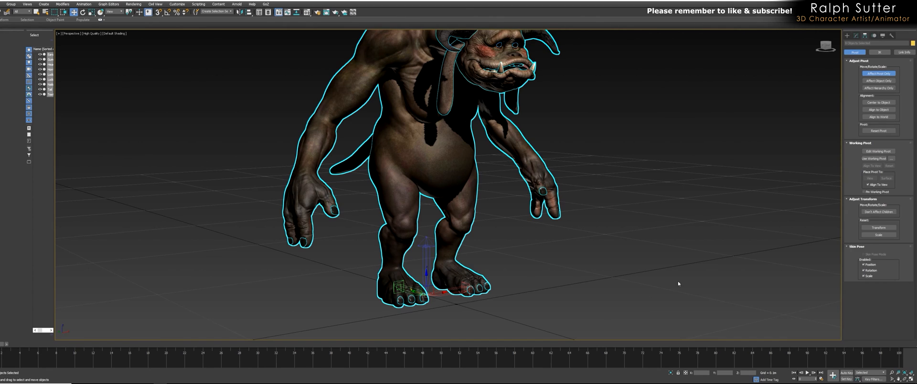
left_click(875, 75)
Position the selected creature parts at the world origin using absolute coordinates, and deselect them.
scroll(609, 261, "down", 6)
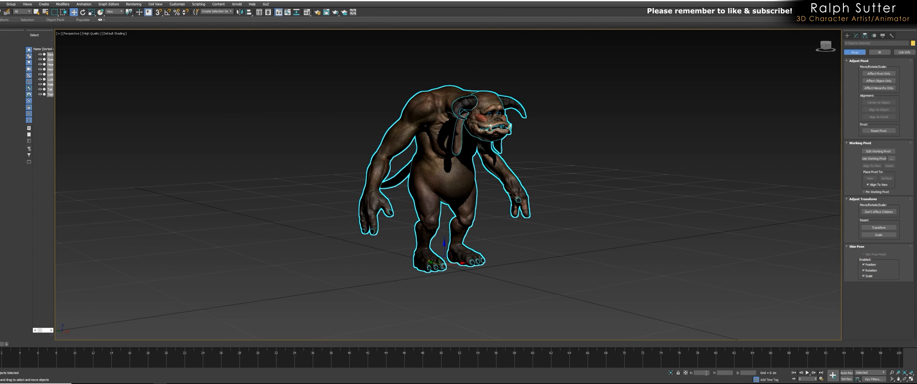
scroll(442, 231, "up", 5)
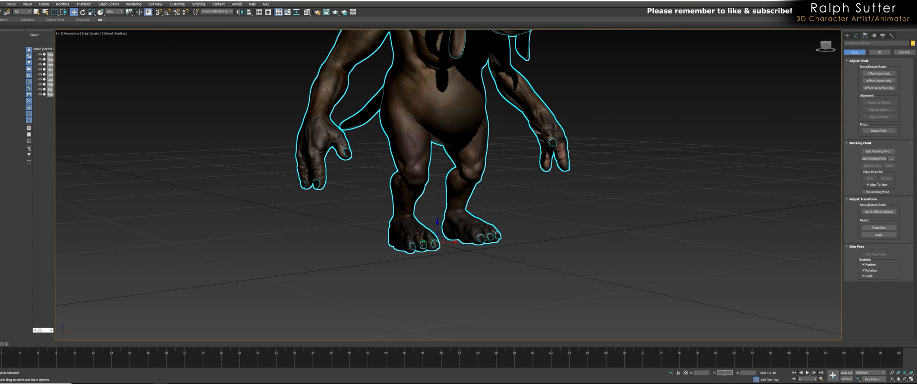
key("Return")
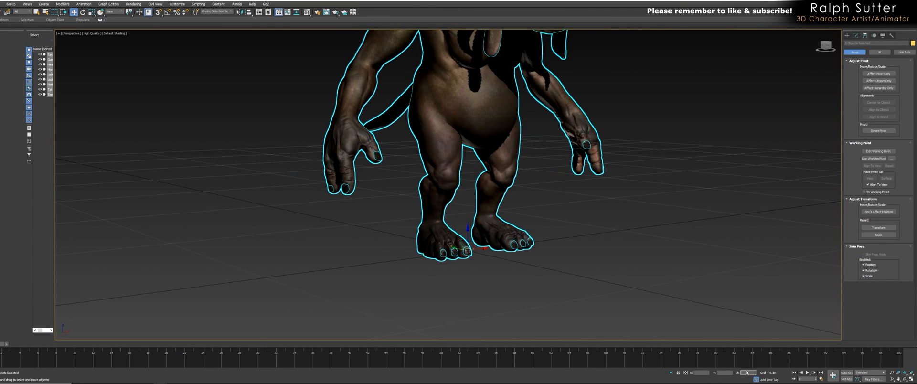
scroll(596, 249, "down", 5)
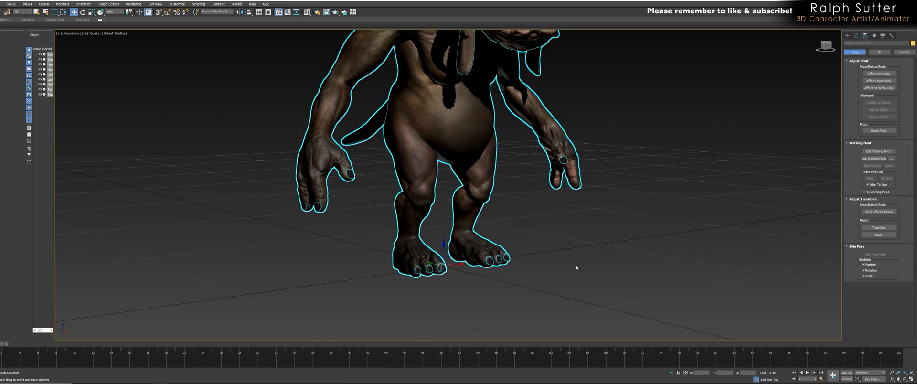
middle_click_drag(548, 282, 540, 288, "alt")
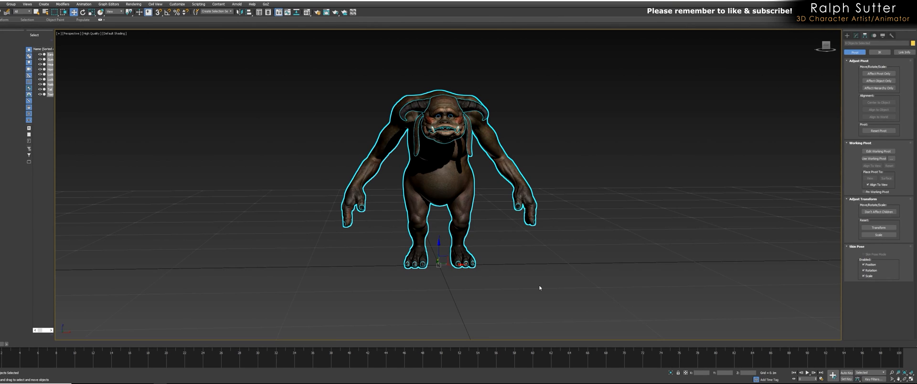
middle_click_drag(494, 282, 482, 293, "alt")
scroll(490, 282, "down", 3)
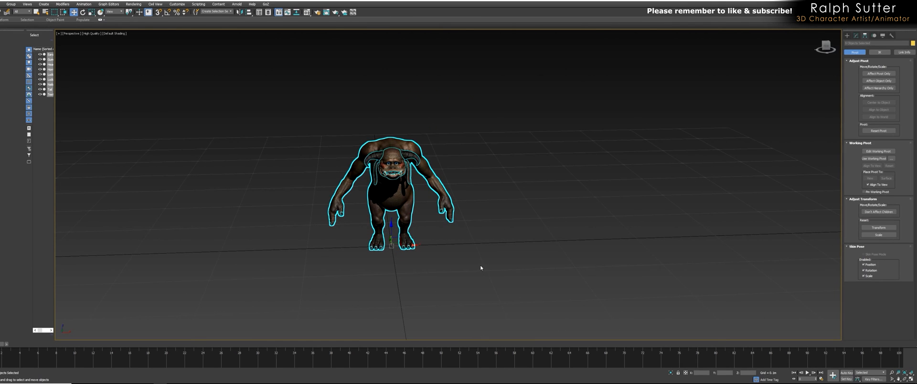
left_click(498, 250)
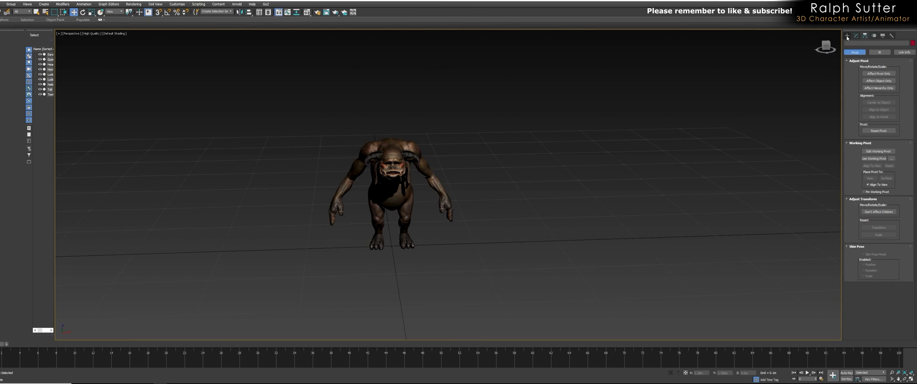
Check the display unit scale in Units Setup and close it without changing anything.
left_click(176, 4)
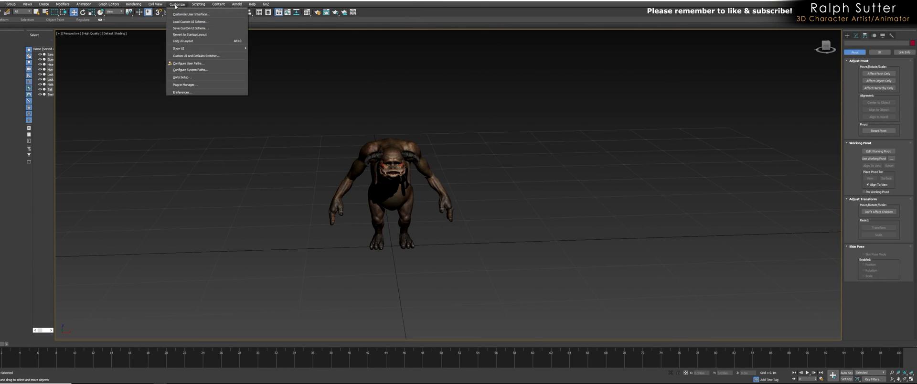
left_click(194, 78)
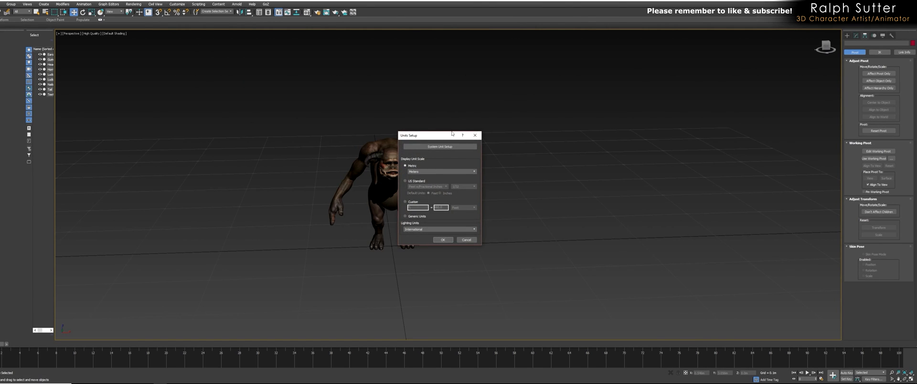
left_click_drag(439, 133, 564, 131)
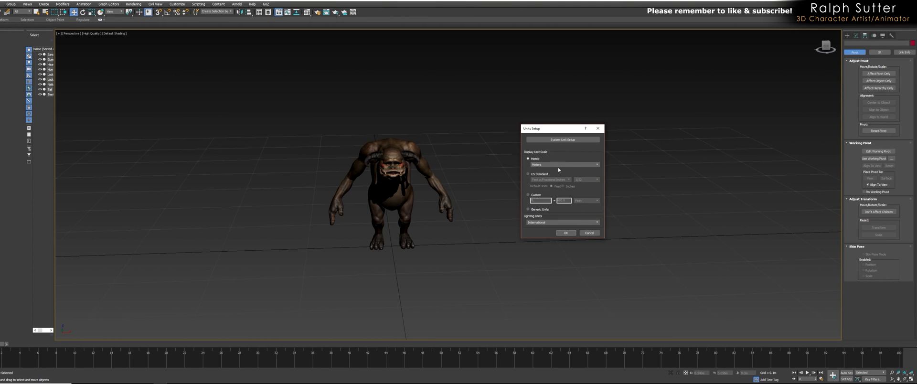
left_click(597, 128)
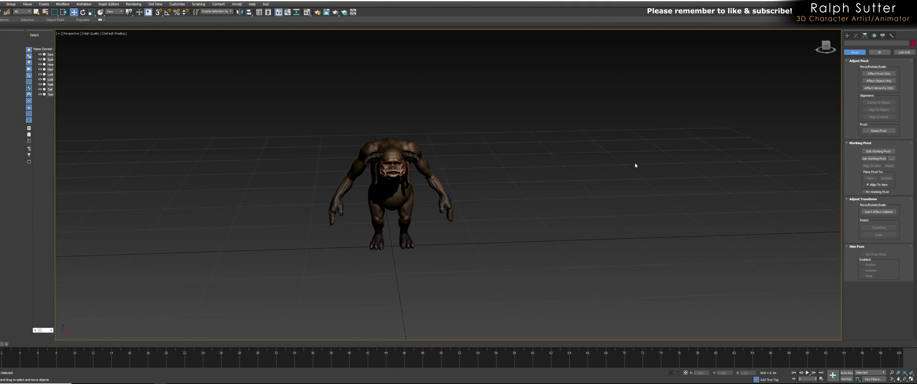
middle_click_drag(636, 165, 600, 176)
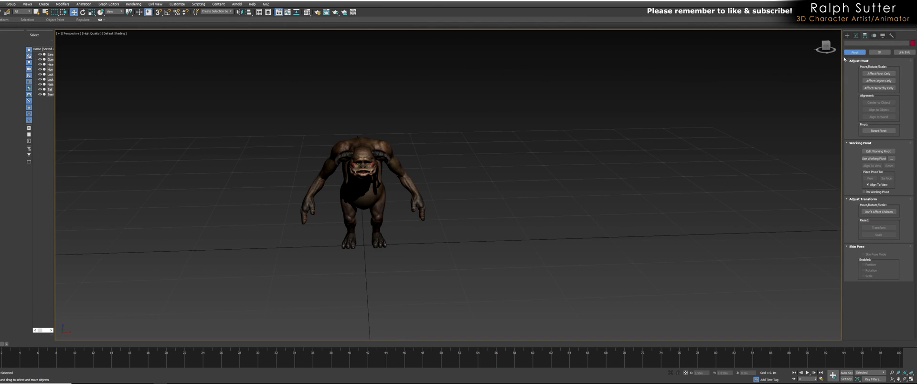
Create a standard primitive box on the ground beside the creature.
left_click(847, 35)
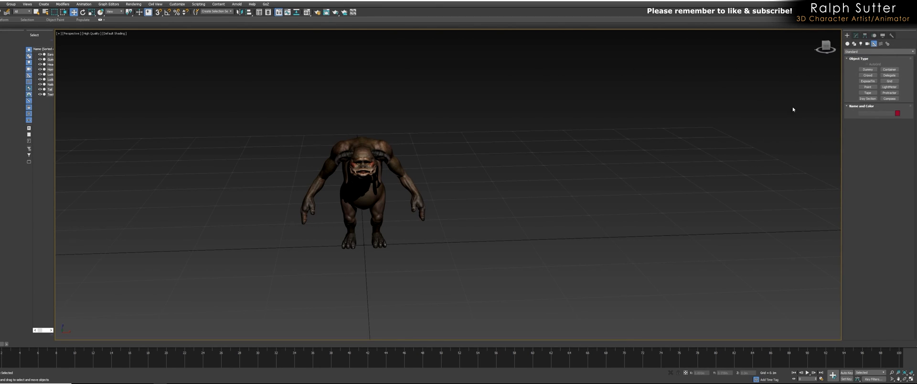
left_click(847, 43)
middle_click_drag(694, 124, 730, 123)
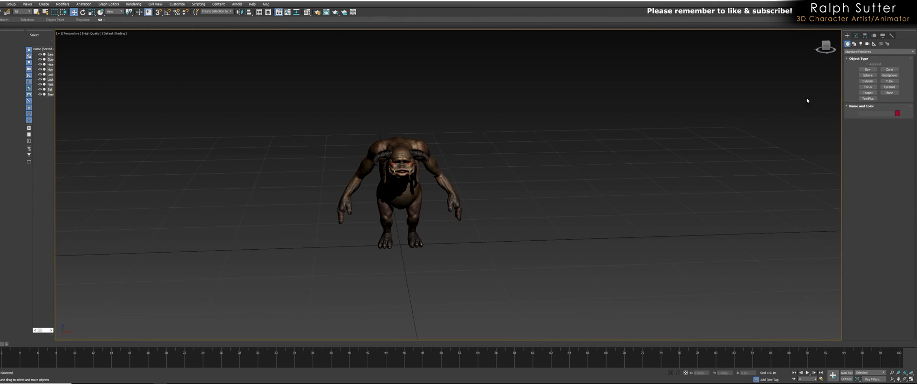
left_click(867, 69)
left_click_drag(512, 223, 587, 256)
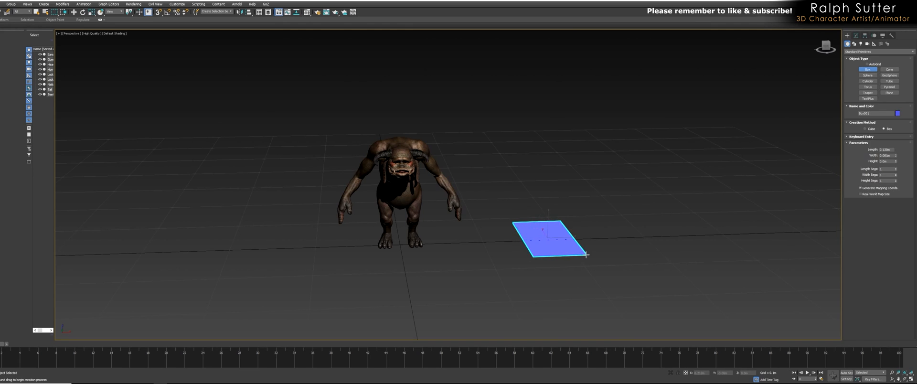
left_click(592, 200)
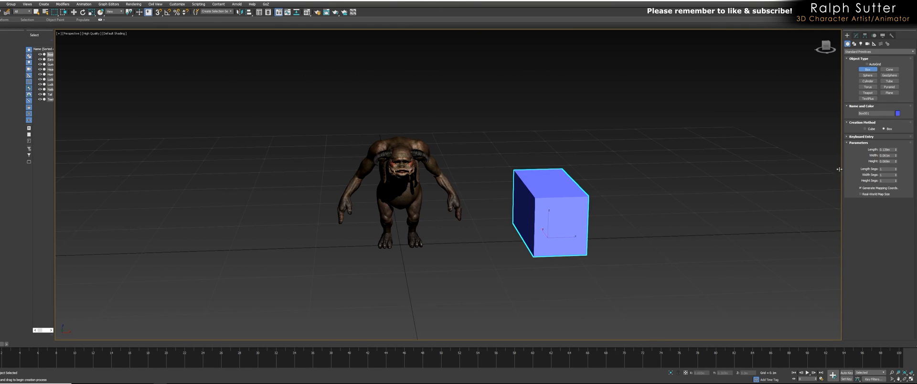
key("w")
Set the box's height to 2 m as a size reference for the creature.
left_click(856, 35)
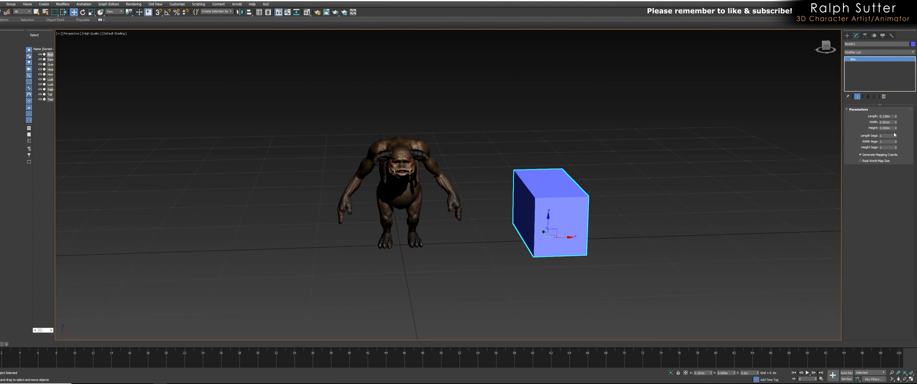
left_click_drag(892, 127, 869, 128)
type("2")
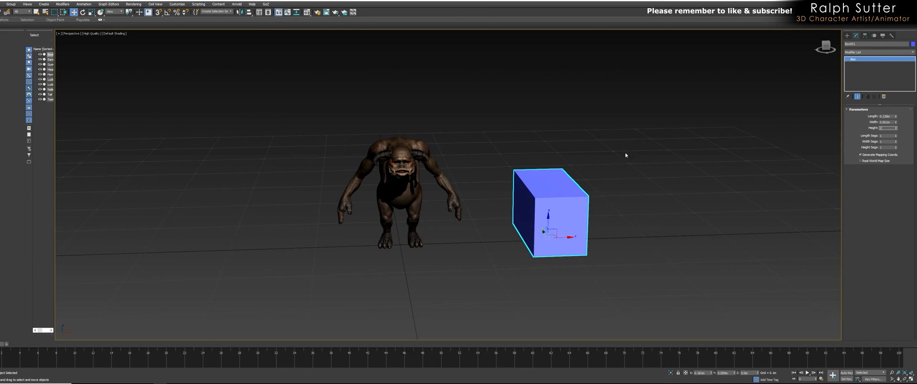
key("Return")
scroll(560, 191, "down", 5)
middle_click_drag(561, 191, 533, 183, "alt")
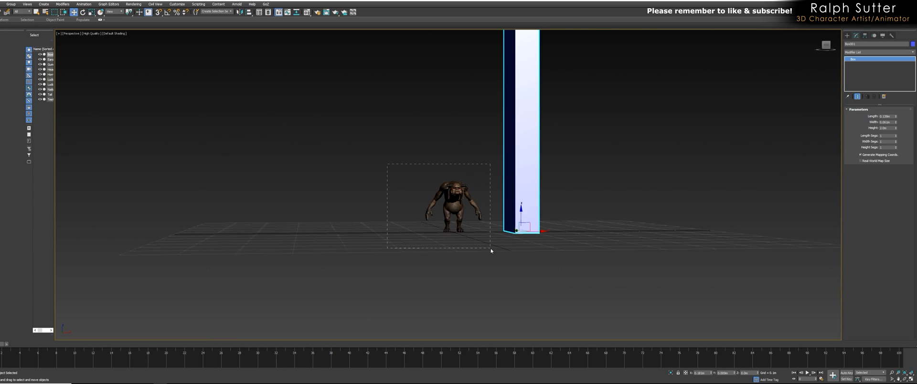
Select all creature parts for uniform scaling, with the transform coordinate center as the scaling center.
left_click_drag(491, 250, 477, 242)
middle_click_drag(477, 241, 441, 214, "alt")
scroll(467, 246, "up", 3)
key("r")
scroll(441, 214, "up", 2)
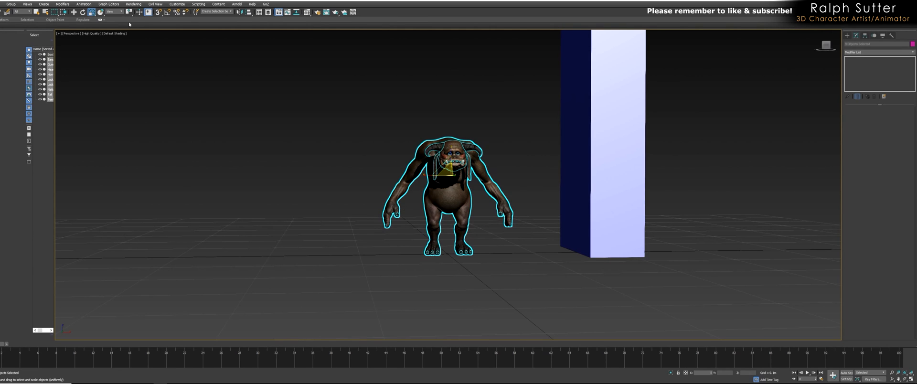
left_click_drag(128, 12, 130, 42)
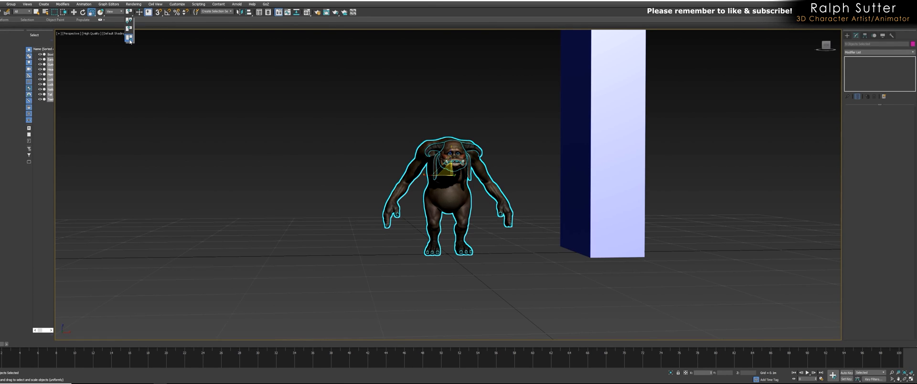
left_click_drag(130, 39, 130, 40)
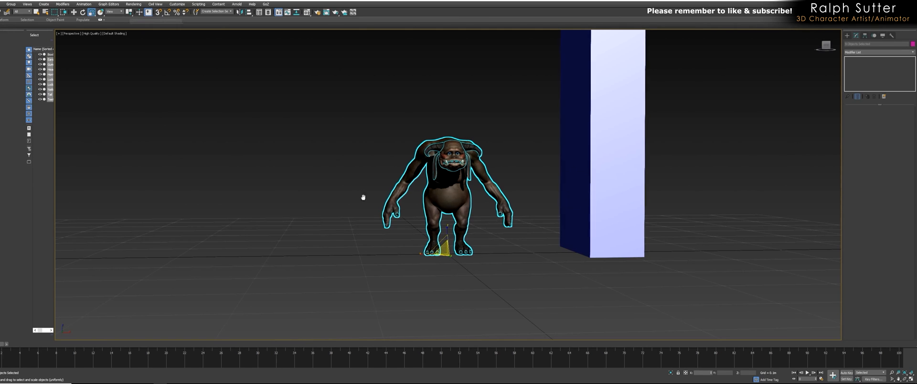
Scale the whole creature up uniformly until it is about as tall as the reference box, and deselect it.
scroll(368, 193, "up", 5)
scroll(366, 162, "down", 8)
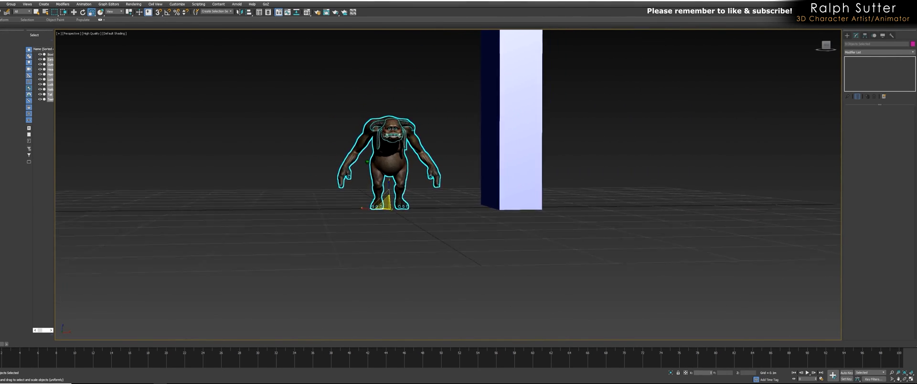
scroll(381, 219, "down", 1)
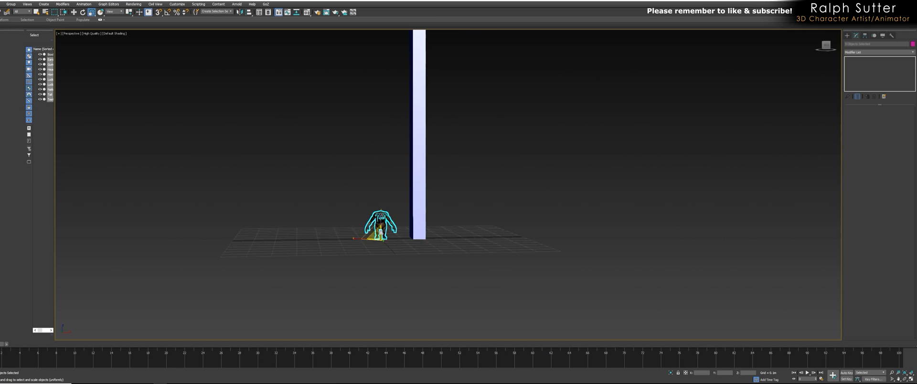
scroll(406, 200, "up", 2)
scroll(406, 200, "up", 6)
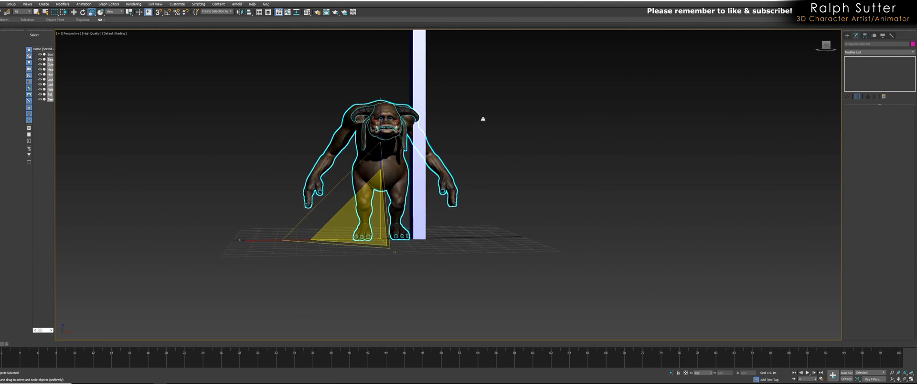
scroll(447, 254, "down", 6)
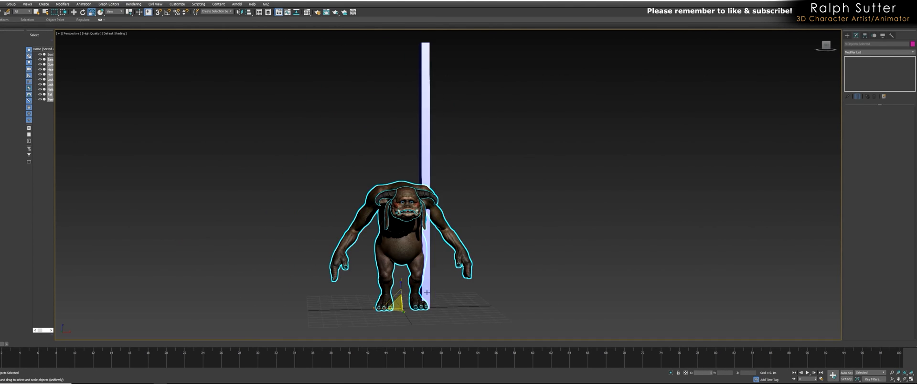
scroll(419, 282, "up", 6)
left_click_drag(419, 282, 420, 269)
middle_click_drag(533, 242, 454, 263, "alt")
left_click(496, 93)
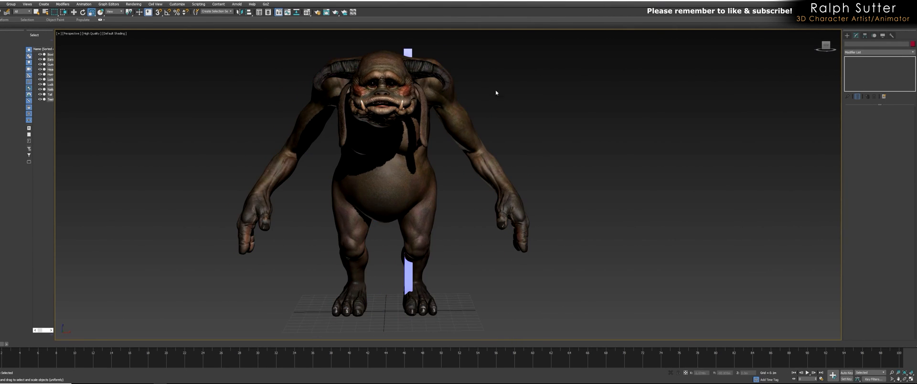
Delete the reference box behind the creature.
left_click(413, 52)
middle_click_drag(549, 127, 466, 146, "alt")
key("Delete")
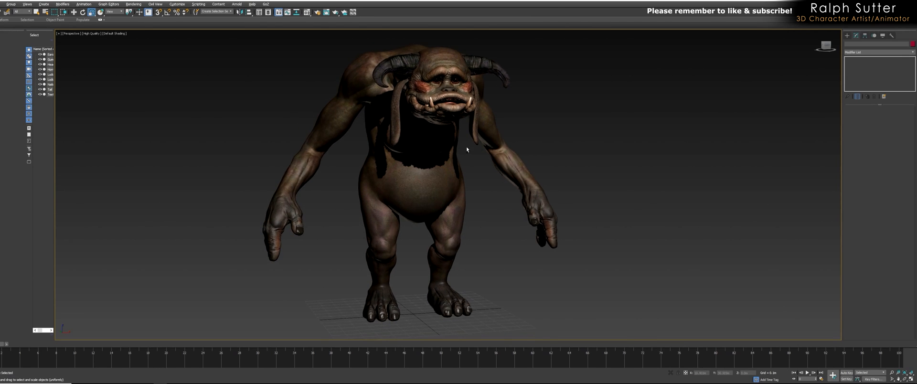
Examine the scaled creature from several angles, looking at its torso, head and whole body.
left_click(466, 148)
scroll(466, 148, "up", 6)
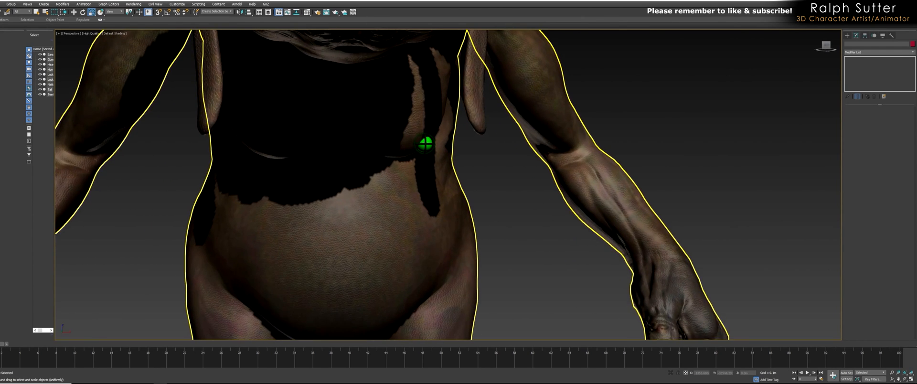
scroll(425, 144, "down", 5)
middle_click_drag(424, 143, 426, 192)
mouse_move(426, 192)
middle_mouse_down()
mouse_move(438, 205)
mouse_move(424, 194)
middle_mouse_up()
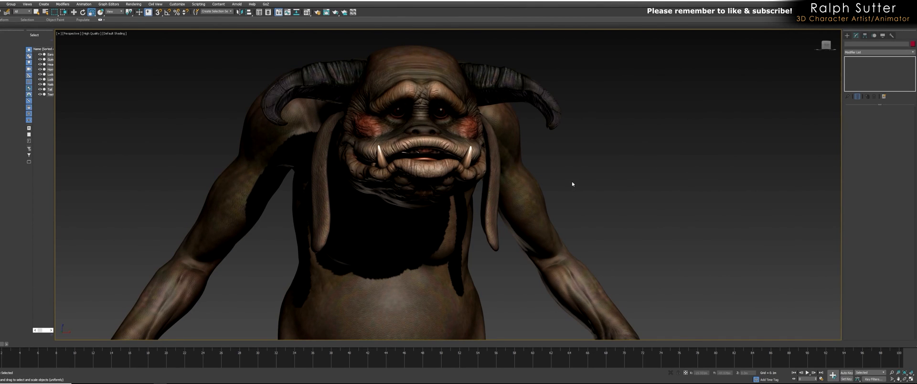
middle_click_drag(577, 185, 542, 188, "alt")
scroll(553, 185, "down", 4)
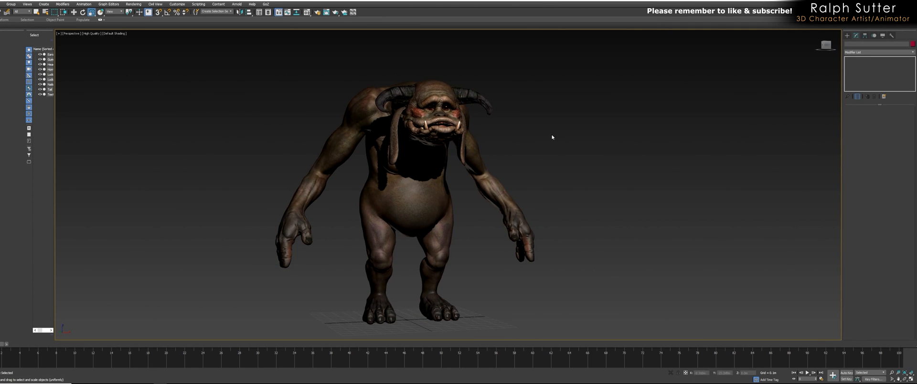
left_click(404, 193)
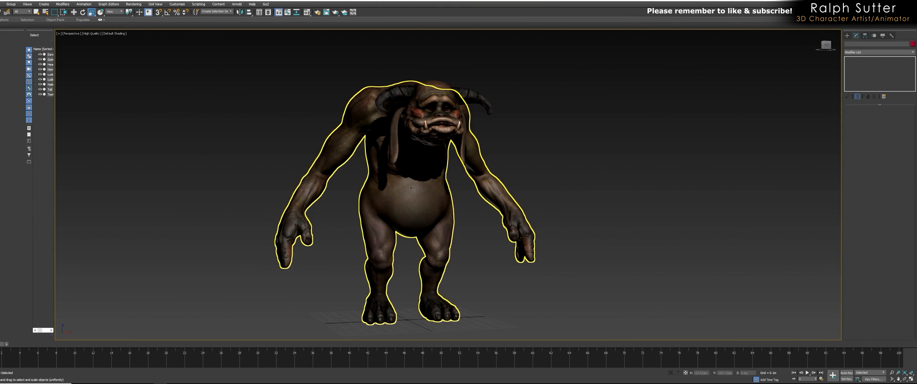
left_click(474, 204)
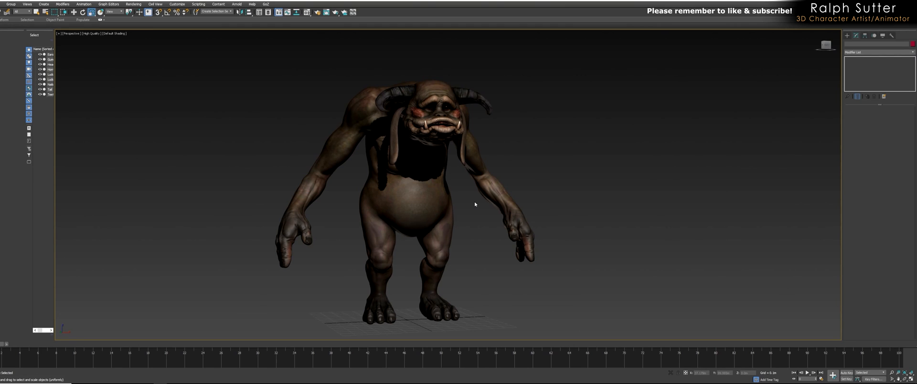
mouse_move(474, 203)
middle_mouse_down("alt")
mouse_move(460, 194)
mouse_move(442, 208)
mouse_move(461, 200)
middle_mouse_up("alt")
scroll(459, 196, "down", 2)
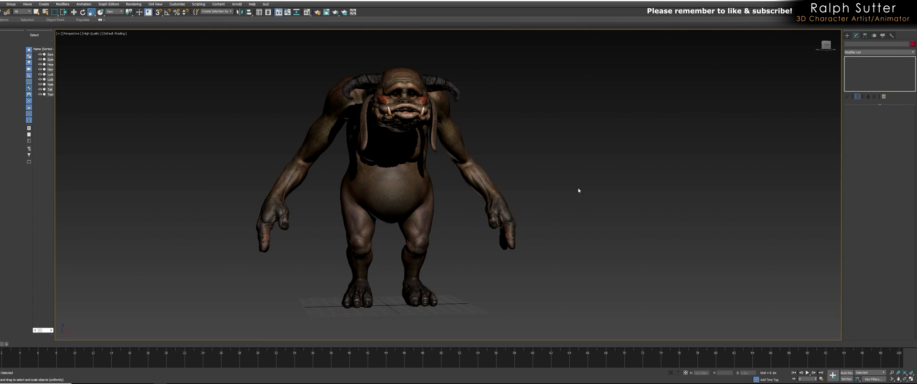
Select all creature parts and reset their transforms with the Reset XForm utility.
left_click_drag(580, 55, 516, 180)
left_click_drag(237, 344, 237, 344)
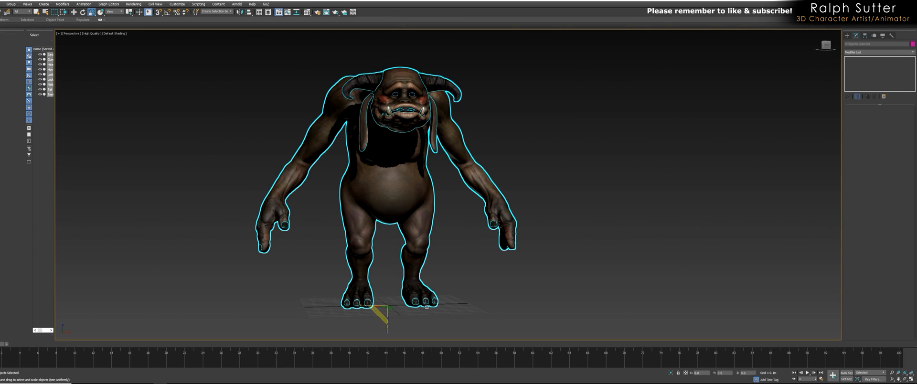
left_click(891, 35)
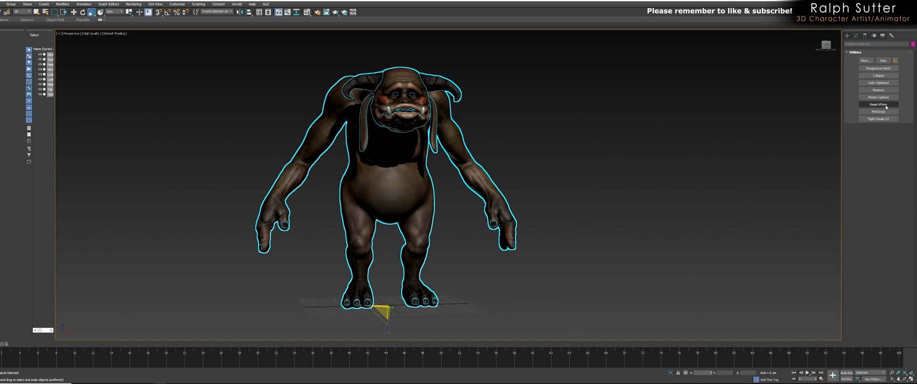
middle_click_drag(695, 175, 687, 176)
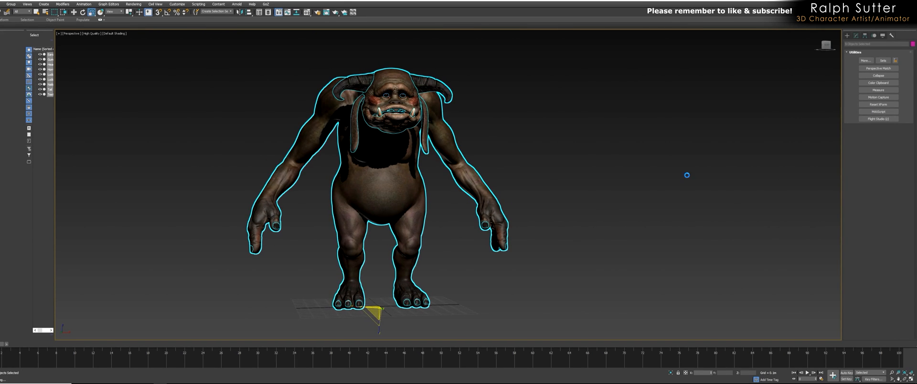
left_click(877, 104)
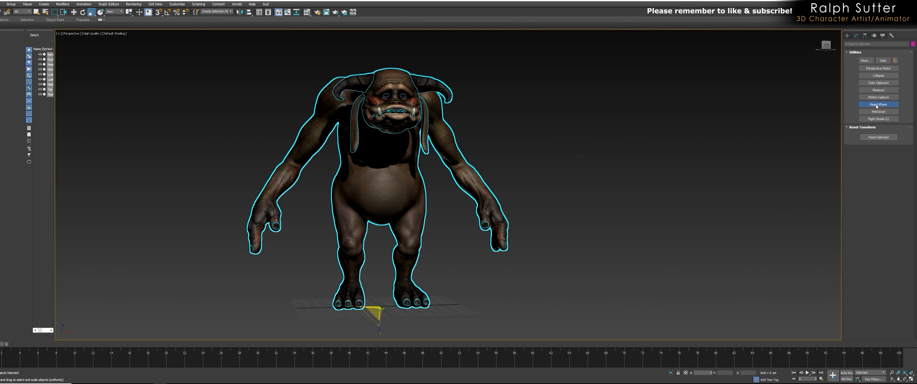
left_click(878, 137)
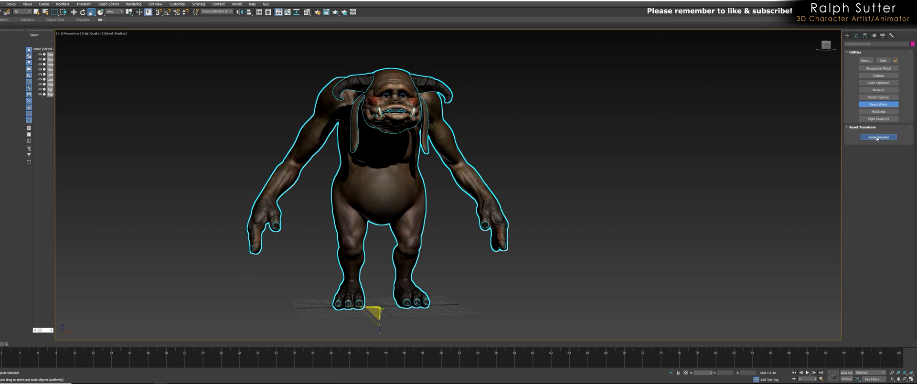
middle_click_drag(616, 190, 606, 167)
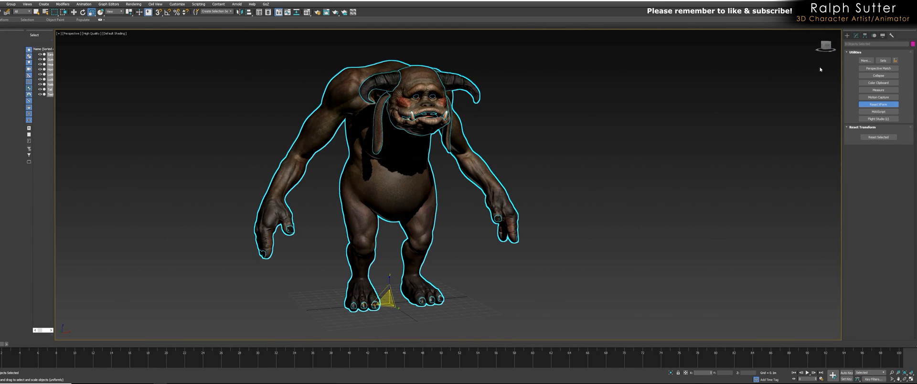
Deselect the creature parts and inspect the modifier stack of the head alone.
left_click(856, 35)
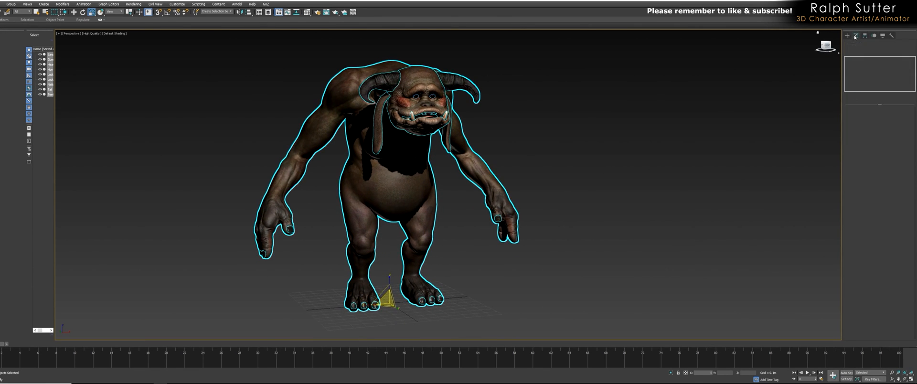
left_click(581, 141)
left_click(423, 78)
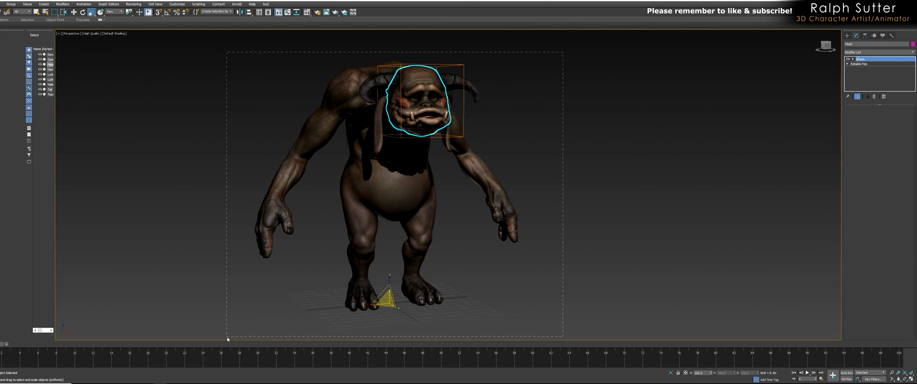
Select all creature parts again, convert them to Editable Poly and clear the selection.
left_click_drag(228, 339, 286, 329)
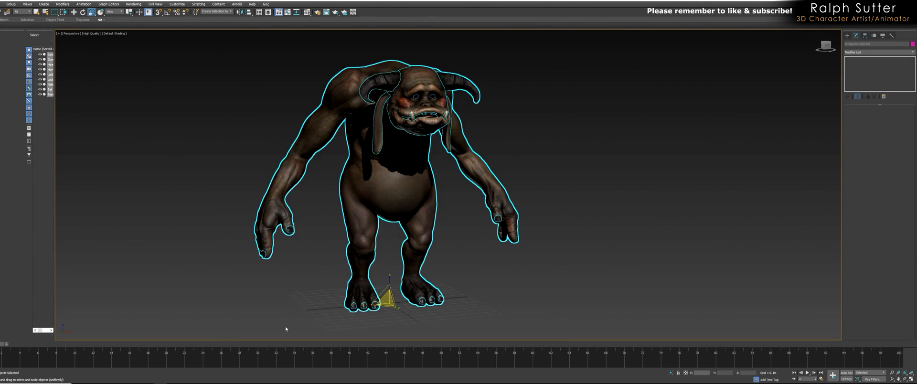
right_click(407, 182)
mouse_move(440, 238)
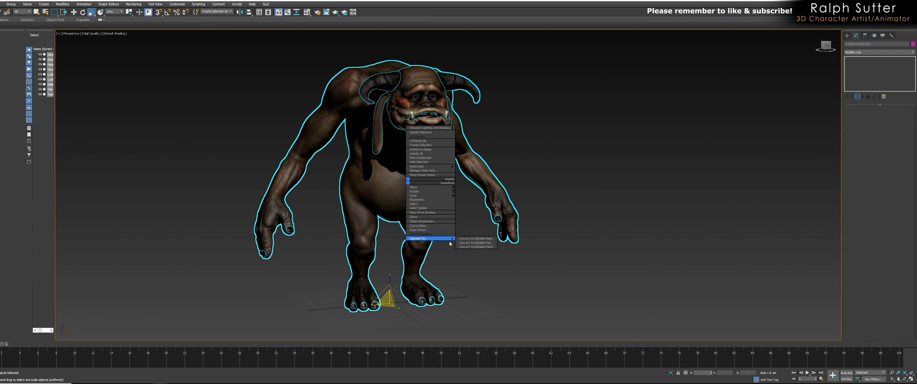
left_click(478, 242)
middle_click_drag(605, 241, 607, 224, "alt")
left_click(609, 220)
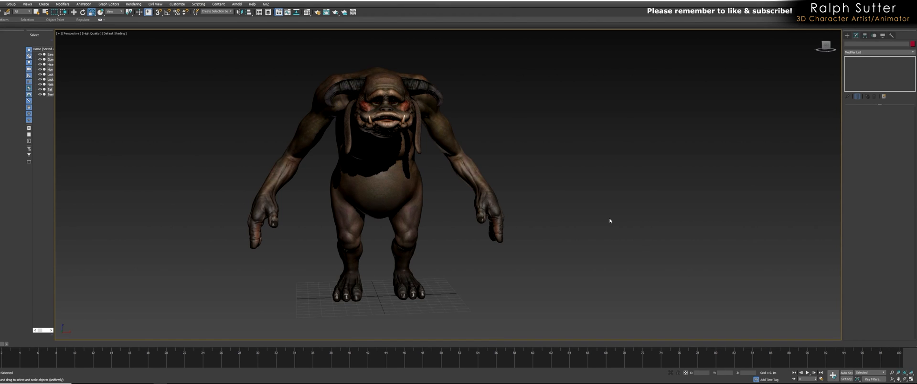
Select the mesh in the creature's face that contains both eyeballs.
middle_click_drag(512, 266, 432, 231, "alt")
left_click(409, 260)
middle_click_drag(408, 260, 409, 291, "alt")
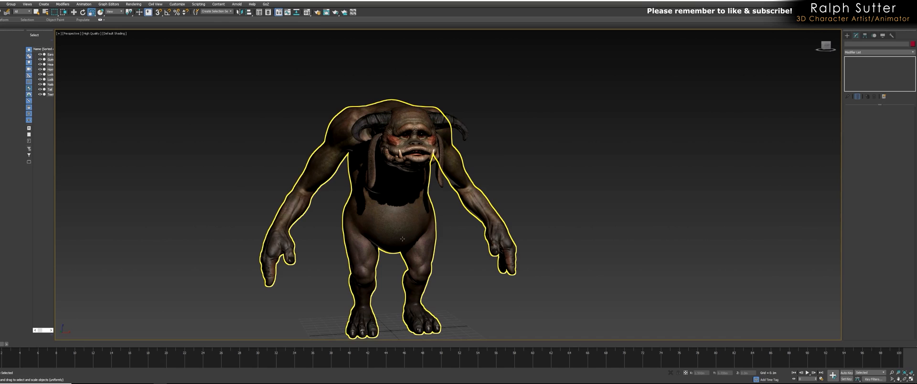
scroll(402, 236, "up", 4)
left_click(420, 118)
scroll(420, 119, "up", 3)
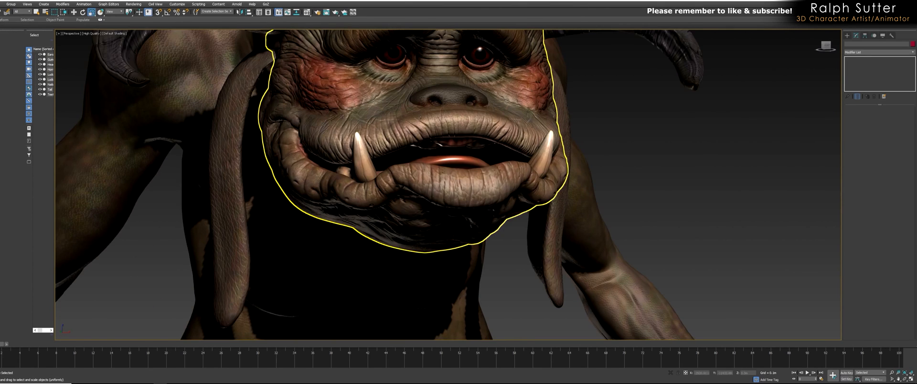
middle_click_drag(420, 118, 432, 95, "alt")
left_click(446, 132)
middle_click_drag(446, 132, 446, 131, "alt")
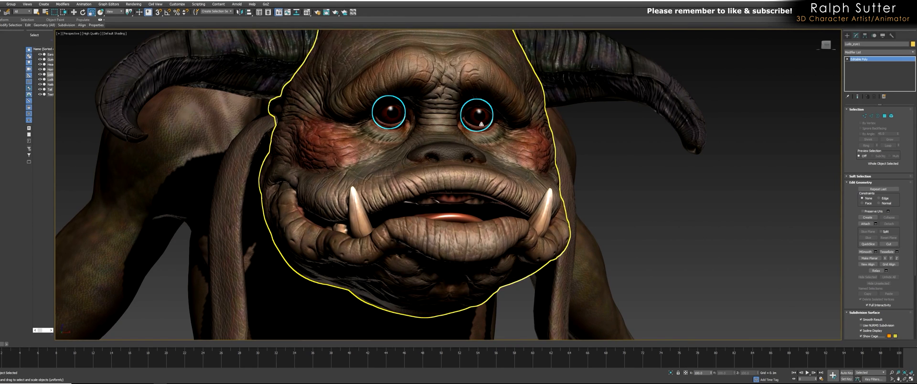
middle_click_drag(422, 128, 432, 129, "alt")
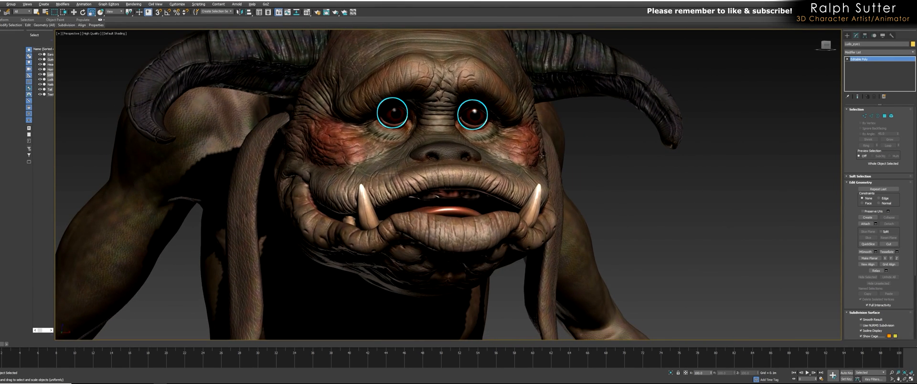
Select the creature's left eyeball as an element and detach it as a separate object named Eye_L.
left_click(892, 116)
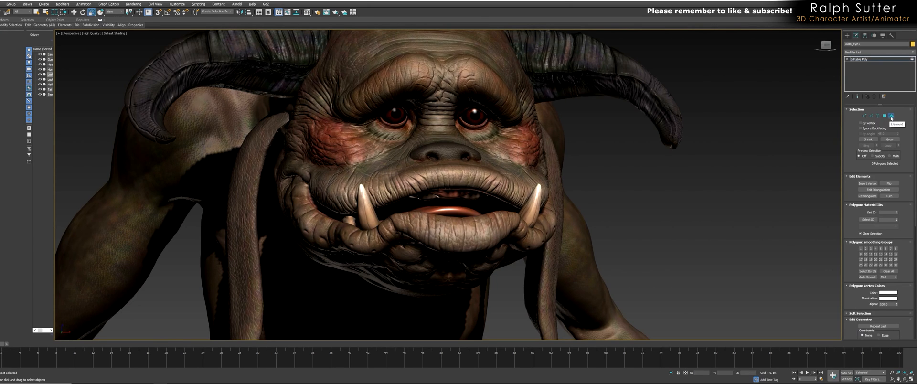
left_click_drag(462, 135, 463, 135)
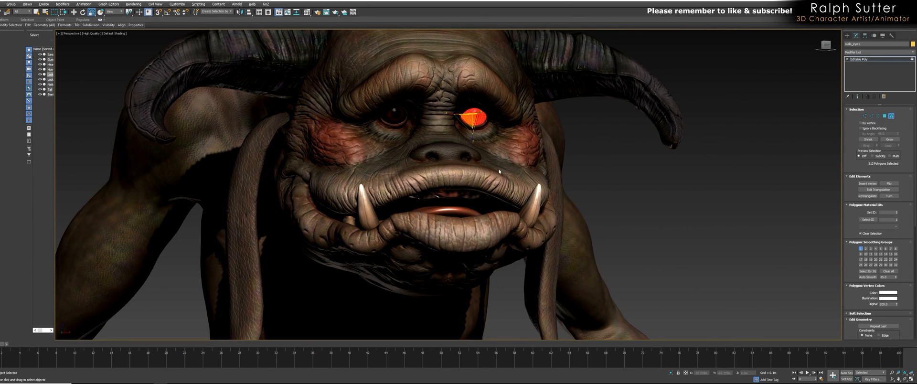
scroll(898, 248, "down", 4)
left_click(889, 286)
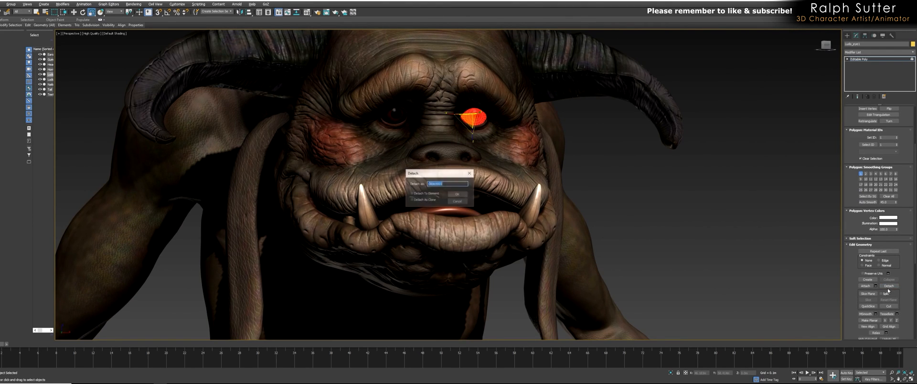
type("Eye_")
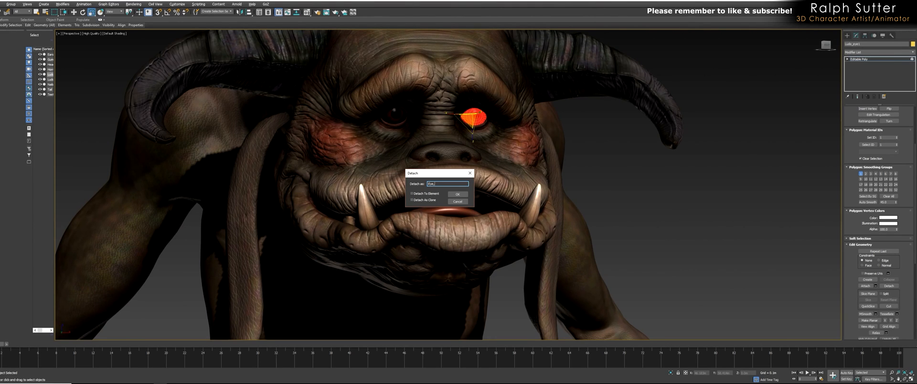
type("e, L")
key("Return")
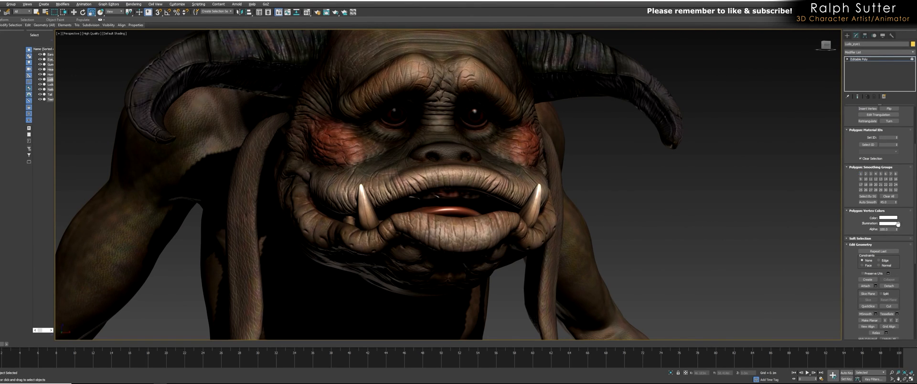
Leave element editing, rename the remaining eyeball as Eye_R and add the detached eye to the selection.
left_click(865, 60)
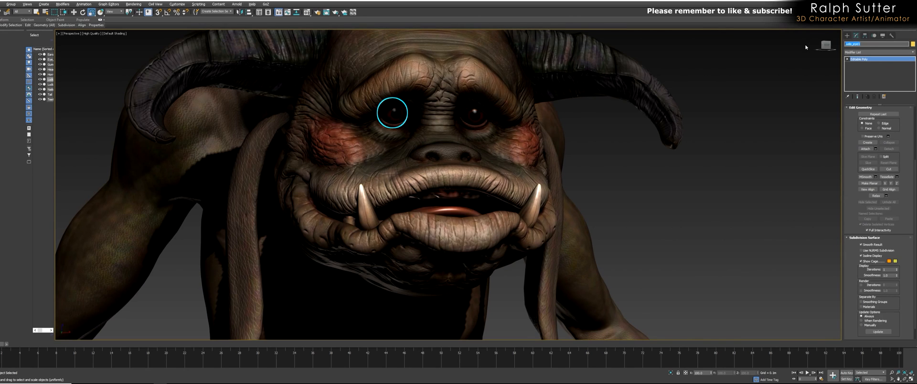
type("Eye_R")
left_click(474, 114, "ctrl")
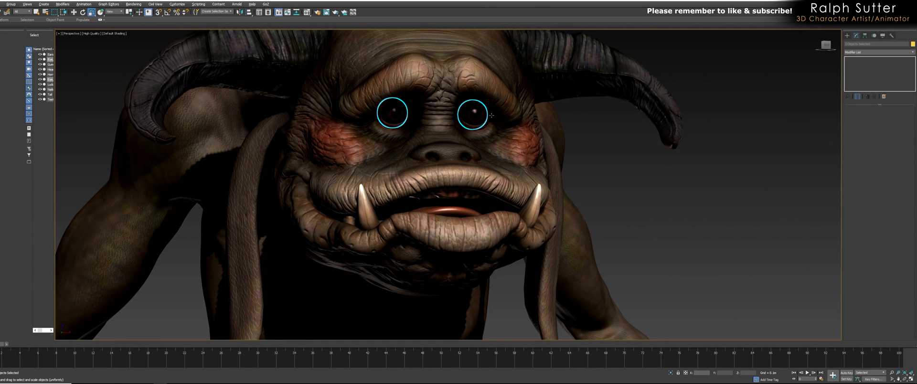
Center the pivots of both eyes to their own objects, affecting the pivots only, and end pivot editing.
scroll(570, 139, "down", 4)
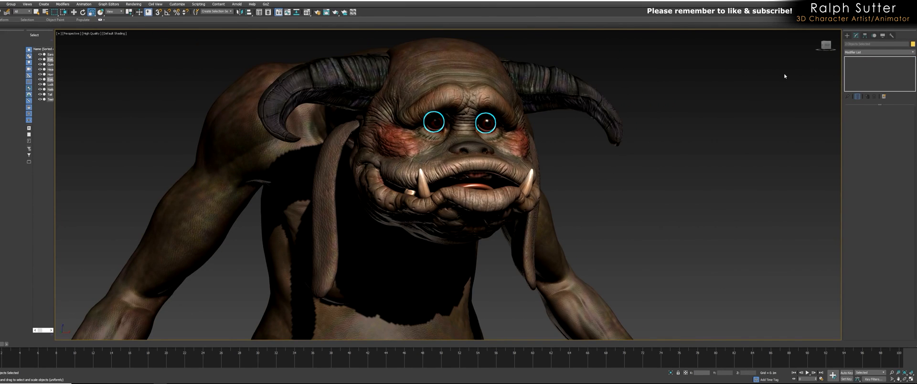
left_click(865, 35)
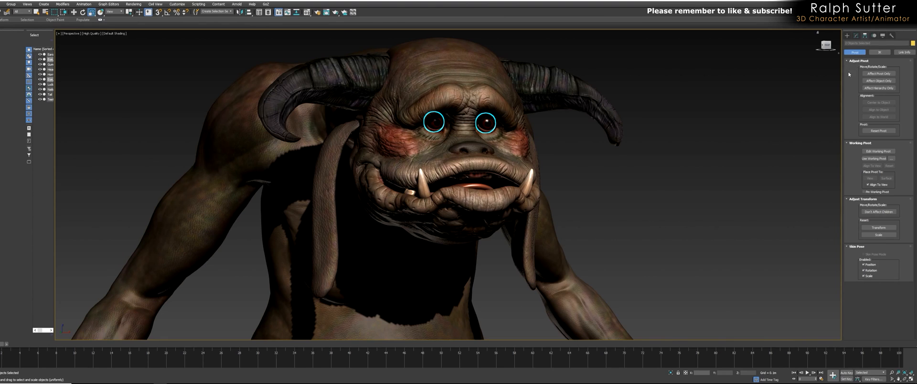
left_click(876, 74)
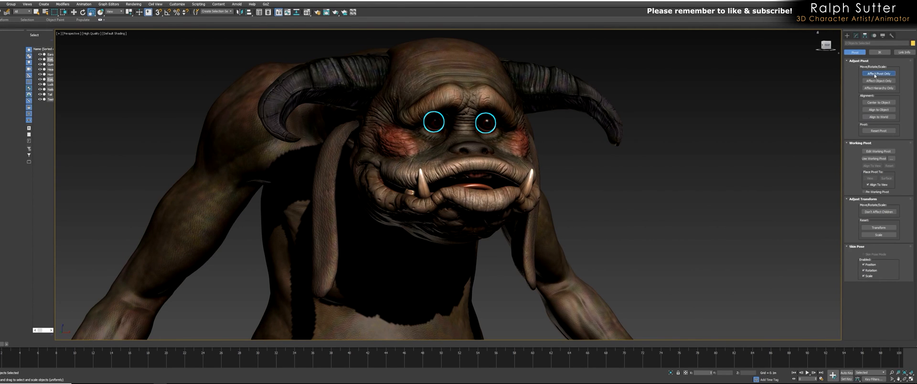
left_click(876, 104)
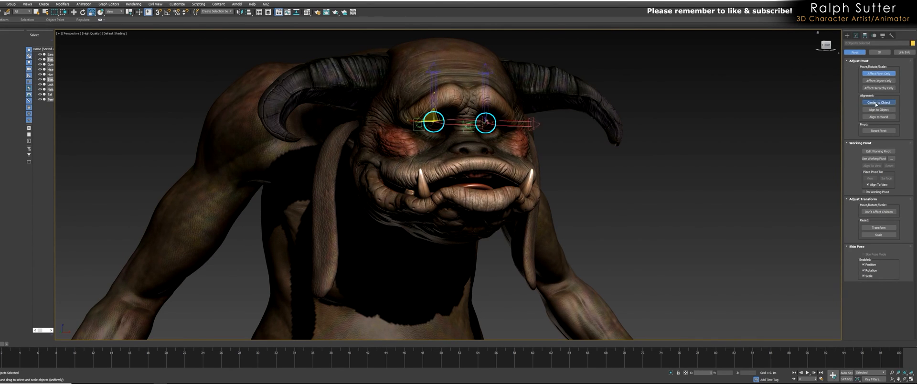
middle_click_drag(754, 123, 748, 121, "alt")
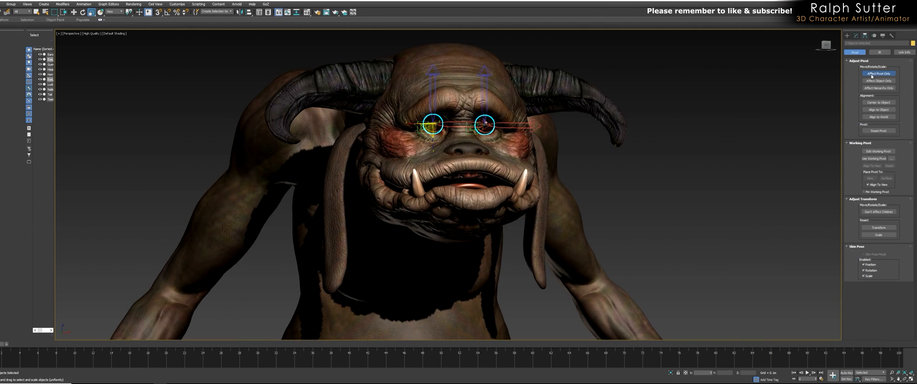
left_click(875, 75)
Set the transform center to each object's own pivot point and test-rotate both eyes.
middle_click_drag(760, 101, 590, 149, "alt")
scroll(626, 142, "up", 4)
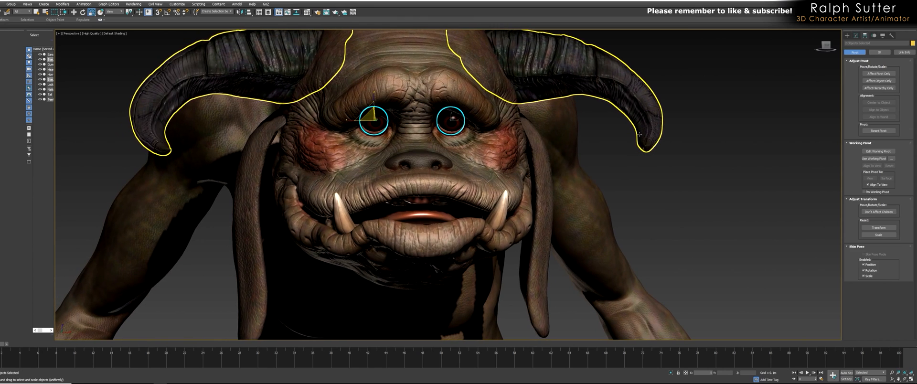
key("e")
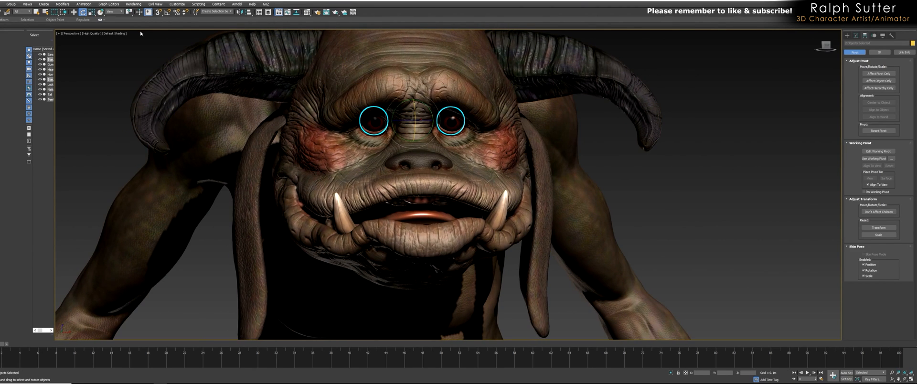
left_click_drag(131, 13, 129, 21)
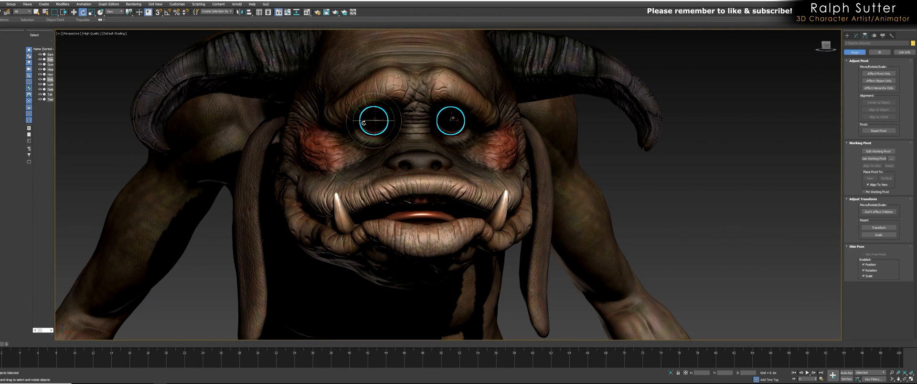
left_click_drag(382, 132, 388, 129)
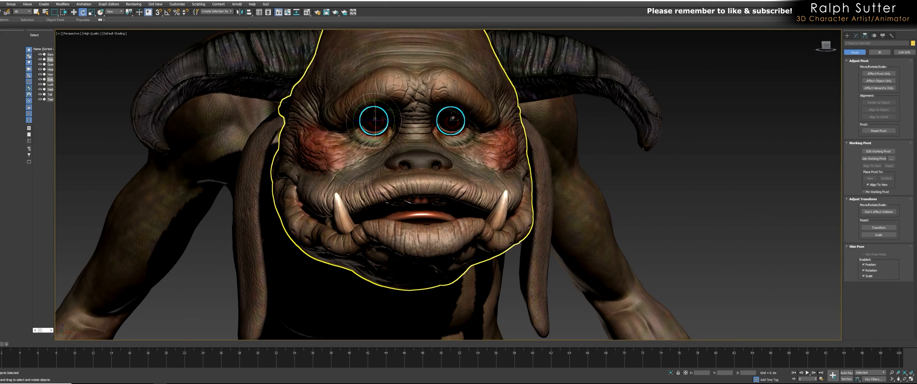
scroll(619, 208, "down", 6)
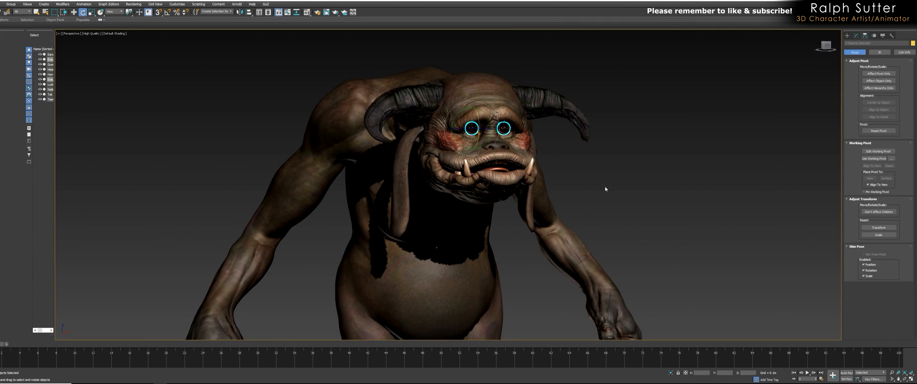
Examine the creature's head and mouth from several angles, briefly selecting the gums and tongue mesh.
middle_click_drag(574, 179, 508, 172, "alt")
left_click(476, 151)
left_click(476, 151)
middle_click_drag(476, 151, 501, 186, "alt")
left_click(442, 150)
scroll(492, 164, "down", 5)
scroll(497, 182, "up", 3)
scroll(500, 186, "down", 4)
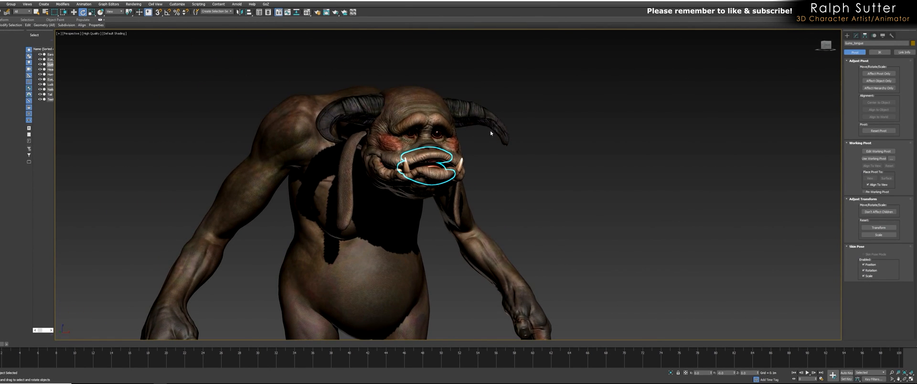
mouse_move(547, 170)
middle_mouse_down("alt")
mouse_move(536, 169)
mouse_move(560, 167)
mouse_move(518, 166)
middle_mouse_up("alt")
left_click(534, 170)
scroll(534, 170, "up", 3)
scroll(555, 164, "down", 6)
Select the creature's ears, head, body and tail together, check them from several angles and clear the selection.
left_click(396, 186)
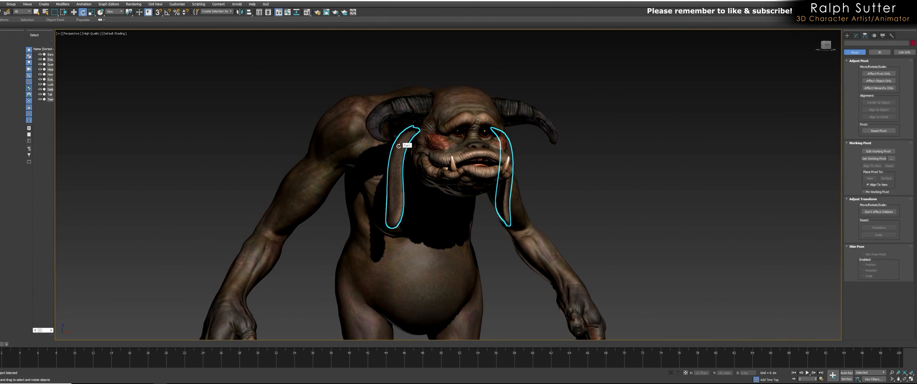
left_click(429, 142, "ctrl")
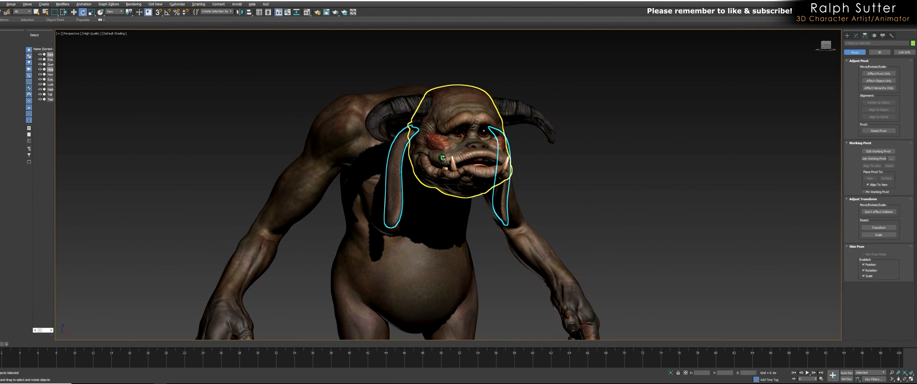
left_click(531, 247, "ctrl")
scroll(531, 247, "down", 3)
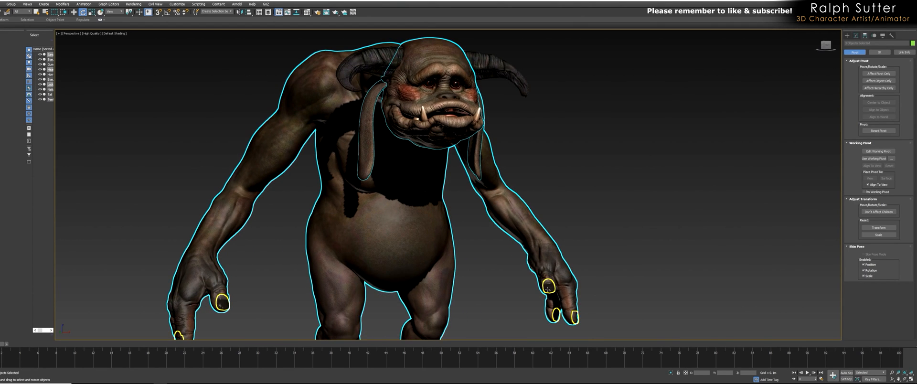
mouse_move(492, 222)
middle_mouse_down("alt")
mouse_move(519, 245)
mouse_move(443, 259)
mouse_move(439, 218)
middle_mouse_up("alt")
left_click(443, 258, "ctrl")
scroll(439, 217, "up", 3)
scroll(584, 246, "down", 3)
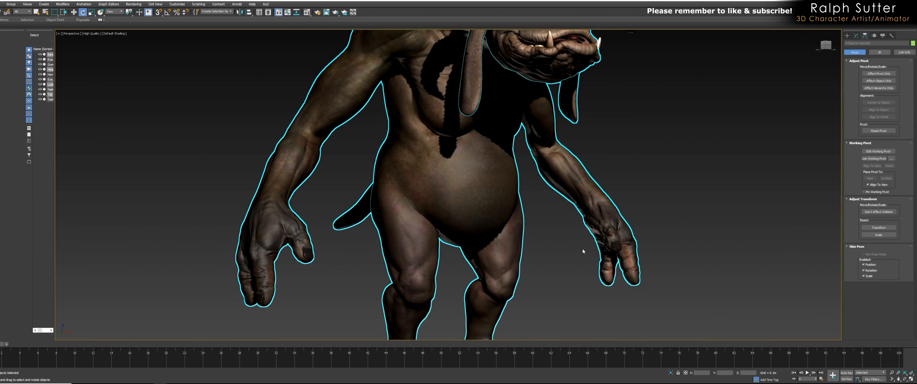
middle_click_drag(583, 249, 535, 193, "alt")
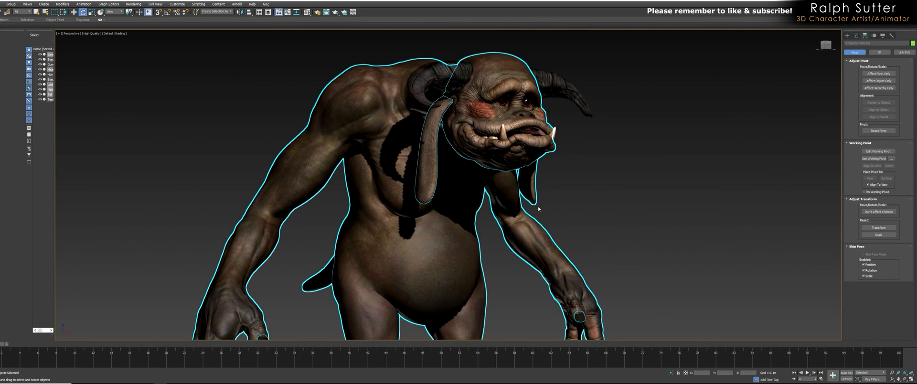
scroll(506, 207, "up", 2)
scroll(468, 201, "up", 3)
middle_click_drag(466, 198, 444, 198, "alt")
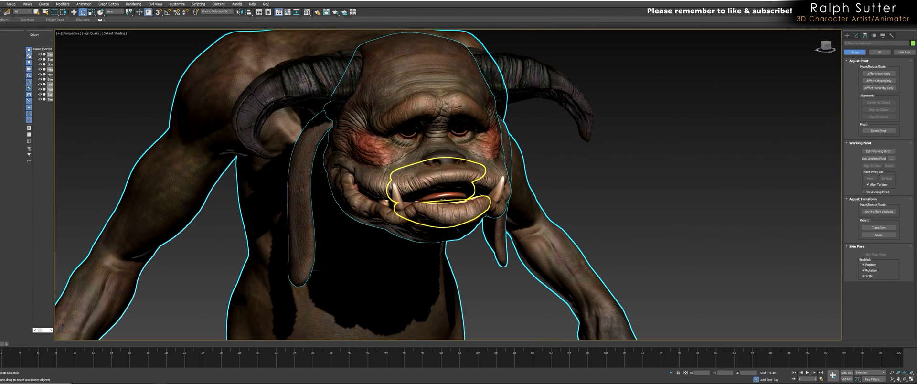
left_click(595, 186)
Select both of the creature's eyes and add the horns to the selection.
middle_click_drag(595, 186, 509, 209)
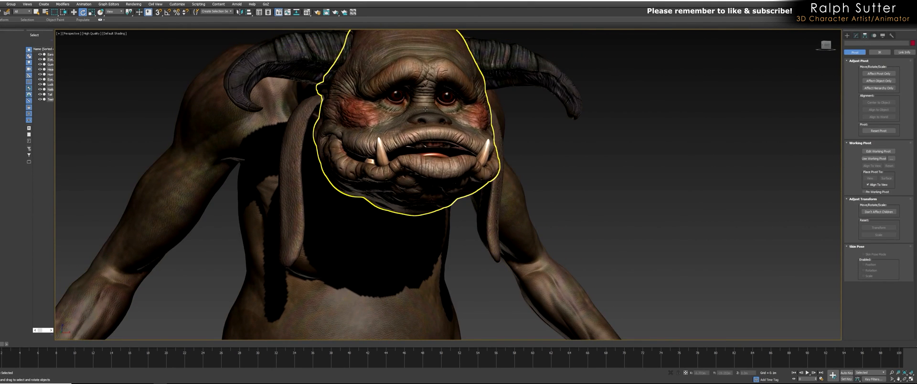
left_click(399, 93)
left_click(444, 93, "ctrl")
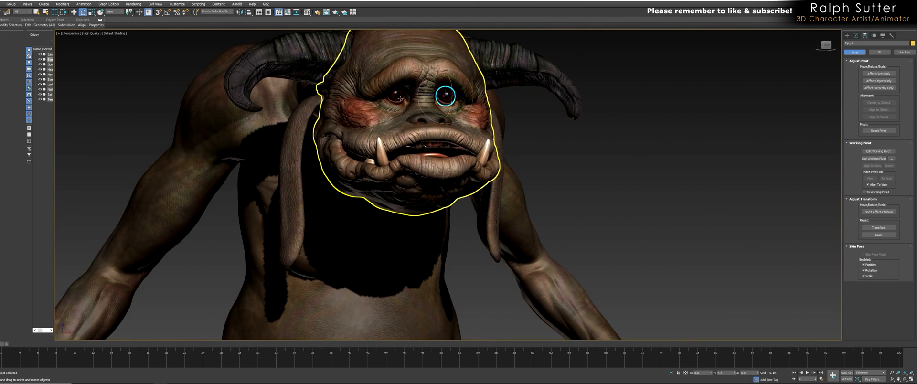
left_click(335, 53, "ctrl")
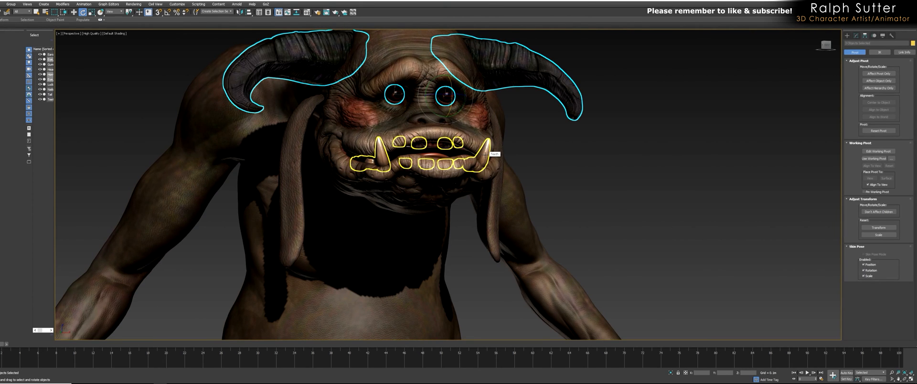
Add the teeth and the gums and tongue to the selection, isolate the selected parts and deselect them.
middle_click_drag(487, 154, 463, 154, "alt")
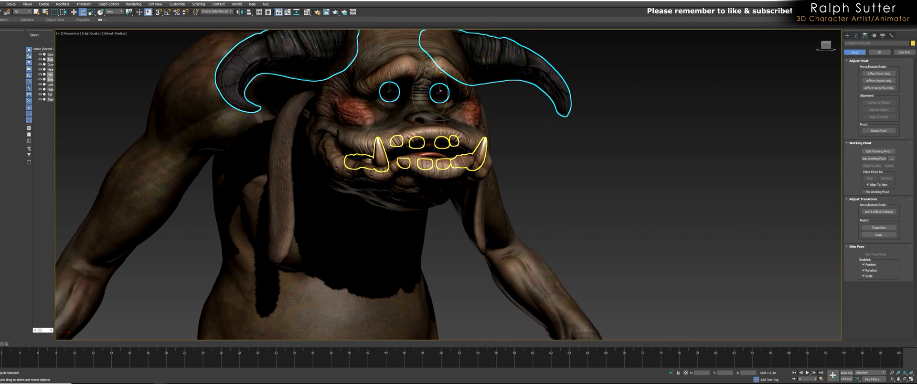
mouse_move(475, 158)
middle_mouse_down("alt")
mouse_move(439, 164)
mouse_move(467, 161)
middle_mouse_up("alt")
scroll(456, 166, "up", 5)
scroll(467, 161, "down", 3)
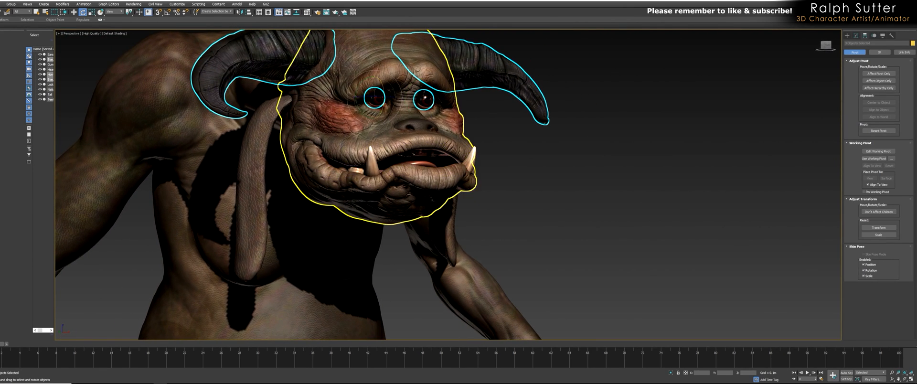
middle_click_drag(440, 175, 418, 176, "alt")
middle_click_drag(418, 176, 414, 194)
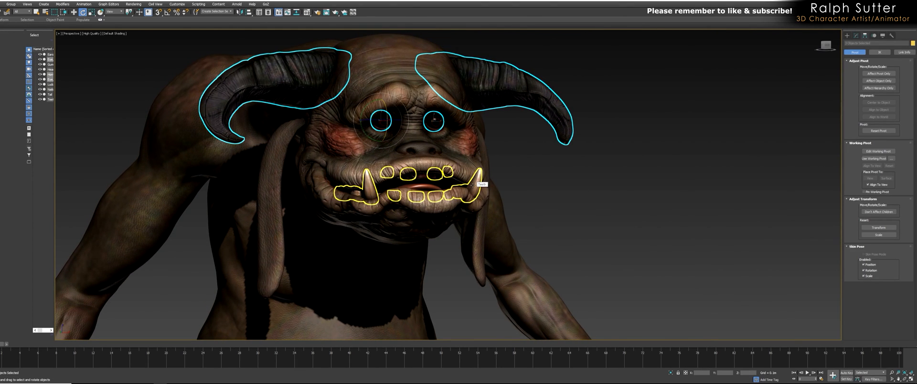
scroll(472, 184, "up", 5)
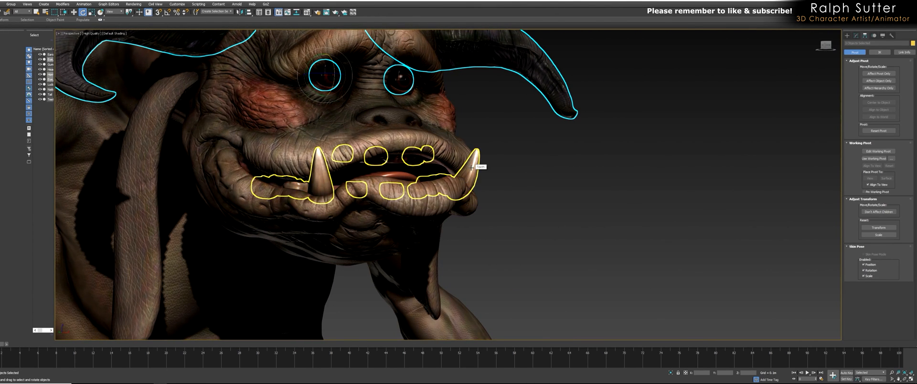
middle_click_drag(472, 168, 469, 168, "alt")
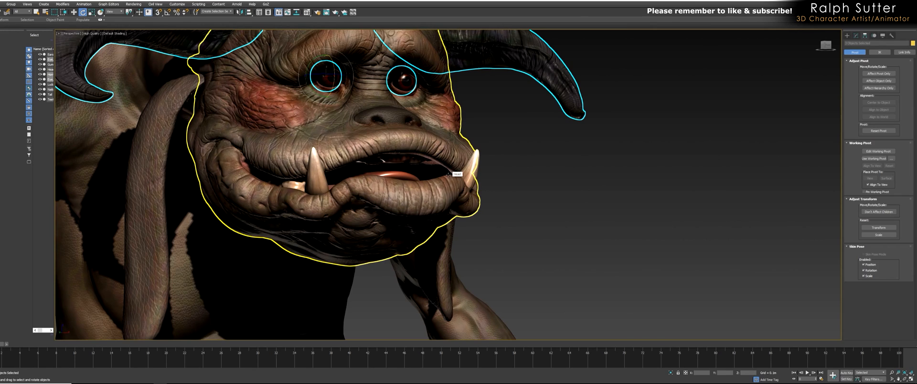
middle_click_drag(543, 201, 504, 211, "alt")
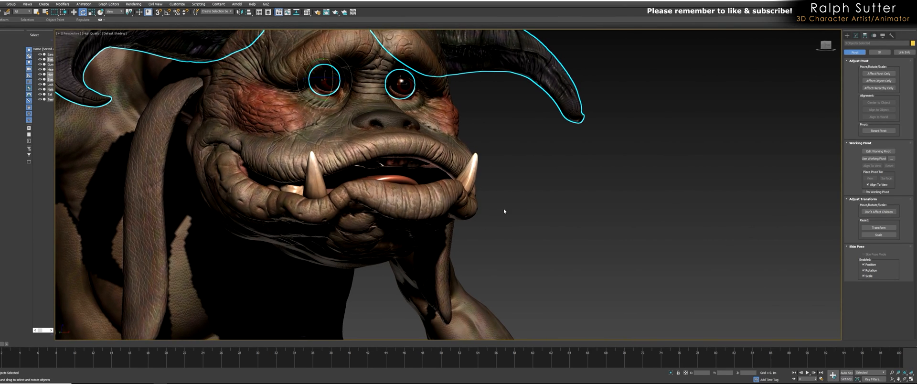
left_click(471, 171, "ctrl")
middle_click_drag(471, 170, 473, 188, "alt")
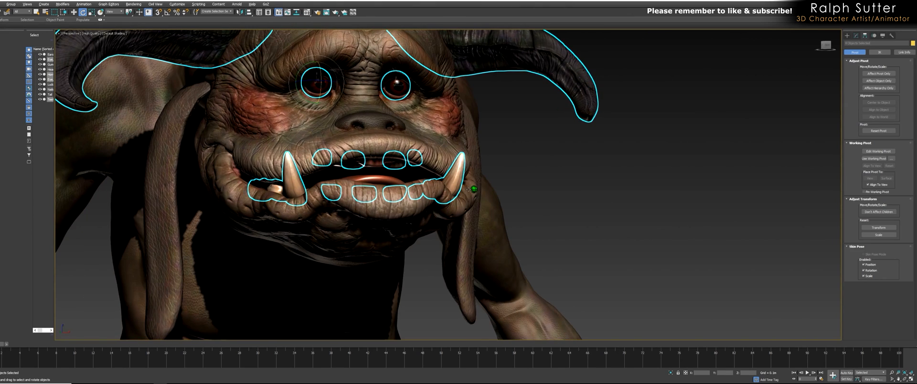
left_click(374, 165, "ctrl")
right_click(374, 165)
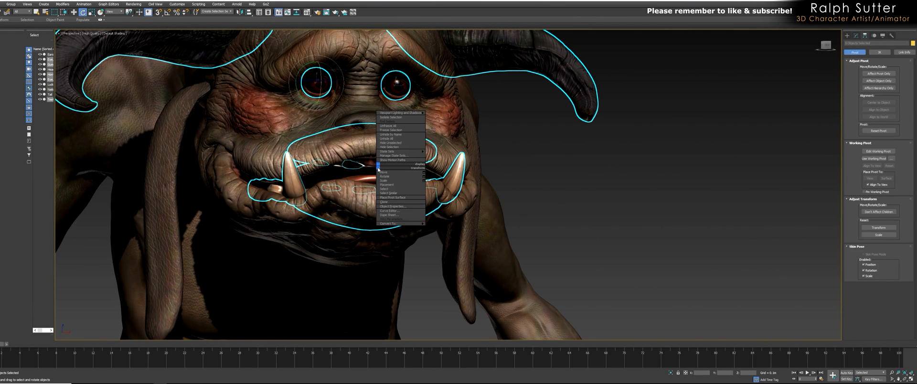
left_click(399, 120)
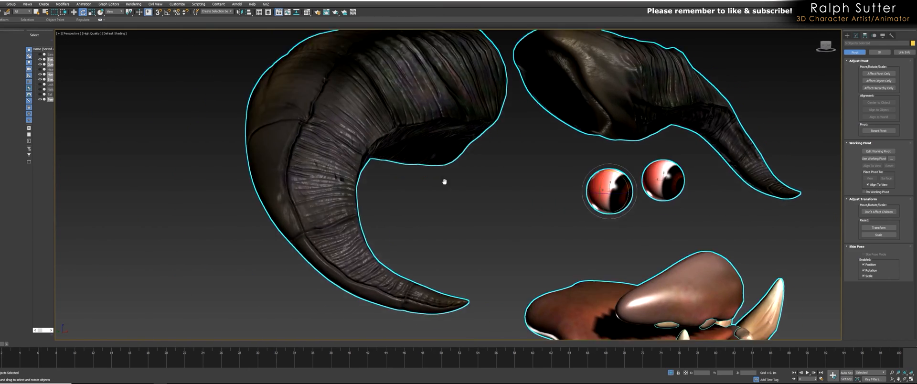
left_click(554, 196)
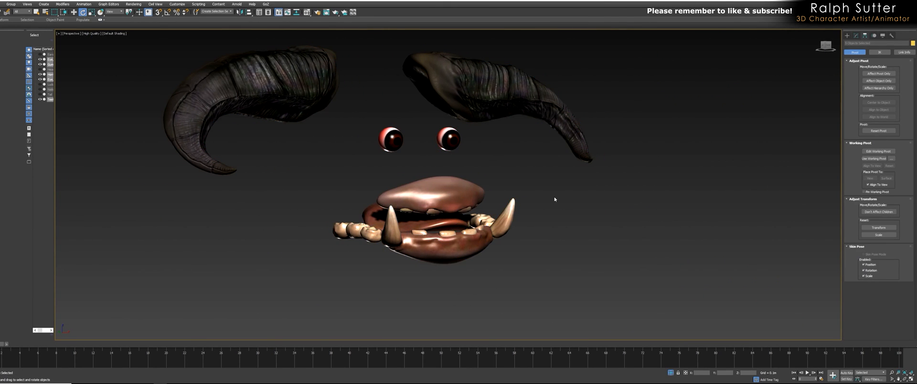
Select all lower teeth and tusks of the teeth mesh as elements and detach them as a separate object named Lower Teeth.
left_click(562, 107)
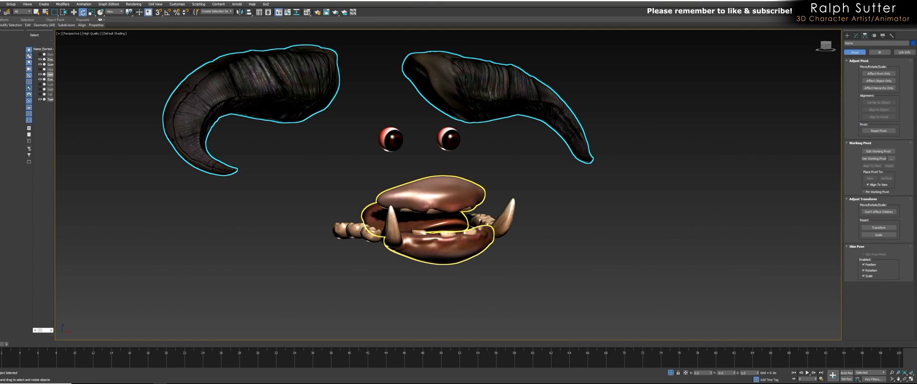
left_click(404, 217)
middle_click_drag(403, 216, 461, 260, "alt")
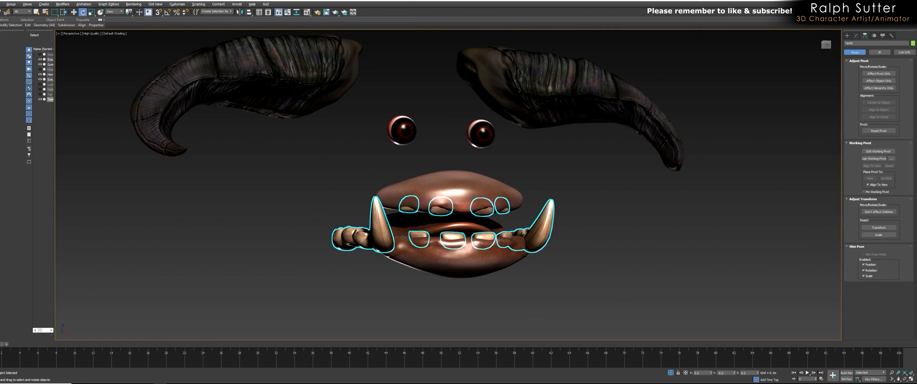
left_click(856, 35)
left_click(892, 116)
left_click_drag(592, 222, 289, 270)
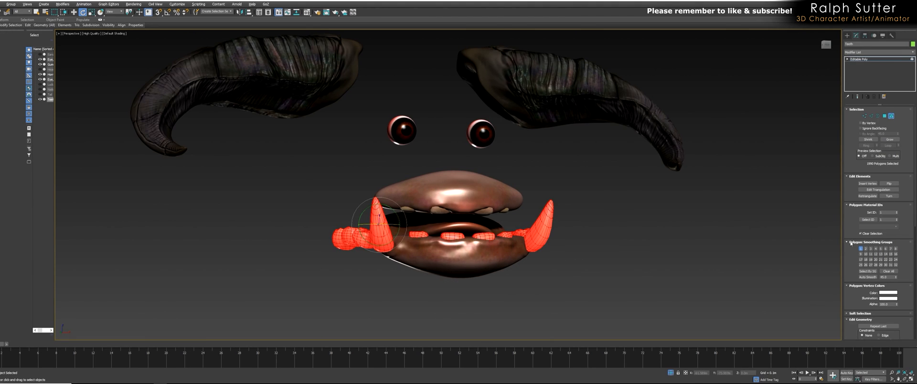
scroll(891, 290, "down", 4)
left_click(889, 302)
type("Lower Teeth")
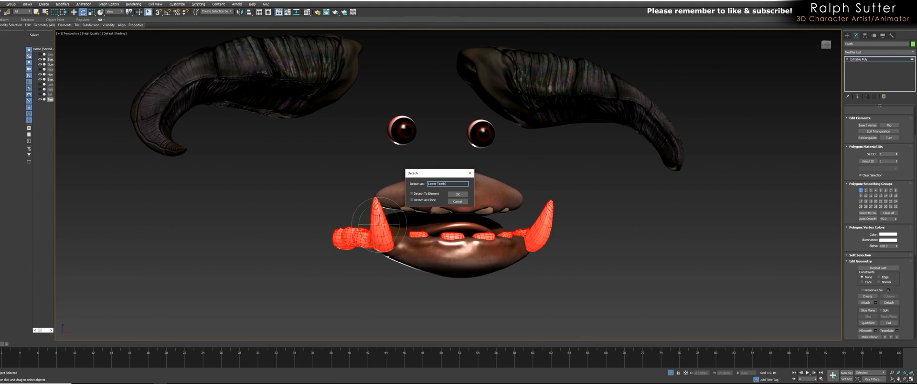
key("Return")
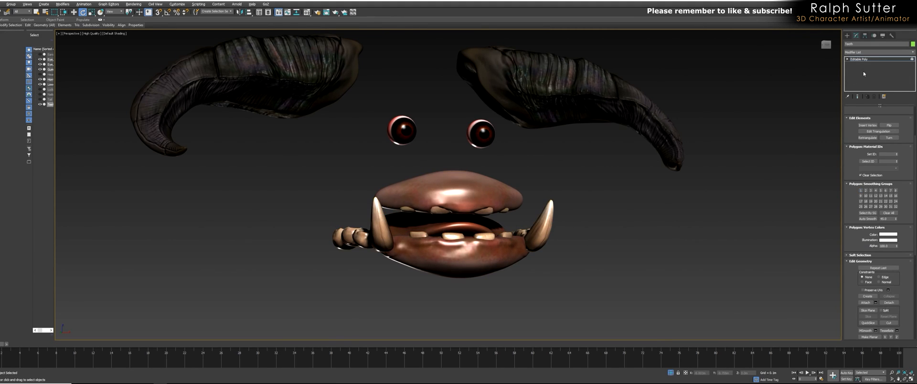
Leave element editing and rename the remaining teeth object as Upper Teeth.
left_click(866, 59)
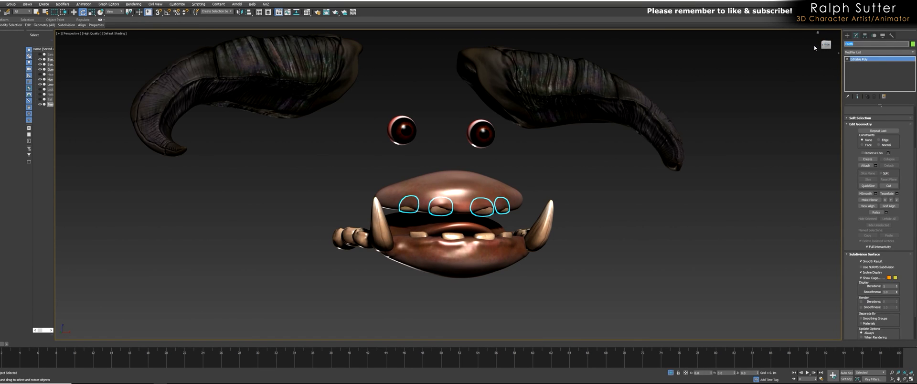
type("Upper Teeth")
key("Return")
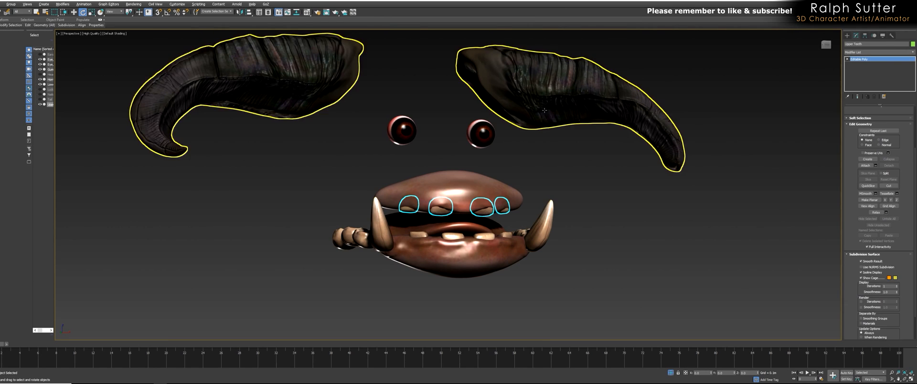
Select the upper gum as an element of the gums and tongue mesh and detach it as a separate object named Upper Gums.
left_click(454, 258)
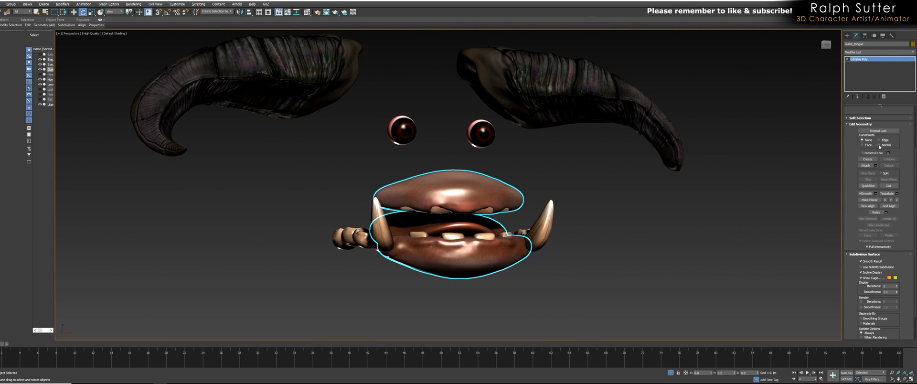
scroll(879, 143, "up", 3)
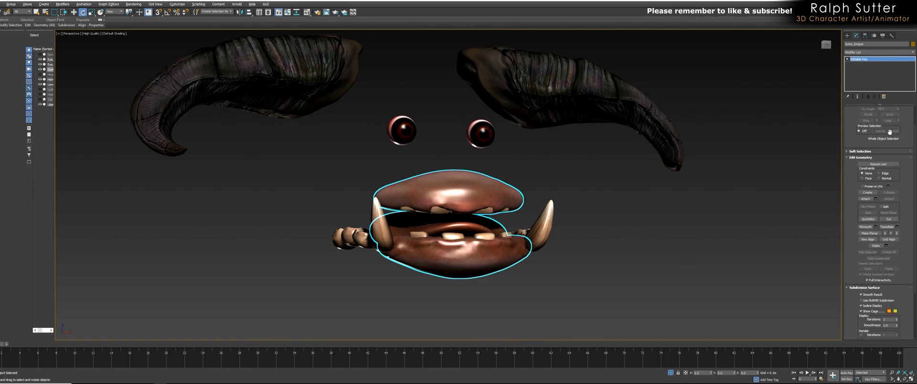
left_click(892, 116)
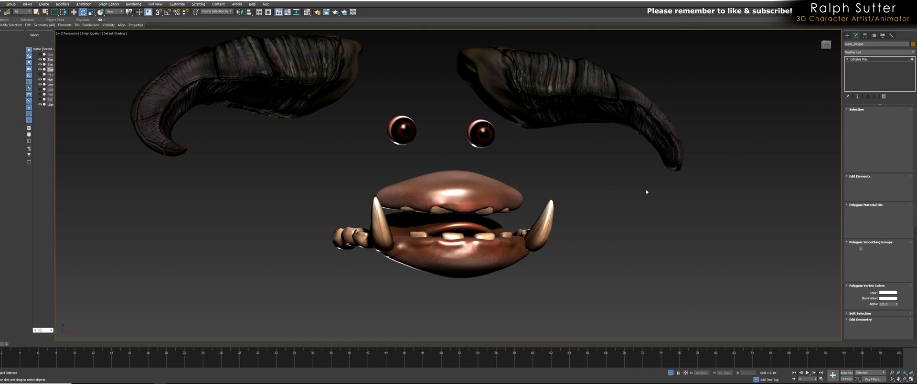
left_click(449, 191)
middle_click_drag(591, 186, 615, 187, "alt")
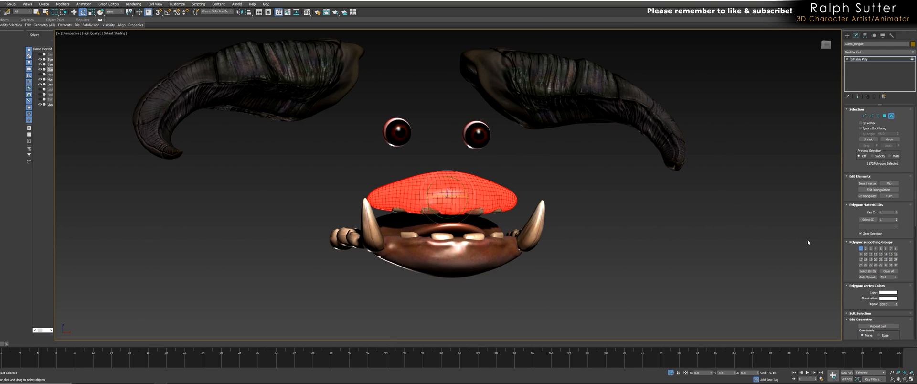
scroll(894, 242, "down", 4)
left_click(889, 286)
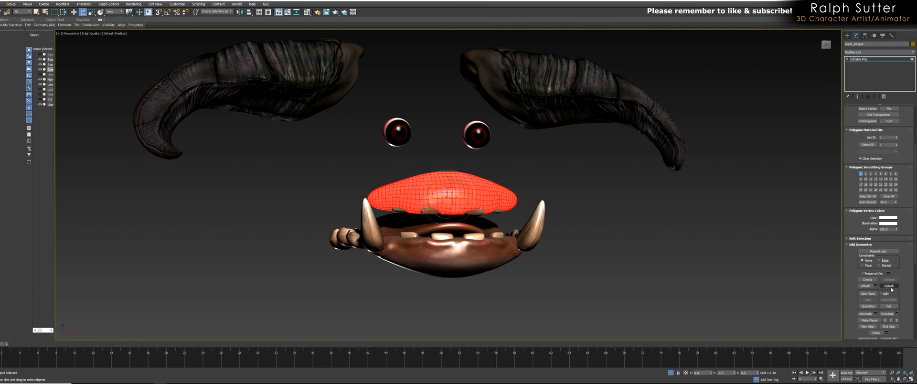
type("Upper Gums")
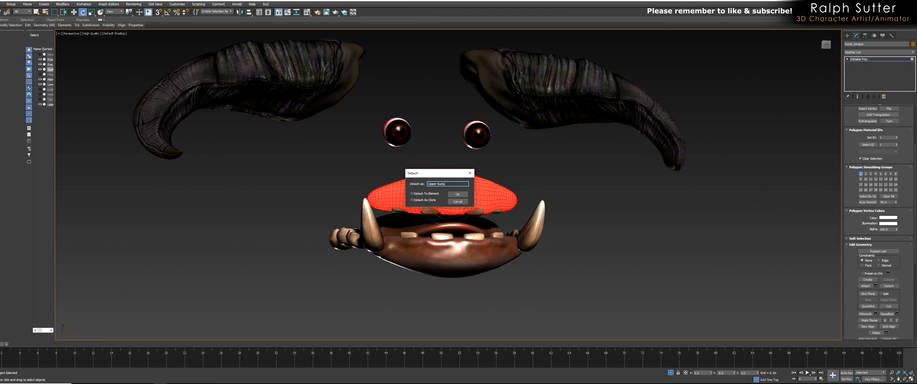
key("Return")
Select the lower gum element and detach it as a separate object named Lower Gums.
left_click(478, 262)
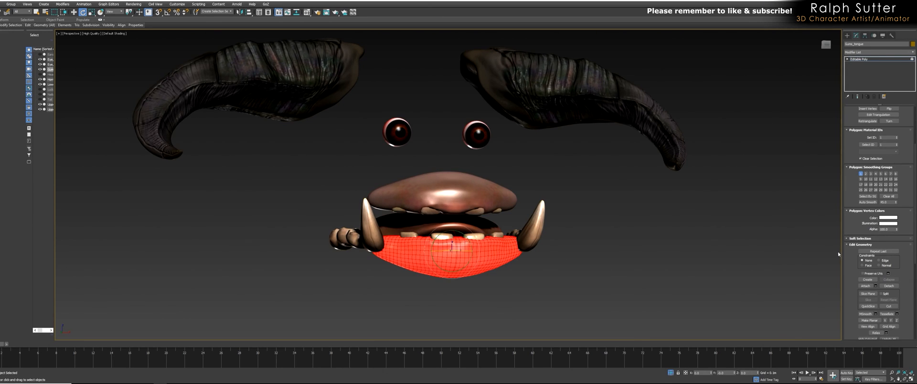
left_click(889, 286)
type("L")
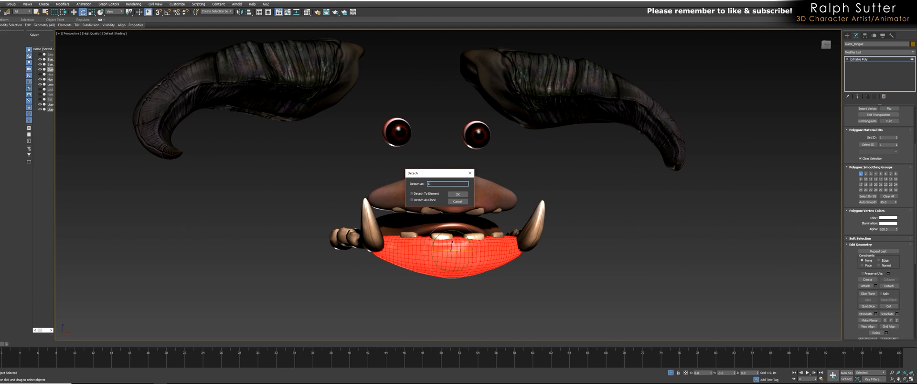
type("ower Gu")
key("Return")
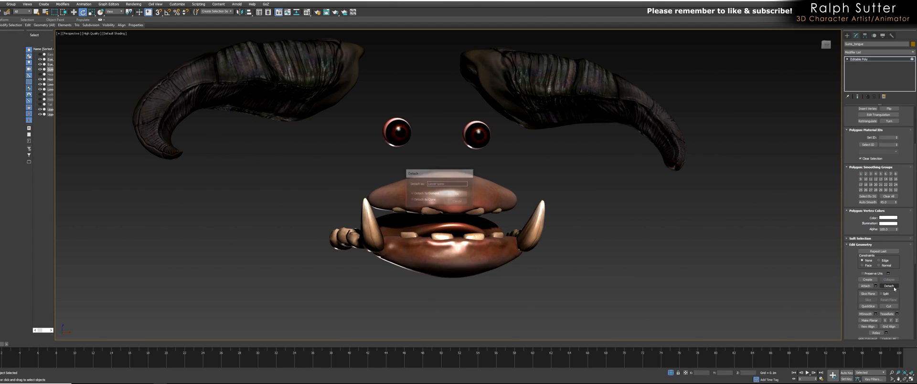
Rename the remaining mesh as Tongue and leave element editing.
left_click(872, 44)
type("Ton")
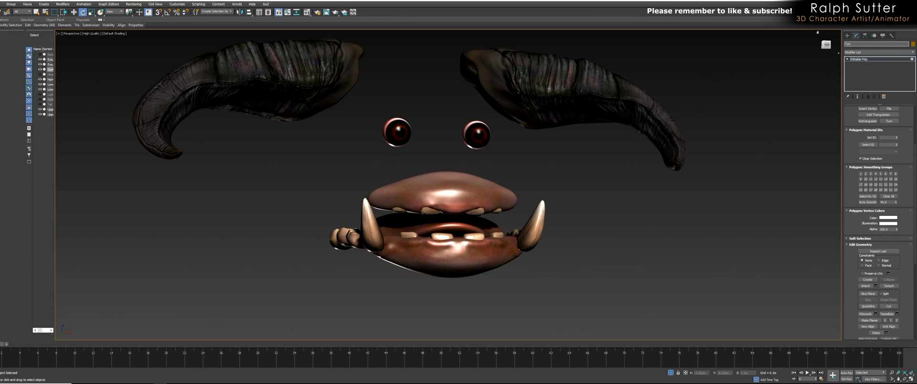
key("Return")
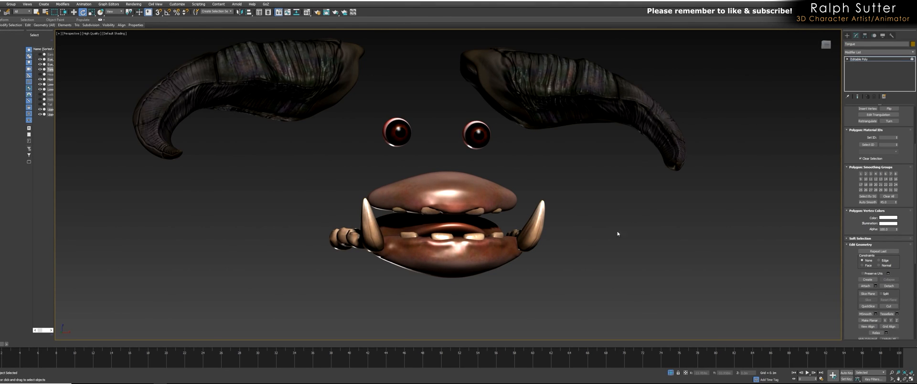
scroll(623, 224, "up", 2)
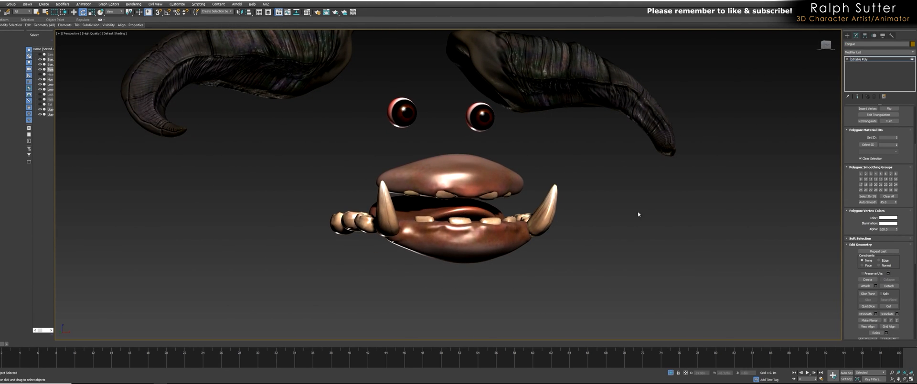
left_click(861, 59)
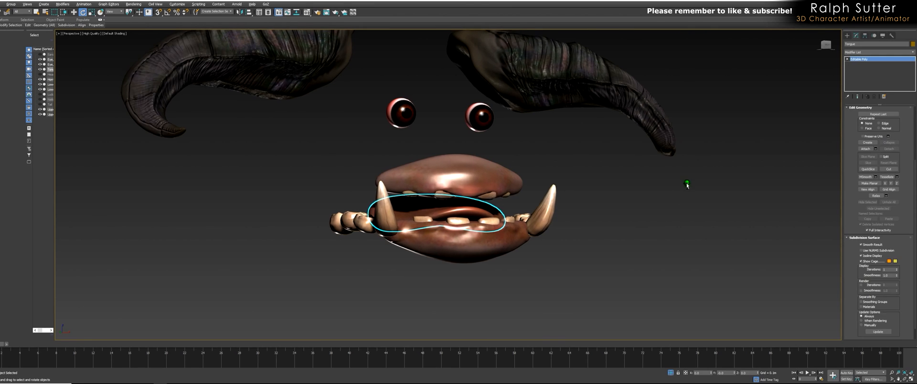
Display edged faces and select the gums, tongue and teeth one after another to check that they are separate objects.
middle_click_drag(686, 184, 700, 180, "alt")
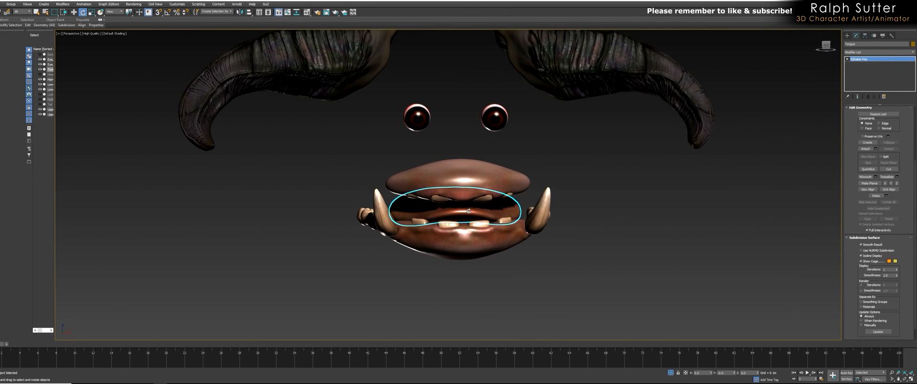
key("F4")
left_click(477, 190)
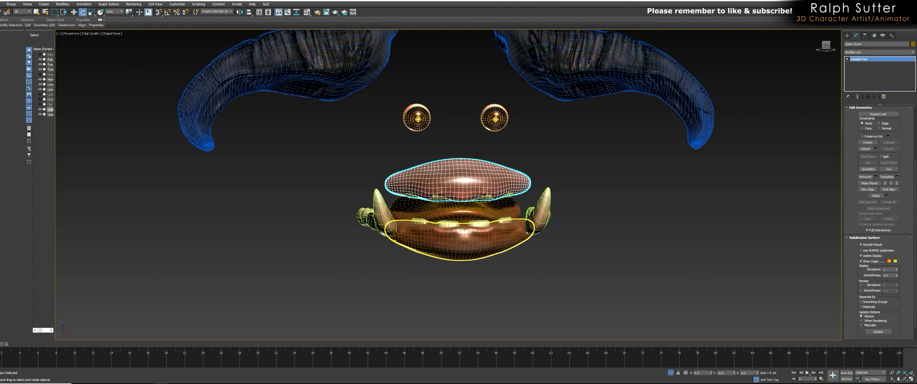
left_click(476, 242)
middle_click_drag(477, 241, 519, 228, "alt")
left_click(479, 224)
left_click(500, 204)
scroll(500, 204, "down", 2)
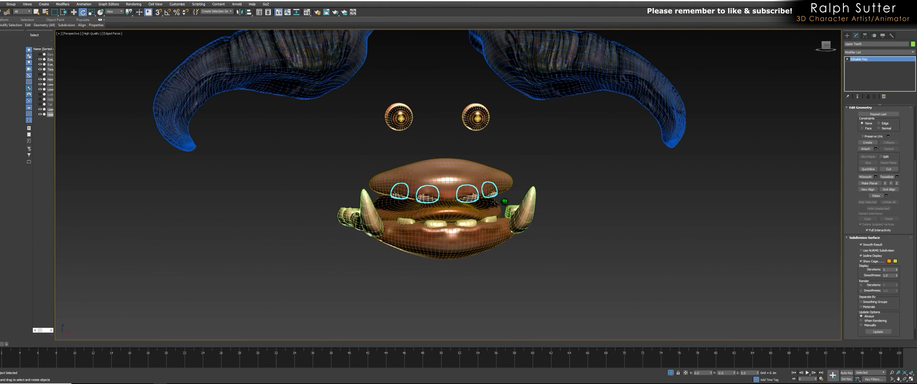
scroll(472, 145, "down", 2)
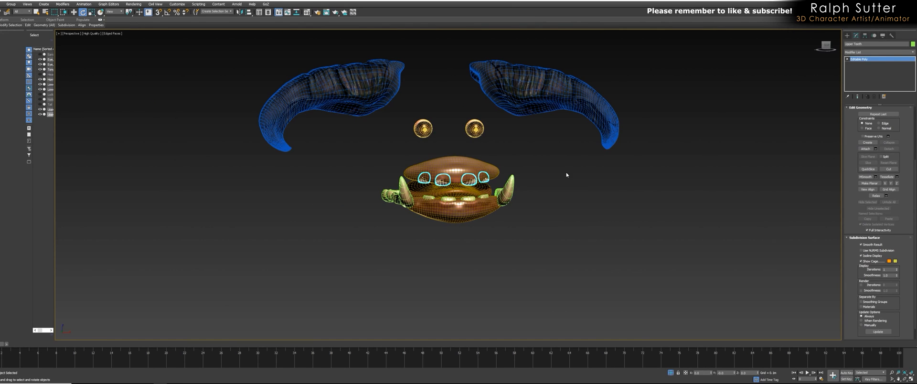
End the isolation to show the whole creature again and turn off the edged faces display.
right_click(581, 191)
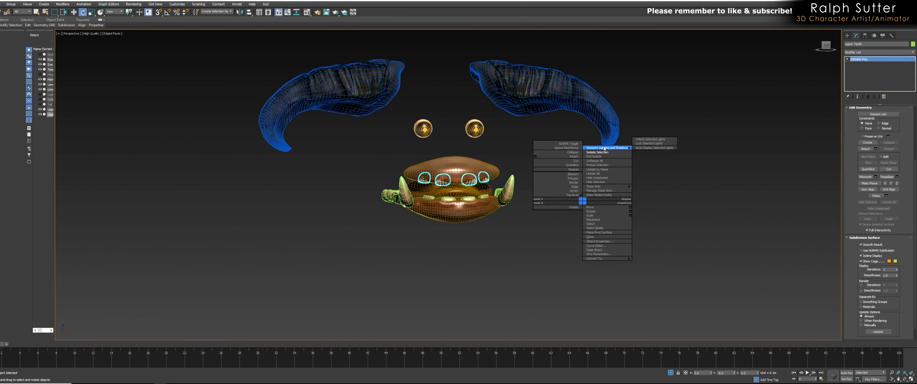
left_click(605, 156)
scroll(547, 196, "down", 5)
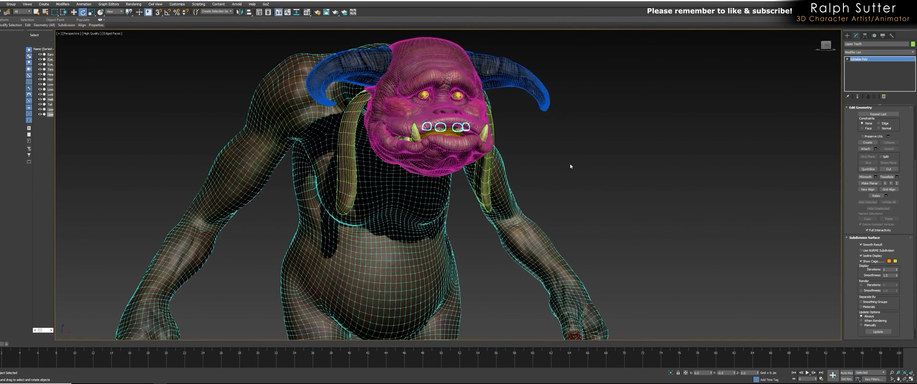
key("F4")
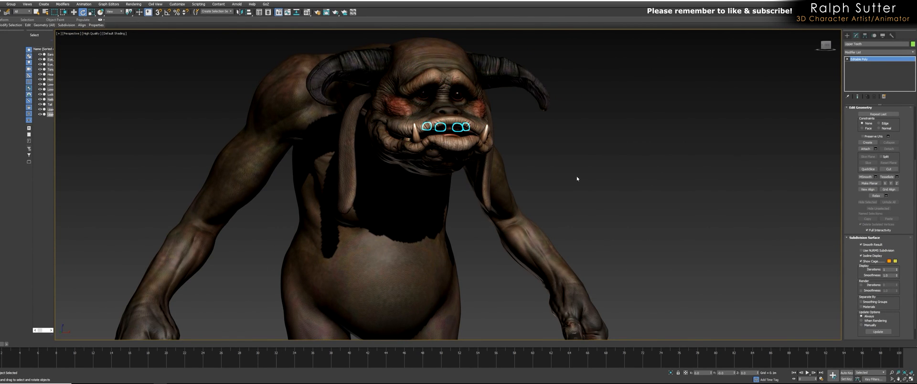
middle_click_drag(577, 179, 542, 175, "alt")
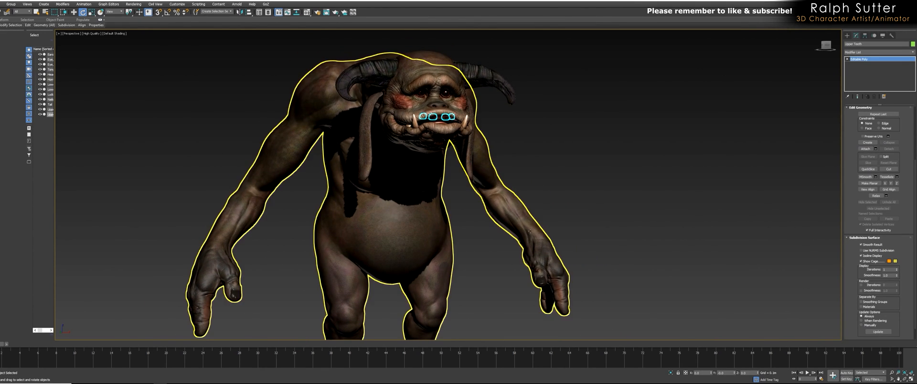
Select all of the creature's objects, and widen the scene explorer and sort it by layers.
scroll(525, 167, "down", 5)
left_click_drag(349, 331, 349, 331)
middle_click_drag(349, 331, 283, 210, "alt")
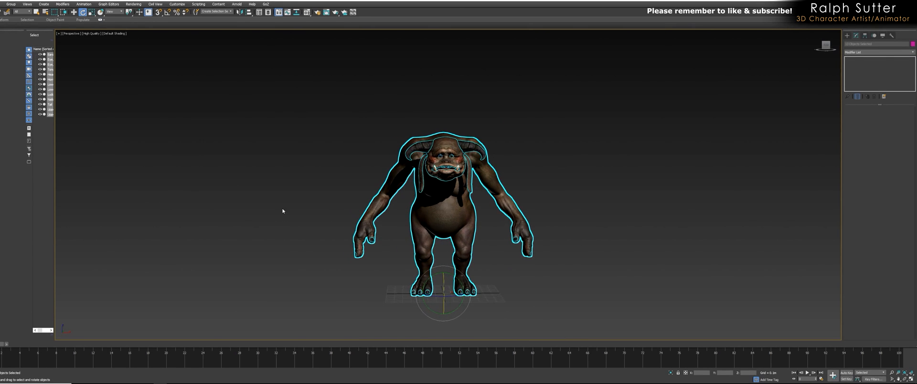
left_click(269, 13)
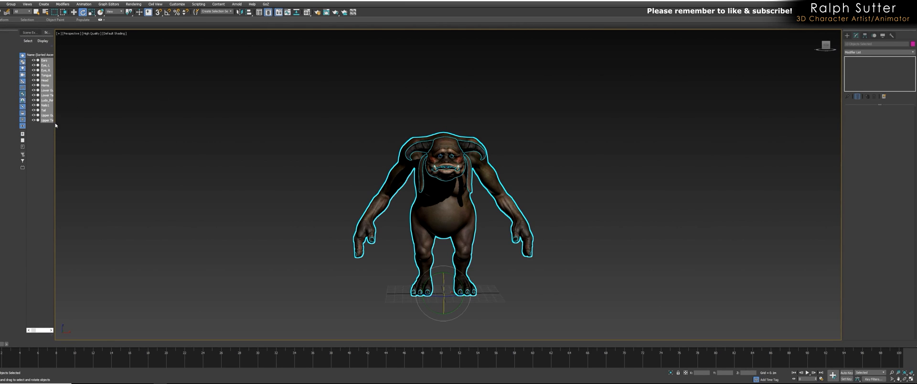
left_click_drag(54, 125, 150, 145)
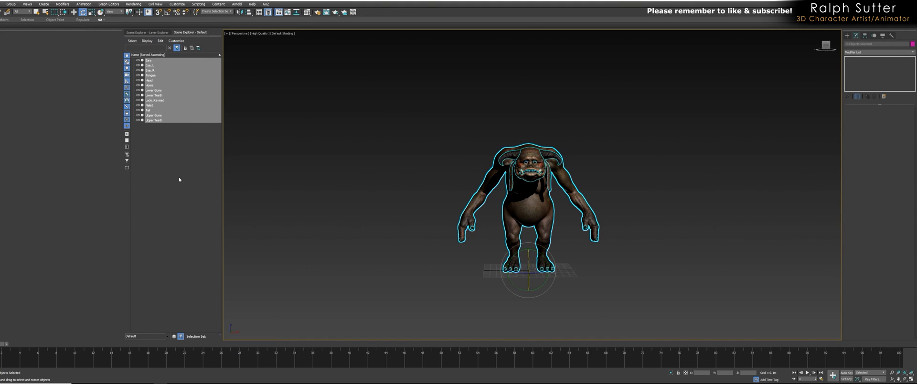
left_click(174, 337)
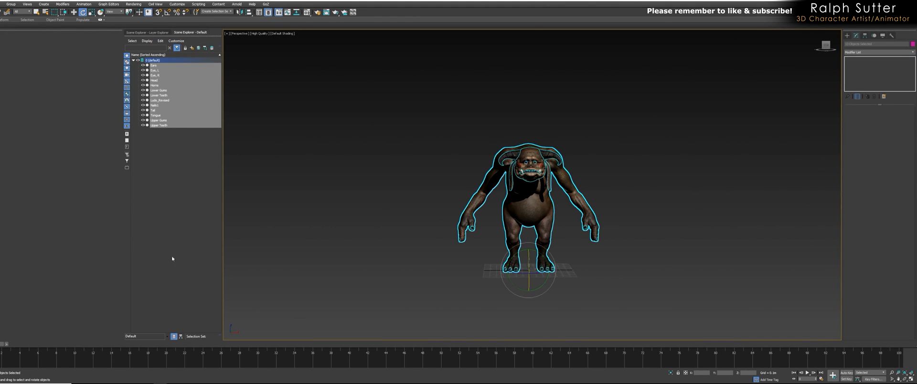
Select every object in the default layer and create a new layer containing them.
left_click(154, 61)
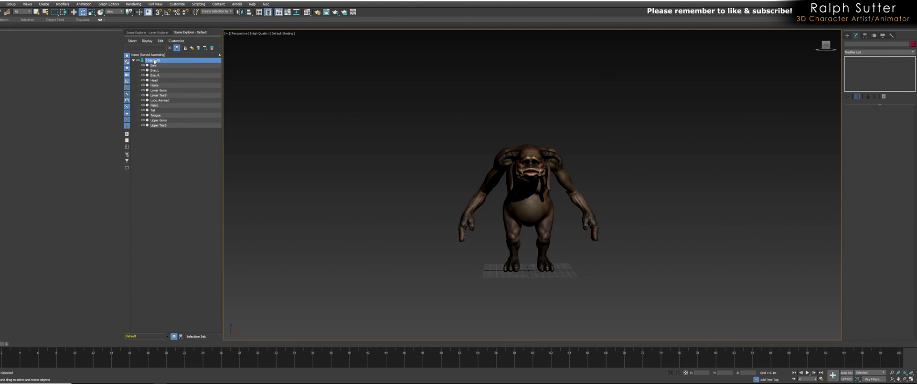
double_click(154, 61)
left_click(172, 159)
double_click(155, 62)
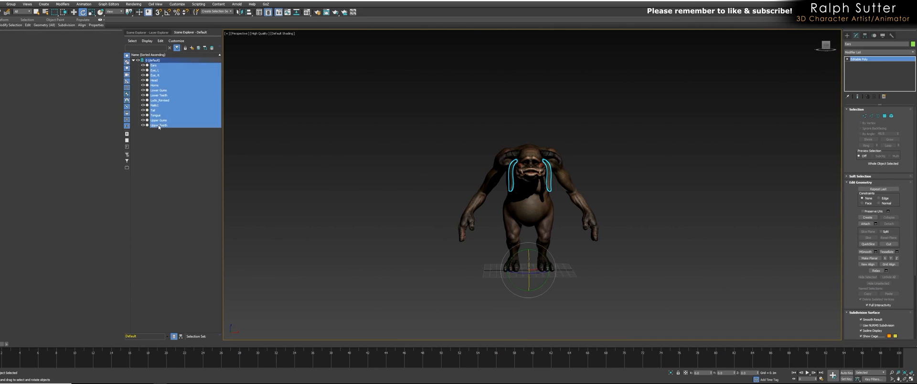
left_click(193, 49)
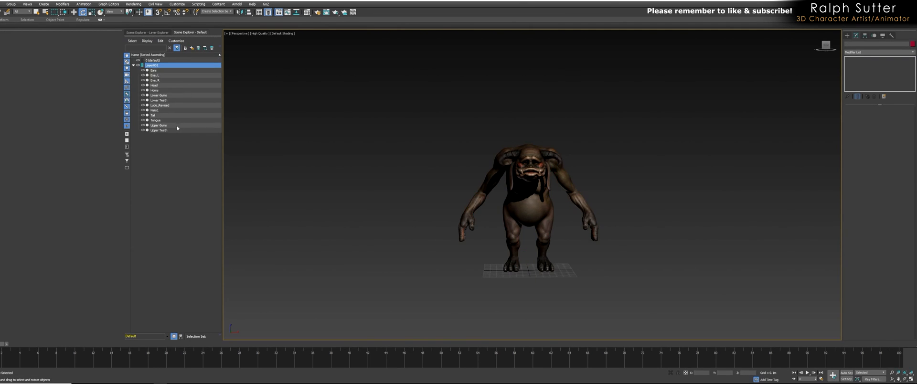
Rename the new layer as Mesh and collapse its object list.
double_click(157, 67)
right_click(154, 67)
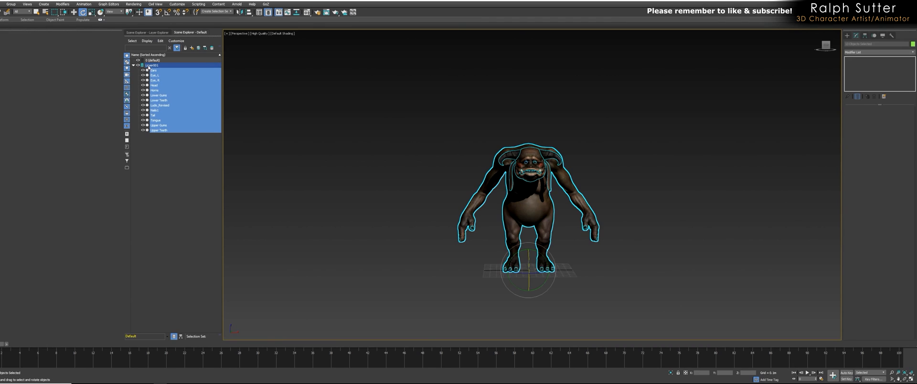
left_click(151, 66)
left_click(151, 66)
left_click_drag(161, 64, 137, 66)
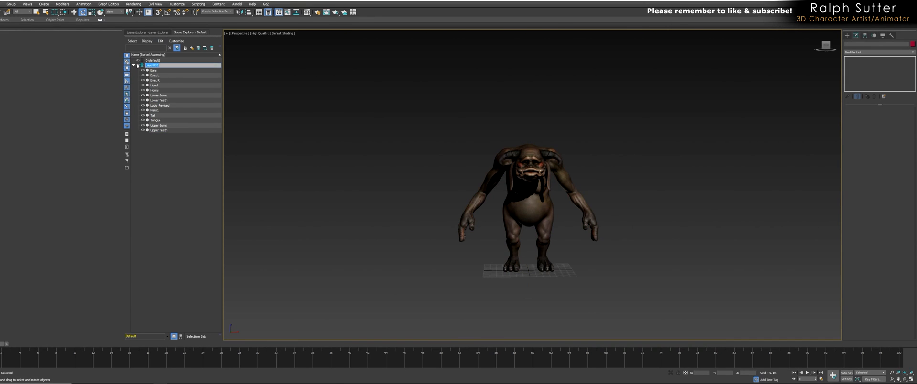
type("Ma")
key("Return")
left_click(133, 65)
left_click(318, 177)
middle_click_drag(317, 177, 350, 194, "alt")
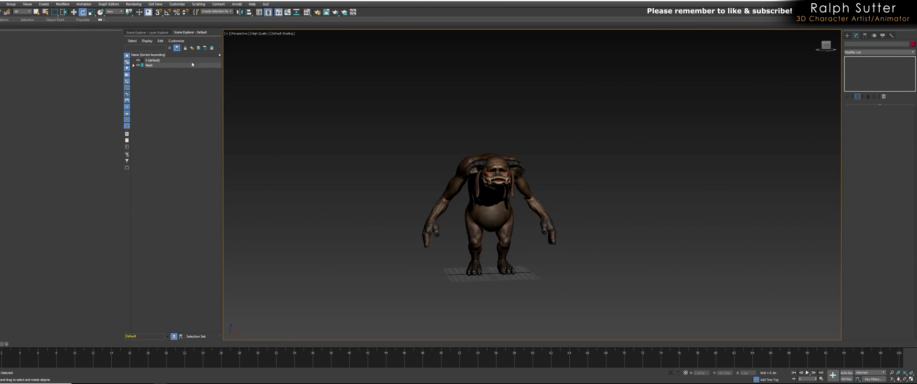
Create an empty layer named CAT Objects and make the Mesh layer the active one.
left_click(191, 48)
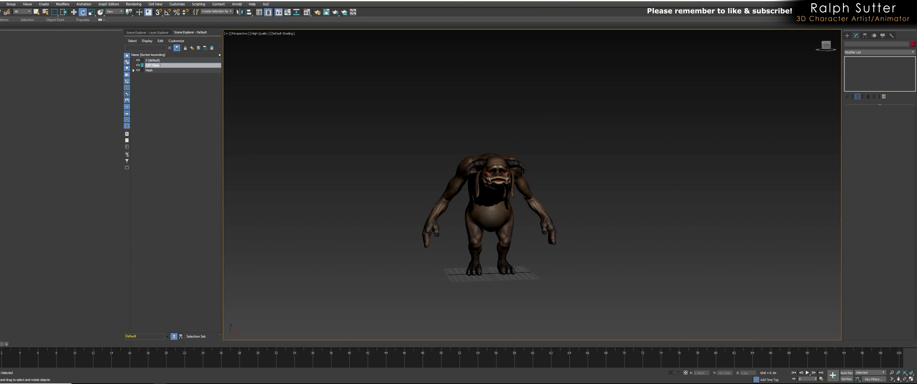
type("CAT Objects")
key("Return")
scroll(337, 149, "up", 5)
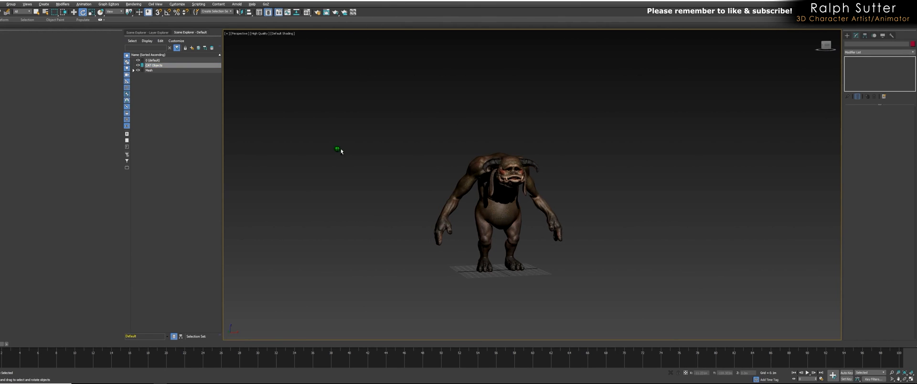
left_click_drag(144, 72, 146, 69)
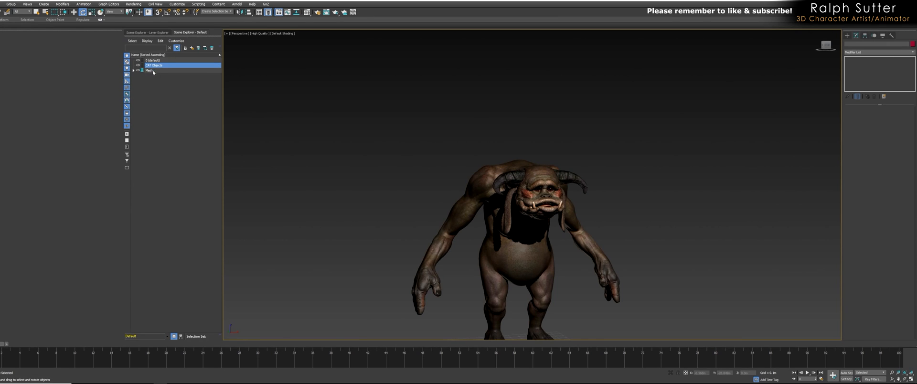
Select the creature's body mesh and display edged faces to examine its topology.
middle_click_drag(296, 109, 318, 127, "alt")
left_click(456, 194)
left_click(455, 194)
middle_click_drag(456, 194, 449, 204, "alt")
scroll(449, 204, "up", 5)
scroll(449, 204, "down", 5)
key("F4")
scroll(476, 233, "down", 2)
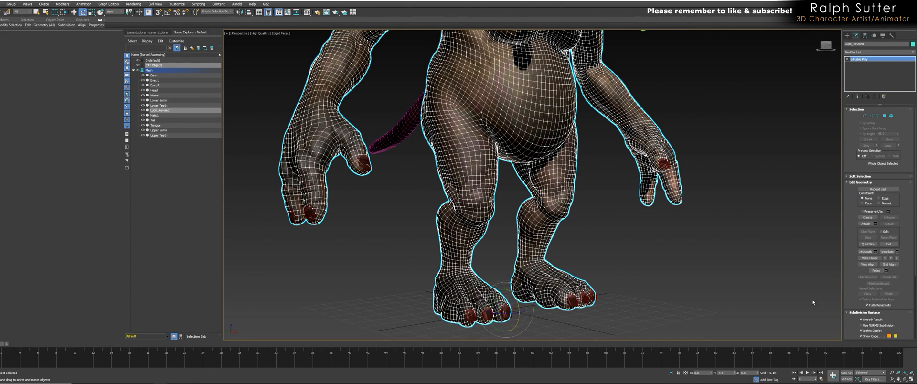
Attach the finger and toe nails to the body mesh, matching material IDs to material, and turn off edged faces.
left_click(866, 223)
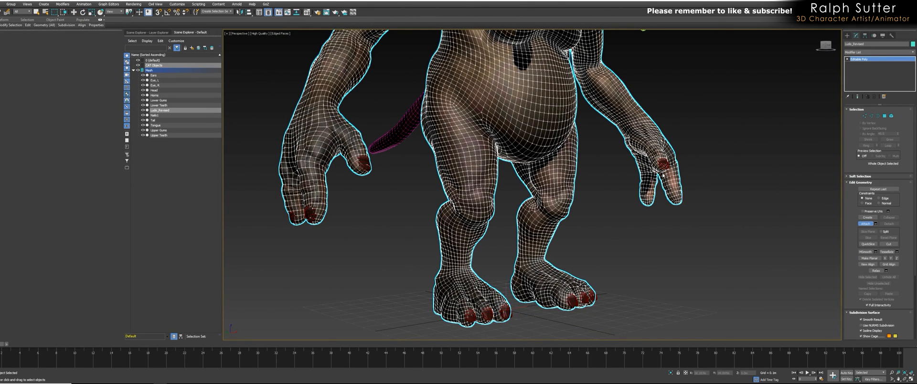
left_click(664, 164)
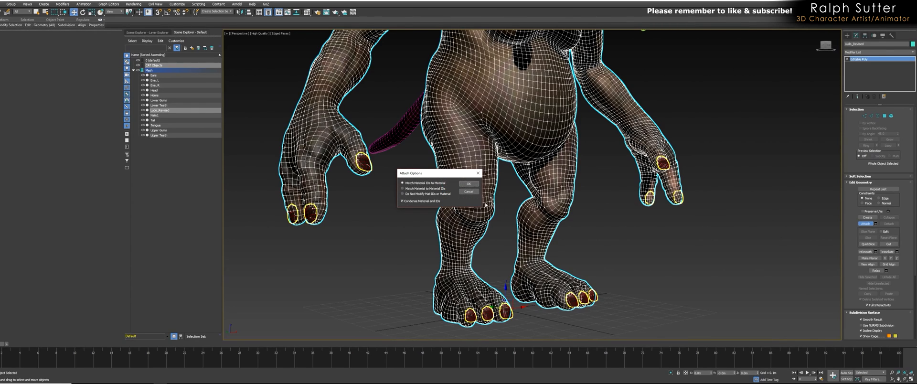
left_click(469, 185)
right_click(626, 194)
middle_click_drag(626, 195, 510, 173, "alt")
scroll(562, 171, "down", 5)
key("F4")
scroll(521, 170, "up", 4)
scroll(567, 172, "down", 3)
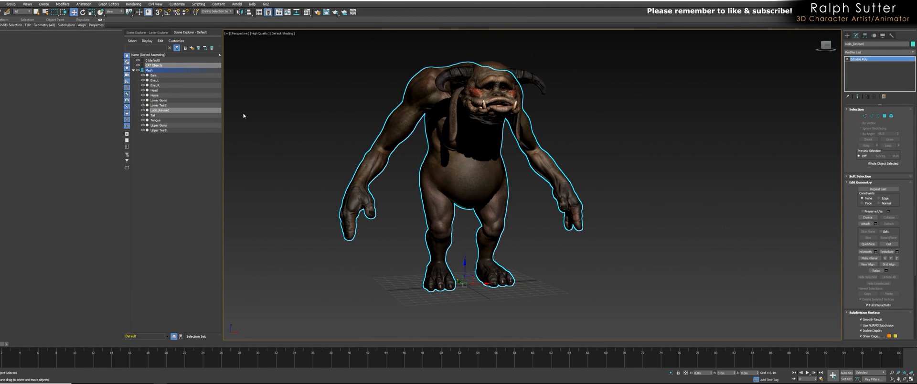
Collapse the Mesh layer's object list and make CAT Objects the active layer.
left_click(133, 70)
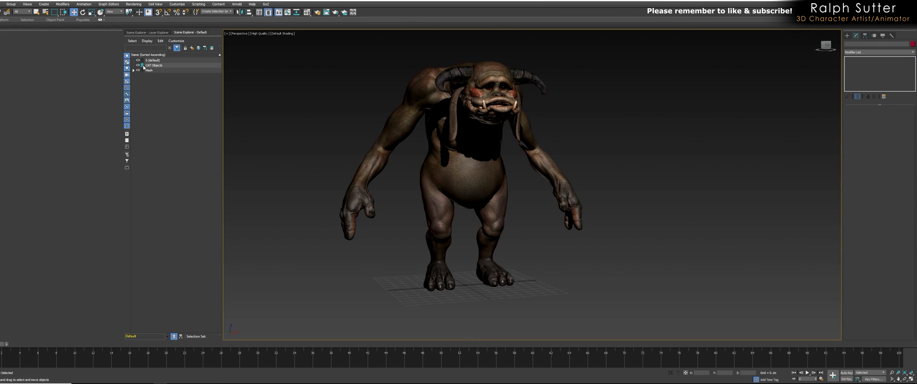
middle_click_drag(330, 147, 380, 171, "alt")
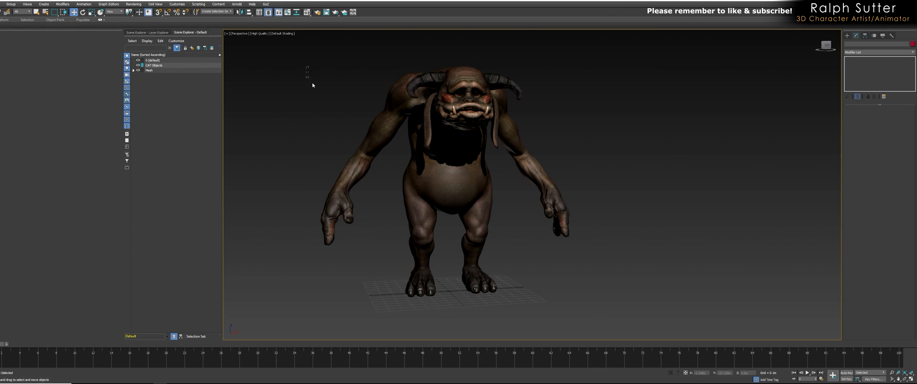
Select all the creature's meshes, switch them to see-through display and freeze them.
left_click_drag(638, 309, 639, 308)
scroll(550, 270, "up", 5)
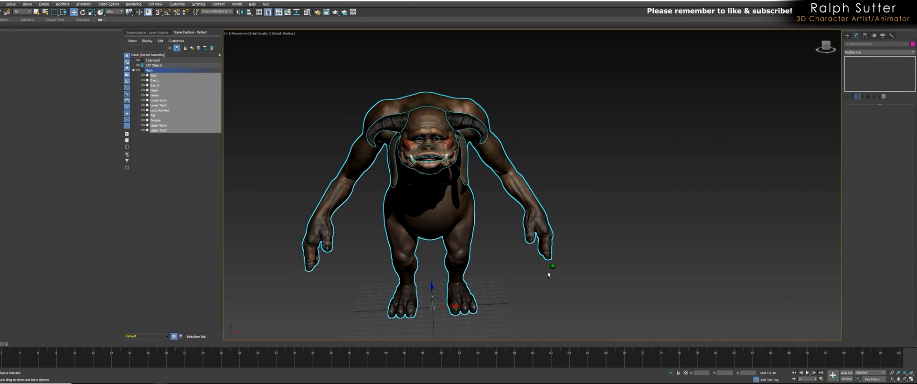
middle_click_drag(550, 268, 551, 269)
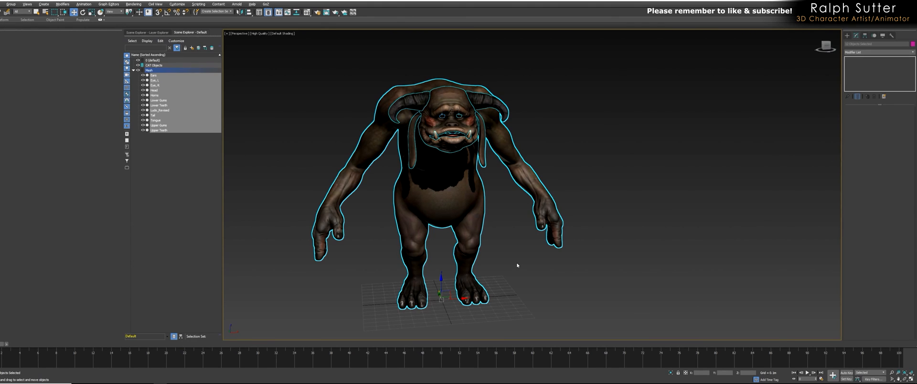
key("alt+x")
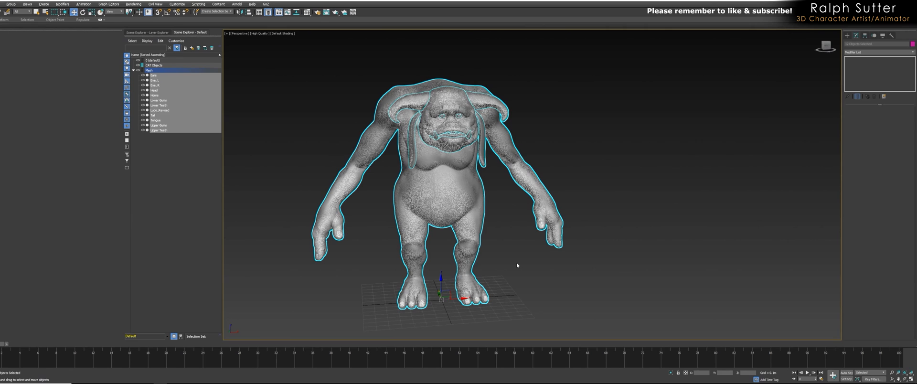
right_click(506, 200)
left_click(487, 162)
Create a CATParent helper on the grid between the creature's feet, sized to extend around them.
middle_click_drag(485, 196, 458, 200, "alt")
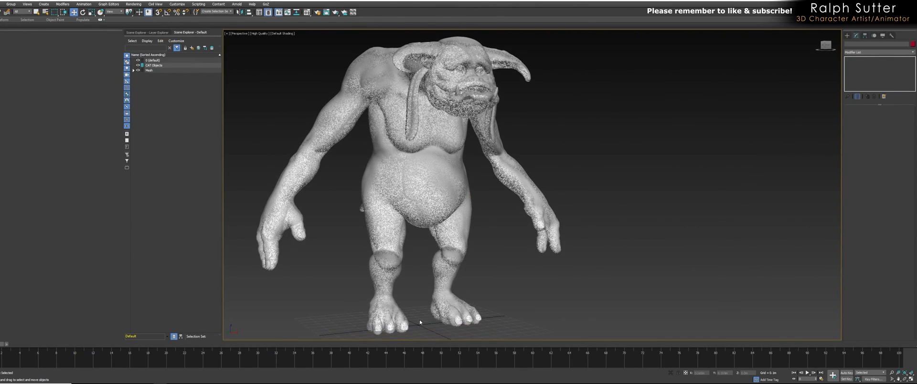
middle_click_drag(338, 221, 405, 225, "alt")
scroll(442, 163, "down", 4)
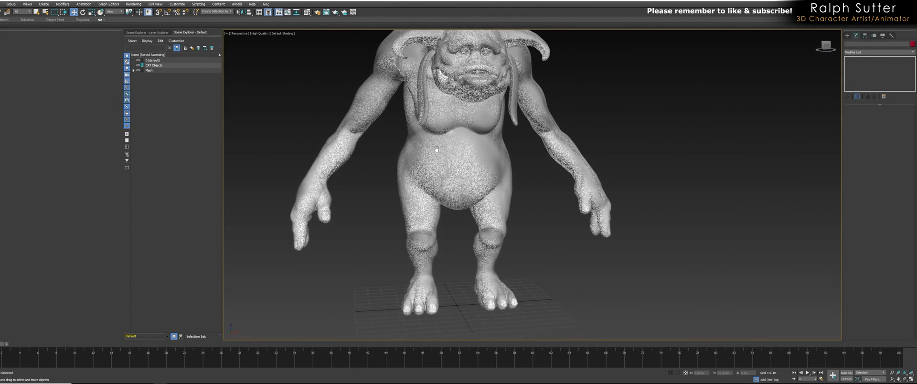
middle_click_drag(439, 165, 439, 169, "alt")
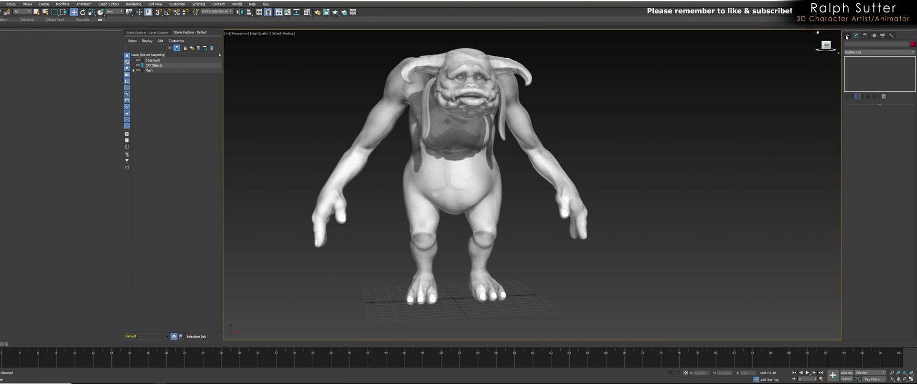
left_click(847, 35)
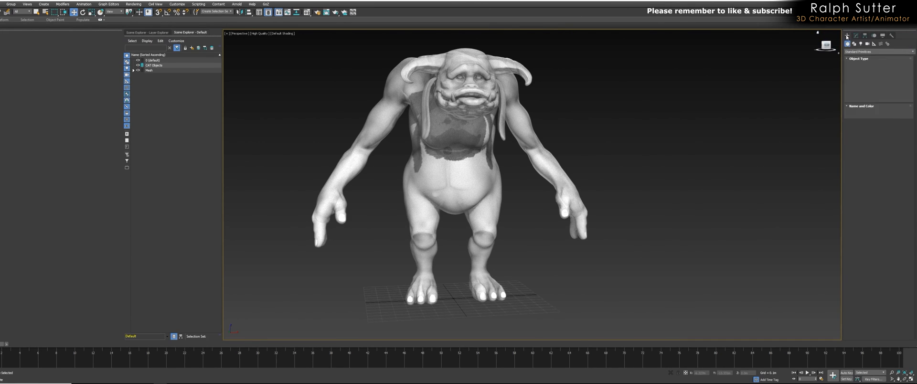
left_click(875, 44)
left_click(858, 52)
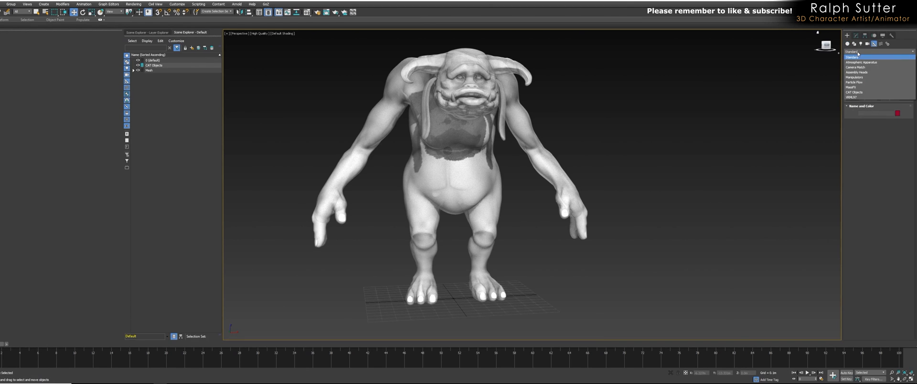
left_click(855, 92)
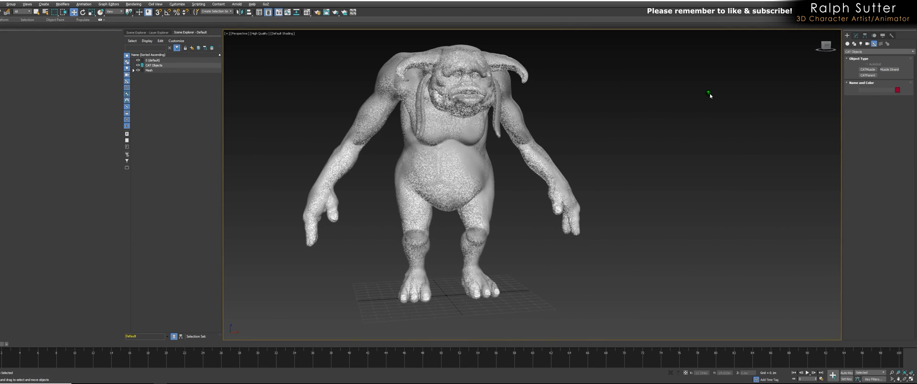
left_click(866, 75)
middle_click_drag(580, 286, 564, 295, "alt")
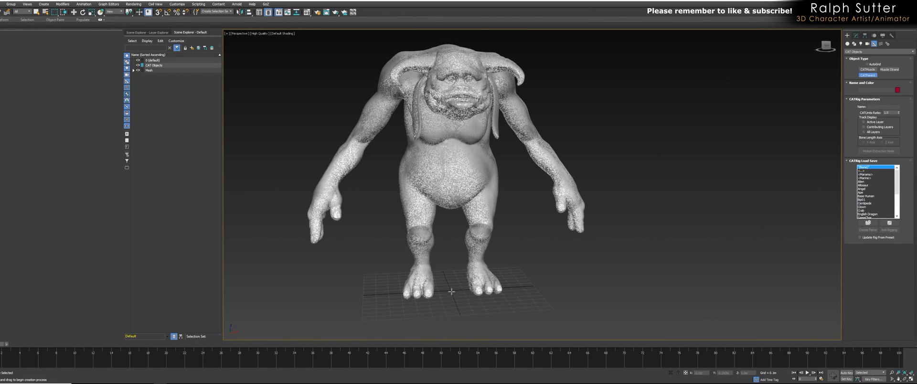
left_click_drag(451, 293, 855, 279)
Centre the CATParent at the world origin by setting its X, Y and Z positions to 0.
middle_click_drag(633, 279, 630, 264)
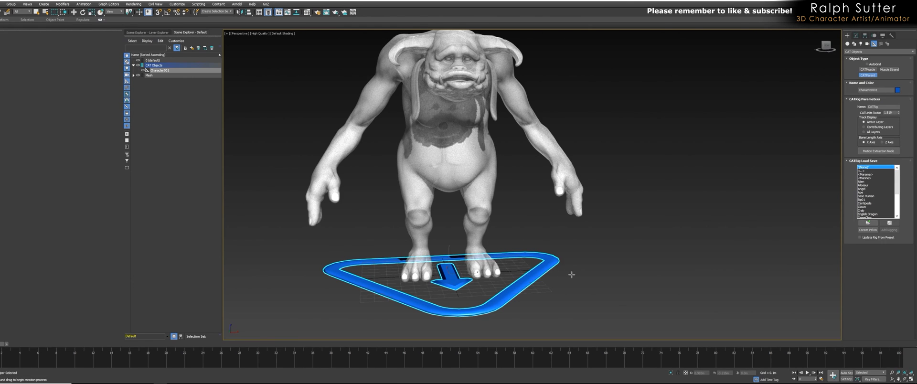
middle_click_drag(575, 277, 557, 276)
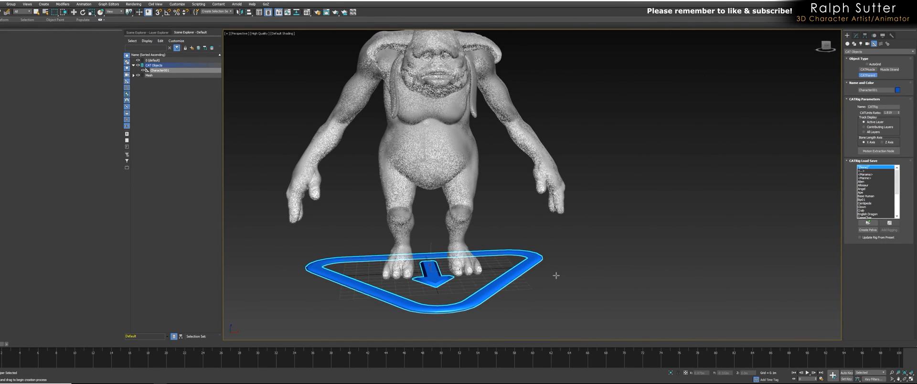
key("w")
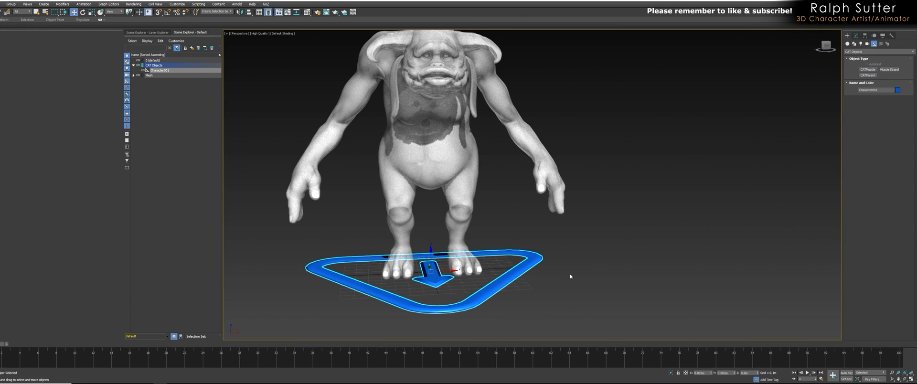
right_click(712, 374)
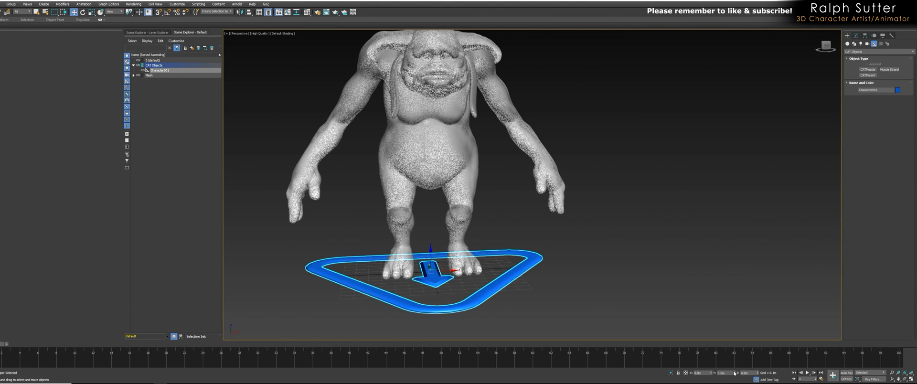
Name the CATParent object CAT_Ludo and set its rig name to CATLudo.
middle_click_drag(610, 282, 579, 280, "alt")
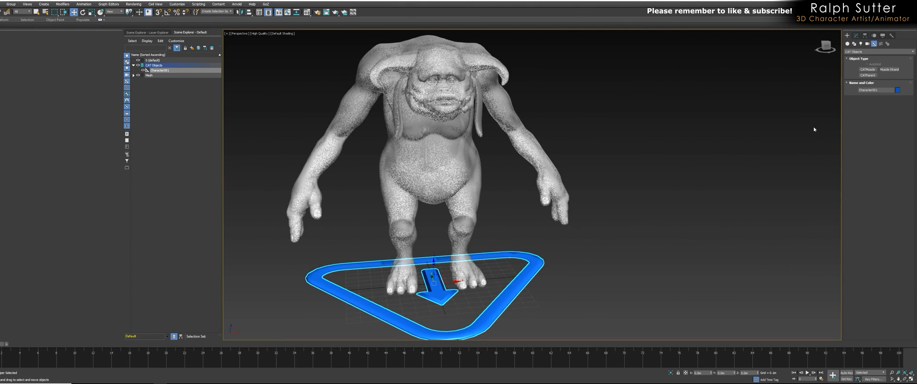
left_click(856, 36)
middle_click_drag(784, 135, 839, 93, "alt")
double_click(866, 44)
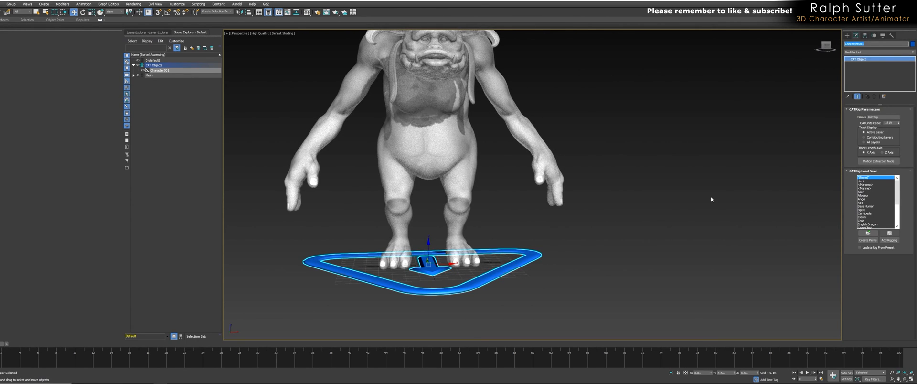
type("CAT_Ludo")
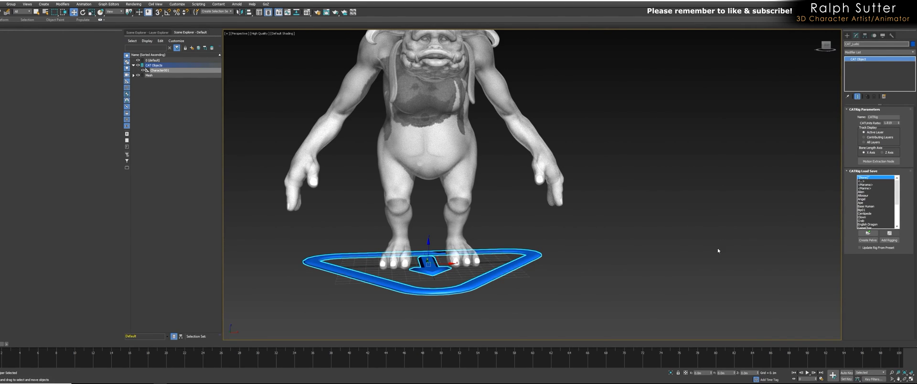
key("Return")
left_click(883, 116)
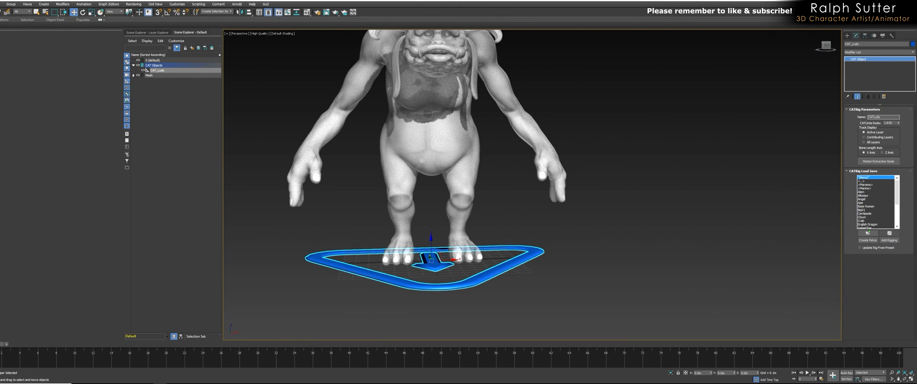
Isolate the CATParent so the creature's meshes are out of view.
mouse_move(457, 221)
middle_mouse_down("alt")
mouse_move(448, 221)
mouse_move(478, 215)
middle_mouse_up("alt")
right_click(457, 261)
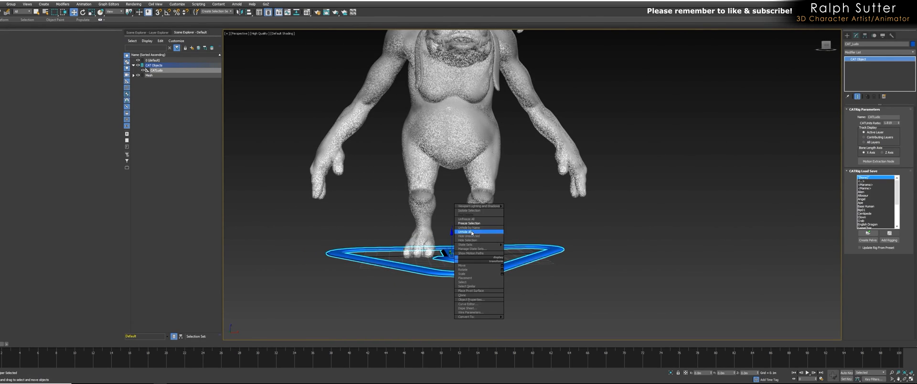
left_click(473, 220)
Create the pelvis from the CATParent and move it lower above the rig's base.
middle_click_drag(478, 237, 590, 250, "alt")
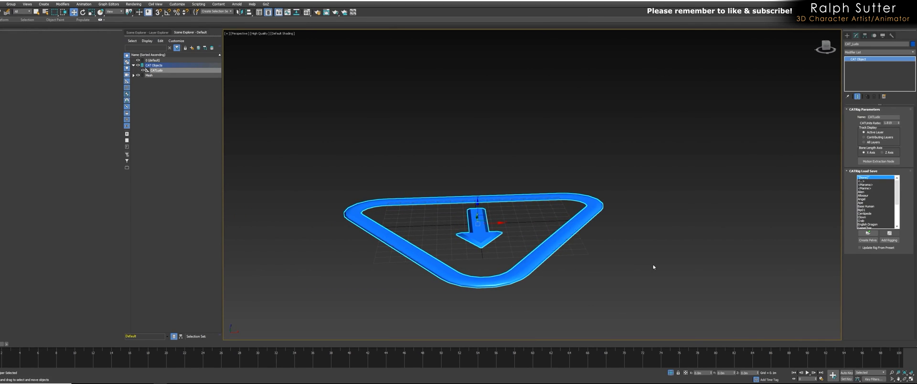
left_click(867, 241)
middle_click_drag(679, 249, 554, 186, "alt")
left_click(525, 117)
middle_click_drag(525, 117, 537, 107, "alt")
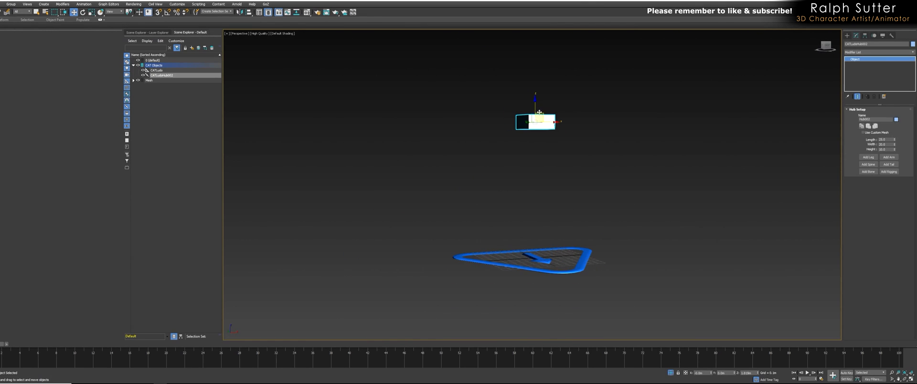
left_click_drag(538, 111, 540, 176)
Add a leg to the pelvis hub and select the leg's foot platform.
middle_click_drag(540, 176, 686, 213, "alt")
scroll(538, 222, "up", 6)
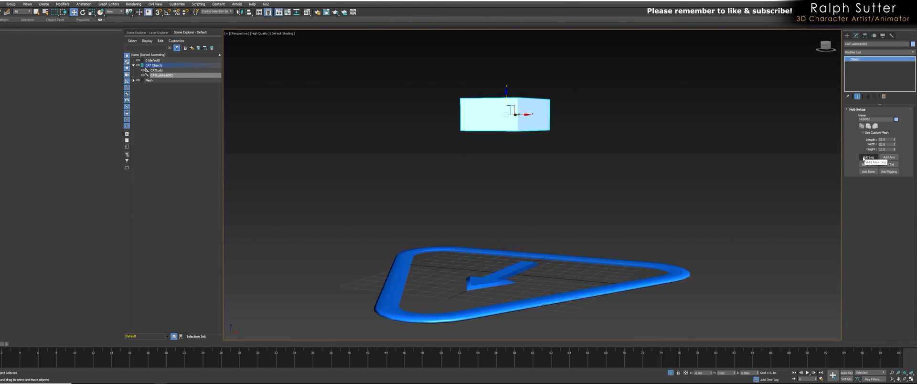
middle_click_drag(686, 164, 685, 179)
middle_click_drag(569, 186, 556, 172, "alt")
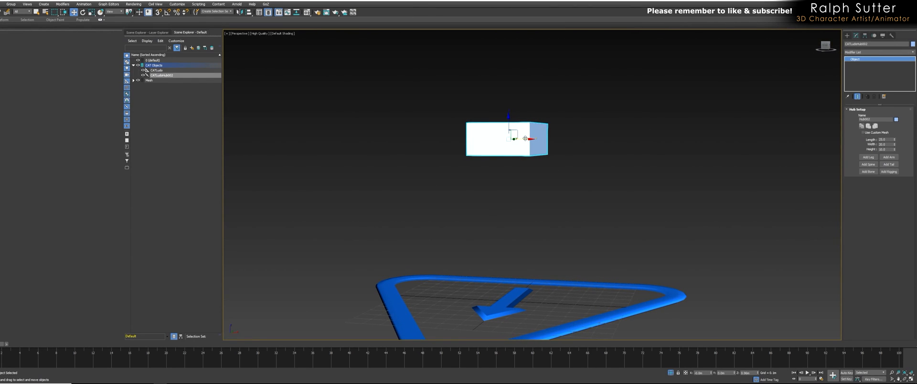
middle_click_drag(588, 168, 572, 165)
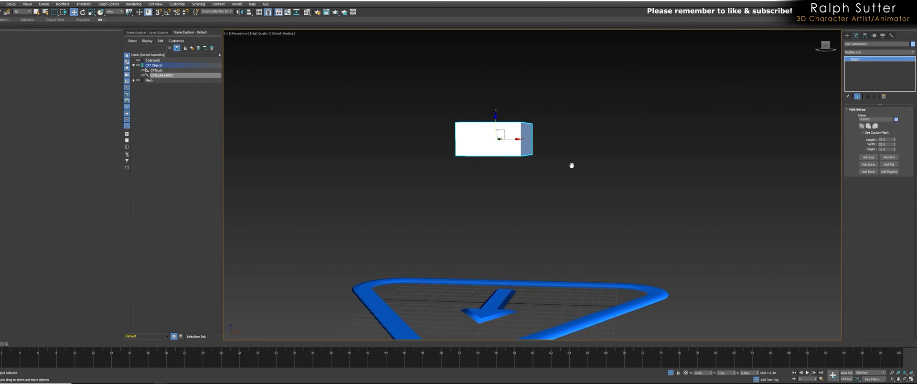
left_click(868, 158)
middle_click_drag(647, 163, 633, 168, "alt")
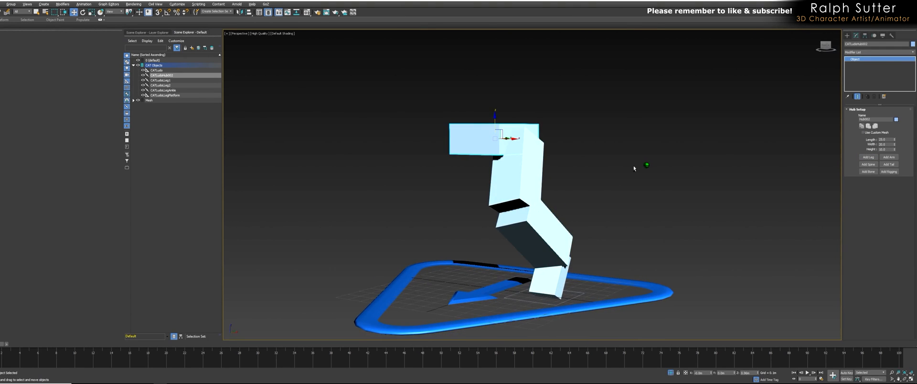
mouse_move(526, 176)
middle_mouse_down("alt")
mouse_move(531, 162)
mouse_move(537, 176)
middle_mouse_up("alt")
left_click(556, 280)
middle_click_drag(555, 280, 533, 237, "alt")
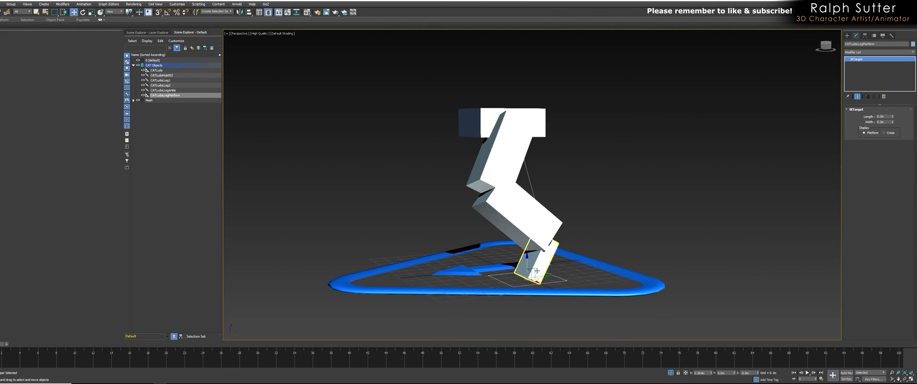
left_click_drag(533, 237, 534, 271)
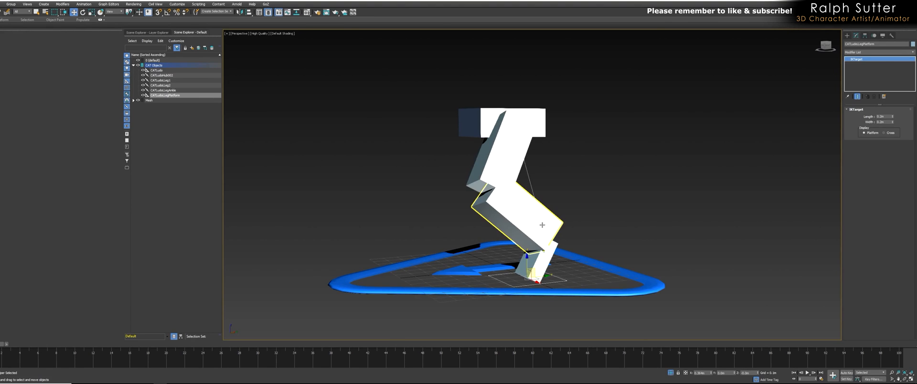
Reposition the upper ends of the leg's thigh and shin bones higher to stretch them, and select the pelvis hub.
left_click(517, 207)
middle_click_drag(517, 207, 506, 117, "alt")
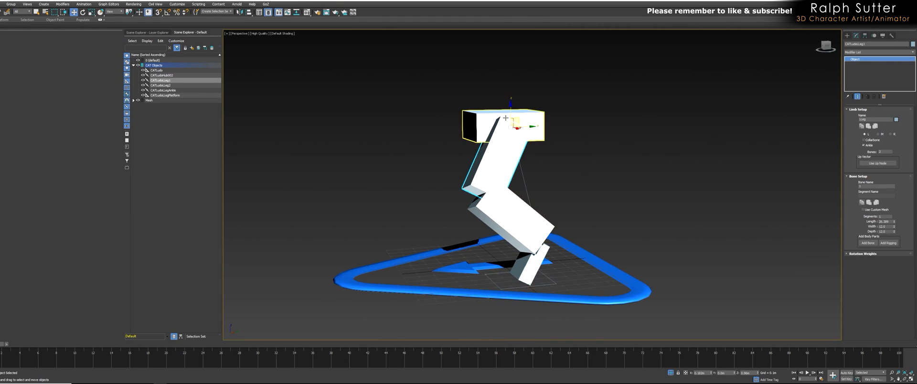
left_click_drag(506, 118, 518, 67)
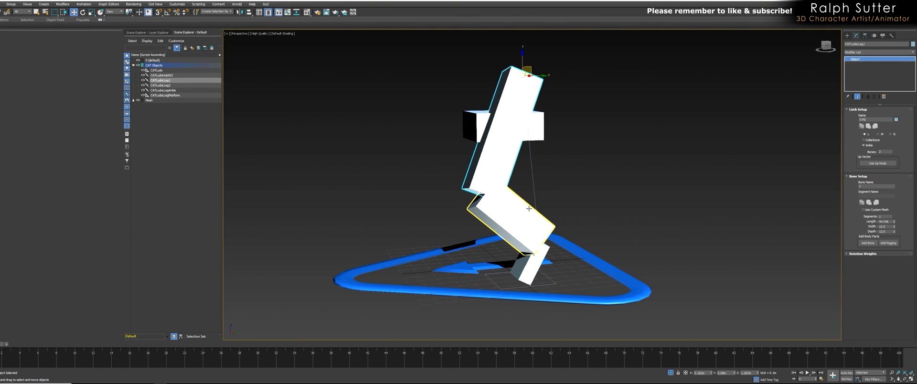
left_click(529, 209)
left_click_drag(488, 184, 496, 150)
mouse_move(496, 150)
middle_mouse_down("alt")
mouse_move(571, 160)
mouse_move(496, 170)
mouse_move(490, 158)
middle_mouse_up("alt")
left_click(481, 134)
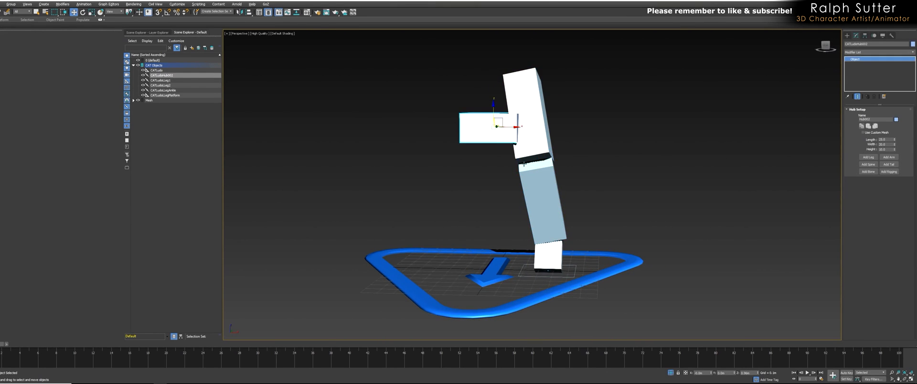
Add a second leg to the pelvis hub, opposite the first one.
middle_click_drag(481, 134, 521, 162, "alt")
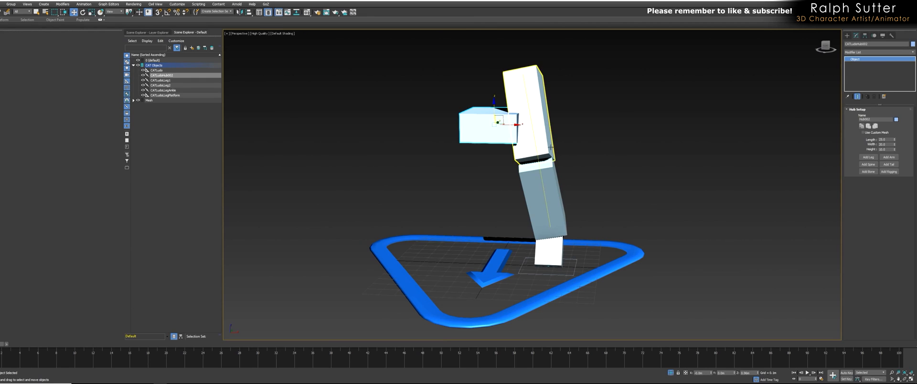
middle_click_drag(534, 149, 540, 152, "alt")
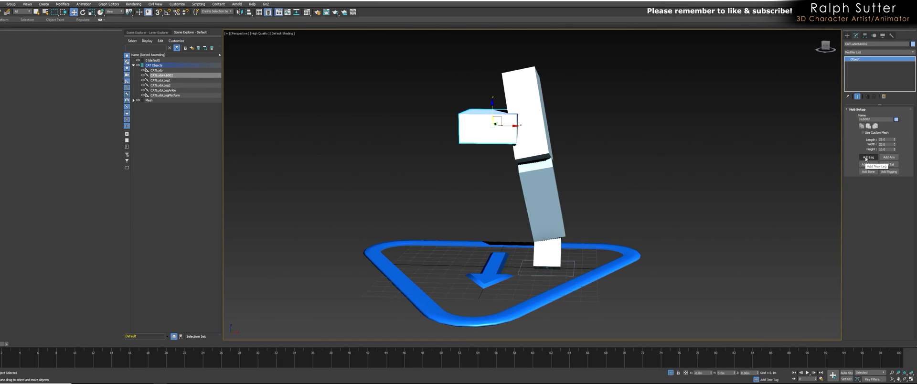
left_click(866, 158)
middle_click_drag(724, 159, 616, 167, "alt")
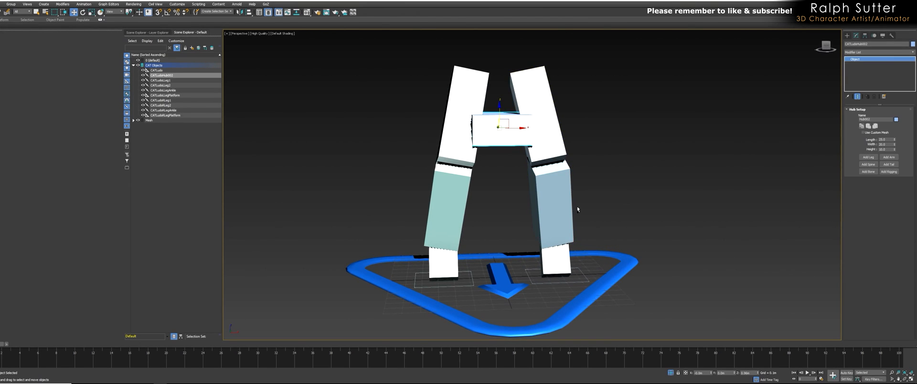
Undo the second leg and the earlier rig edits, back to the scene holding only the creature's meshes.
key("ctrl+z")
key("ctrl+z")
key("ctrl+z")
key("ctrl+z")
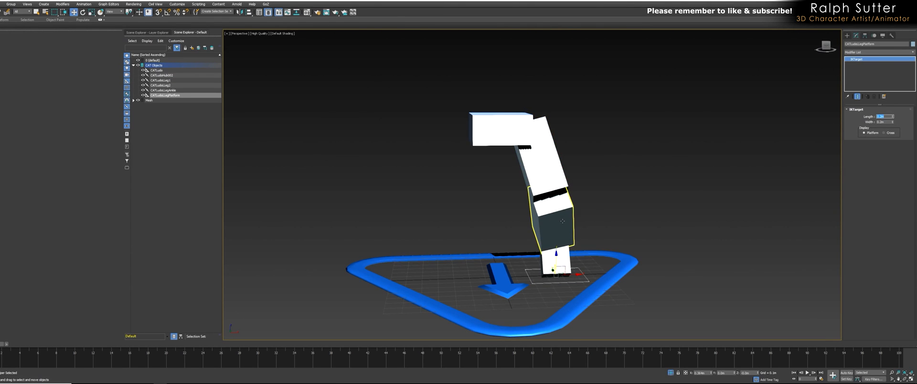
middle_click_drag(563, 227, 526, 209)
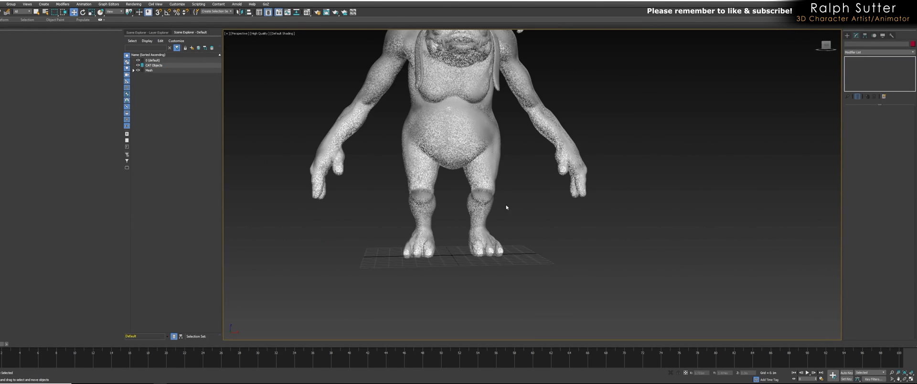
Create a new CATParent around the creature's feet and reset its X and Y position to 0.
left_click(847, 35)
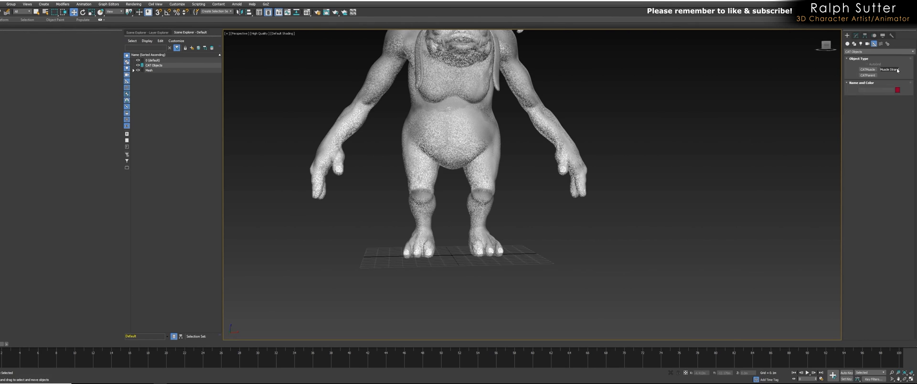
left_click(872, 75)
middle_click_drag(659, 224, 654, 249, "alt")
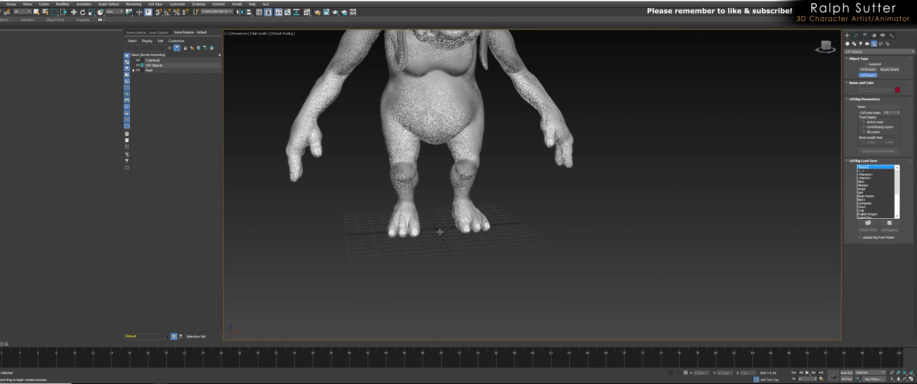
left_click_drag(440, 232, 616, 177)
right_click(610, 186)
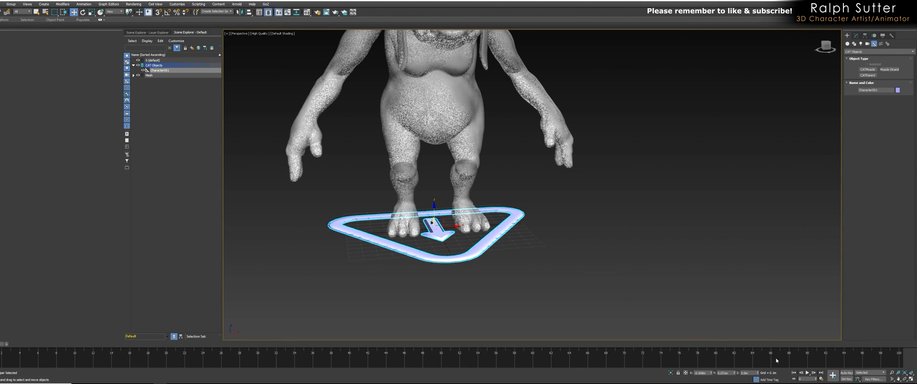
right_click(711, 373)
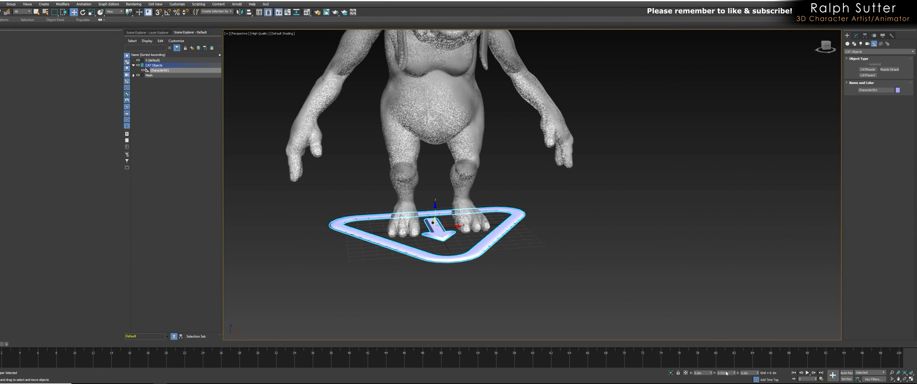
right_click(734, 373)
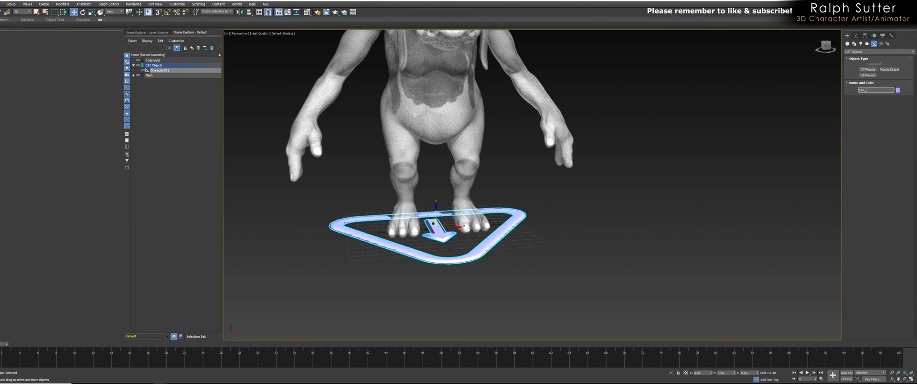
Name the CATParent object CAT_Ludo and its CAT rig CATLudo.
left_click(855, 36)
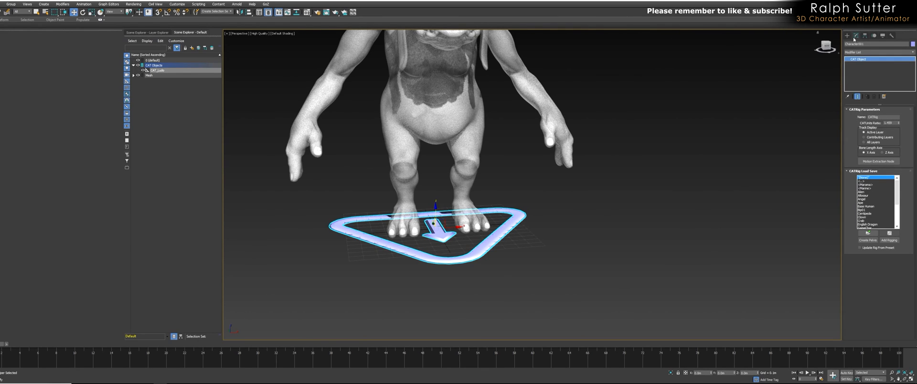
left_click(876, 43)
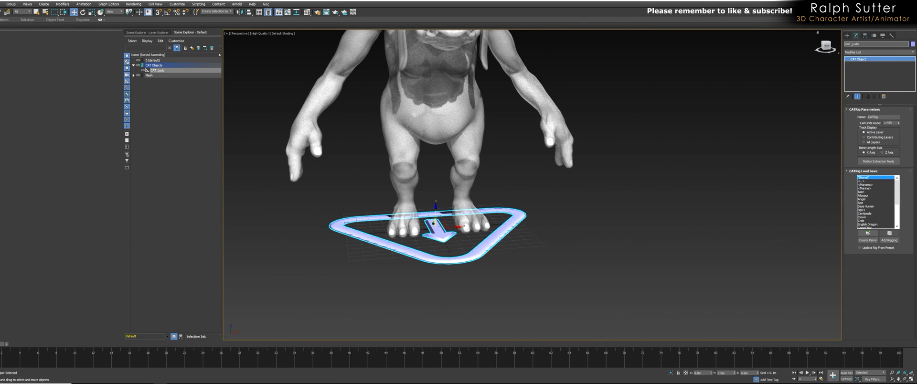
key("Return")
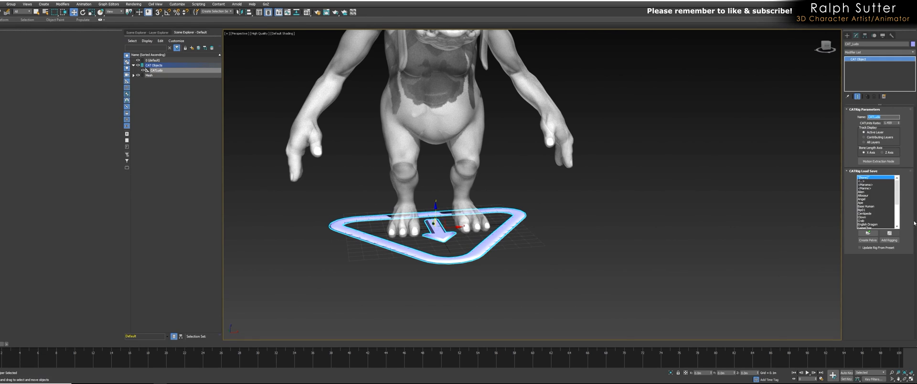
Create the pelvis hub from the CATParent and select it inside the creature's chest.
left_click(866, 242)
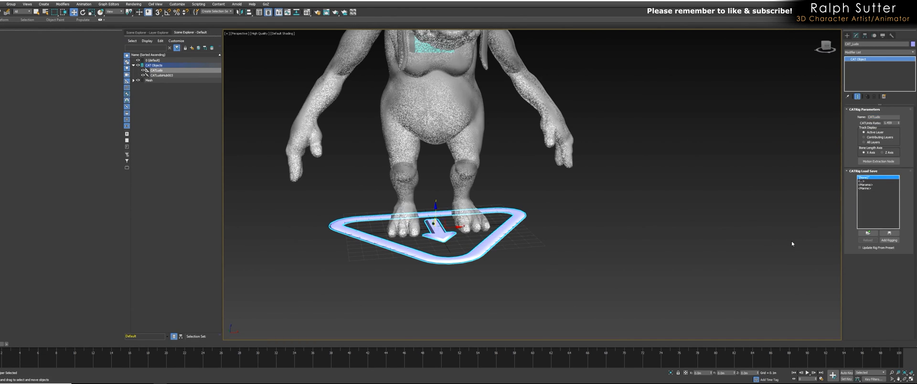
middle_click_drag(524, 203, 578, 186, "alt")
middle_click_drag(540, 143, 537, 210)
left_click(468, 109)
middle_click_drag(468, 109, 526, 144, "alt")
scroll(541, 161, "up", 5)
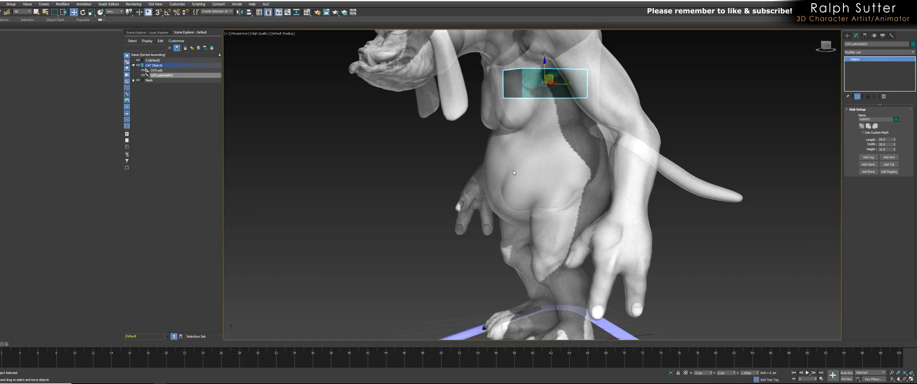
Move the pelvis hub down into the creature's lower torso and adjust its height and depth from the side.
middle_click_drag(511, 160, 608, 154, "alt")
left_click_drag(512, 79, 523, 147)
middle_click_drag(523, 147, 518, 181, "alt")
scroll(546, 175, "up", 6)
middle_click_drag(578, 185, 512, 191, "alt")
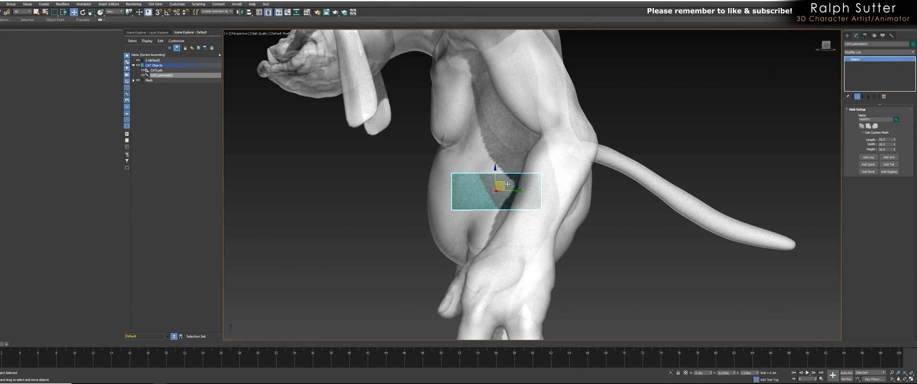
left_click_drag(502, 181, 508, 180)
mouse_move(507, 181)
middle_mouse_down("alt")
mouse_move(565, 192)
mouse_move(482, 188)
mouse_move(505, 192)
middle_mouse_up("alt")
left_click_drag(507, 187, 517, 196)
mouse_move(513, 196)
middle_mouse_down("alt")
mouse_move(506, 202)
mouse_move(556, 203)
mouse_move(527, 204)
middle_mouse_up("alt")
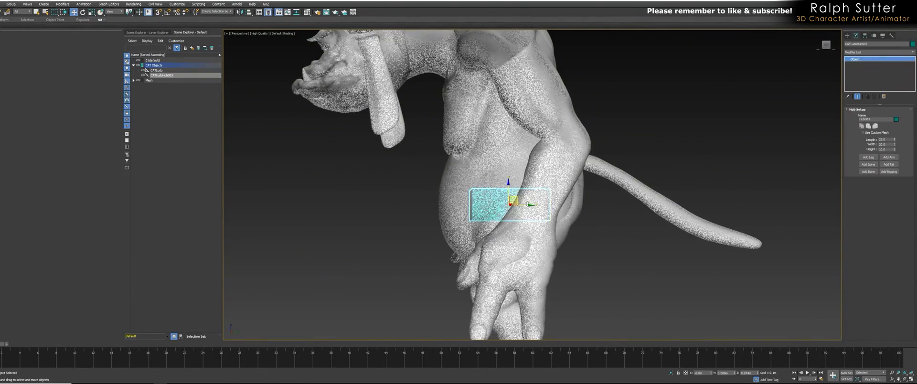
Check the pelvis hub against the hips from both sides of the creature and nudge its position slightly.
scroll(526, 204, "up", 3)
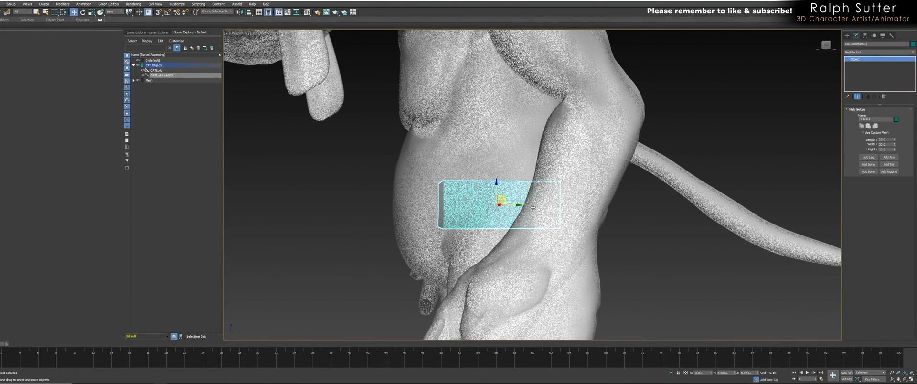
middle_click_drag(517, 209, 520, 204, "alt")
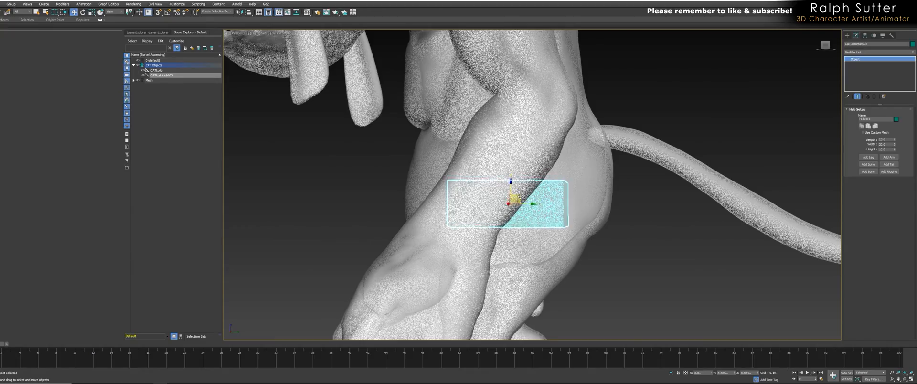
middle_click_drag(519, 196, 588, 215, "alt")
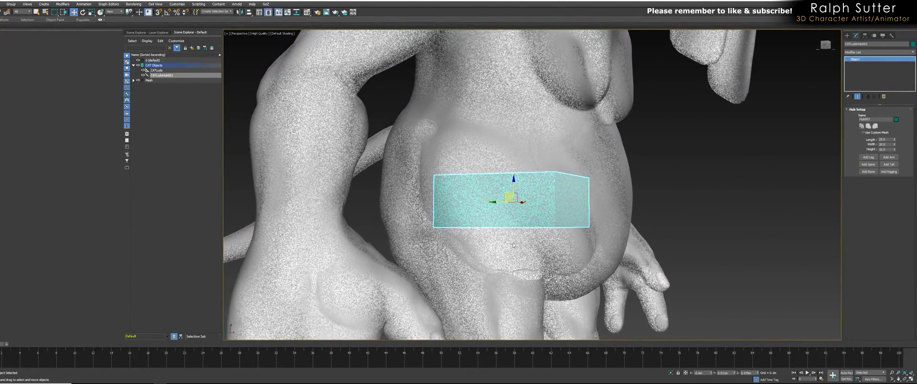
middle_click_drag(552, 259, 499, 215, "alt")
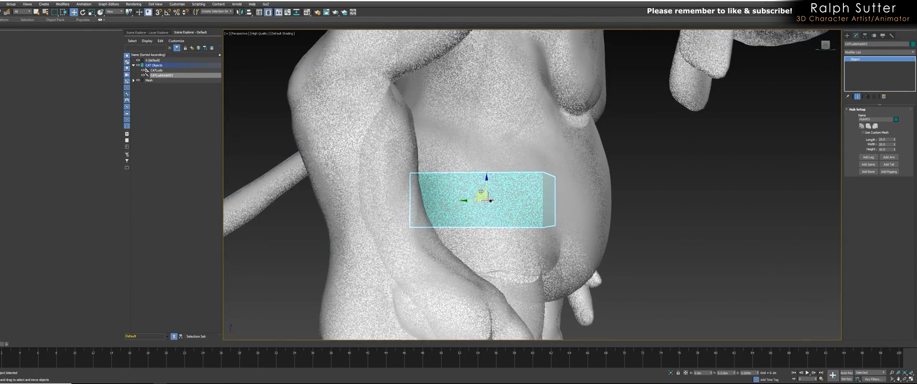
middle_click_drag(480, 193, 501, 203, "alt")
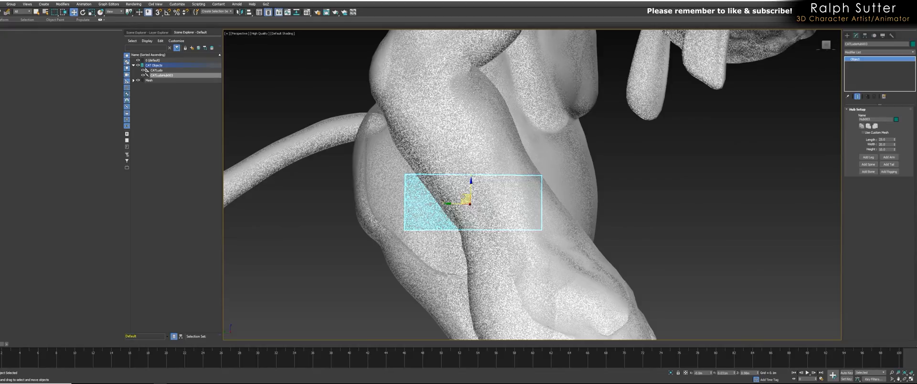
left_click_drag(467, 195, 469, 192)
mouse_move(514, 227)
middle_mouse_down("alt")
mouse_move(497, 228)
mouse_move(522, 226)
mouse_move(504, 224)
middle_mouse_up("alt")
Set the reference coordinate system to Local for both the Rotate and Move tools.
key("e")
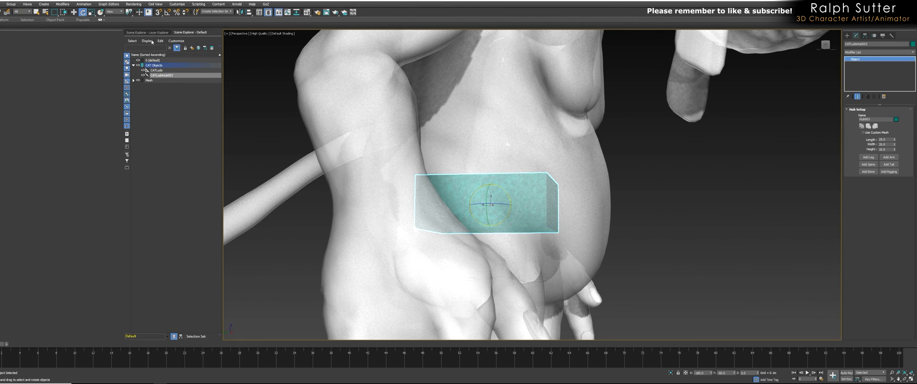
left_click(115, 11)
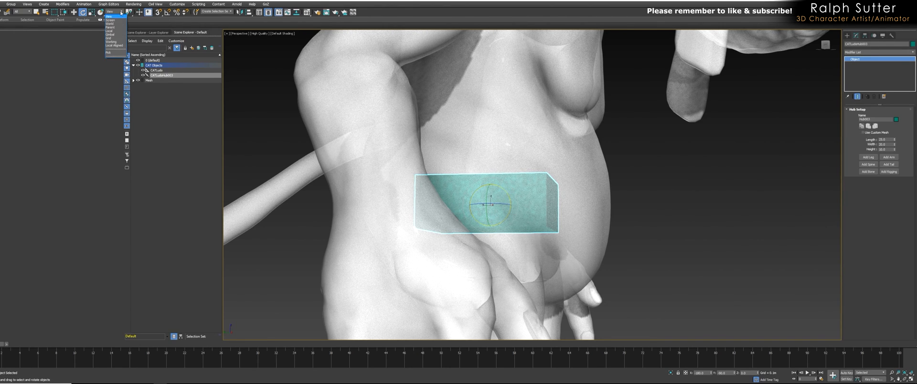
left_click(112, 31)
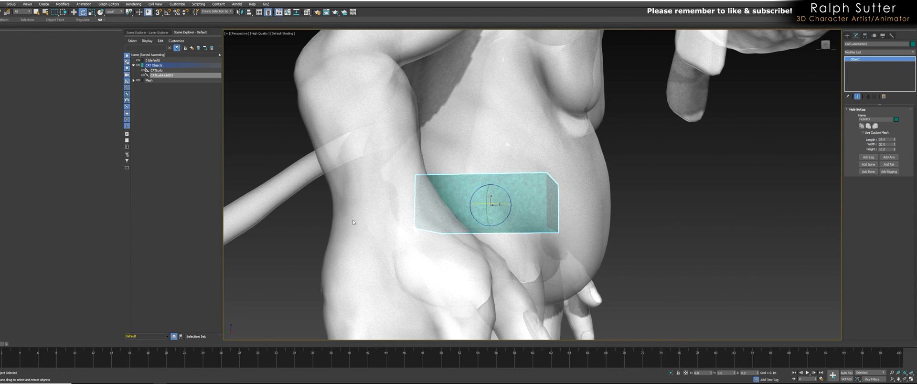
key("w")
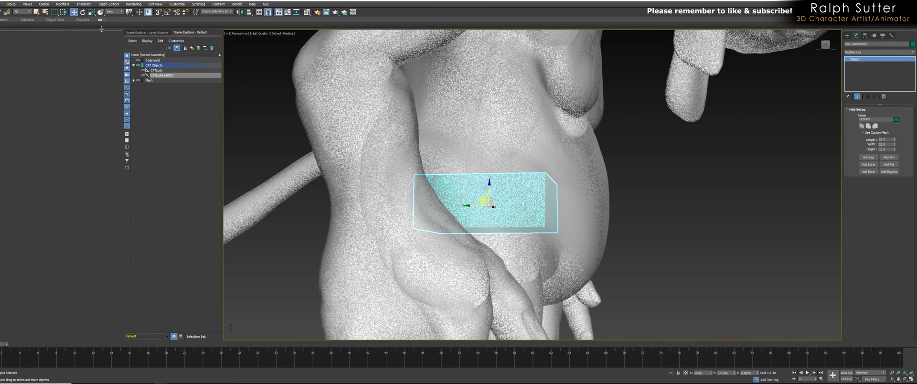
left_click(119, 12)
left_click(117, 33)
Rotate the pelvis hub so its front end tilts downward in the belly, and rename the hub Pelvis.
middle_click_drag(492, 155, 460, 140, "alt")
key("e")
left_click_drag(465, 157, 471, 169)
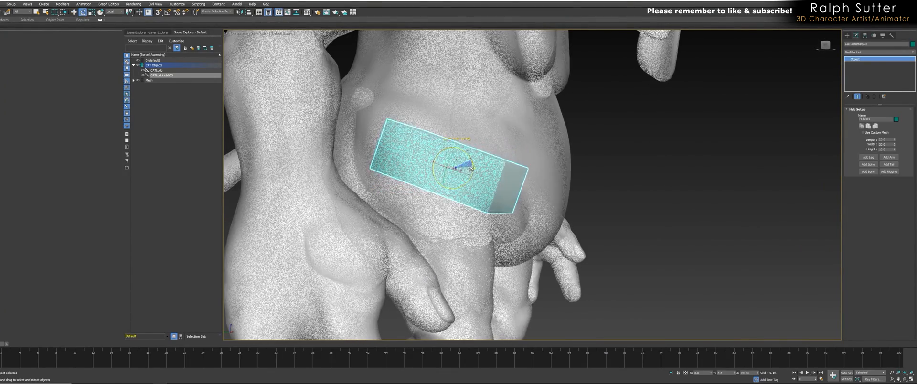
middle_click_drag(471, 169, 477, 175, "alt")
middle_click_drag(405, 174, 480, 203, "alt")
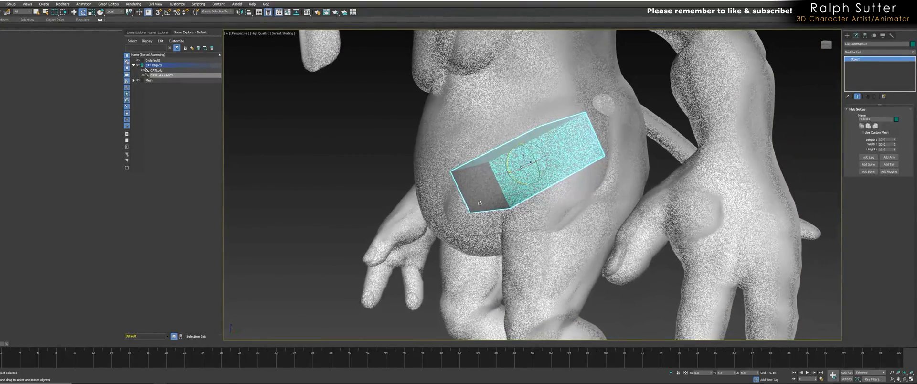
middle_click_drag(764, 153, 569, 169, "alt")
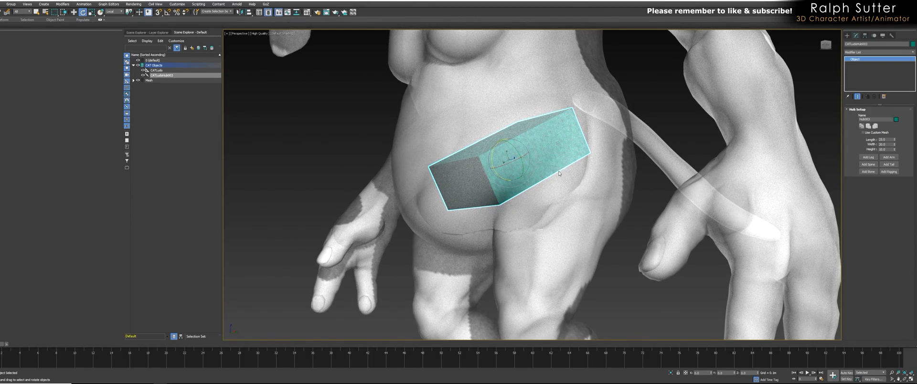
mouse_move(531, 158)
middle_mouse_down("alt")
mouse_move(580, 159)
mouse_move(511, 158)
mouse_move(531, 160)
middle_mouse_up("alt")
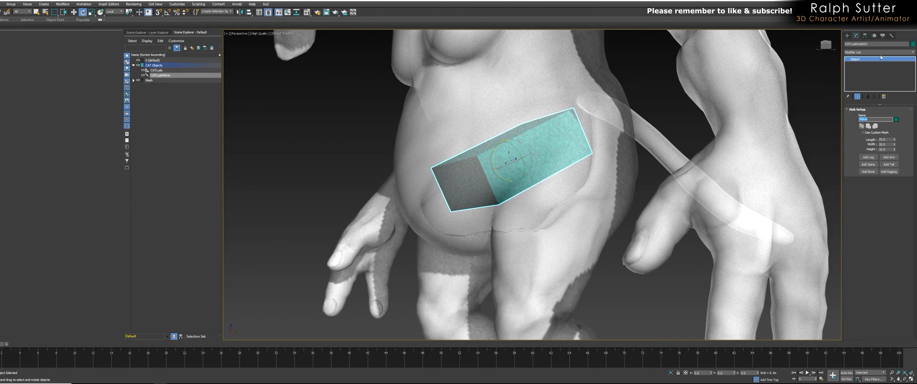
Increase the pelvis hub's height to about 17 to fill more of the creature's lower torso.
middle_click_drag(641, 184, 669, 192, "alt")
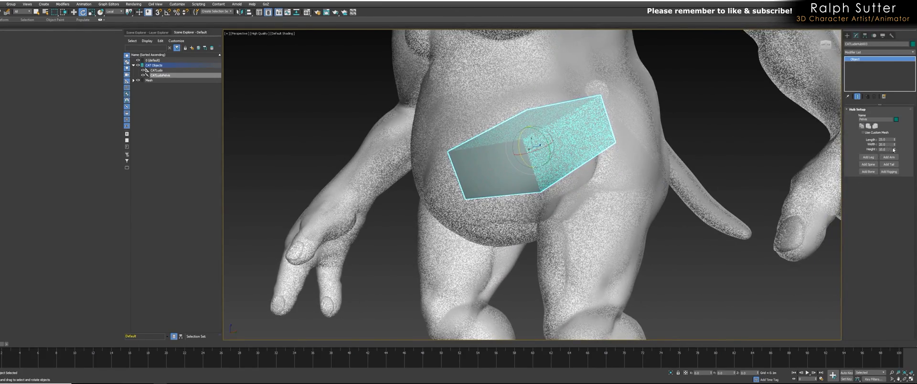
left_click_drag(895, 151, 894, 142)
middle_click_drag(679, 145, 755, 152, "alt")
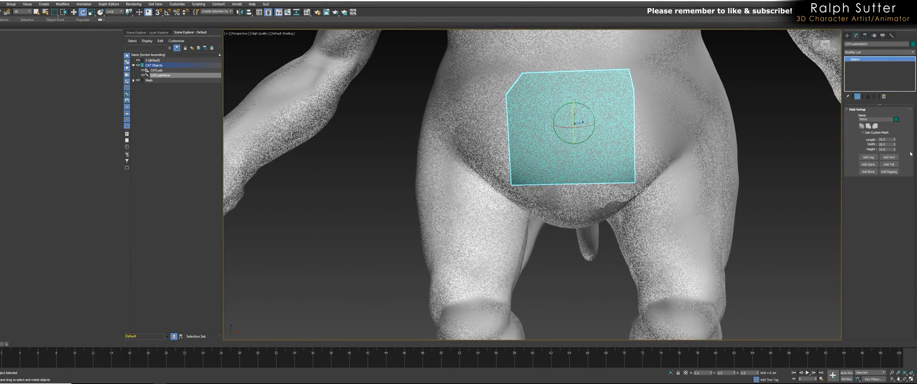
left_click_drag(894, 151, 895, 144)
mouse_move(679, 158)
middle_mouse_down("alt")
mouse_move(707, 162)
mouse_move(695, 163)
middle_mouse_up("alt")
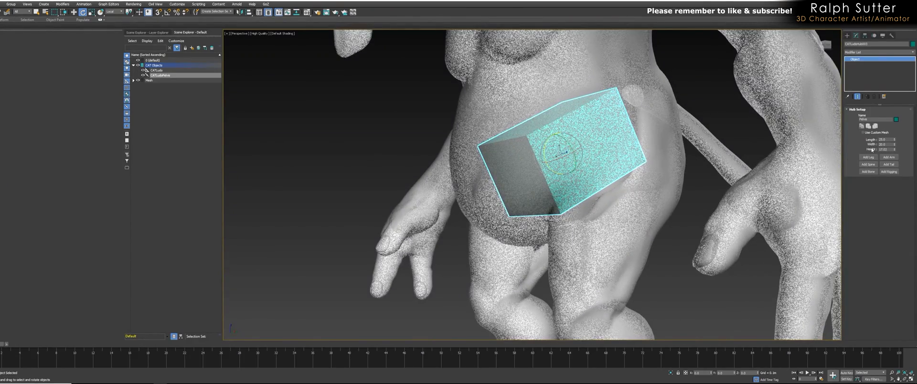
Increase the pelvis hub's length to about 38 and its width to about 24.
left_click_drag(896, 141, 895, 135)
middle_click_drag(652, 138, 801, 129, "alt")
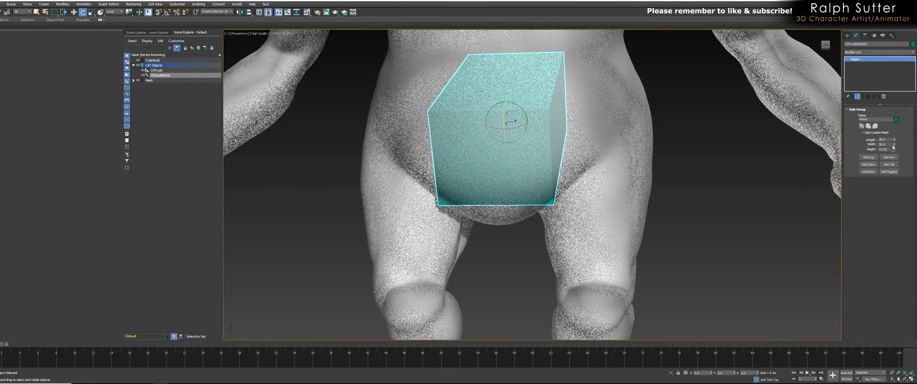
left_click_drag(895, 146, 895, 142)
scroll(741, 144, "down", 5)
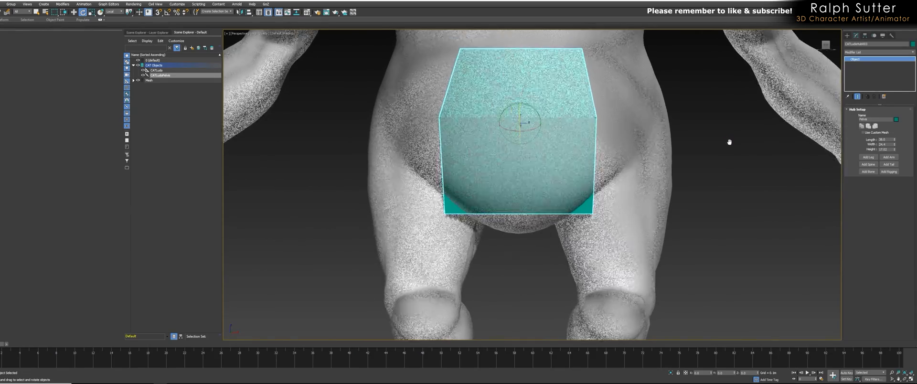
Add a leg to the pelvis hub.
middle_click_drag(708, 131, 579, 137, "alt")
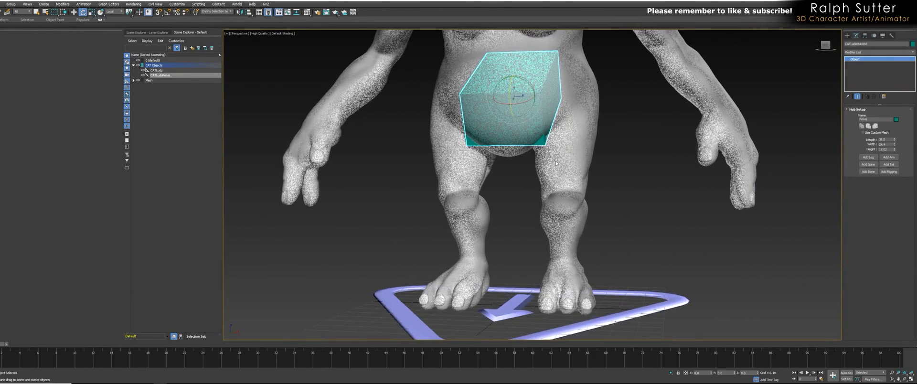
middle_click_drag(617, 202, 820, 190, "alt")
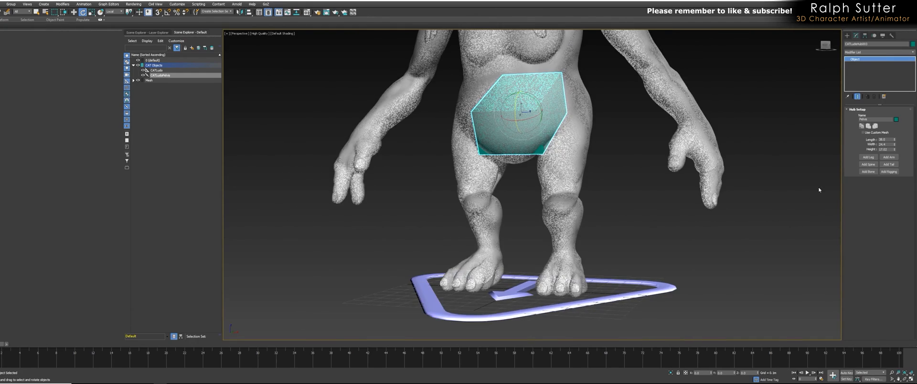
left_click(863, 158)
middle_click_drag(640, 239, 593, 233, "alt")
scroll(593, 230, "up", 3)
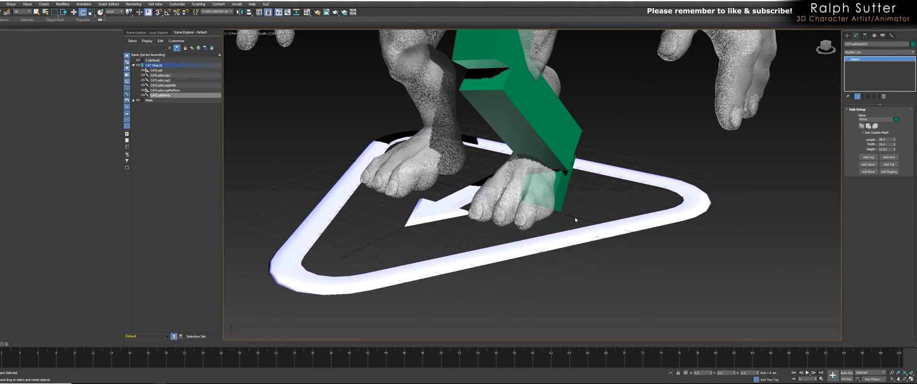
Examine the new leg's bones, ankle and foot platform around the creature's foot from several angles.
scroll(575, 214, "down", 2)
mouse_move(575, 214)
middle_mouse_down("alt")
mouse_move(558, 151)
mouse_move(559, 214)
middle_mouse_up("alt")
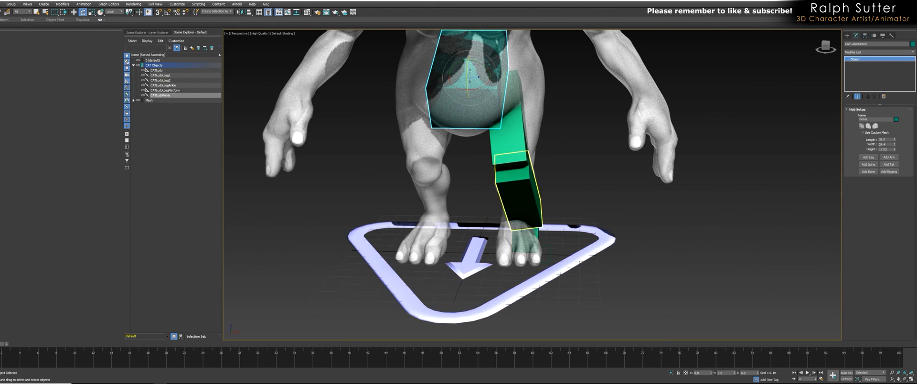
scroll(536, 244, "up", 6)
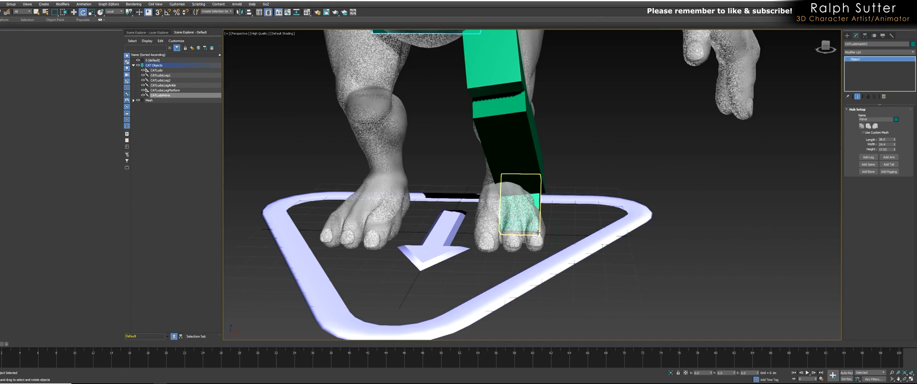
middle_click_drag(541, 236, 556, 233, "alt")
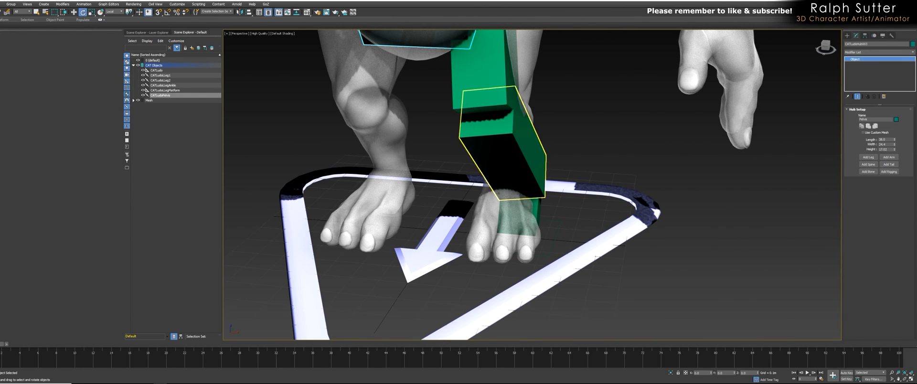
middle_click_drag(513, 212, 556, 230, "alt")
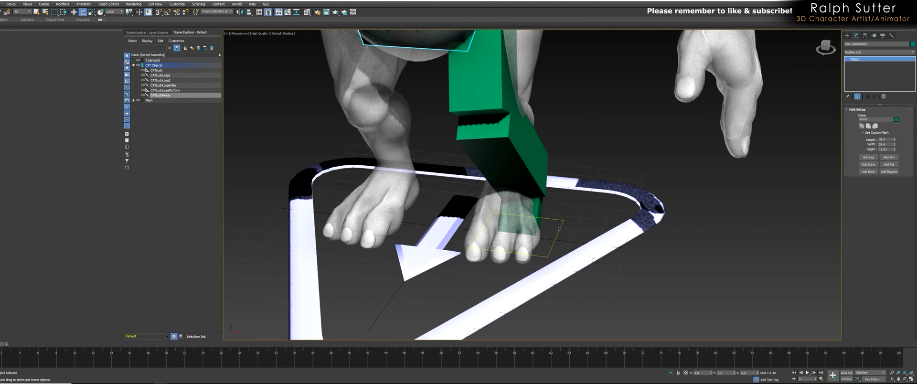
scroll(545, 229, "up", 1)
scroll(550, 223, "up", 3)
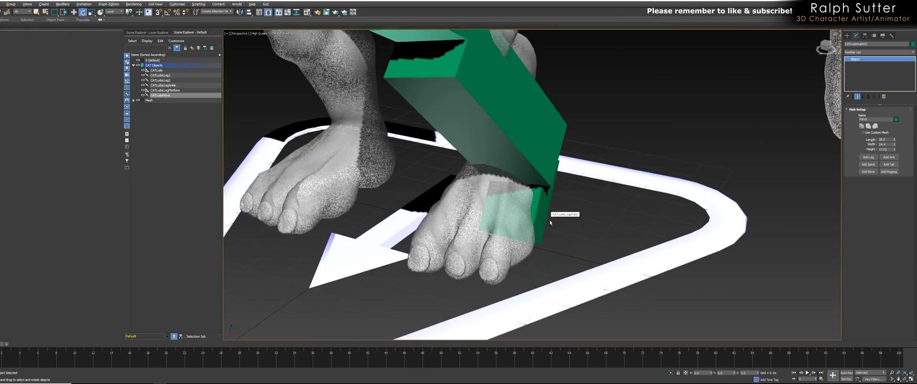
middle_click_drag(551, 223, 528, 216, "alt")
middle_click_drag(520, 194, 524, 200, "alt")
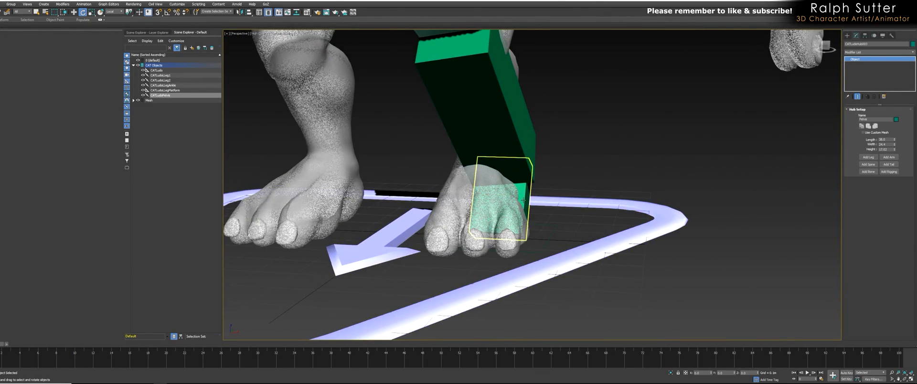
middle_click_drag(526, 204, 565, 238, "alt")
Move and rotate the leg's foot platform slightly to line it up beneath the creature's foot.
left_click(542, 232)
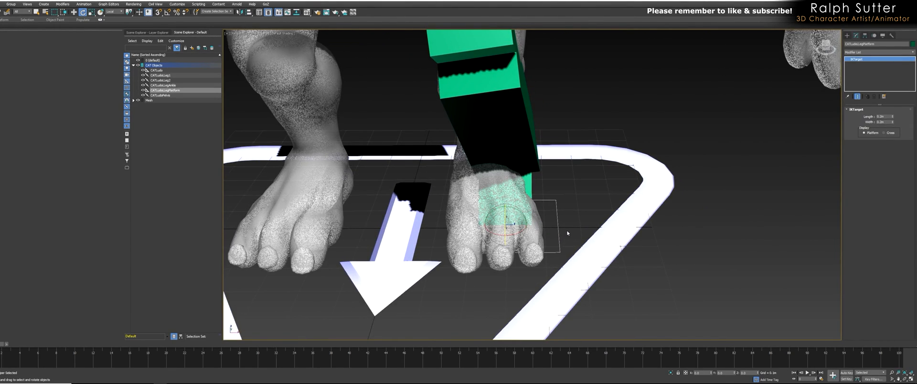
key("w")
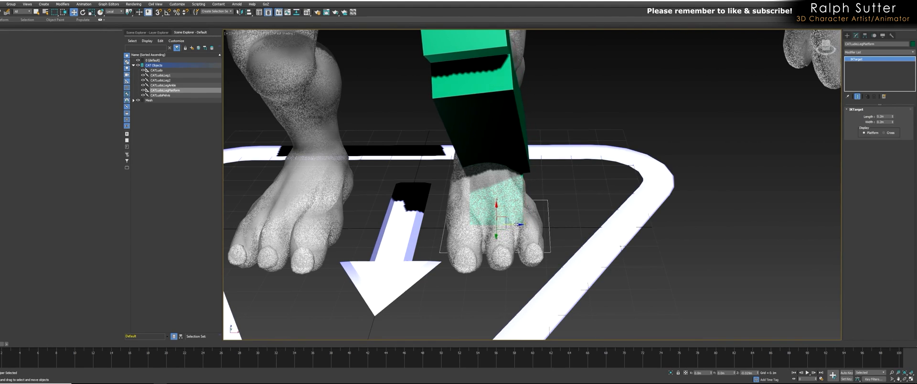
mouse_move(518, 225)
middle_mouse_down("alt")
mouse_move(508, 230)
mouse_move(522, 231)
middle_mouse_up("alt")
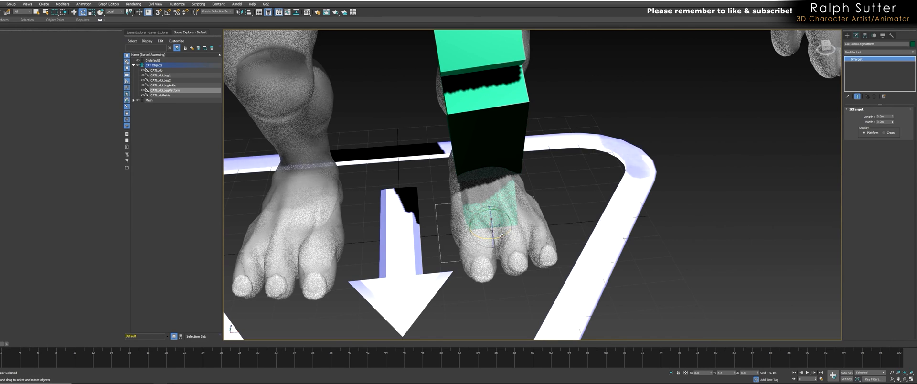
key("e")
left_click_drag(507, 233, 504, 233)
middle_click_drag(504, 233, 500, 240, "alt")
key("w")
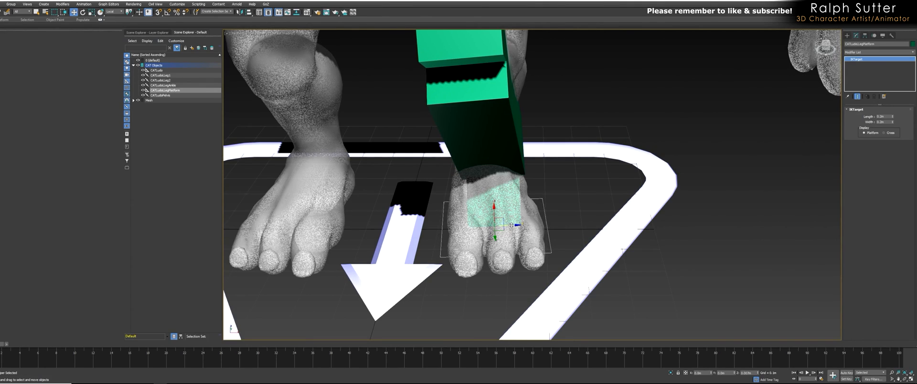
middle_click_drag(510, 225, 514, 214, "alt")
Adjust the ankle bone's height, comparing it with the foot mesh in wireframe and shaded display.
scroll(514, 215, "up", 5)
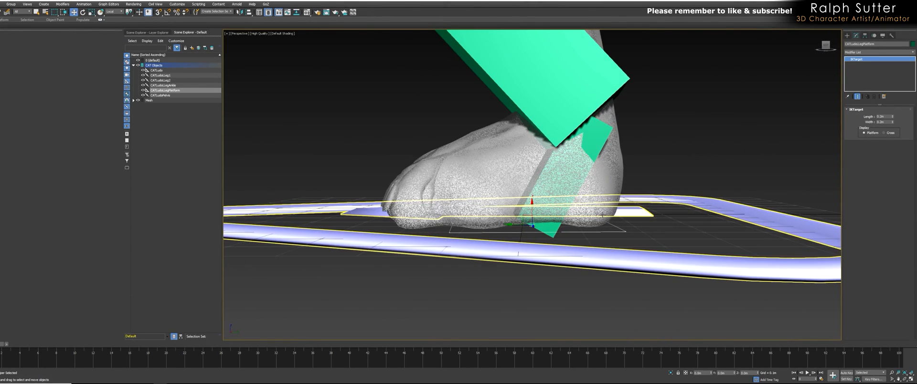
mouse_move(573, 235)
middle_mouse_down("alt")
mouse_move(529, 185)
mouse_move(539, 184)
middle_mouse_up("alt")
key("F3")
left_click(557, 205)
key("F3")
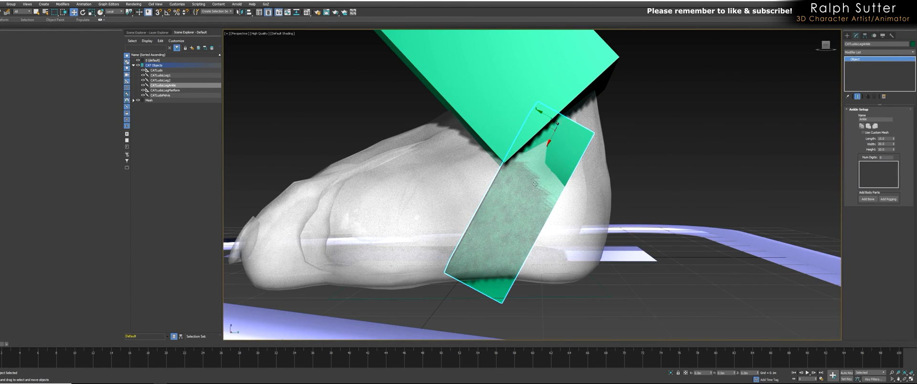
key("F3")
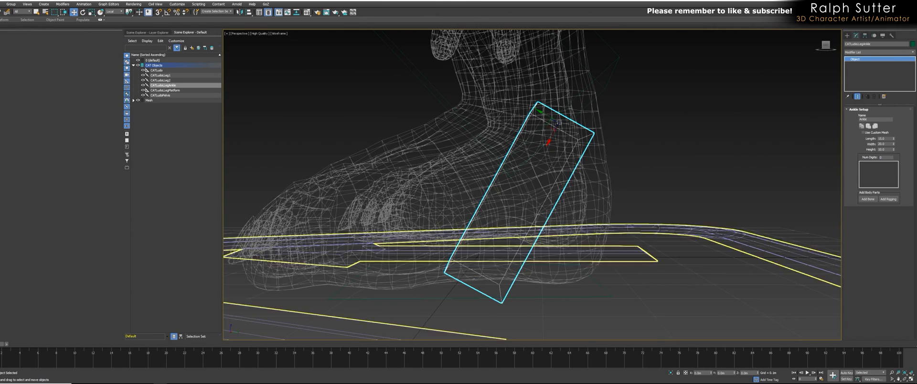
key("F3")
key("F3")
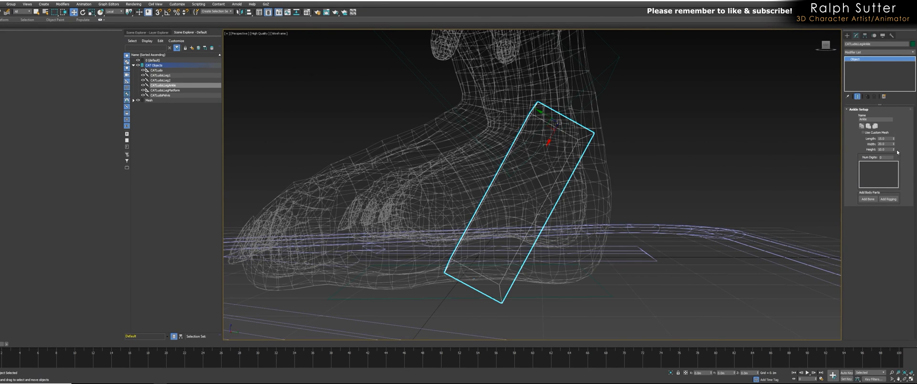
left_click_drag(896, 151, 895, 142)
key("F3")
key("F3")
Adjust the ankle bone's length to about 12 so it fits inside the foot mesh.
left_click_drag(894, 138, 894, 146)
middle_click_drag(552, 158, 553, 158, "alt")
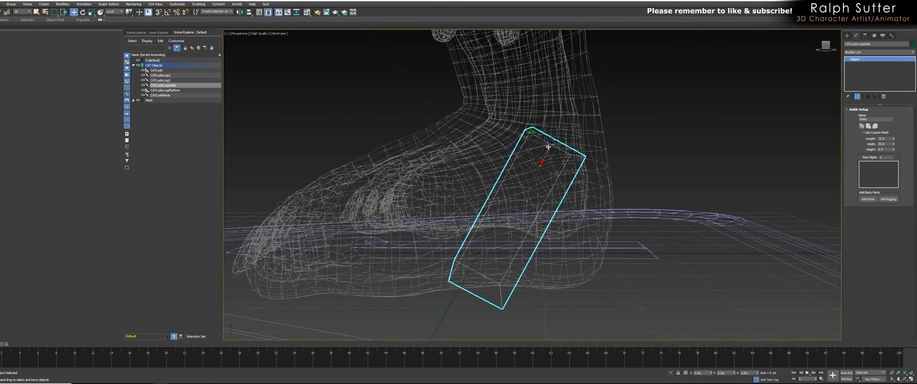
left_click(894, 140)
left_click_drag(895, 141, 895, 142)
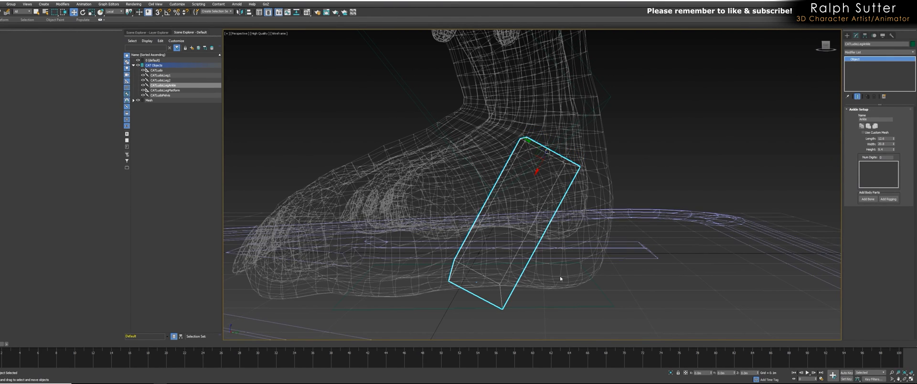
Nudge the foot platform slightly along the length of the foot, toward the toes.
left_click(580, 305)
key("F3")
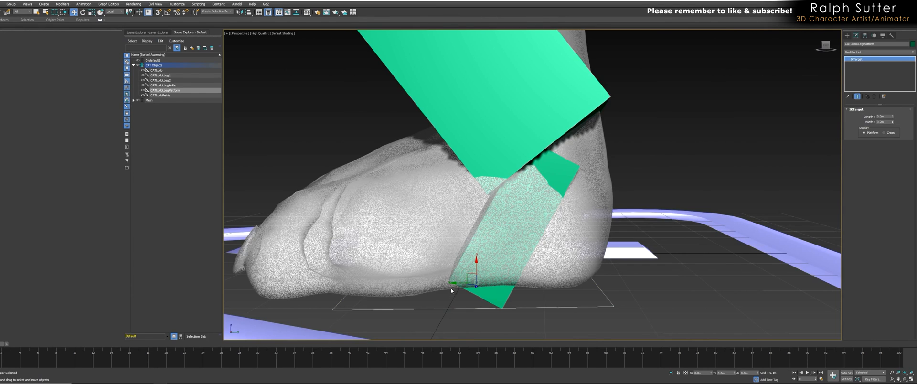
left_click(466, 284)
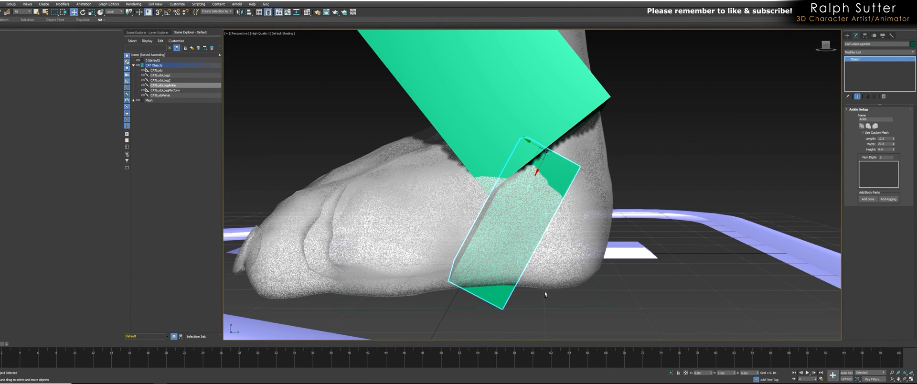
left_click(550, 309)
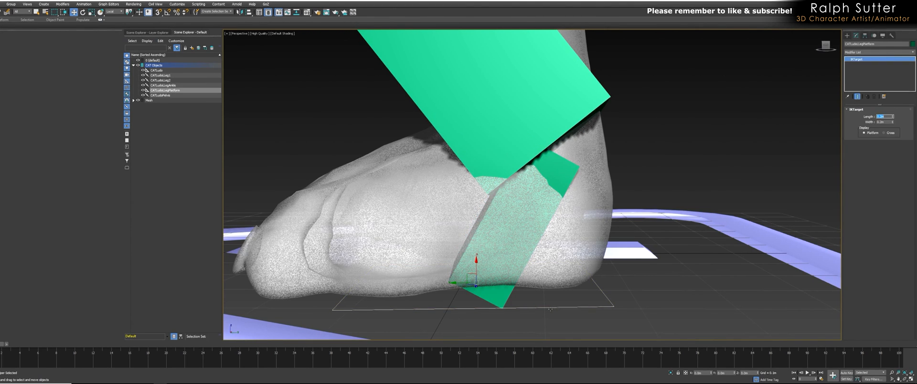
left_click_drag(454, 283, 553, 269)
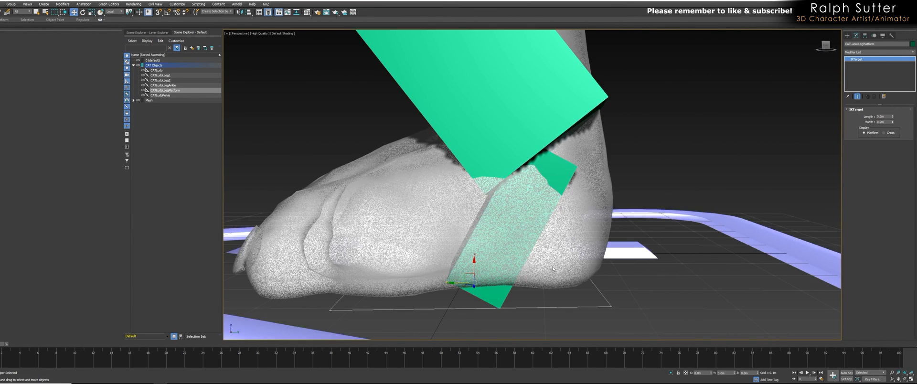
Change the object color of the ankle, lower leg and upper leg bones to white.
left_click(545, 225)
left_click(531, 115, "ctrl")
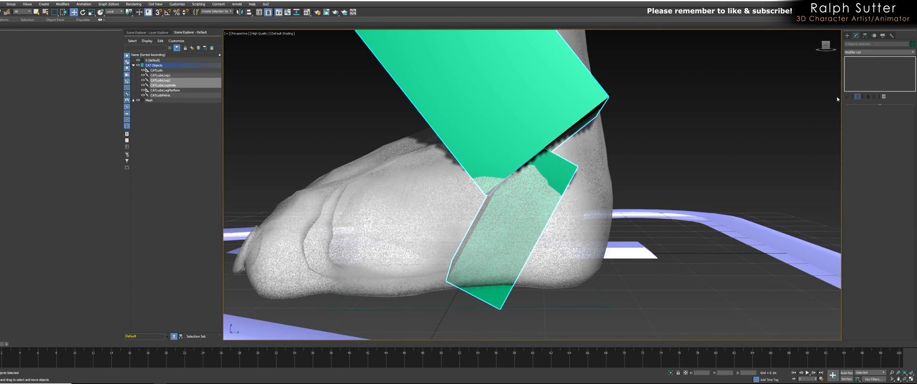
key("z")
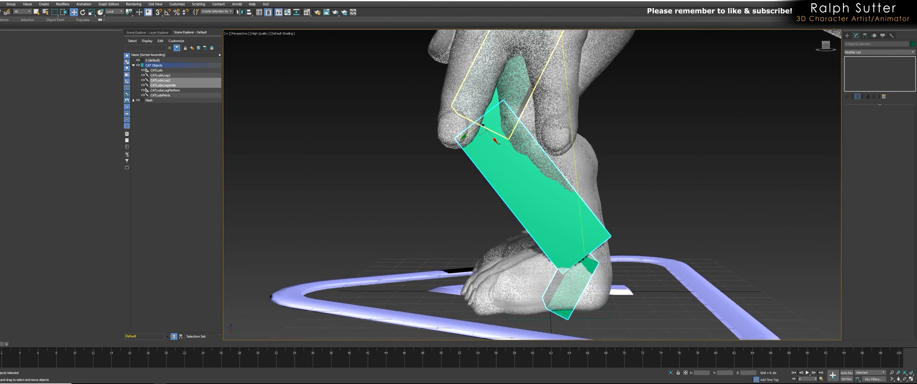
left_click(516, 94, "ctrl")
left_click(913, 45)
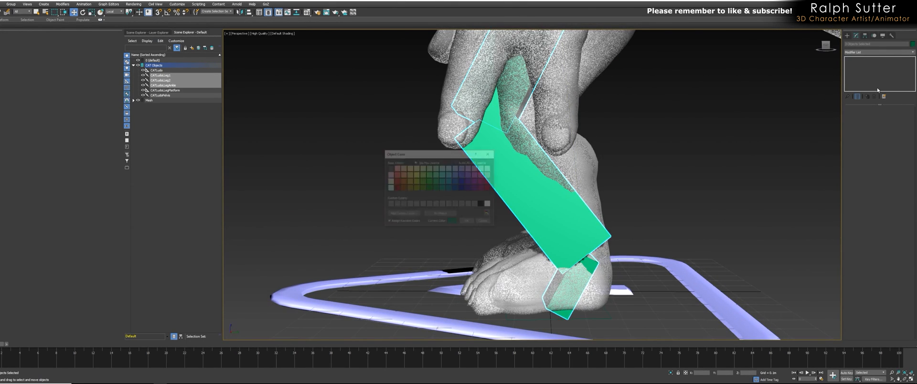
left_click(489, 205)
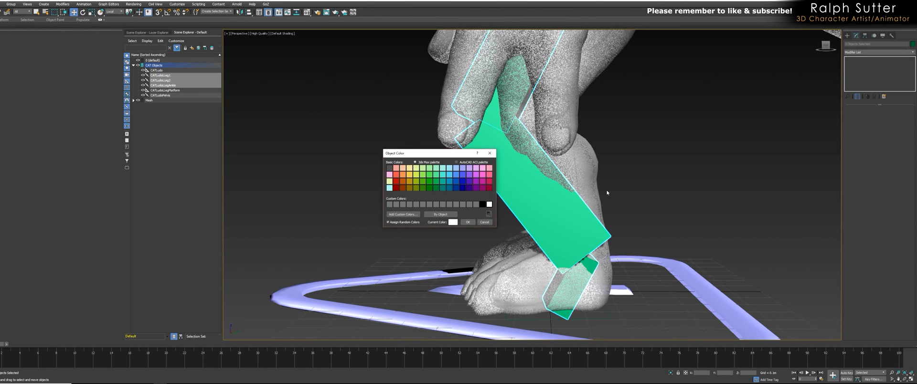
left_click(468, 222)
scroll(563, 263, "up", 3)
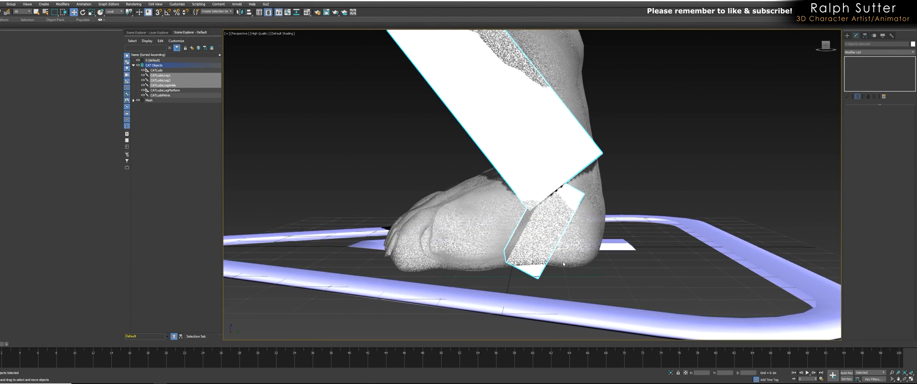
Set the ankle bone's number of digits to 1 to add a single toe digit.
left_click(564, 263)
key("F3")
scroll(561, 169, "down", 3)
middle_click_drag(561, 168, 560, 224, "alt")
scroll(544, 221, "up", 2)
left_click(531, 217)
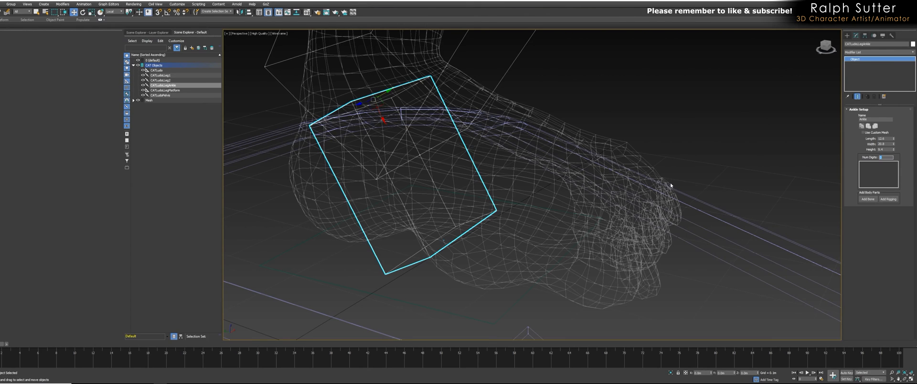
middle_click_drag(670, 185, 661, 194)
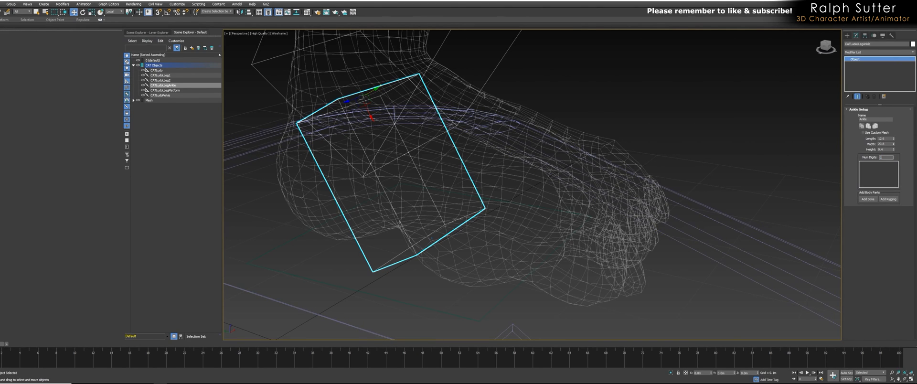
key("Return")
scroll(583, 230, "up", 4)
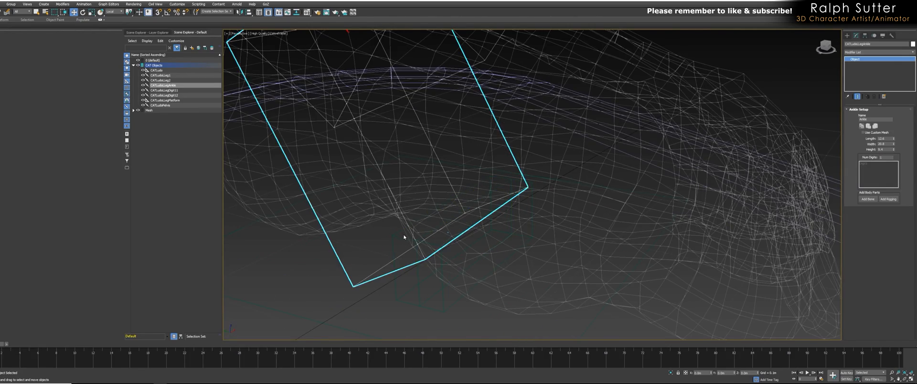
Set the new digit's bone count to 1 and rename the digit as a toe.
key("F3")
left_click(452, 226)
middle_click_drag(452, 225, 493, 266, "alt")
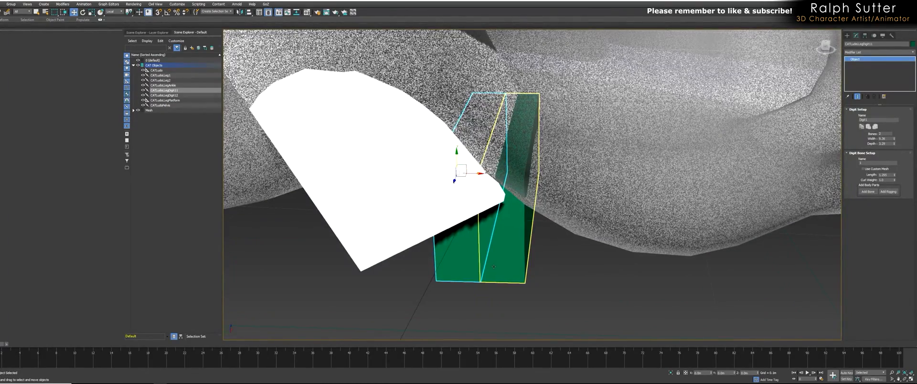
key("F3")
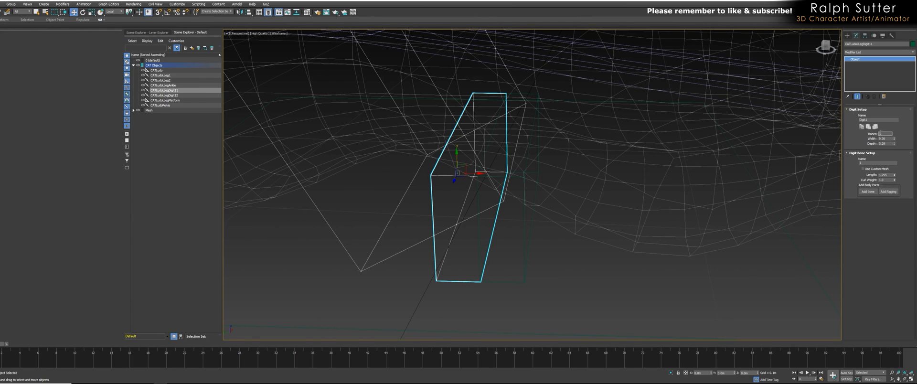
key("Return")
double_click(878, 120)
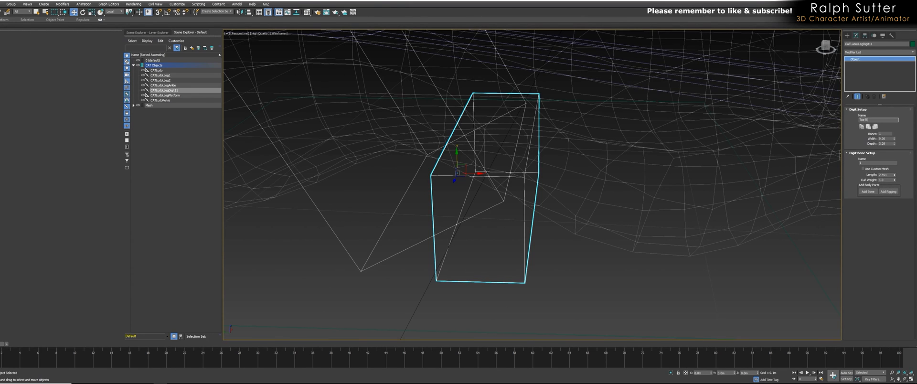
scroll(627, 215, "down", 3)
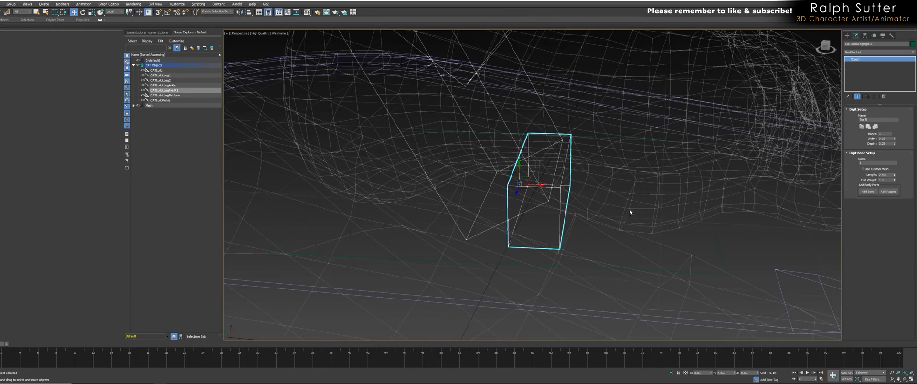
Move the toe bone forward along the foot so that it sits at the base of the mesh's toes.
middle_click_drag(629, 211, 625, 199, "alt")
left_click_drag(530, 170, 715, 102)
middle_click_drag(692, 139, 573, 179, "alt")
scroll(675, 161, "down", 3)
middle_click_drag(687, 174, 630, 189, "alt")
scroll(628, 227, "up", 1)
key("F3")
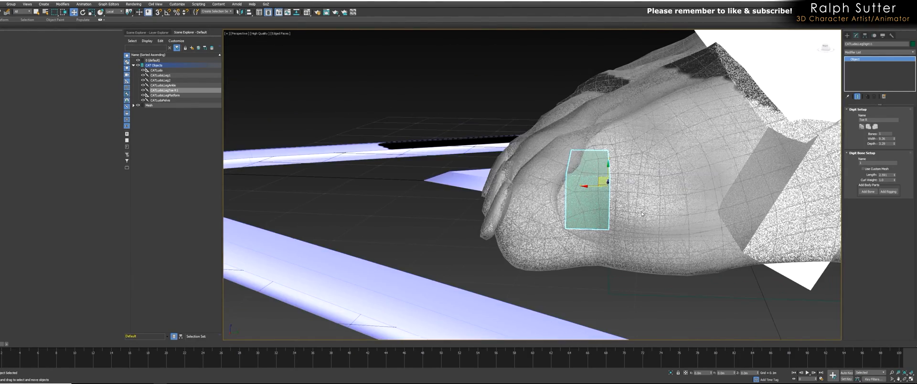
scroll(628, 227, "up", 3)
mouse_move(628, 228)
middle_mouse_down()
mouse_move(649, 176)
mouse_move(605, 165)
mouse_move(630, 205)
mouse_move(630, 237)
mouse_move(616, 230)
middle_mouse_up()
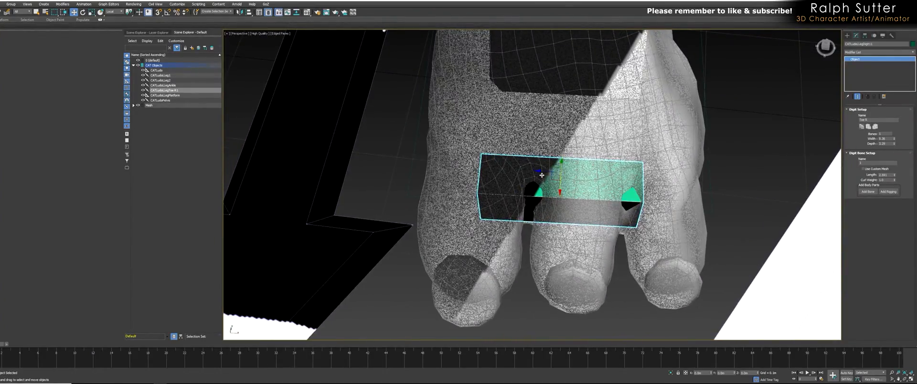
Rotate the toe bone slightly and shift it sideways to centre it across the foot's three toes.
middle_click_drag(540, 171, 553, 208, "alt")
key("e")
left_click_drag(571, 189, 573, 188)
key("w")
left_click_drag(551, 172, 556, 173)
middle_click_drag(564, 147, 574, 201, "alt")
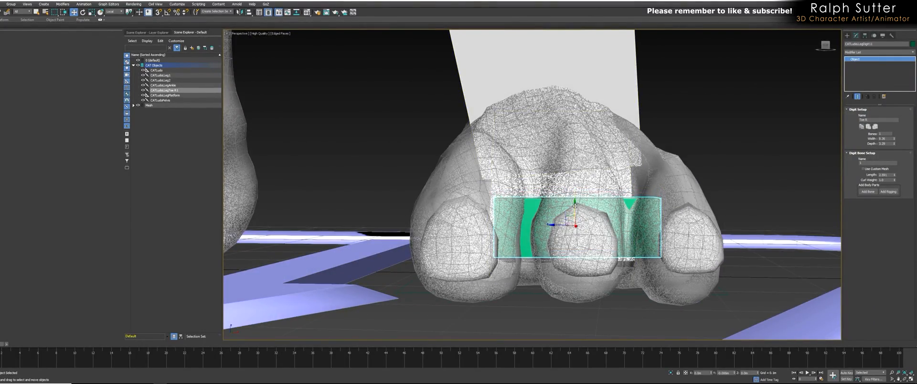
middle_click_drag(575, 198, 640, 243, "alt")
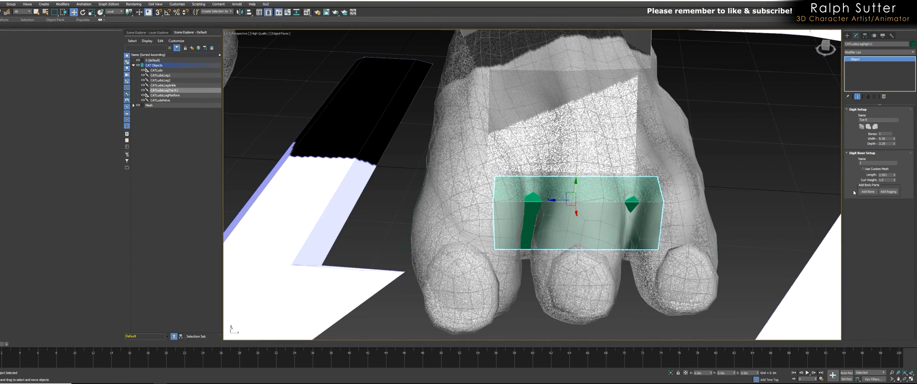
Increase the toe bone's width to span all three toes, and enlarge its depth and length.
left_click_drag(894, 140, 894, 111)
mouse_move(895, 145)
left_mouse_down()
mouse_move(894, 129)
mouse_move(895, 143)
left_mouse_up()
left_click_drag(895, 177, 895, 152)
middle_click_drag(745, 248, 669, 244, "alt")
scroll(700, 243, "down", 5)
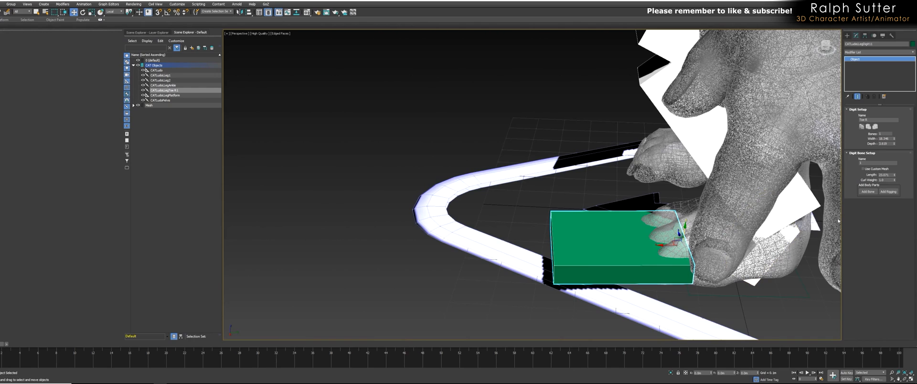
Shorten the toe bone to roughly the length of the mesh's toes and increase its depth to cover their height.
left_click_drag(895, 177, 887, 254)
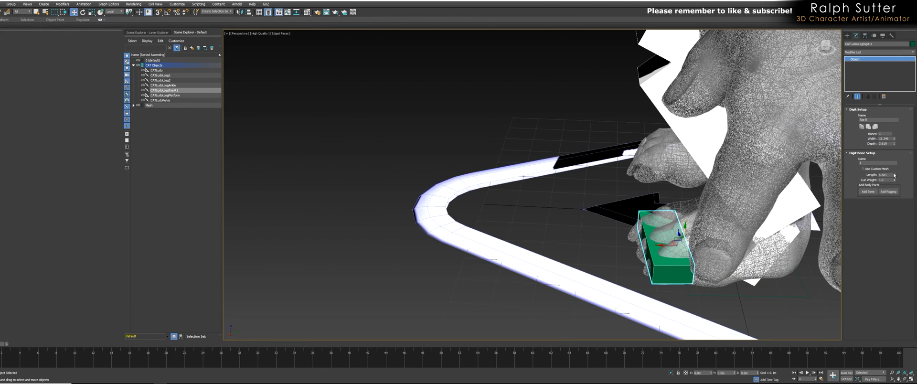
left_click_drag(895, 177, 895, 170)
middle_click_drag(774, 210, 725, 195, "alt")
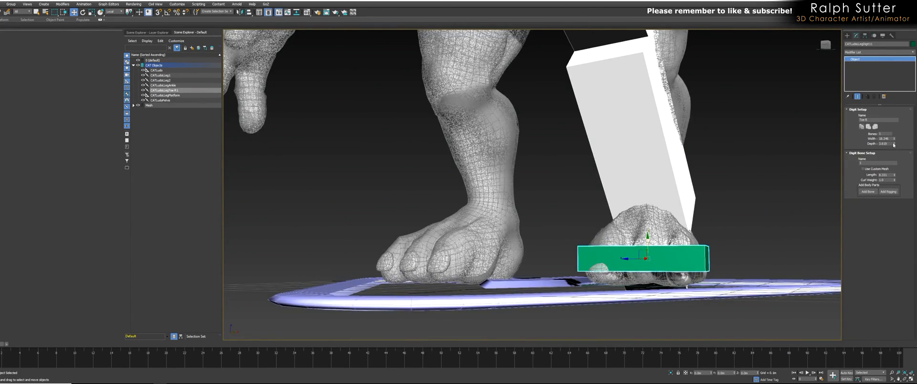
left_click_drag(895, 144, 895, 139)
mouse_move(707, 229)
middle_mouse_down("alt")
mouse_move(722, 219)
mouse_move(706, 217)
middle_mouse_up("alt")
middle_click_drag(614, 254, 578, 218, "alt")
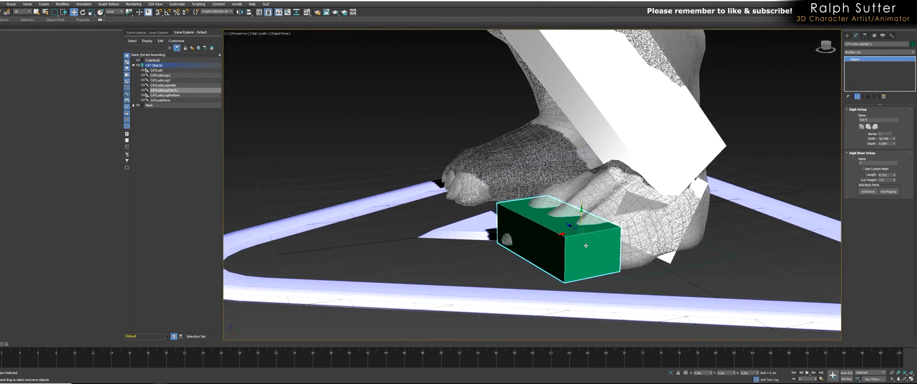
middle_click_drag(592, 241, 581, 240)
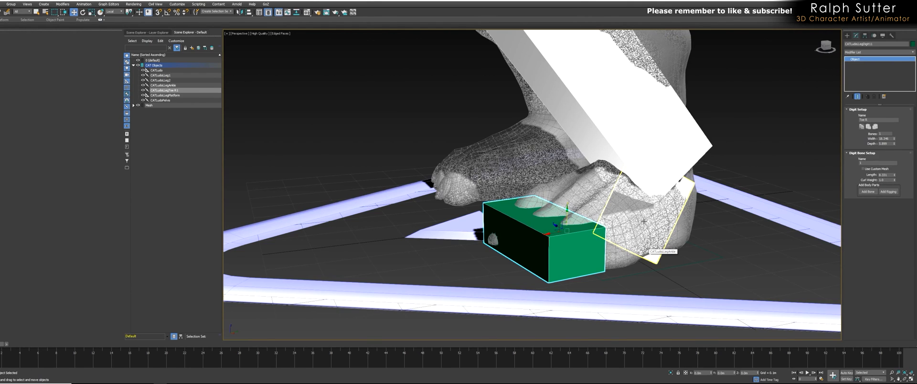
Select the lower leg bone and move its upper end back into the mesh's knee.
middle_click_drag(590, 108, 606, 207)
left_click(584, 157)
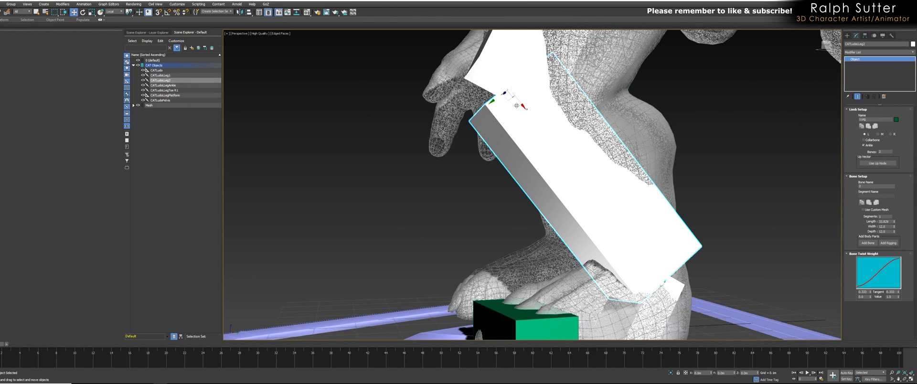
key("F3")
middle_click_drag(530, 144, 532, 145, "alt")
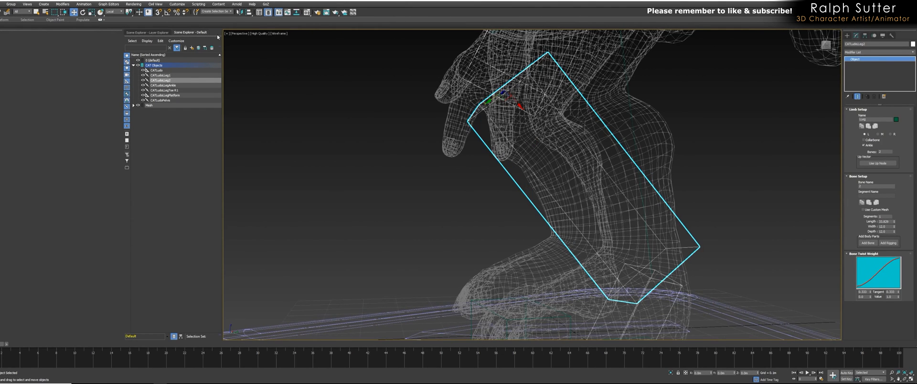
middle_click_drag(443, 65, 515, 125, "alt")
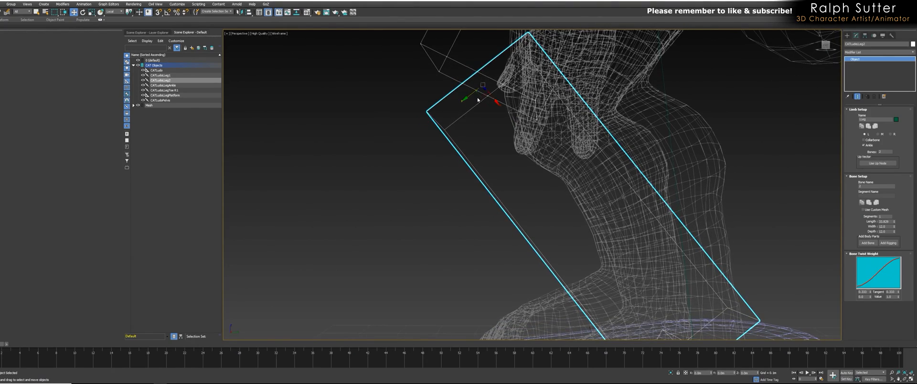
left_click_drag(482, 97, 600, 128)
middle_click_drag(600, 128, 560, 99, "alt")
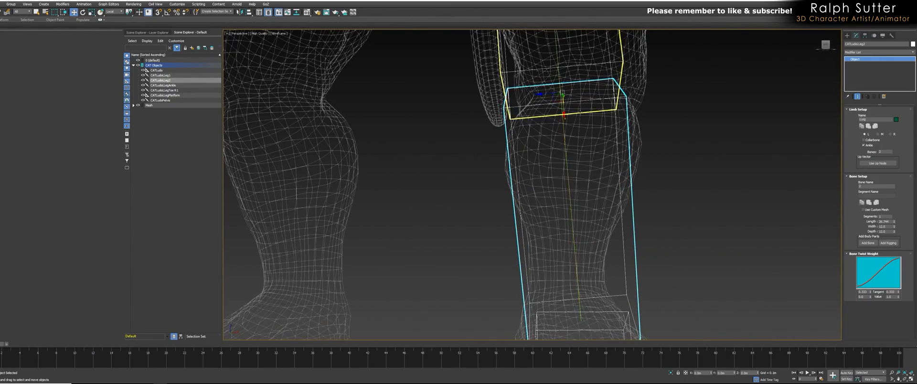
Shift the lower leg bone's upper end sideways to centre it in the knee as seen from the front.
left_click_drag(554, 97, 572, 103)
middle_click_drag(571, 102, 544, 168, "alt")
key("F3")
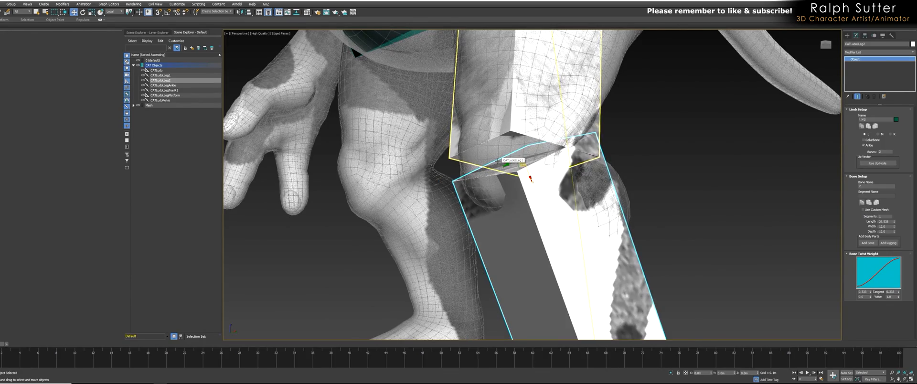
middle_click_drag(493, 178, 491, 98, "alt")
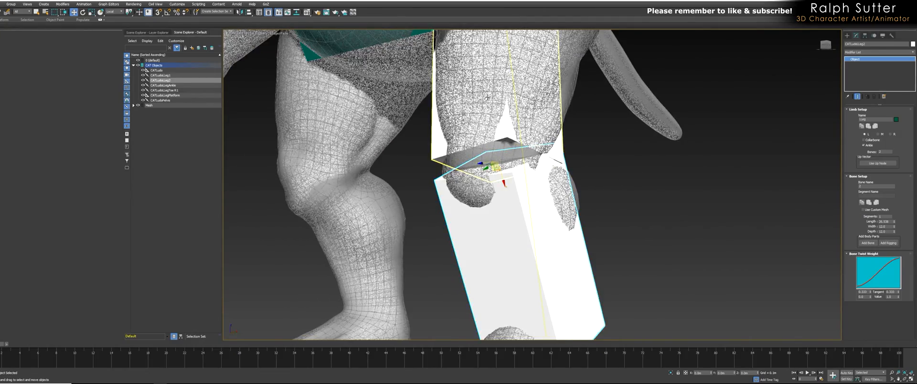
middle_click_drag(516, 184, 541, 168, "alt")
middle_click_drag(532, 72, 558, 207, "alt")
middle_click_drag(528, 167, 534, 199, "alt")
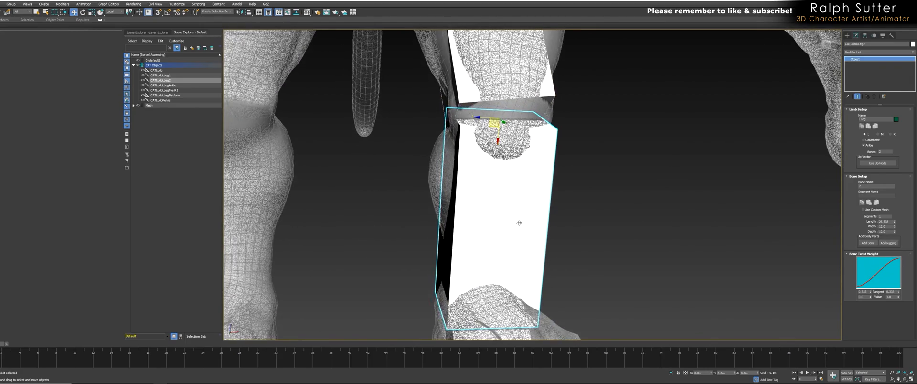
middle_click_drag(520, 224, 471, 231, "alt")
Nudge the lower leg bone's upper end slightly toward the front of the knee in side view.
key("F3")
middle_click_drag(534, 171, 500, 149, "alt")
left_click_drag(501, 150, 496, 150)
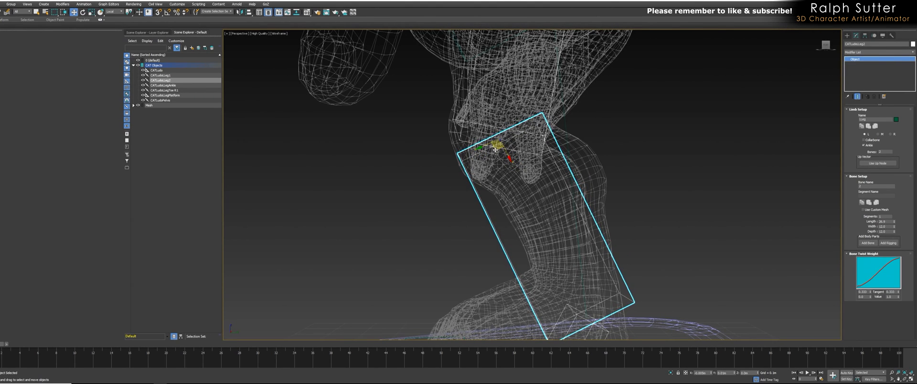
key("F3")
key("F3")
middle_click_drag(510, 168, 532, 143, "alt")
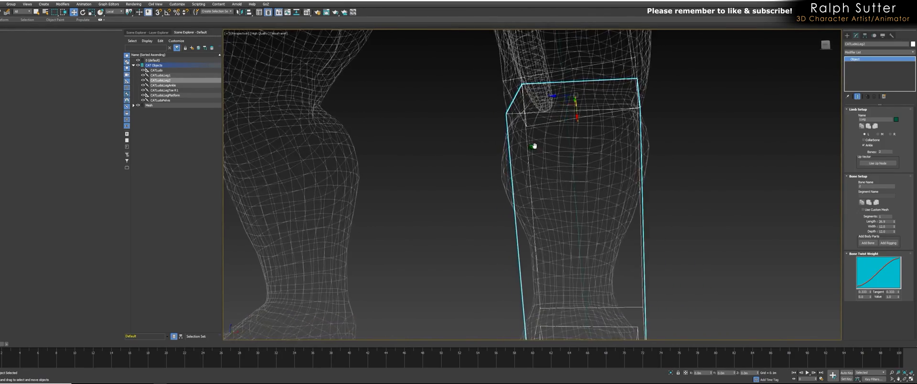
Select the foot platform and nudge it slightly sideways to align the foot bones with the mesh.
scroll(532, 143, "down", 3)
mouse_move(536, 194)
middle_mouse_down()
mouse_move(537, 162)
mouse_move(543, 220)
mouse_move(543, 170)
mouse_move(526, 201)
middle_mouse_up()
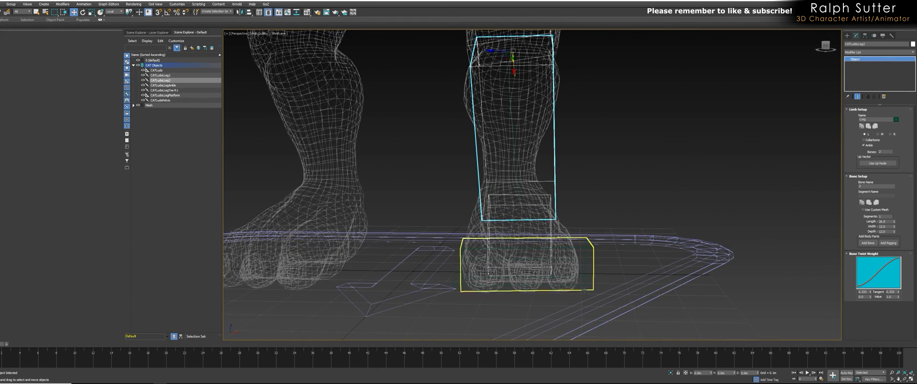
middle_click_drag(574, 294, 571, 306, "alt")
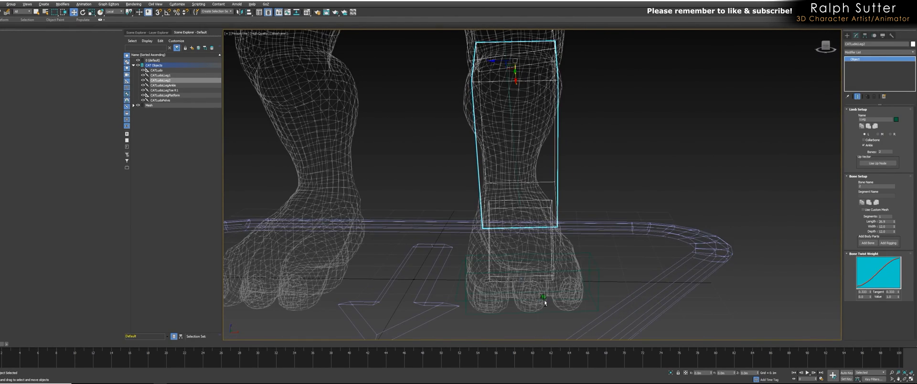
left_click(455, 299)
left_click_drag(537, 278, 536, 278)
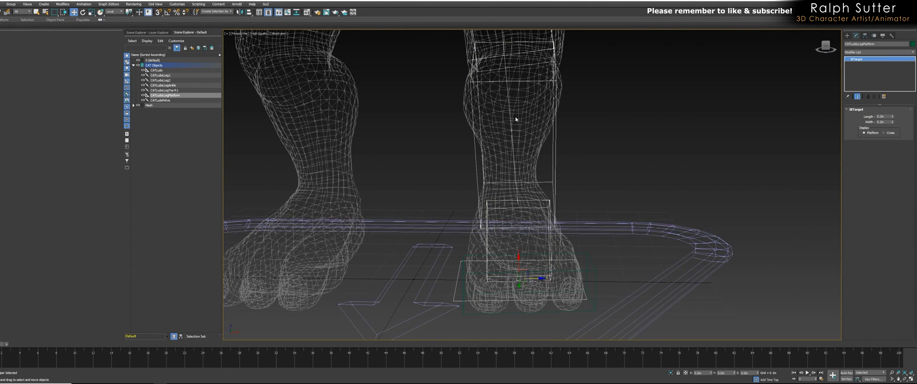
Select the upper leg bone and move its upper end outward from the pelvis into the mesh's thigh.
scroll(514, 174, "up", 6)
scroll(540, 139, "up", 3)
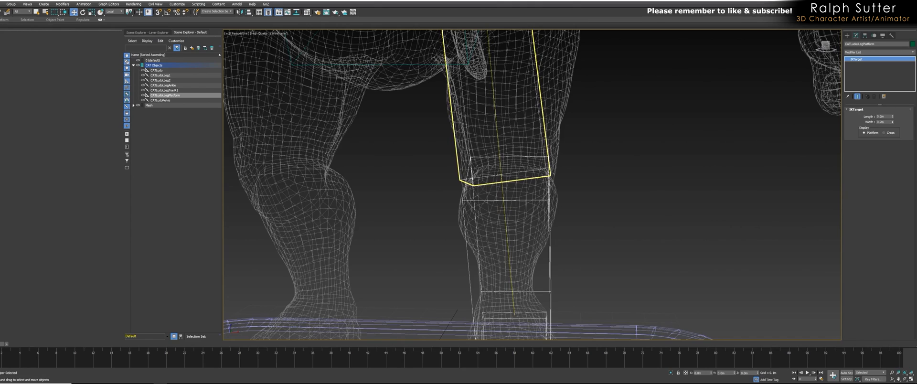
left_click(541, 139)
scroll(529, 171, "down", 5)
scroll(529, 171, "up", 1)
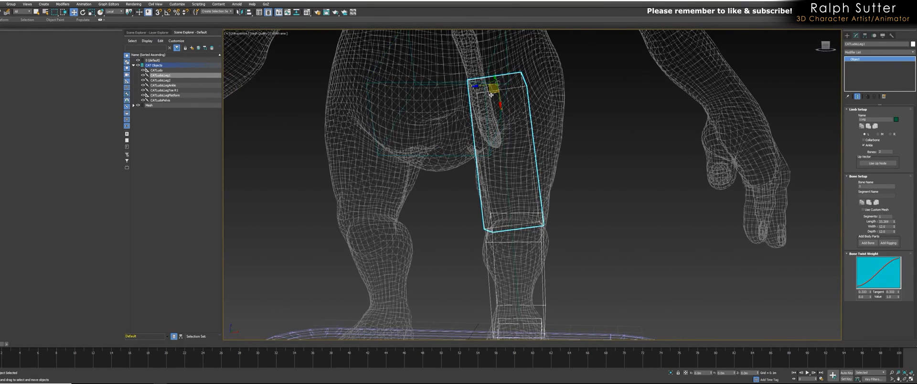
key("F3")
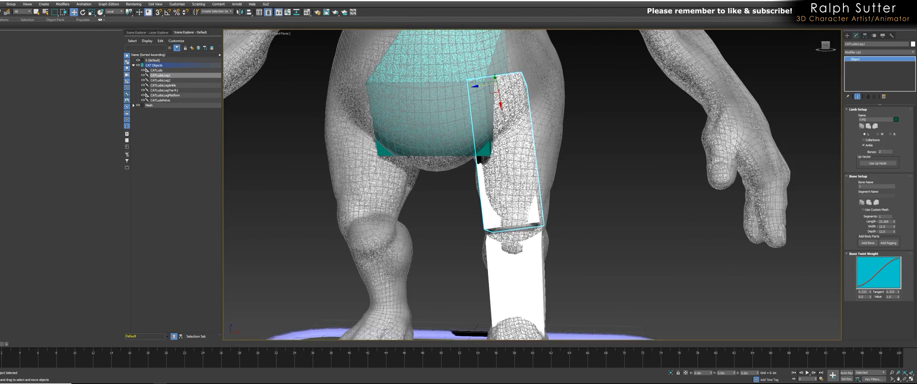
scroll(524, 183, "down", 3)
mouse_move(525, 191)
middle_mouse_down("alt")
mouse_move(563, 192)
mouse_move(522, 191)
mouse_move(522, 181)
middle_mouse_up("alt")
scroll(523, 180, "up", 3)
scroll(493, 101, "up", 4)
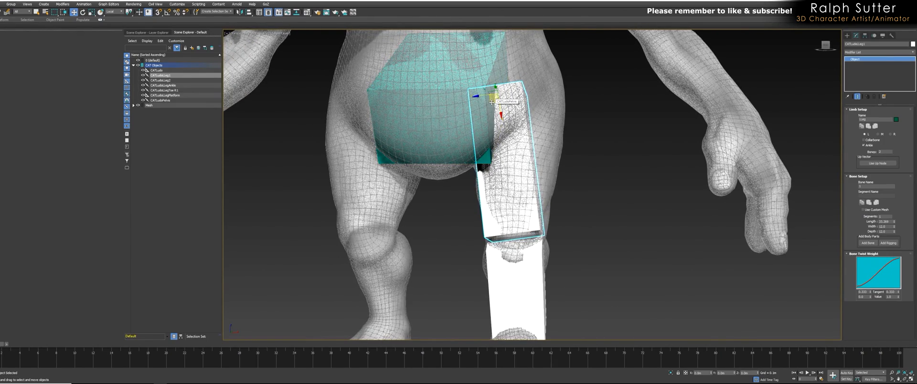
left_click_drag(492, 102, 507, 101)
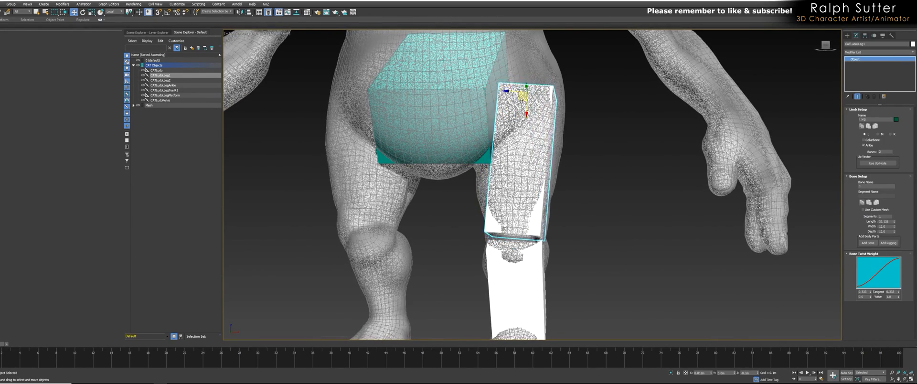
Raise the upper leg bone's hip end and adjust it sideways so that the bone runs straight down the thigh.
middle_click_drag(521, 102, 589, 109, "alt")
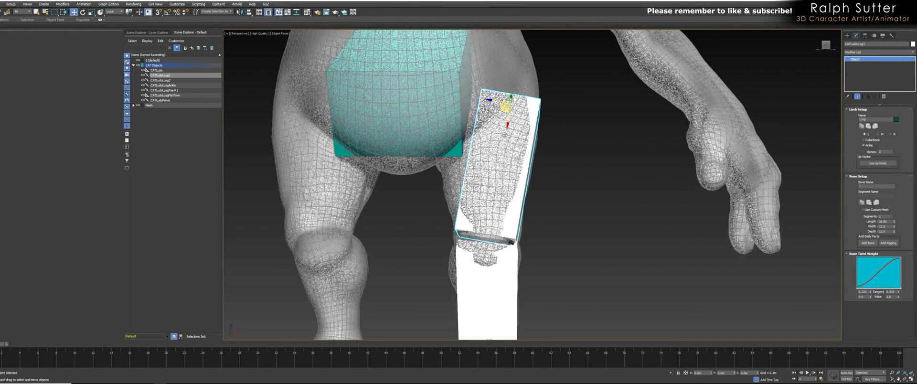
left_click_drag(505, 107, 491, 95)
middle_click_drag(478, 110, 529, 97, "alt")
left_click_drag(534, 96, 552, 86)
middle_click_drag(553, 108, 595, 116, "alt")
left_click_drag(519, 77, 517, 75)
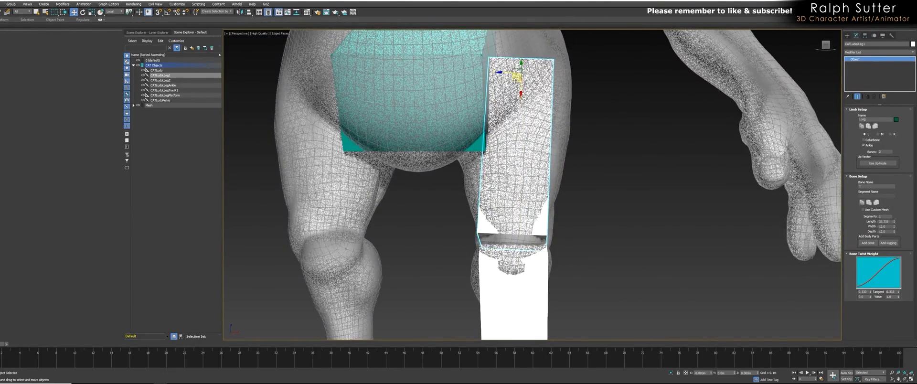
Nudge the upper leg bone's hip end slightly downward in side view to fit the mesh's hip joint.
middle_click_drag(516, 80, 432, 129, "alt")
key("F3")
middle_click_drag(546, 162, 543, 160, "alt")
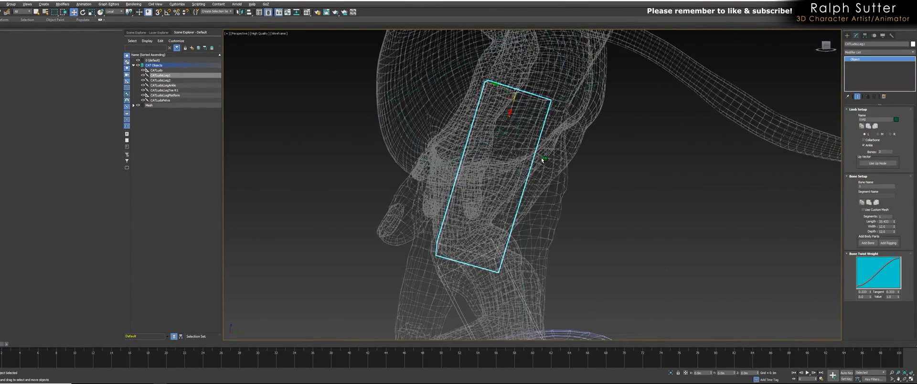
left_click_drag(508, 97, 507, 100)
key("F3")
key("F3")
mouse_move(507, 200)
middle_mouse_down("alt")
mouse_move(495, 163)
mouse_move(544, 168)
mouse_move(530, 185)
mouse_move(528, 210)
mouse_move(495, 174)
mouse_move(527, 192)
middle_mouse_up("alt")
key("F3")
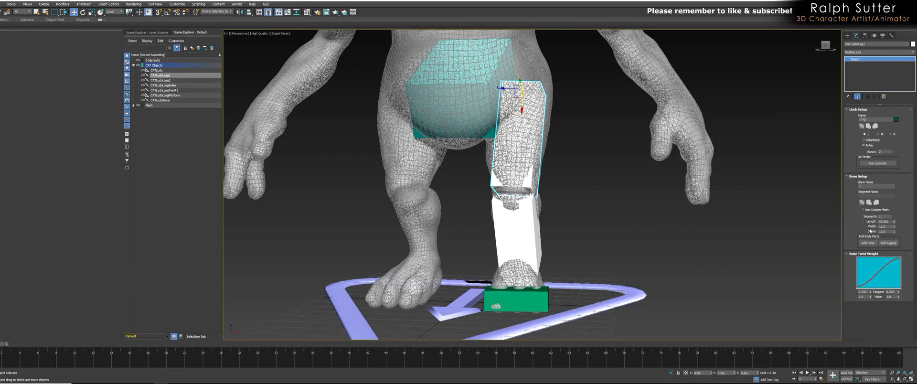
middle_click_drag(710, 230, 628, 219, "alt")
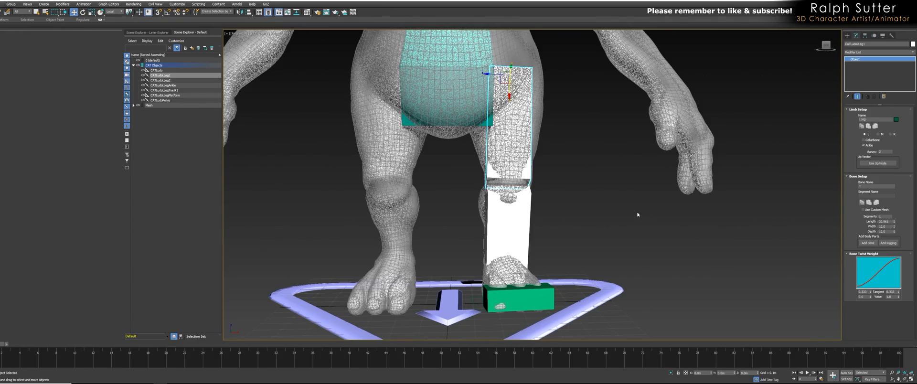
middle_click_drag(639, 213, 628, 211, "alt")
middle_click_drag(532, 241, 557, 195, "alt")
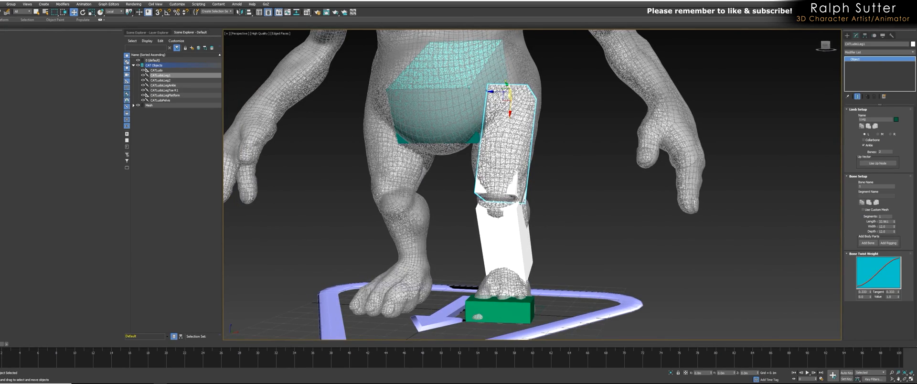
middle_click_drag(567, 206, 573, 204, "alt")
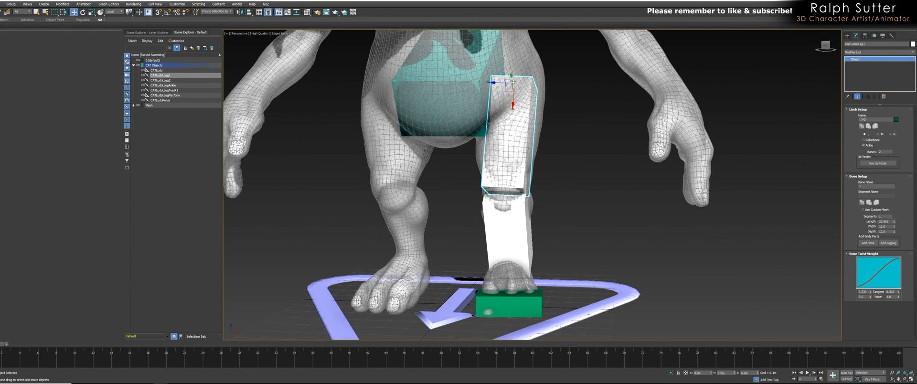
middle_click_drag(513, 106, 522, 99, "alt")
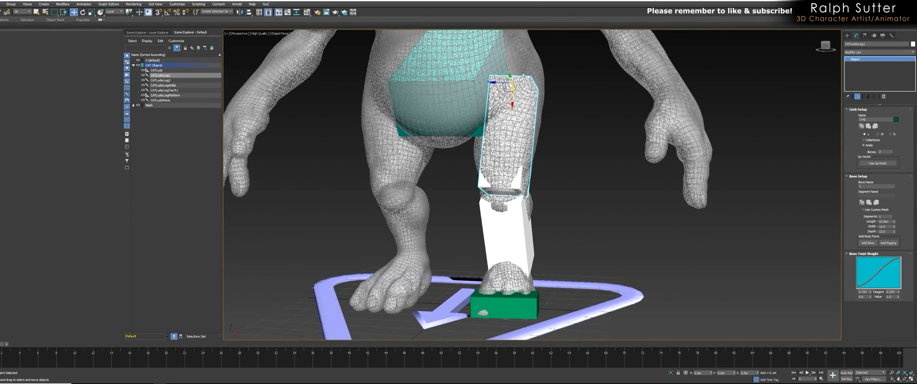
middle_click_drag(512, 166, 503, 153, "alt")
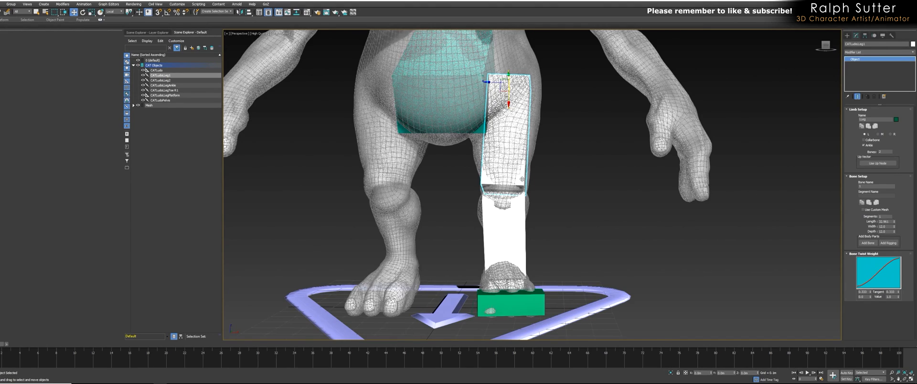
Split the upper leg bone into 2 segments.
middle_click_drag(654, 111, 670, 146, "alt")
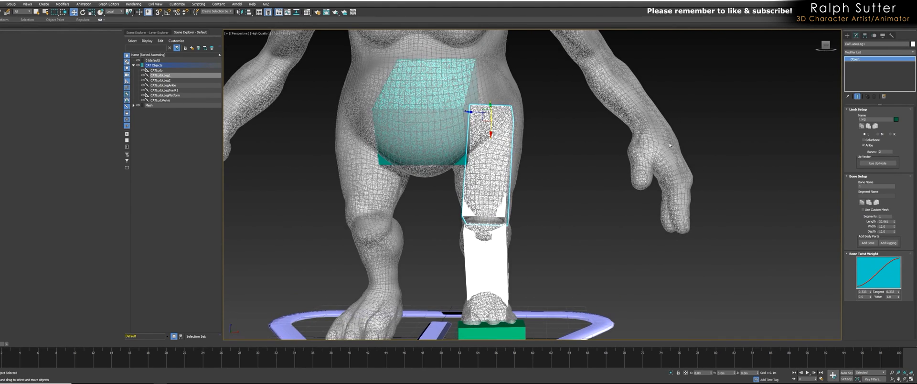
middle_click_drag(615, 85, 641, 120, "alt")
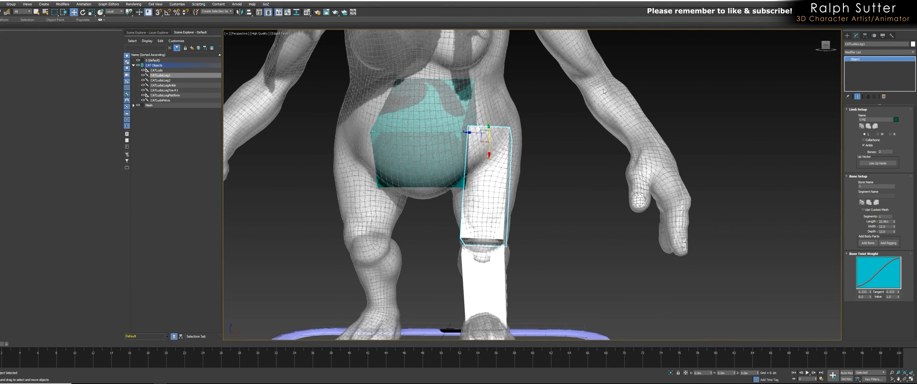
middle_click_drag(649, 141, 651, 150, "alt")
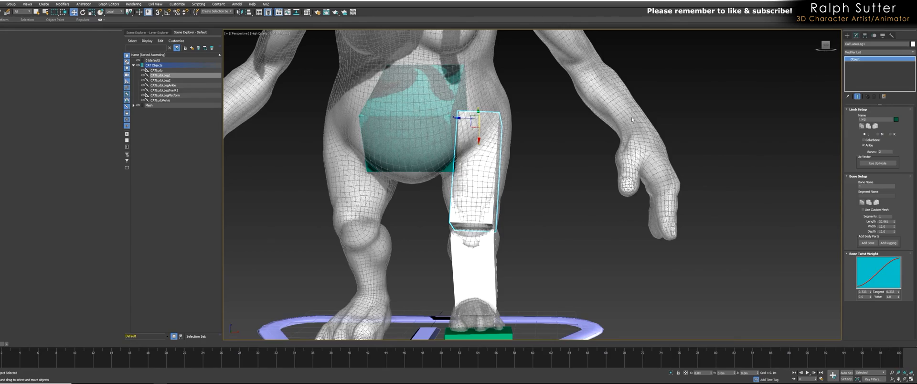
middle_click_drag(612, 132, 557, 144)
middle_click_drag(643, 119, 629, 124)
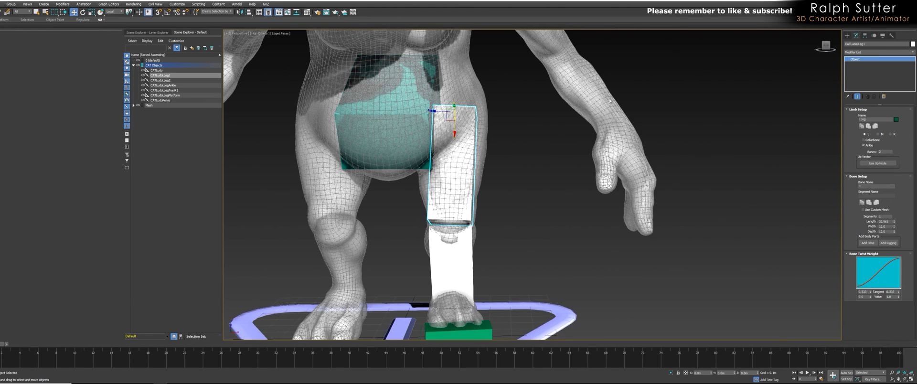
middle_click_drag(477, 204, 498, 178, "alt")
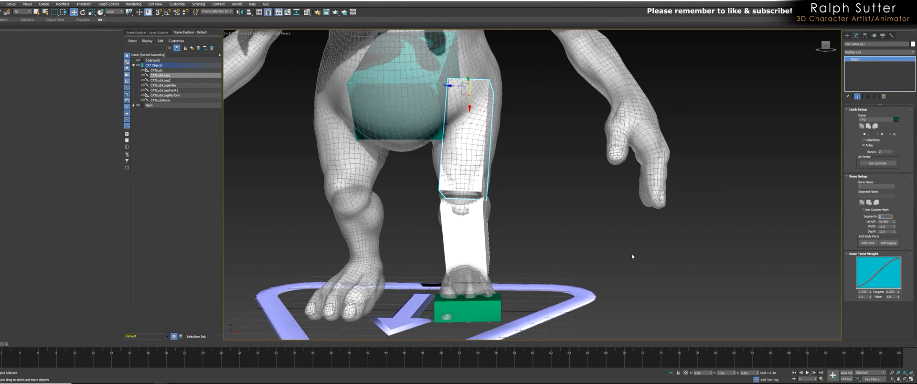
key("Return")
middle_click_drag(560, 234, 557, 193)
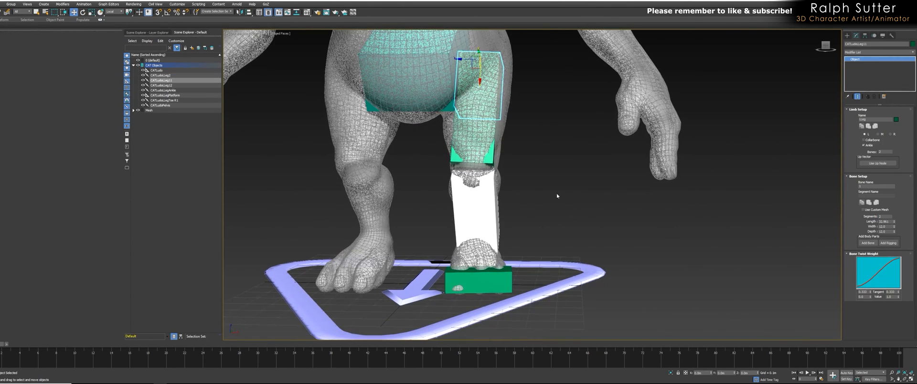
Select the lower leg bone and split it into 2 segments as well.
left_click(495, 205)
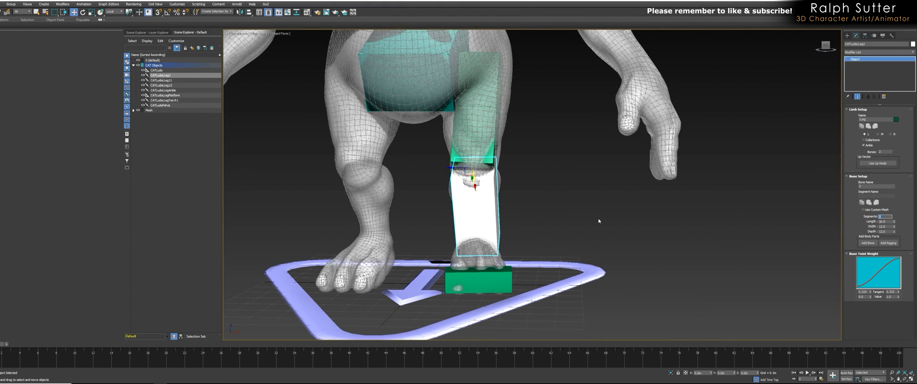
key("Return")
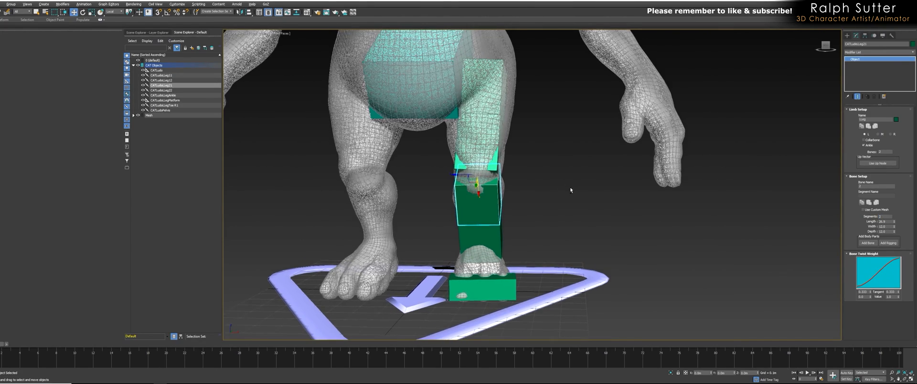
middle_click_drag(569, 187, 540, 182, "alt")
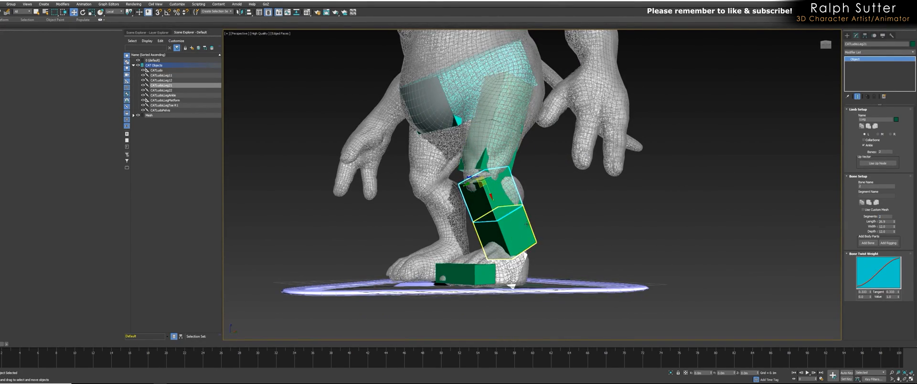
middle_click_drag(518, 213, 596, 221, "alt")
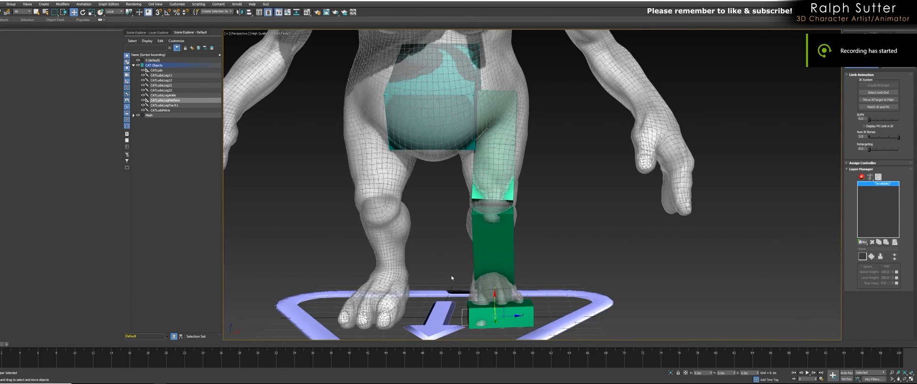
Enlarge the foot platform's IK target outline to about 0.44 m long and 0.23 m wide so that it surrounds the foot.
middle_click_drag(567, 273, 579, 203, "alt")
scroll(473, 260, "up", 3)
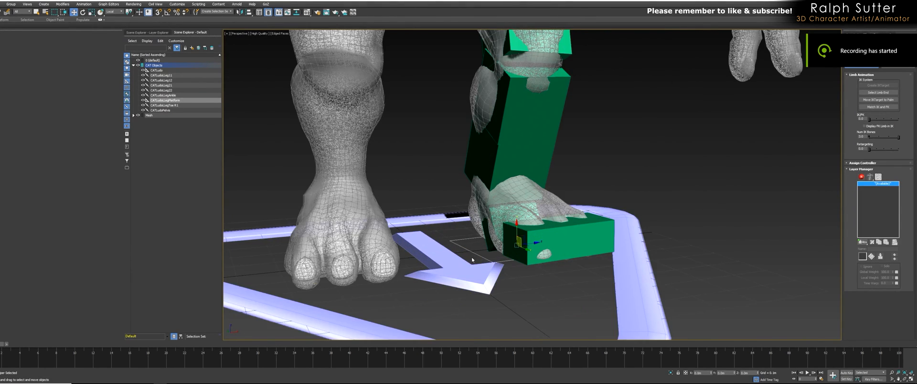
middle_click_drag(475, 253, 569, 260, "alt")
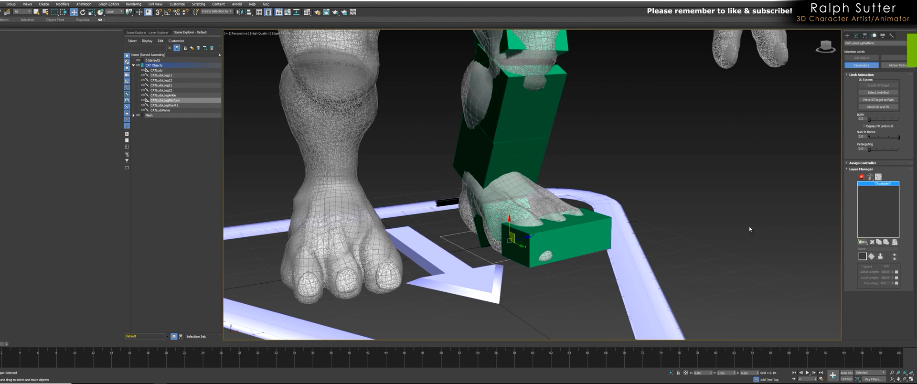
left_click(856, 36)
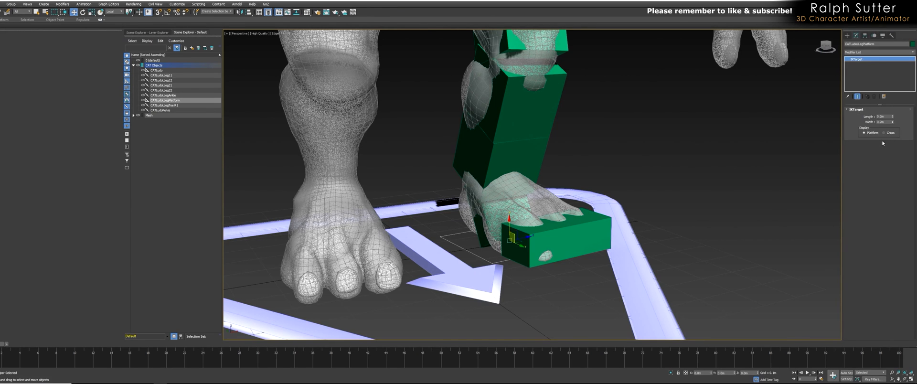
left_click_drag(892, 116, 889, 84)
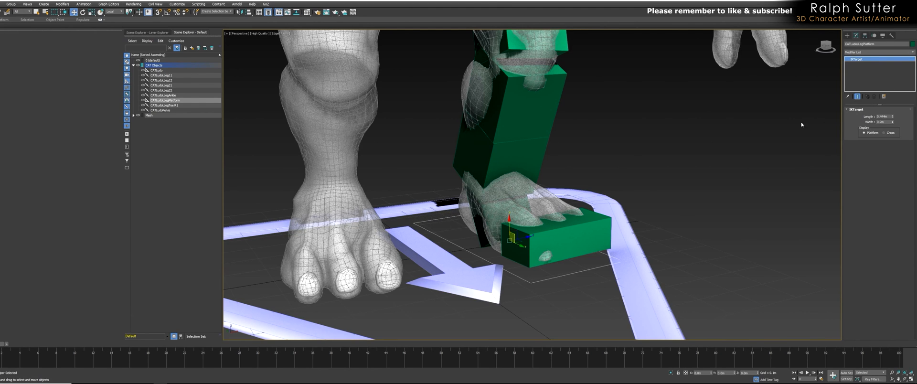
middle_click_drag(595, 198, 539, 256, "alt")
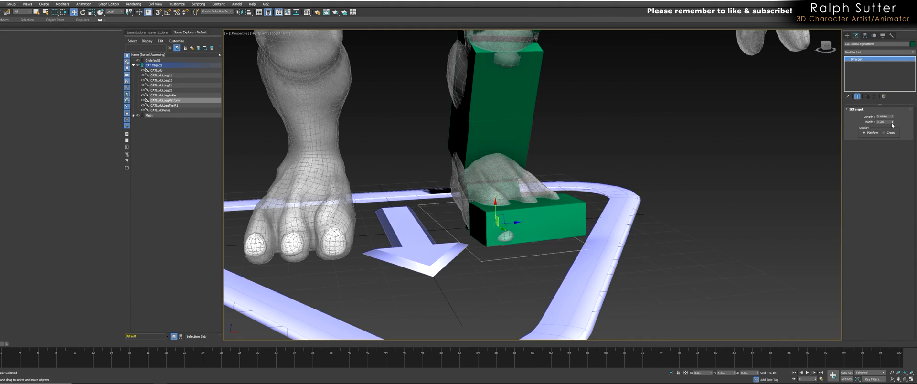
middle_click_drag(690, 179, 668, 191, "alt")
scroll(598, 216, "down", 3)
middle_click_drag(598, 215, 593, 229, "alt")
scroll(613, 221, "up", 4)
scroll(568, 203, "down", 4)
middle_click_drag(567, 203, 558, 163, "alt")
middle_click_drag(558, 164, 548, 182)
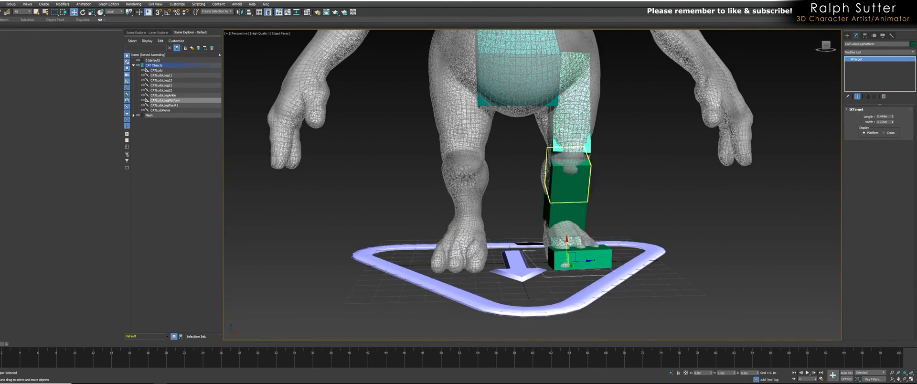
Select the pelvis hub and add the opposite leg to it.
left_click(535, 66)
middle_click_drag(535, 67, 475, 159, "alt")
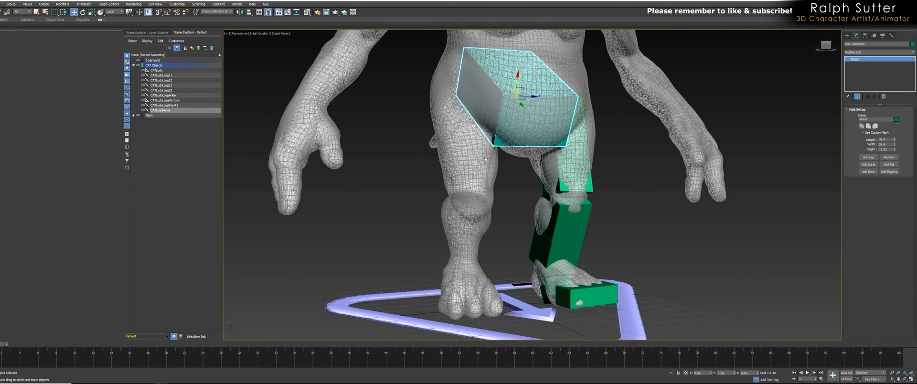
left_click(867, 157)
middle_click_drag(539, 186, 522, 202, "alt")
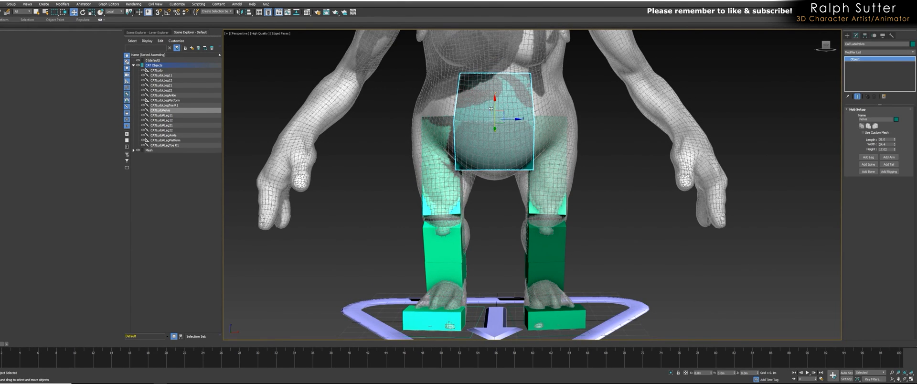
Move the pelvis hub to test how both legs follow, and undo the movement.
left_click_drag(503, 111, 537, 173)
key("ctrl+z")
middle_click_drag(538, 173, 566, 223, "alt")
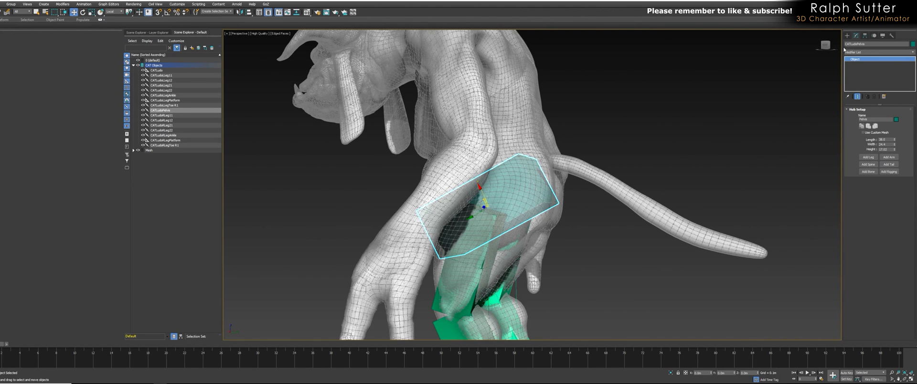
Add a tail to the pelvis hub and select the tail's first bone.
middle_click_drag(703, 197, 661, 181, "alt")
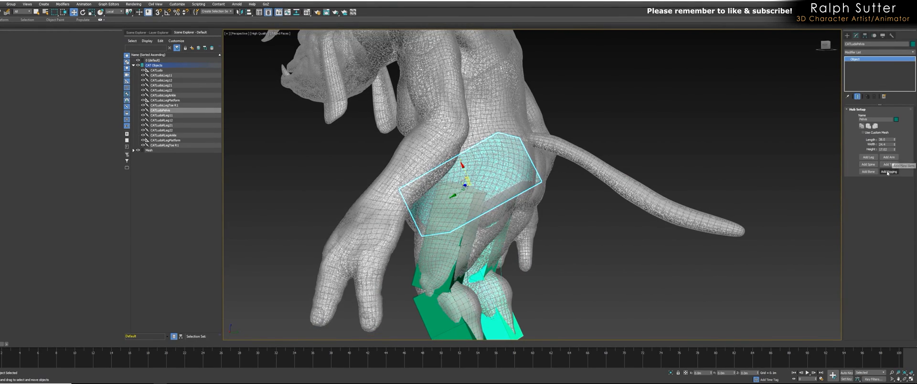
left_click(458, 224)
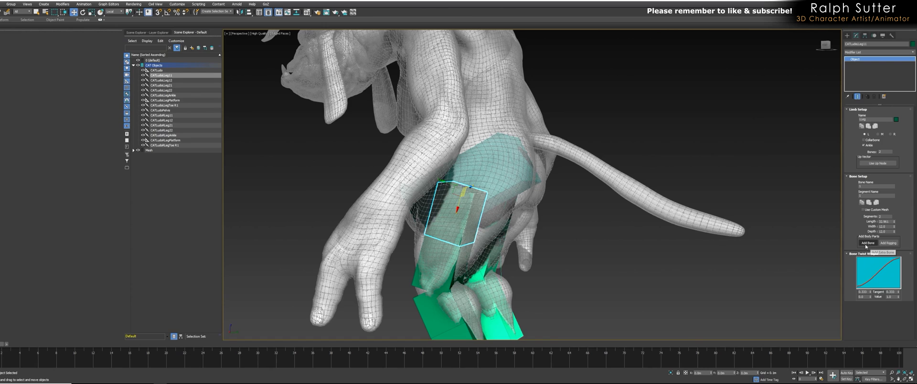
left_click(499, 174)
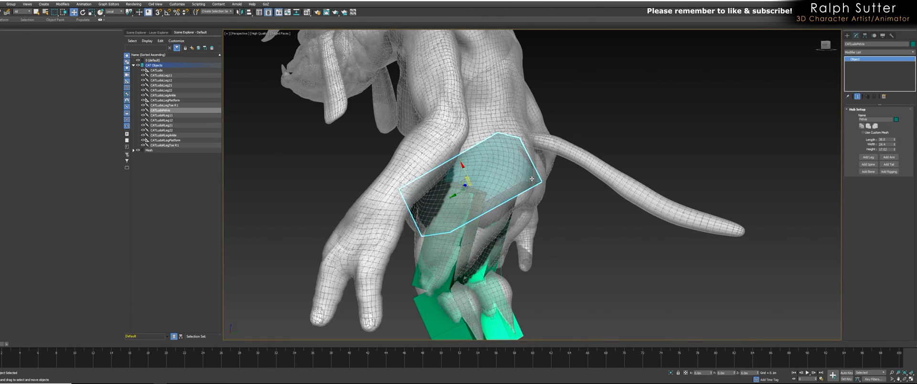
left_click(889, 165)
middle_click_drag(660, 162, 640, 199, "alt")
left_click(492, 191)
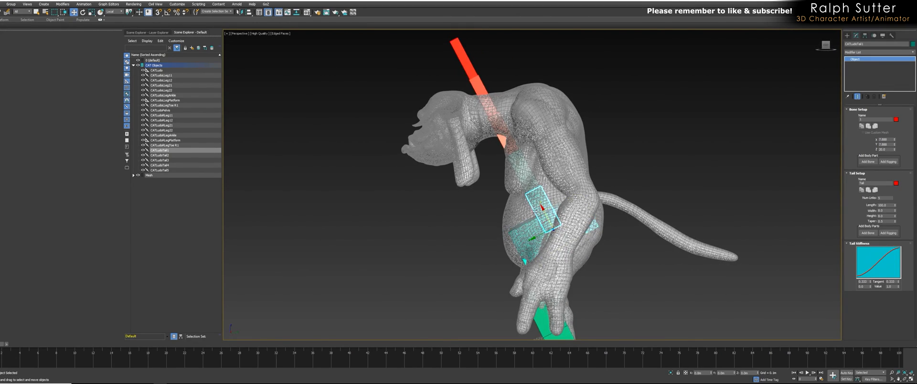
scroll(543, 206, "up", 3)
scroll(519, 198, "down", 2)
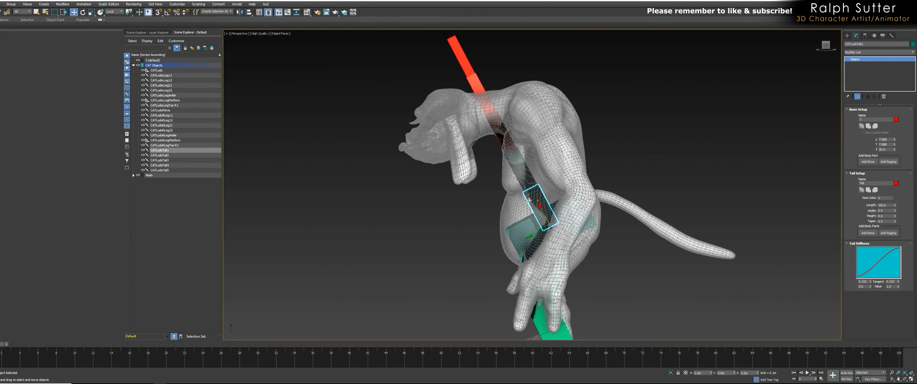
Select the whole tail bone chain and move it back to the base of the mesh's tail.
double_click(529, 200)
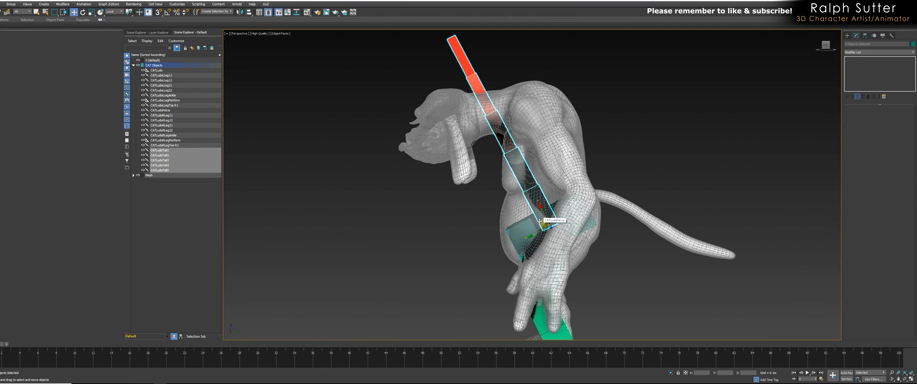
left_click_drag(540, 221, 601, 208)
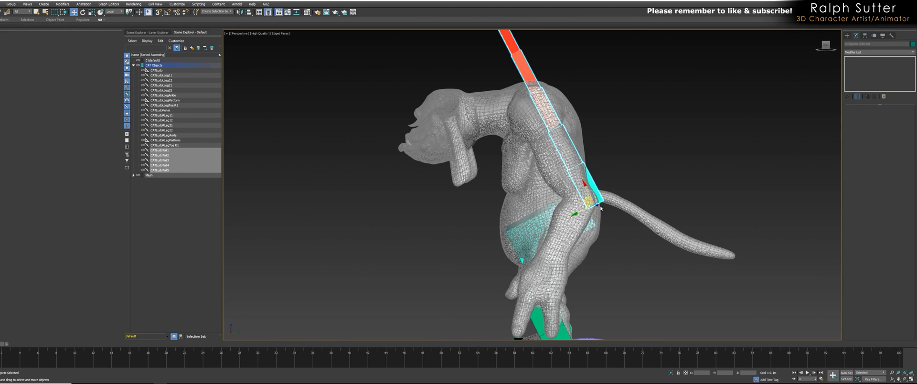
Rotate the first tail bone so the chain points along the mesh's tail, and set the tail to 4 links.
left_click(589, 181)
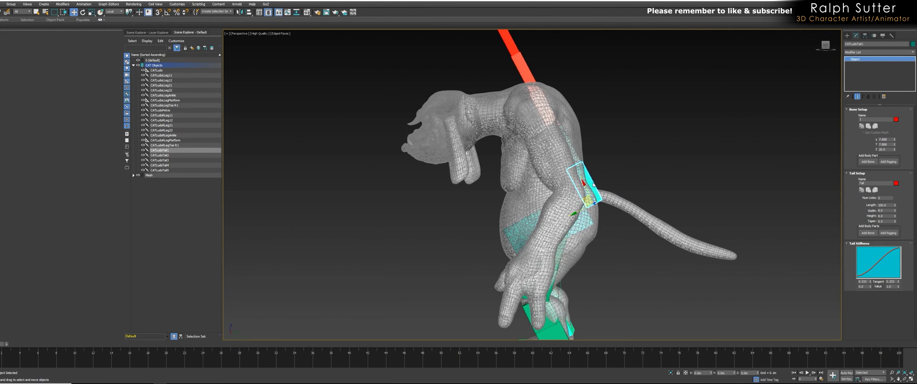
scroll(593, 183, "up", 3)
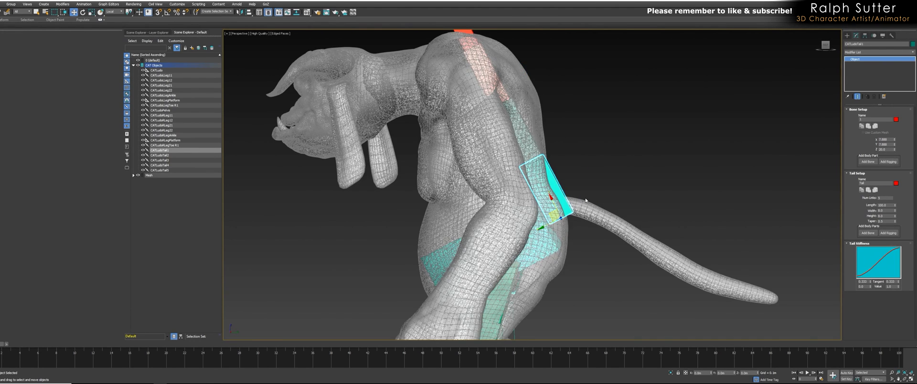
scroll(586, 200, "down", 3)
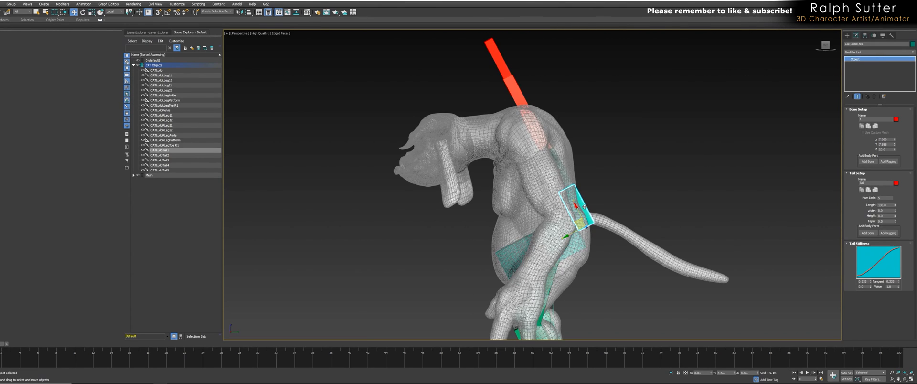
left_click(584, 207)
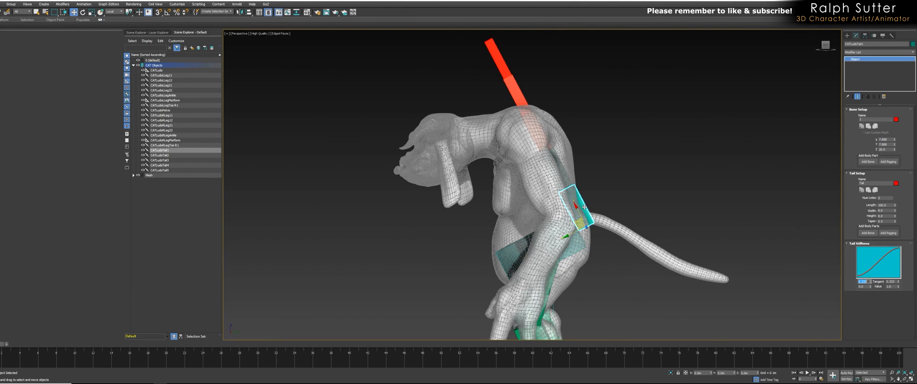
key("e")
left_click_drag(591, 207, 666, 285)
middle_click_drag(666, 285, 603, 262, "alt")
scroll(603, 262, "up", 3)
scroll(621, 246, "up", 3)
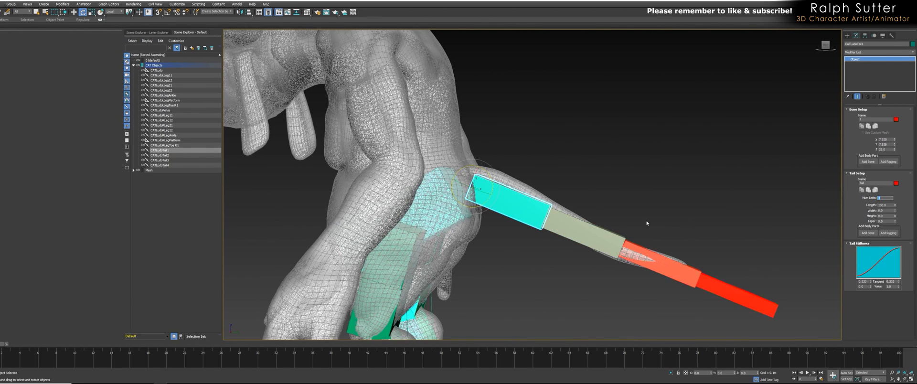
middle_click_drag(651, 221, 597, 211, "alt")
scroll(557, 196, "up", 5)
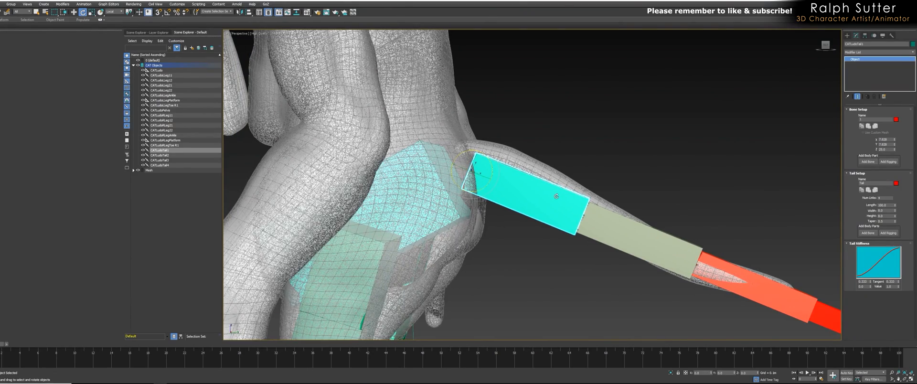
Switch to wireframe and shift the first tail bone's start into the root of the mesh's tail.
key("w")
left_click_drag(484, 164, 488, 152)
middle_click_drag(488, 152, 494, 153)
key("F3")
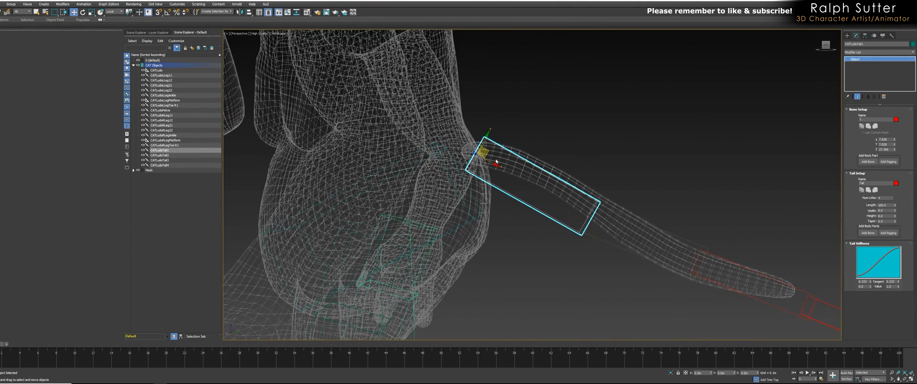
left_click_drag(488, 150, 480, 150)
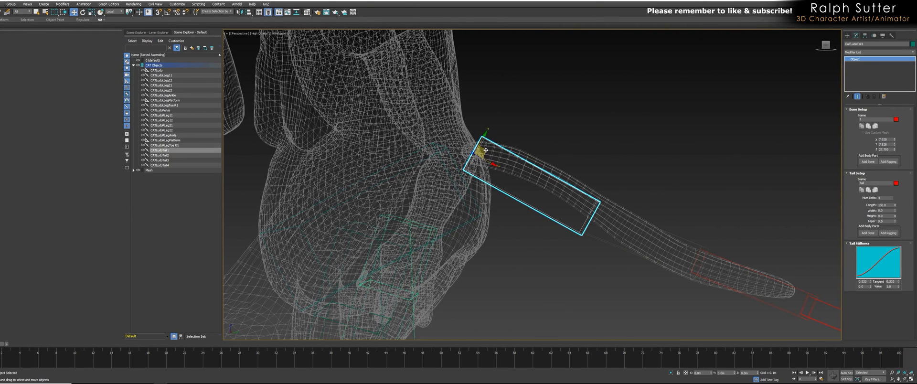
Move the starts of the second and third tail bones up along the mesh's tail, following its curve.
middle_click_drag(562, 185, 528, 187)
left_click(571, 222)
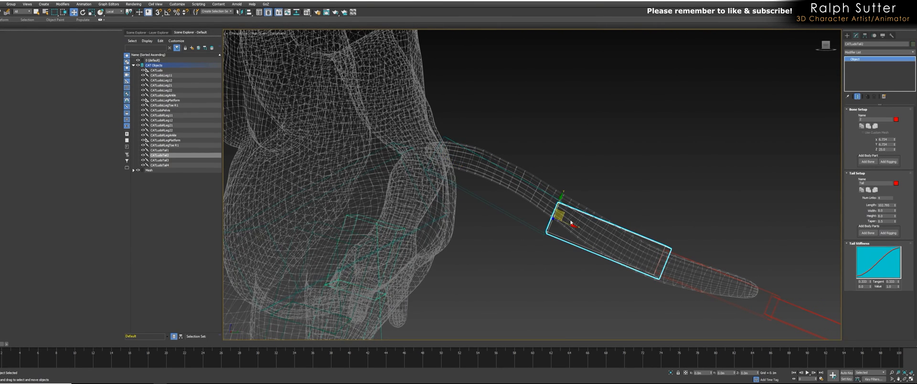
left_click_drag(564, 216, 512, 171)
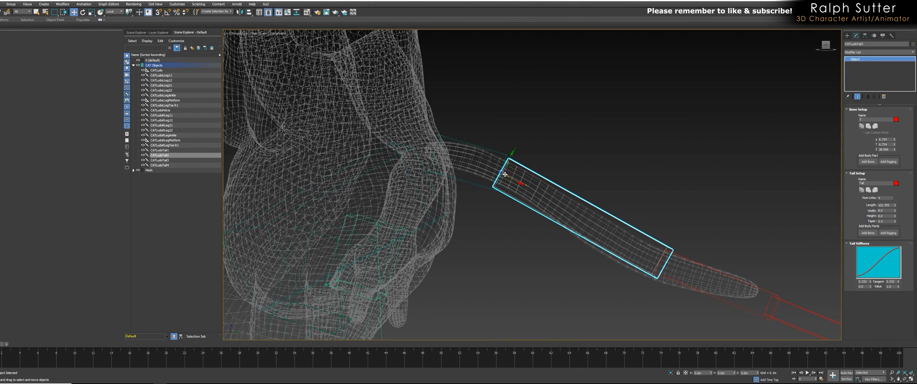
middle_click_drag(513, 184, 584, 227, "alt")
left_click(584, 233)
left_click_drag(575, 229, 486, 185)
middle_click_drag(527, 218, 488, 185)
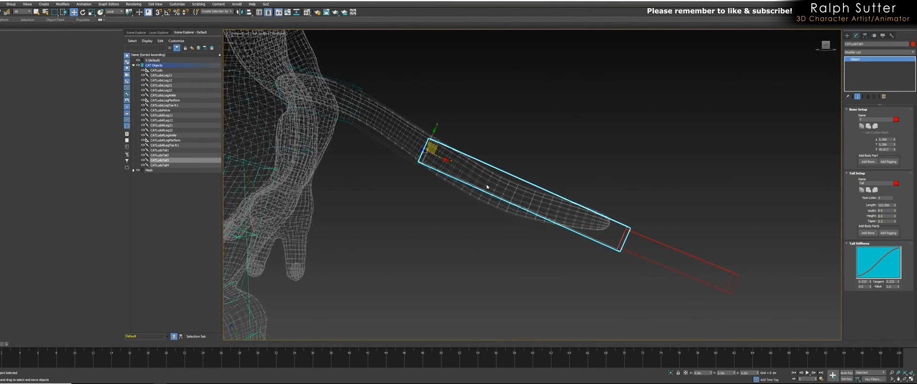
Move the fourth tail bone back along the tail and align it with the mesh's tail tip.
left_click(642, 242)
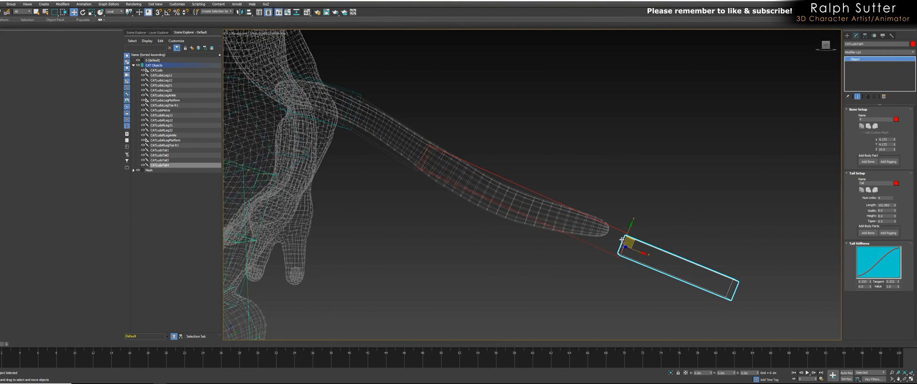
left_click_drag(632, 240, 520, 197)
key("w")
middle_click_drag(516, 195, 500, 203, "alt")
middle_click_drag(597, 230, 566, 231, "alt")
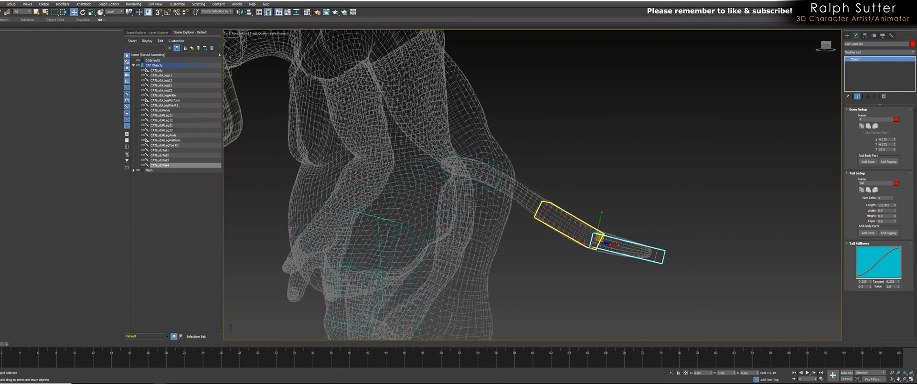
scroll(617, 258, "down", 5)
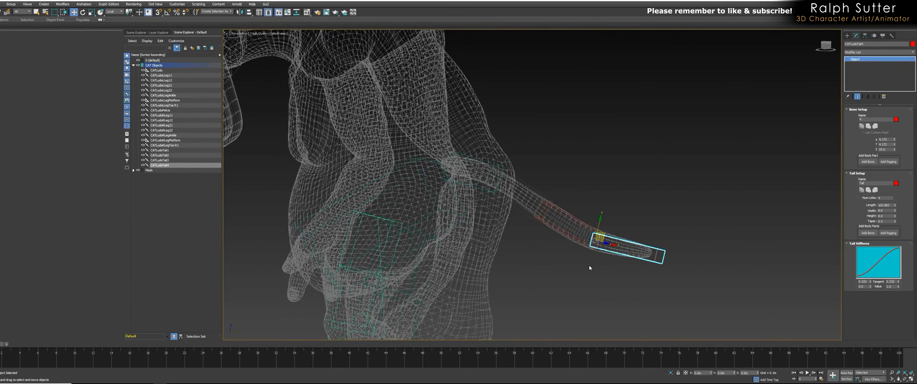
middle_click_drag(616, 260, 546, 237)
mouse_move(580, 245)
middle_mouse_down("alt")
mouse_move(566, 245)
mouse_move(583, 241)
middle_mouse_up("alt")
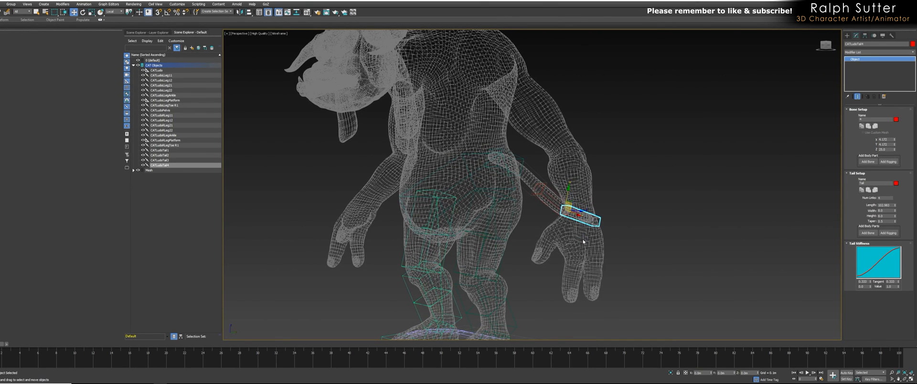
Return to shaded display, select the pelvis hub and add a spine to it.
key("F3")
middle_click_drag(520, 228, 519, 240, "alt")
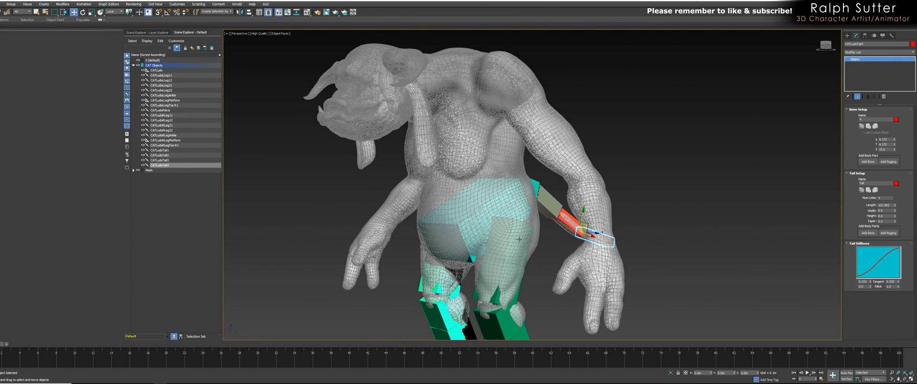
left_click(474, 225)
middle_click_drag(474, 225, 561, 235, "alt")
scroll(535, 225, "up", 3)
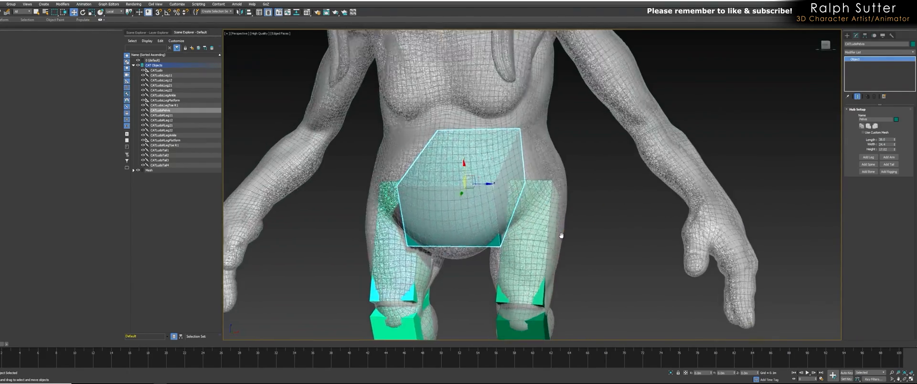
scroll(561, 236, "down", 4)
middle_click_drag(585, 261, 544, 229, "alt")
middle_click_drag(602, 243, 606, 272, "alt")
scroll(564, 268, "up", 3)
scroll(607, 259, "up", 2)
mouse_move(578, 206)
middle_mouse_down("alt")
mouse_move(593, 207)
mouse_move(573, 204)
middle_mouse_up("alt")
scroll(582, 205, "up", 2)
scroll(582, 205, "down", 2)
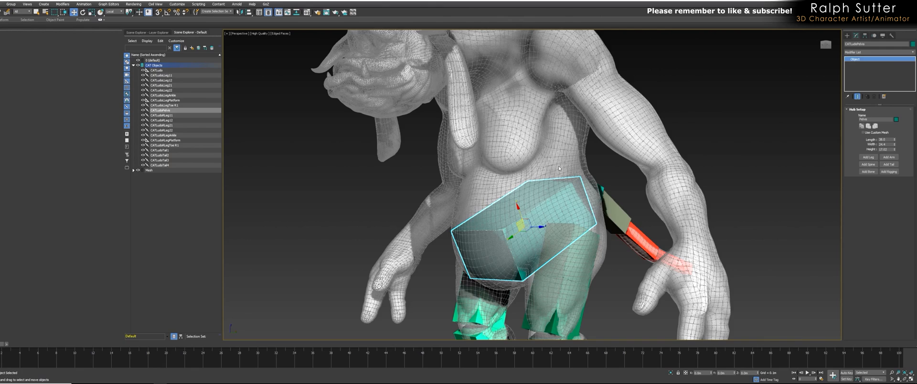
middle_click_drag(567, 180, 517, 184, "alt")
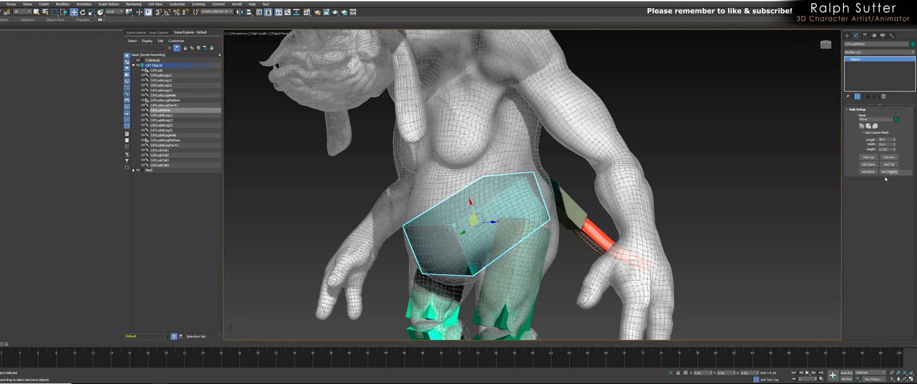
left_click(869, 164)
Select the lowest spine bone and set the spine to 2 bones.
middle_click_drag(569, 181, 582, 176, "alt")
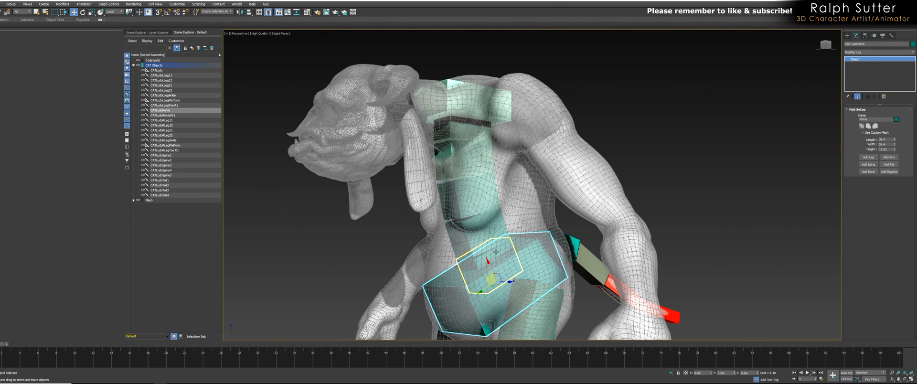
left_click(496, 252)
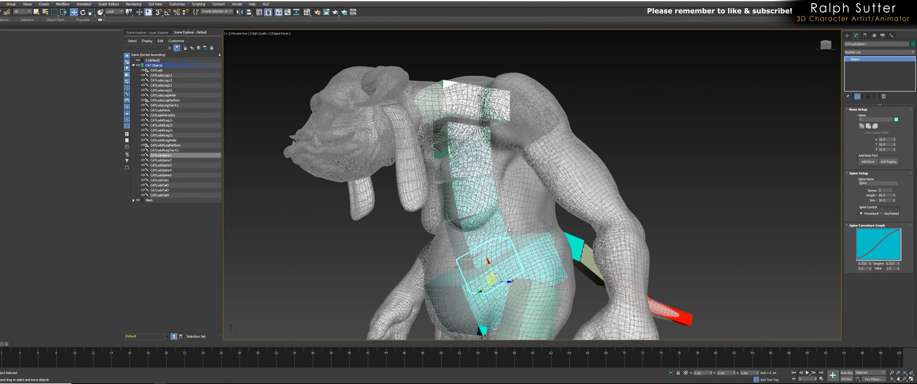
middle_click_drag(678, 205, 678, 187)
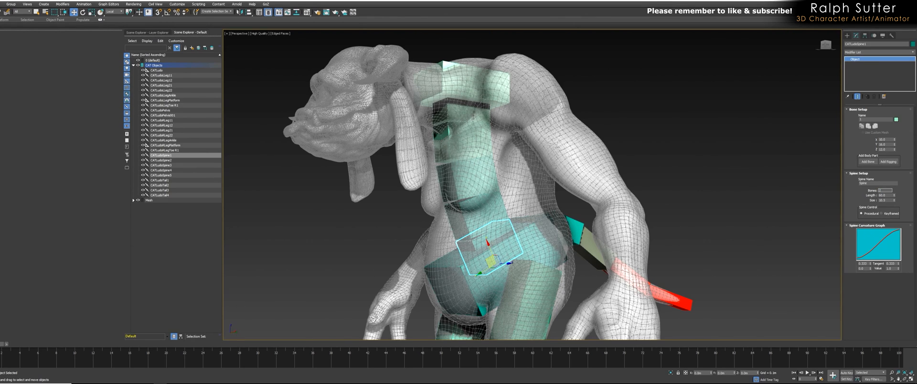
key("Return")
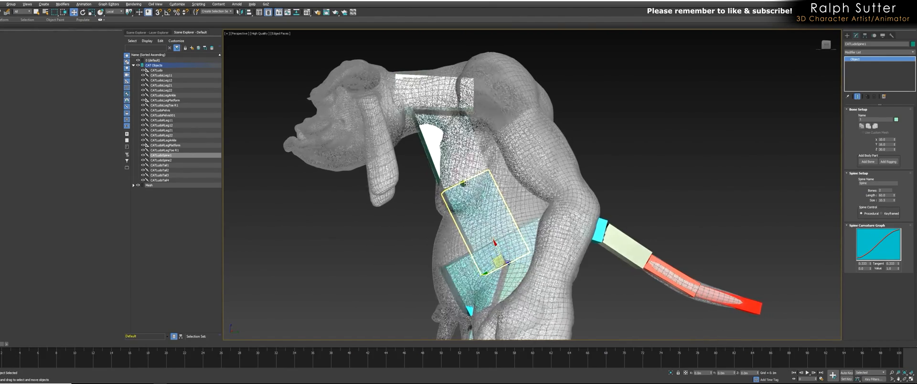
Move the first spine bone's base slightly upward within the pelvis, checking its placement in wireframe.
scroll(497, 253, "up", 3)
middle_click_drag(495, 260, 481, 247)
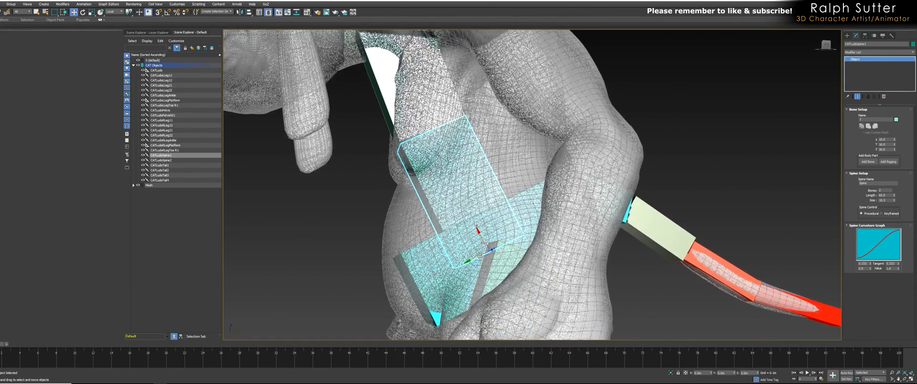
key("F3")
key("F3")
left_click_drag(477, 246, 475, 241)
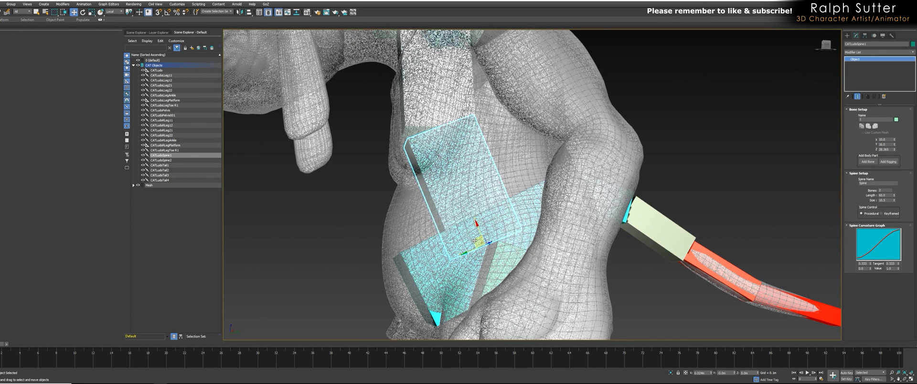
key("F3")
mouse_move(475, 242)
middle_mouse_down("alt")
mouse_move(458, 238)
mouse_move(490, 235)
mouse_move(465, 234)
middle_mouse_up("alt")
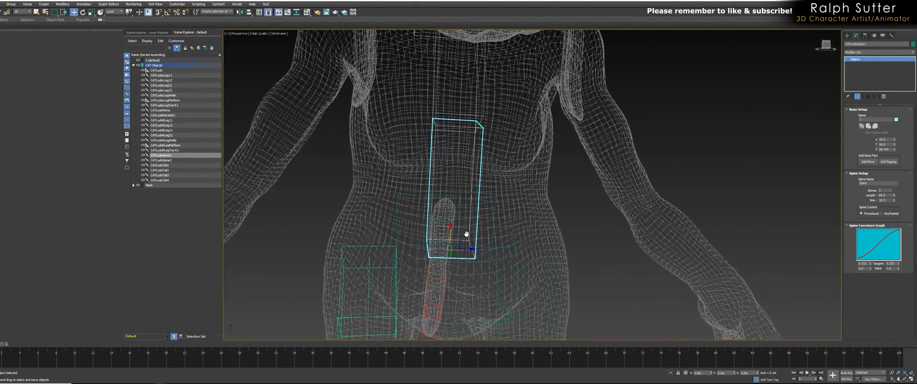
Enlarge the first spine bone to about 36 in X and about 37 in Y to fill the belly.
key("F3")
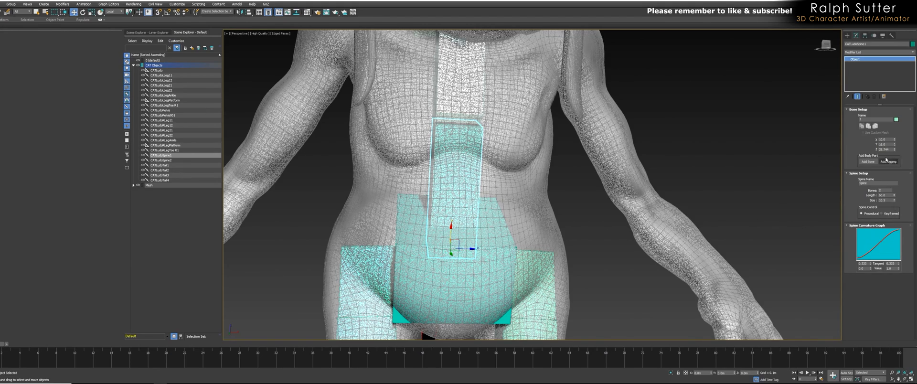
left_click_drag(895, 141, 895, 127)
middle_click_drag(783, 187, 808, 188, "alt")
left_click_drag(895, 140, 896, 132)
middle_click_drag(824, 181, 762, 195, "alt")
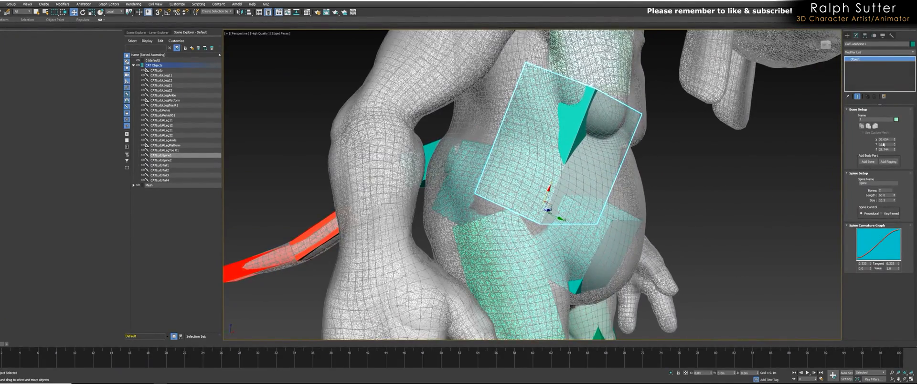
left_click_drag(895, 147, 896, 136)
middle_click_drag(746, 219, 634, 214, "alt")
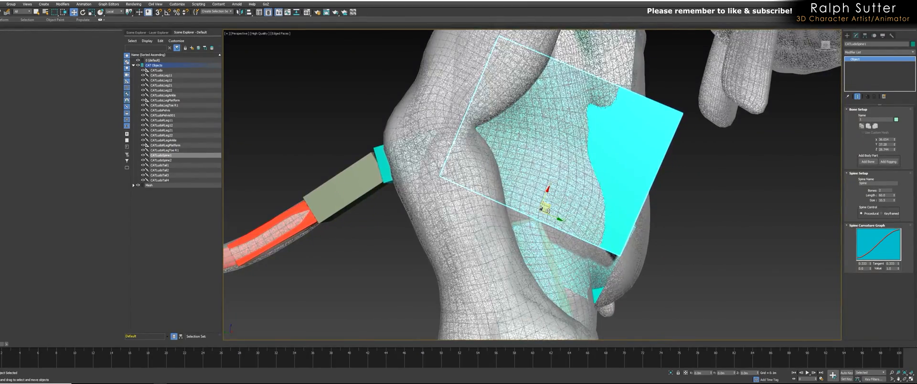
In wireframe, nudge the enlarged spine bone's base up and toward the back of the torso.
key("F3")
middle_click_drag(554, 205, 557, 203, "alt")
left_click_drag(556, 203, 547, 195)
Move the chest hub at the spine's upper end back and up into the character's upper back.
scroll(547, 196, "down", 5)
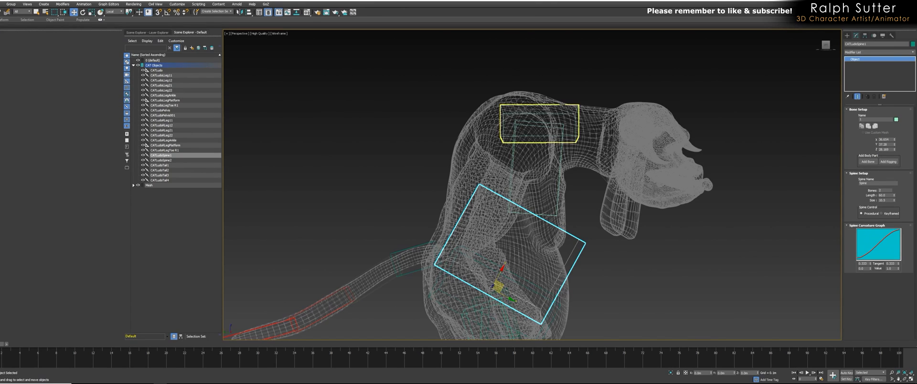
left_click(563, 115)
left_click_drag(549, 116, 523, 102)
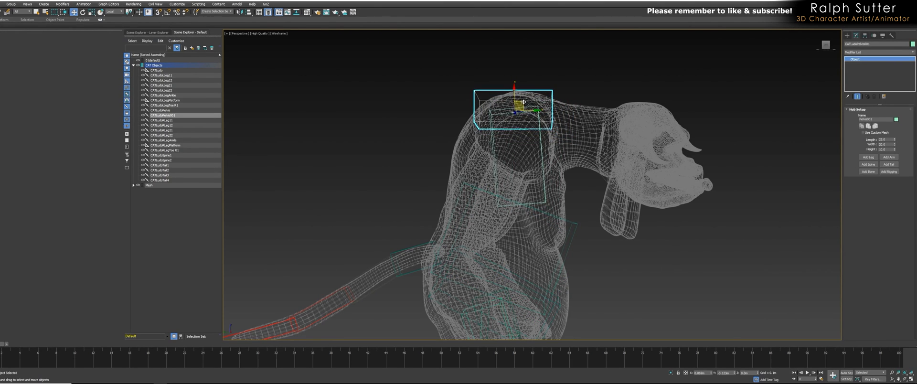
middle_click_drag(501, 91, 466, 150, "alt")
middle_click_drag(469, 71, 459, 74, "alt")
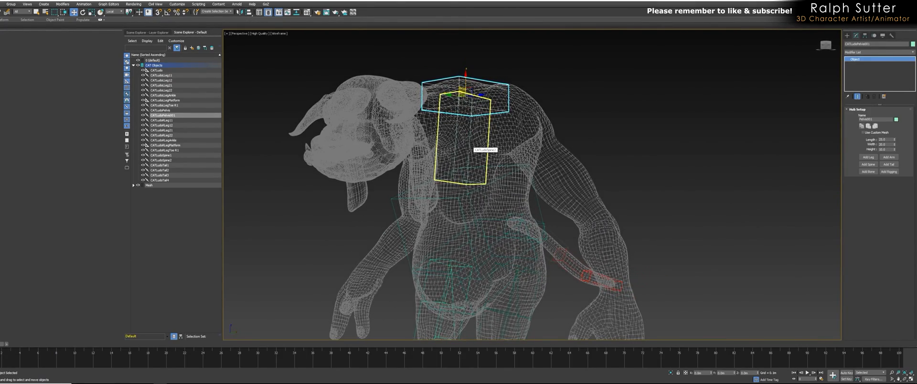
middle_click_drag(498, 112, 485, 115, "alt")
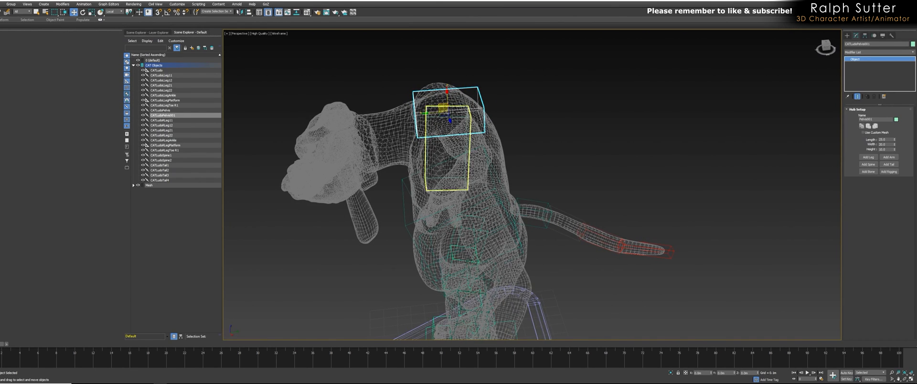
Move the second spine bone's base down from the chest toward the top of the belly.
middle_click_drag(478, 111, 476, 138, "alt")
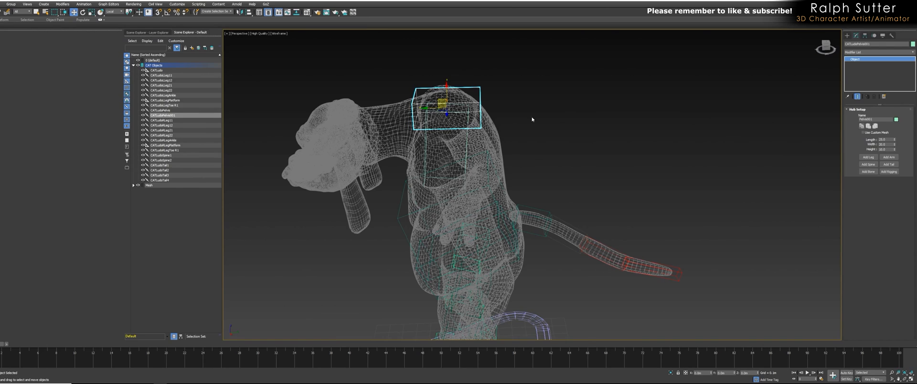
middle_click_drag(492, 182, 498, 187, "alt")
middle_click_drag(501, 144, 506, 190, "alt")
scroll(500, 186, "up", 3)
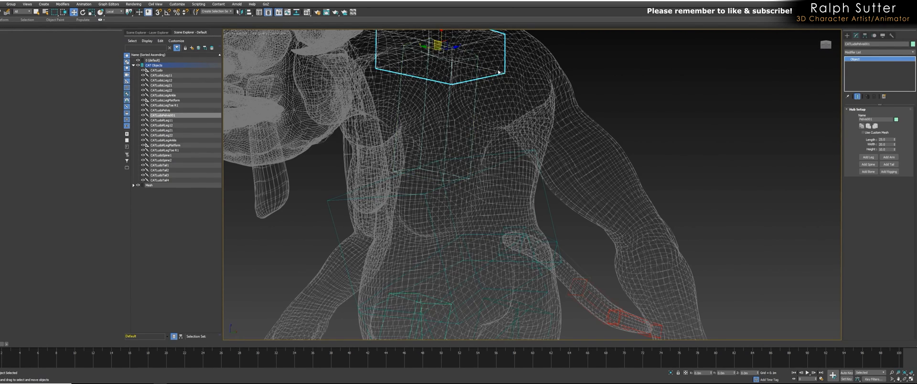
middle_click_drag(479, 180, 508, 173, "alt")
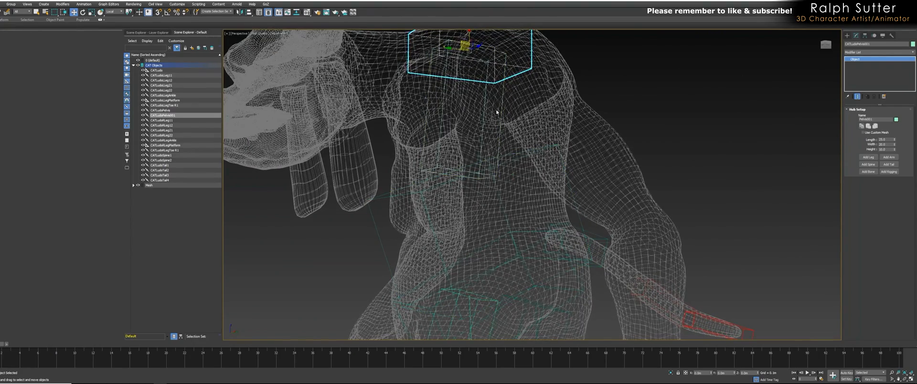
left_click(494, 152)
mouse_move(495, 153)
middle_mouse_down("alt")
mouse_move(473, 206)
mouse_move(461, 191)
middle_mouse_up("alt")
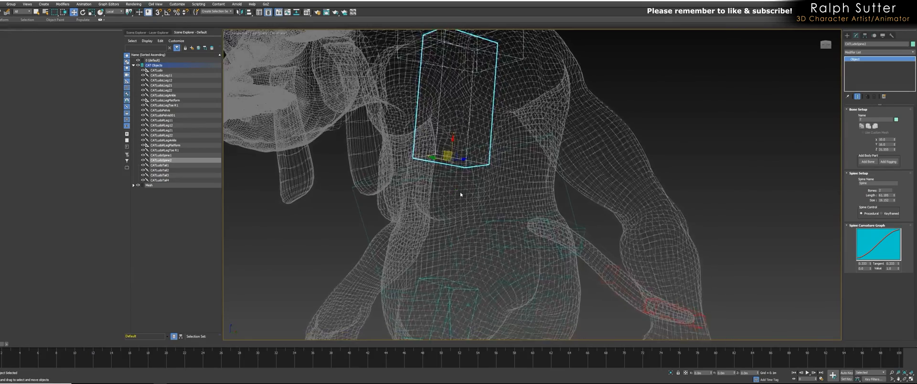
scroll(460, 191, "down", 3)
middle_click_drag(471, 215, 488, 219, "alt")
scroll(464, 214, "up", 2)
scroll(488, 219, "down", 2)
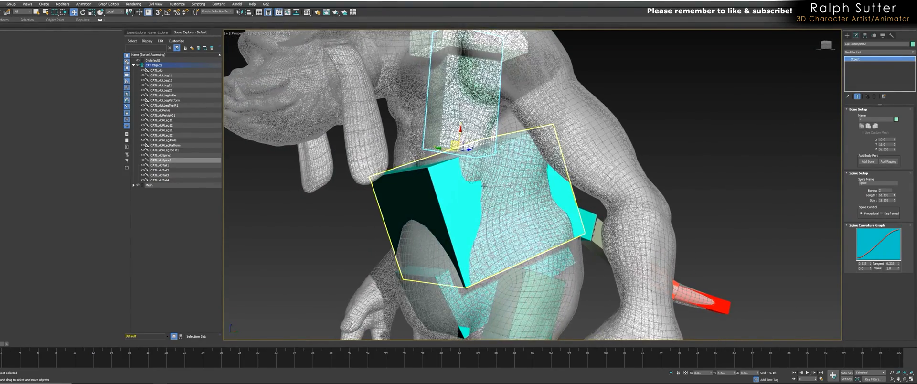
scroll(456, 166, "up", 3)
left_click_drag(456, 166, 477, 204)
mouse_move(477, 204)
middle_mouse_down("alt")
mouse_move(430, 200)
mouse_move(470, 199)
mouse_move(500, 224)
middle_mouse_up("alt")
In wireframe, nudge the second spine bone's base slightly lower, and move the first spine bone's base down toward the pelvis.
key("F3")
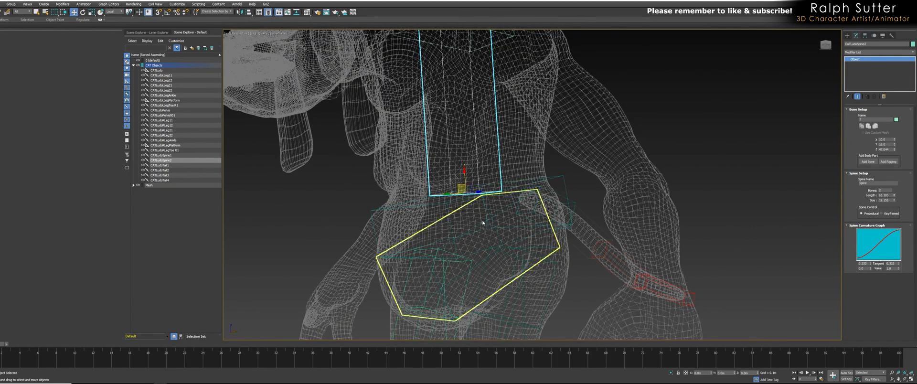
middle_click_drag(559, 159, 529, 200, "alt")
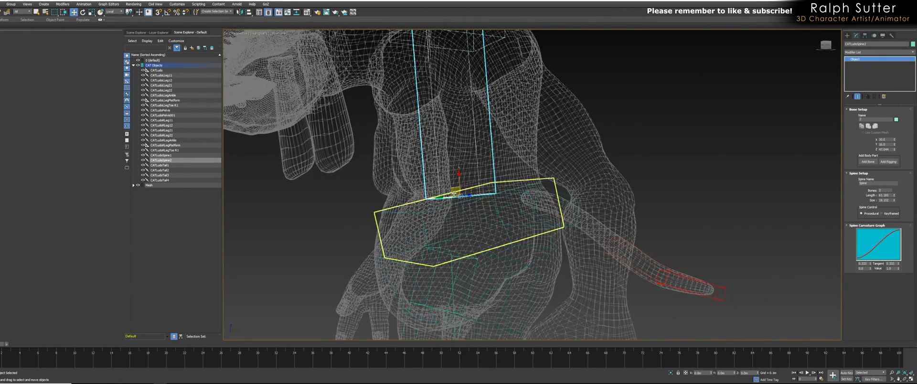
left_click_drag(455, 193, 459, 195)
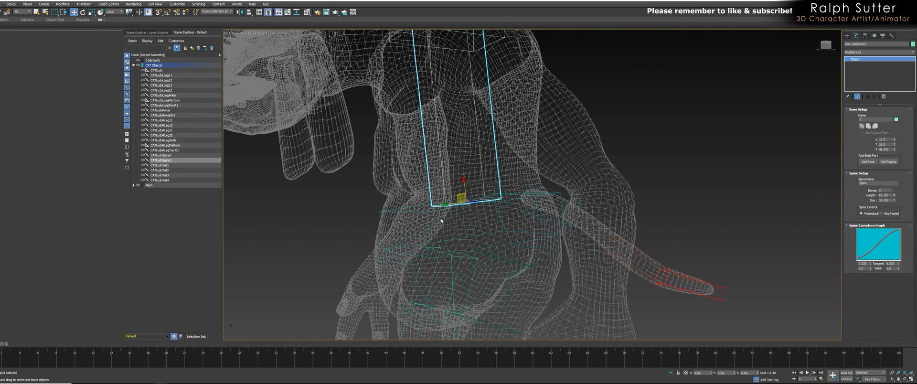
left_click(483, 244)
left_click_drag(463, 237, 464, 251)
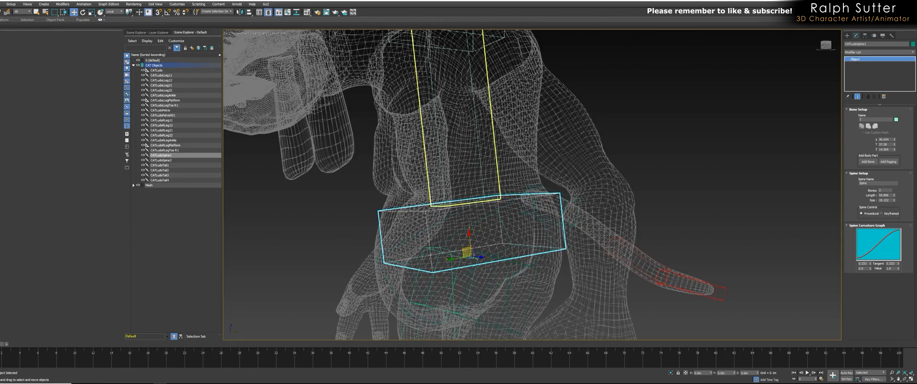
Enlarge the second spine bone in X and Y so it fills the character's chest and back.
left_click(440, 150)
middle_click_drag(440, 150, 574, 185, "alt")
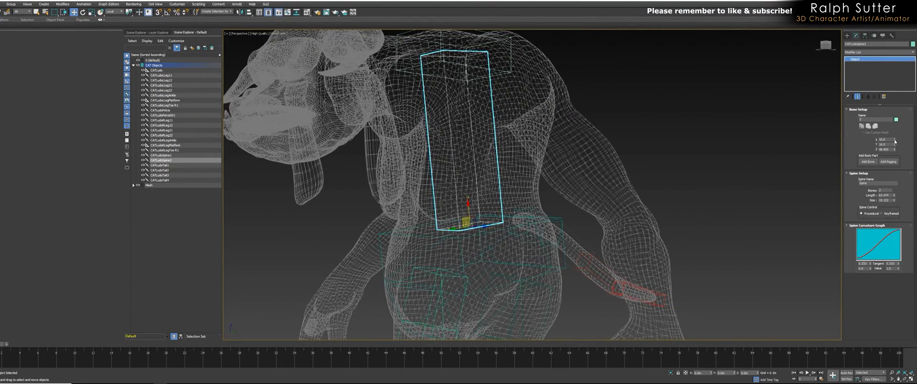
left_click_drag(895, 140, 887, 92)
middle_click_drag(659, 105, 870, 108, "alt")
left_click_drag(895, 140, 896, 121)
middle_click_drag(719, 138, 842, 143, "alt")
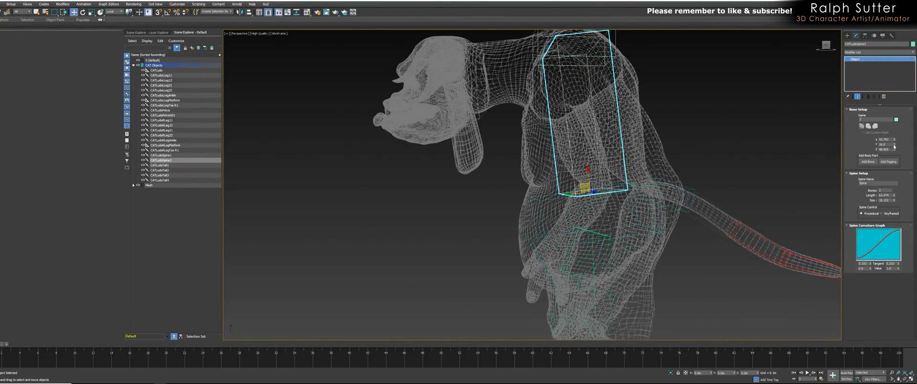
left_click_drag(895, 146, 896, 123)
Select the chest hub and examine how the torso and leg bones fit the mesh in shaded view.
middle_click_drag(674, 109, 554, 91, "alt")
left_click(554, 90)
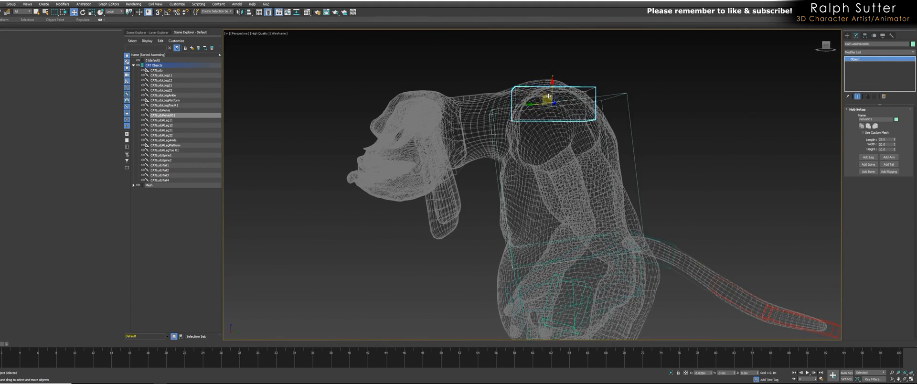
mouse_move(553, 105)
middle_mouse_down("alt")
mouse_move(574, 125)
mouse_move(543, 182)
mouse_move(501, 150)
middle_mouse_up("alt")
key("F3")
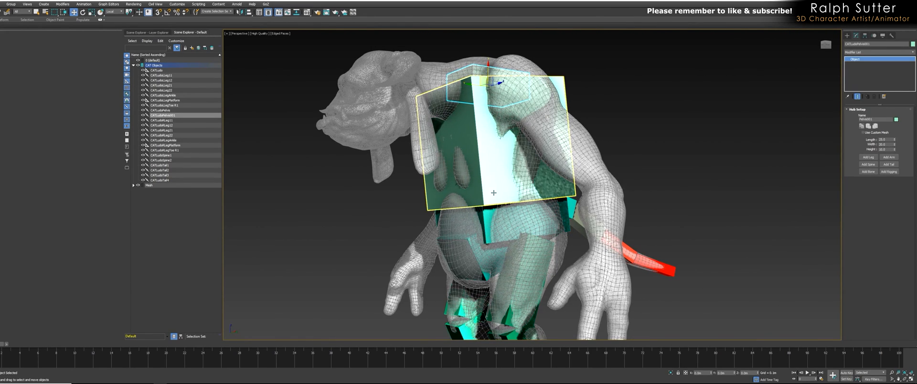
middle_click_drag(518, 220, 502, 202, "alt")
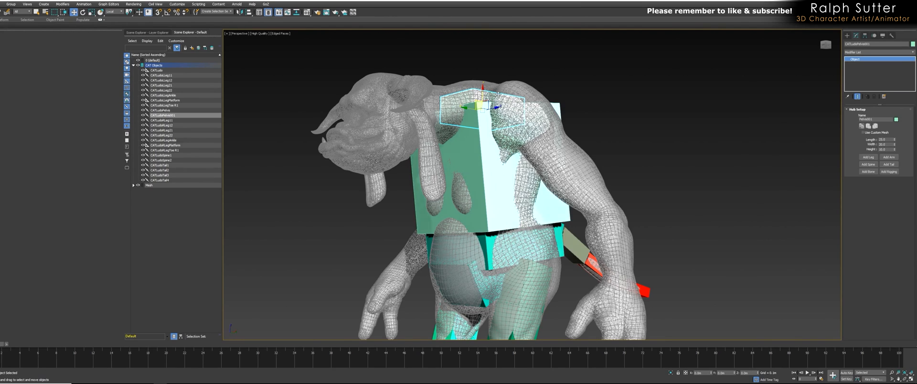
scroll(635, 155, "up", 3)
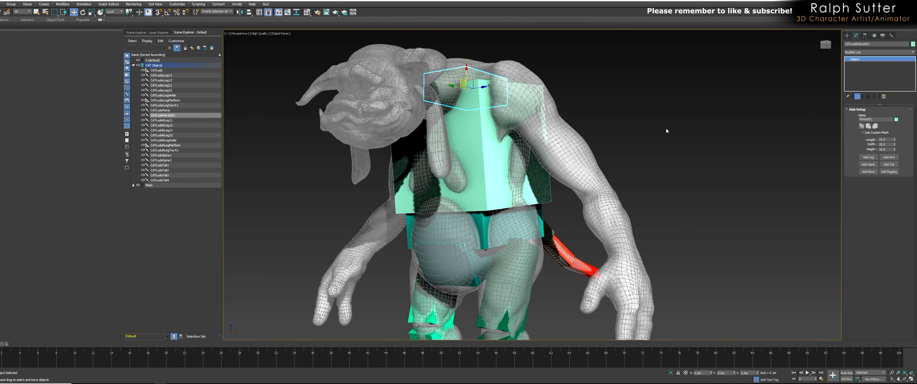
scroll(670, 153, "up", 2)
middle_click_drag(669, 153, 550, 230)
scroll(591, 159, "down", 2)
scroll(608, 144, "up", 2)
scroll(630, 153, "down", 3)
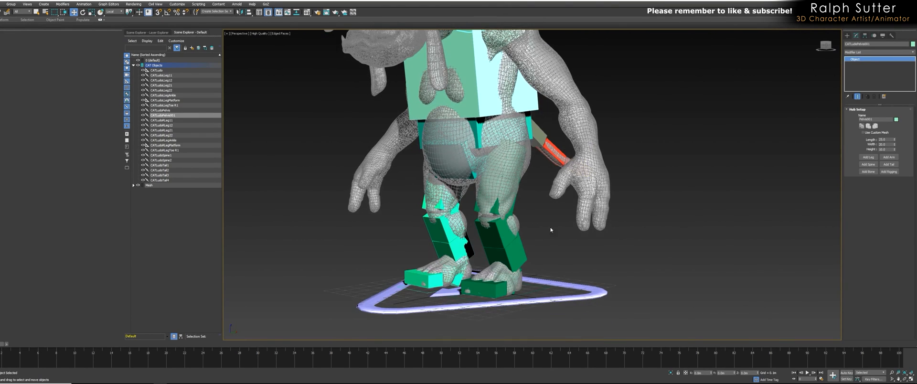
middle_click_drag(588, 167, 616, 144, "alt")
middle_click_drag(617, 144, 620, 236)
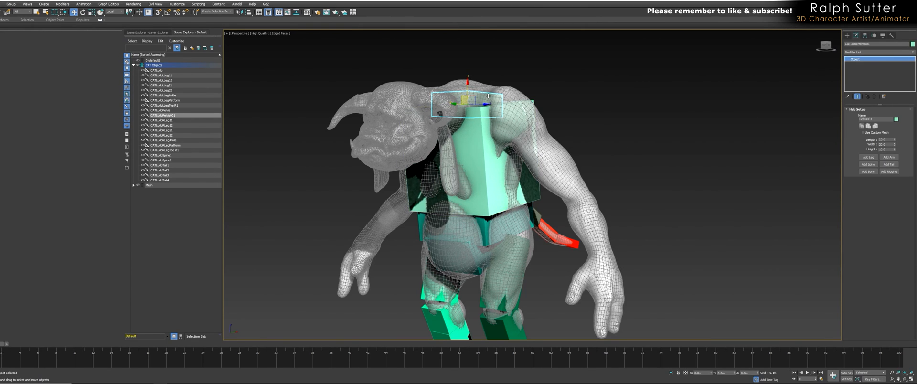
Add an arm to the chest hub and select its collarbone in wireframe.
left_click(891, 158)
middle_click_drag(660, 158, 681, 156, "alt")
scroll(668, 155, "up", 3)
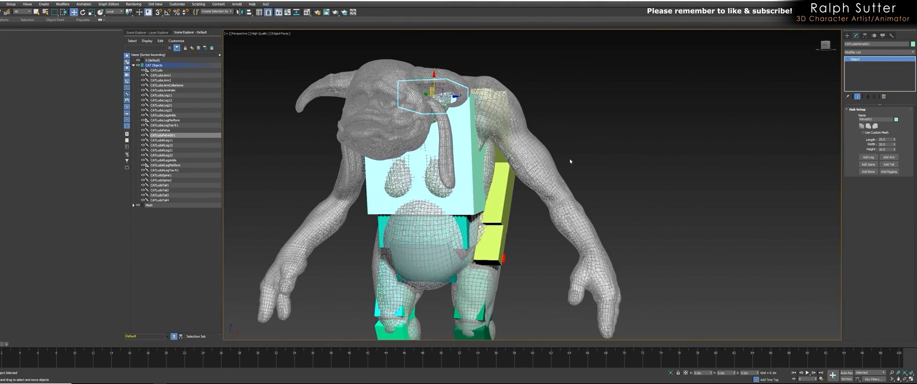
key("F3")
left_click(480, 95)
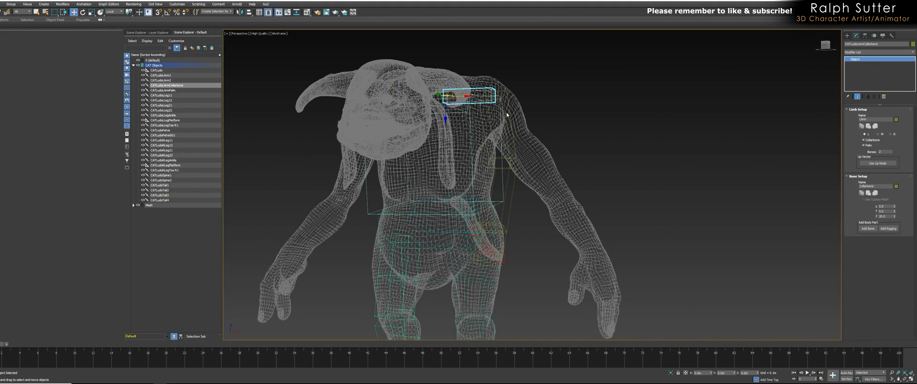
Move the new arm's palm bone out to the mesh's left hand and place its base at the wrist.
left_click(506, 244)
mouse_move(506, 244)
middle_mouse_down("alt")
mouse_move(537, 239)
mouse_move(520, 239)
middle_mouse_up("alt")
key("F3")
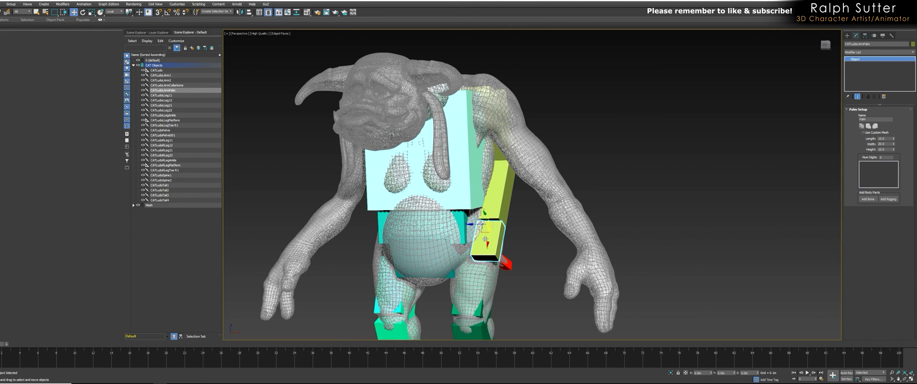
left_click_drag(486, 233, 586, 251)
middle_click_drag(587, 251, 521, 211, "alt")
left_click_drag(521, 211, 535, 235)
middle_click_drag(535, 235, 593, 248, "alt")
scroll(594, 247, "up", 6)
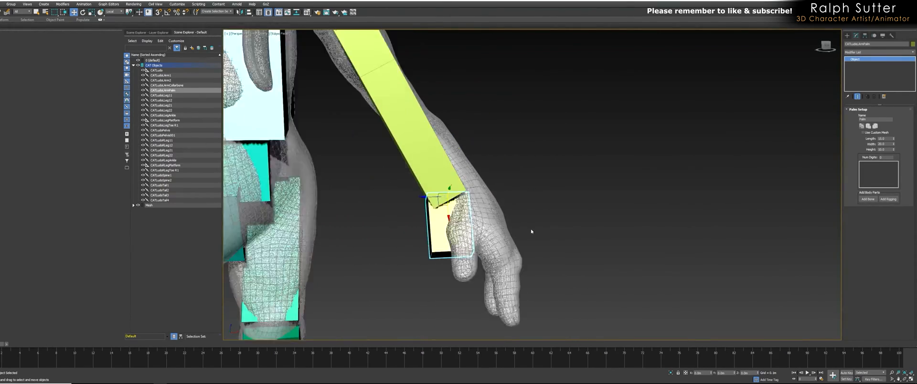
middle_click_drag(483, 227, 449, 225, "alt")
left_click_drag(401, 190, 442, 197)
middle_click_drag(442, 196, 409, 208, "alt")
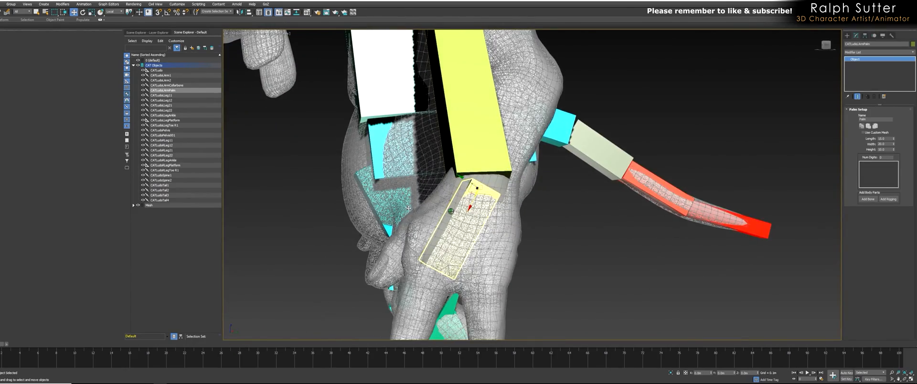
middle_click_drag(473, 201, 473, 218, "alt")
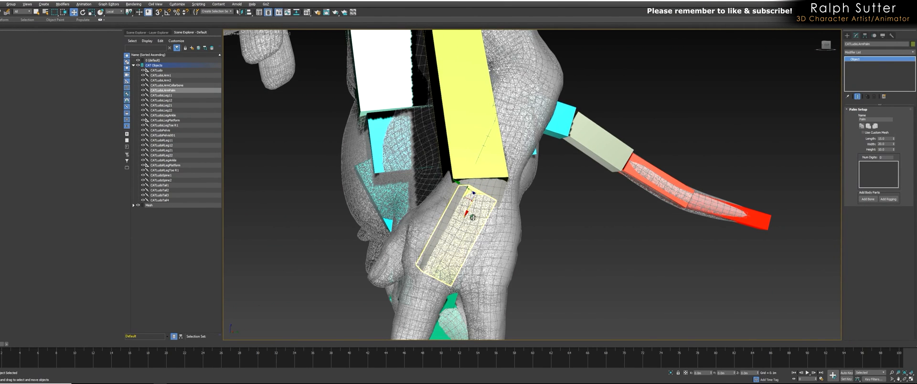
Rotate the palm bone so it follows the angle of the mesh's left hand from the front and side.
key("e")
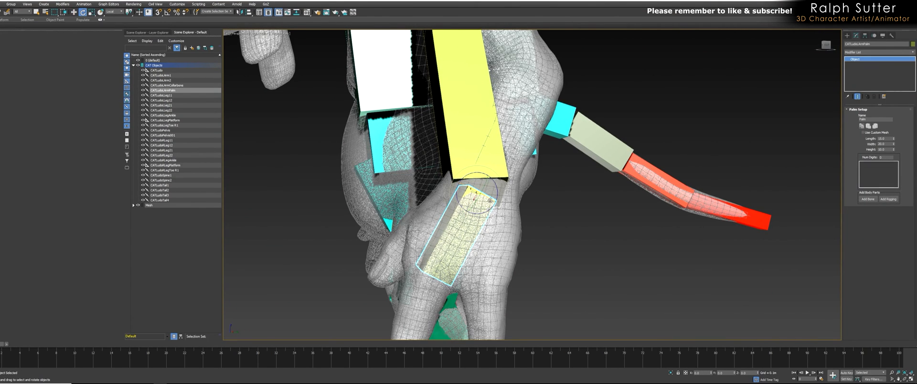
mouse_move(492, 213)
left_mouse_down()
mouse_move(528, 209)
mouse_move(480, 216)
mouse_move(488, 220)
left_mouse_up()
mouse_move(487, 230)
middle_mouse_down("alt")
mouse_move(520, 190)
mouse_move(541, 186)
middle_mouse_up("alt")
left_click_drag(509, 212, 513, 230)
middle_click_drag(513, 230, 503, 196, "alt")
left_click_drag(490, 150, 493, 145)
middle_click_drag(494, 173, 576, 245, "alt")
scroll(516, 201, "down", 3)
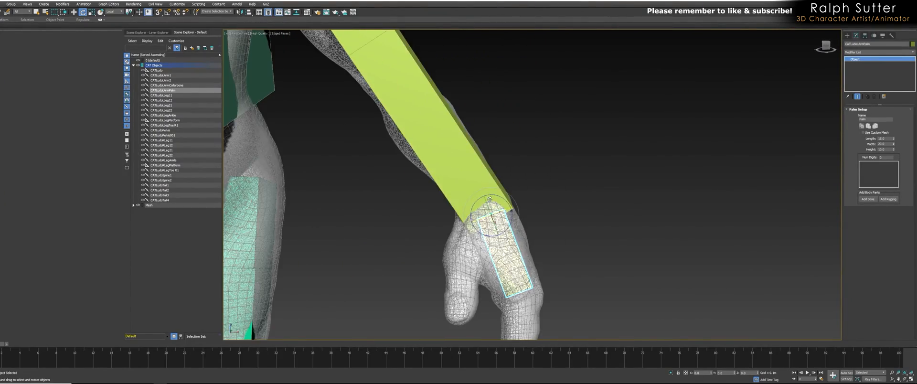
In wireframe, move the palm bone's base up and inward so it sits centred in the wrist.
key("F3")
middle_click_drag(494, 220, 493, 216, "alt")
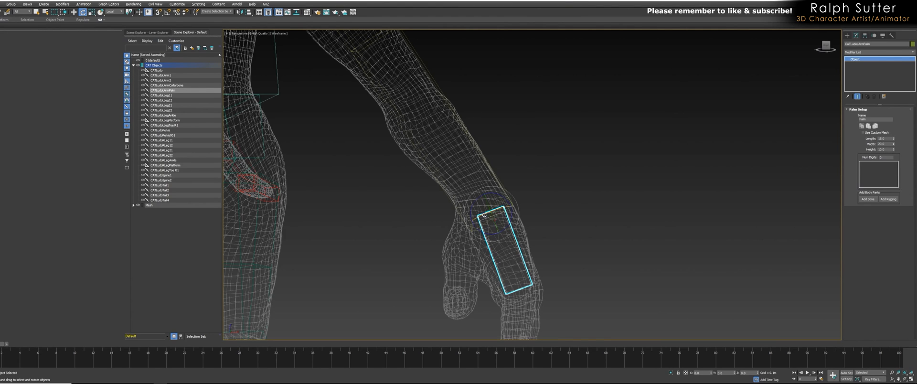
scroll(484, 215, "up", 5)
middle_click_drag(472, 212, 462, 209)
key("w")
left_click_drag(483, 230, 471, 208)
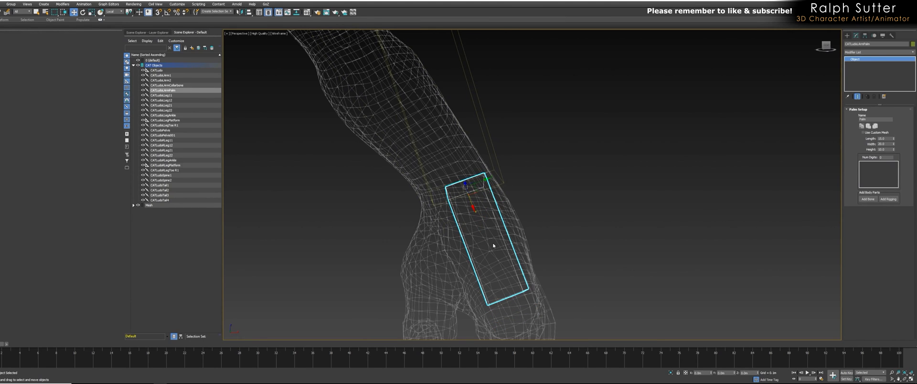
key("ctrl+z")
left_click_drag(484, 218, 474, 208)
middle_click_drag(495, 246, 460, 204)
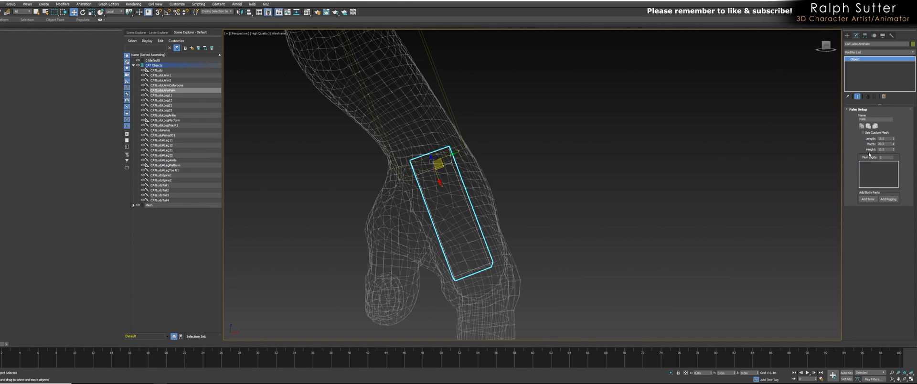
Lengthen the palm bone to about 17, widen it across the hand, and slightly increase its height.
left_click_drag(894, 140, 893, 135)
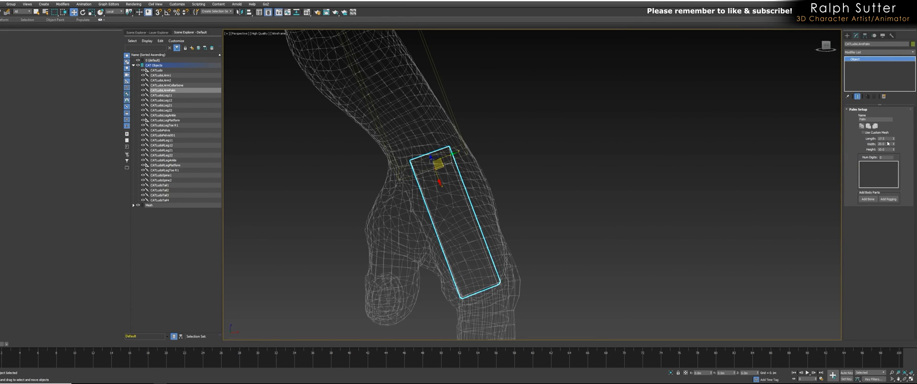
left_click_drag(894, 144, 894, 137)
middle_click_drag(727, 156, 736, 166, "alt")
key("F3")
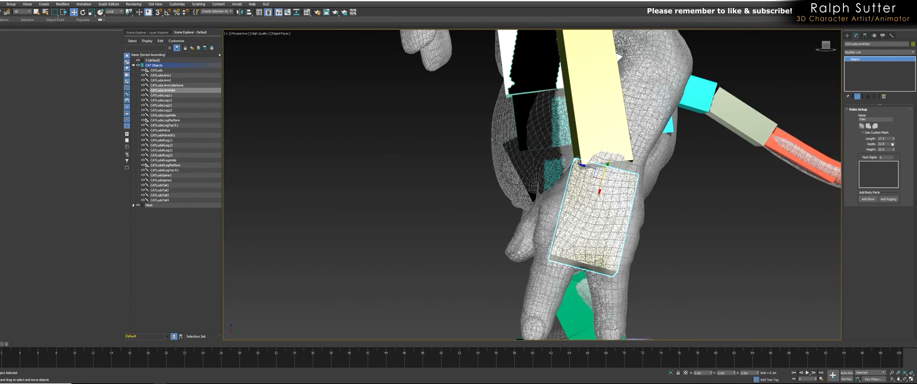
left_click_drag(893, 144, 894, 122)
middle_click_drag(708, 157, 717, 180, "alt")
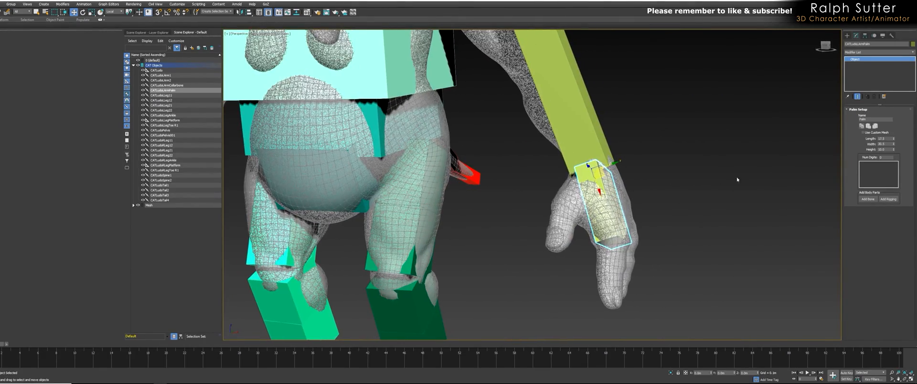
left_click_drag(894, 149, 895, 143)
scroll(670, 147, "up", 3)
middle_click_drag(669, 148, 679, 189)
scroll(679, 189, "down", 5)
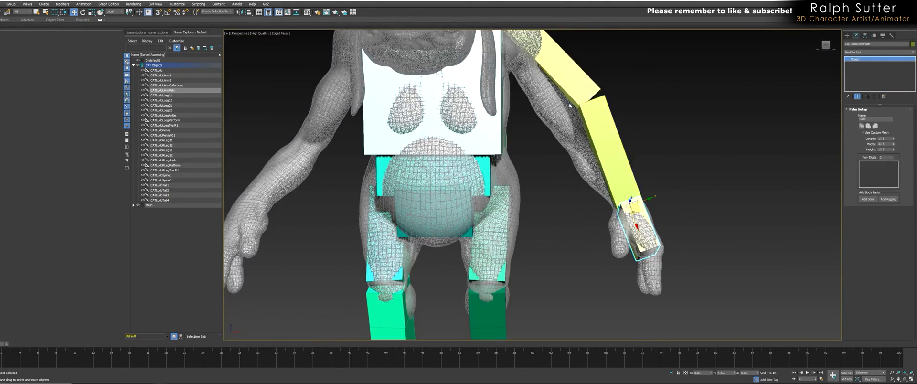
Move the left forearm bone's base to the mesh's elbow, checking the fit in wireframe and with edged faces off.
left_click(608, 163)
middle_click_drag(608, 164, 542, 127, "alt")
left_click_drag(612, 113, 619, 143)
middle_click_drag(619, 143, 544, 155, "alt")
left_click_drag(547, 151, 609, 146)
middle_click_drag(609, 146, 590, 160, "alt")
left_click_drag(587, 165, 596, 165)
middle_click_drag(597, 165, 549, 149, "alt")
key("F3")
key("F3")
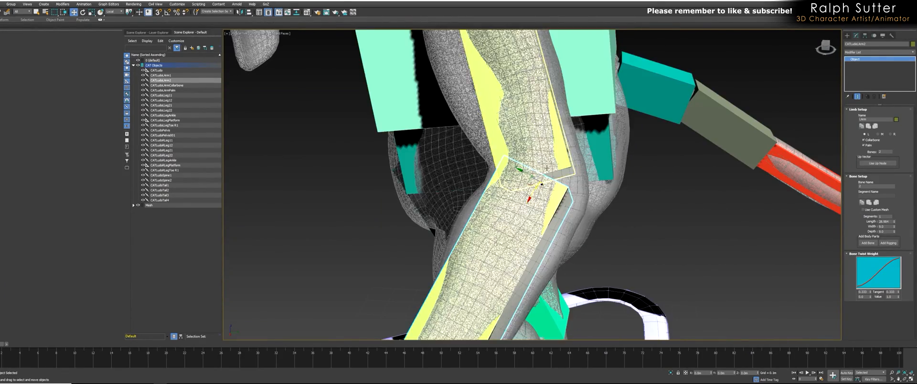
middle_click_drag(574, 212, 577, 190)
key("F4")
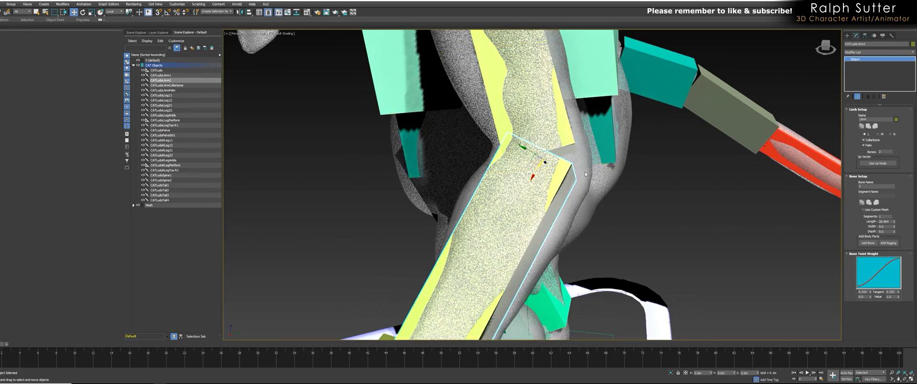
middle_click_drag(559, 169, 580, 188, "alt")
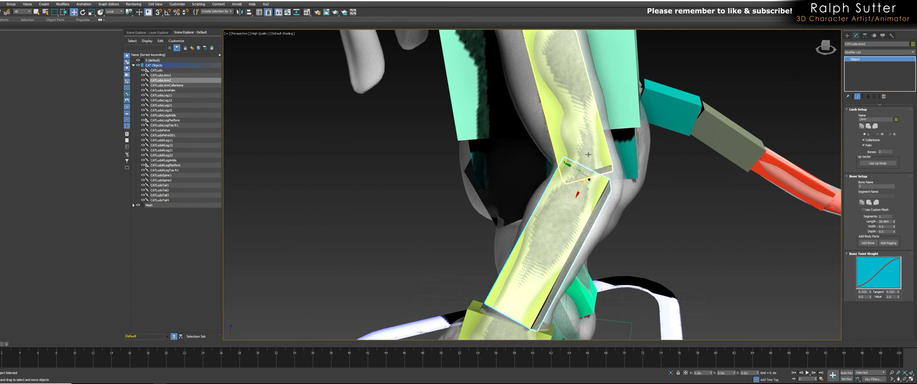
Fine-tune the left forearm bone's base at the elbow so it sits centred in the mesh from the side and front.
left_click_drag(580, 181, 581, 183)
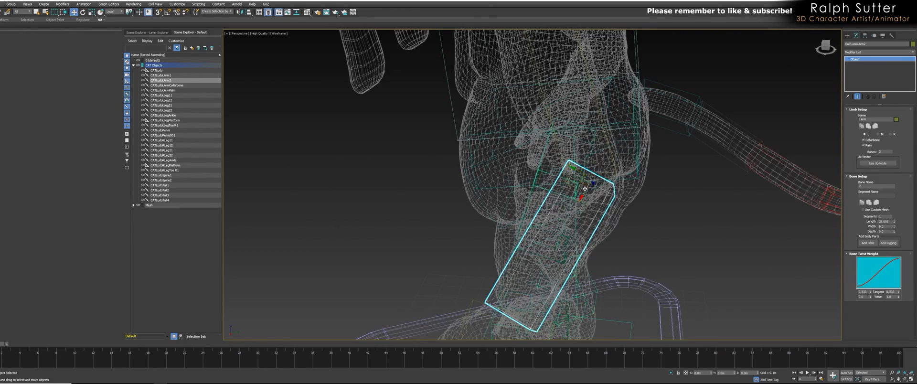
mouse_move(583, 184)
middle_mouse_down("alt")
mouse_move(610, 199)
mouse_move(545, 185)
mouse_move(580, 185)
mouse_move(548, 186)
mouse_move(544, 165)
mouse_move(589, 138)
mouse_move(546, 179)
middle_mouse_up("alt")
key("F3")
key("F3")
scroll(546, 179, "up", 3)
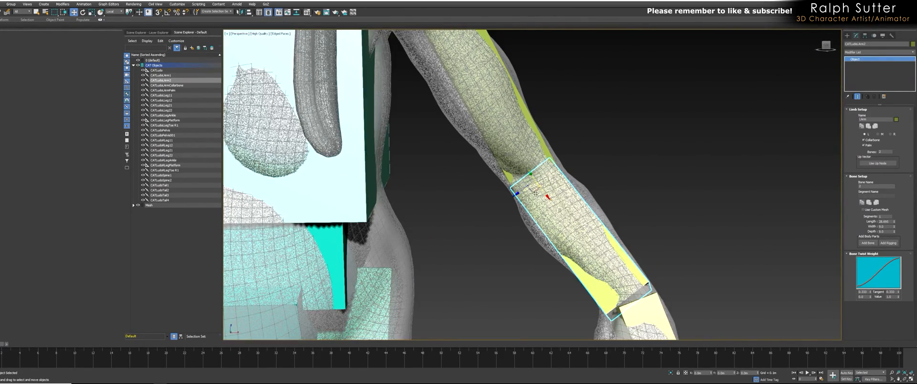
key("F3")
left_click_drag(535, 193, 538, 192)
key("F3")
key("F3")
scroll(535, 130, "down", 5)
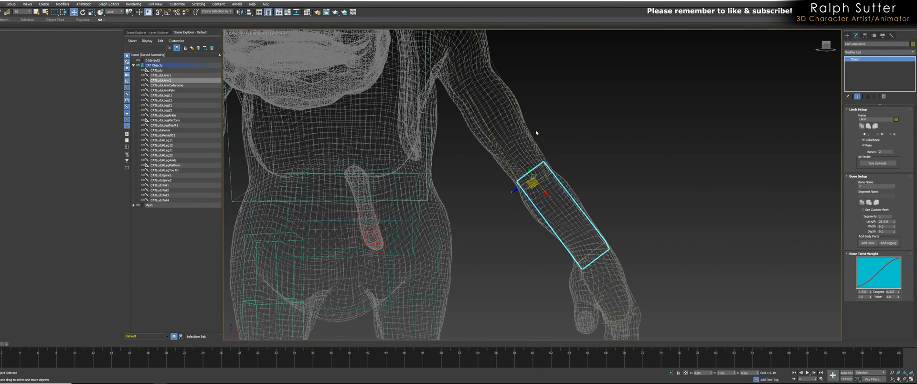
scroll(535, 130, "down", 3)
key("F3")
In wireframe, move the left upper arm bone's base slightly inward and up so it sits inside the mesh's shoulder.
left_click(504, 139)
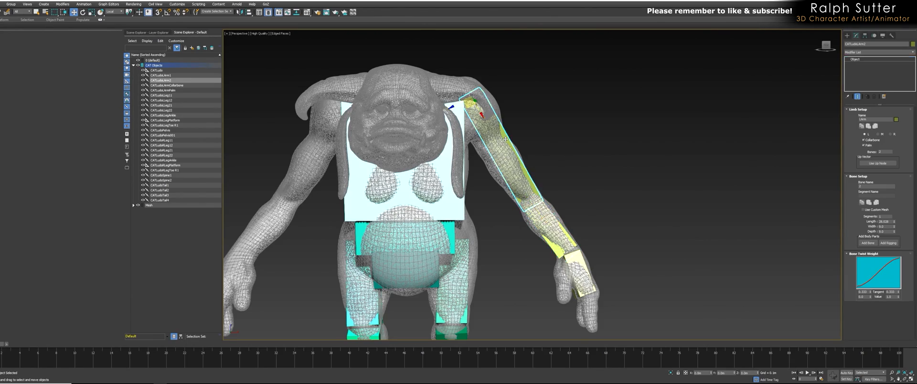
scroll(497, 133, "up", 3)
key("F3")
scroll(495, 131, "up", 3)
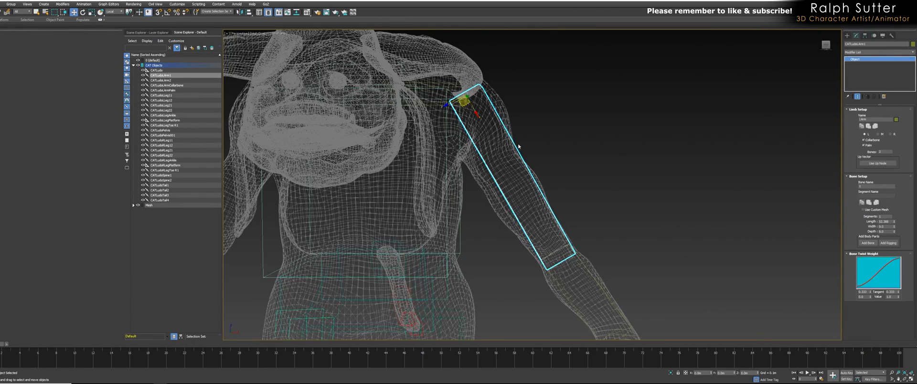
middle_click_drag(519, 146, 516, 144, "alt")
mouse_move(458, 98)
middle_mouse_down("alt")
mouse_move(506, 103)
mouse_move(469, 112)
mouse_move(460, 100)
middle_mouse_up("alt")
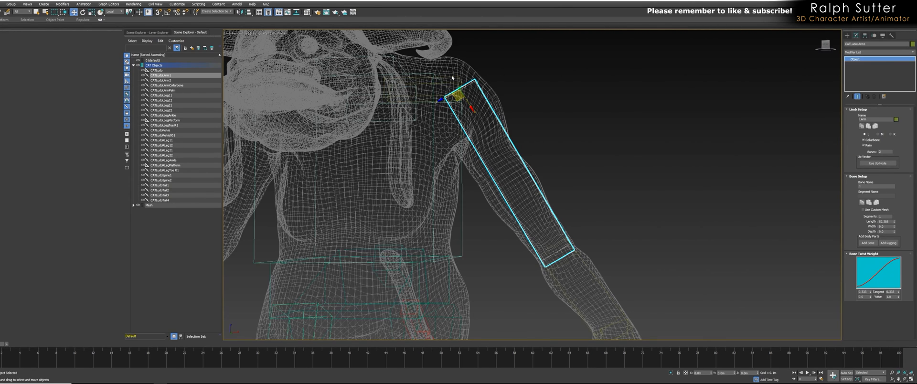
middle_click_drag(478, 118, 439, 84, "alt")
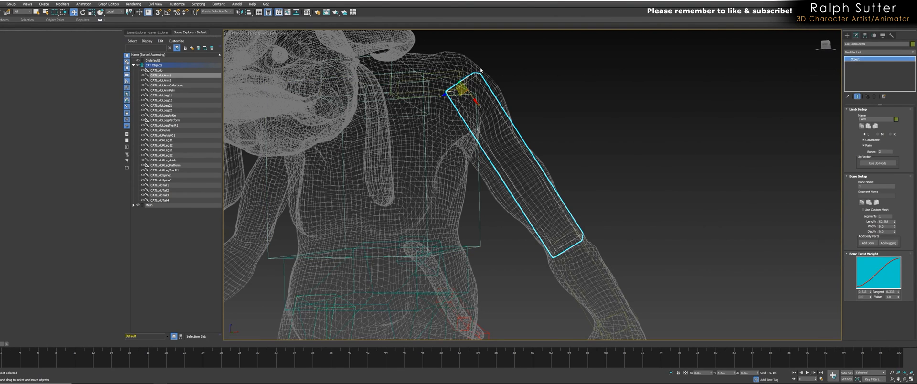
left_click_drag(463, 94, 457, 96)
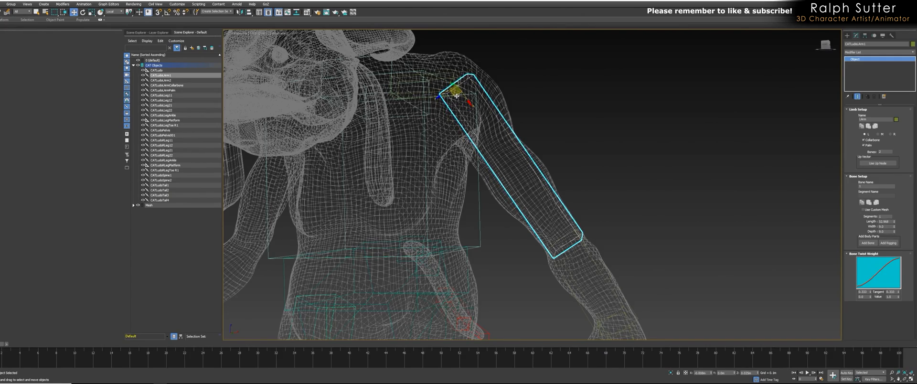
middle_click_drag(456, 97, 476, 110, "alt")
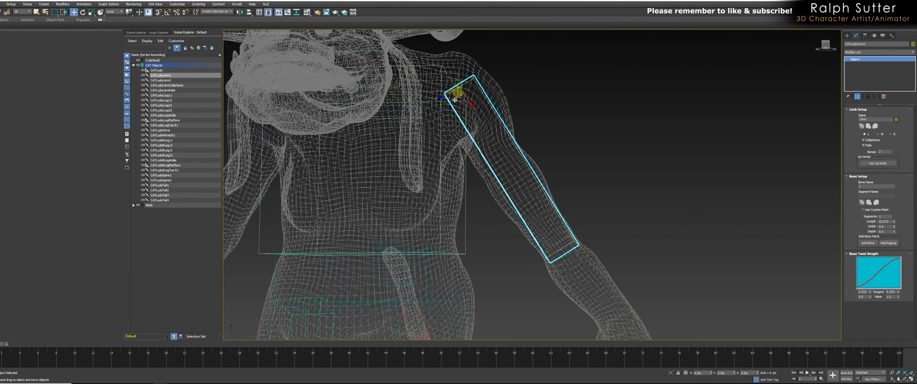
left_click_drag(456, 98, 455, 96)
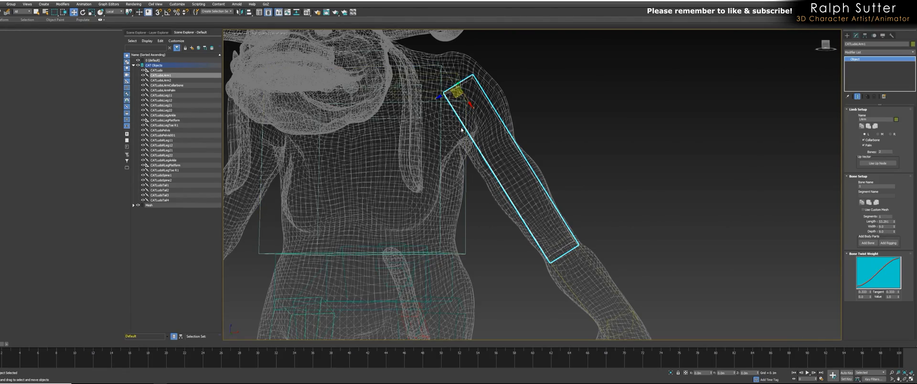
Adjust the upper arm bone's base within the shoulder from the side and front to match the arm's depth.
middle_click_drag(471, 120, 426, 128, "alt")
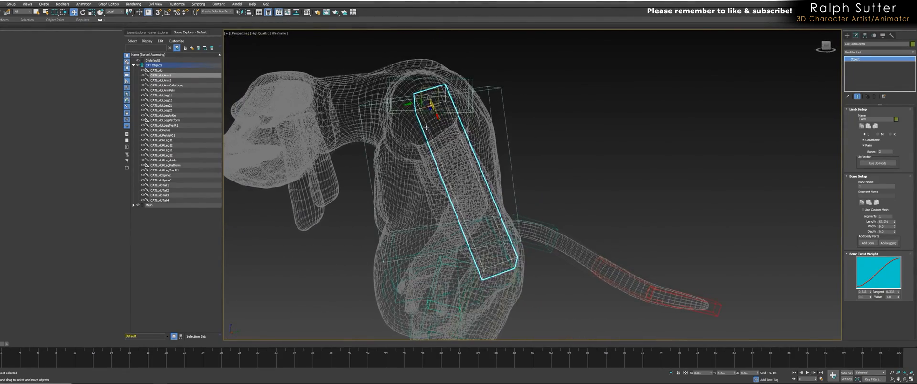
left_click_drag(411, 104, 443, 121)
key("F3")
scroll(443, 121, "up", 3)
middle_click_drag(443, 121, 486, 83, "alt")
left_click_drag(455, 75, 458, 77)
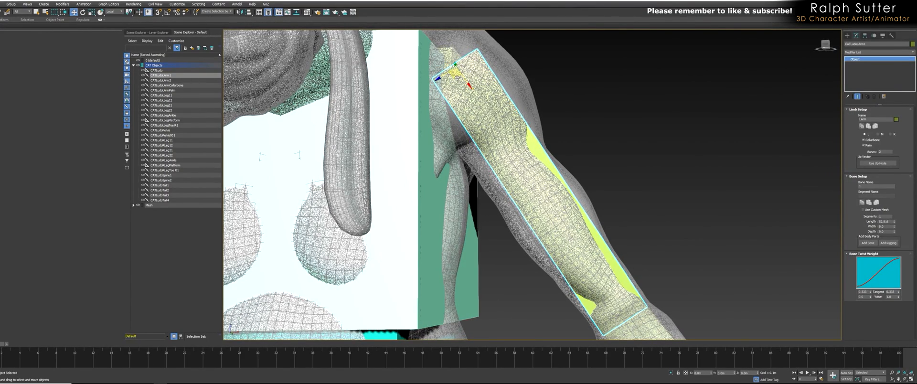
scroll(459, 82, "down", 2)
scroll(468, 116, "down", 4)
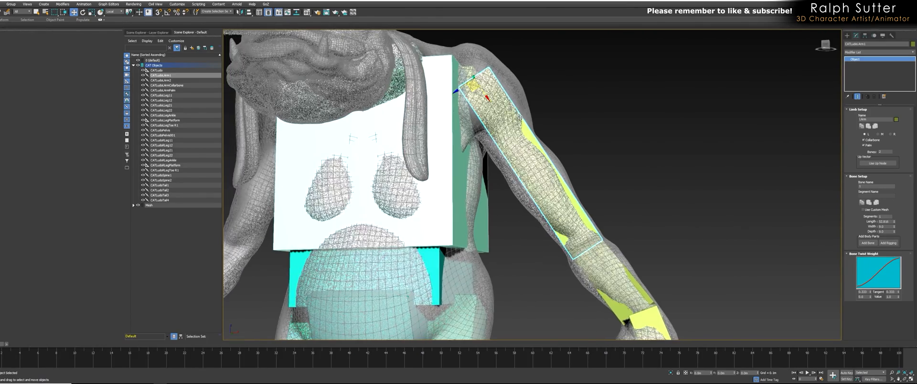
scroll(555, 151, "up", 3)
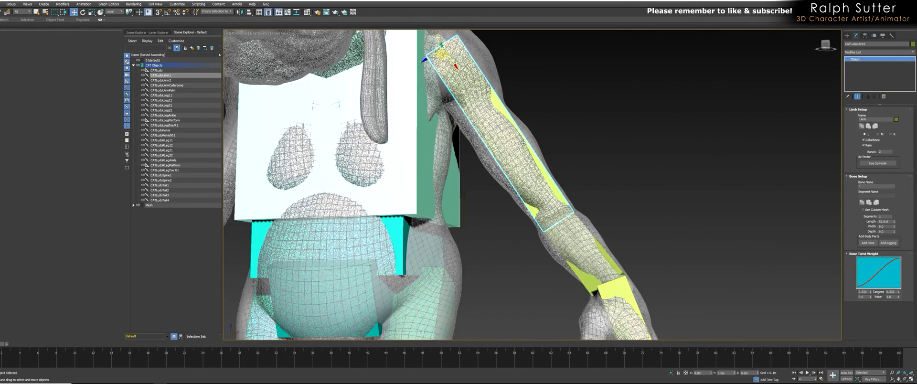
scroll(474, 56, "down", 3)
middle_click_drag(503, 75, 495, 116, "alt")
Move the left collarbone's base forward and down into the chest so the bone runs from the upper torso to the shoulder.
left_click(492, 107)
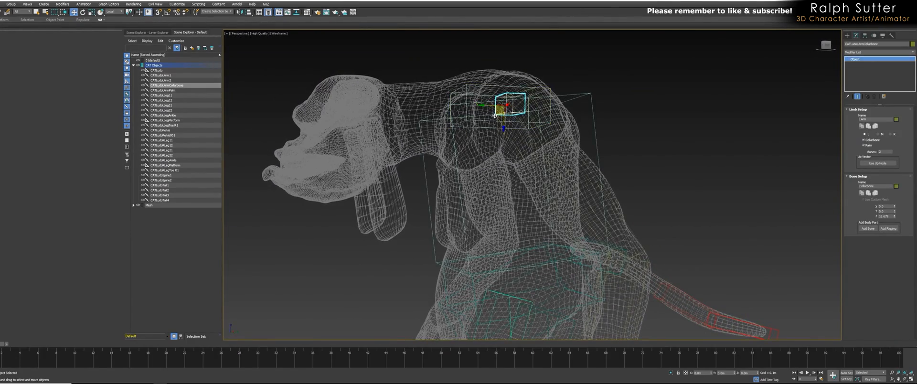
left_click_drag(495, 116, 442, 173)
mouse_move(442, 173)
middle_mouse_down("alt")
mouse_move(485, 163)
mouse_move(487, 152)
mouse_move(440, 182)
middle_mouse_up("alt")
scroll(452, 177, "up", 5)
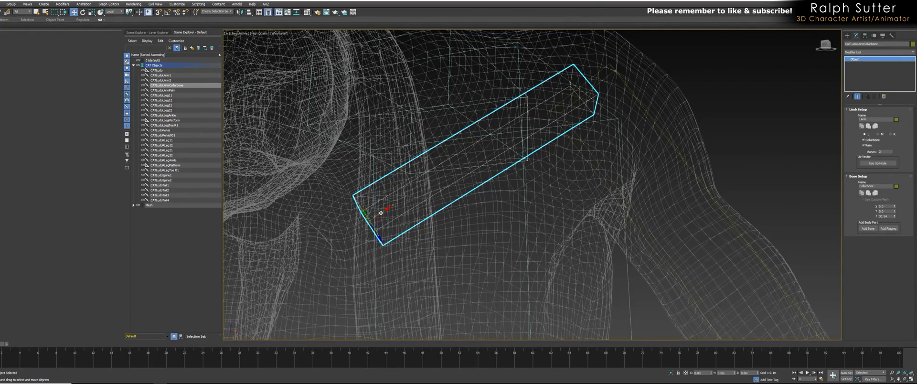
left_click_drag(385, 212, 379, 207)
middle_click_drag(379, 206, 362, 218, "alt")
left_click_drag(359, 210, 374, 211)
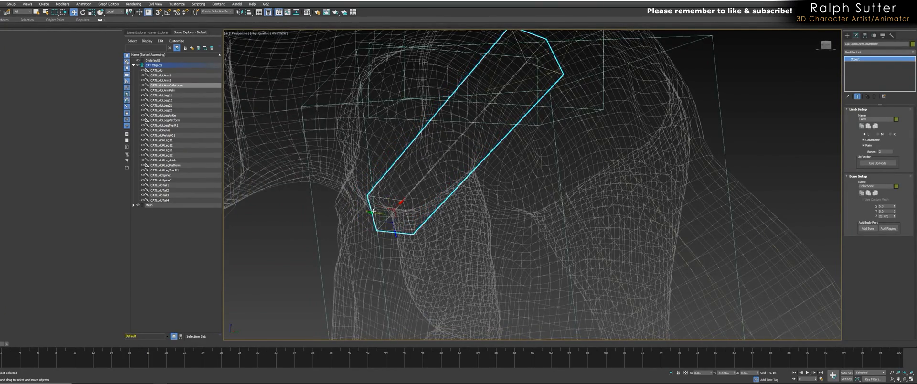
key("F3")
scroll(373, 212, "down", 5)
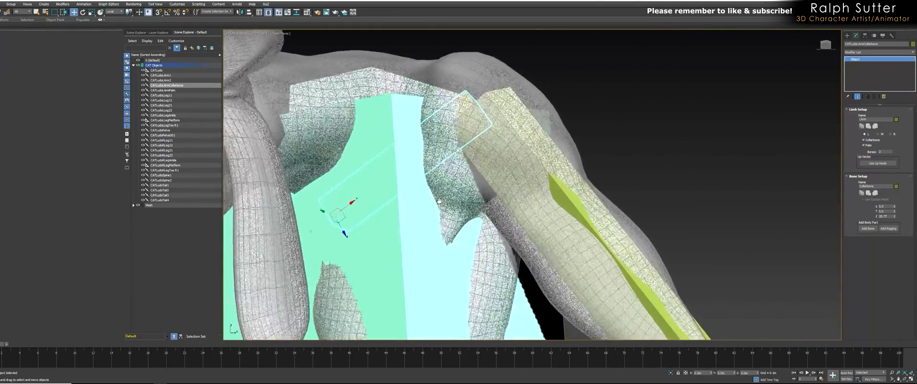
Check the fit of the left collarbone, upper arm and forearm bones from several angles in wireframe and shaded display.
key("F3")
scroll(506, 195, "down", 3)
mouse_move(496, 201)
middle_mouse_down("alt")
mouse_move(443, 215)
mouse_move(477, 203)
middle_mouse_up("alt")
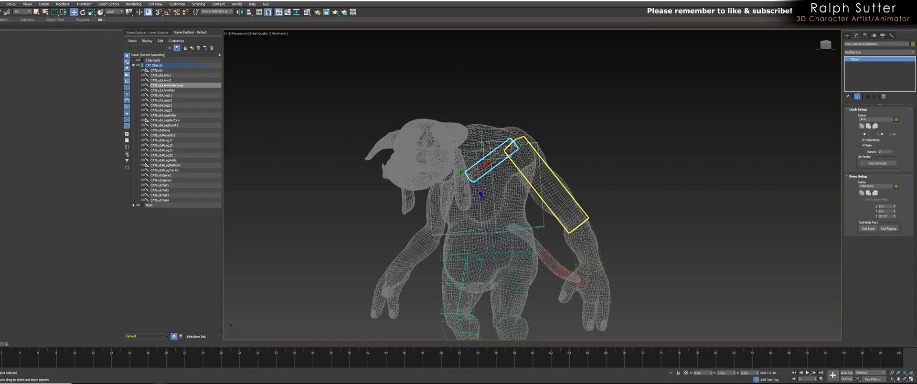
left_click(519, 169)
middle_click_drag(519, 169, 520, 184, "alt")
left_click(571, 220)
scroll(520, 184, "up", 5)
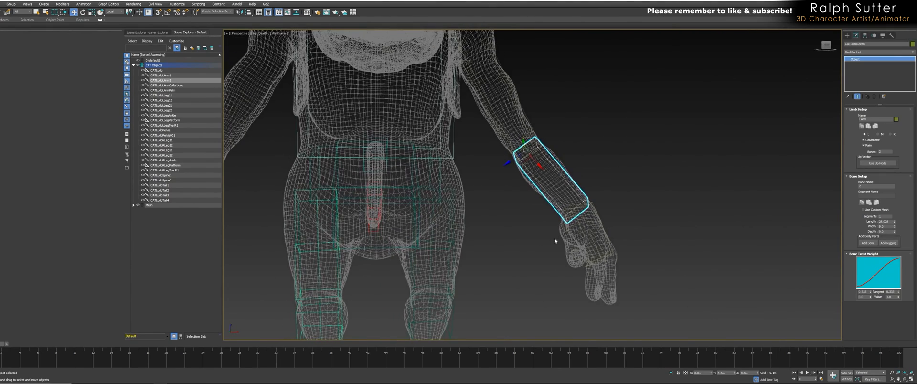
key("F3")
scroll(548, 219, "down", 5)
middle_click_drag(536, 205, 516, 178, "alt")
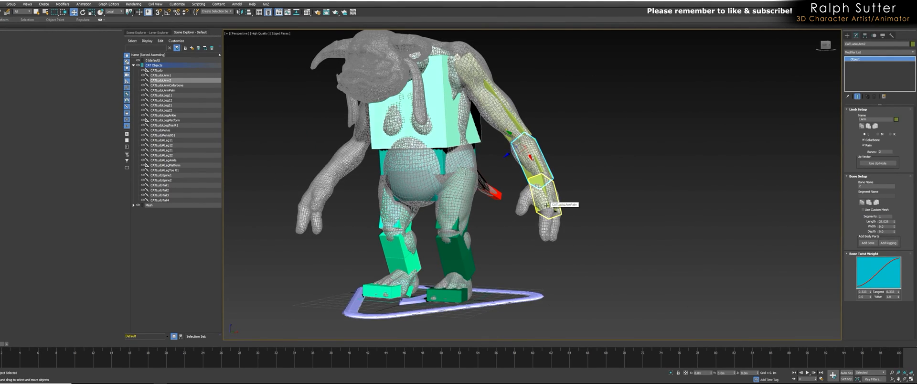
Rename the left palm bone by adding an L suffix to Palm.
left_click(548, 202)
scroll(532, 185, "up", 6)
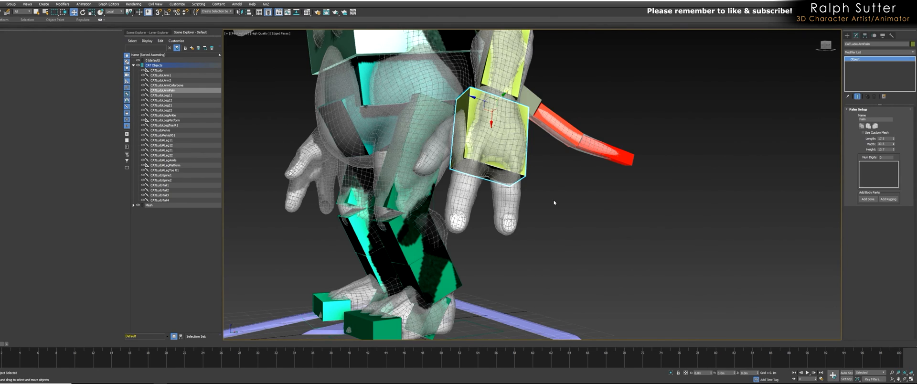
scroll(516, 189, "up", 4)
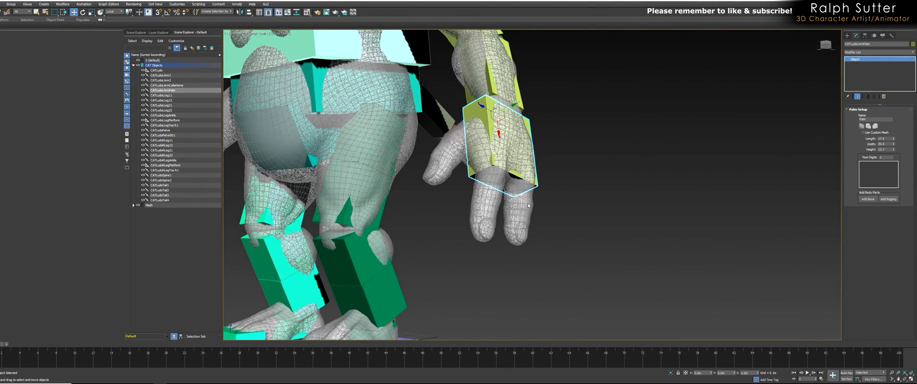
scroll(532, 192, "up", 1)
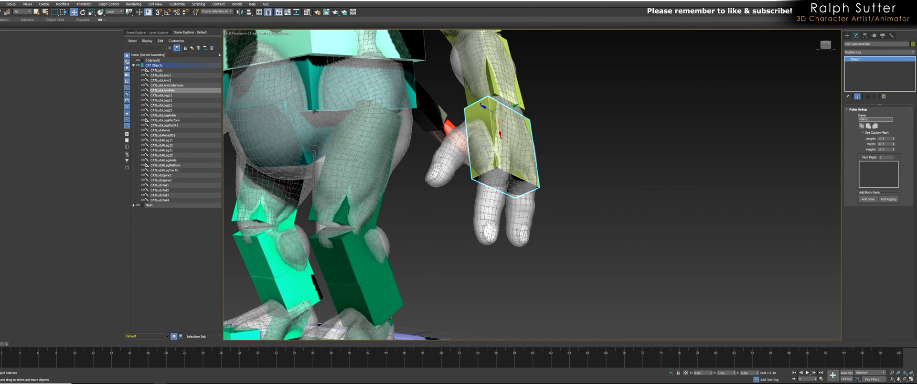
scroll(627, 193, "down", 2)
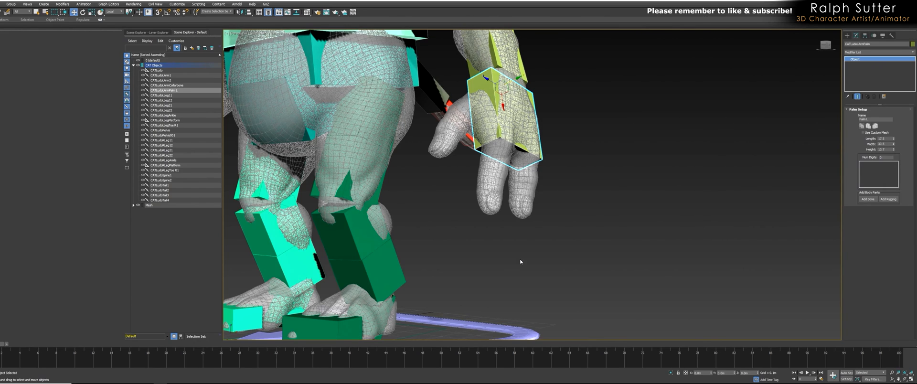
Correct the left toe bone's name so its side suffix is L instead of R.
middle_click_drag(457, 308, 432, 300, "alt")
left_click(430, 298)
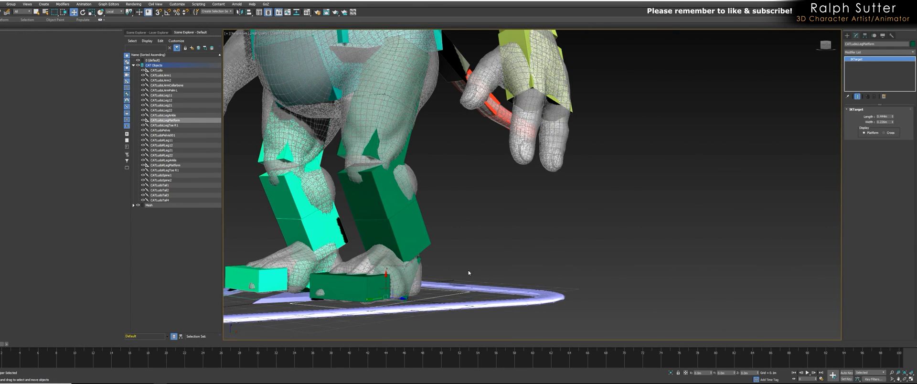
left_click(370, 291)
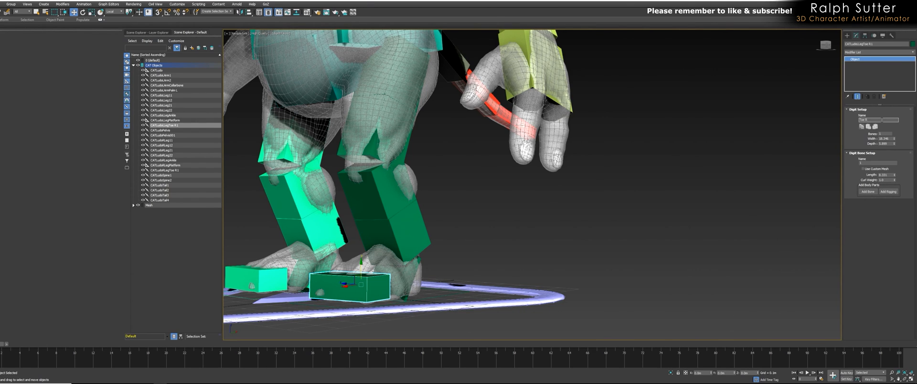
middle_click_drag(671, 159, 590, 171, "alt")
Add 3 digits to the left palm bone.
left_click(573, 141)
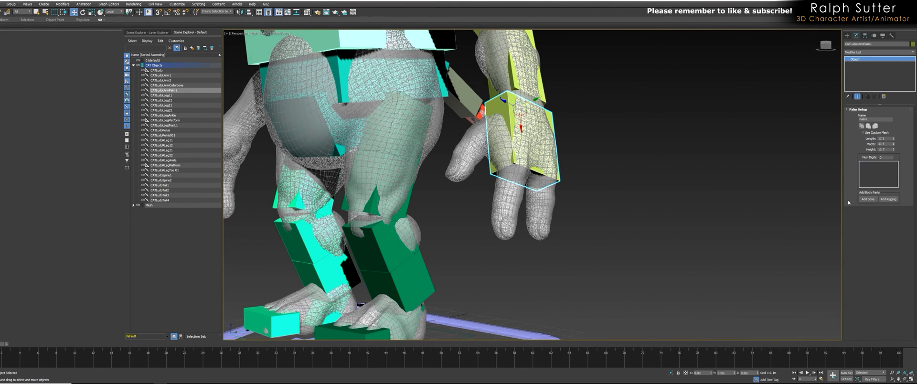
middle_click_drag(612, 171, 616, 176, "alt")
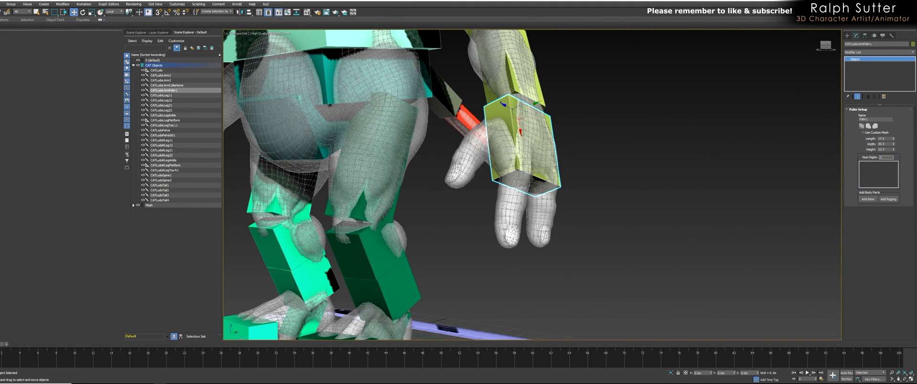
key("Return")
scroll(584, 179, "up", 3)
middle_click_drag(581, 177, 649, 176, "alt")
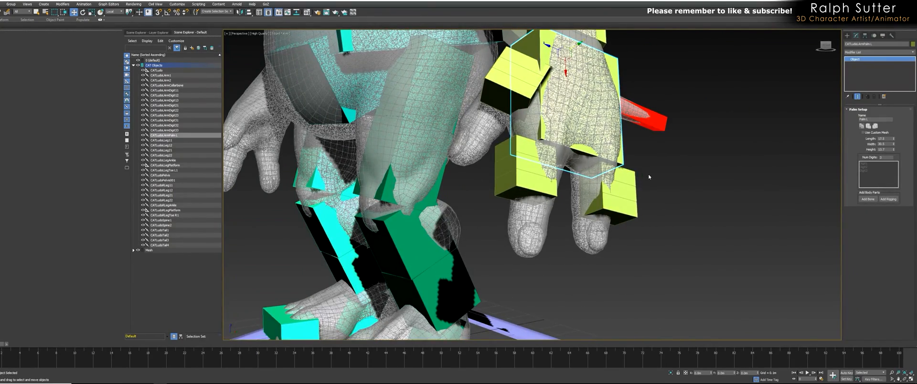
Move the left hand's entire second digit bone chain onto its matching finger in the mesh.
left_click(546, 170)
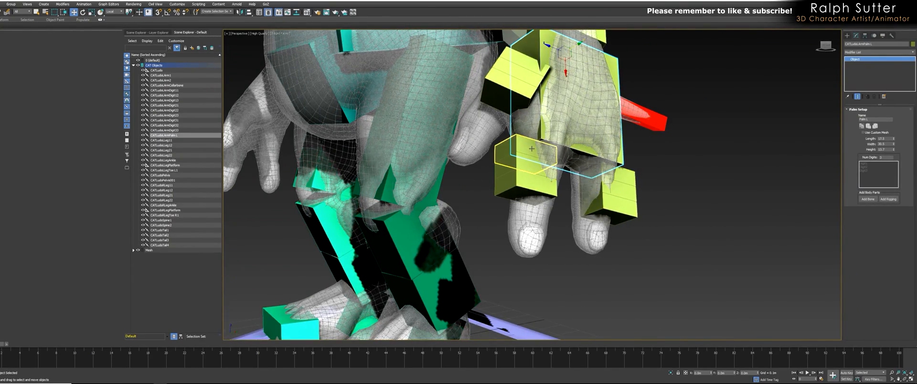
middle_click_drag(521, 98, 517, 57, "alt")
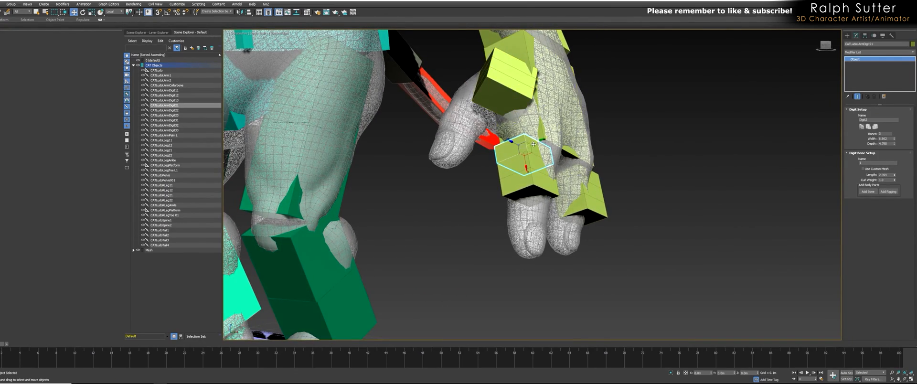
scroll(533, 144, "up", 1)
scroll(527, 154, "up", 2)
middle_click_drag(528, 157, 769, 163, "alt")
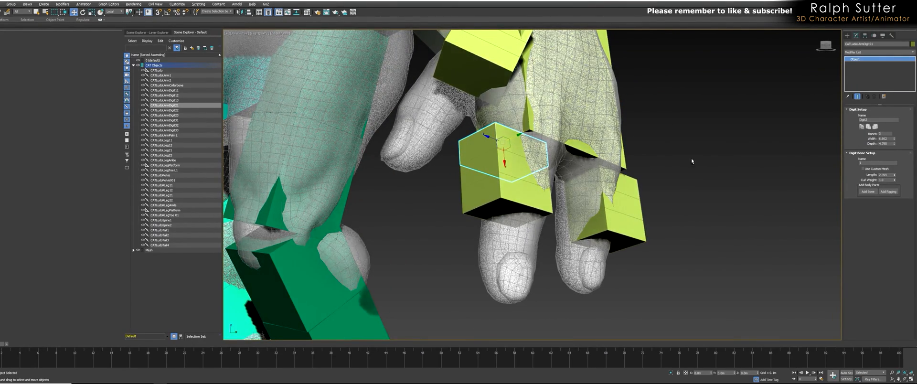
middle_click_drag(692, 159, 672, 159, "alt")
scroll(675, 157, "up", 3)
middle_click_drag(505, 169, 554, 171)
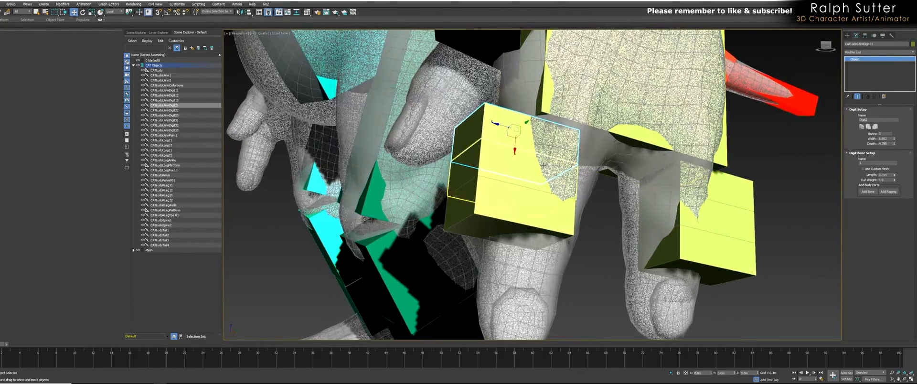
double_click(486, 131)
middle_click_drag(486, 131, 621, 156, "alt")
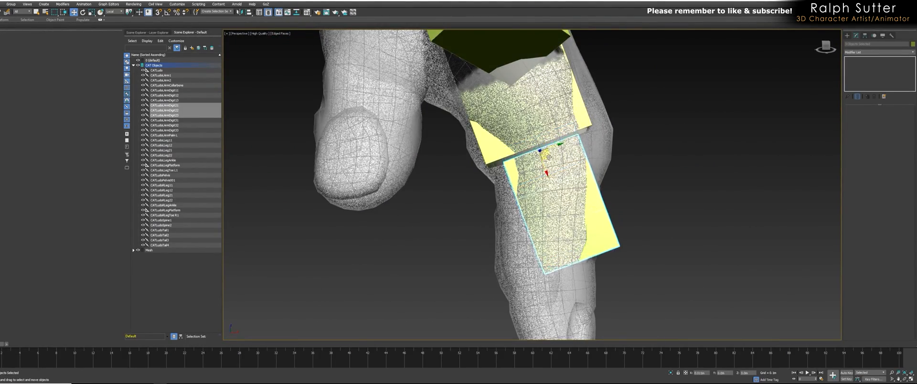
mouse_move(552, 158)
middle_mouse_down("alt")
mouse_move(497, 158)
mouse_move(567, 165)
middle_mouse_up("alt")
left_click_drag(599, 162, 591, 160)
mouse_move(597, 163)
middle_mouse_down("alt")
mouse_move(499, 193)
mouse_move(597, 165)
mouse_move(585, 165)
middle_mouse_up("alt")
Rotate the second digit's base bone so the chain follows the finger's direction from the front and side.
left_click(597, 166)
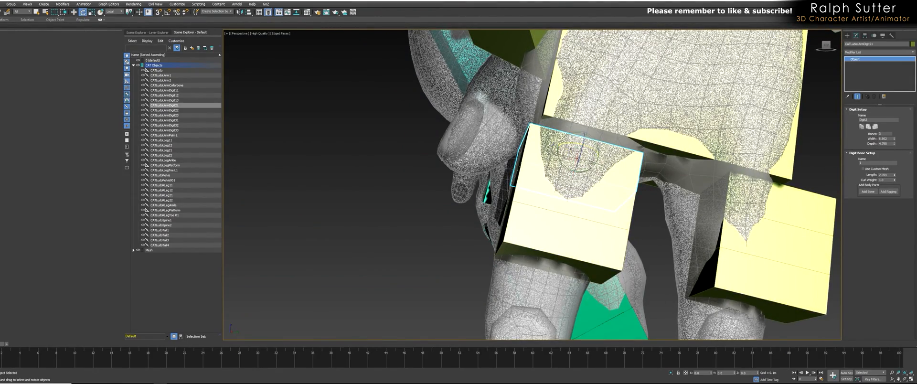
left_click_drag(571, 168, 559, 168)
middle_click_drag(559, 167, 552, 154, "alt")
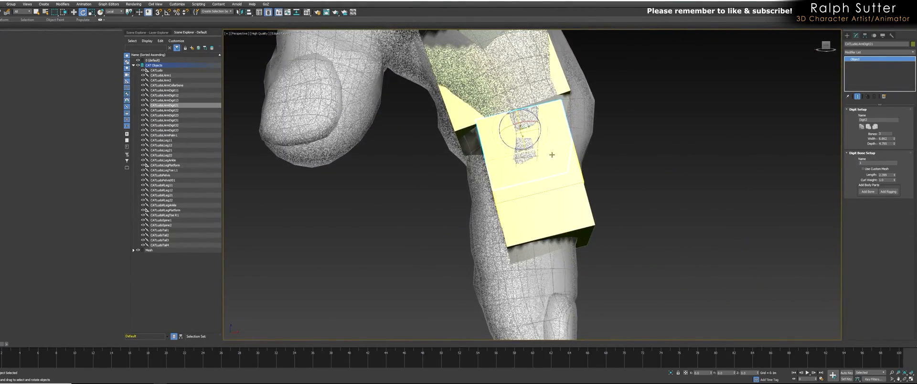
left_click_drag(536, 142, 527, 123)
middle_click_drag(544, 164, 502, 165, "alt")
scroll(501, 165, "down", 3)
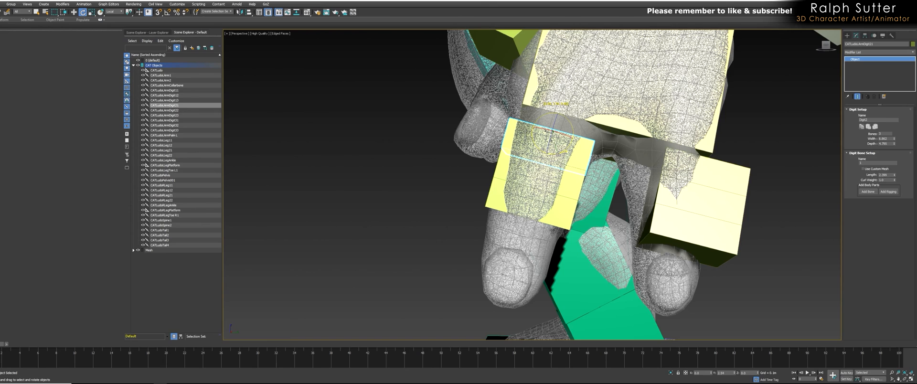
Nudge the whole second digit chain sideways to centre it on the finger.
double_click(574, 158)
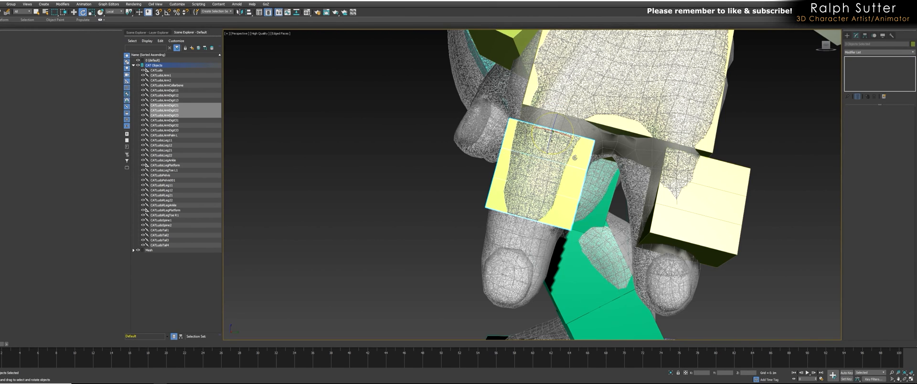
key("w")
left_click_drag(535, 131, 533, 130)
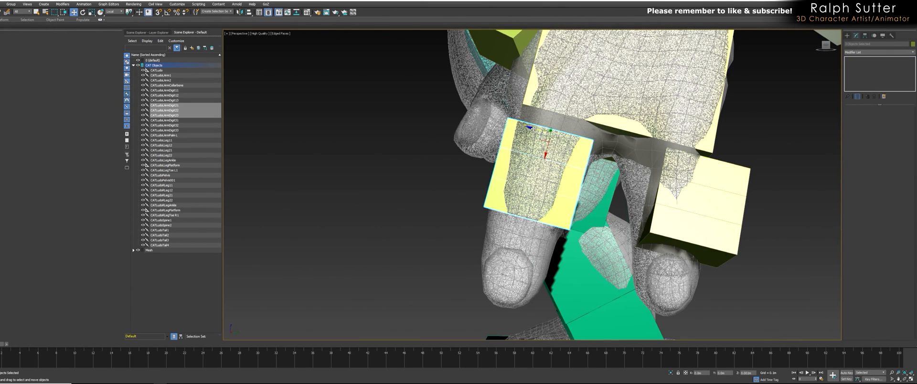
middle_click_drag(530, 128, 569, 137, "alt")
Move the second digit's tip bone down to the last finger joint and lengthen it to cover the fingertip.
left_click(557, 185)
middle_click_drag(556, 184, 562, 181, "alt")
left_click_drag(529, 180, 528, 237)
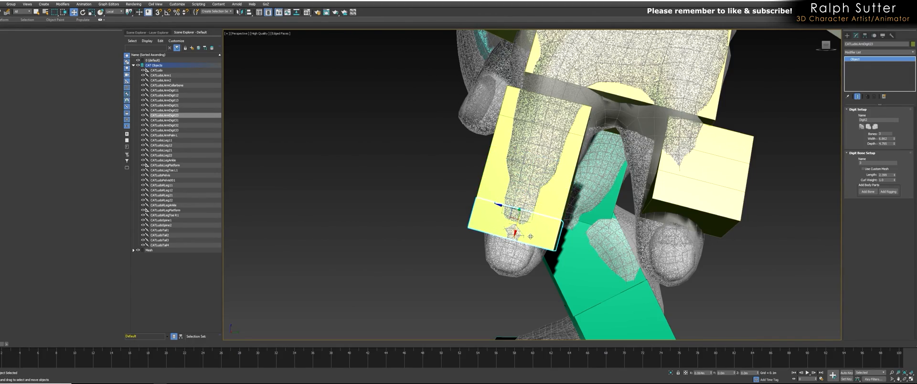
mouse_move(529, 237)
middle_mouse_down("alt")
mouse_move(496, 236)
mouse_move(466, 191)
mouse_move(635, 216)
mouse_move(600, 249)
mouse_move(583, 223)
middle_mouse_up("alt")
key("F3")
left_click_drag(529, 214, 739, 210)
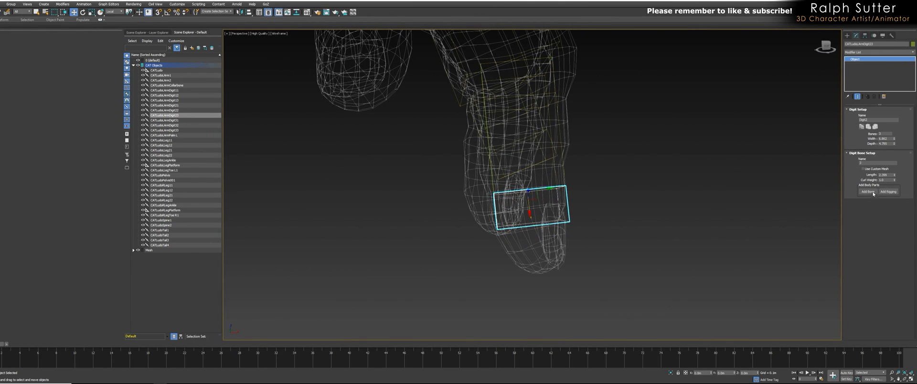
left_click_drag(895, 167, 897, 71)
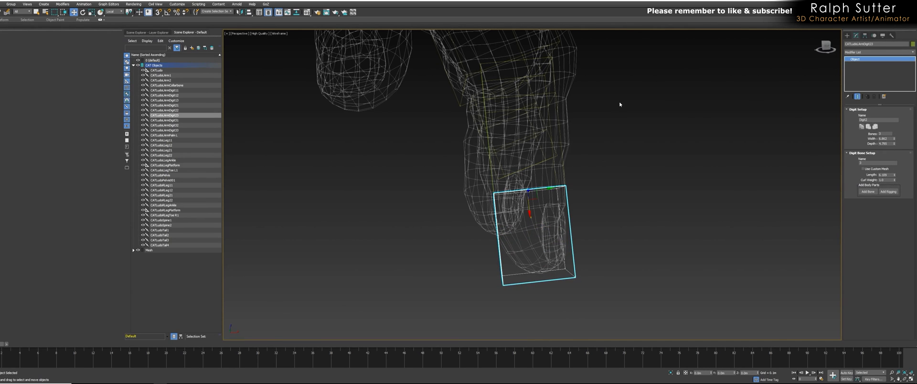
Move the second digit's middle bone down to the finger's middle joint, checking against the wireframe.
middle_click_drag(620, 104, 598, 137)
left_click(501, 143)
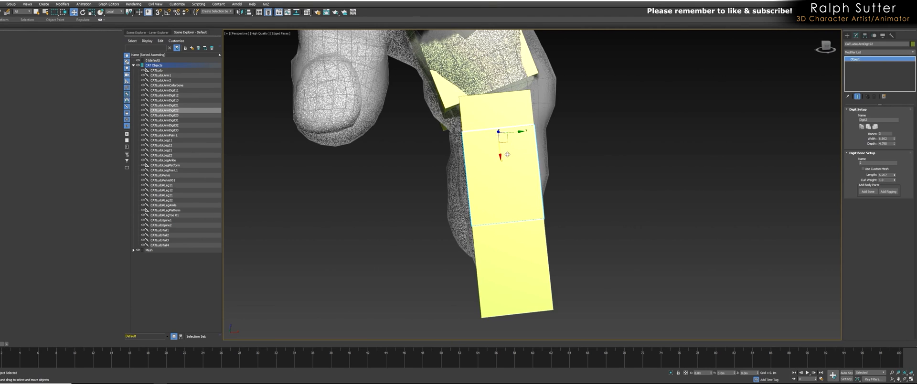
left_click_drag(501, 156, 501, 184)
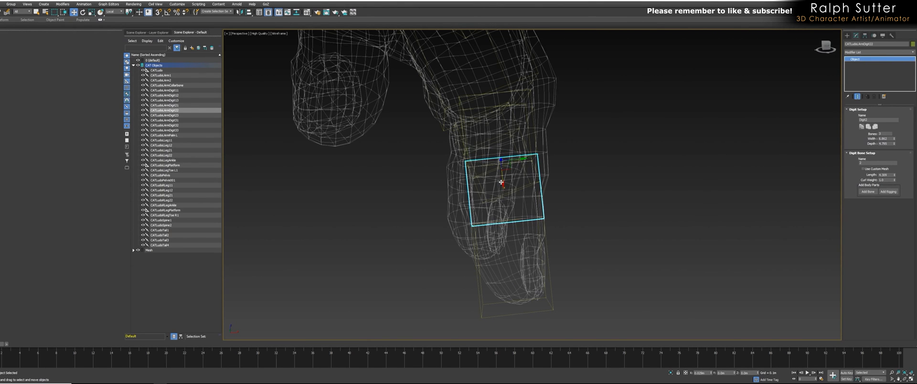
mouse_move(501, 183)
middle_mouse_down("alt")
mouse_move(479, 185)
mouse_move(451, 225)
mouse_move(475, 174)
mouse_move(505, 177)
middle_mouse_up("alt")
left_click_drag(519, 157, 520, 157)
mouse_move(586, 163)
middle_mouse_down()
mouse_move(454, 153)
mouse_move(554, 158)
mouse_move(510, 162)
mouse_move(476, 199)
middle_mouse_up()
Offset the second digit's base, middle and tip bones in depth so the chain follows the finger's side profile.
key("F3")
scroll(553, 161, "down", 3)
scroll(477, 199, "up", 3)
left_click(466, 175)
middle_click_drag(466, 175, 509, 175, "alt")
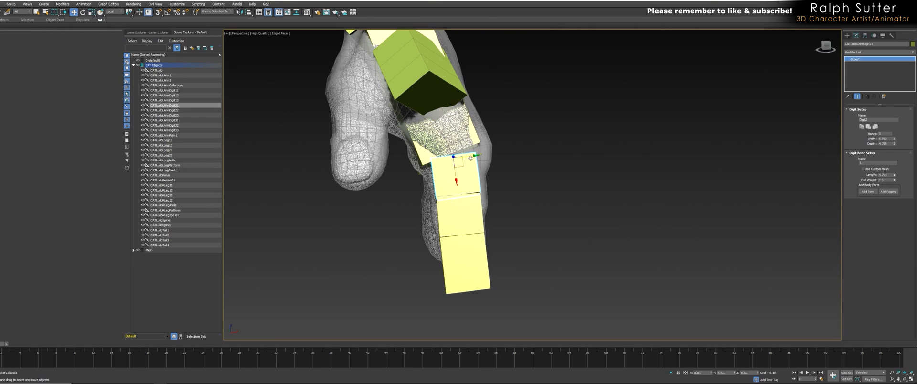
left_click_drag(472, 157, 474, 155)
left_click(464, 206)
left_click_drag(469, 197, 474, 195)
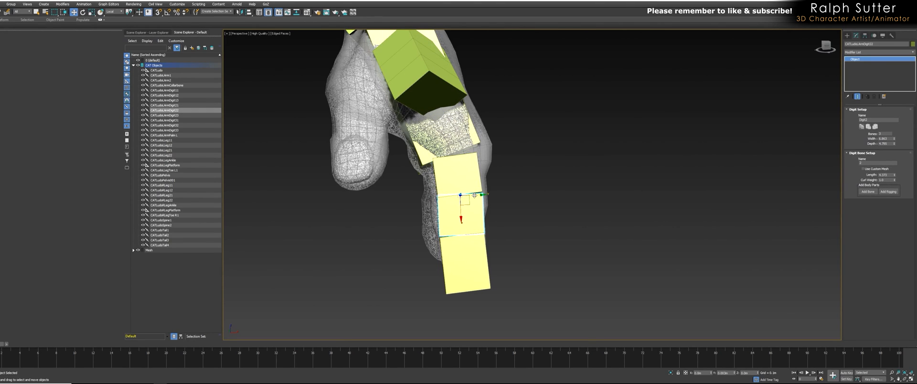
left_click(475, 251)
left_click_drag(481, 235, 478, 234)
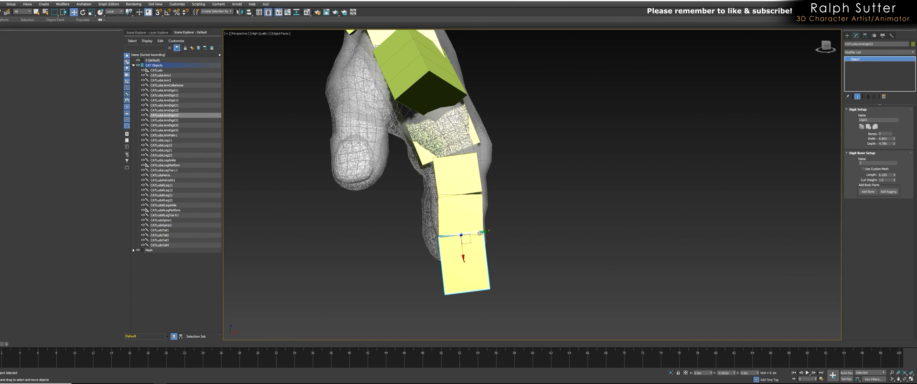
Copy the second digit's settings and paste them onto the third digit of the left palm.
left_click(453, 171)
middle_click_drag(452, 171, 486, 162, "alt")
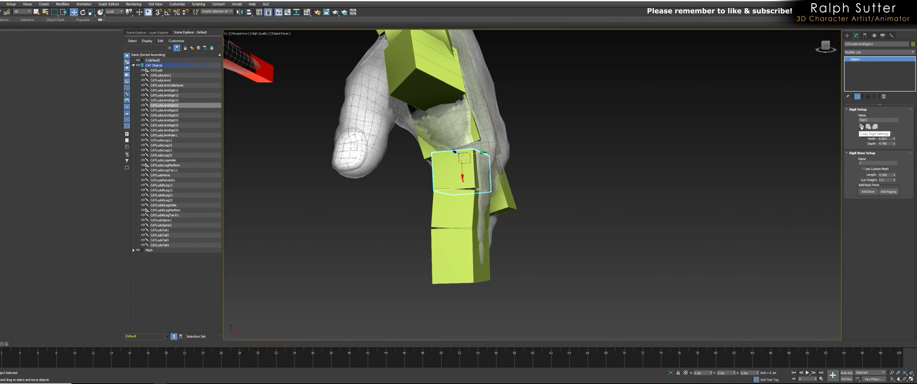
middle_click_drag(693, 167, 643, 170, "alt")
left_click(686, 147)
middle_click_drag(686, 147, 599, 243, "alt")
scroll(574, 158, "up", 5)
scroll(613, 222, "down", 5)
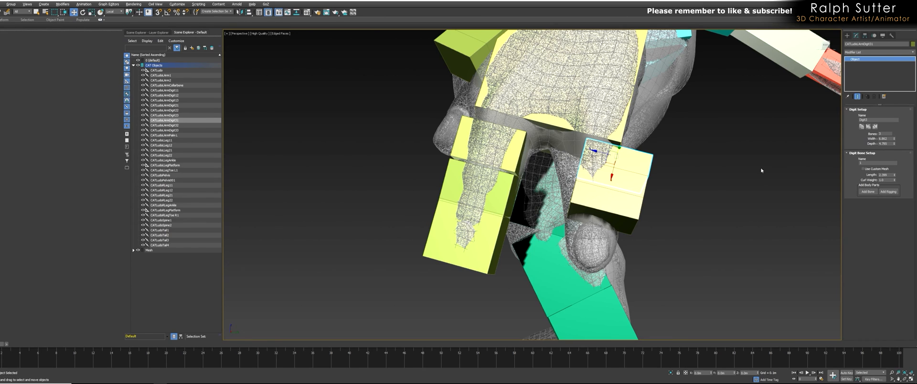
left_click(870, 126)
Rotate the third digit's base bone to align the chain with the outer finger.
middle_click_drag(816, 162, 681, 202, "alt")
middle_click_drag(637, 185, 655, 203, "alt")
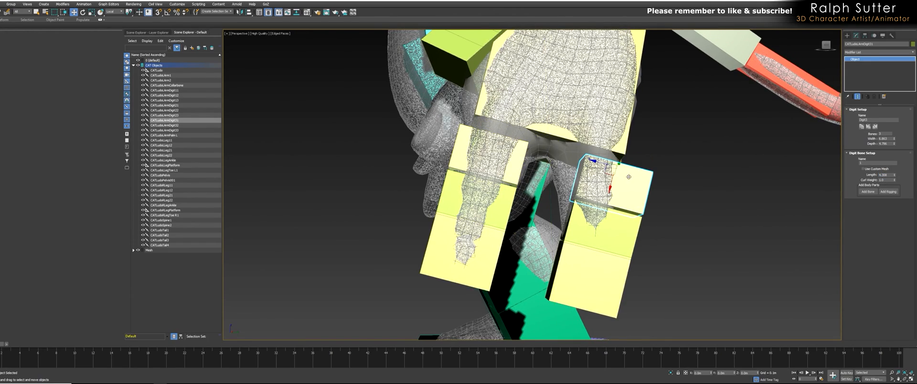
middle_click_drag(629, 177, 569, 187)
key("e")
left_click_drag(579, 185, 589, 185)
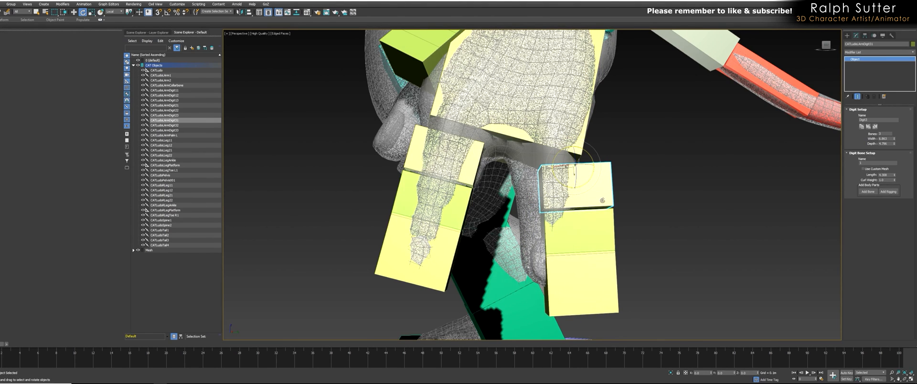
Move the whole third digit chain to the outer finger's knuckle and adjust its depth inside the finger.
double_click(602, 200)
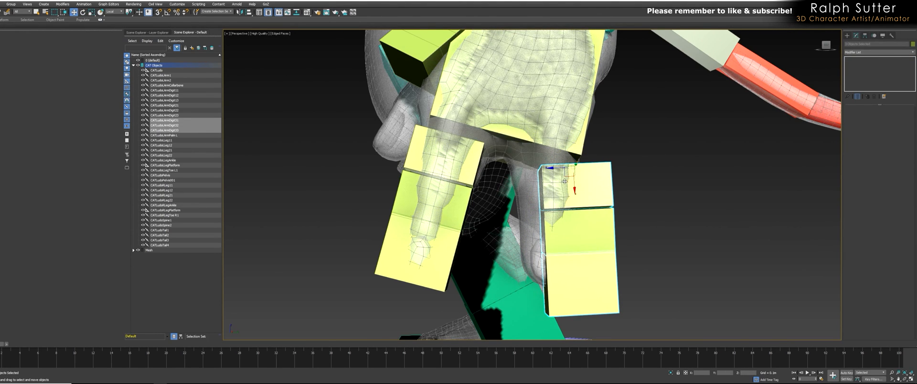
left_click_drag(568, 177, 535, 161)
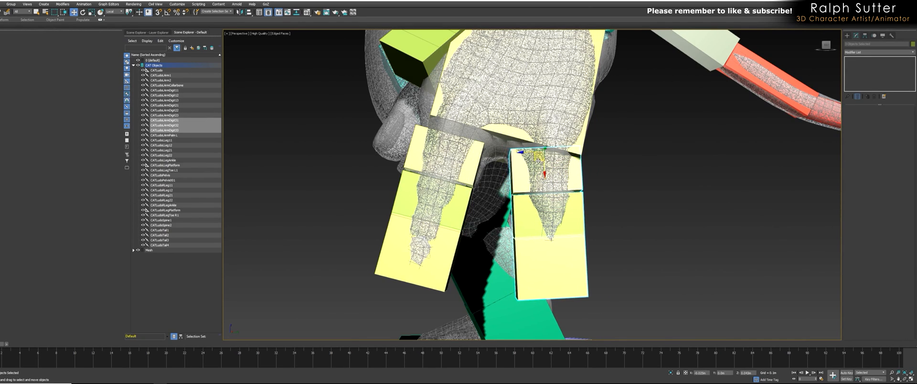
middle_click_drag(540, 163, 488, 174, "alt")
left_click_drag(556, 151, 550, 152)
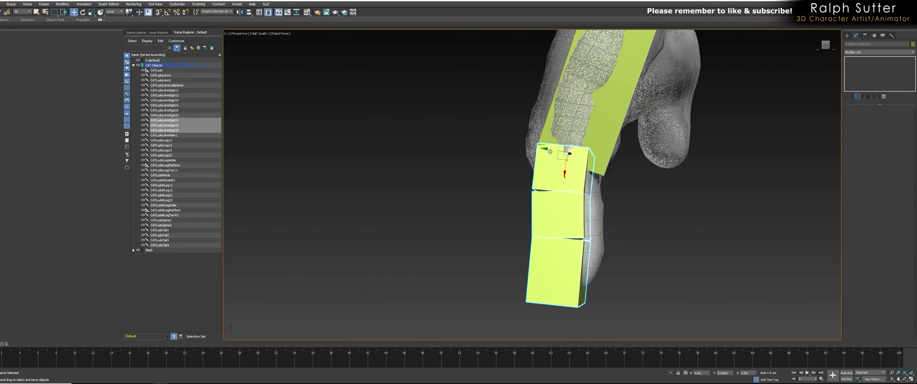
middle_click_drag(548, 152, 660, 182, "alt")
scroll(633, 191, "up", 3)
middle_click_drag(586, 140, 550, 163, "alt")
key("F3")
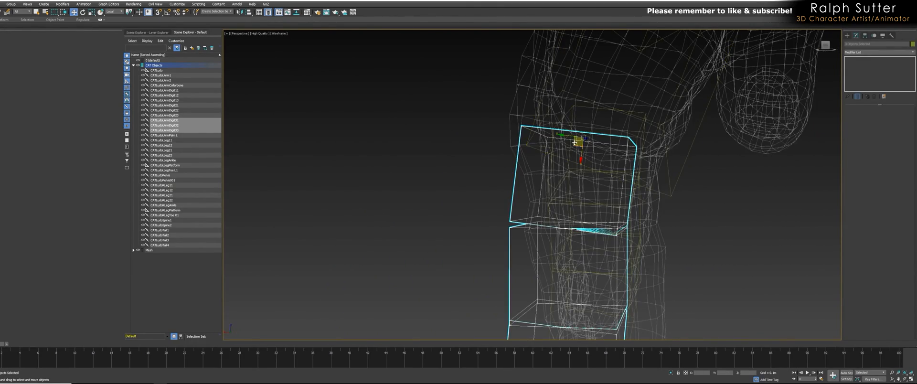
left_click_drag(574, 145, 575, 150)
Tilt the third digit's base bone to match the outer finger in wireframe view.
middle_click_drag(576, 151, 509, 172, "alt")
left_click(509, 171)
key("e")
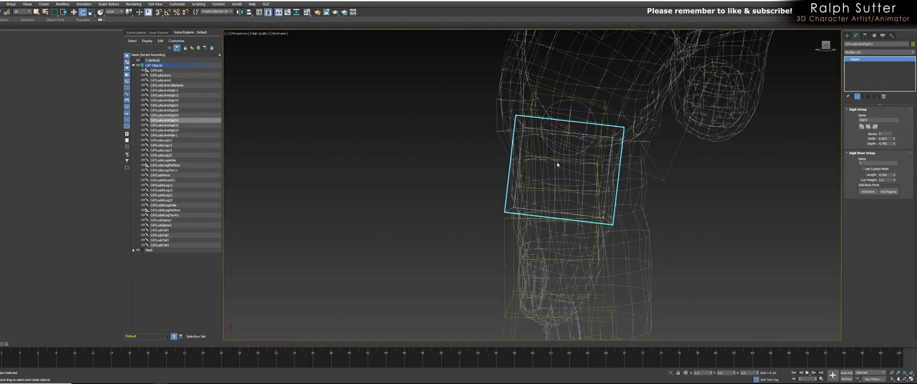
left_click_drag(577, 146, 578, 152)
mouse_move(578, 151)
middle_mouse_down("alt")
mouse_move(577, 161)
mouse_move(535, 148)
middle_mouse_up("alt")
Fine-tune the third digit base bone's rotation and check its alignment with the finger from several angles.
key("F3")
key("F3")
middle_click_drag(592, 177, 574, 175, "alt")
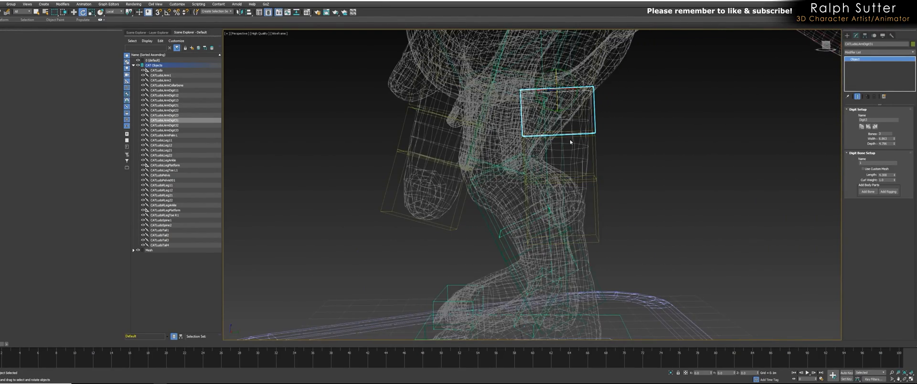
left_click_drag(565, 109, 564, 108)
middle_click_drag(571, 121, 570, 102, "alt")
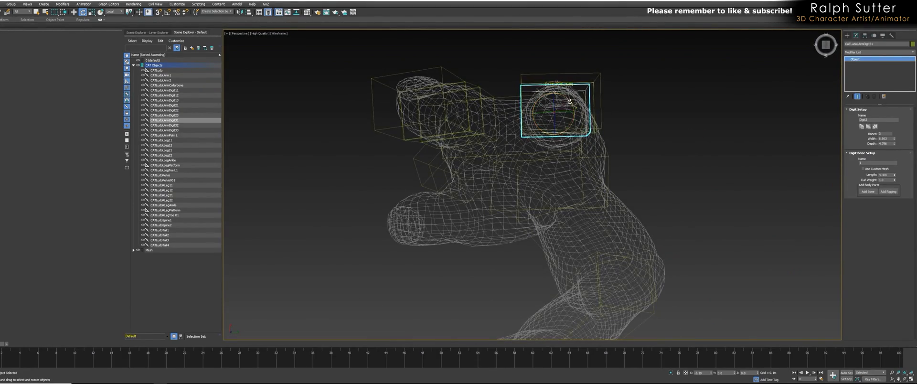
mouse_move(570, 103)
middle_mouse_down("alt")
mouse_move(512, 158)
mouse_move(520, 166)
mouse_move(565, 133)
mouse_move(541, 147)
mouse_move(548, 138)
mouse_move(567, 142)
middle_mouse_up("alt")
key("F3")
scroll(619, 150, "up", 4)
scroll(619, 150, "down", 5)
key("F3")
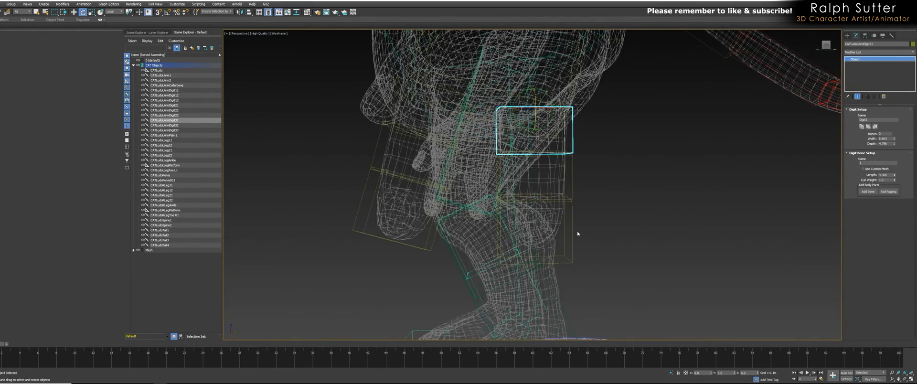
Move the third digit's tip bone slightly up to the outer finger's last joint.
left_click(570, 230)
mouse_move(570, 230)
middle_mouse_down("alt")
mouse_move(600, 219)
mouse_move(564, 218)
middle_mouse_up("alt")
key("w")
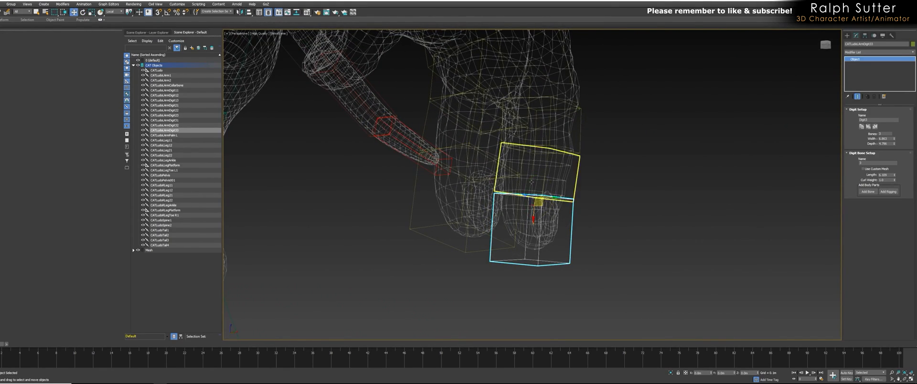
left_click_drag(534, 218, 534, 212)
middle_click_drag(534, 210, 551, 192, "alt")
Nudge the third digit's middle bone to the finger's middle joint and check the base bone's fit.
left_click(564, 187)
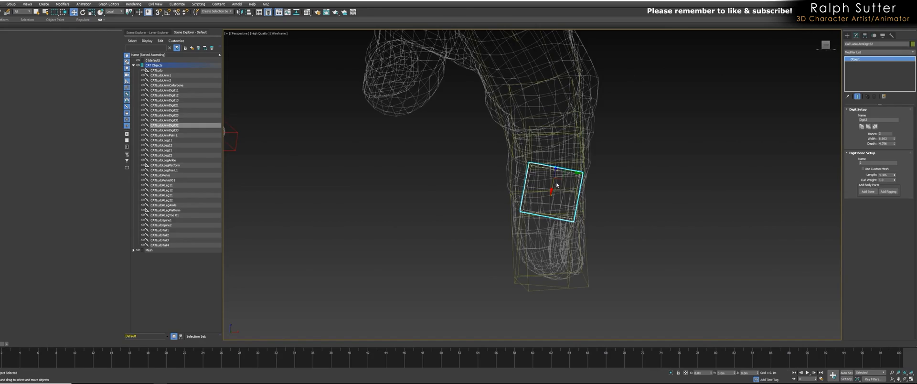
left_click_drag(573, 174, 572, 171)
middle_click_drag(591, 185, 492, 190, "alt")
left_click(603, 143)
middle_click_drag(603, 144, 667, 185, "alt")
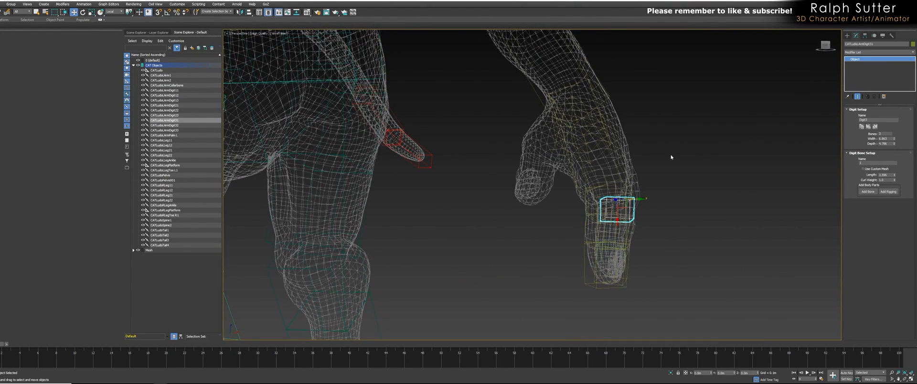
Return to the shaded view and rotate the first digit's base bone to follow the thumb's direction.
key("F3")
mouse_move(647, 143)
middle_mouse_down("alt")
mouse_move(640, 183)
mouse_move(613, 202)
middle_mouse_up("alt")
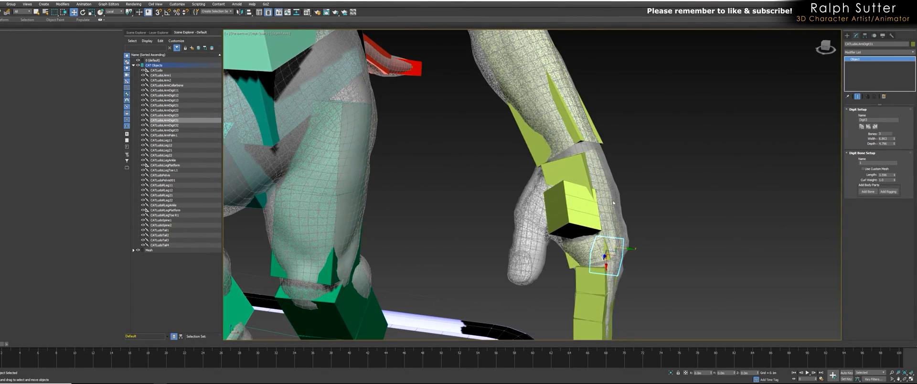
left_click(566, 187)
middle_click_drag(566, 186, 607, 188, "alt")
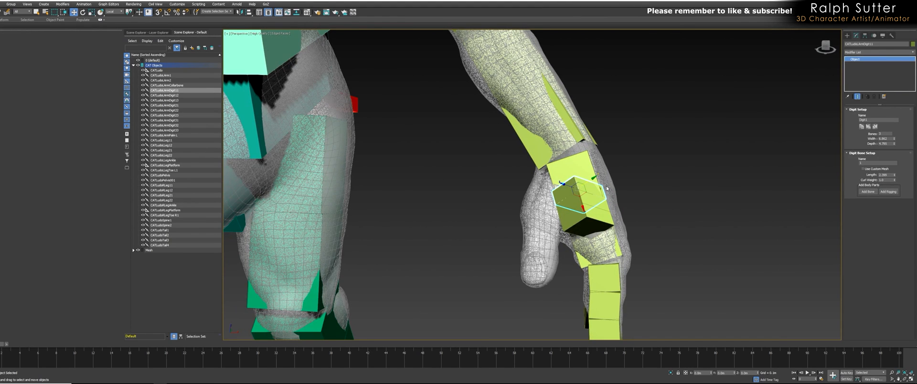
left_click_drag(586, 181, 554, 186)
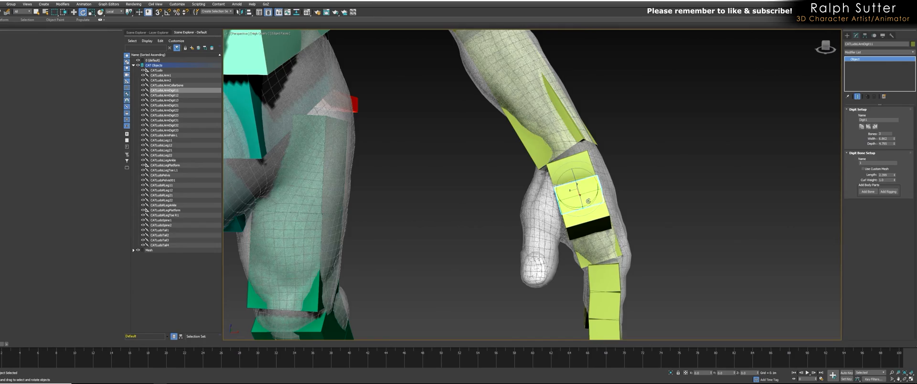
left_click_drag(589, 202, 580, 211)
mouse_move(609, 213)
middle_mouse_down("alt")
mouse_move(561, 211)
mouse_move(633, 202)
mouse_move(595, 213)
middle_mouse_up("alt")
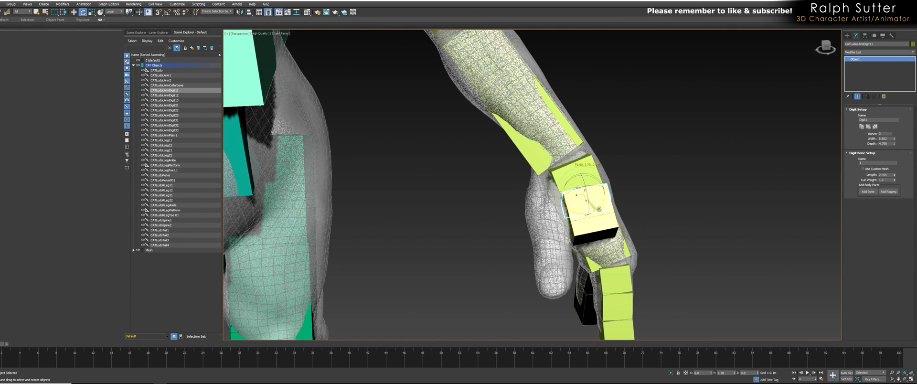
Select the whole first digit chain and move it sideways out of the palm onto the thumb mesh.
key("w")
double_click(577, 196)
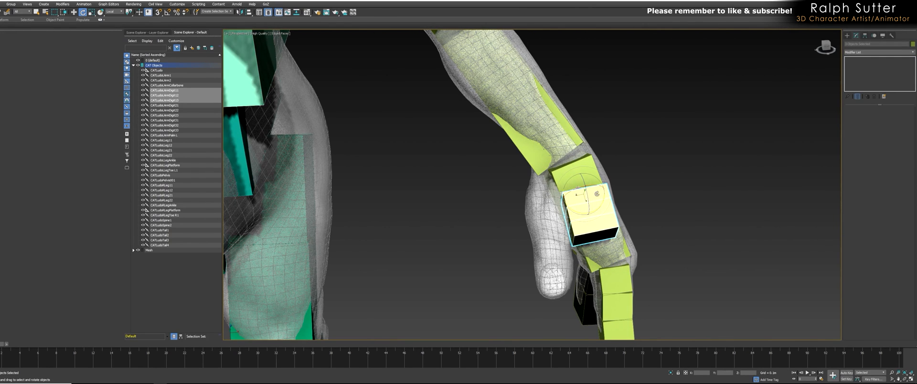
left_click_drag(577, 196, 564, 197)
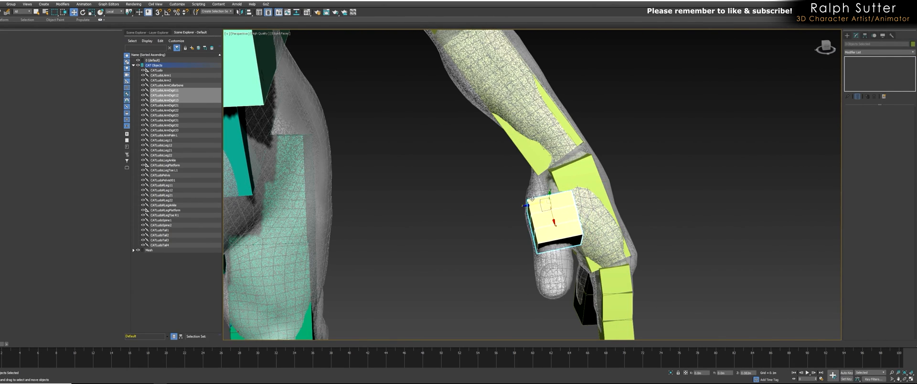
middle_click_drag(534, 206, 542, 214, "alt")
scroll(547, 215, "up", 5)
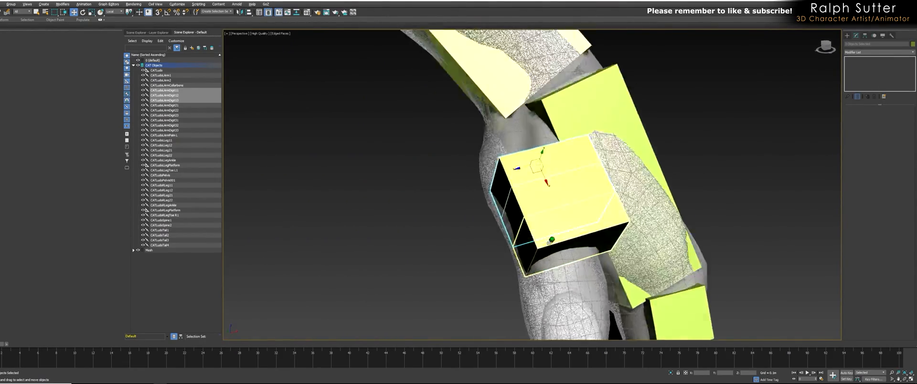
middle_click_drag(559, 151, 553, 232, "alt")
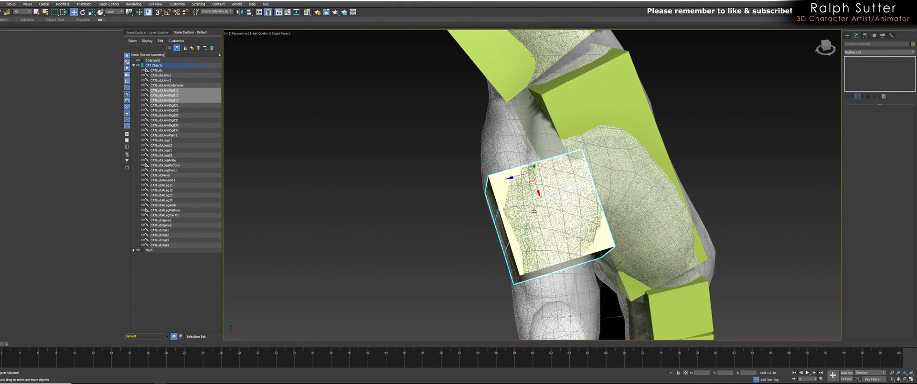
middle_click_drag(528, 182, 548, 184, "alt")
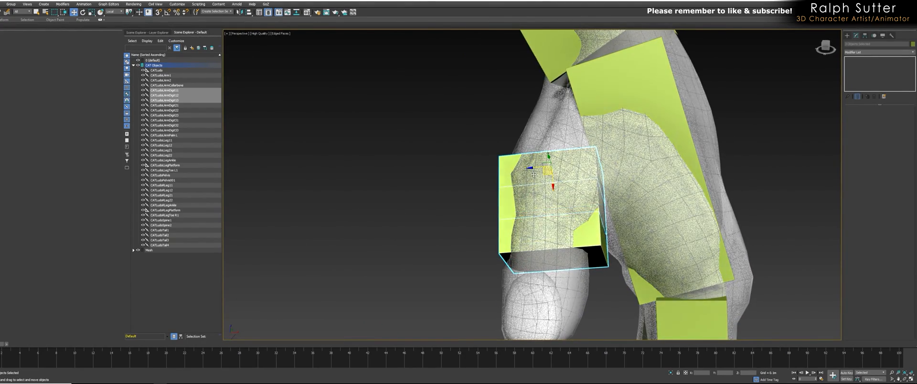
Tilt the thumb's base bone slightly and shift the whole thumb chain to center it on the thumb.
left_click(534, 175)
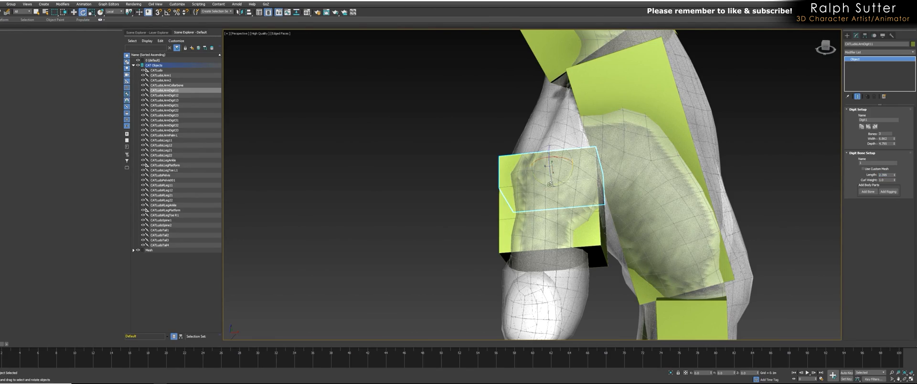
left_click_drag(563, 180, 561, 185)
middle_click_drag(552, 220, 541, 160, "alt")
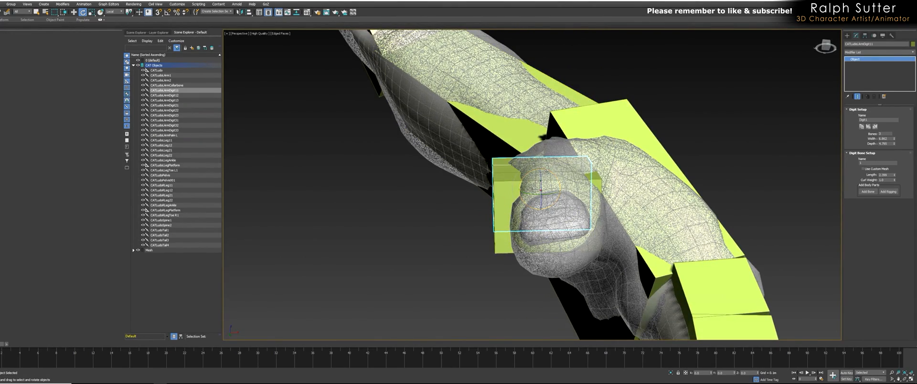
middle_click_drag(549, 175, 553, 143, "alt")
double_click(562, 116)
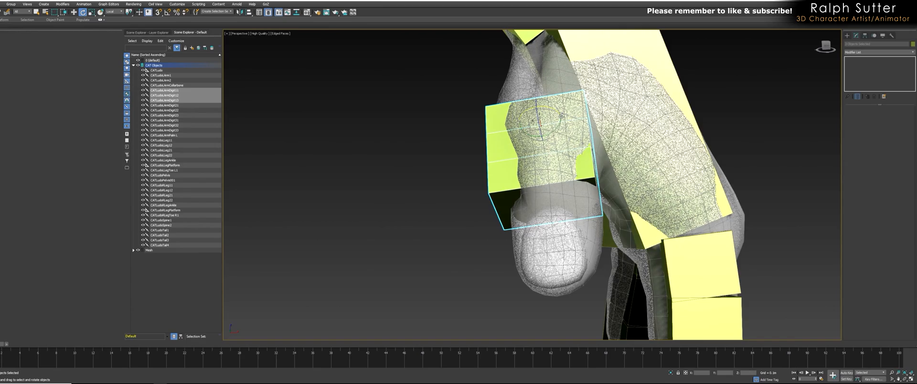
left_click_drag(533, 117, 522, 123)
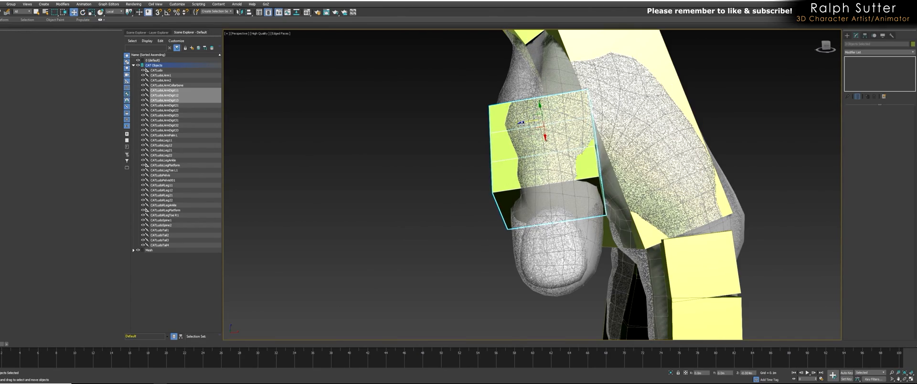
middle_click_drag(536, 152, 543, 193, "alt")
Move the thumb's tip bone down along the thumb toward its last joint.
left_click(521, 188)
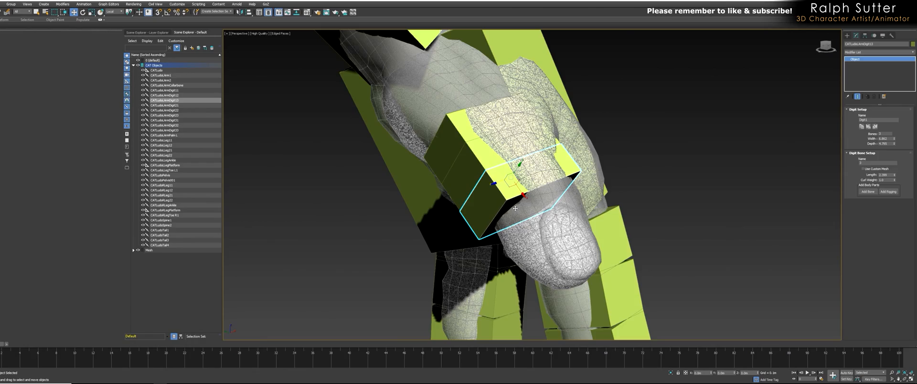
left_click_drag(523, 195, 521, 225)
key("z")
middle_click_drag(521, 228, 522, 245, "alt")
Rotate the thumb's base bone a little and nudge the whole thumb chain to stay centered on the mesh.
left_click(570, 107)
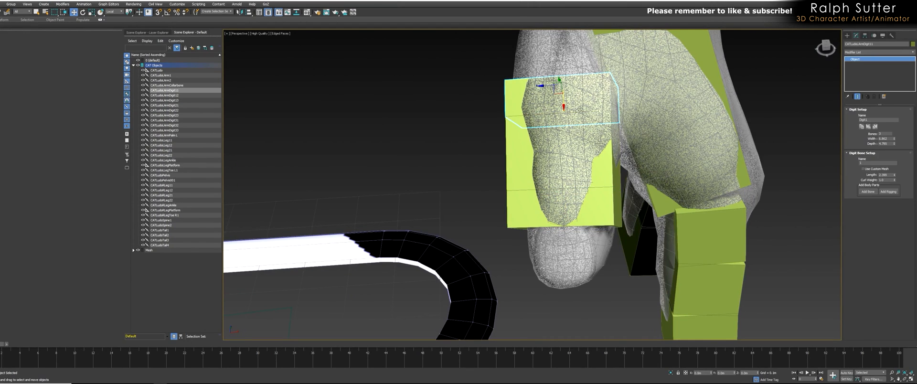
key("e")
left_click_drag(572, 104, 572, 103)
double_click(537, 110)
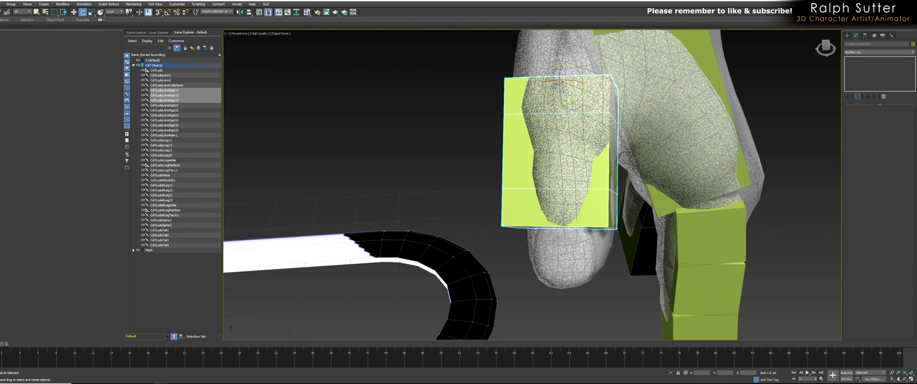
key("w")
left_click_drag(547, 86, 546, 85)
middle_click_drag(546, 85, 519, 136, "alt")
Move the thumb's tip bone slightly outward and increase its length past the end of the thumb.
left_click(572, 236)
middle_click_drag(571, 235, 597, 215, "alt")
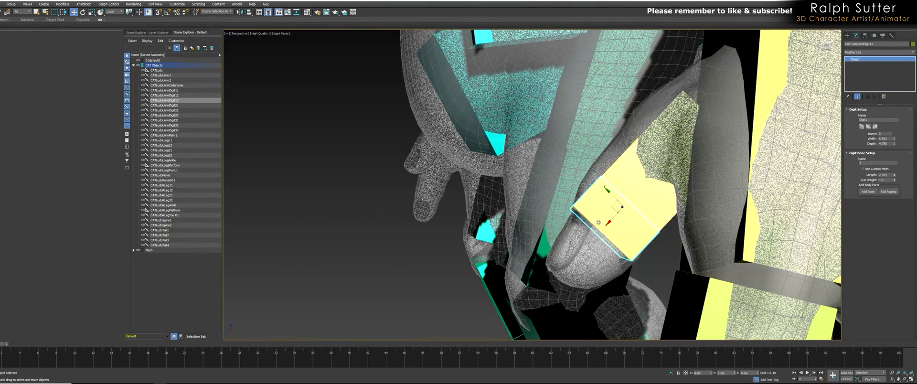
left_click_drag(609, 222, 605, 229)
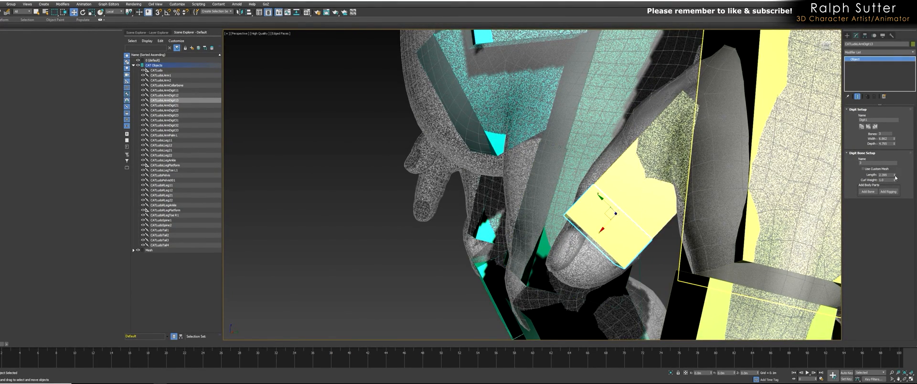
left_click_drag(895, 175, 895, 136)
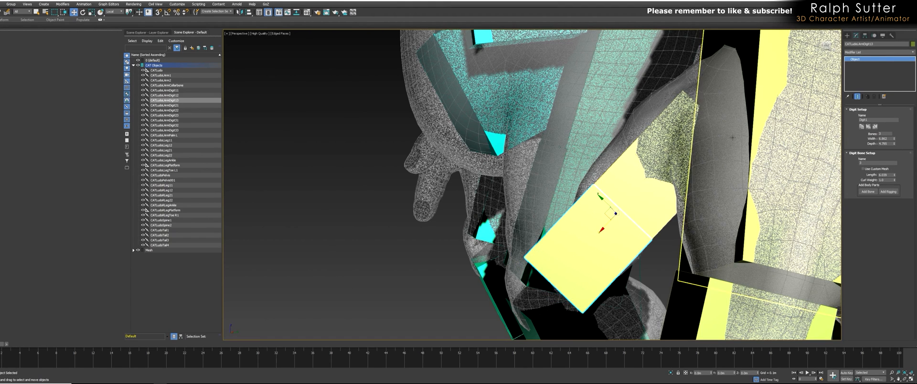
Reposition the thumb's base bone so that the chain spans the thumb from the wrist.
middle_click_drag(621, 182, 661, 148, "alt")
left_click(661, 148)
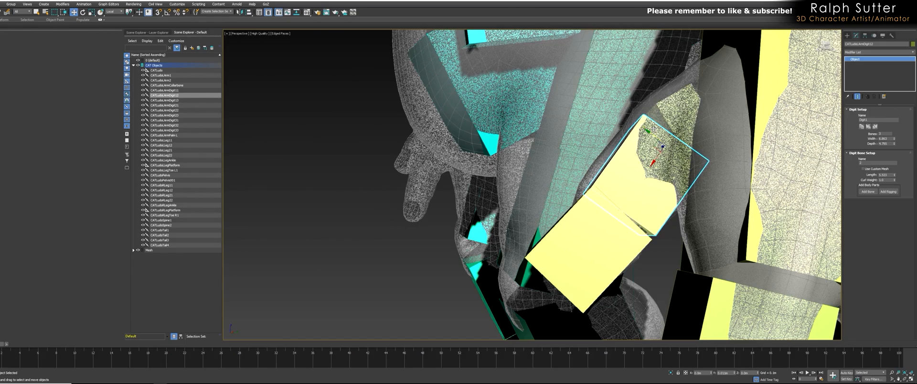
middle_click_drag(662, 148, 652, 136, "alt")
left_click(556, 116)
middle_click_drag(556, 116, 550, 127, "alt")
left_click_drag(608, 117, 573, 52)
Examine from several angles and distances how the thumb bones fit the hand mesh.
middle_click_drag(574, 51, 678, 153, "alt")
scroll(597, 180, "down", 3)
scroll(679, 153, "up", 3)
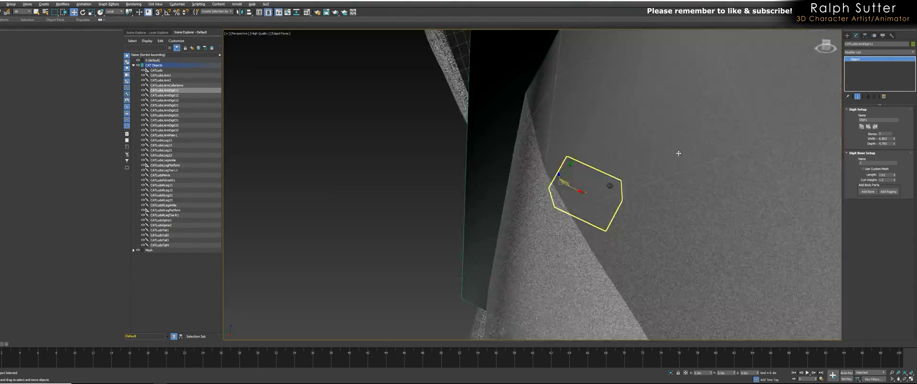
scroll(679, 154, "down", 5)
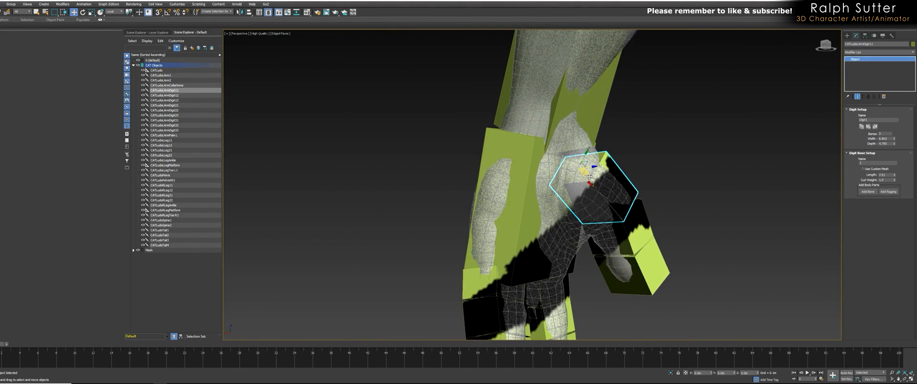
scroll(589, 176, "up", 5)
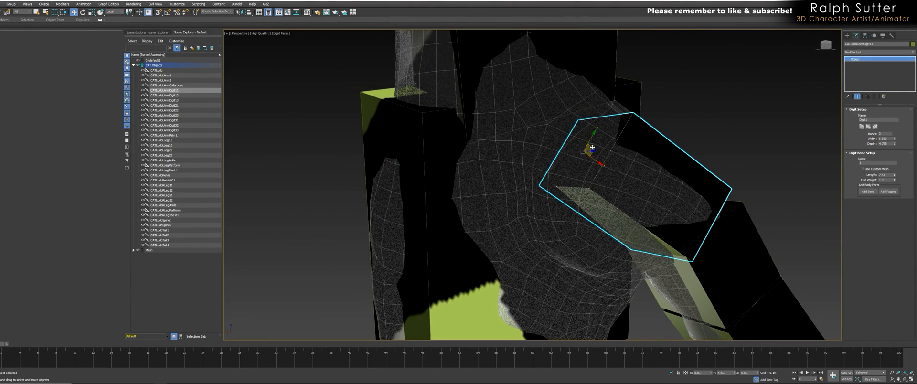
middle_click_drag(585, 154, 533, 231, "alt")
scroll(565, 213, "down", 5)
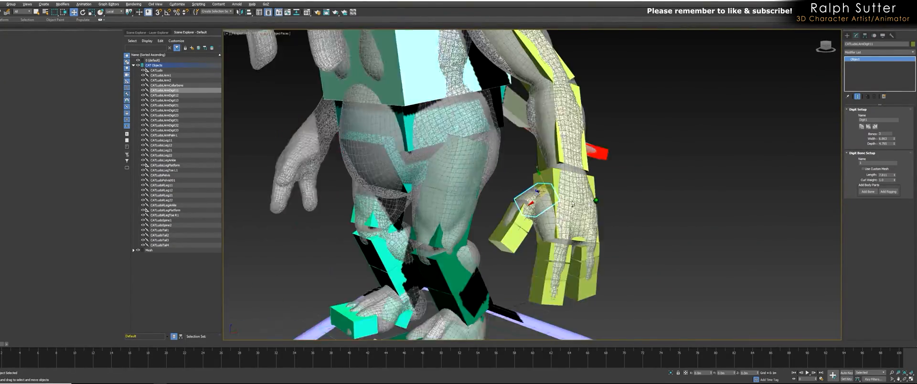
scroll(619, 214, "up", 2)
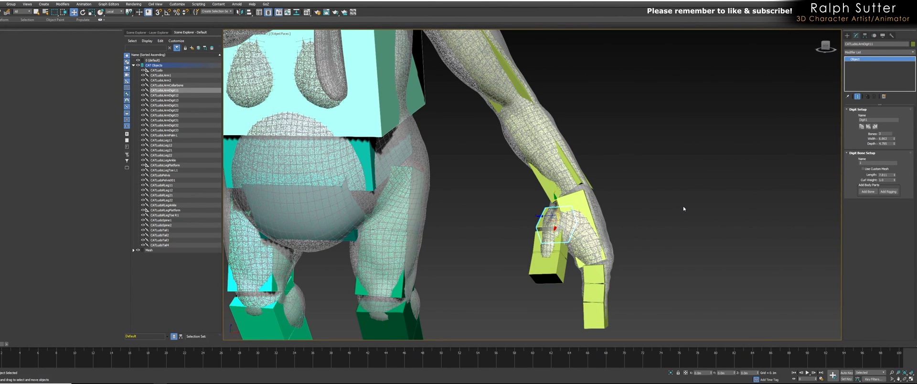
Set the forearm bone's number of segments to 2.
middle_click_drag(647, 170, 618, 185)
left_click(581, 184)
mouse_move(649, 209)
middle_mouse_down("alt")
mouse_move(618, 194)
mouse_move(647, 211)
middle_mouse_up("alt")
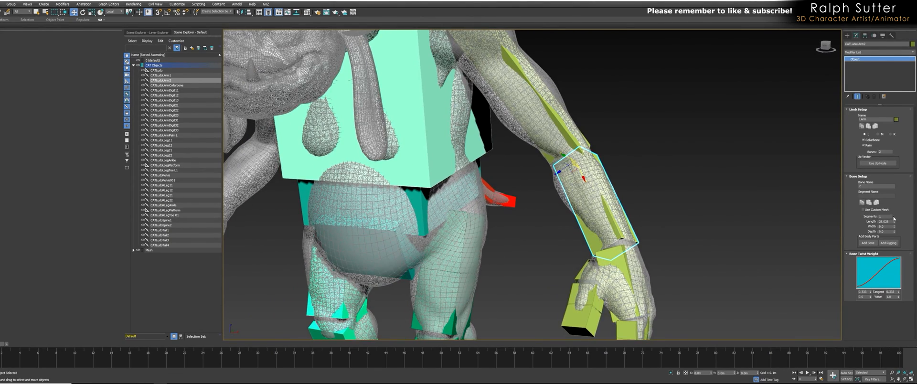
type("2")
key("Return")
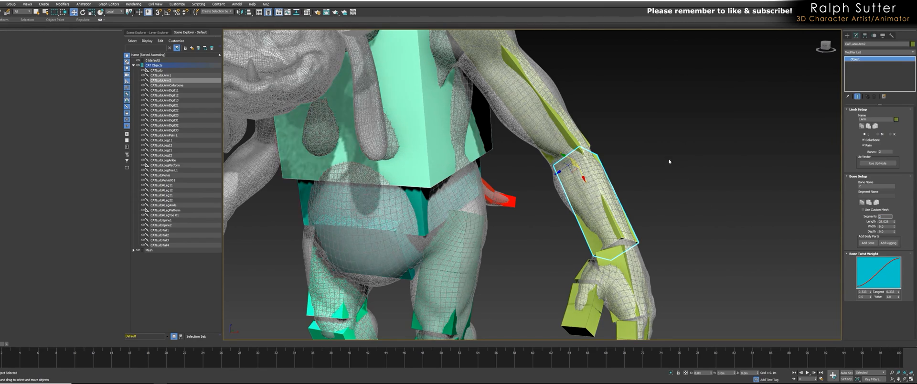
Set the upper arm bone's number of segments to 2.
middle_click_drag(668, 155, 705, 233)
left_click(588, 192)
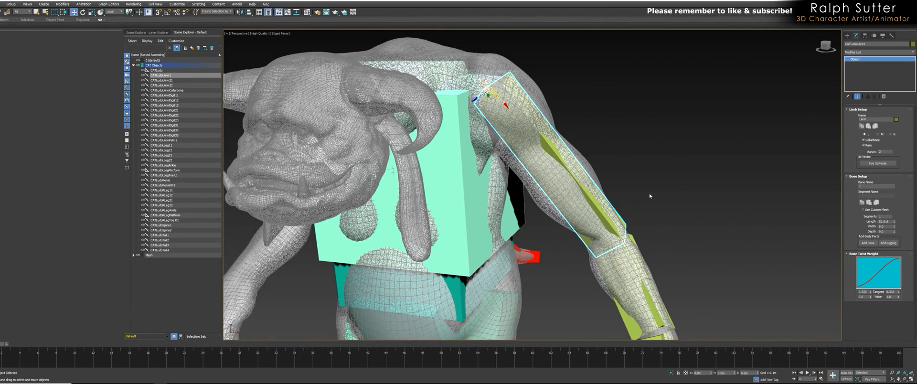
type("2")
key("Return")
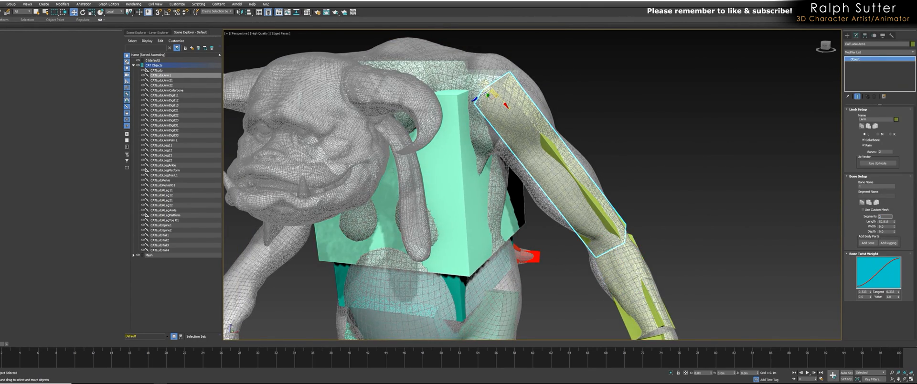
Select the upper chest hub and add a second arm on the character's opposite side.
scroll(652, 179, "down", 3)
middle_click_drag(699, 212, 652, 219, "alt")
middle_click_drag(630, 138, 655, 139, "alt")
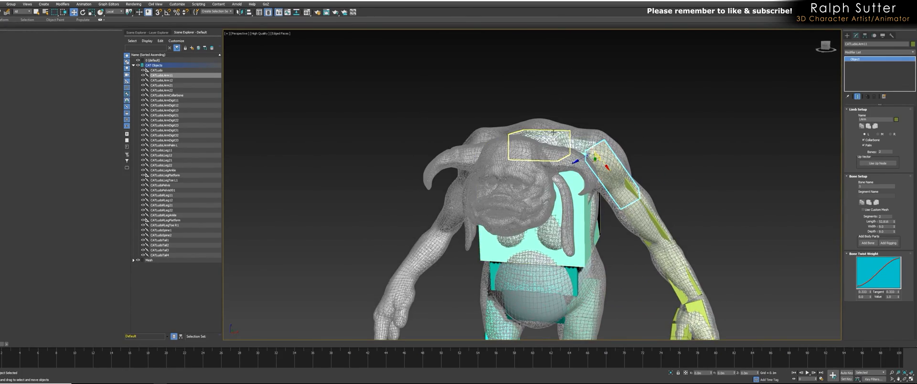
left_click(564, 142)
middle_click_drag(580, 200, 584, 120, "alt")
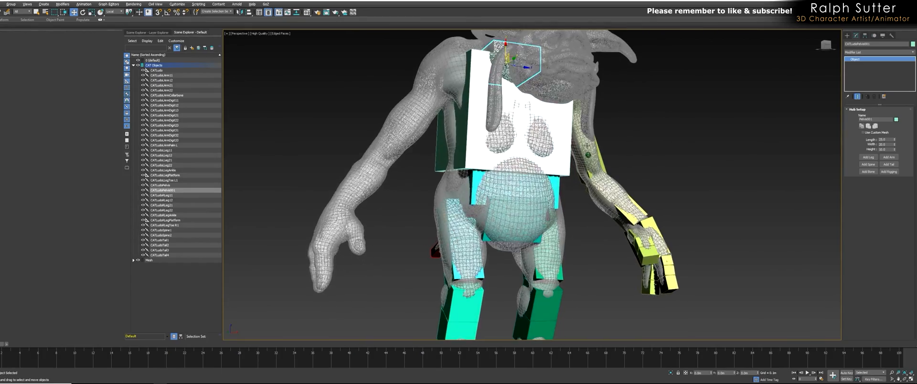
left_click(890, 158)
middle_click_drag(663, 166, 585, 203, "alt")
scroll(646, 170, "down", 3)
scroll(651, 191, "up", 3)
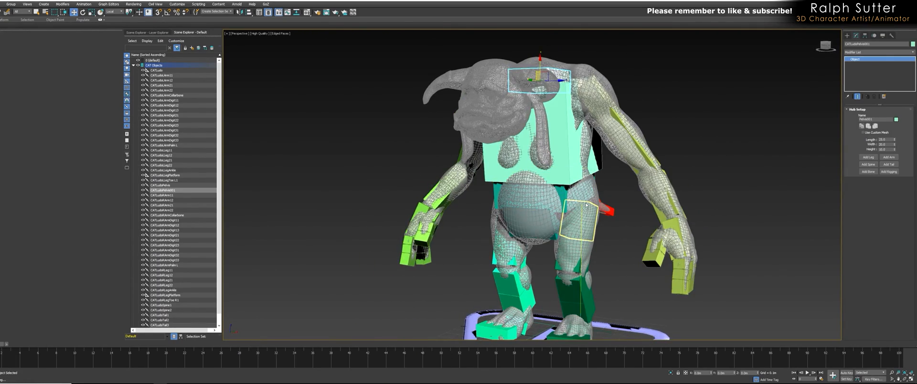
key("ctrl+n")
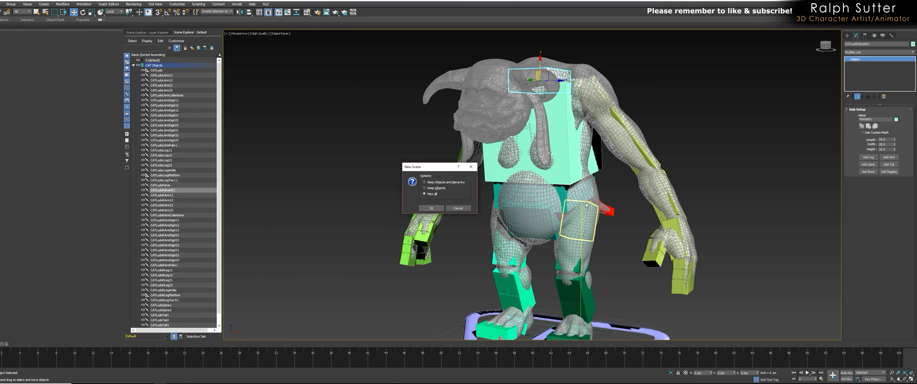
left_click(470, 209)
key("alt+z")
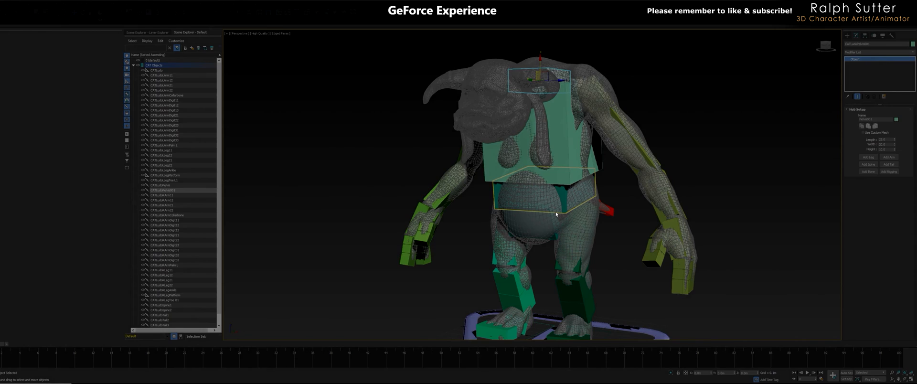
left_click(438, 143)
left_click(438, 152)
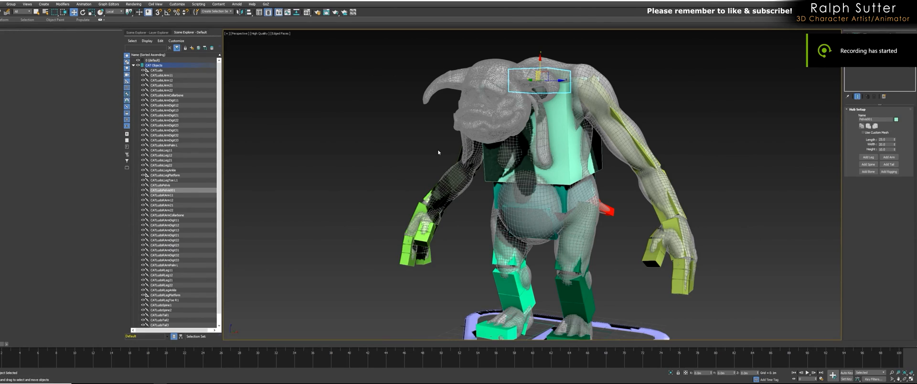
Rename the upper chest hub as Neck.
middle_click_drag(443, 154, 649, 182, "alt")
scroll(625, 170, "up", 3)
middle_click_drag(344, 131, 396, 151, "alt")
middle_click_drag(517, 154, 555, 183, "alt")
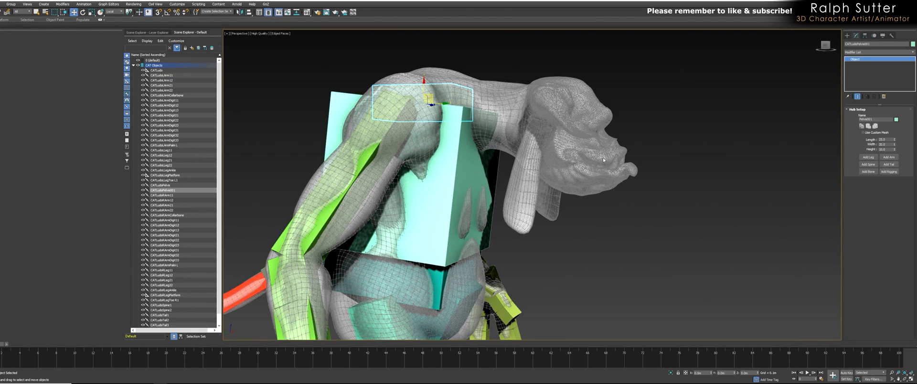
middle_click_drag(511, 260, 437, 206, "alt")
scroll(436, 203, "up", 5)
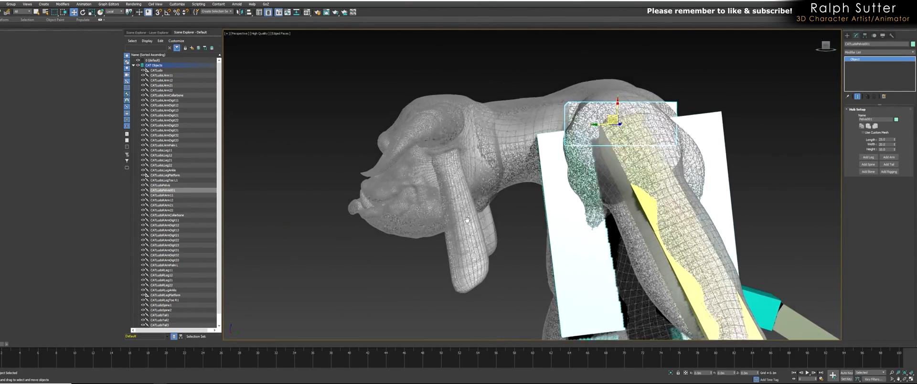
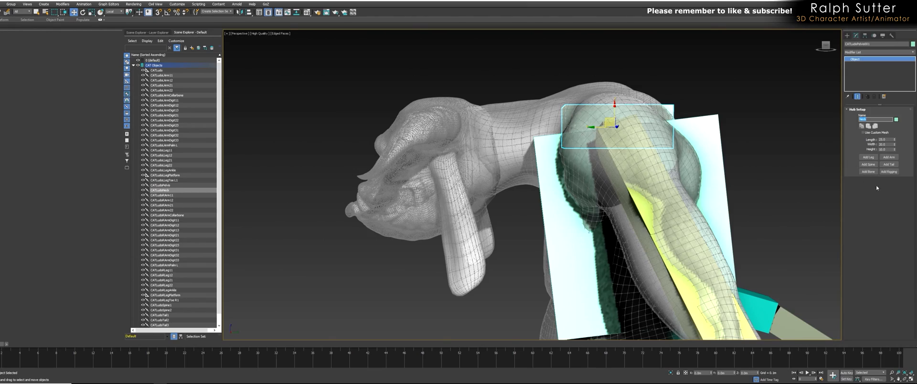
middle_click_drag(812, 193, 633, 198, "alt")
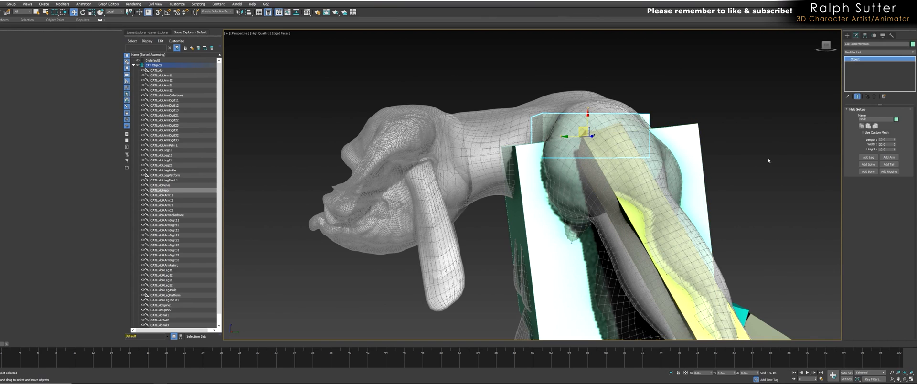
Try to build the neck by adding a spine to the Neck hub and moving its end hub toward the head.
left_click(868, 164)
scroll(578, 176, "down", 5)
left_click(567, 79)
left_click_drag(558, 67, 506, 156)
key("ctrl+z")
key("ctrl+z")
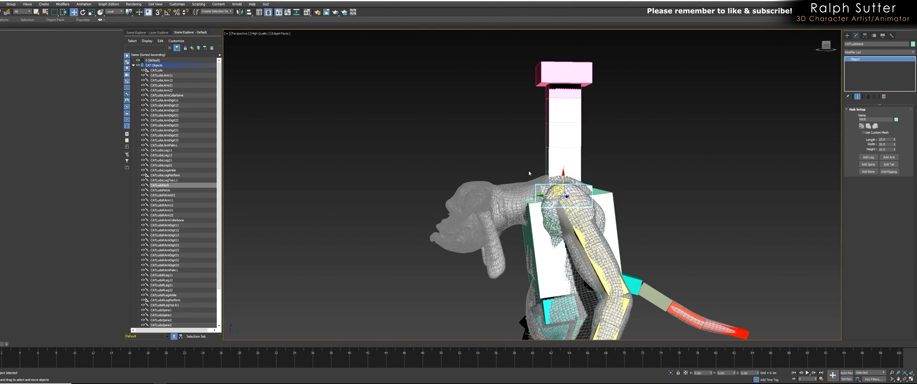
left_click(568, 178)
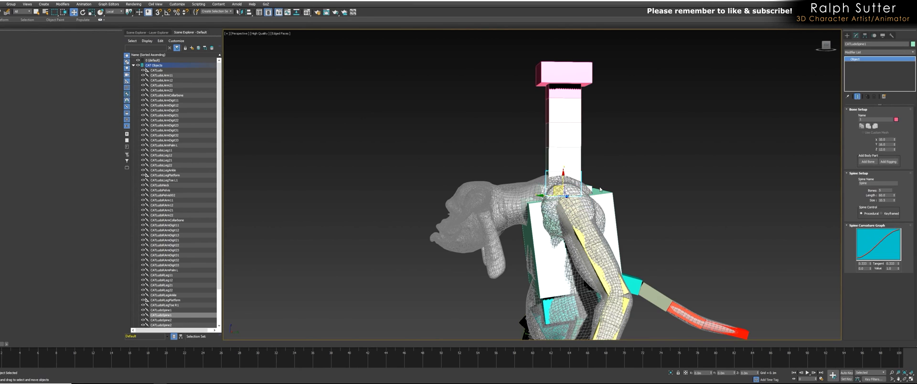
key("ctrl+z")
key("ctrl+z")
scroll(549, 189, "up", 4)
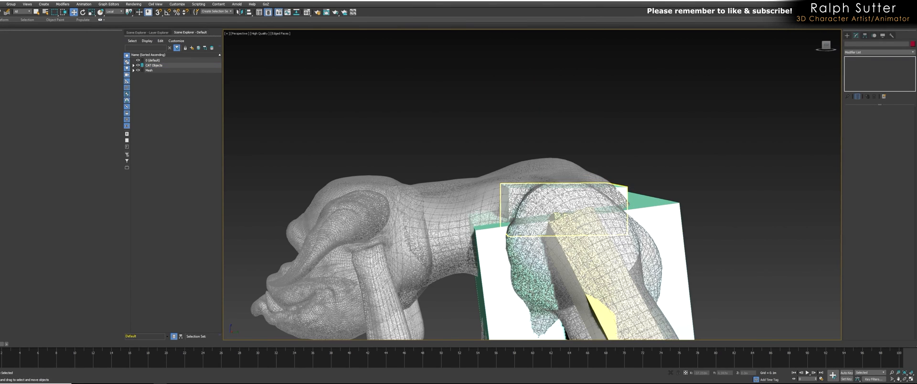
Add a bone to the Neck hub and move it forward to the base of the mesh's neck.
middle_click_drag(521, 190, 547, 169)
middle_click_drag(467, 173, 378, 156, "alt")
middle_click_drag(476, 197, 610, 145, "alt")
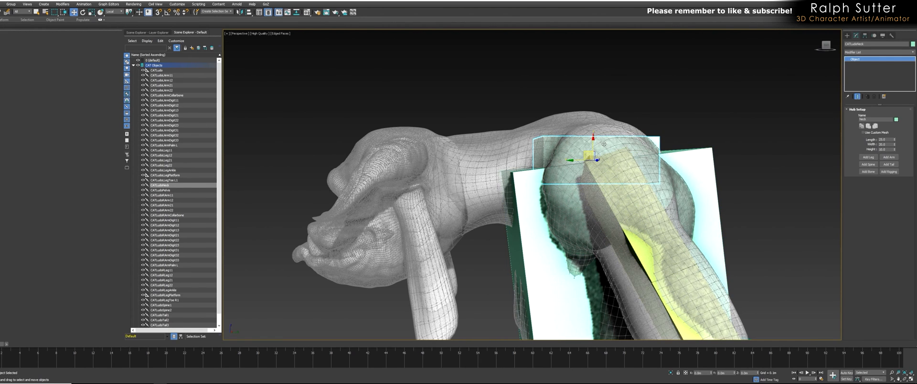
left_click(867, 171)
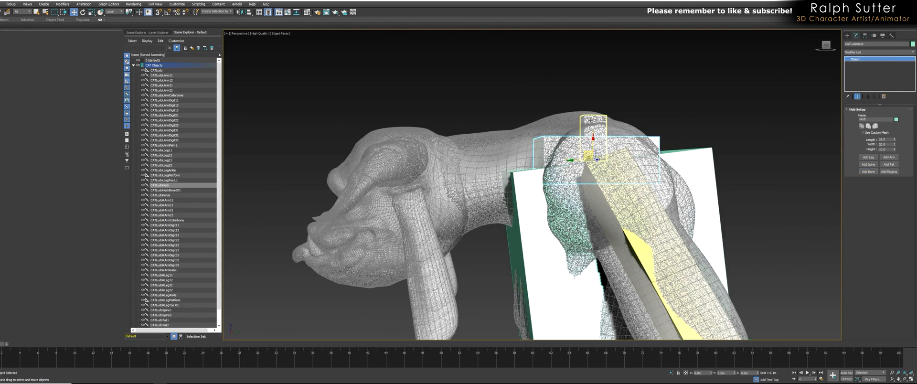
middle_click_drag(636, 143, 642, 142, "alt")
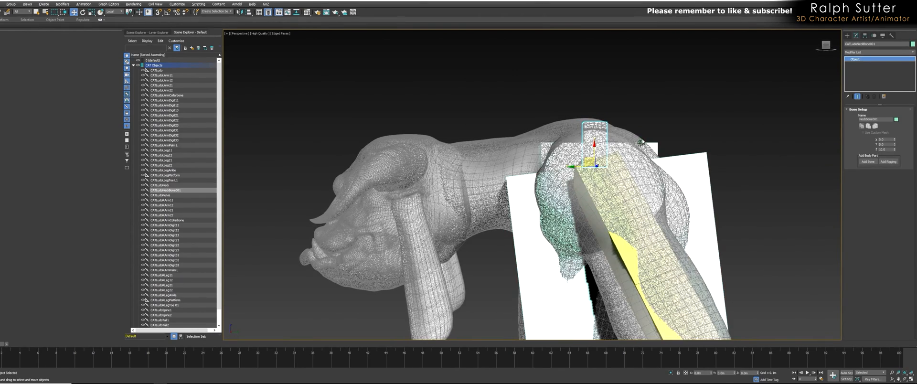
left_click_drag(591, 157, 536, 153)
middle_click_drag(542, 157, 517, 159)
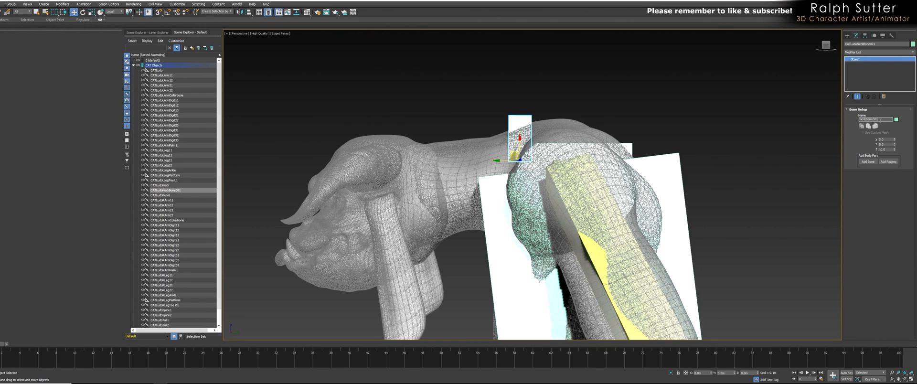
Rotate the new neck bone to point toward the head and fine-tune its position inside the wireframe neck mesh.
middle_click_drag(616, 144, 600, 143, "alt")
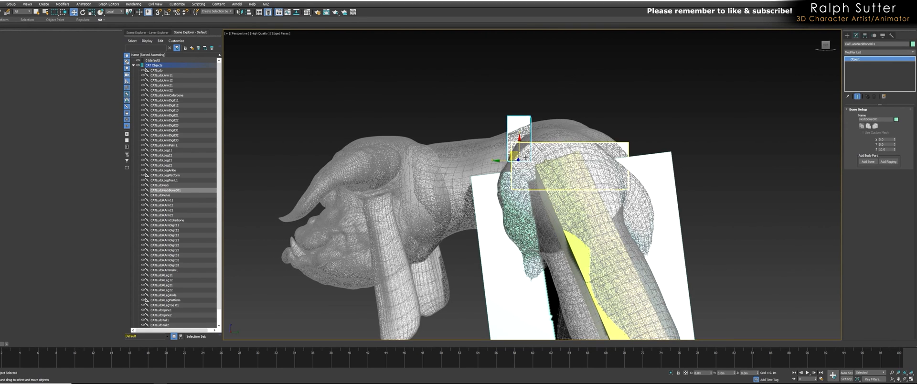
key("e")
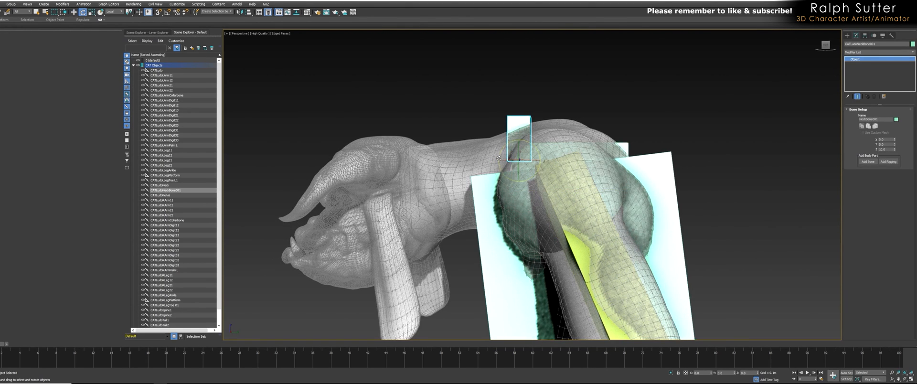
left_click_drag(502, 171, 514, 144)
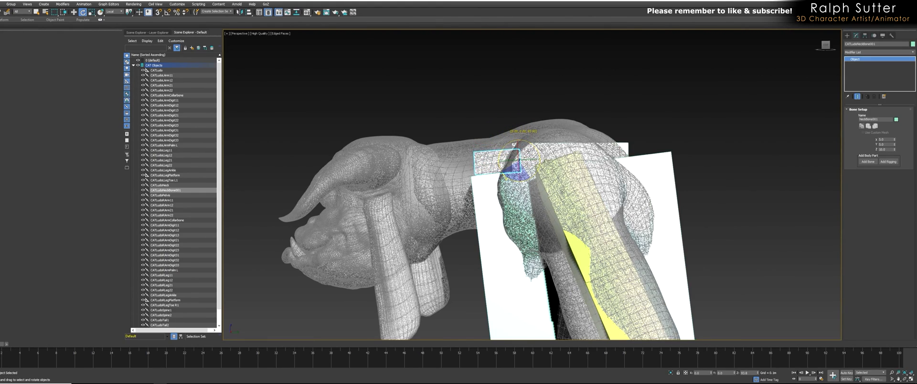
key("F3")
scroll(525, 192, "up", 4)
middle_click_drag(525, 191, 567, 171)
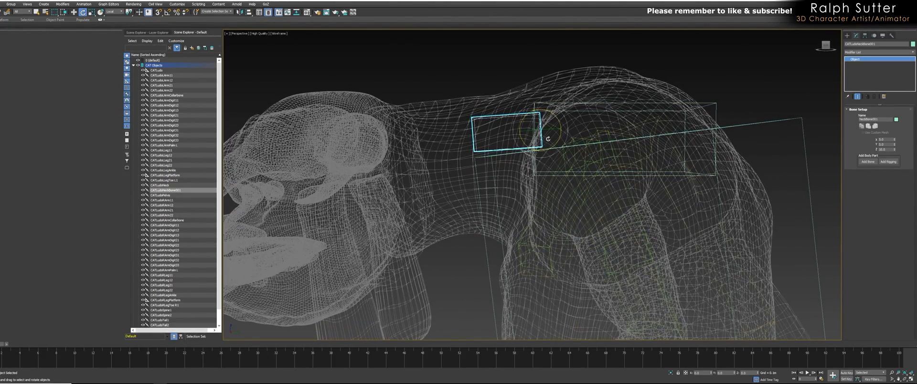
key("w")
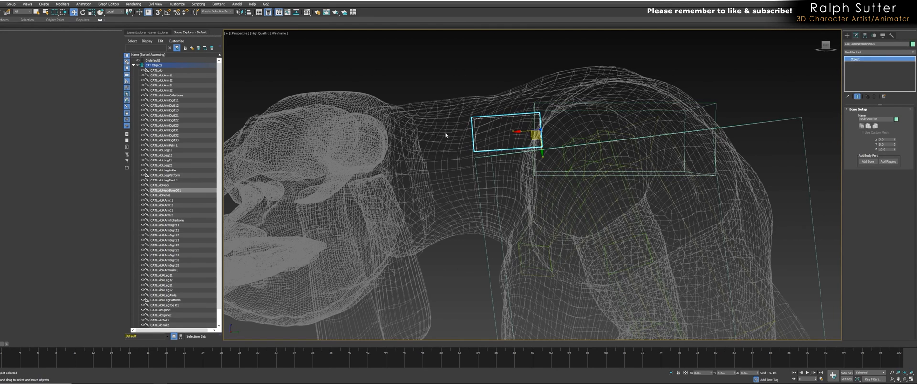
mouse_move(535, 140)
left_mouse_down()
mouse_move(528, 174)
mouse_move(536, 149)
left_mouse_up()
mouse_move(536, 149)
middle_mouse_down("alt")
mouse_move(584, 142)
mouse_move(542, 141)
middle_mouse_up("alt")
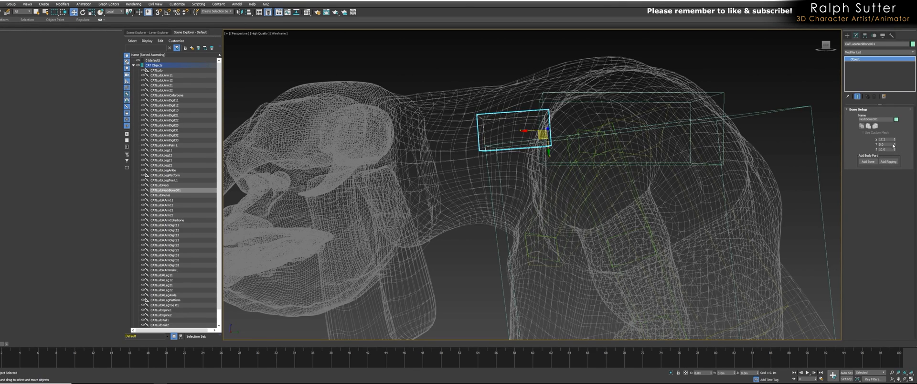
Enlarge the first neck bone to 17.2 in X and increase its Y size to span the neck mesh.
left_click_drag(895, 146, 894, 129)
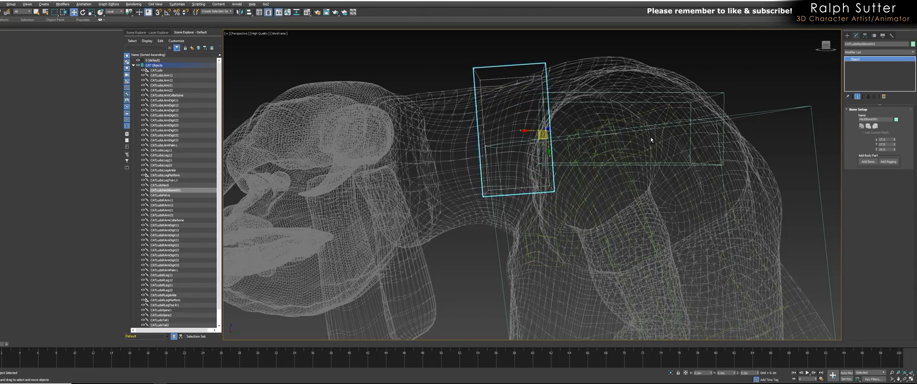
scroll(669, 142, "up", 3)
middle_click_drag(669, 142, 690, 138, "alt")
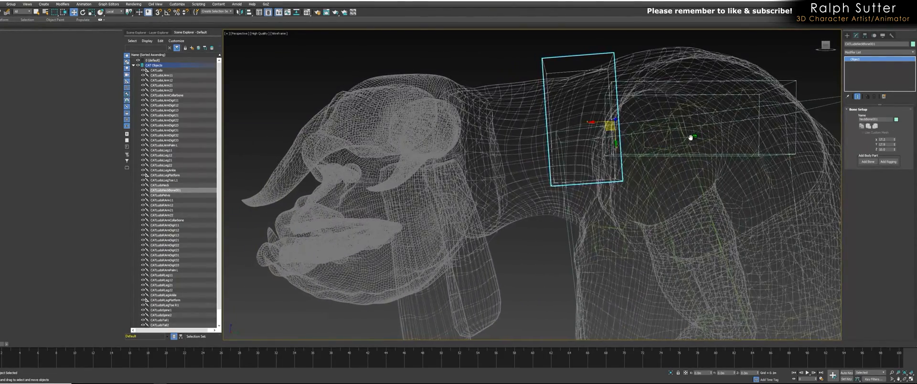
Add a second neck bone at the end of the first and set its Z length to about 12.6.
left_click(865, 161)
middle_click_drag(526, 95, 554, 91, "alt")
left_click(533, 67)
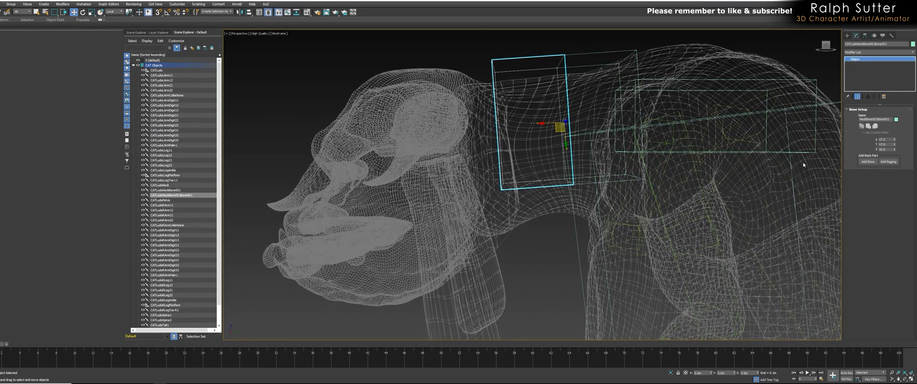
left_click_drag(895, 151, 895, 141)
middle_click_drag(803, 150, 679, 145, "alt")
Rotate the second neck bone slightly to follow the neck and check its fit at the back of the head.
middle_click_drag(577, 152, 569, 172, "alt")
key("e")
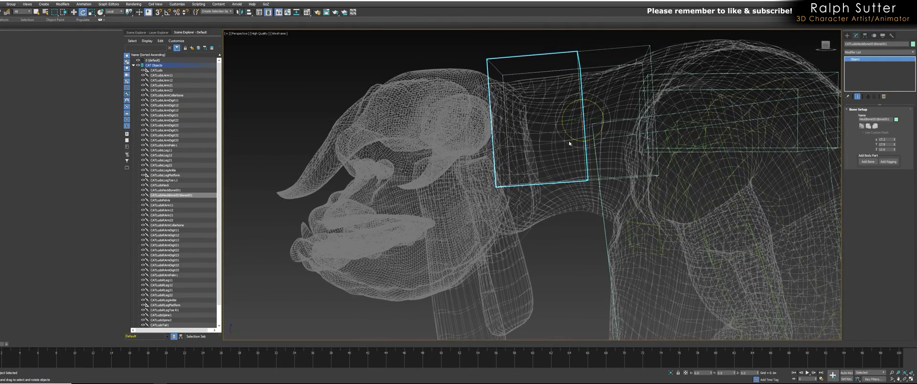
left_click_drag(575, 138, 579, 140)
middle_click_drag(579, 145, 573, 165, "alt")
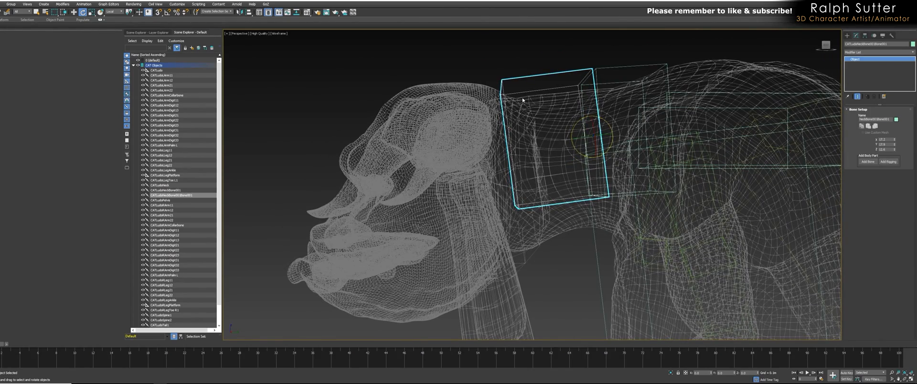
middle_click_drag(506, 79, 539, 64)
middle_click_drag(537, 115, 531, 115)
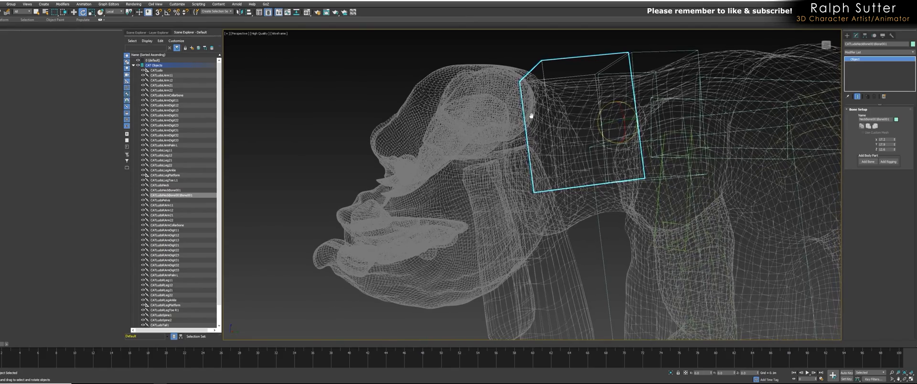
middle_click_drag(505, 183, 512, 63, "alt")
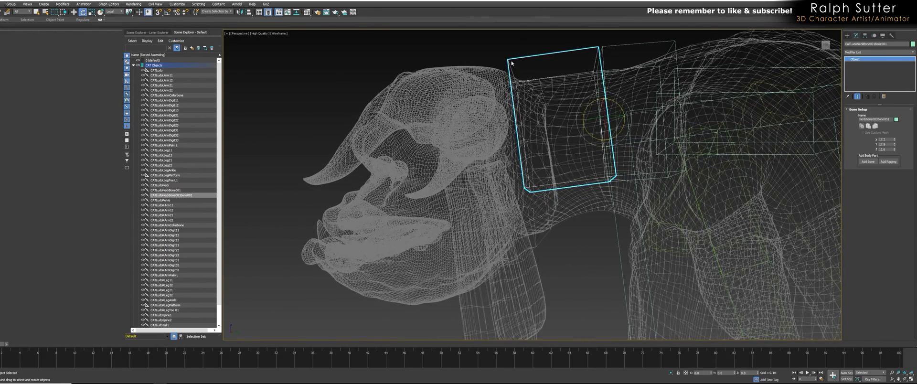
middle_click_drag(514, 140, 521, 150, "alt")
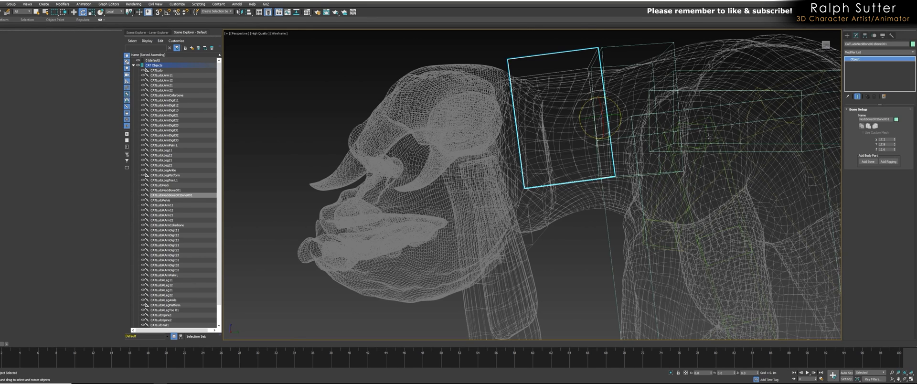
Add a third bone after the second neck bone, shift it into the head and lengthen it to about 30.1 in Z.
left_click(867, 161)
middle_click_drag(483, 96, 464, 95, "alt")
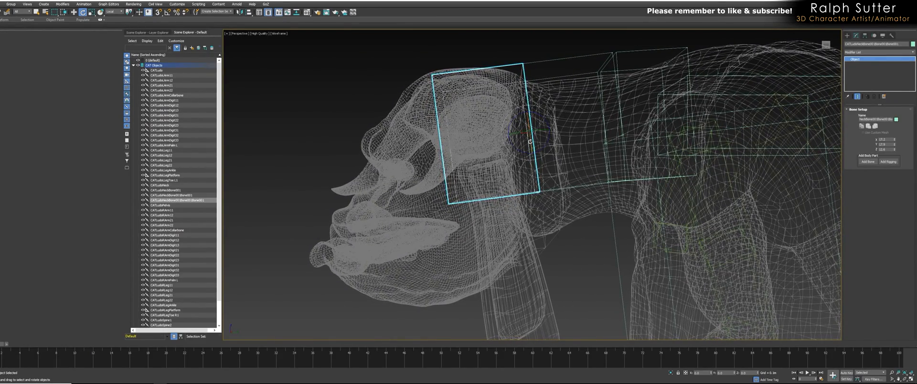
key("w")
left_click_drag(525, 141, 521, 146)
middle_click_drag(521, 146, 527, 139)
left_click_drag(895, 150, 886, 111)
mouse_move(739, 143)
middle_mouse_down("alt")
mouse_move(751, 138)
mouse_move(741, 143)
mouse_move(749, 179)
mouse_move(739, 123)
mouse_move(746, 134)
middle_mouse_up("alt")
Rename the bone inside the head as Head and save the scene.
left_click(867, 119)
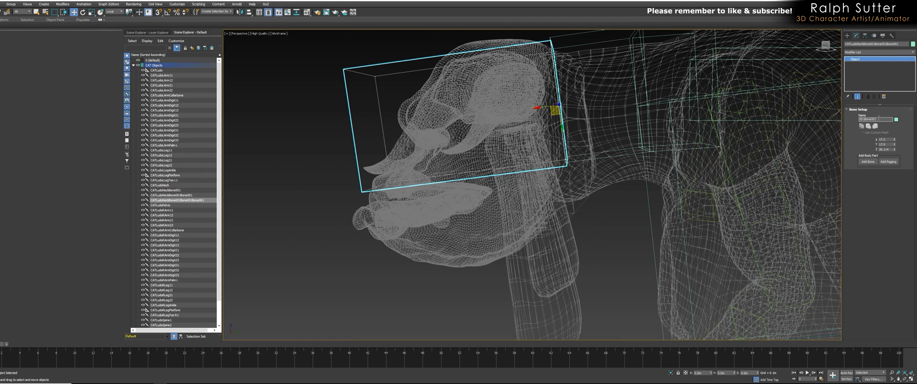
key("BackSpace")
type("Head")
key("Return")
middle_click_drag(681, 182, 666, 181)
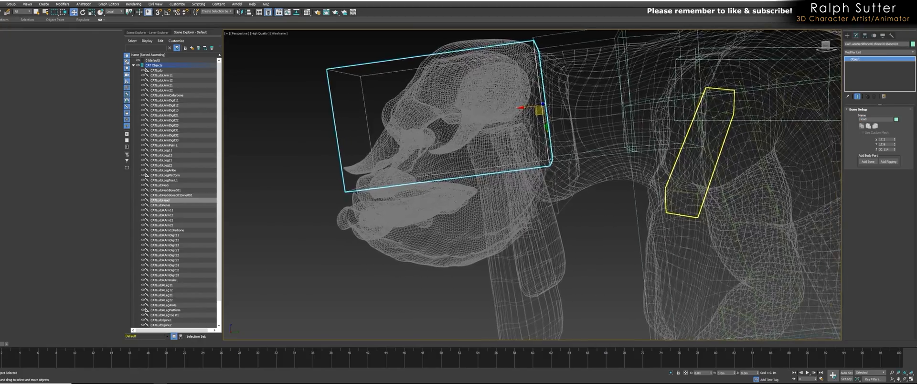
scroll(665, 181, "down", 4)
key("ctrl+s")
scroll(602, 193, "up", 6)
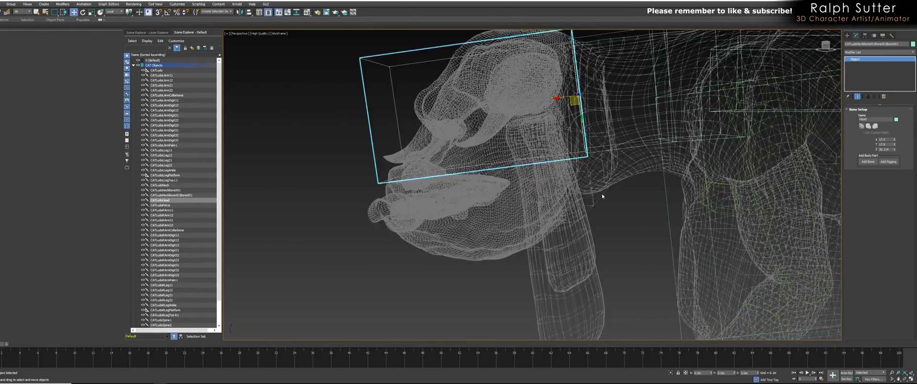
Inspect the jaw area of the mesh, add a child bone to the Head bone and select it.
middle_click_drag(604, 197, 460, 188, "alt")
middle_click_drag(418, 162, 399, 148, "alt")
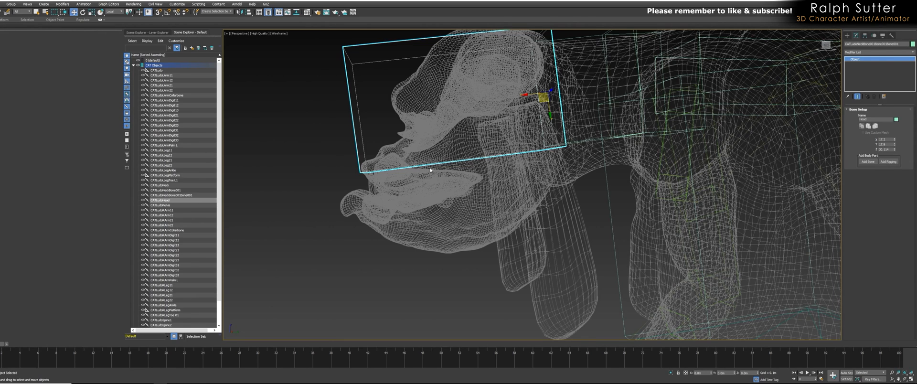
middle_click_drag(459, 188, 450, 183)
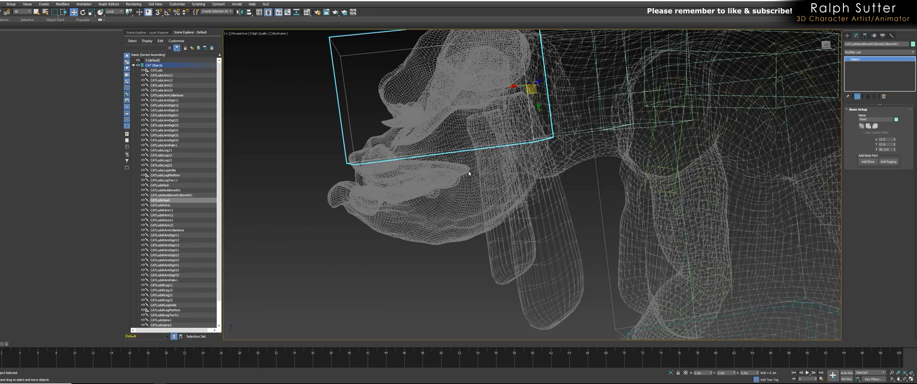
mouse_move(493, 190)
middle_mouse_down("alt")
mouse_move(477, 192)
mouse_move(496, 197)
middle_mouse_up("alt")
scroll(497, 196, "up", 2)
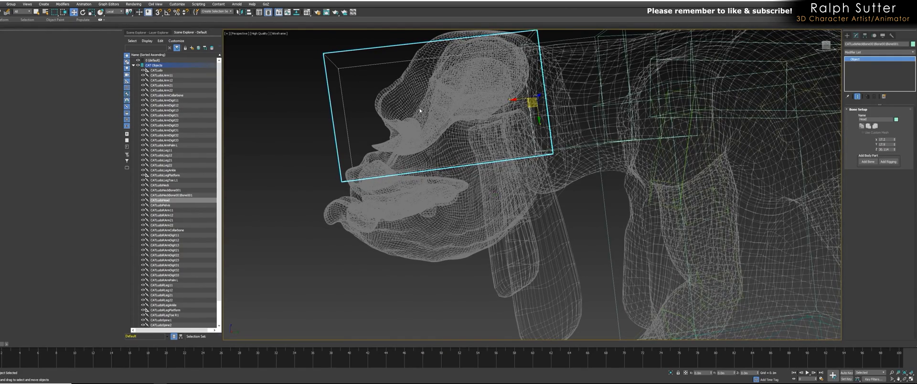
middle_click_drag(445, 152, 452, 150, "alt")
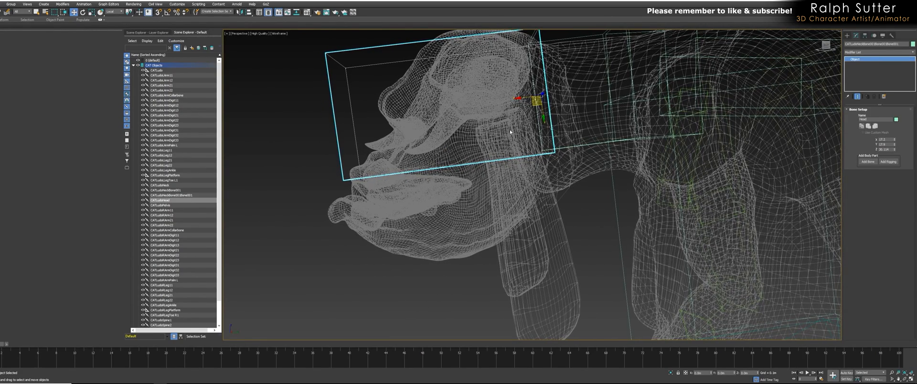
left_click(864, 162)
left_click(864, 163)
left_click(318, 185)
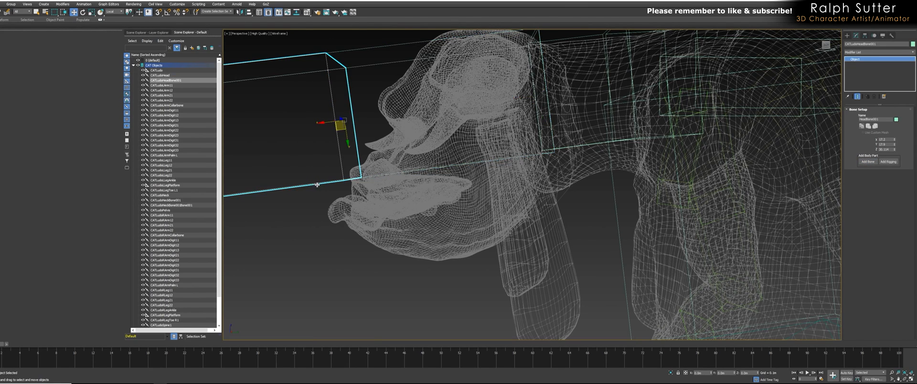
middle_click_drag(518, 147, 548, 146)
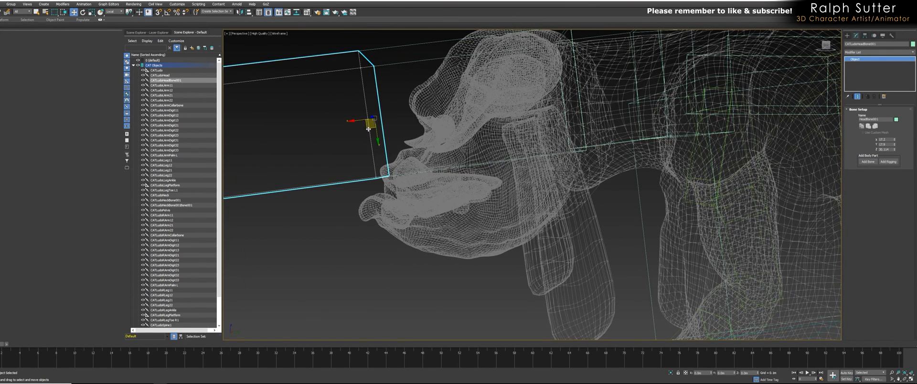
Move the new child bone from the snout to the jaw hinge, rename it Jaw and refine its position.
left_click_drag(368, 128, 529, 184)
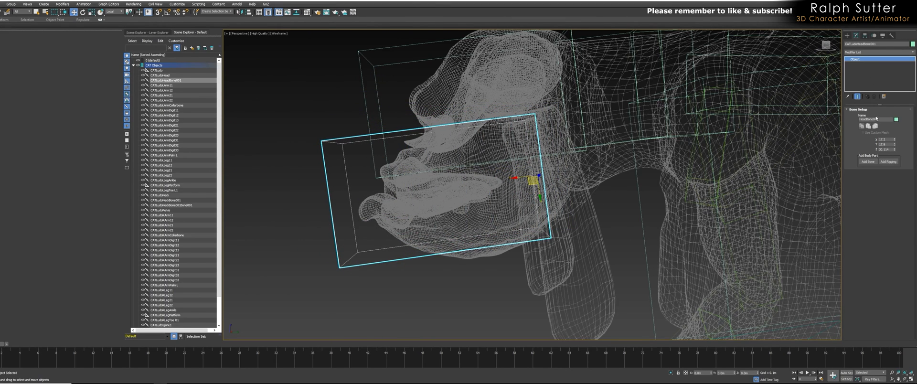
double_click(886, 118)
scroll(587, 214, "up", 5)
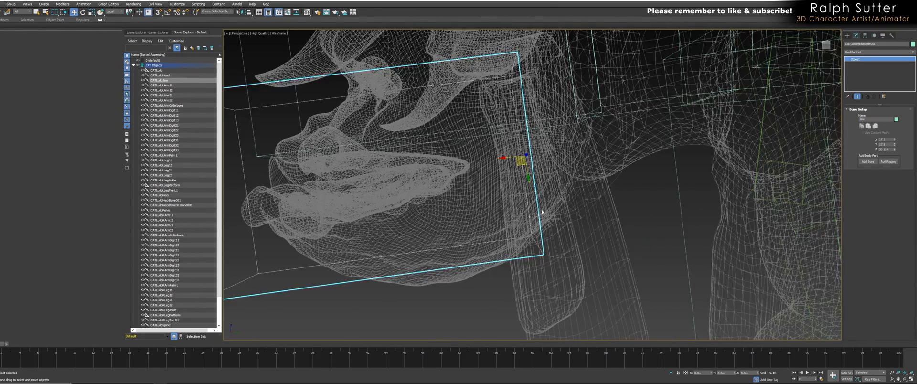
left_click_drag(564, 140, 528, 160)
mouse_move(528, 160)
middle_mouse_down("alt")
mouse_move(555, 155)
mouse_move(529, 158)
middle_mouse_up("alt")
left_click_drag(530, 158, 525, 156)
middle_click_drag(526, 156, 605, 168, "alt")
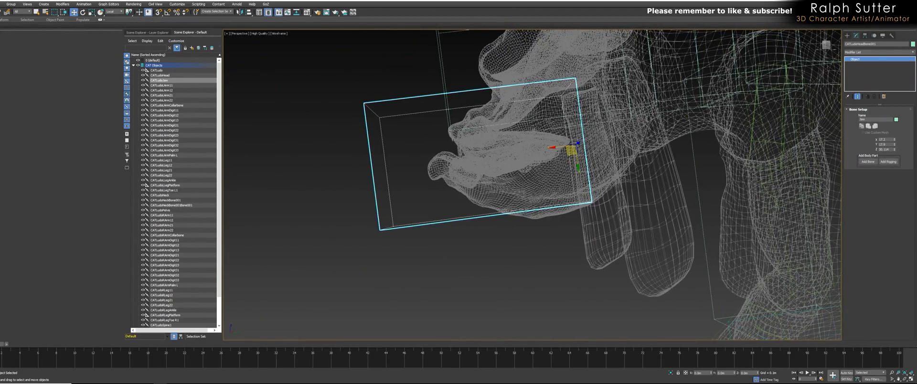
Resize the Jaw bone to about 13.2 in X, 2.1 in Y and 28.3 in Z, and rotate it downward along the jaw.
left_click_drag(895, 151, 895, 168)
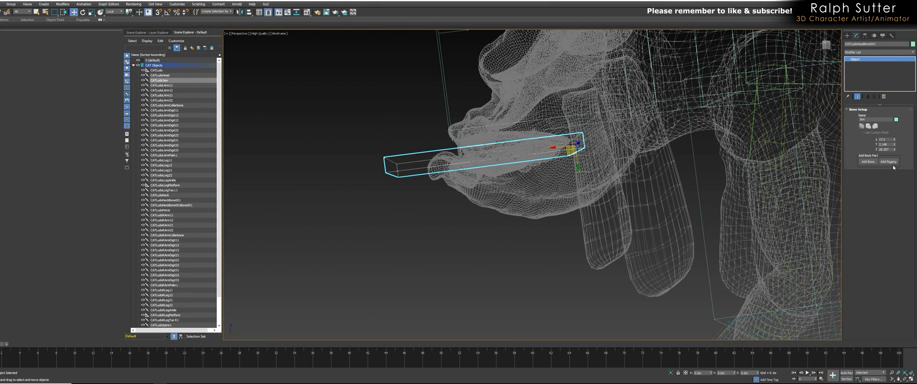
left_click_drag(895, 140, 895, 149)
middle_click_drag(721, 209, 632, 215, "alt")
key("e")
left_click_drag(569, 164, 570, 190)
mouse_move(569, 187)
middle_mouse_down("alt")
mouse_move(553, 187)
mouse_move(609, 187)
mouse_move(568, 188)
middle_mouse_up("alt")
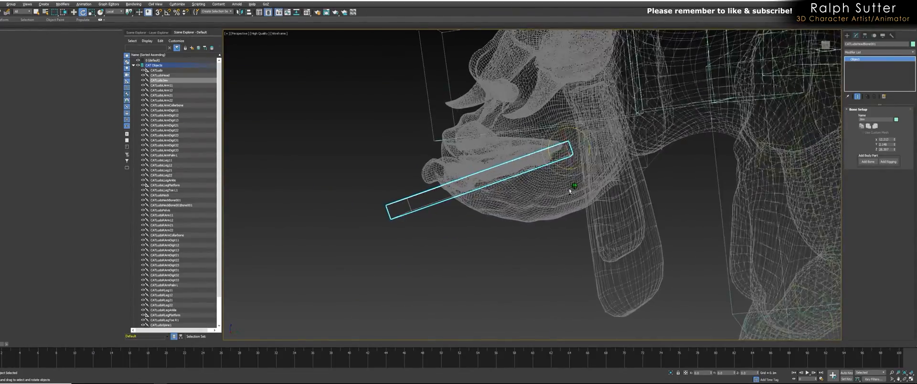
Check the Jaw bone's fit from the front, display the model shaded and unfreeze all objects.
middle_click_drag(446, 208, 502, 166, "alt")
scroll(481, 176, "up", 3)
scroll(573, 166, "up", 3)
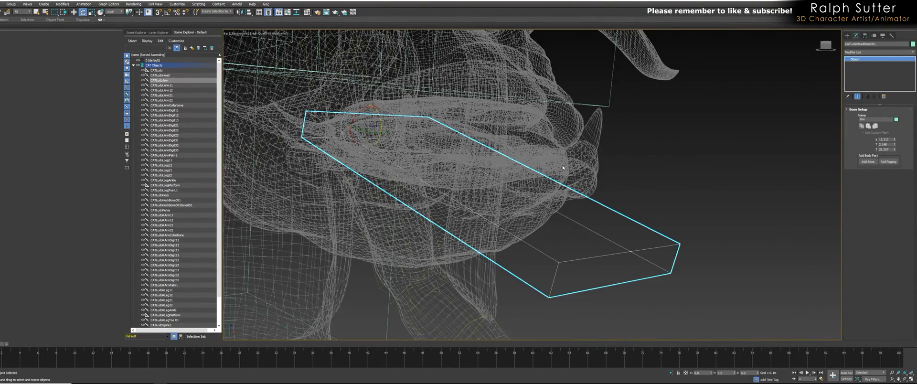
scroll(655, 164, "down", 2)
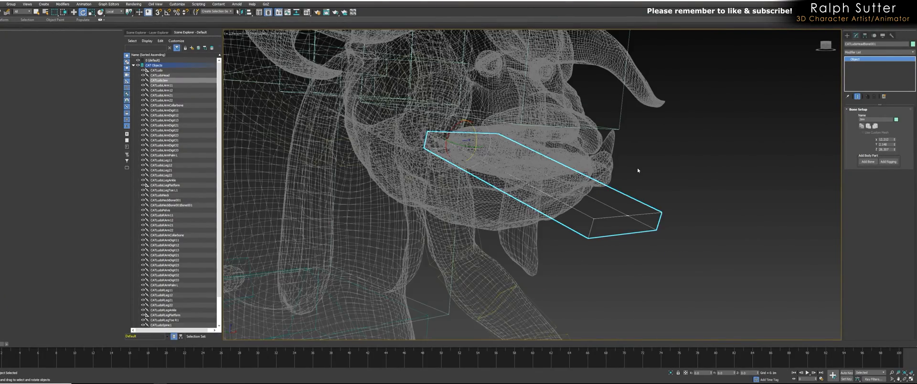
key("F3")
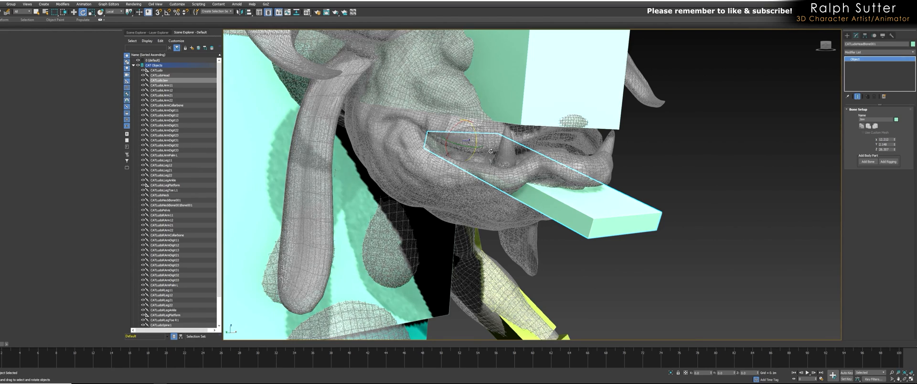
right_click(664, 160)
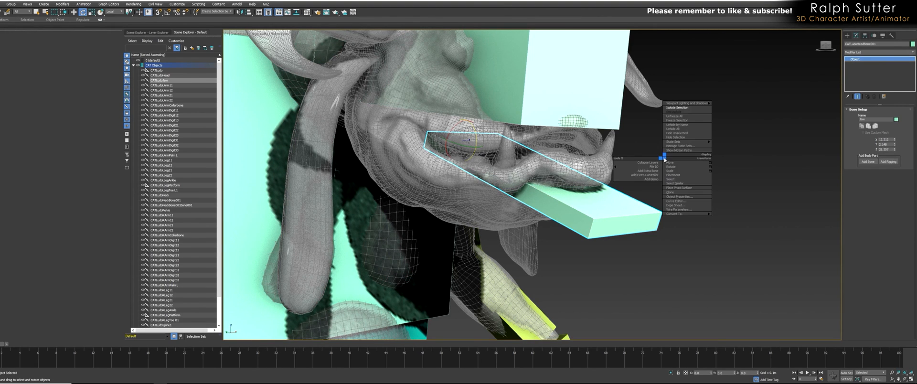
left_click(671, 116)
middle_click_drag(630, 170, 611, 167, "alt")
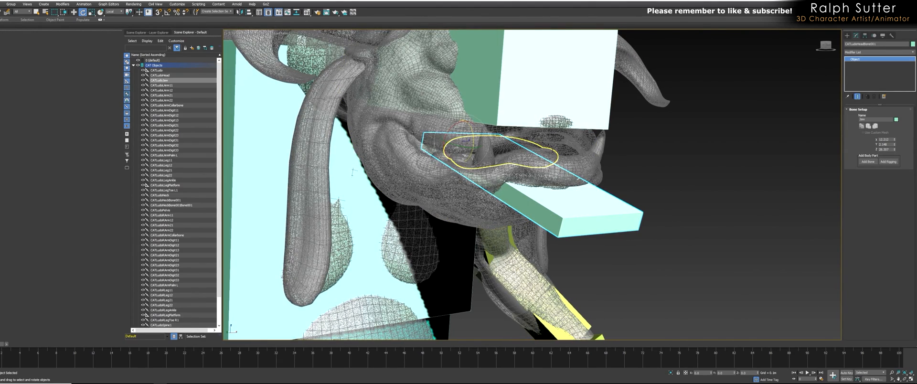
Isolate the Tongue mesh together with the Jaw bone, select the bone and show the isolated objects in wireframe.
left_click(609, 179)
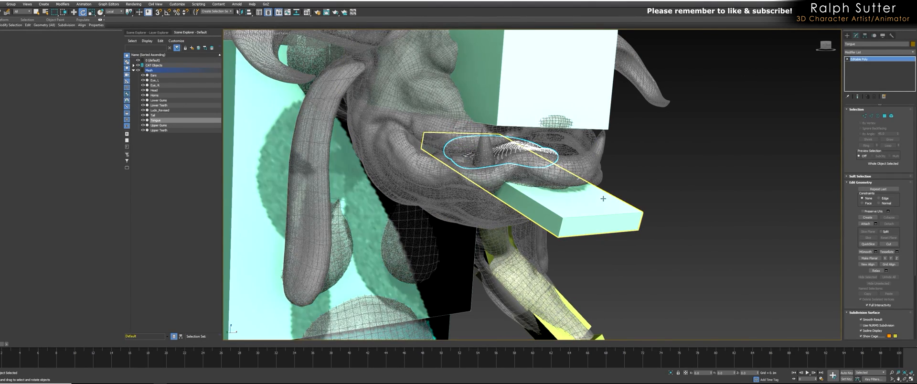
left_click(603, 198)
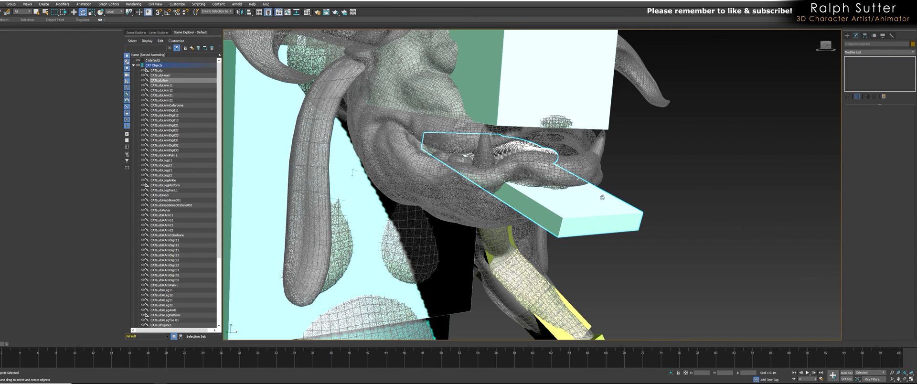
right_click(567, 194)
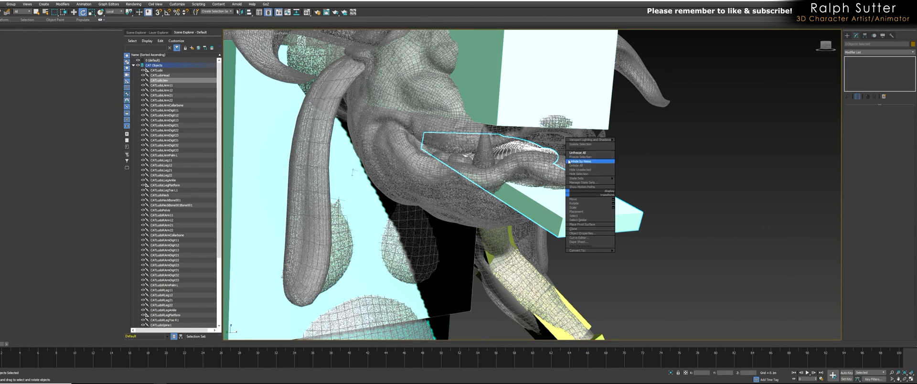
left_click(591, 146)
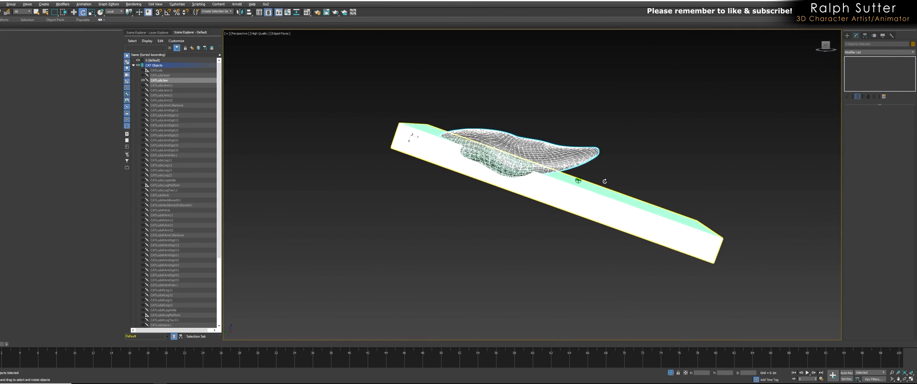
left_click(621, 199)
middle_click_drag(621, 183, 631, 161, "alt")
key("F3")
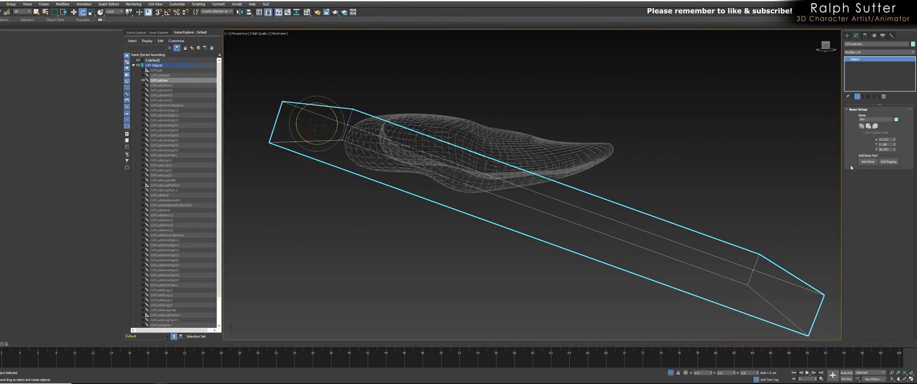
Add a child bone to the Jaw bone and rename it Tongue.
left_click(868, 162)
scroll(710, 256, "up", 4)
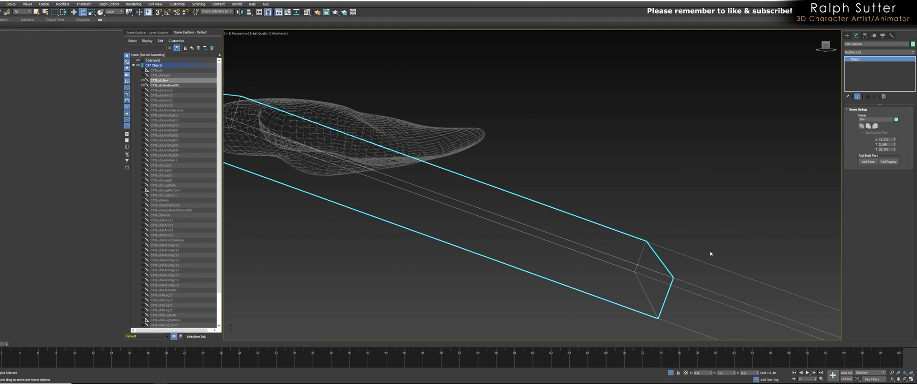
scroll(722, 287, "down", 4)
left_click(885, 119)
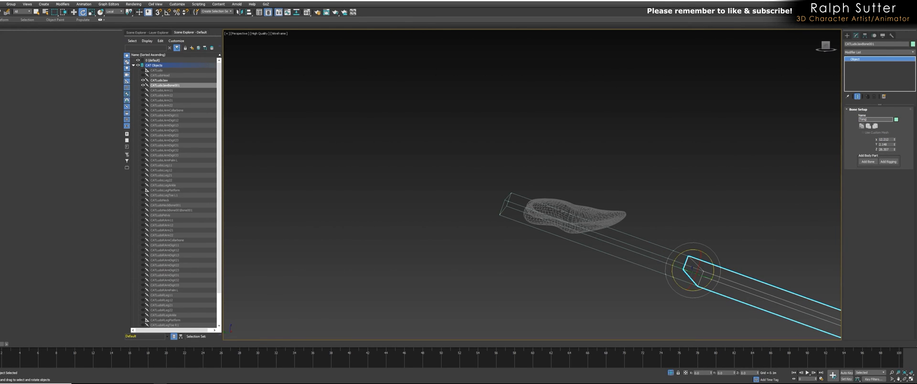
scroll(672, 212, "up", 4)
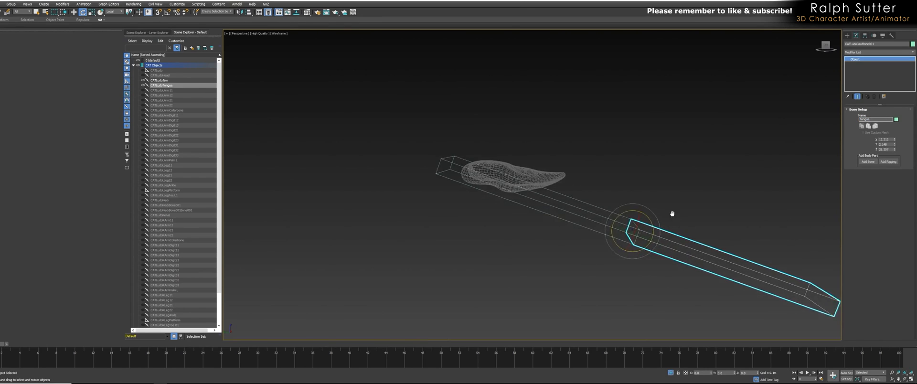
Move the Tongue bone back so it starts at the root of the tongue mesh.
key("w")
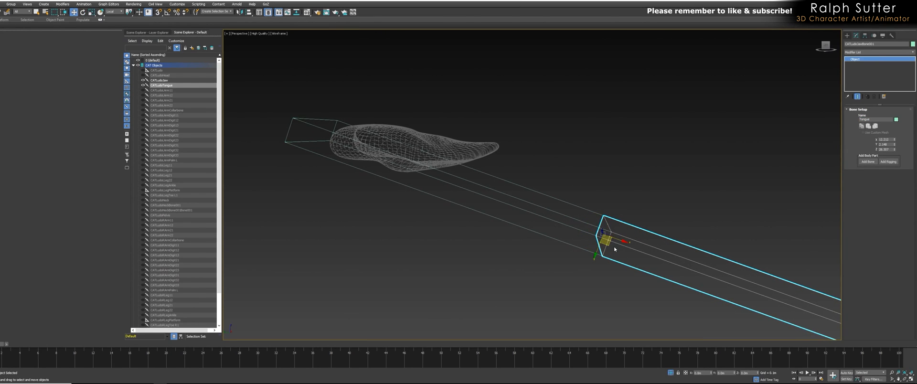
left_click_drag(610, 244, 358, 154)
scroll(361, 152, "up", 2)
scroll(410, 175, "down", 1)
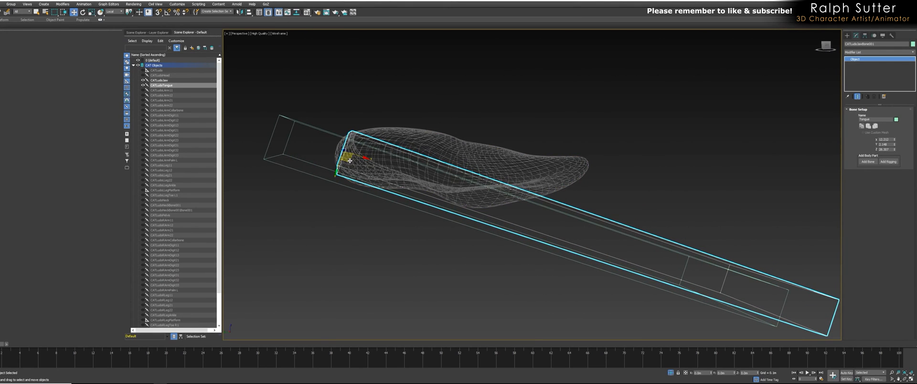
left_click_drag(349, 161, 344, 158)
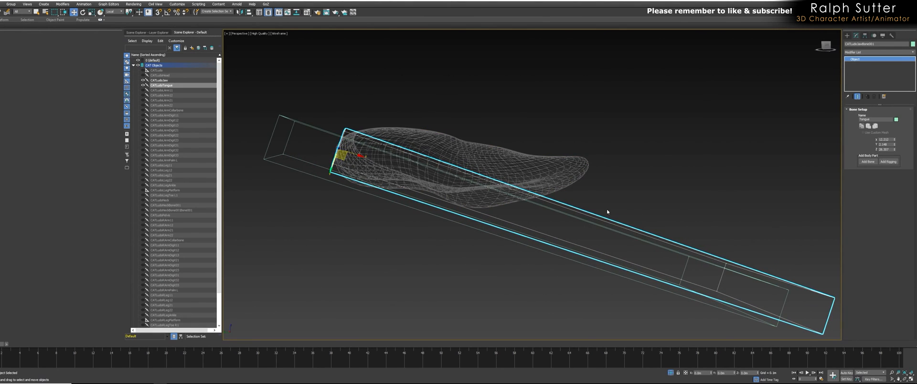
Rotate the Tongue bone up to follow the tongue mesh and shorten it to about 4 in Z.
key("e")
left_click_drag(351, 162, 359, 159)
key("ctrl+z")
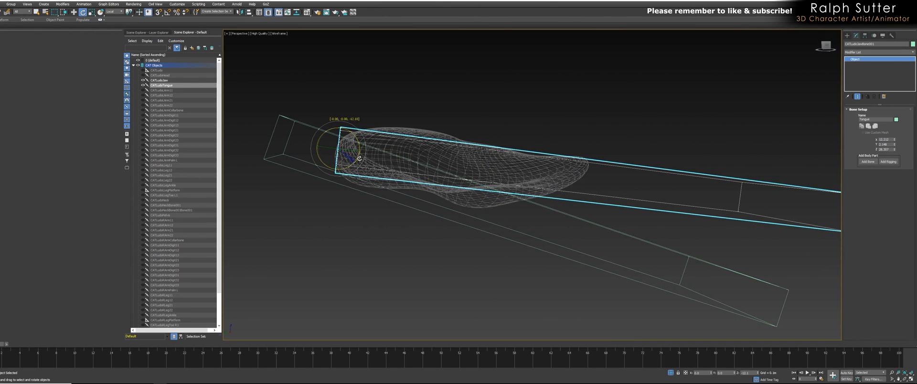
left_click_drag(895, 150, 895, 177)
mouse_move(683, 180)
middle_mouse_down("alt")
mouse_move(678, 202)
mouse_move(675, 184)
middle_mouse_up("alt")
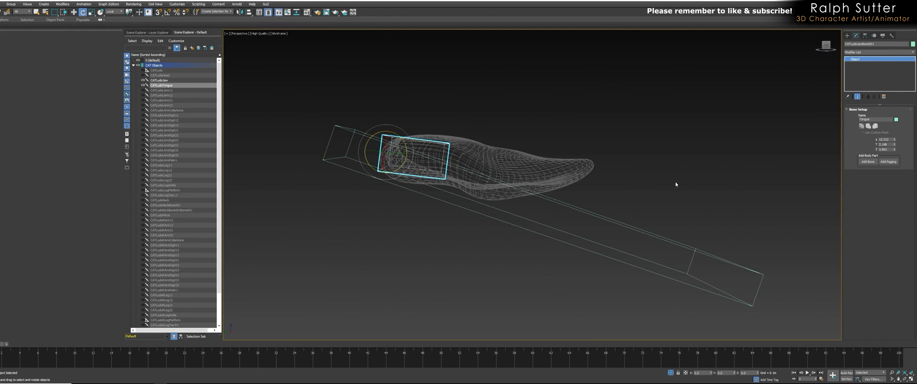
Add two more chained bones after the Tongue bone and rotate each to follow the tongue's curve.
left_click(868, 161)
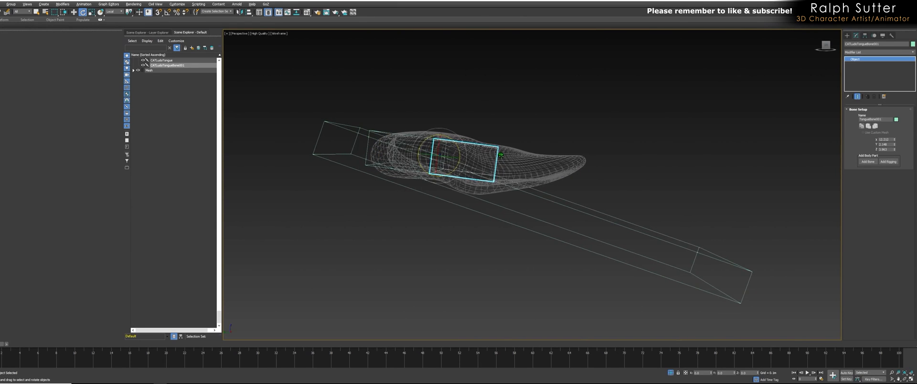
left_click_drag(460, 152, 462, 161)
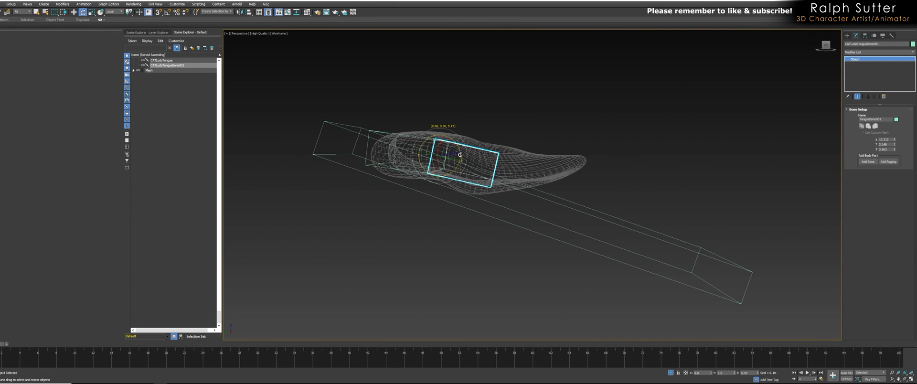
left_click(871, 163)
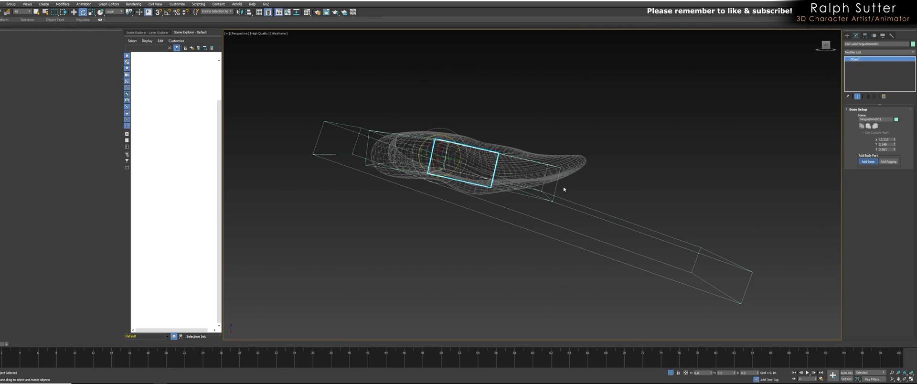
left_click_drag(514, 163, 516, 173)
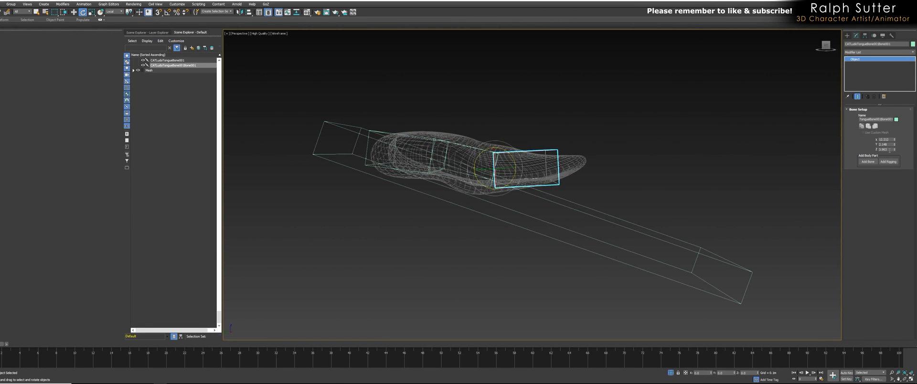
Lengthen the last tongue bone to about 6.4 in Z so it reaches past the tongue tip.
left_click_drag(894, 152, 893, 148)
left_click_drag(893, 135, 893, 133)
middle_click_drag(715, 138, 654, 140, "alt")
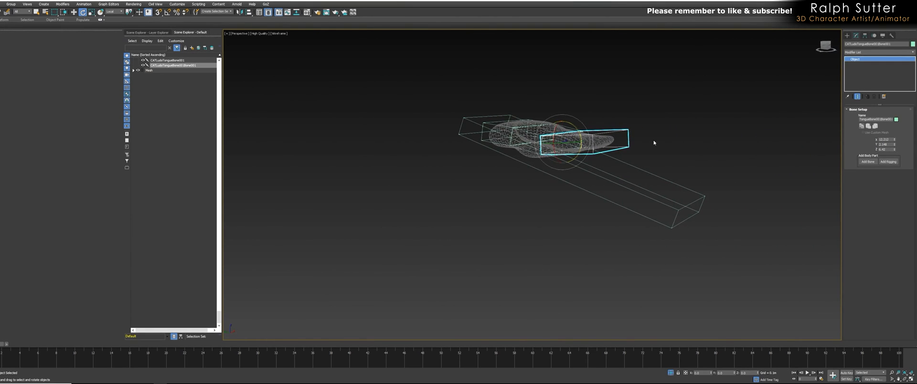
End the isolation, select the Head bone and return to shaded display with the ear in view.
right_click(673, 116)
left_click(692, 69)
middle_click_drag(692, 70, 597, 146, "alt")
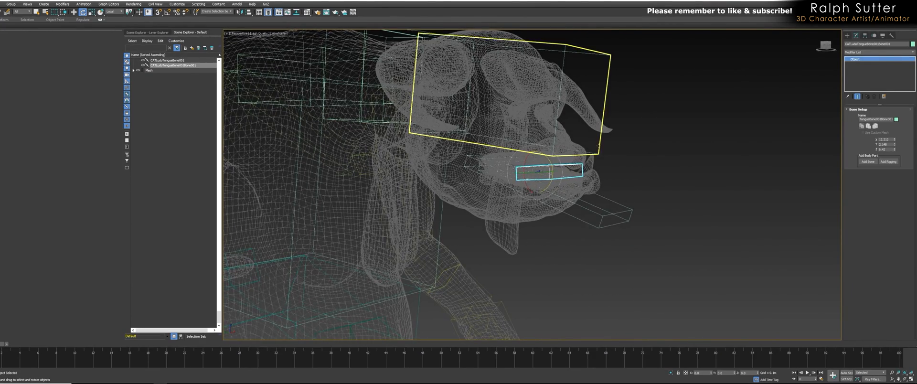
left_click(597, 146)
key("F3")
middle_click_drag(664, 145, 783, 153, "alt")
scroll(591, 143, "up", 3)
middle_click_drag(591, 144, 567, 151, "alt")
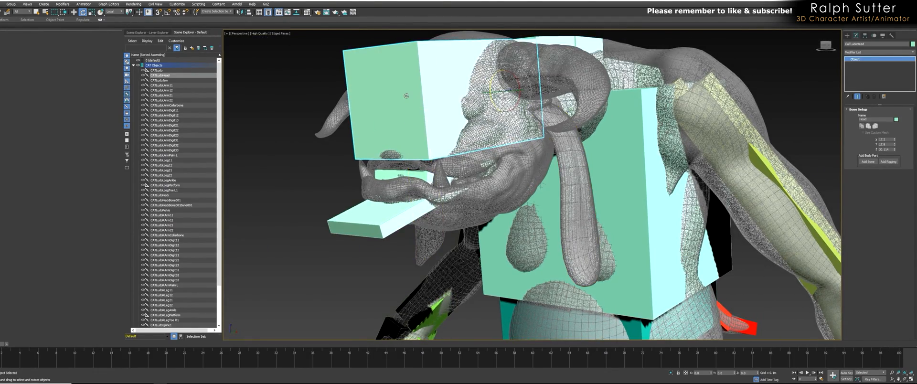
Isolate the ears mesh together with the Head bone, leaving only the Head bone selected.
left_click(576, 169, "ctrl")
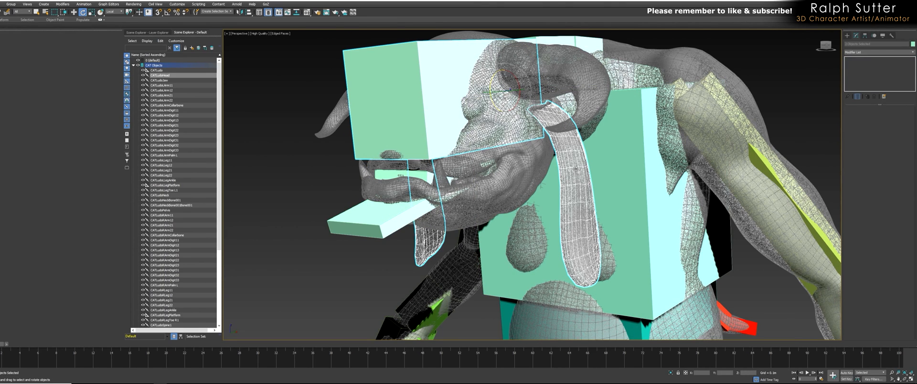
right_click(576, 169)
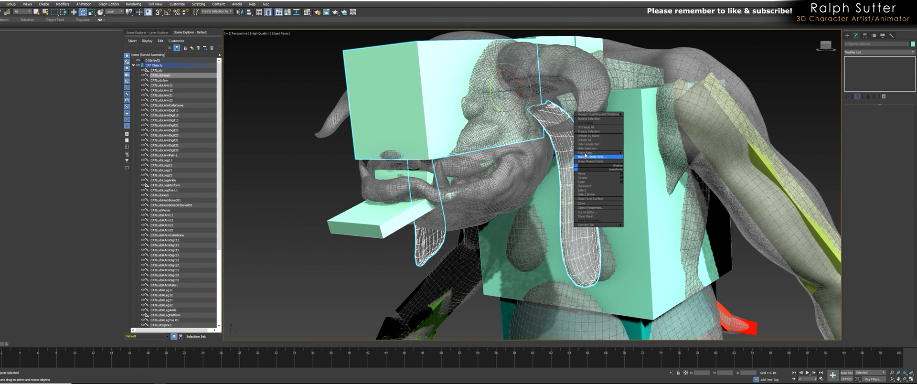
left_click(594, 121)
middle_click_drag(594, 120, 650, 143, "alt")
left_click(683, 143)
left_click(513, 141)
middle_click_drag(513, 141, 518, 139, "alt")
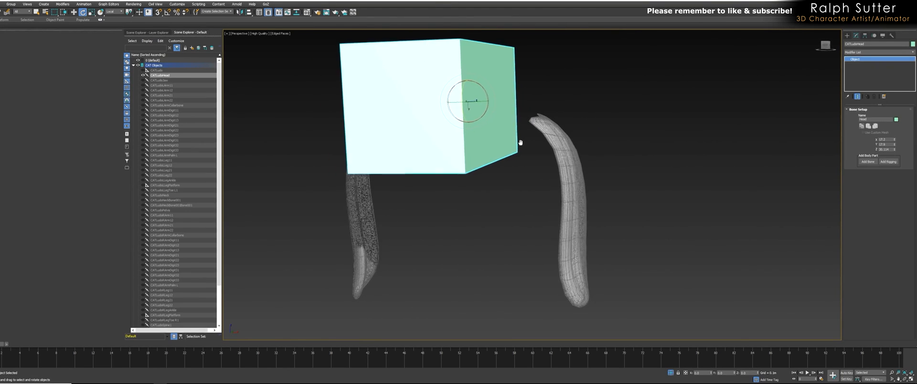
Add a bone to the Head bone and rotate it sideways to point toward the ear.
mouse_move(666, 155)
middle_mouse_down("alt")
mouse_move(675, 153)
mouse_move(552, 160)
middle_mouse_up("alt")
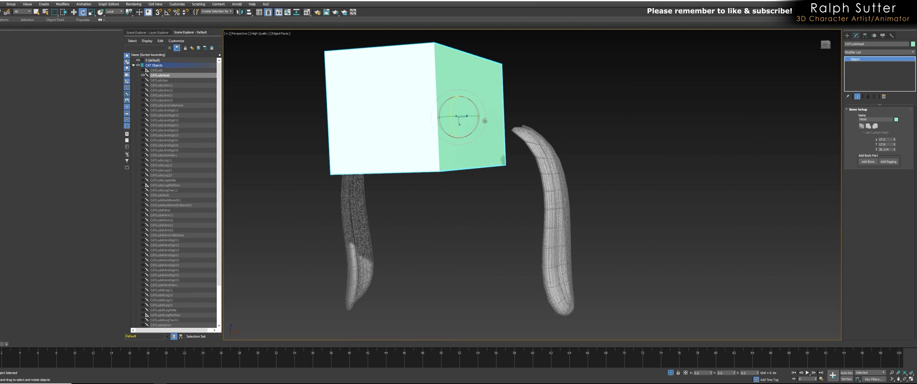
left_click(868, 162)
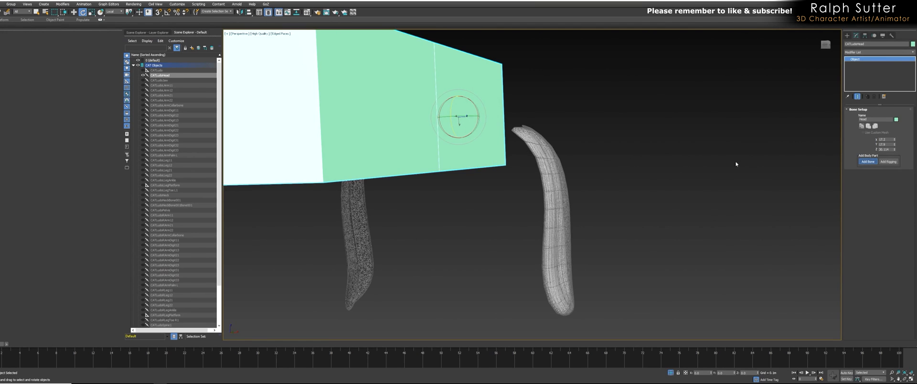
scroll(654, 159, "down", 5)
middle_click_drag(655, 160, 622, 199, "alt")
left_click(550, 200)
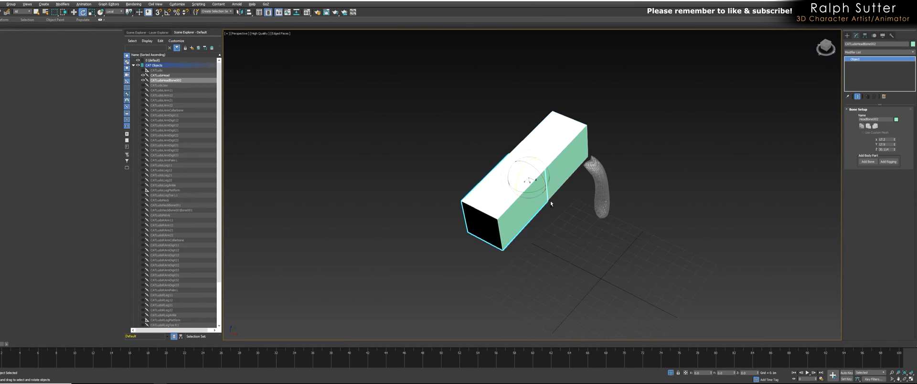
middle_click_drag(551, 201, 533, 228, "alt")
left_click_drag(536, 212, 601, 204)
Move the new head bone sideways and down onto the root of the character's left ear.
key("w")
mouse_move(601, 204)
middle_mouse_down("alt")
mouse_move(632, 164)
mouse_move(624, 156)
middle_mouse_up("alt")
scroll(636, 151, "up", 5)
key("F3")
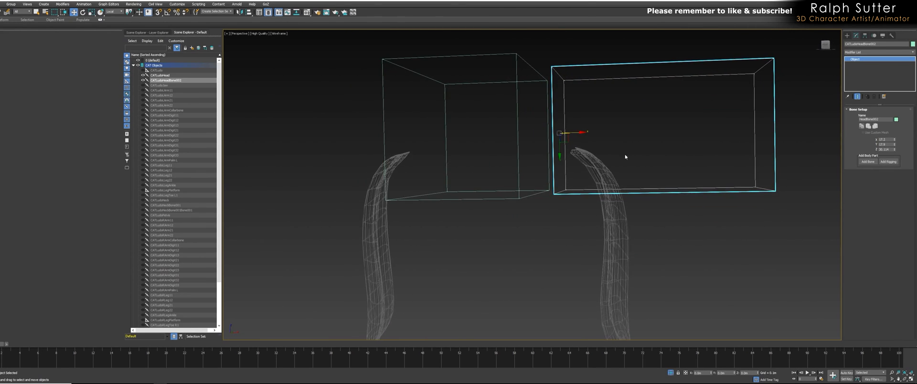
left_click_drag(564, 139, 598, 166)
middle_click_drag(598, 165, 591, 180, "alt")
left_click_drag(624, 157, 630, 156)
Name the new bone "Ear L" and shrink its dimensions toward the size of the ear.
double_click(886, 120)
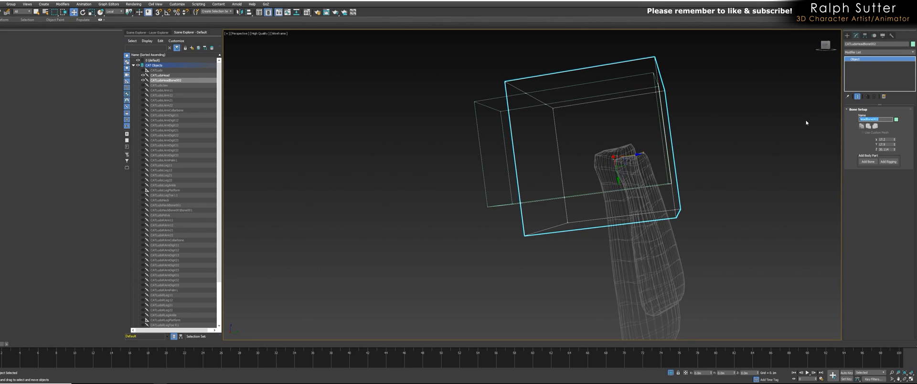
type("Ear")
left_click_drag(896, 150, 896, 168)
mouse_move(833, 182)
middle_mouse_down("alt")
mouse_move(810, 180)
mouse_move(819, 180)
middle_mouse_up("alt")
left_click_drag(894, 145, 896, 165)
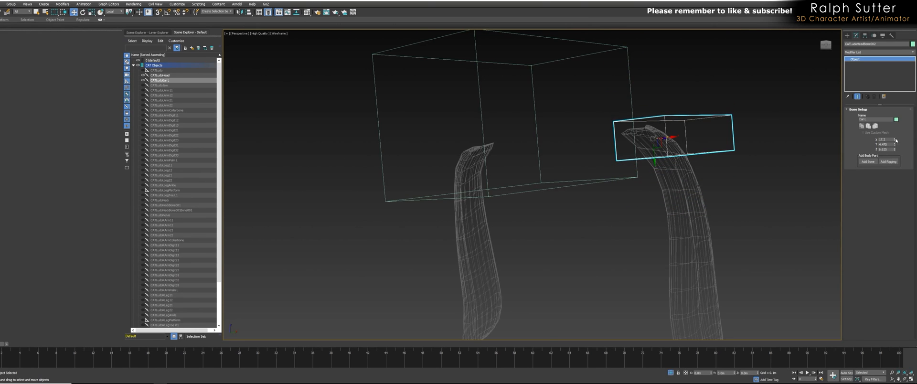
left_click_drag(896, 141, 895, 142)
Rotate the Ear L bone to follow the ear's upper curve and narrow its X size to the ear's width.
middle_click_drag(762, 147, 727, 152, "alt")
key("e")
left_click_drag(667, 154, 664, 164)
mouse_move(664, 164)
middle_mouse_down("alt")
mouse_move(608, 171)
mouse_move(655, 163)
middle_mouse_up("alt")
left_click_drag(655, 163, 657, 163)
mouse_move(657, 164)
middle_mouse_down("alt")
mouse_move(604, 168)
mouse_move(708, 156)
mouse_move(662, 157)
middle_mouse_up("alt")
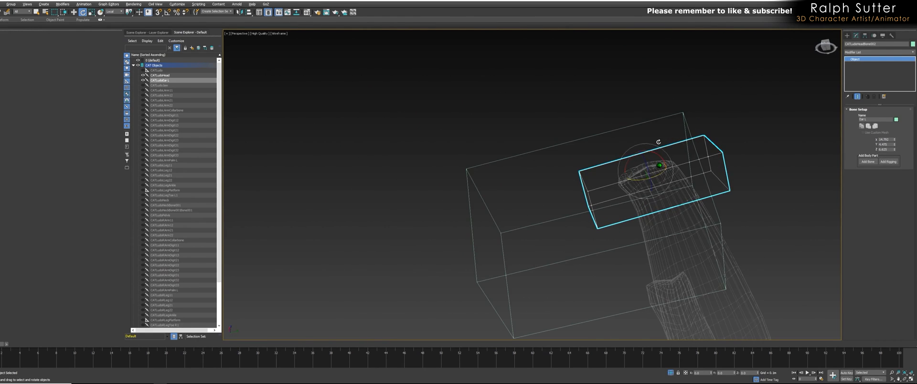
left_click_drag(661, 158, 659, 156)
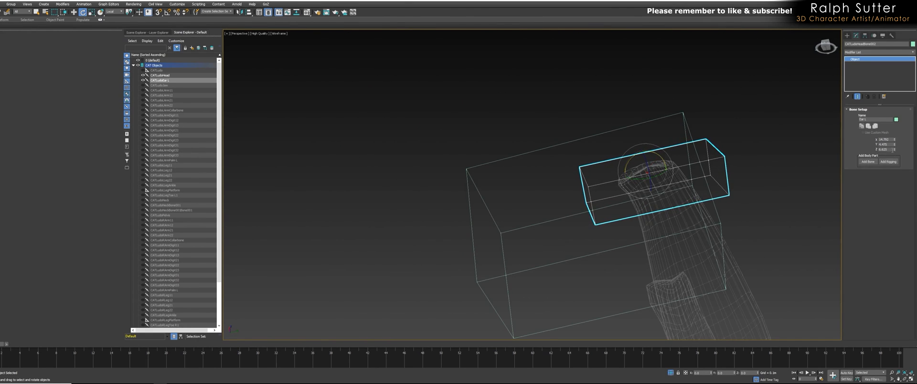
left_click_drag(894, 141, 894, 174)
middle_click_drag(767, 203, 618, 131, "alt")
scroll(669, 162, "up", 2)
scroll(669, 170, "down", 3)
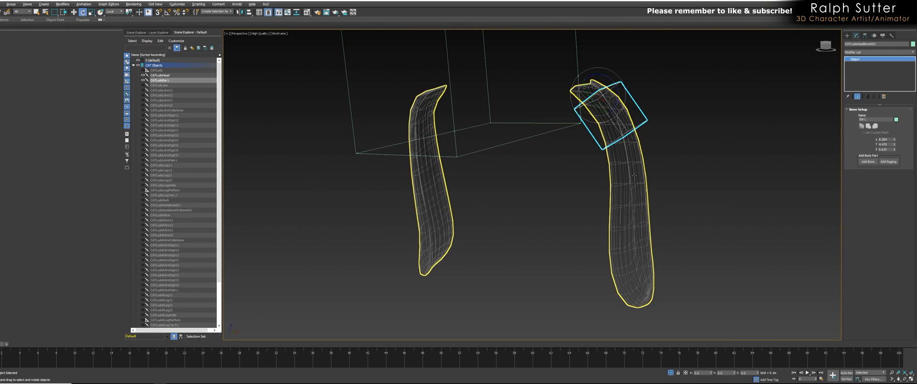
middle_click_drag(686, 205, 734, 229, "alt")
Add two chained bones after the Ear L bone and rotate them to run down along the ear.
left_click(868, 162)
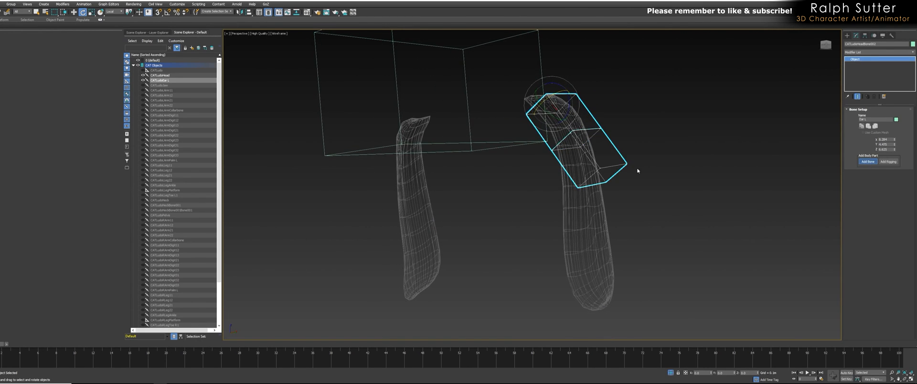
middle_click_drag(640, 172, 660, 166, "alt")
left_click(626, 166)
left_click_drag(626, 166, 605, 165)
middle_click_drag(605, 165, 565, 172, "alt")
left_click_drag(607, 154, 606, 153)
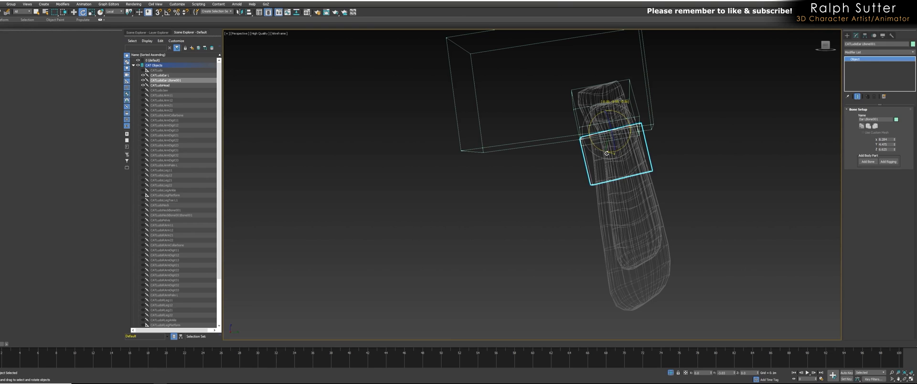
left_click(868, 161)
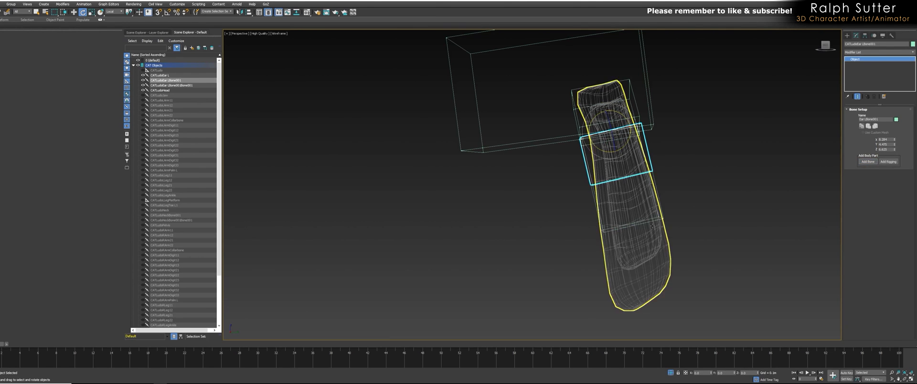
left_click_drag(635, 194, 633, 195)
middle_click_drag(633, 195, 675, 200, "alt")
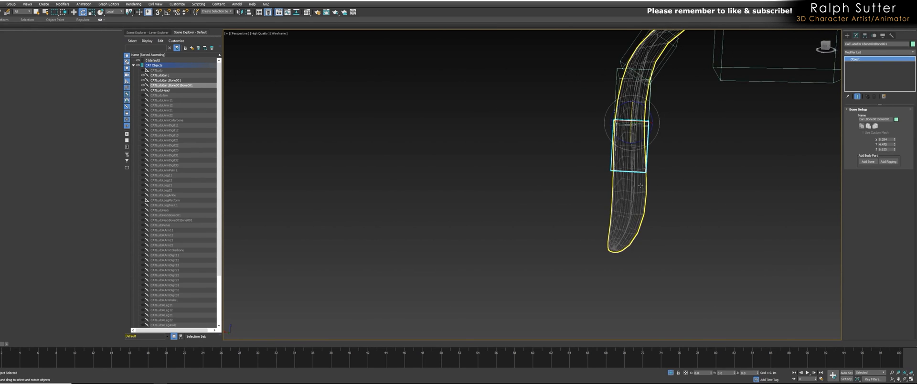
Add a final bone to the left ear chain, then position, lengthen and rotate it to reach the ear tip.
left_click(868, 162)
key("w")
left_click_drag(627, 195, 628, 220)
middle_click_drag(692, 220, 763, 204, "alt")
left_click_drag(895, 150, 896, 140)
middle_click_drag(684, 212, 639, 224, "alt")
key("e")
left_click_drag(630, 227, 629, 229)
middle_click_drag(629, 229, 657, 173, "alt")
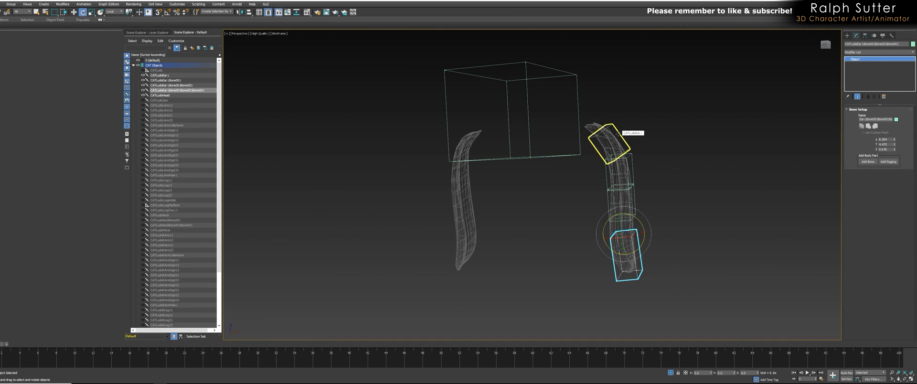
Copy the Ear L bone's settings, add another bone to the Head bone and paste them onto it mirrored.
left_click(611, 128)
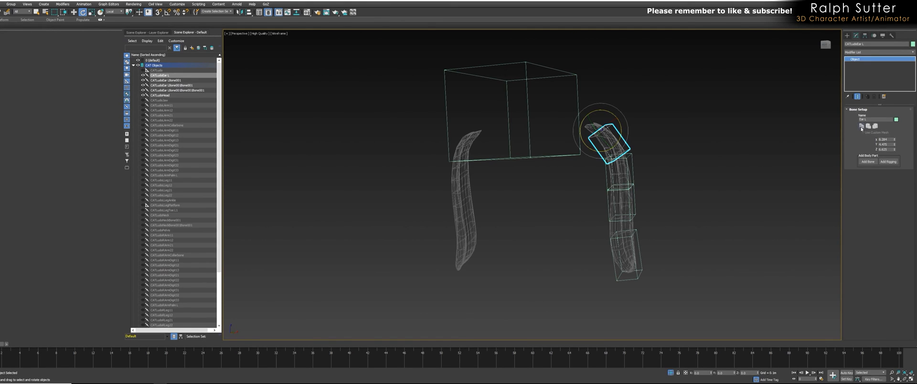
left_click(550, 156)
middle_click_drag(550, 156, 519, 172, "alt")
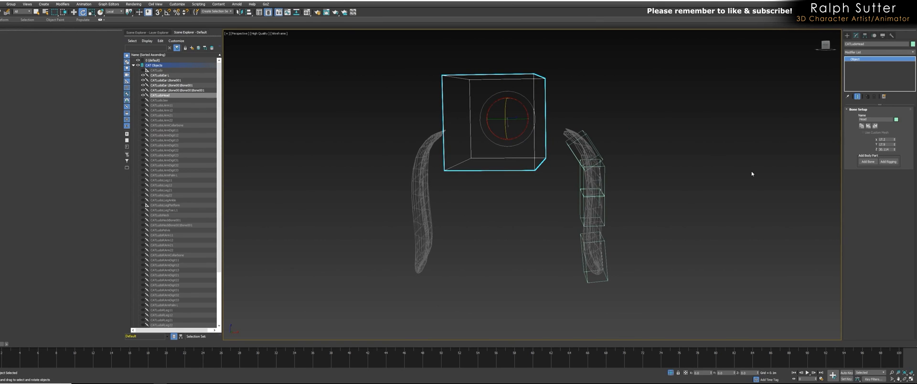
left_click(868, 162)
middle_click_drag(549, 231, 457, 235, "alt")
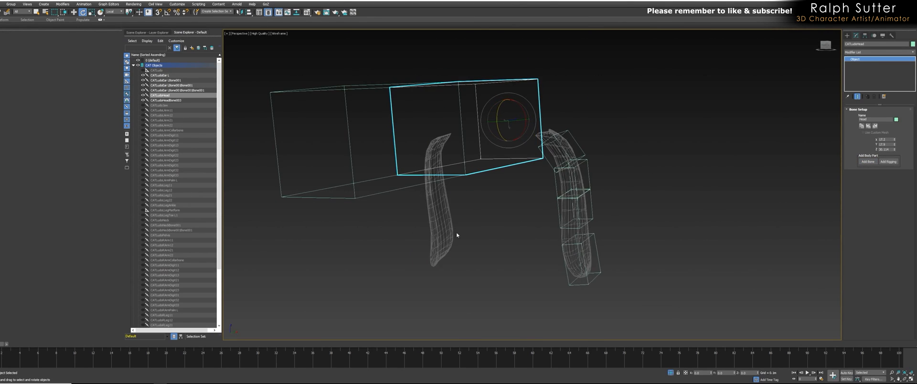
left_click(362, 203)
middle_click_drag(361, 203, 443, 201, "alt")
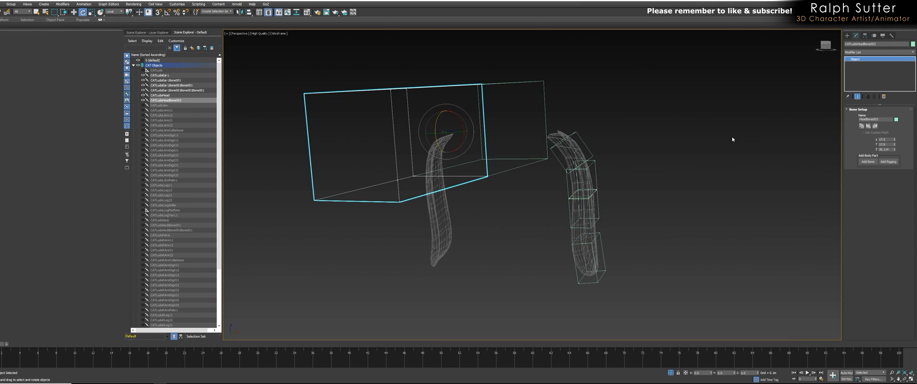
left_click(875, 126)
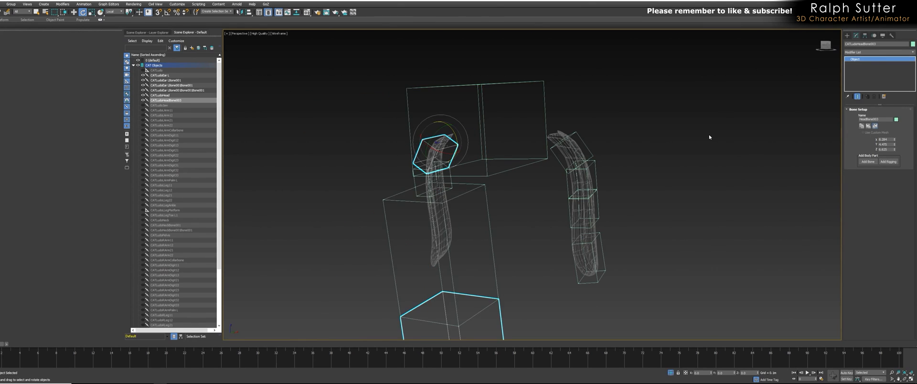
middle_click_drag(592, 155, 516, 196, "alt")
scroll(482, 193, "up", 3)
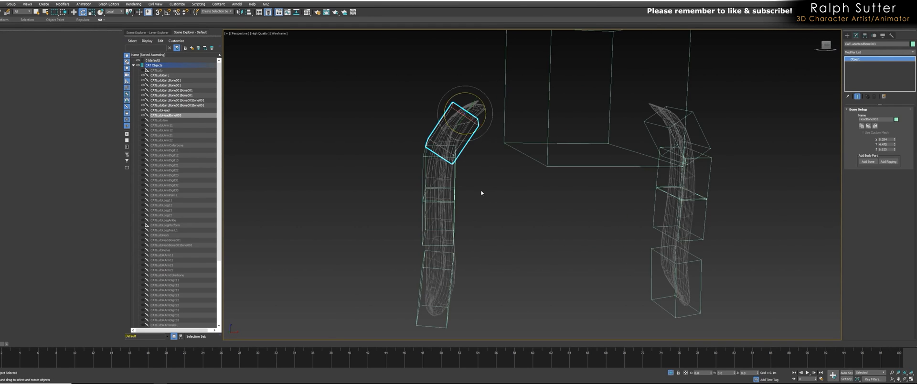
Rename the mirrored ear's root bone "Ear R" and the bone below it "Ear RBone001".
double_click(882, 120)
key("Return")
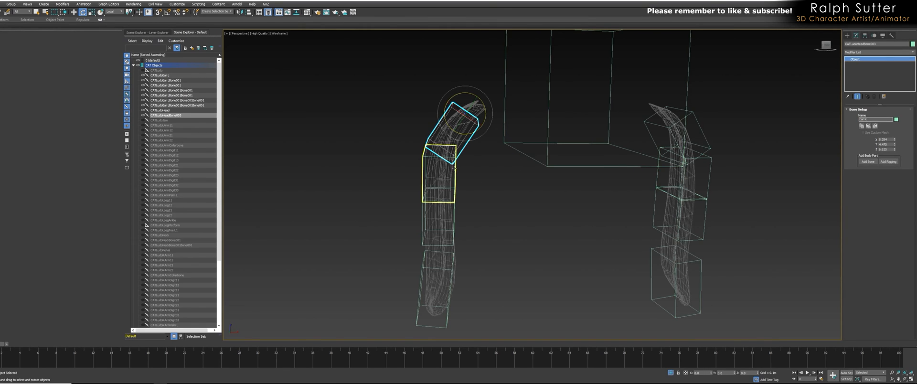
double_click(874, 119)
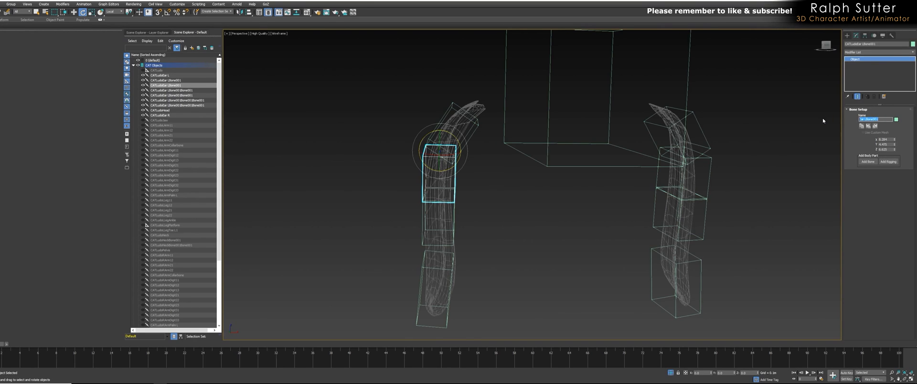
left_click(698, 181)
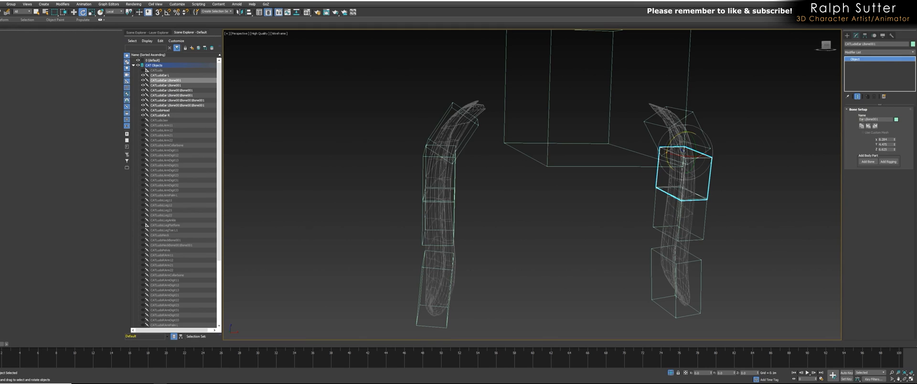
double_click(874, 119)
left_click(453, 179)
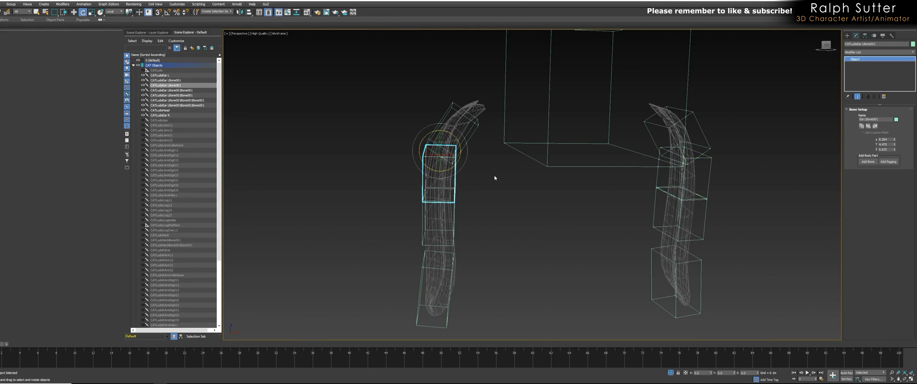
double_click(884, 119)
type("Ear_Bone001")
Rename the last two bones of the mirrored ear chain, replacing the L after "Ear" with R.
left_click(454, 220)
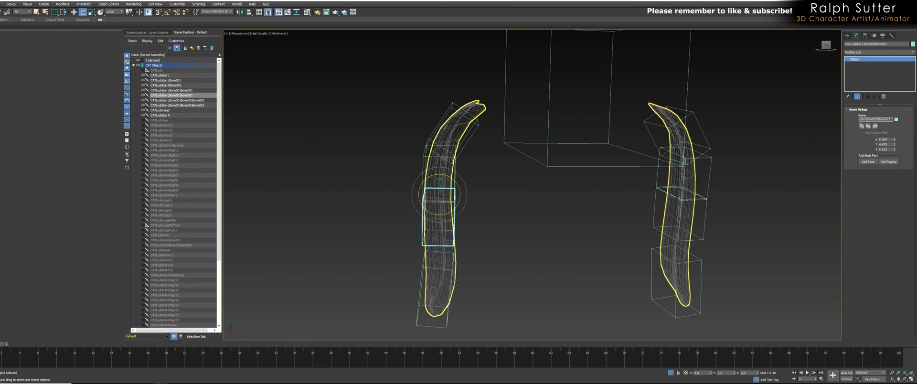
left_click(446, 272)
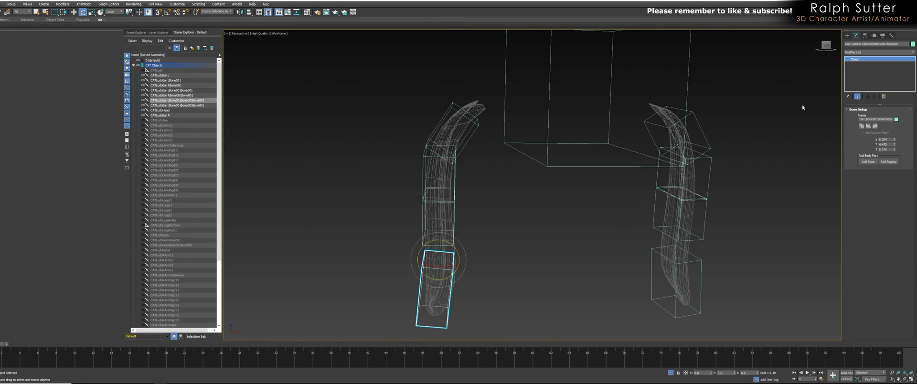
left_click(876, 119)
End the isolation, return to shaded display and review the whole rig against the body mesh.
scroll(678, 162, "down", 3)
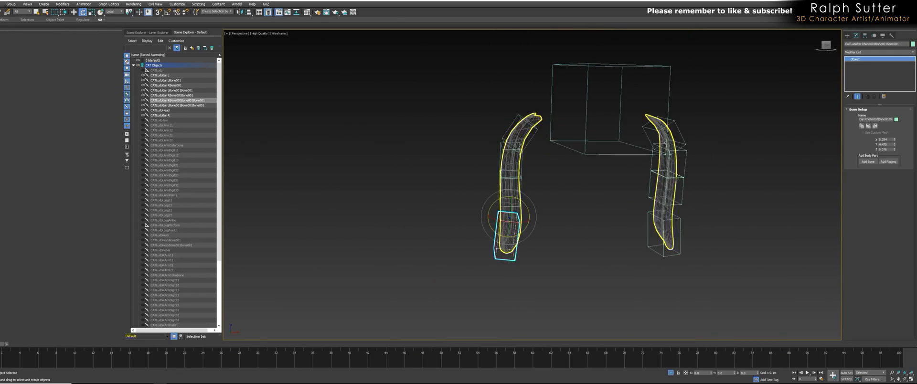
right_click(746, 173)
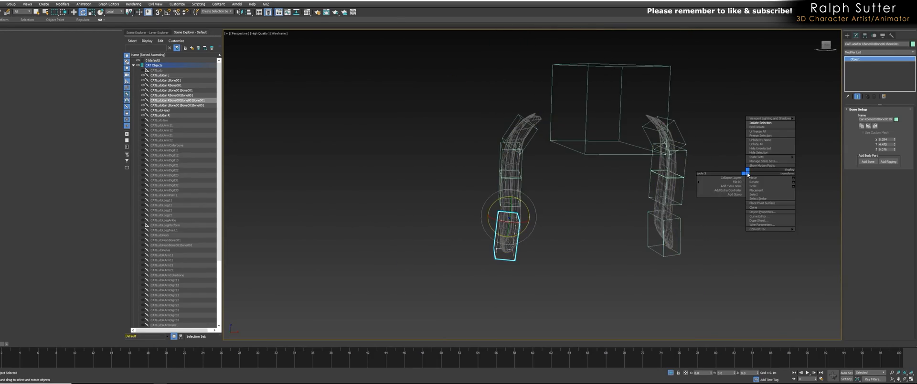
left_click(756, 127)
middle_click_drag(730, 152, 682, 147, "alt")
scroll(600, 168, "down", 4)
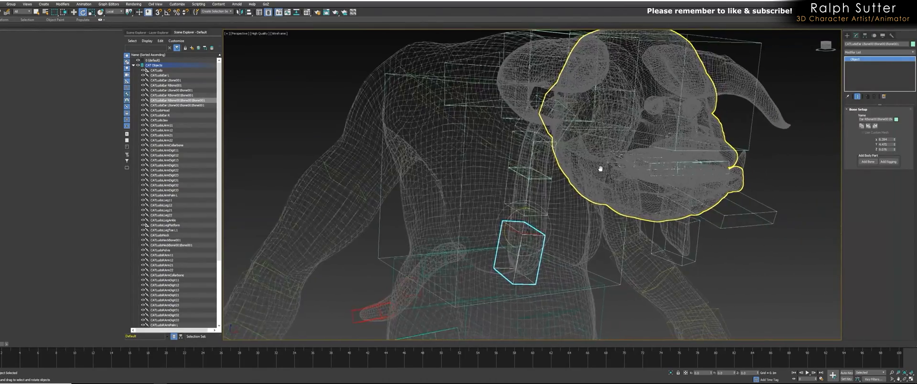
key("F3")
middle_click_drag(726, 178, 621, 191, "alt")
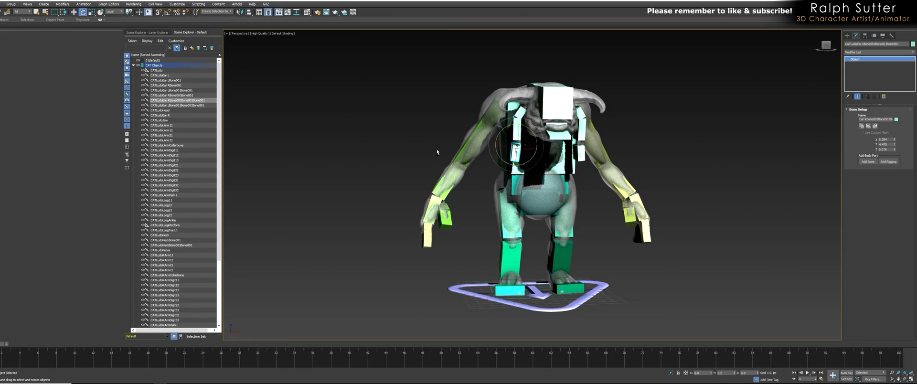
scroll(540, 214, "up", 5)
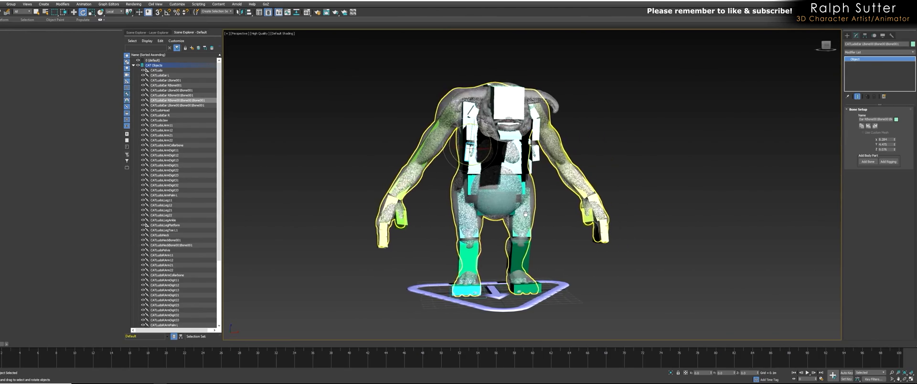
middle_click_drag(540, 214, 518, 210, "alt")
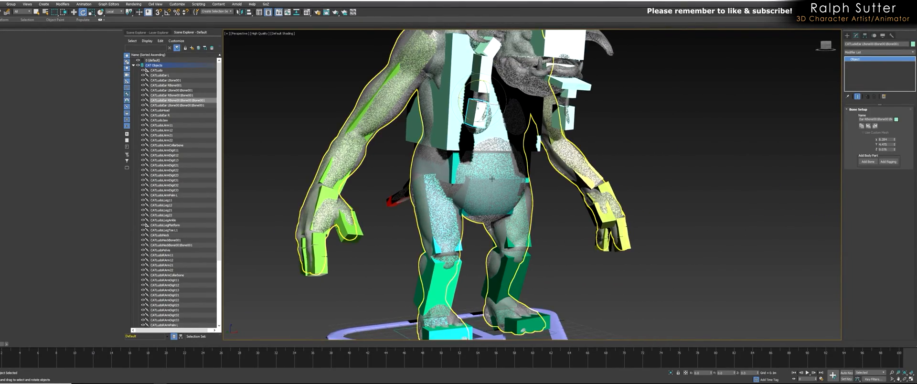
middle_click_drag(492, 179, 469, 199, "alt")
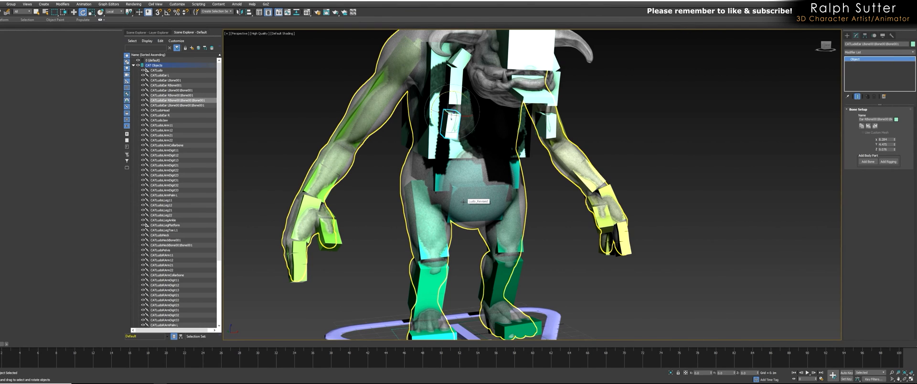
Select all the CAT rig bones together and switch the viewport to wireframe display.
left_click(463, 202)
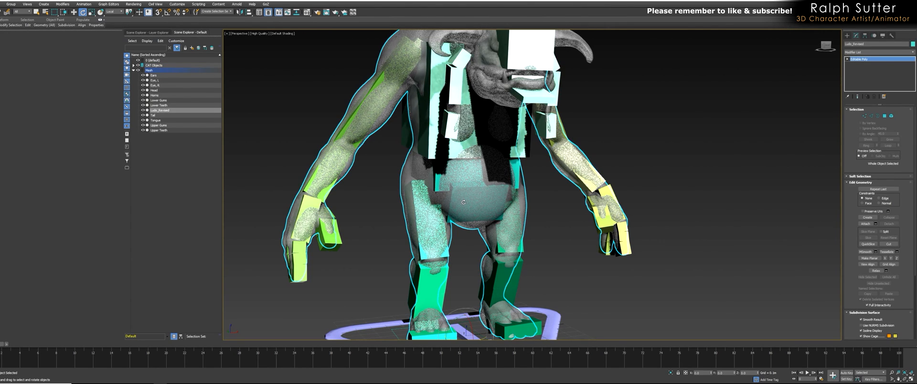
double_click(464, 202)
scroll(464, 202, "down", 1)
middle_click_drag(463, 202, 551, 149, "alt")
key("F3")
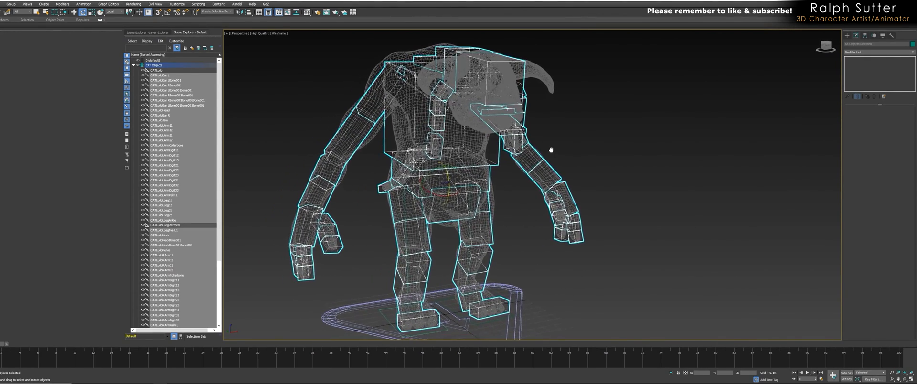
Turn off Renderable for all the selected CAT bones in their object properties and return the viewport to shaded display.
right_click(463, 188)
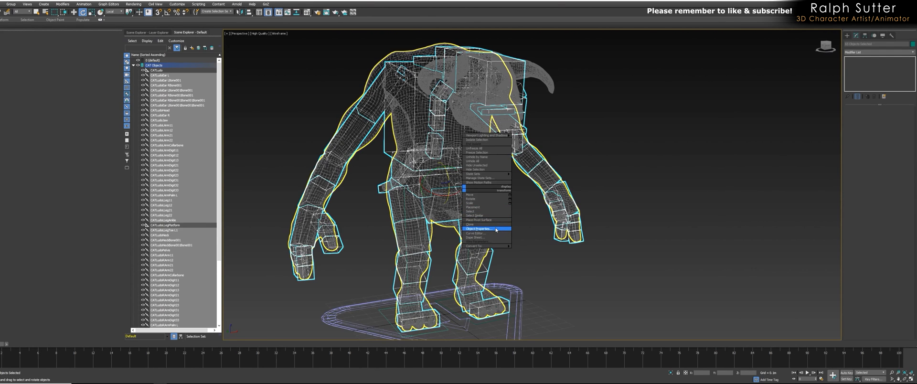
left_click(479, 228)
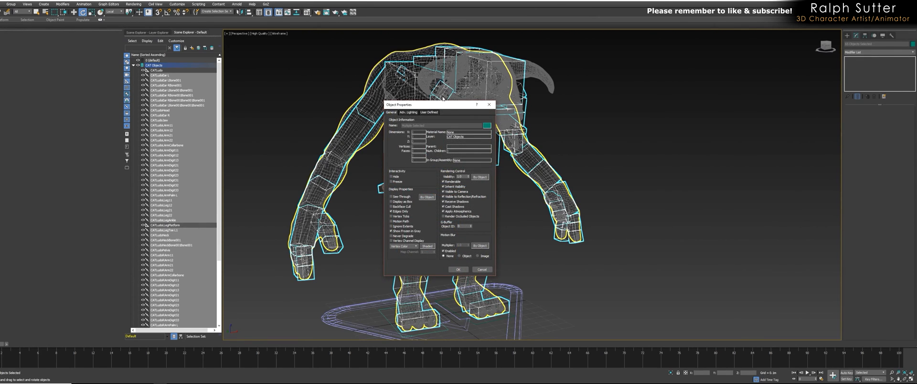
left_click_drag(442, 108, 637, 101)
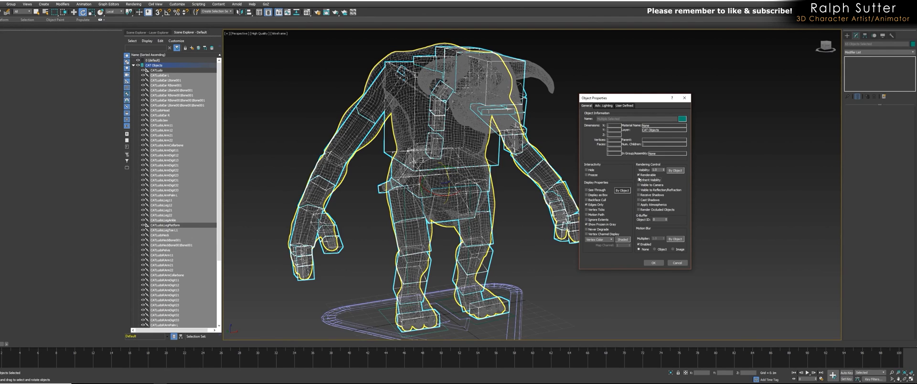
left_click(639, 175)
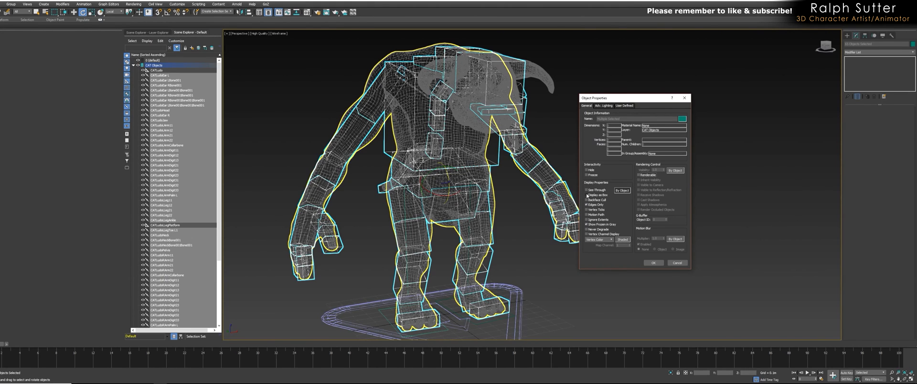
left_click(653, 263)
mouse_move(595, 170)
middle_mouse_down("alt")
mouse_move(619, 188)
mouse_move(626, 167)
mouse_move(666, 179)
mouse_move(629, 174)
mouse_move(663, 189)
middle_mouse_up("alt")
key("F3")
scroll(642, 183, "up", 8)
scroll(629, 194, "down", 6)
middle_click_drag(629, 194, 462, 171, "alt")
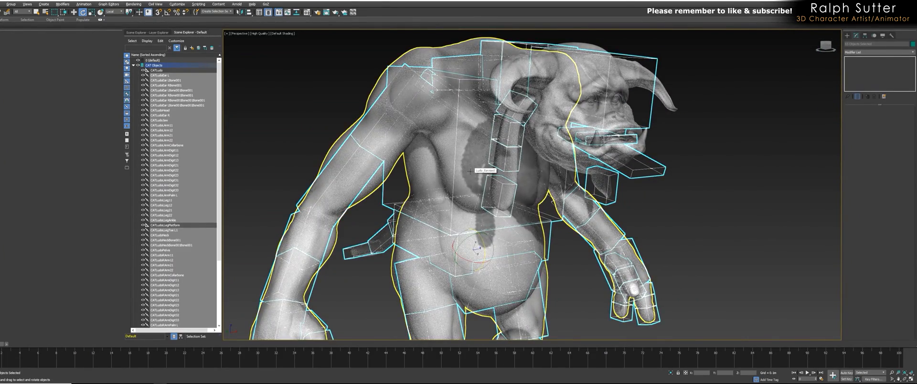
Examine which head parts are separate meshes by selecting the ears, head, horns and both eyes in turn.
left_click(476, 172)
mouse_move(475, 172)
middle_mouse_down("alt")
mouse_move(487, 184)
mouse_move(498, 170)
middle_mouse_up("alt")
left_click(498, 169)
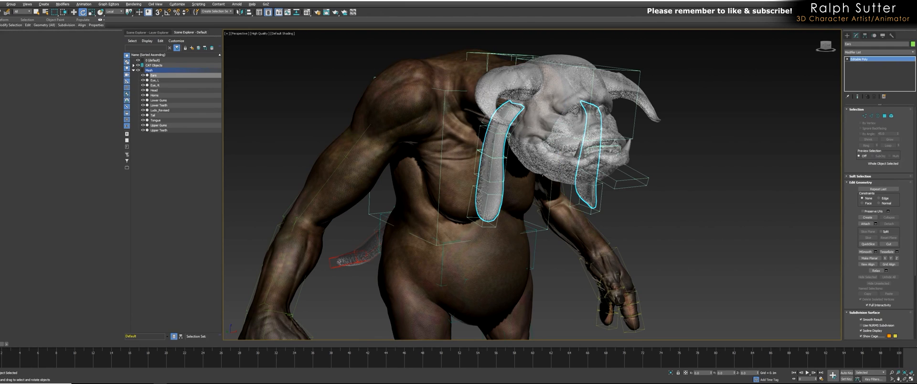
left_click(612, 158)
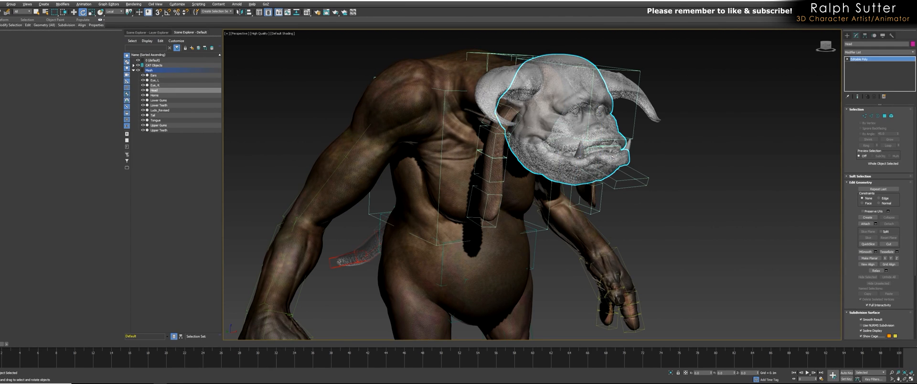
left_click(494, 85)
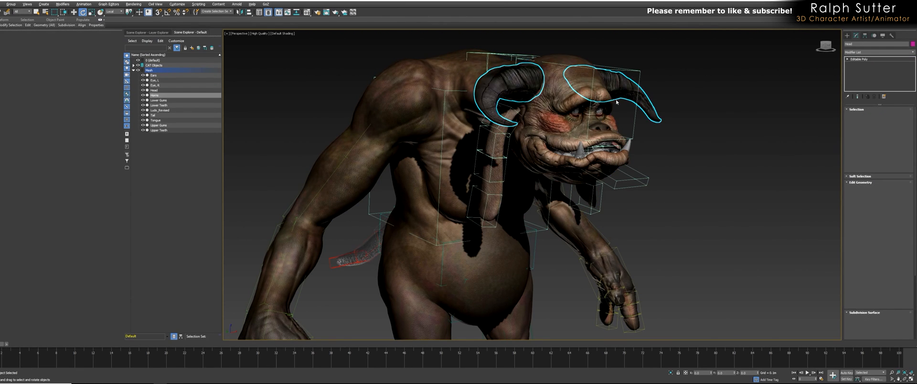
left_click(573, 110)
middle_click_drag(573, 110, 600, 110, "alt")
left_click(600, 110, "ctrl")
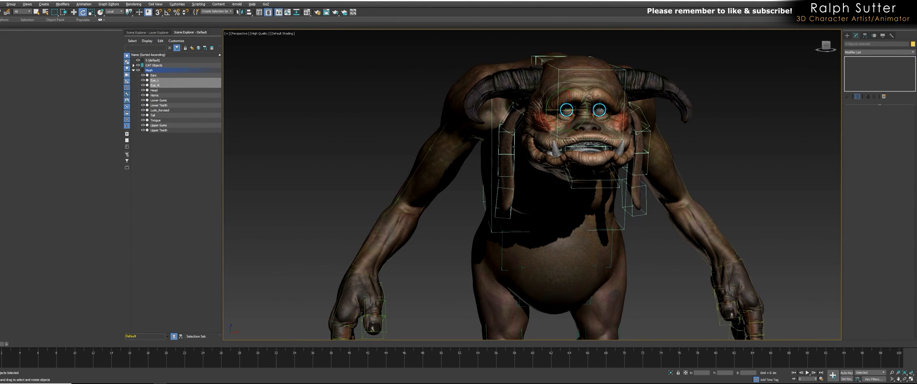
Examine the separate teeth, gums and tongue meshes inside the mouth by selecting them, and clear the selection.
scroll(590, 139, "up", 6)
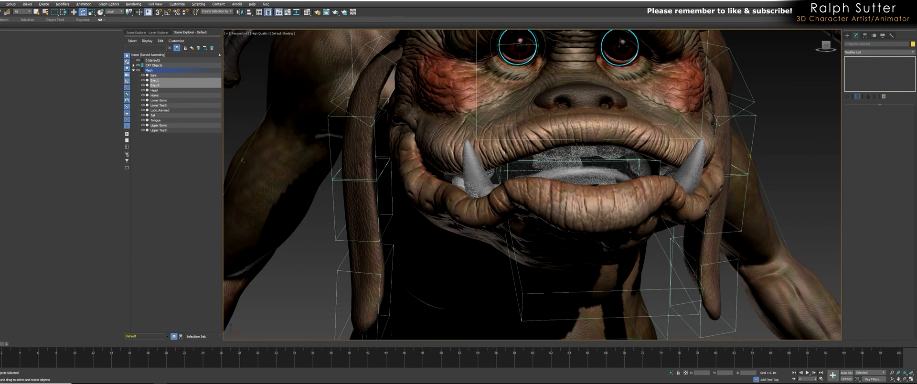
middle_click_drag(590, 139, 571, 148, "alt")
left_click(571, 152)
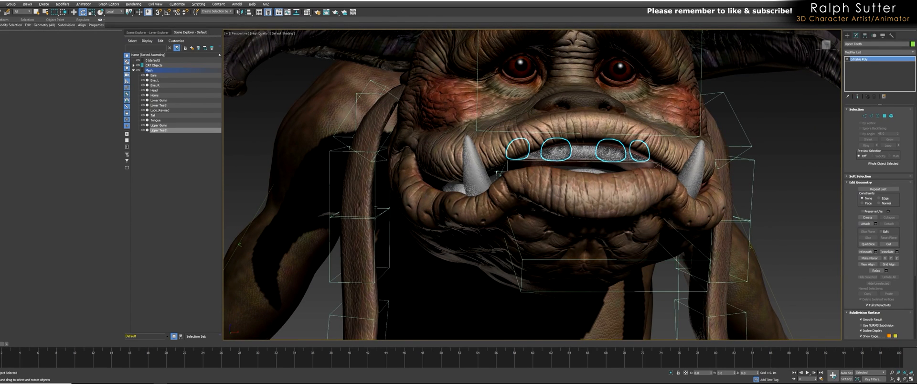
left_click(580, 160)
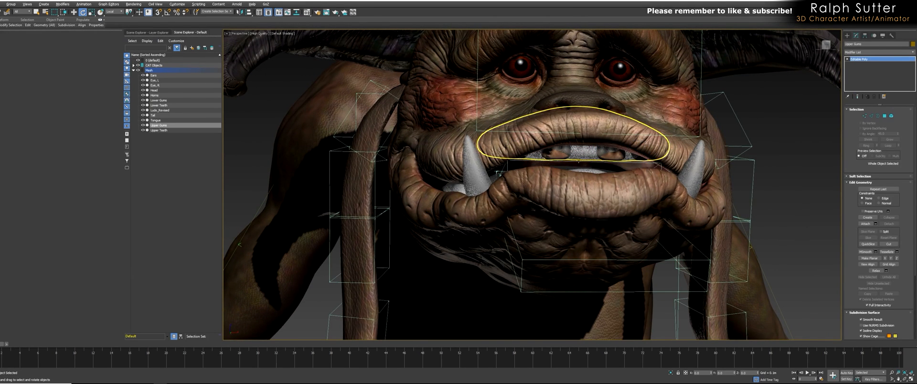
middle_click_drag(579, 161, 579, 143, "alt")
left_click(579, 194)
mouse_move(580, 193)
middle_mouse_down("alt")
mouse_move(579, 184)
mouse_move(579, 193)
middle_mouse_up("alt")
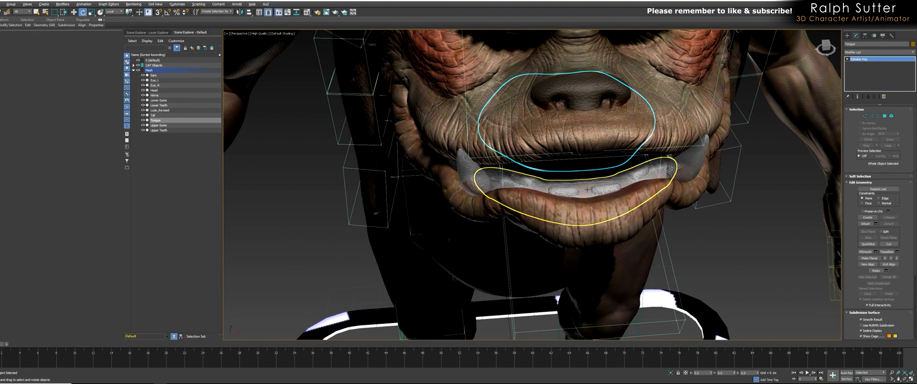
left_click(571, 190)
middle_click_drag(571, 190, 656, 205, "alt")
scroll(640, 206, "down", 3)
left_click(693, 184)
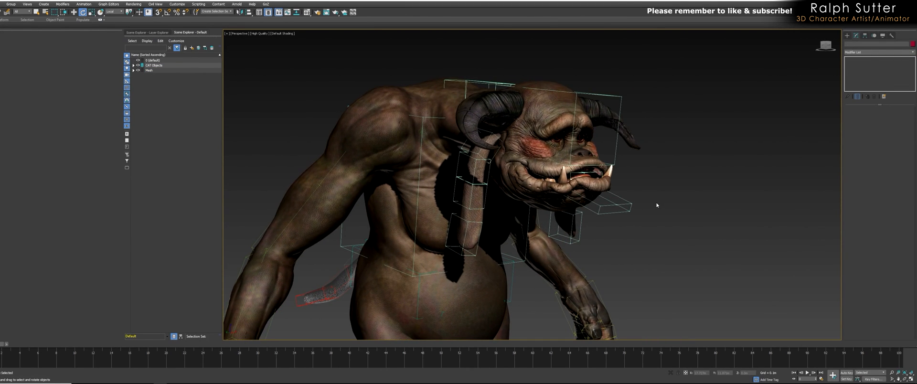
Select the lower teeth mesh and examine how it sits in the mouth relative to the head and jaw bones.
middle_click_drag(660, 193, 670, 232, "alt")
scroll(619, 204, "up", 3)
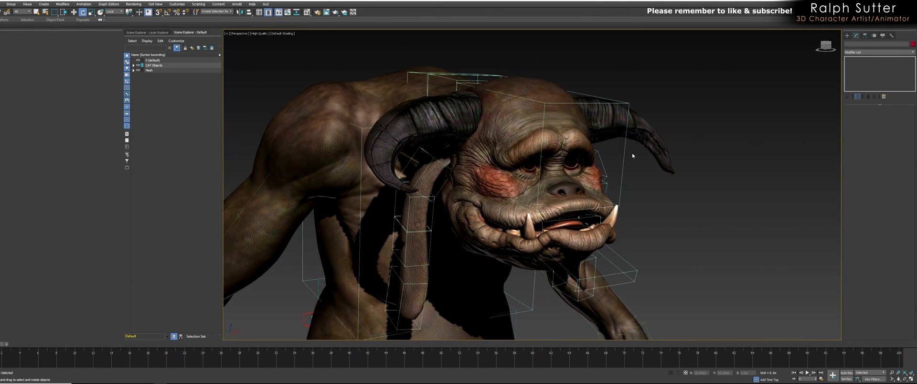
left_click(658, 139)
left_click(616, 219)
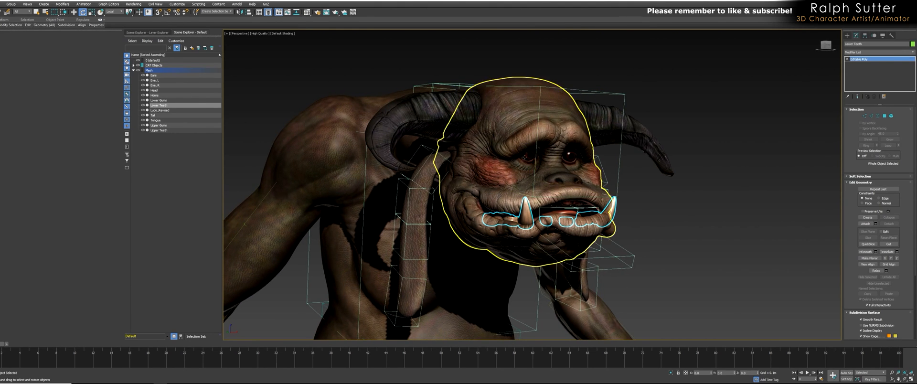
middle_click_drag(535, 173, 539, 177, "alt")
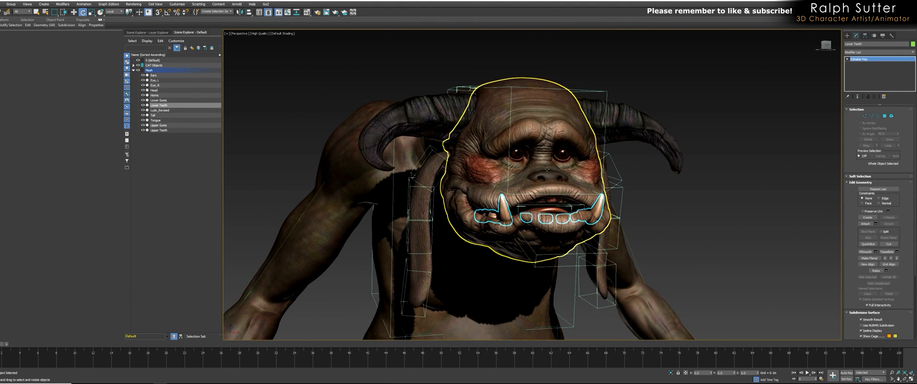
scroll(547, 169, "up", 4)
scroll(547, 169, "down", 3)
middle_click_drag(547, 169, 568, 205, "alt")
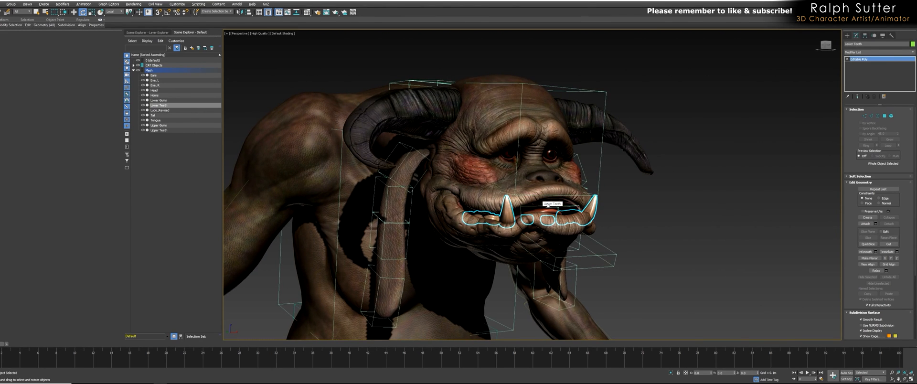
middle_click_drag(592, 210, 538, 156, "alt")
scroll(544, 186, "down", 5)
Select both eyes, the horns and the CAT head bone together and isolate them.
left_click(538, 157)
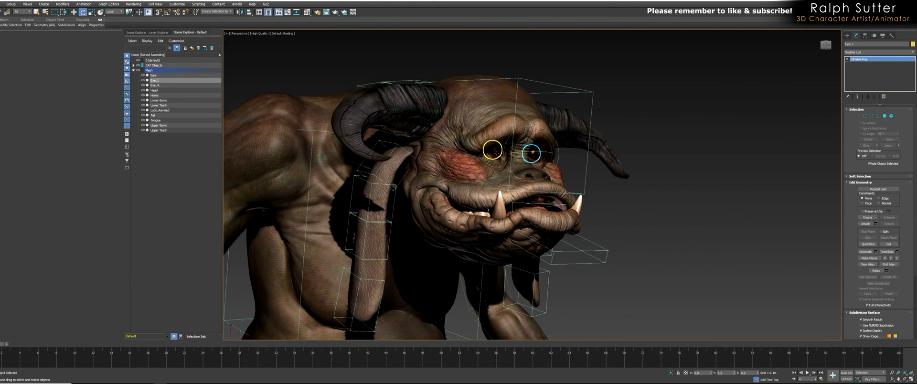
left_click(498, 154, "ctrl")
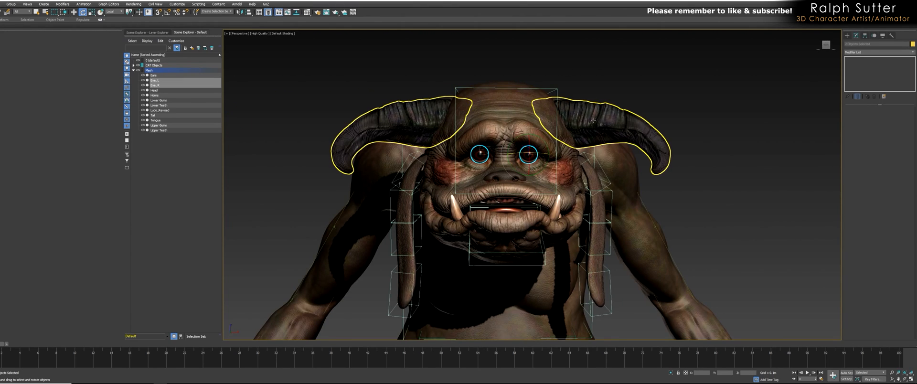
left_click(593, 120, "ctrl")
middle_click_drag(546, 162, 543, 173, "alt")
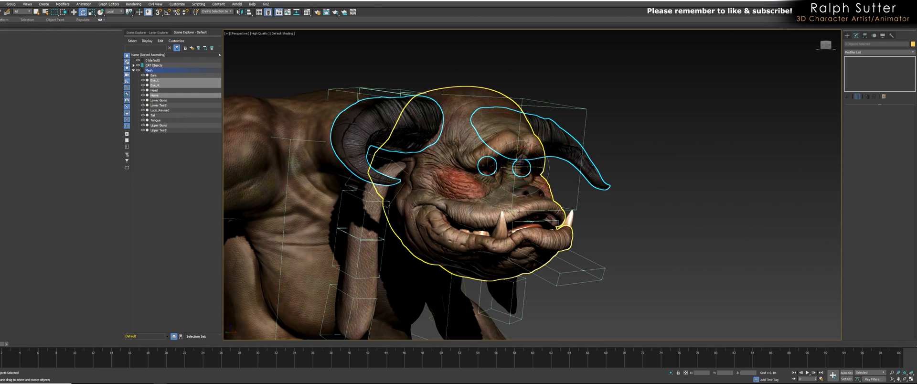
left_click(577, 195)
middle_click_drag(577, 196, 537, 141, "alt")
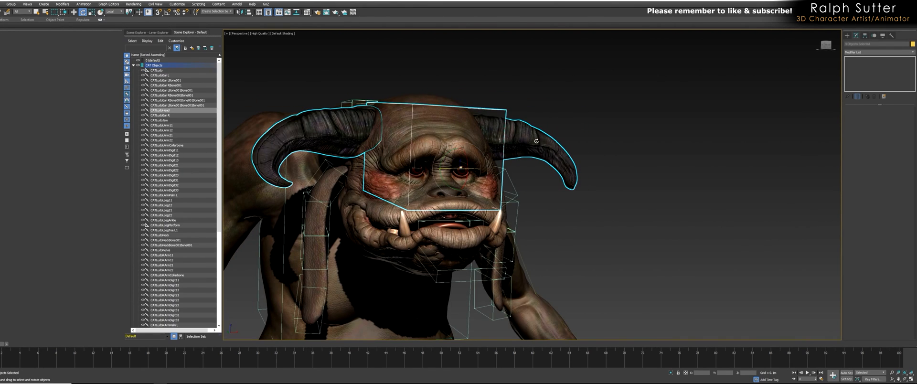
right_click(531, 145)
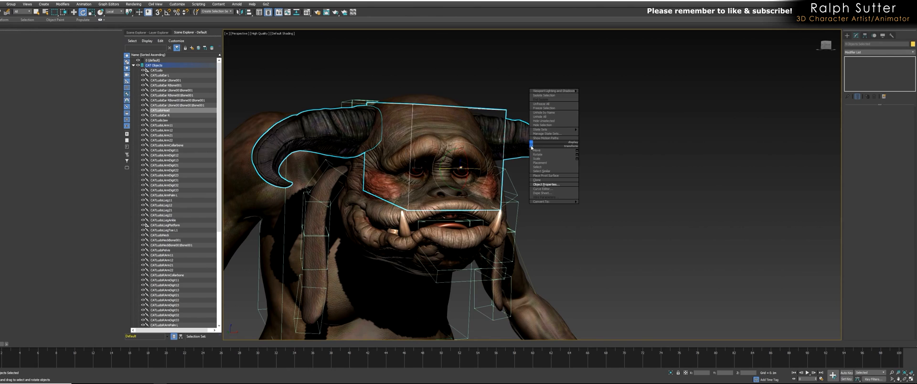
left_click(555, 95)
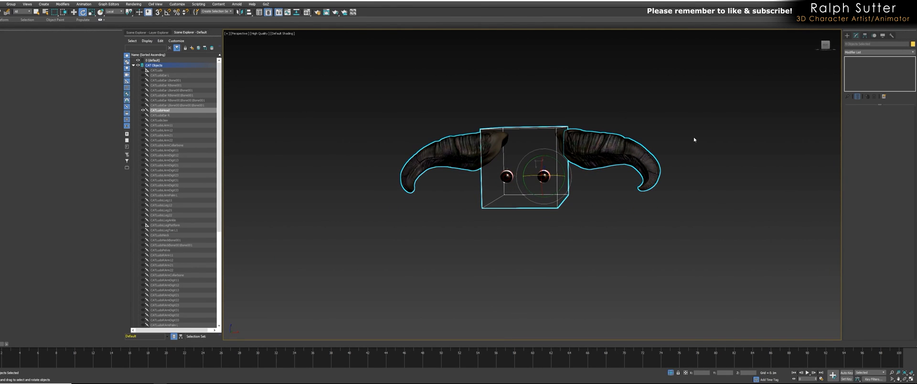
Link both eye meshes to the CAT head bone as their parent and clear the selection.
left_click(662, 169)
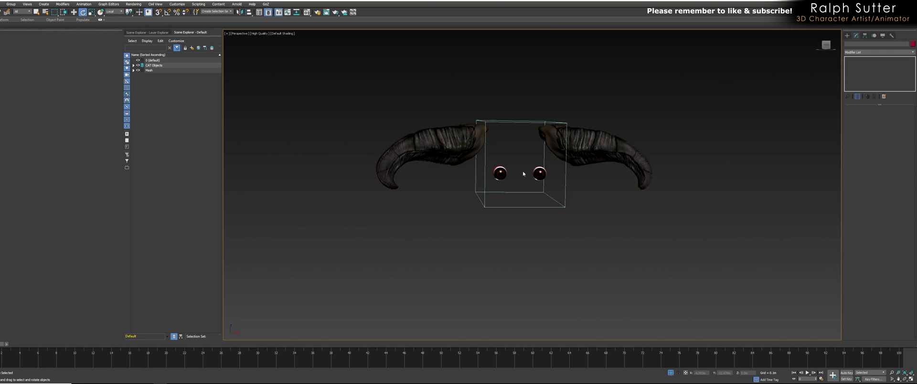
scroll(499, 174, "up", 2)
left_click(487, 174)
left_click(549, 175, "ctrl")
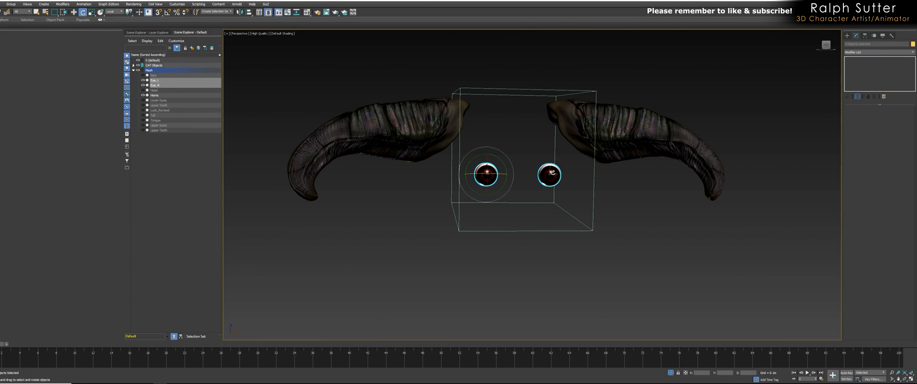
left_click(2, 12)
left_click(6, 11)
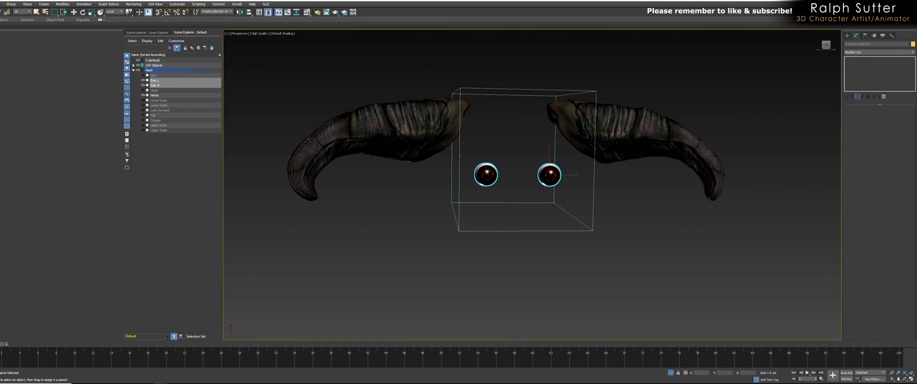
left_click_drag(484, 183, 508, 204)
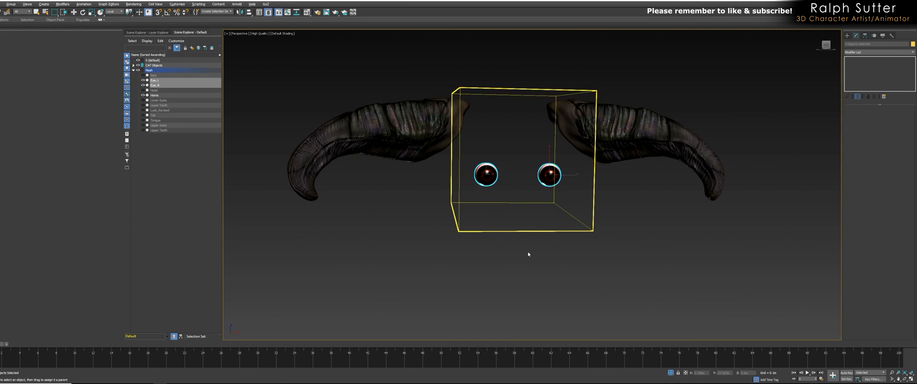
middle_click_drag(530, 253, 523, 264)
middle_click_drag(501, 233, 498, 233, "alt")
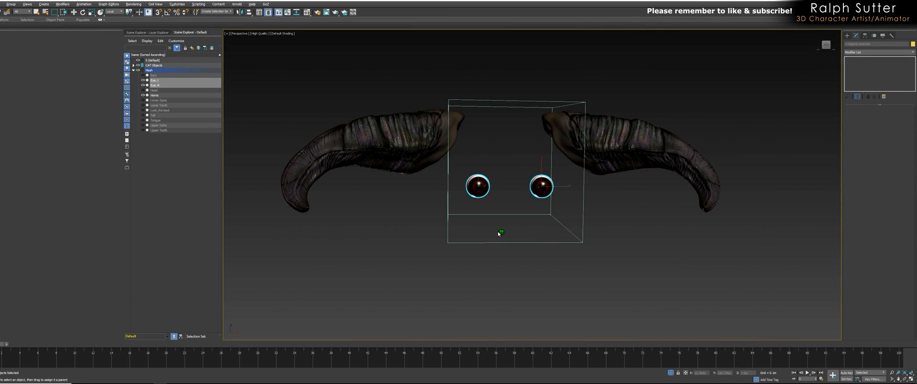
left_click(508, 155)
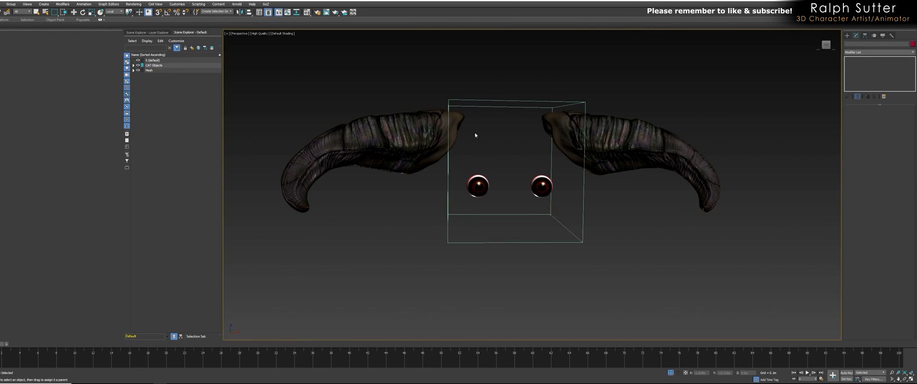
Isolate only the horns mesh and the CAT head bone, and clear the selection.
left_click(413, 143)
left_click(448, 173, "ctrl")
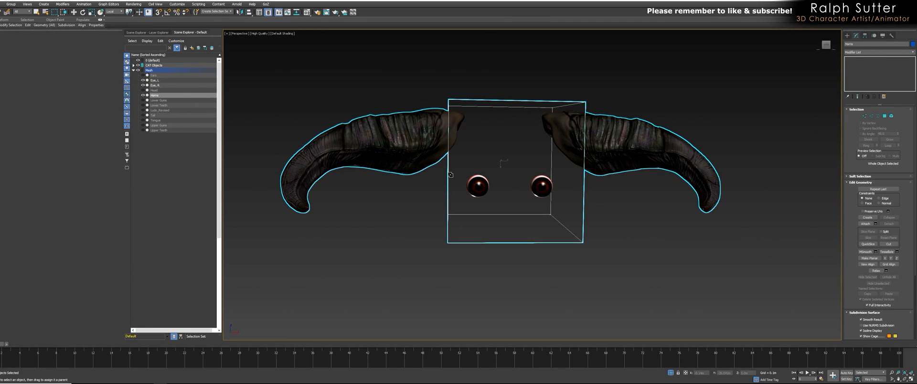
right_click(448, 174)
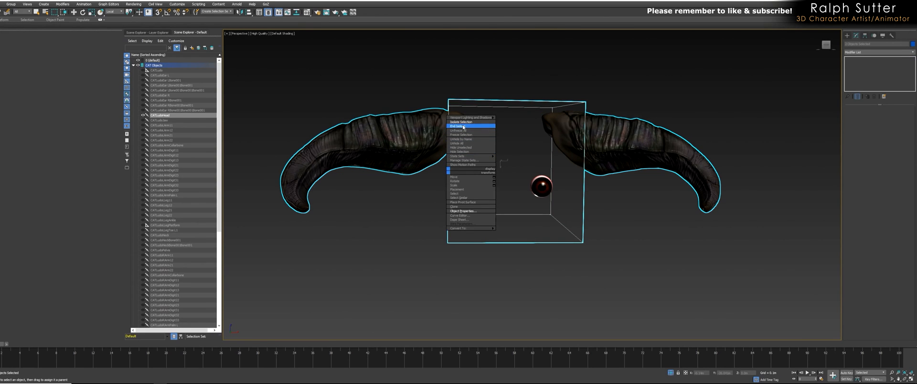
scroll(467, 129, "down", 4)
middle_click_drag(492, 158, 635, 182, "alt")
left_click(635, 181)
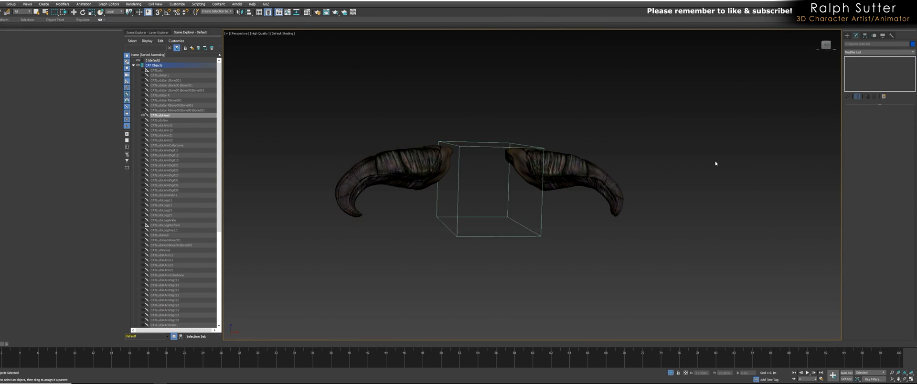
Select the horns mesh and apply a Skin modifier to it.
key("w")
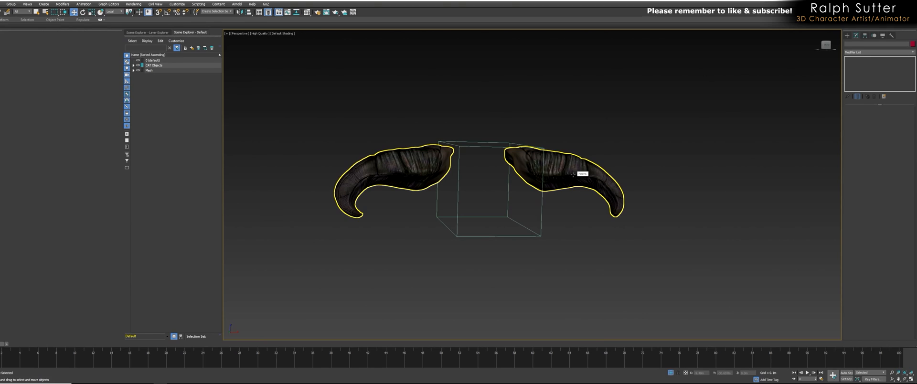
left_click(571, 174)
middle_click_drag(565, 216, 569, 220, "alt")
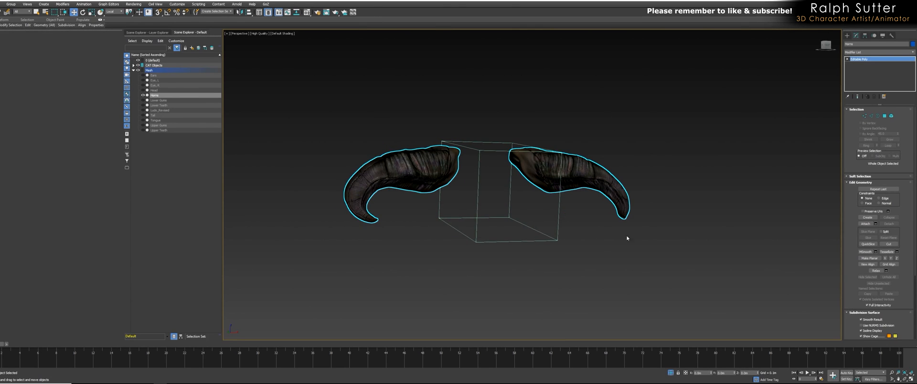
left_click(914, 54)
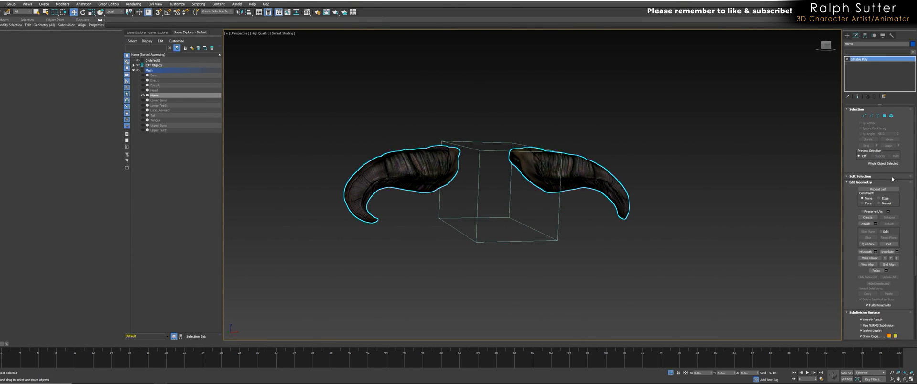
scroll(867, 249, "down", 4)
scroll(844, 306, "down", 4)
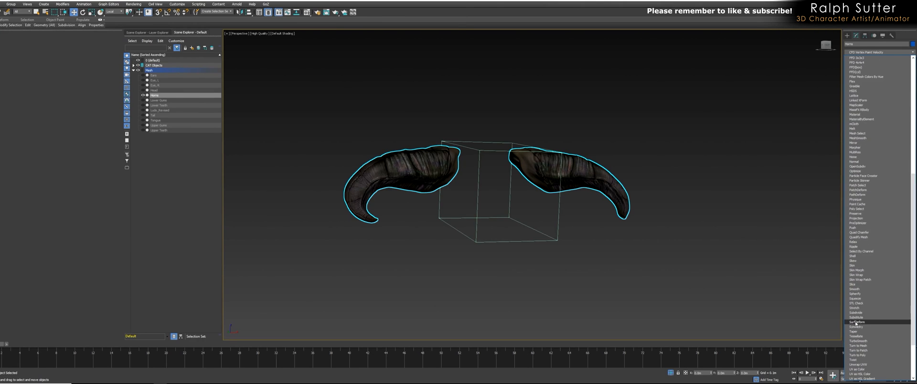
left_click(869, 265)
scroll(655, 246, "up", 5)
middle_click_drag(627, 240, 729, 239)
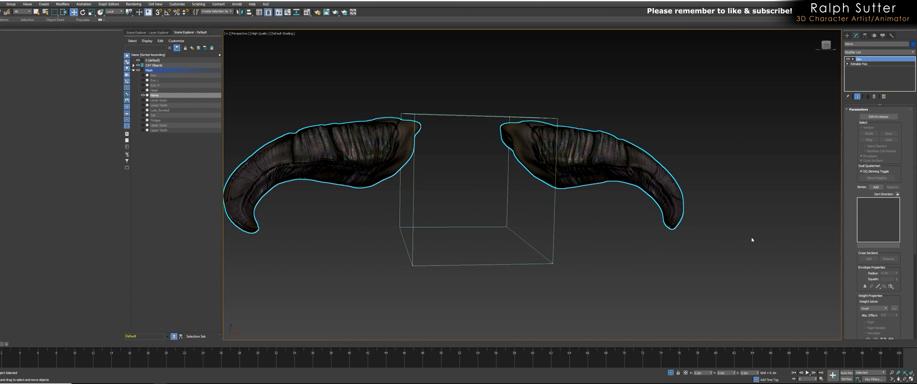
Add the CAT head bone from the CAT Objects layer to the horns' Skin modifier.
left_click(876, 188)
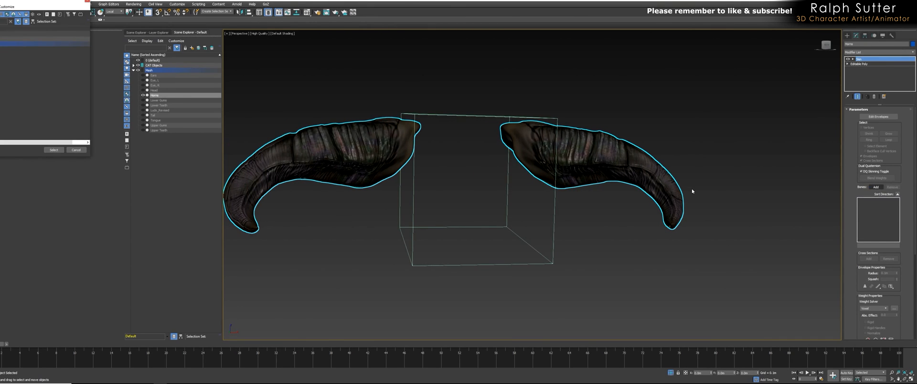
left_click_drag(38, 3, 352, 103)
left_click(282, 140)
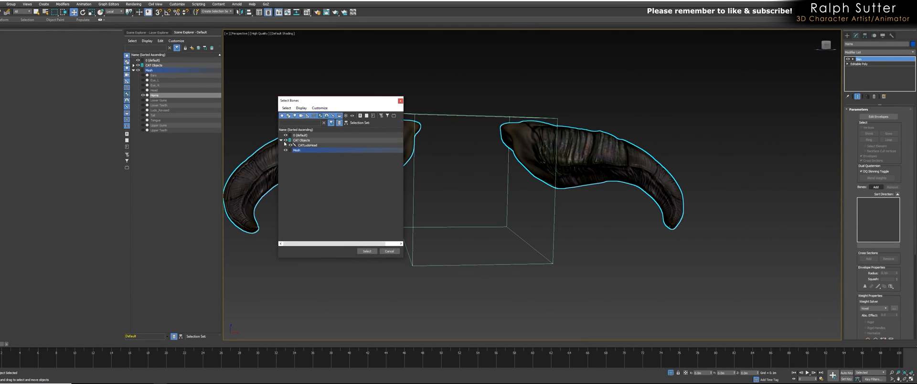
left_click(312, 145)
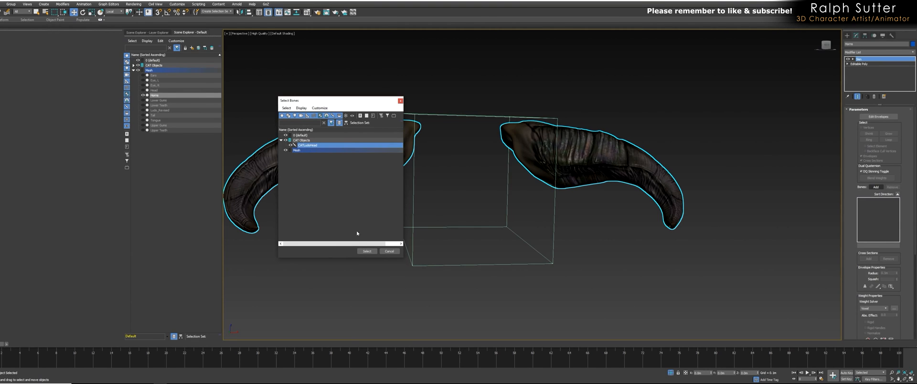
left_click(367, 252)
middle_click_drag(498, 188, 540, 221, "alt")
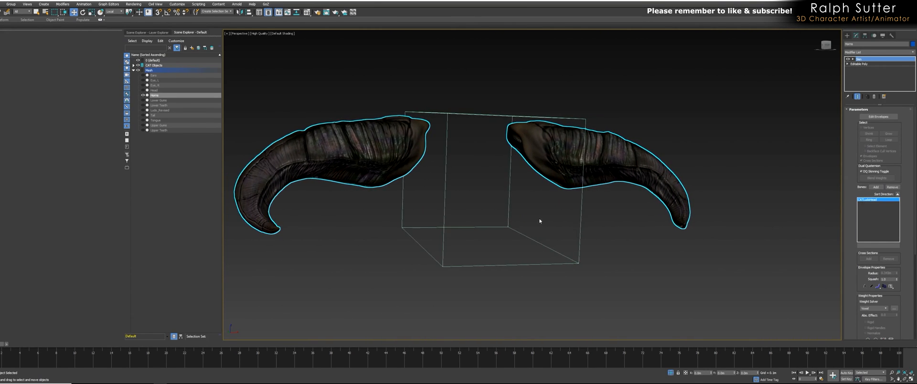
Select the CAT head bone and end the isolation so the whole character is shown.
left_click(582, 224)
middle_click_drag(458, 194, 531, 205, "alt")
right_click(533, 157)
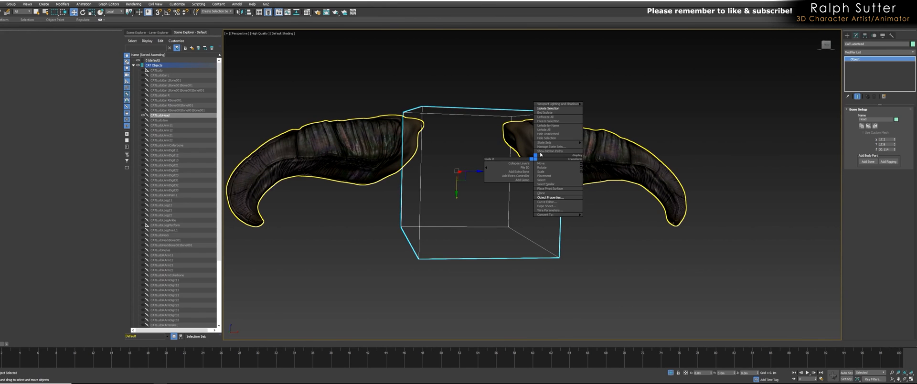
left_click(557, 116)
scroll(506, 209, "up", 5)
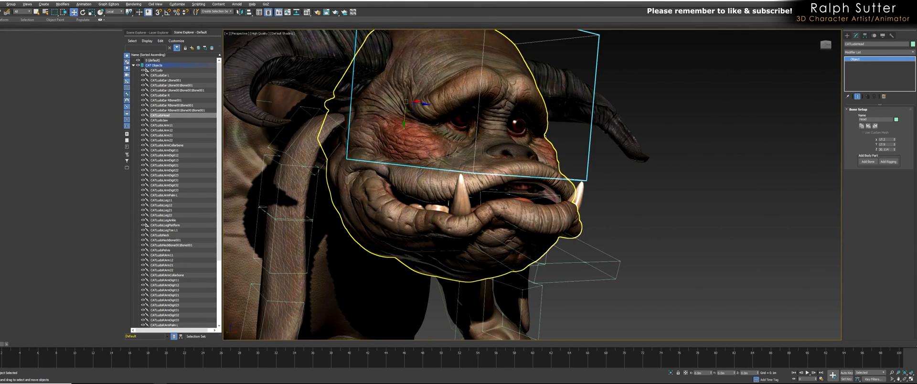
scroll(506, 208, "up", 5)
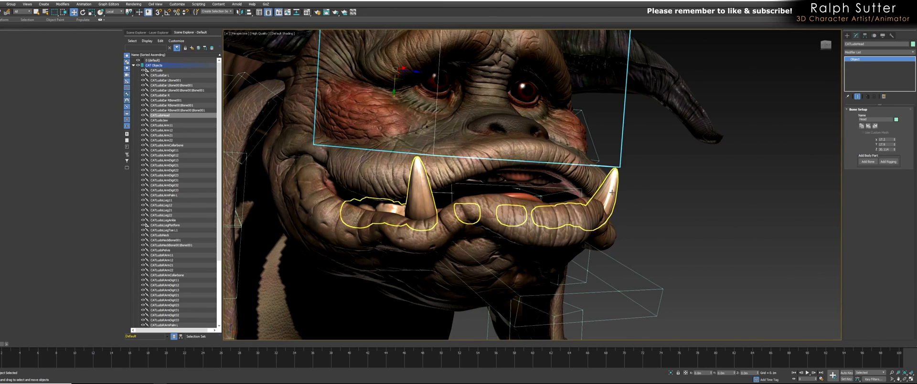
Select the lower teeth, lower gums and CAT jaw bone together and isolate them.
left_click(613, 193)
middle_click_drag(625, 192, 616, 148, "alt")
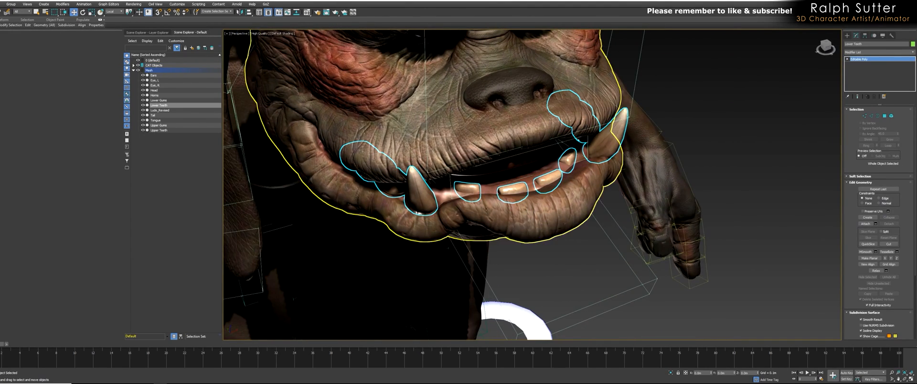
left_click(507, 190, "ctrl")
middle_click_drag(508, 190, 546, 204, "alt")
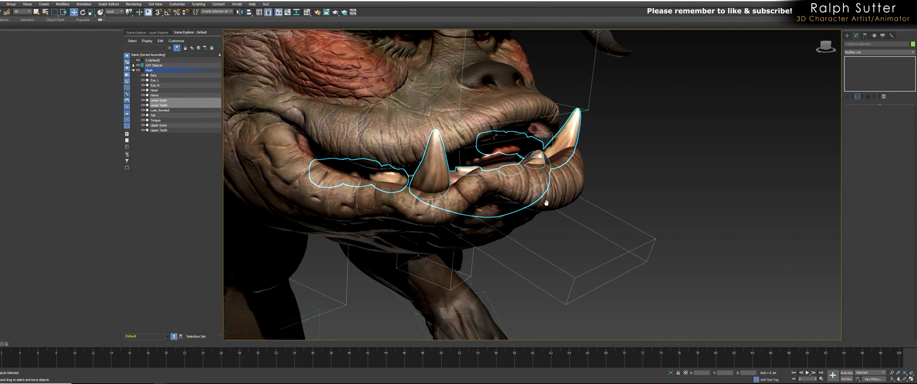
left_click(618, 219)
right_click(617, 163)
left_click(632, 168)
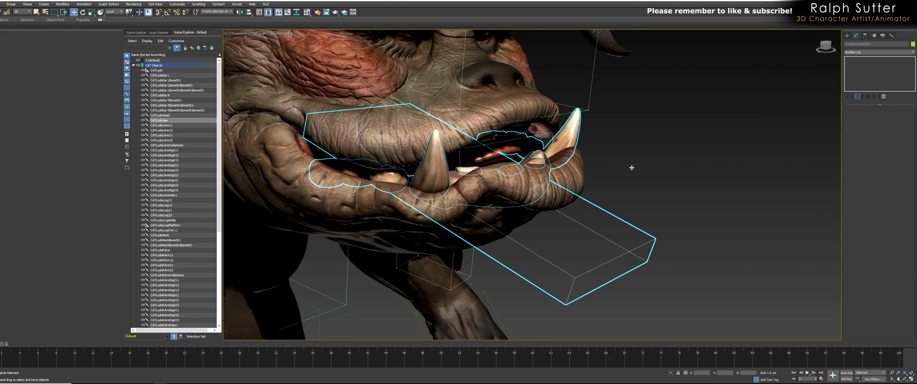
Attach the lower teeth to the lower gums mesh, using Match Material IDs to Material with condensed materials and IDs.
middle_click_drag(617, 180, 601, 202, "alt")
left_click(587, 205)
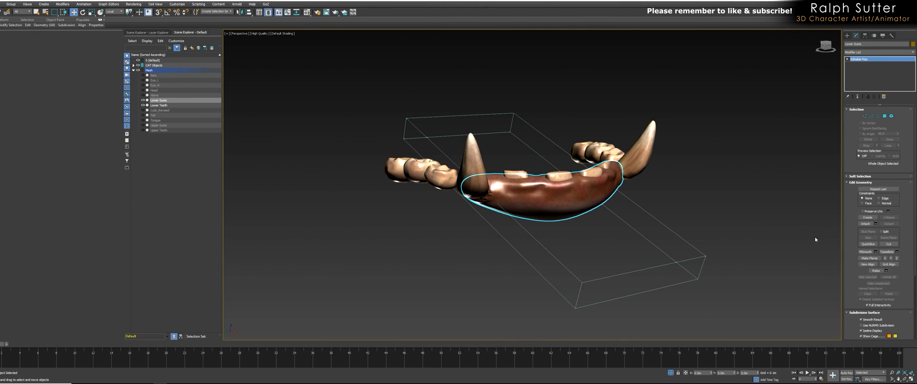
left_click(864, 224)
left_click(642, 143)
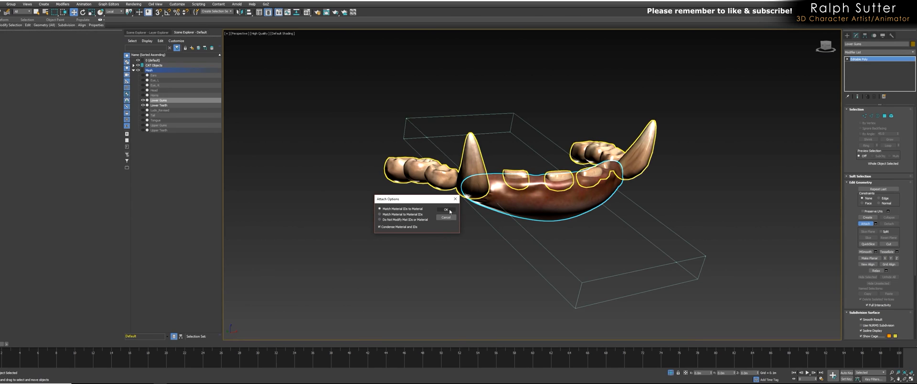
left_click(447, 210)
middle_click_drag(617, 208, 563, 210, "alt")
key("w")
Rename the combined gums and teeth mesh as Lower Mouth.
left_click(873, 46)
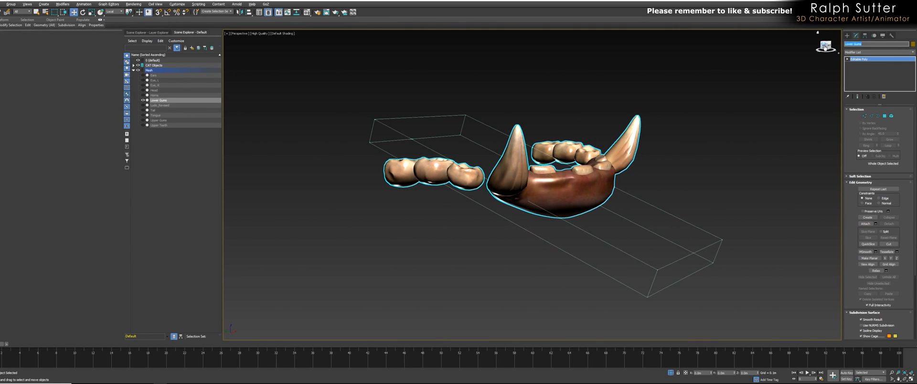
type("Lower Mouth")
key("Return")
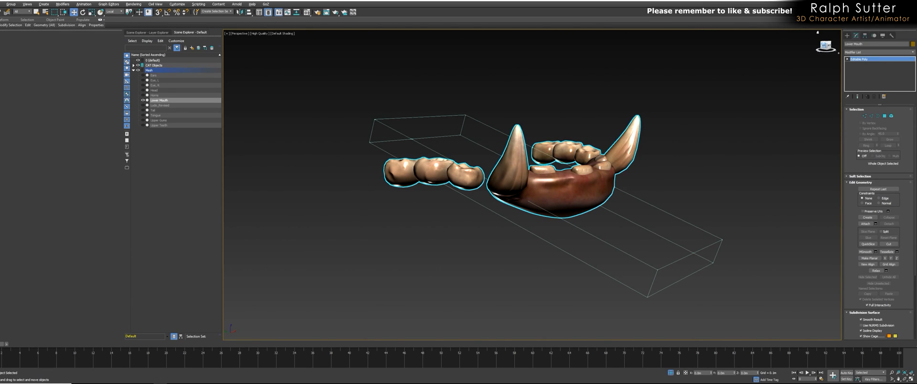
Apply a Skin modifier to the Lower Mouth mesh.
left_click(914, 54)
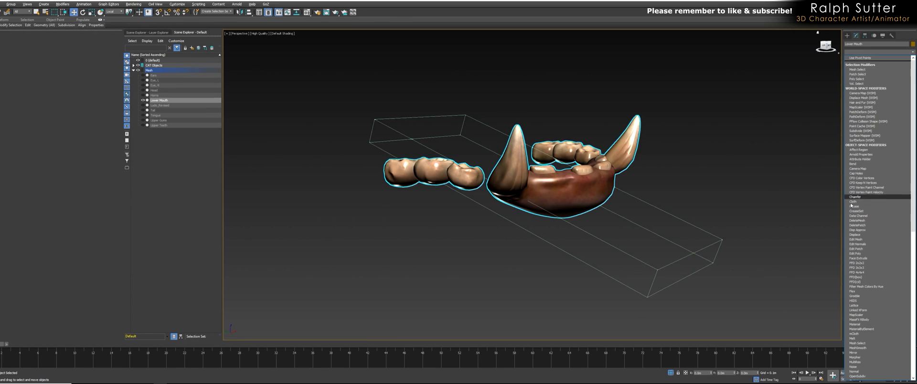
scroll(873, 239, "down", 5)
scroll(868, 296, "down", 1)
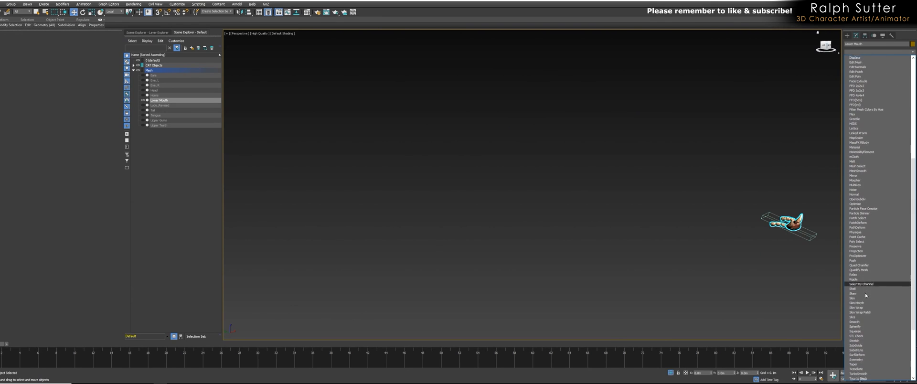
left_click(855, 333)
middle_click_drag(784, 264, 647, 258)
scroll(646, 258, "up", 8)
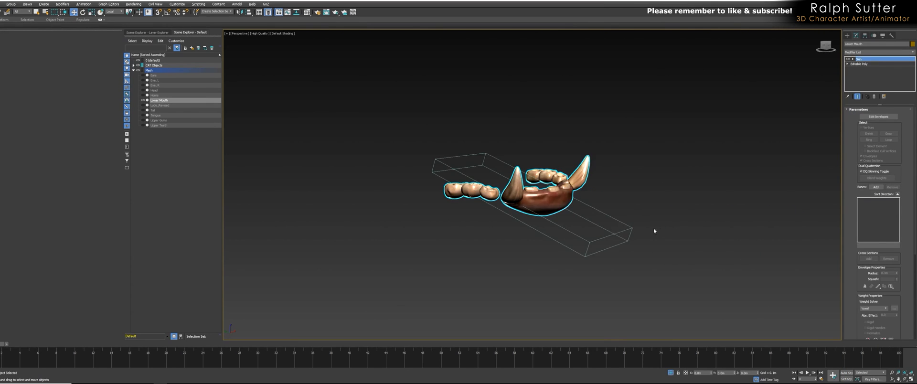
scroll(608, 228, "down", 2)
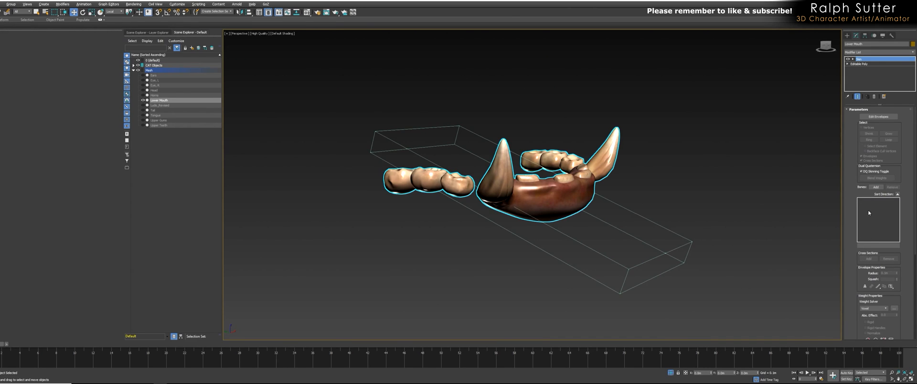
Add the CAT jaw bone to the Lower Mouth's Skin modifier.
left_click(876, 187)
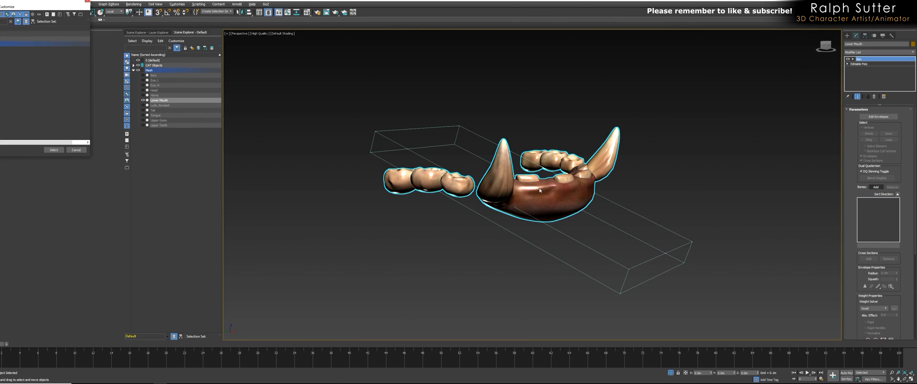
left_click(0, 39)
left_click(1, 44)
left_click(53, 150)
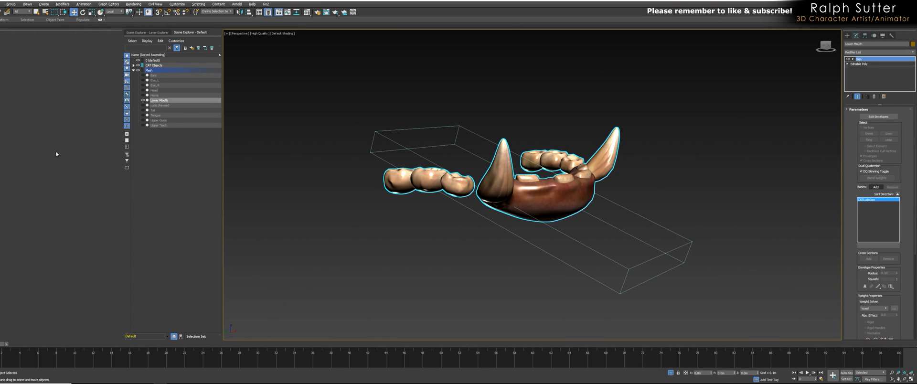
middle_click_drag(506, 205, 519, 168, "alt")
End the isolation and select the upper gums and upper teeth meshes together.
right_click(538, 202)
left_click(556, 158)
scroll(519, 168, "up", 4)
scroll(519, 167, "up", 3)
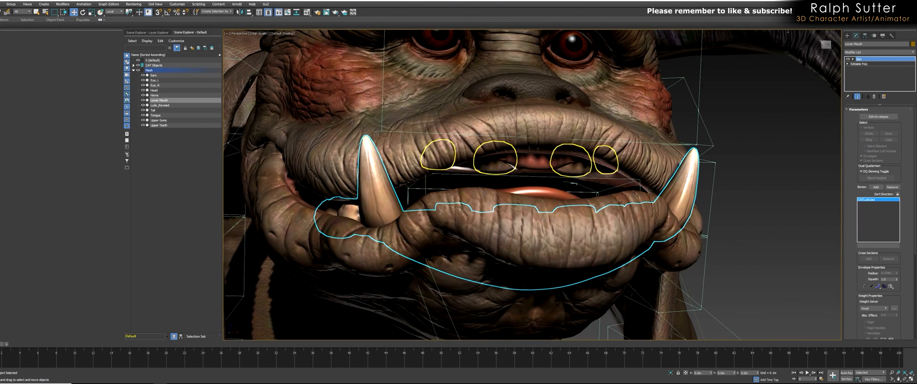
left_click(537, 163)
left_click(537, 163, "ctrl")
middle_click_drag(537, 162, 469, 203, "alt")
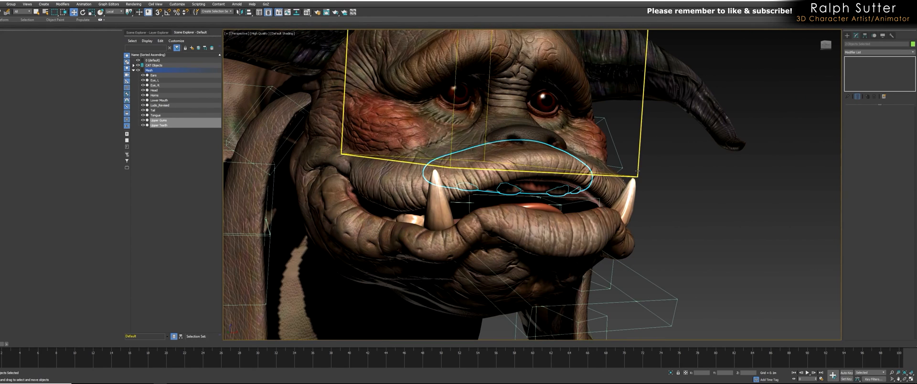
Add the CATLudoHead bone to the selected upper gums and upper teeth, and isolate the selection.
left_click(641, 171)
middle_click_drag(641, 171, 586, 177, "alt")
left_click(586, 178)
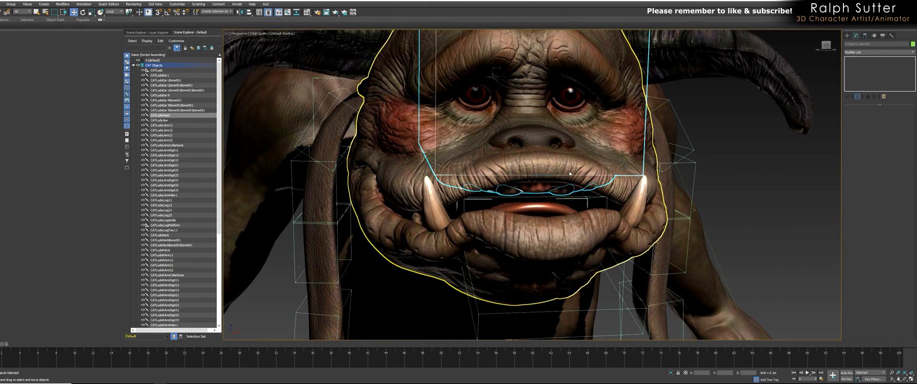
right_click(568, 143)
left_click(591, 126)
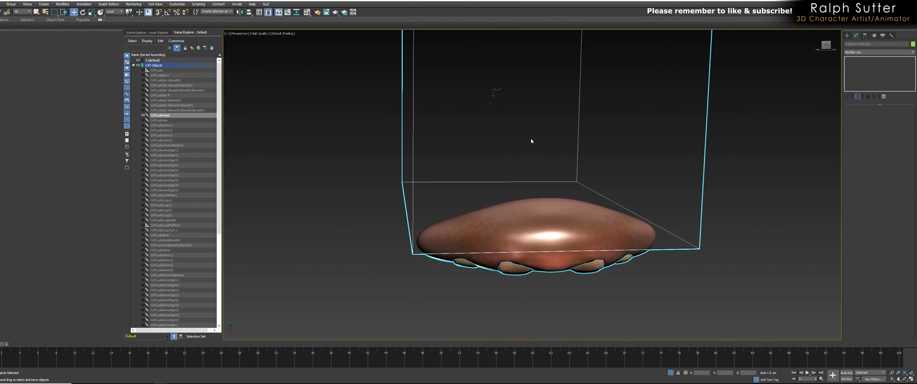
Attach the upper teeth to the upper gums mesh and rename the combined object Upper Mouth.
left_click(515, 195)
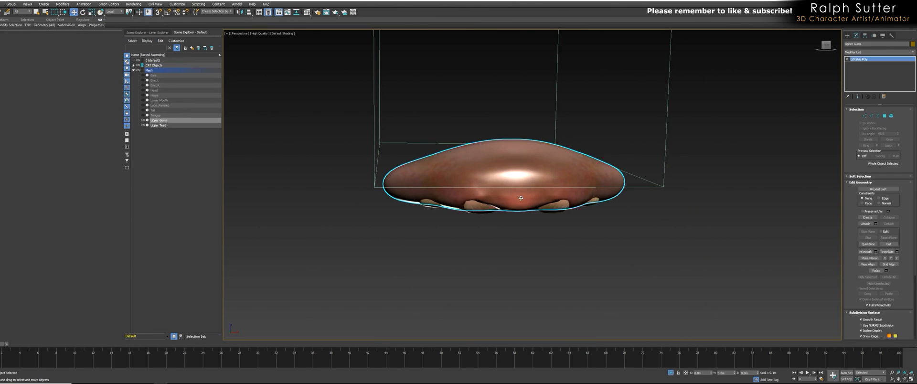
left_click(865, 224)
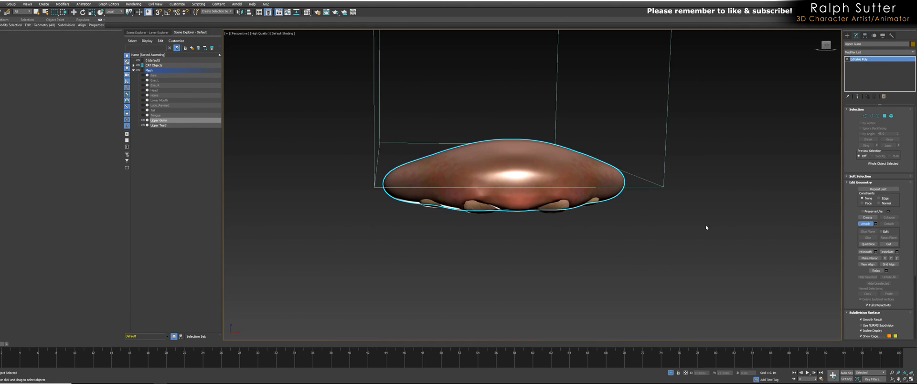
left_click(481, 207)
left_click(476, 184)
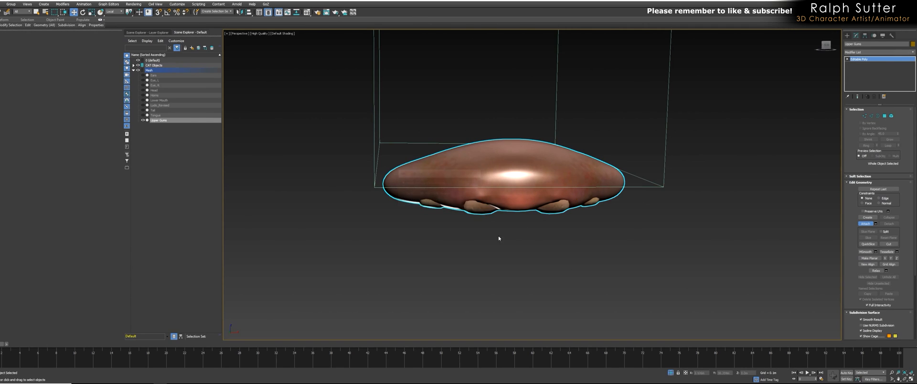
right_click(789, 168)
left_click(870, 43)
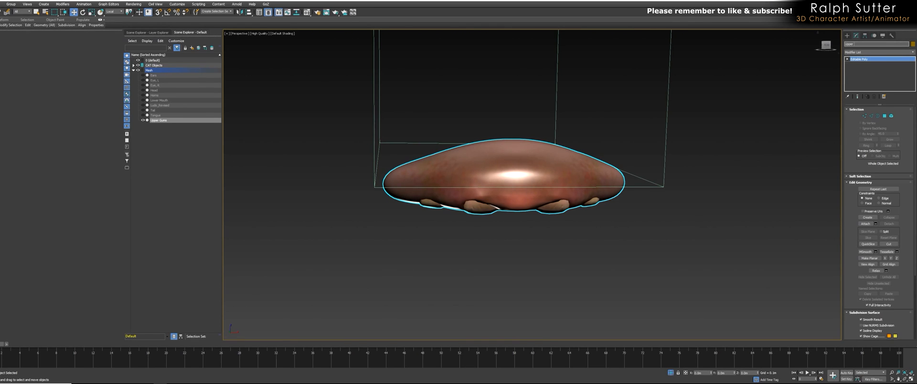
type("Mouth")
key("Return")
Apply a Skin modifier to Upper Mouth with the head bone as its only bone, and end the isolation.
left_click(913, 53)
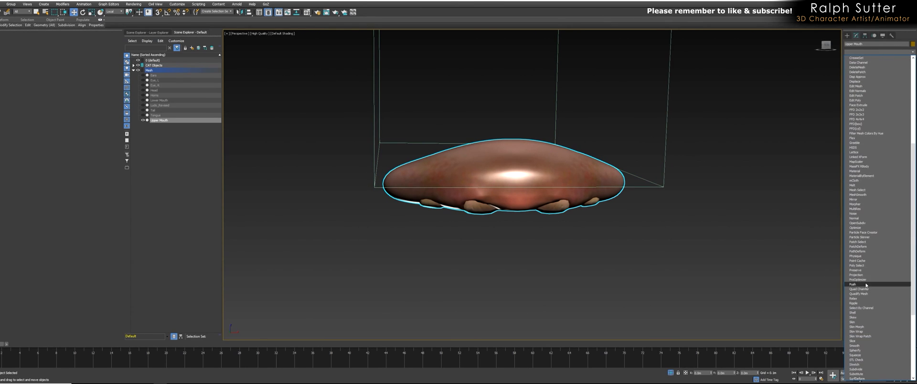
left_click(881, 322)
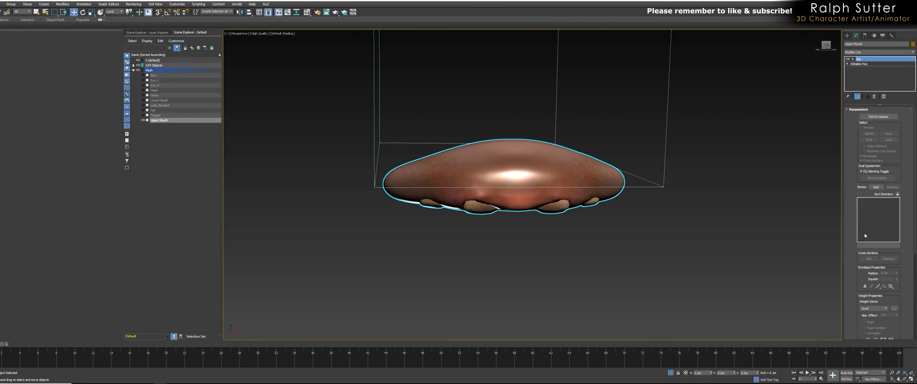
left_click(875, 187)
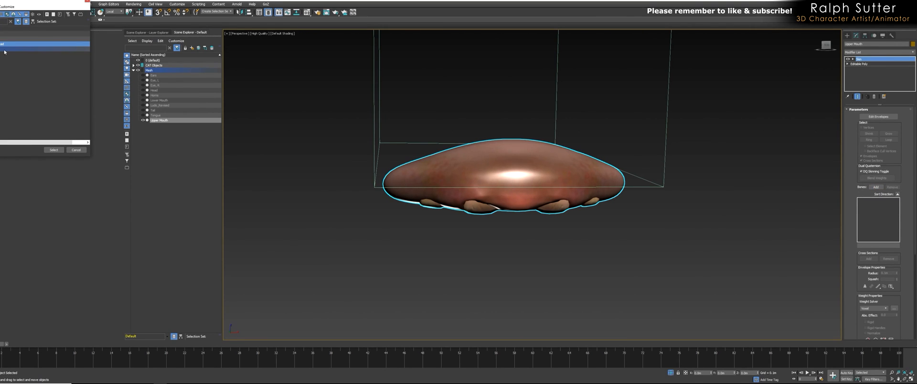
left_click(53, 150)
middle_click_drag(344, 168, 442, 185, "alt")
right_click(451, 186)
left_click(462, 159)
middle_click_drag(462, 159, 614, 200, "alt")
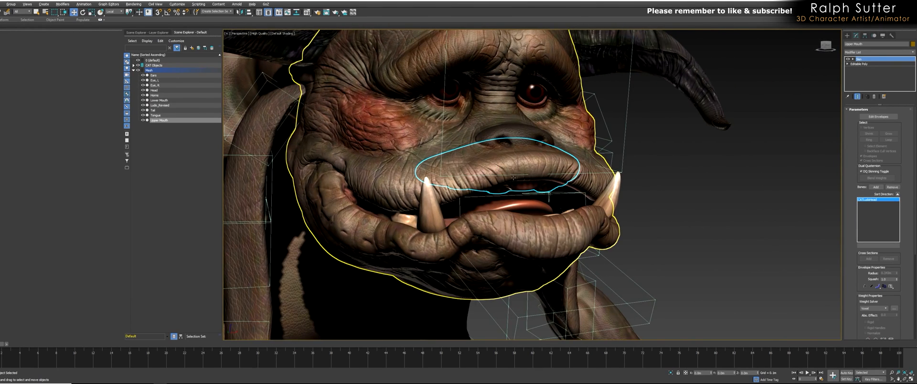
Select the lower mouth, both eyes, upper mouth and horns, and freeze them.
left_click(614, 200)
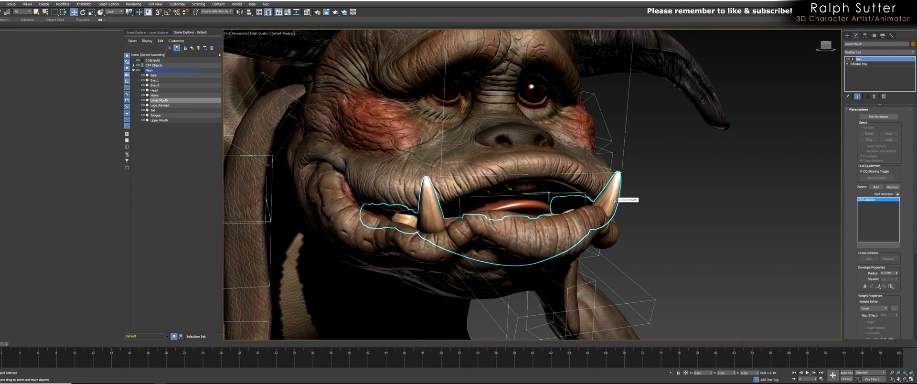
left_click(534, 99, "ctrl")
left_click(443, 87, "ctrl")
left_click(517, 188, "ctrl")
left_click(621, 62, "ctrl")
middle_click_drag(621, 63, 555, 115, "alt")
right_click(602, 63)
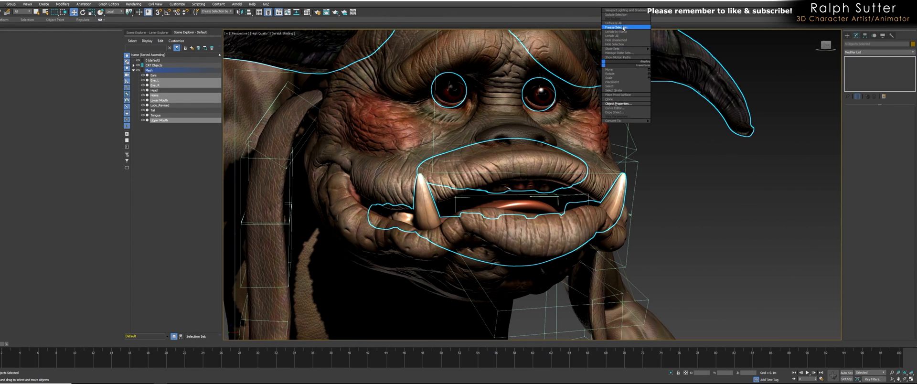
left_click(623, 29)
middle_click_drag(573, 143, 516, 129, "alt")
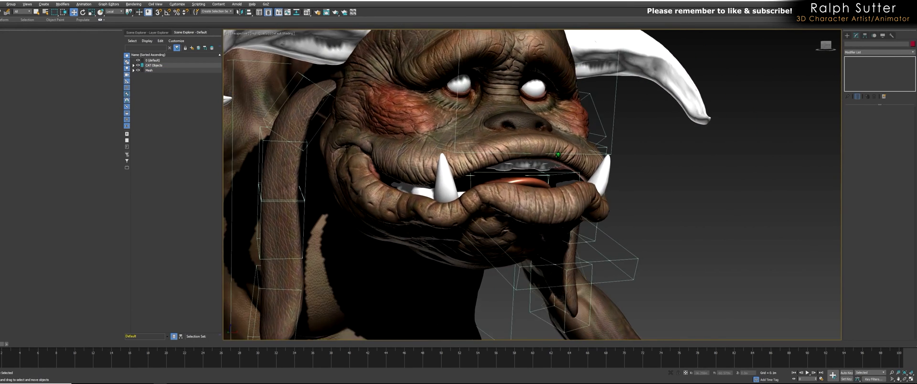
Select the tongue mesh together with its three tongue bones and isolate them.
middle_click_drag(558, 154, 556, 153, "alt")
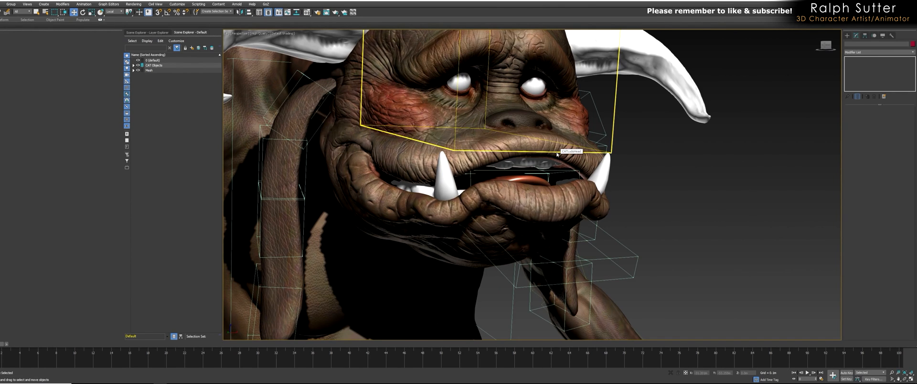
left_click(538, 182)
middle_click_drag(537, 181, 571, 280, "alt")
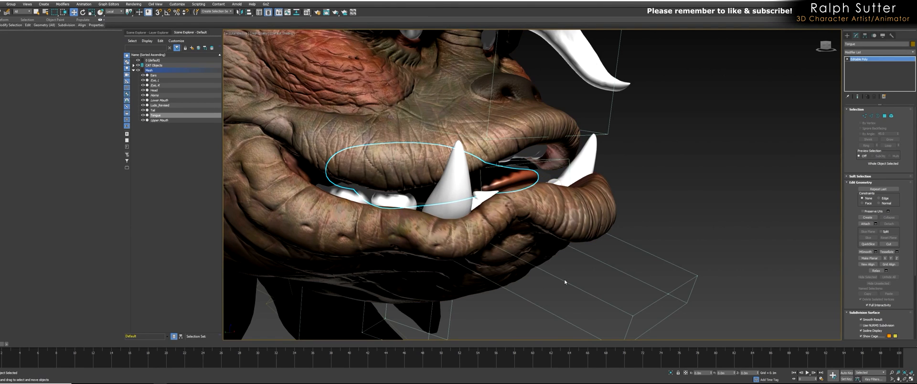
left_click(560, 281)
middle_click_drag(561, 281, 544, 275, "alt")
left_click_drag(721, 268, 668, 296, "alt")
middle_click_drag(674, 243, 685, 229, "alt")
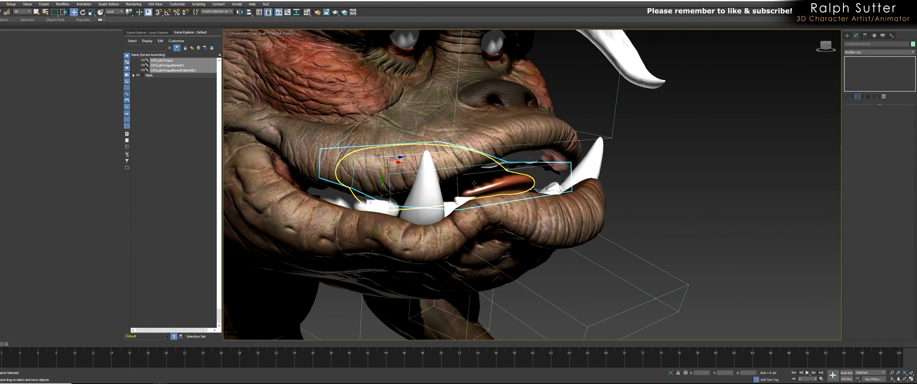
left_click(494, 183, "ctrl")
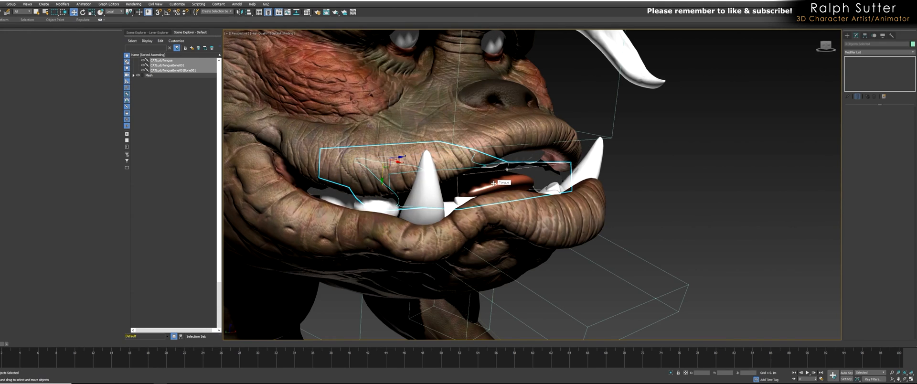
right_click(493, 185)
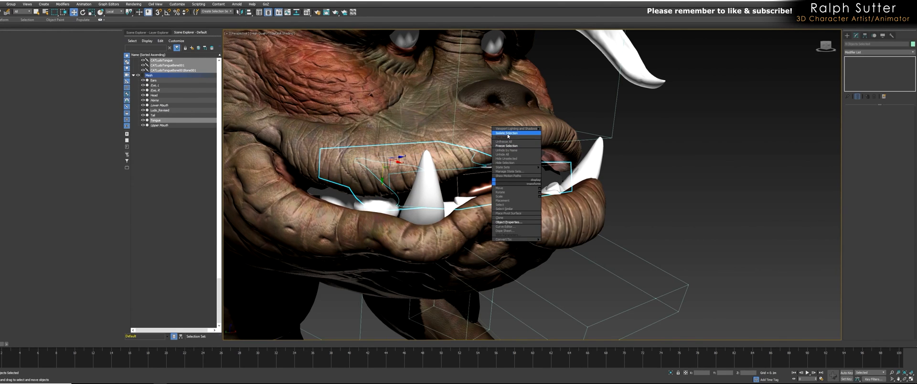
left_click(515, 134)
left_click(564, 173)
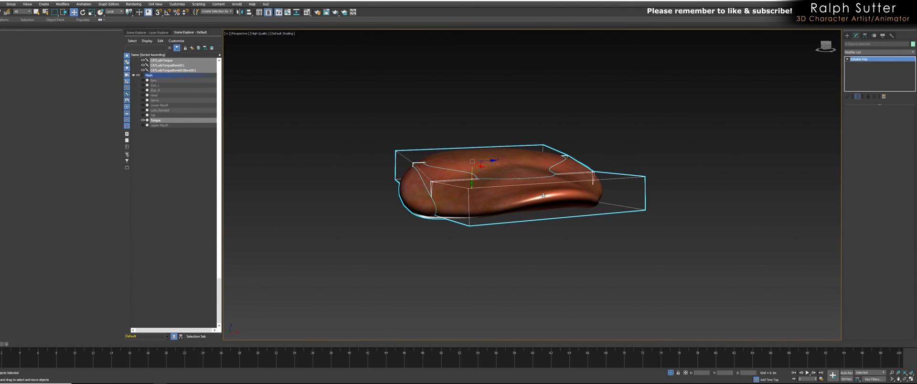
Apply a Skin modifier to the tongue and add its three CATLudoTongue bones.
left_click(913, 52)
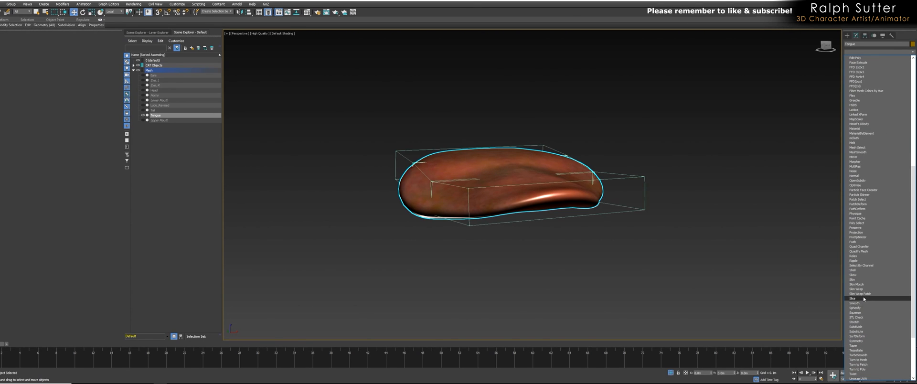
left_click(860, 279)
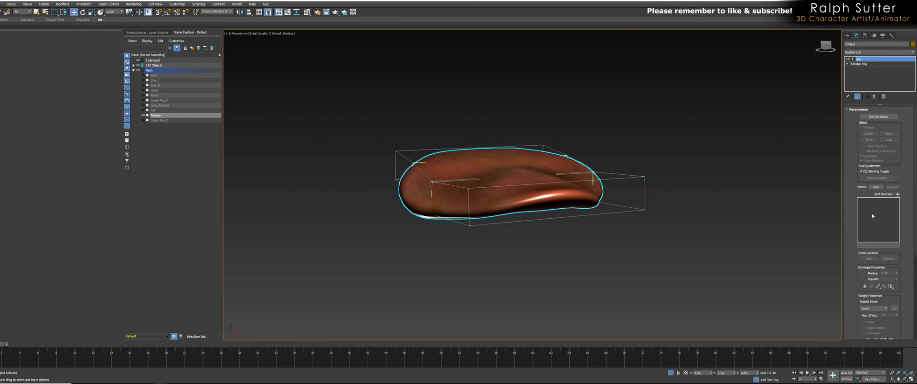
left_click(875, 188)
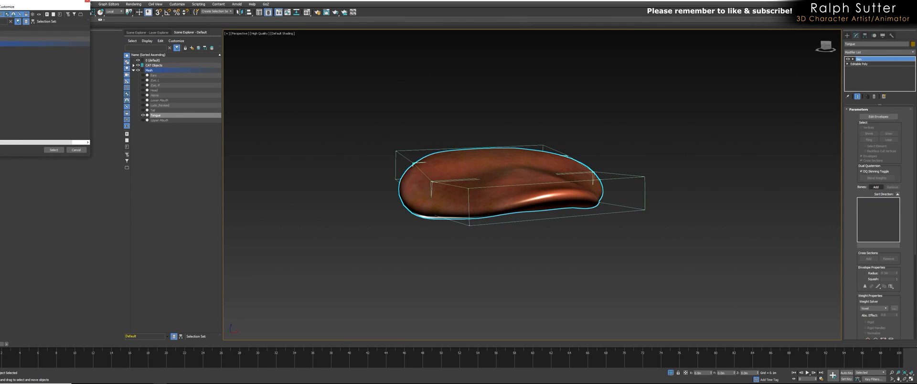
left_click(4, 43)
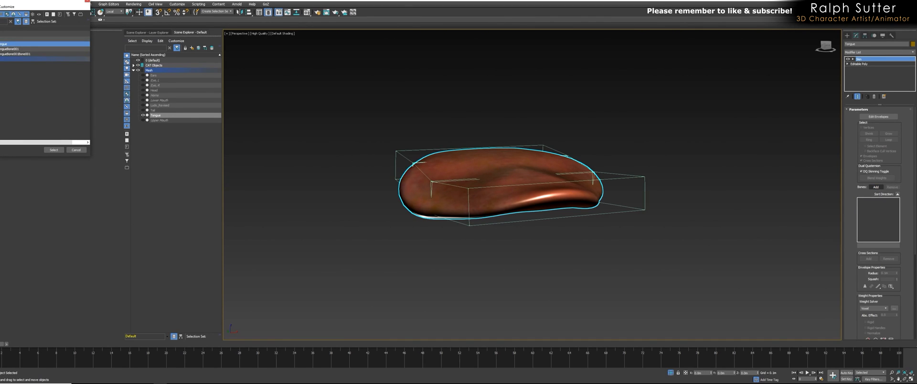
left_click(15, 54, "shift")
left_click_drag(29, 0, 306, 120)
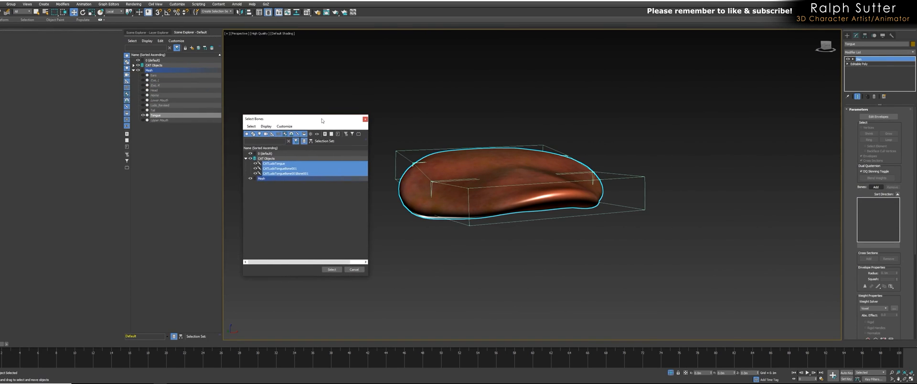
left_click(332, 269)
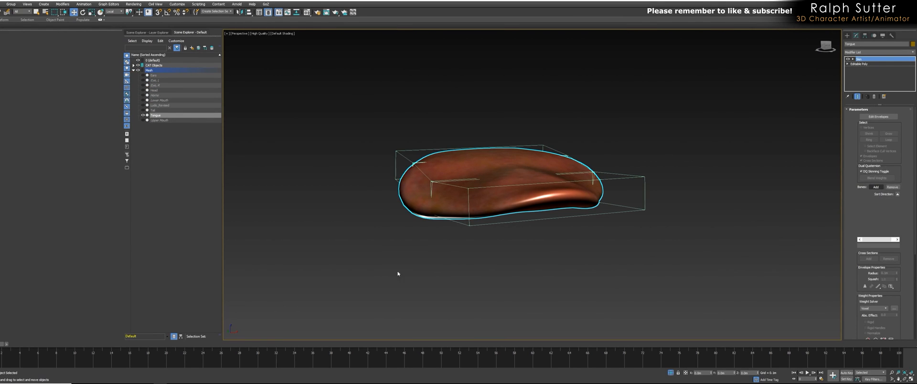
Rotate the tongue bones to test how the skinned tongue deforms.
double_click(457, 183)
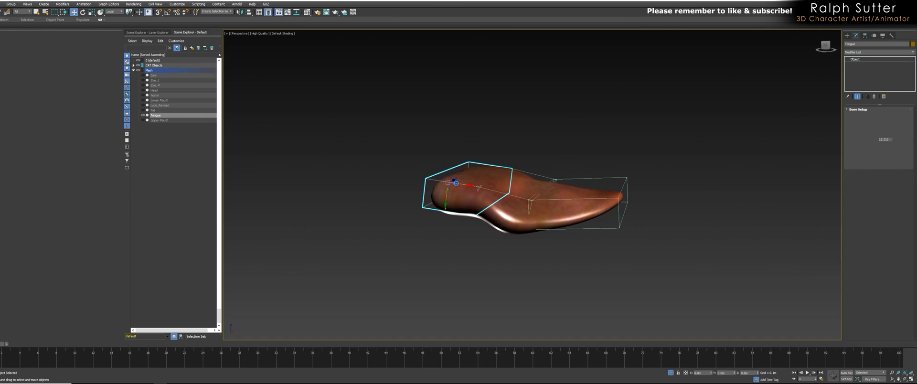
key("e")
left_click_drag(466, 180, 530, 209)
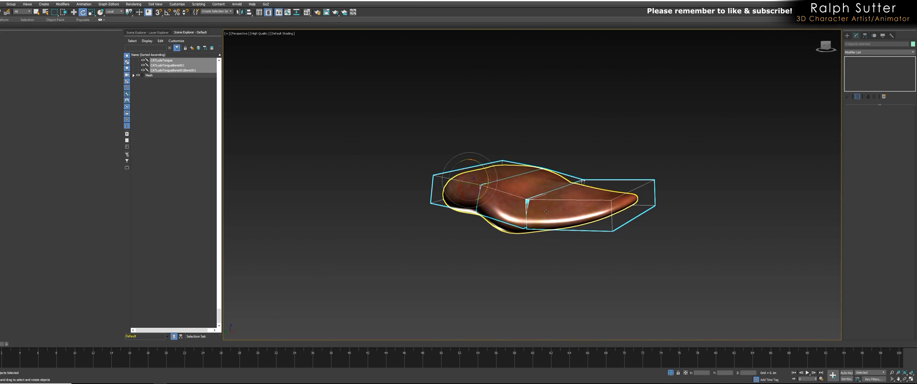
End the isolation and freeze the skinned tongue mesh.
right_click(550, 211)
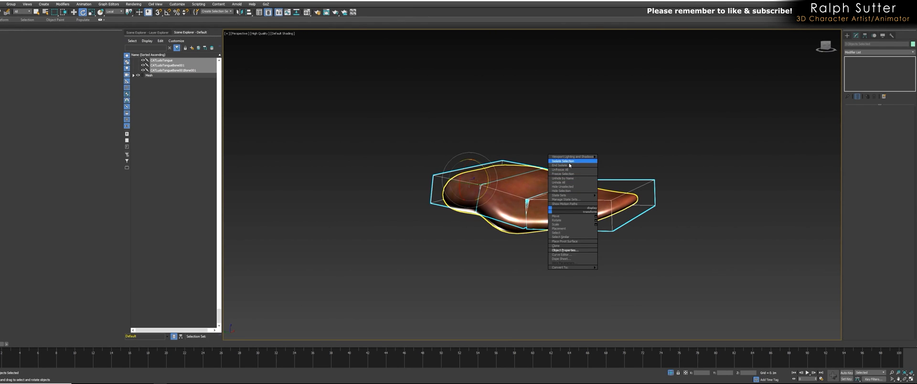
left_click(568, 166)
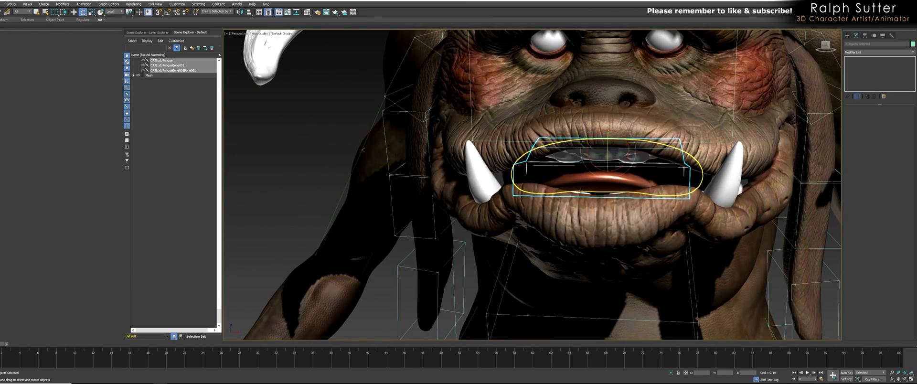
left_click(581, 190)
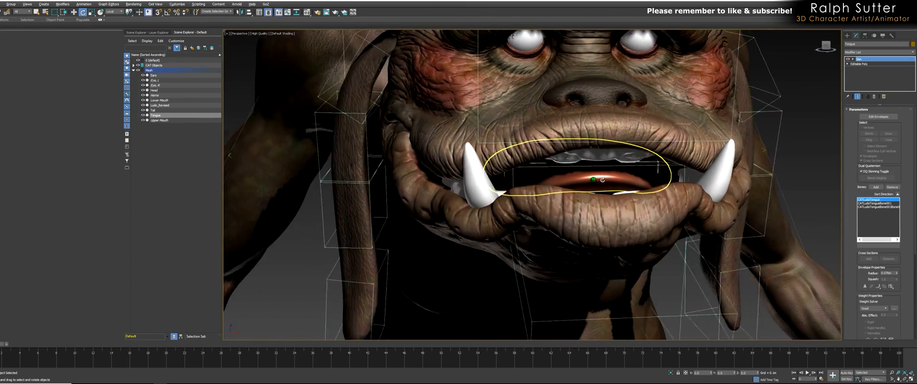
scroll(598, 193, "down", 5)
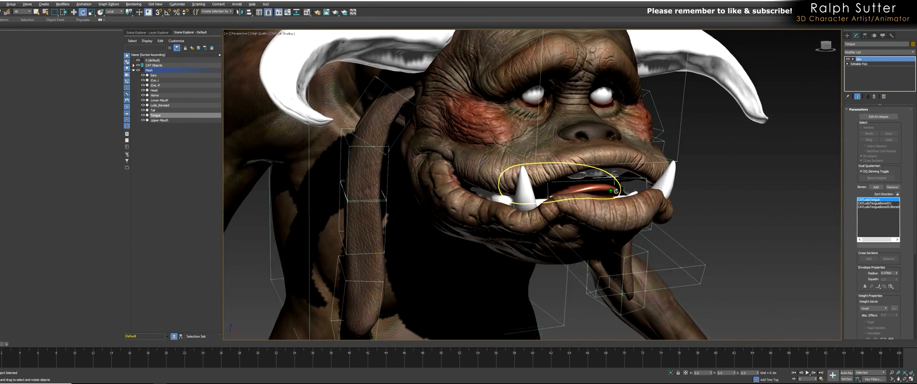
right_click(573, 190)
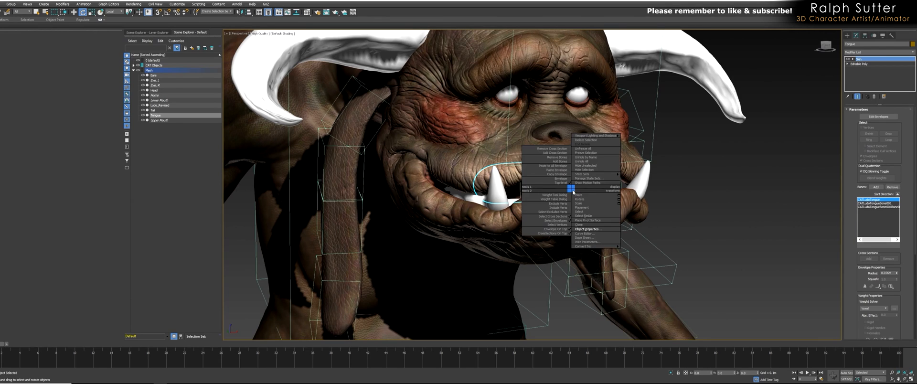
left_click(592, 153)
middle_click_drag(591, 156, 480, 122, "alt")
Select the ears mesh together with the chain of CATLudoEar R bones on the character's right ear.
left_click(515, 161)
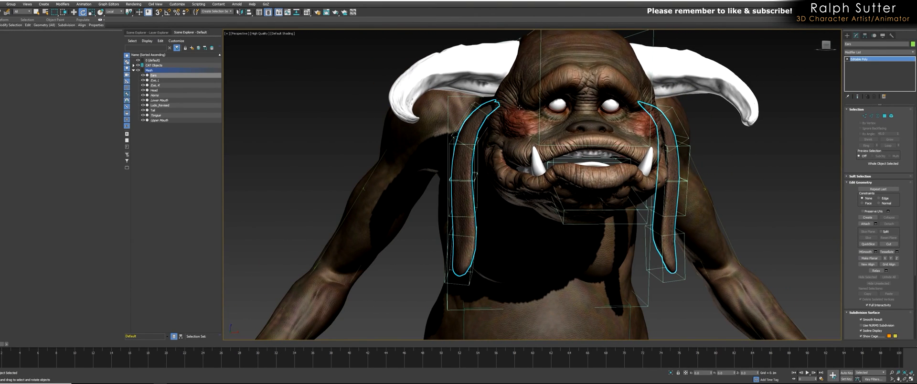
left_click(478, 115)
left_click(451, 143, "ctrl")
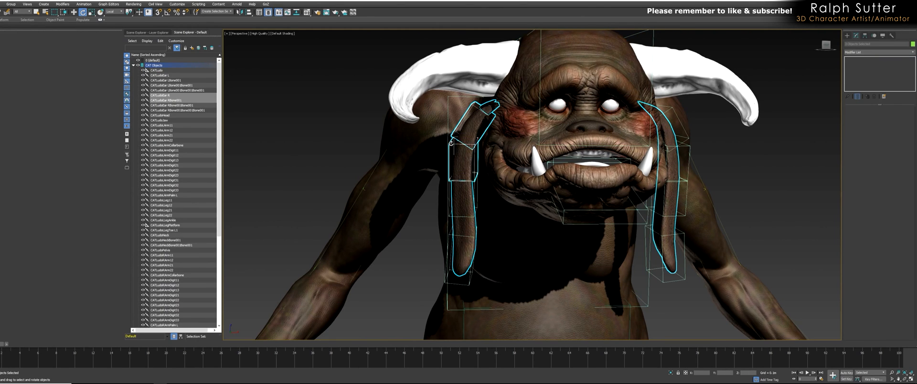
middle_click_drag(463, 214, 456, 223, "alt")
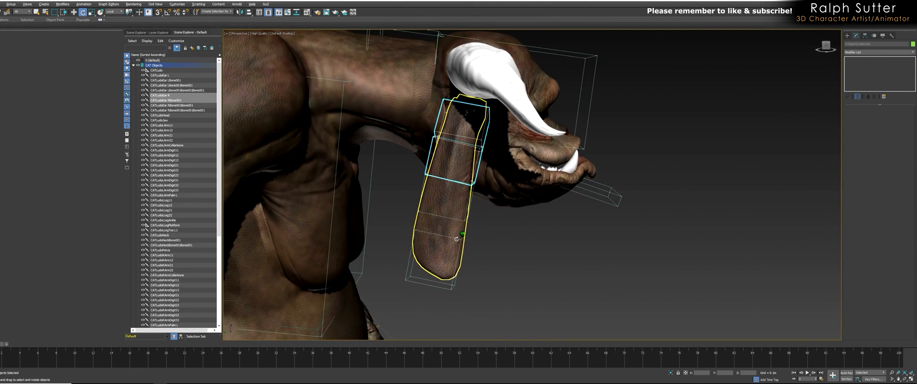
left_click(454, 206, "ctrl")
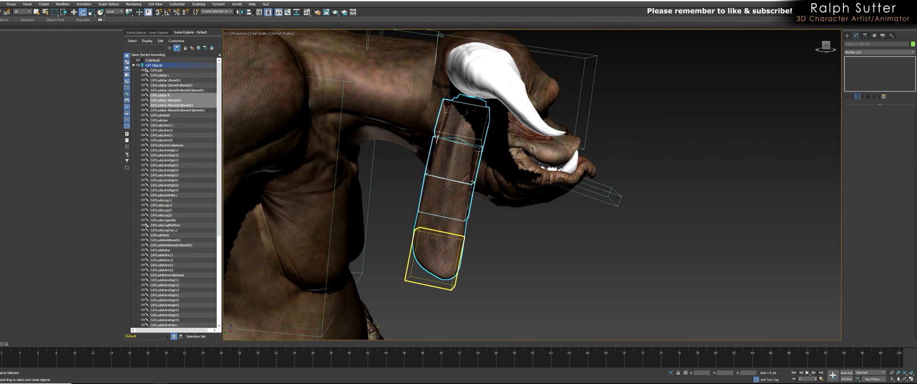
left_click(452, 246, "ctrl")
Add the chain of CATLudoEar L bones on the character's left ear to the selection.
middle_click_drag(534, 240, 507, 186, "alt")
scroll(496, 198, "up", 3)
left_click(423, 177, "ctrl")
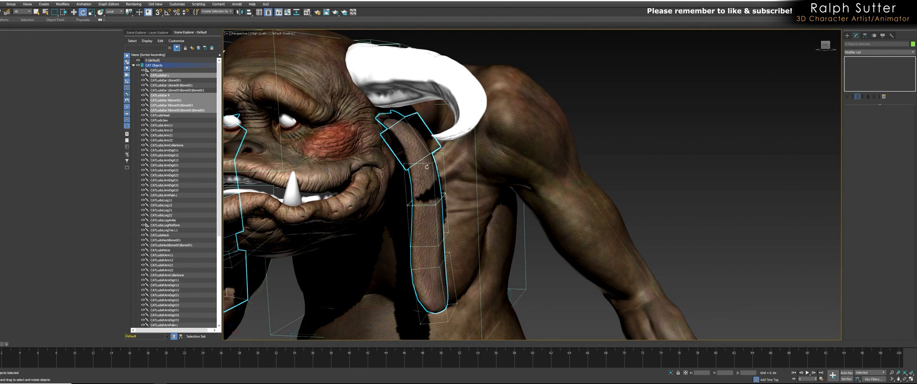
left_click(425, 179, "ctrl")
left_click(427, 220, "ctrl")
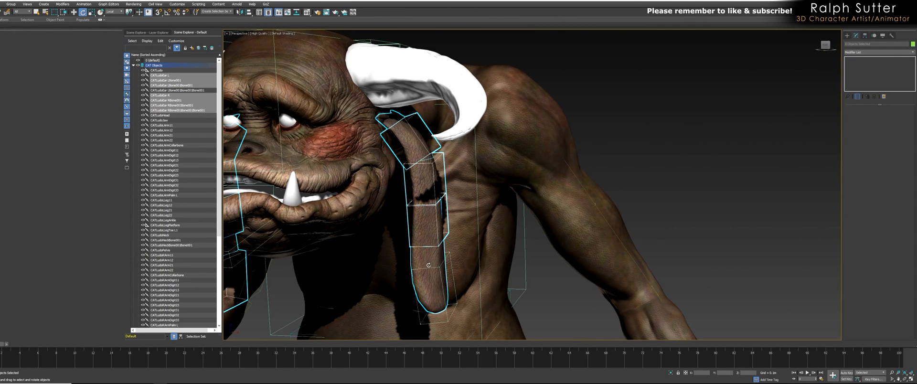
left_click(430, 270, "ctrl")
left_click_drag(430, 270, 430, 268)
Add the CATLudoHead bone to the selection and isolate it with the ears mesh and ear bones.
middle_click_drag(419, 223, 313, 213, "alt")
middle_click_drag(313, 213, 494, 248)
left_click(381, 100, "ctrl")
middle_click_drag(437, 183, 565, 213, "alt")
key("F3")
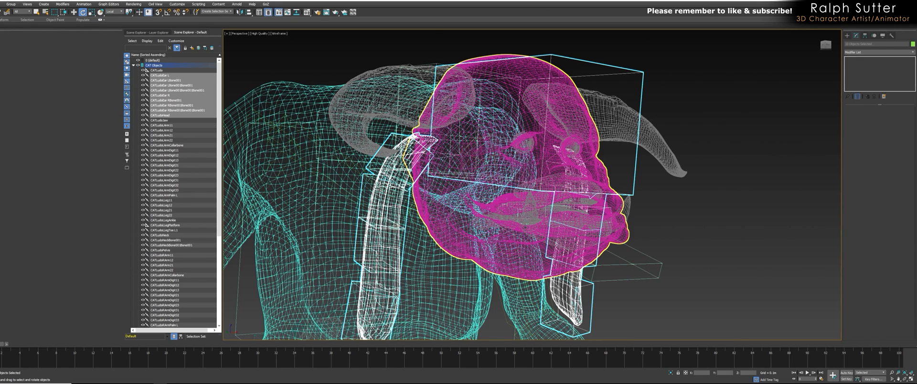
key("F3")
right_click(523, 159)
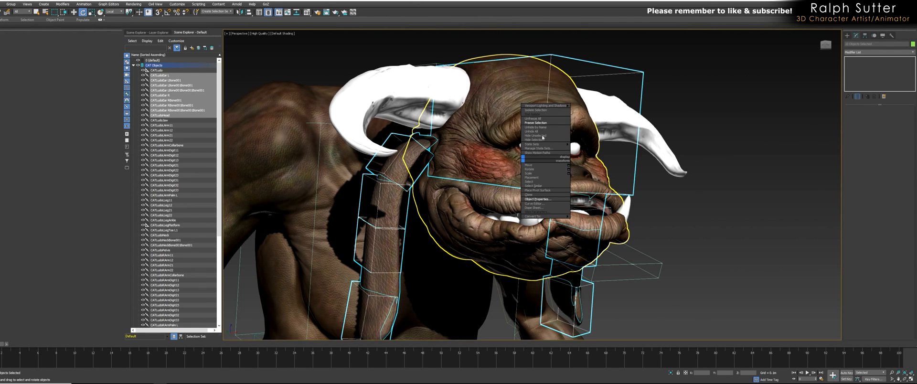
left_click(545, 110)
middle_click_drag(525, 201, 548, 218, "alt")
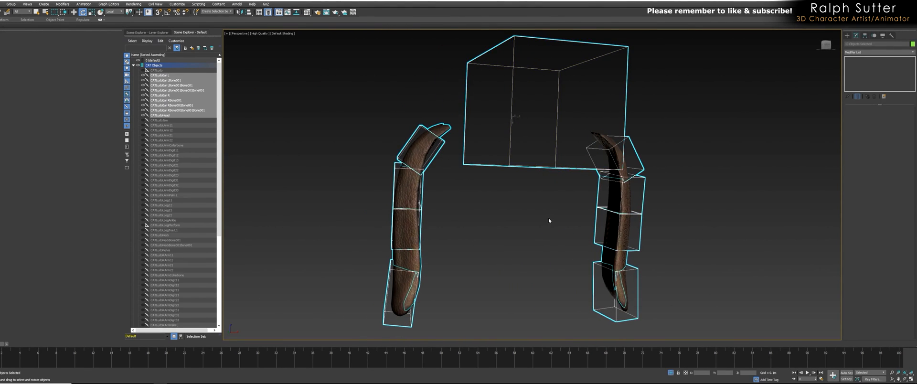
Apply a Skin modifier to the isolated ears mesh.
left_click(625, 196)
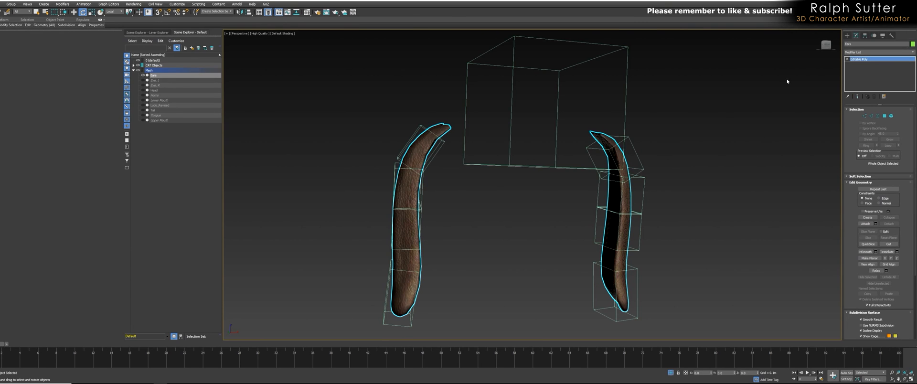
left_click(911, 53)
scroll(876, 210, "down", 10)
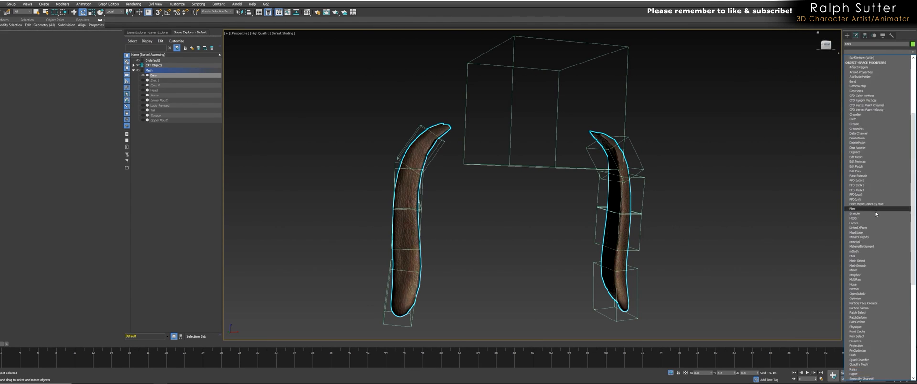
left_click(857, 294)
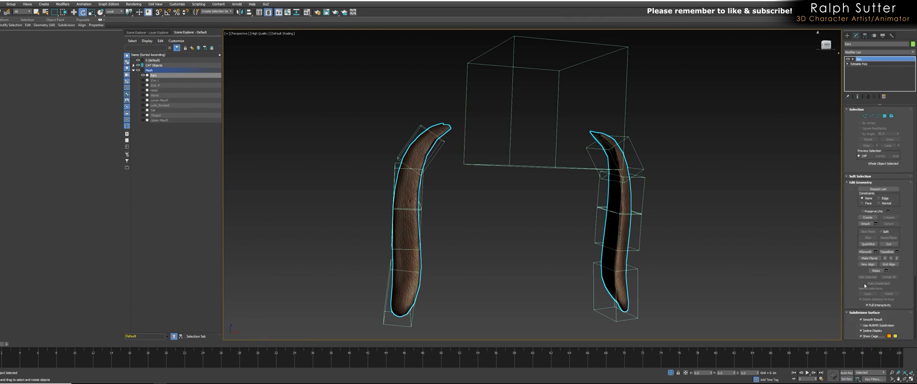
Add all the left and right CATLudoEar bones and CATLudoHead to the ears' Skin modifier.
left_click(876, 187)
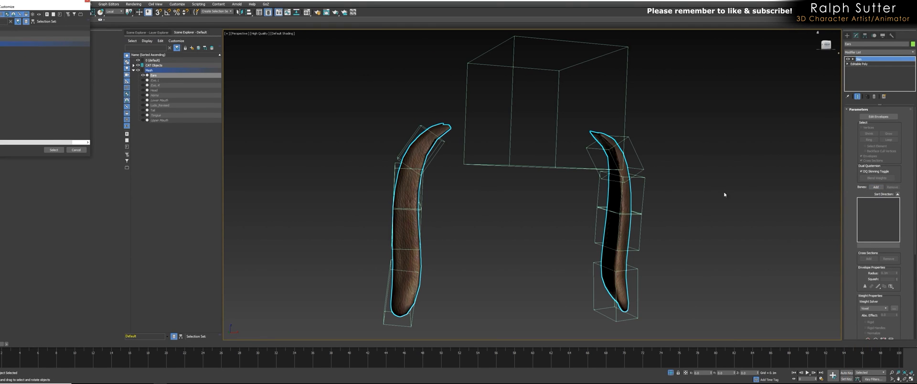
left_click_drag(33, 1, 262, 122)
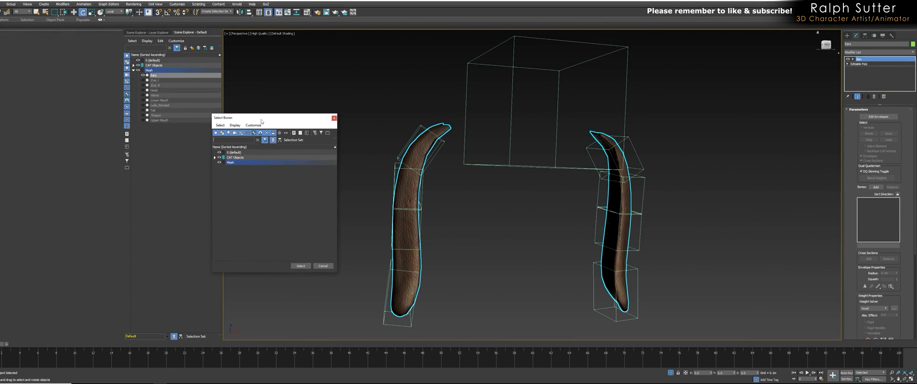
left_click(214, 157)
left_click(241, 162)
left_click(249, 203, "shift")
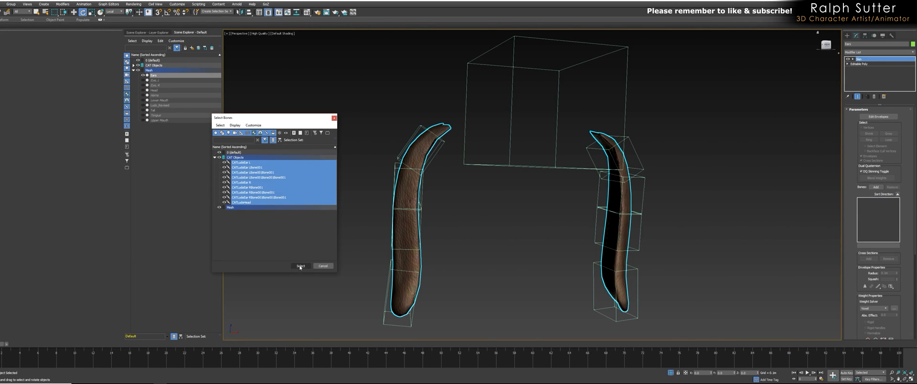
left_click(300, 266)
Select the skinned ears mesh with the bones of both ears, freeze the selection and end the isolation.
middle_click_drag(321, 266, 368, 247, "alt")
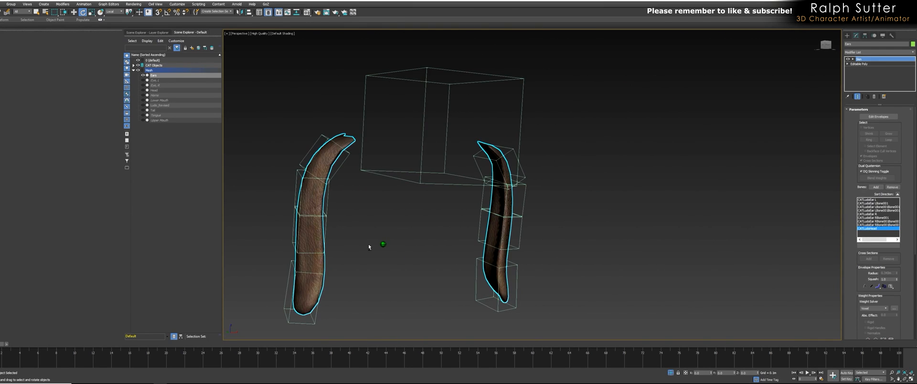
key("ctrl+a")
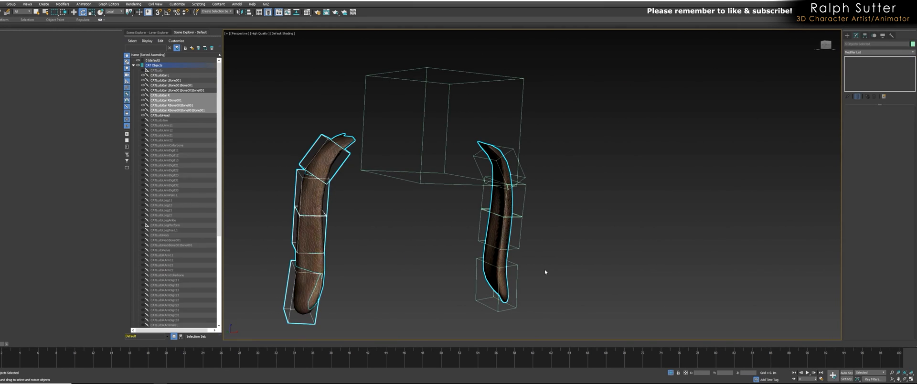
middle_click_drag(543, 270, 524, 272, "alt")
left_click_drag(488, 283, 488, 289, "ctrl")
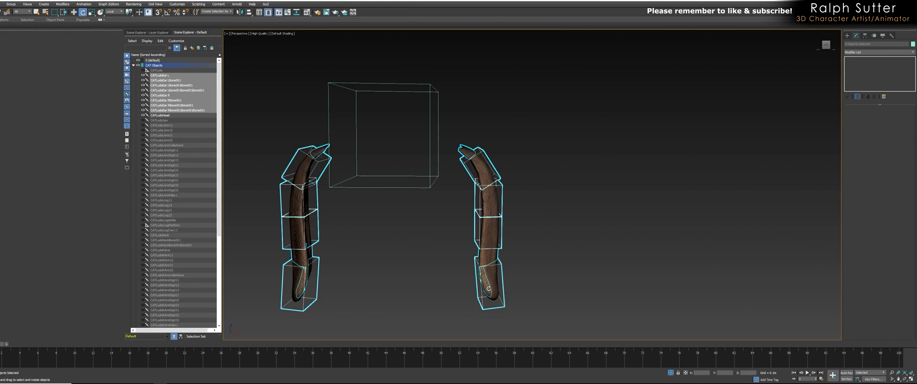
right_click(494, 239)
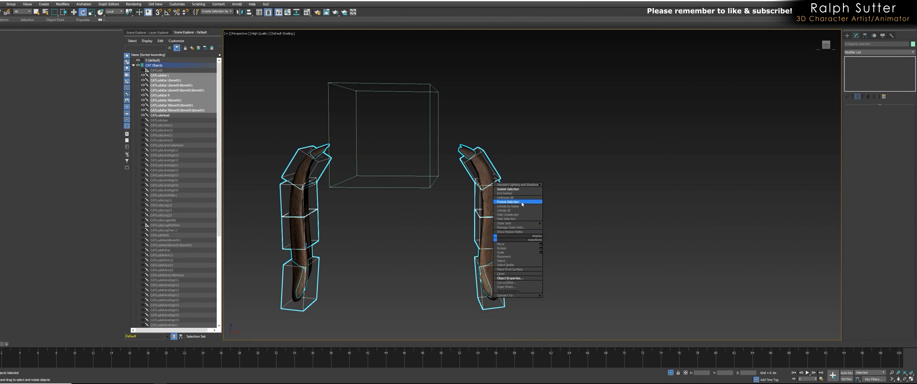
left_click(499, 215)
right_click(455, 196)
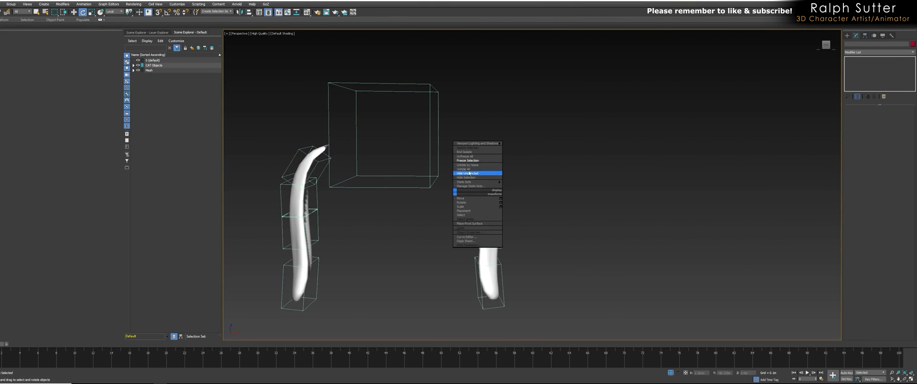
left_click(478, 153)
Select the tail mesh together with its four CATLudoTail bones and isolate them.
middle_click_drag(475, 205, 523, 229, "alt")
scroll(521, 222, "down", 2)
scroll(523, 225, "down", 3)
middle_click_drag(523, 229, 563, 189)
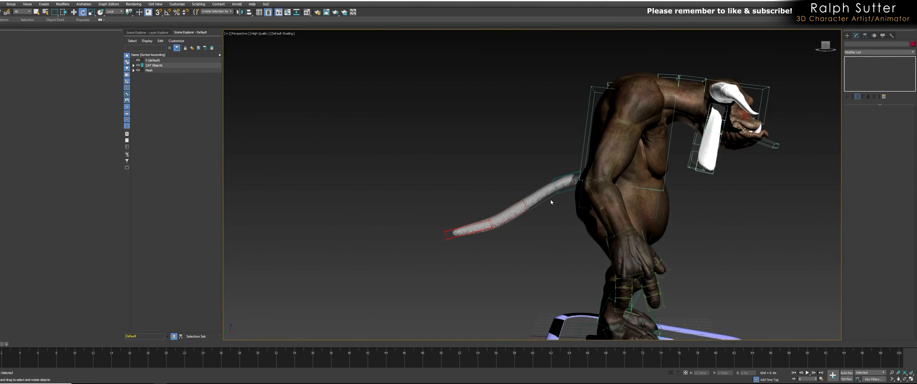
scroll(568, 187, "up", 4)
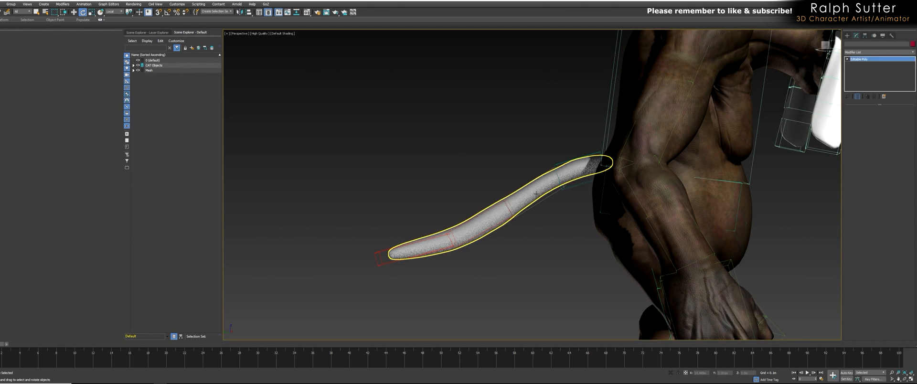
left_click(536, 194)
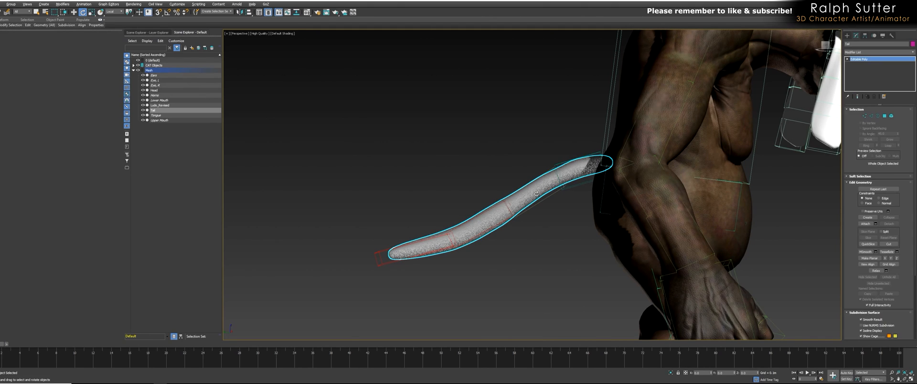
double_click(575, 187)
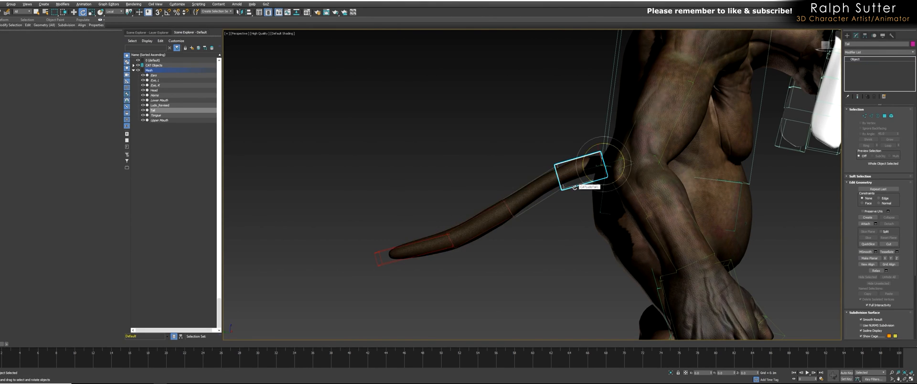
right_click(543, 185)
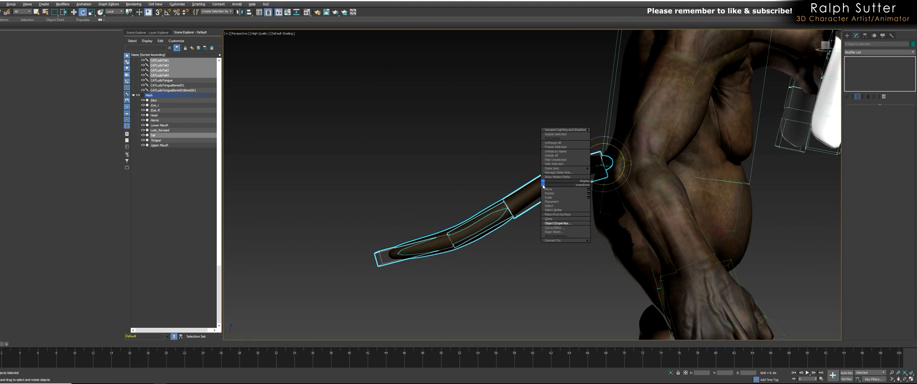
left_click(557, 136)
Apply a Skin modifier to the isolated tail mesh.
left_click(641, 131)
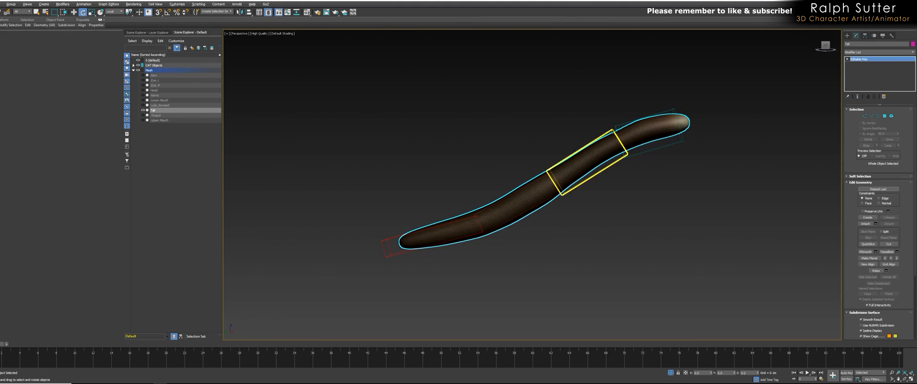
left_click(913, 52)
scroll(865, 294, "down", 1)
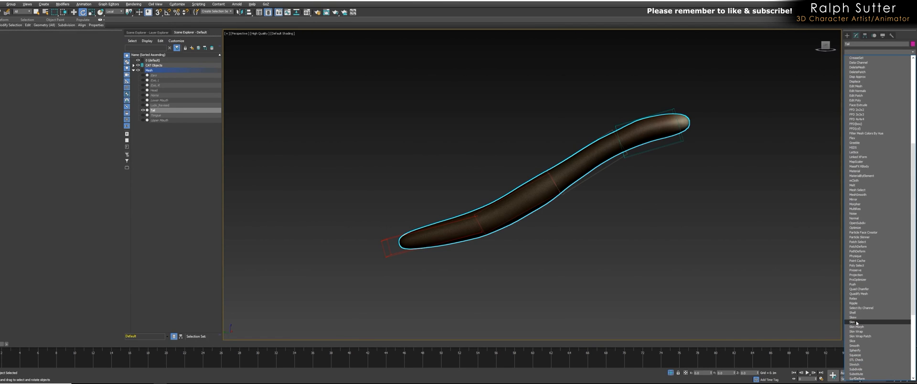
left_click(853, 322)
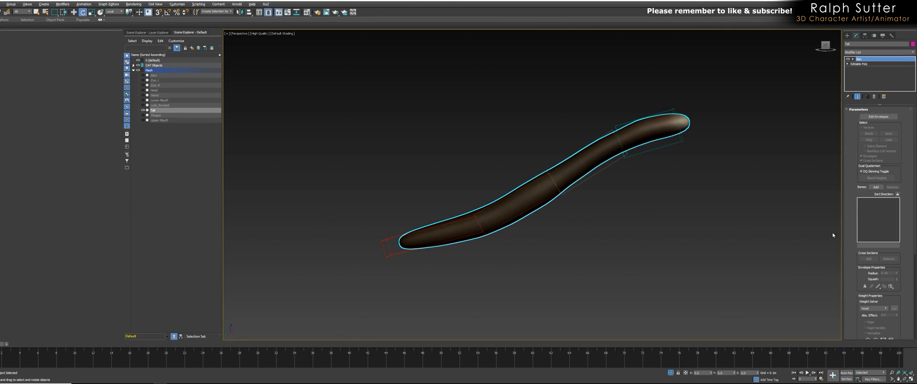
Add the four CATLudoTail bones to the tail's Skin modifier.
left_click(877, 186)
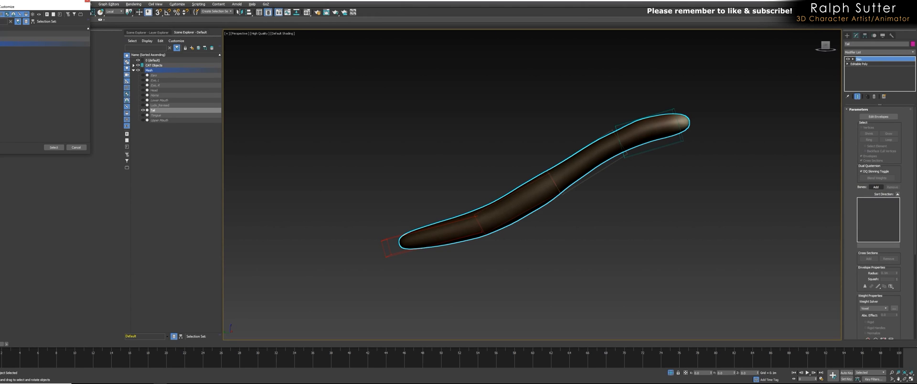
left_click(0, 39)
left_click(2, 44)
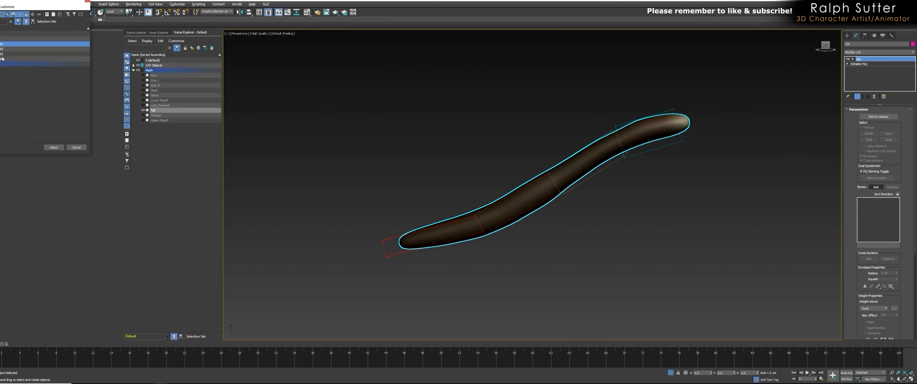
left_click(2, 58, "shift")
left_click(54, 148)
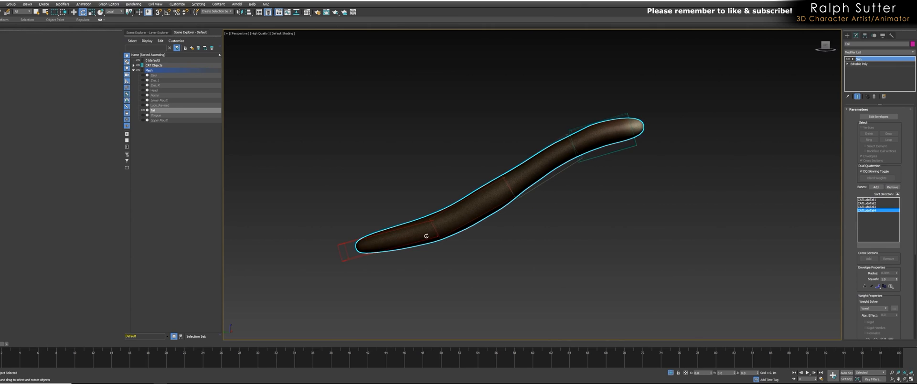
Select the skinned tail mesh with its four bones, freeze the selection and end the isolation.
double_click(616, 149)
left_click(440, 215, "ctrl")
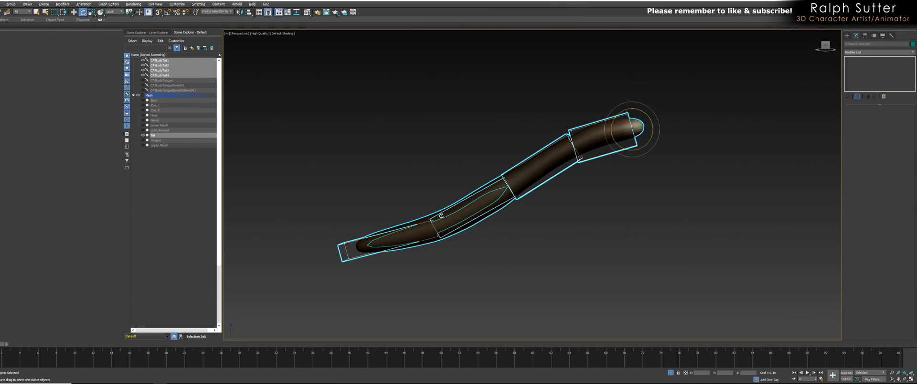
right_click(482, 216)
left_click(499, 177)
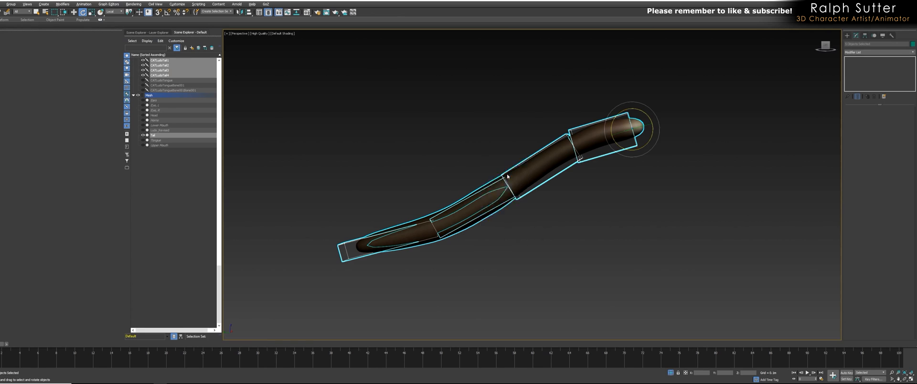
right_click(554, 160)
left_click(581, 119)
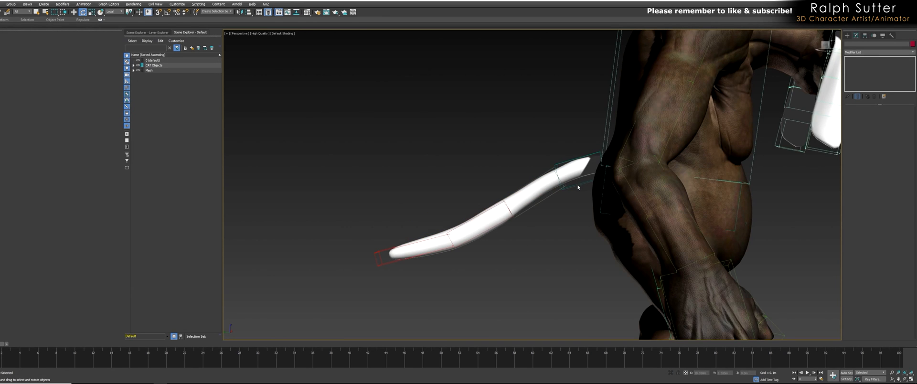
middle_click_drag(549, 188, 605, 145, "alt")
left_click(500, 171)
scroll(527, 238, "up", 4)
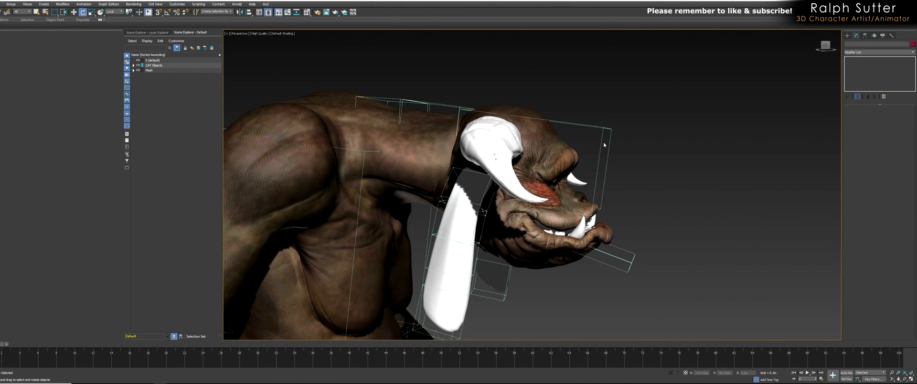
Select the CATLudoHead and CATLudoJaw bones together with the last neck bone.
left_click(588, 168)
middle_click_drag(587, 168, 579, 180, "alt")
scroll(580, 181, "up", 3)
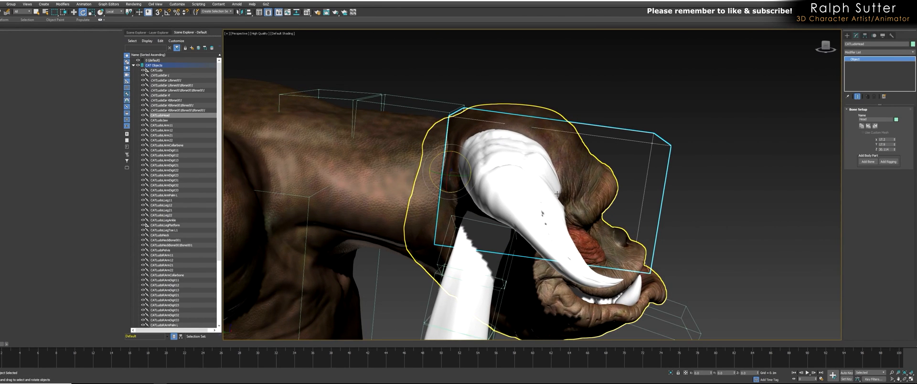
left_click(412, 109, "ctrl")
middle_click_drag(411, 108, 483, 209, "alt")
left_click(617, 242, "ctrl")
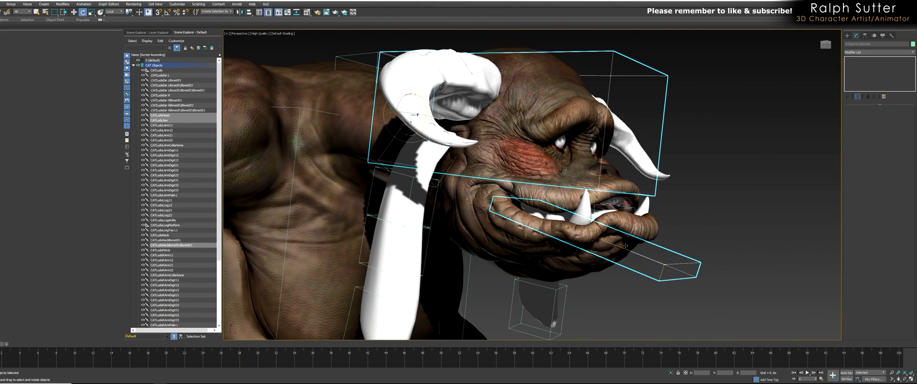
middle_click_drag(617, 241, 609, 236, "alt")
mouse_move(551, 165)
middle_mouse_down("alt")
mouse_move(520, 171)
mouse_move(566, 173)
middle_mouse_up("alt")
Add the head mesh to the selected head, jaw and neck bones and isolate the selection.
right_click(568, 171)
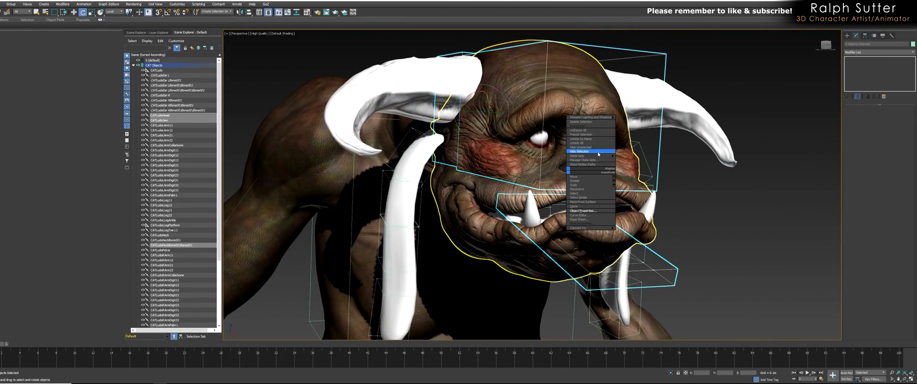
left_click(601, 122)
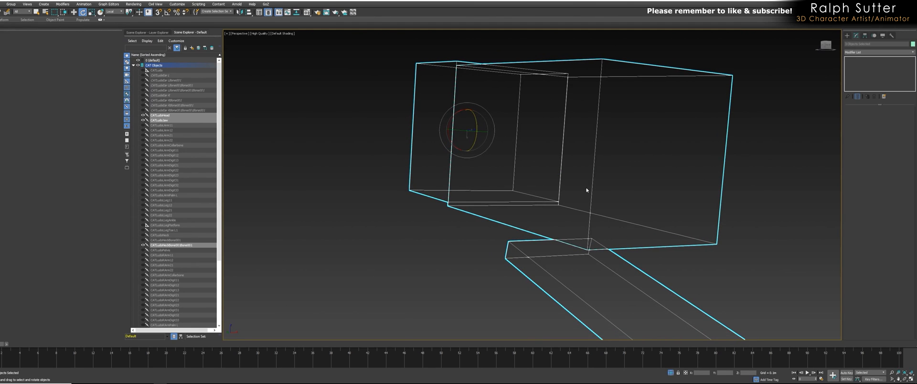
key("alt+q")
left_click(558, 129, "ctrl")
right_click(574, 147)
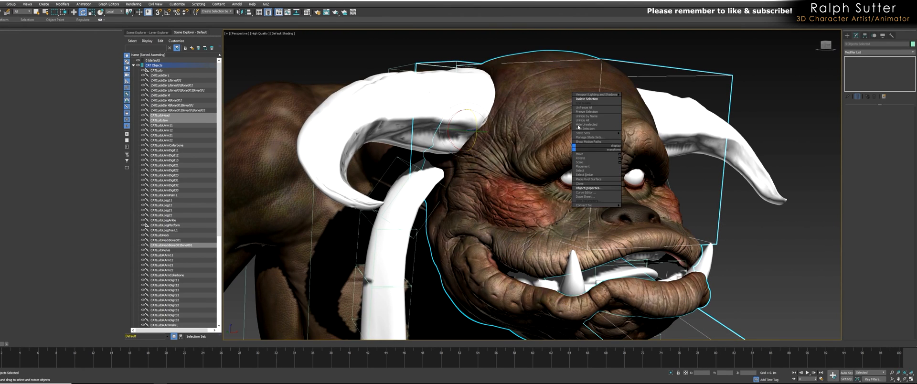
left_click(589, 100)
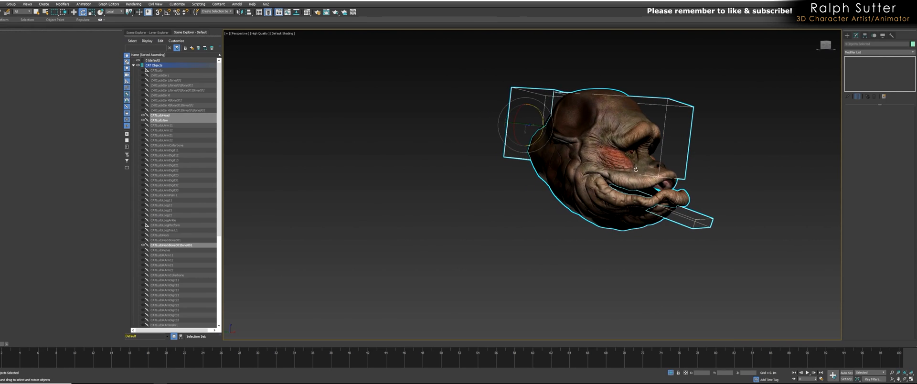
Apply a Skin modifier to the isolated head mesh.
left_click(617, 153)
middle_click_drag(616, 163, 550, 174, "alt")
left_click(913, 53)
scroll(863, 267, "down", 5)
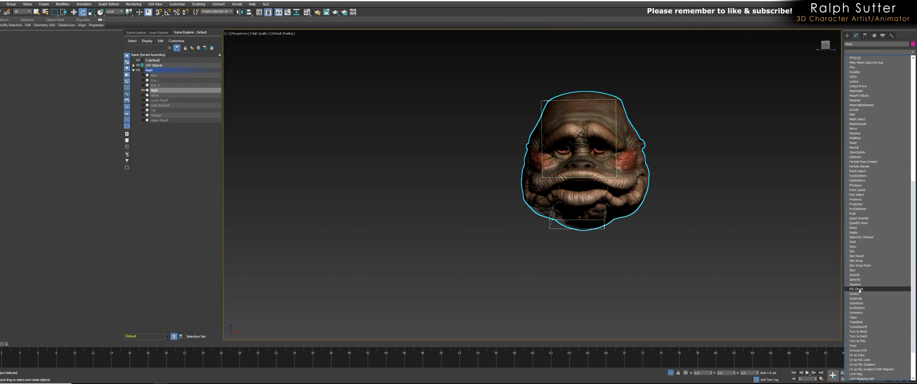
left_click(860, 251)
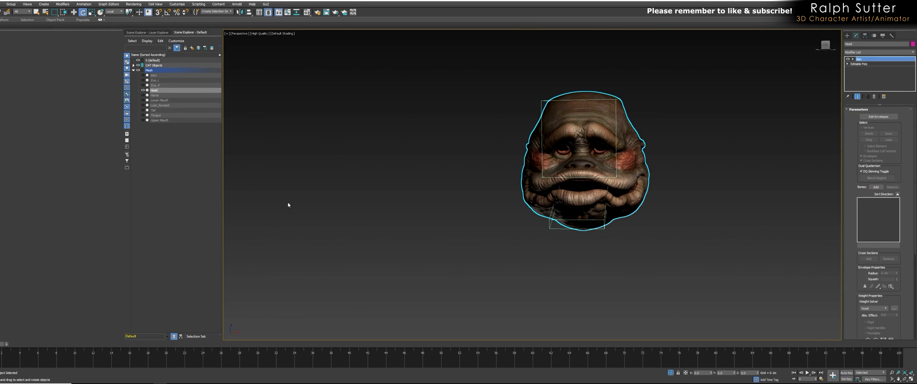
Add the CATLudoHead bone, the CATLudoJaw bone and the last neck bone to the head's Skin modifier.
left_click(875, 187)
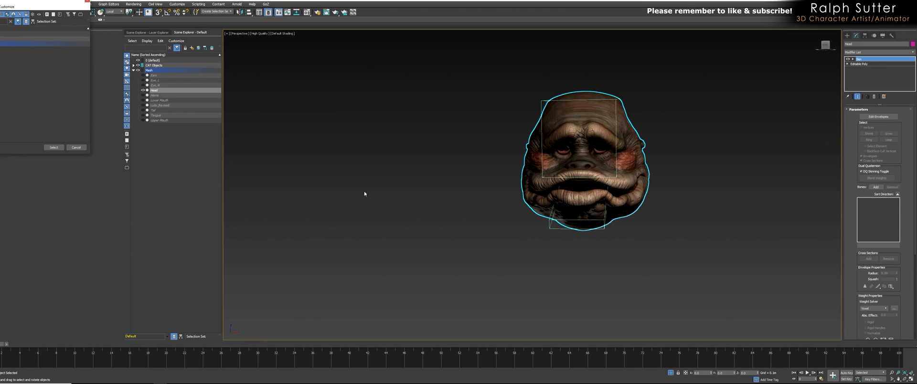
left_click_drag(41, 2, 304, 110)
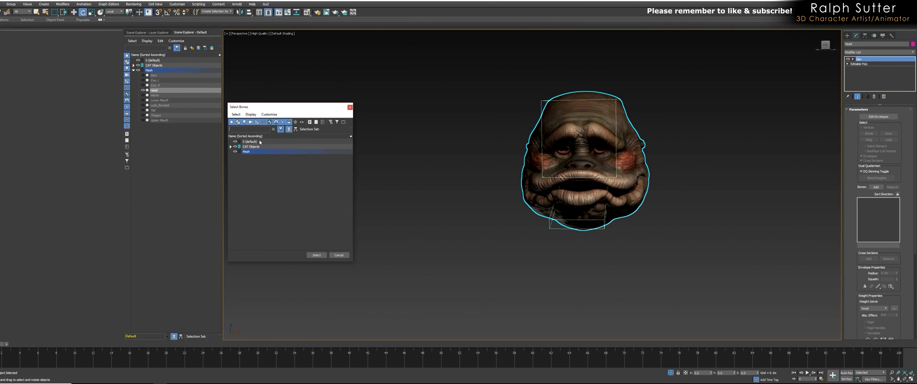
left_click(231, 146)
left_click(253, 152)
left_click(260, 162, "shift")
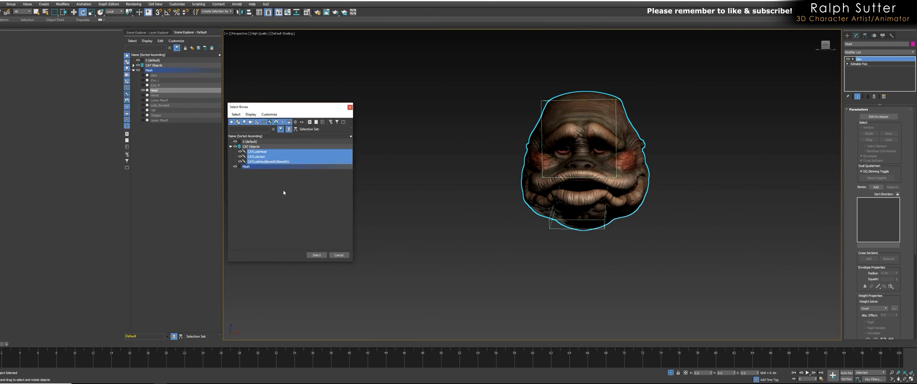
left_click(317, 255)
Select the skinned head mesh and the jaw bone and freeze them, leaving out the head and neck bones.
middle_click_drag(362, 253, 436, 248, "alt")
scroll(453, 212, "up", 3)
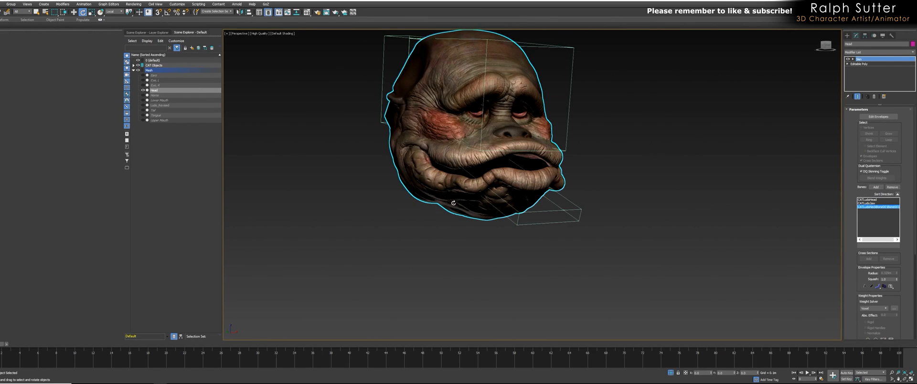
middle_click_drag(454, 212, 456, 221, "alt")
middle_click_drag(600, 200, 684, 172, "alt")
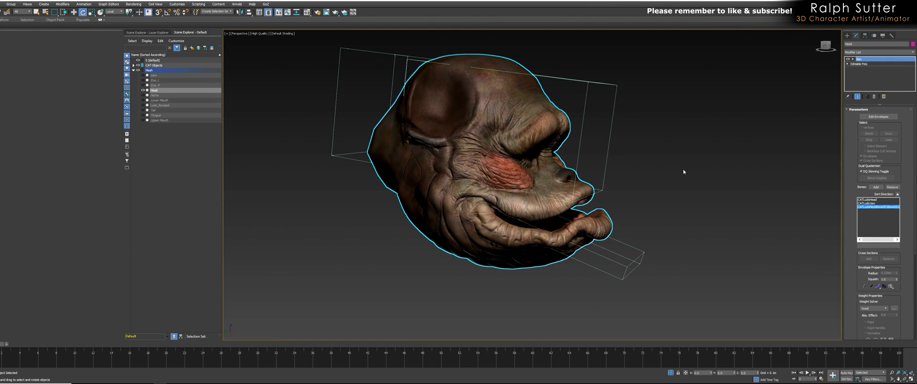
left_click(578, 268)
middle_click_drag(578, 268, 626, 209, "alt")
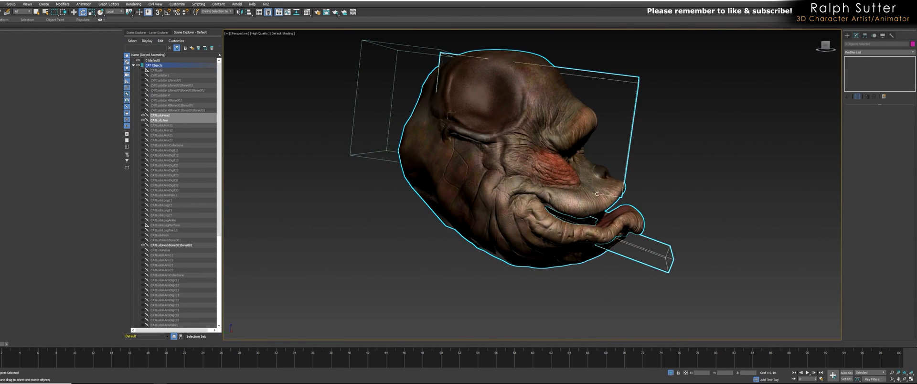
middle_click_drag(603, 180, 688, 180, "alt")
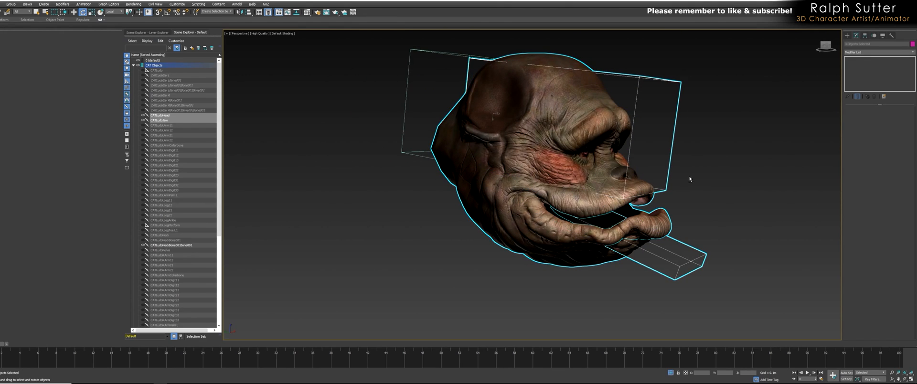
middle_click_drag(568, 178, 539, 185, "alt")
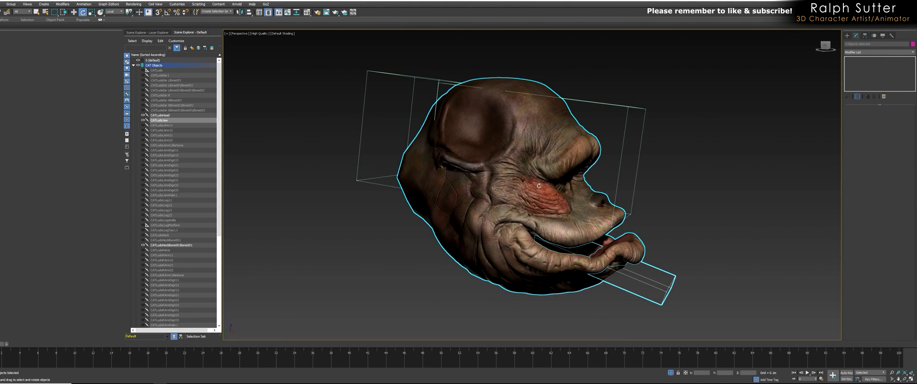
right_click(513, 239)
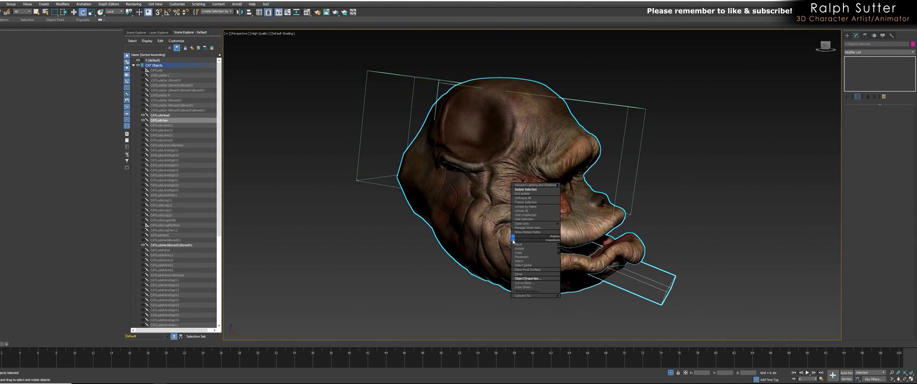
left_click(533, 202)
Select the remaining head and neck bones and end the isolation.
middle_click_drag(533, 203, 522, 228, "alt")
left_click_drag(461, 131, 515, 162)
right_click(660, 170)
left_click(688, 123)
Select both foot platforms and the triangular CATLudo base object on the ground.
scroll(621, 181, "up", 3)
scroll(585, 204, "down", 3)
middle_click_drag(585, 204, 550, 182, "alt")
scroll(545, 172, "up", 3)
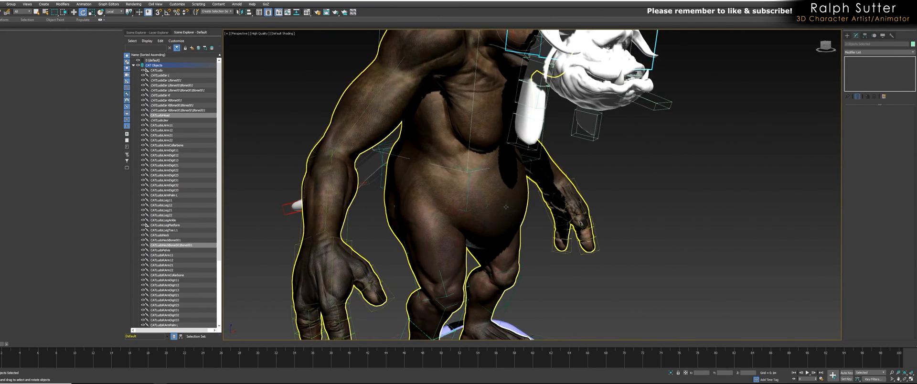
scroll(506, 206, "down", 4)
scroll(482, 249, "up", 8)
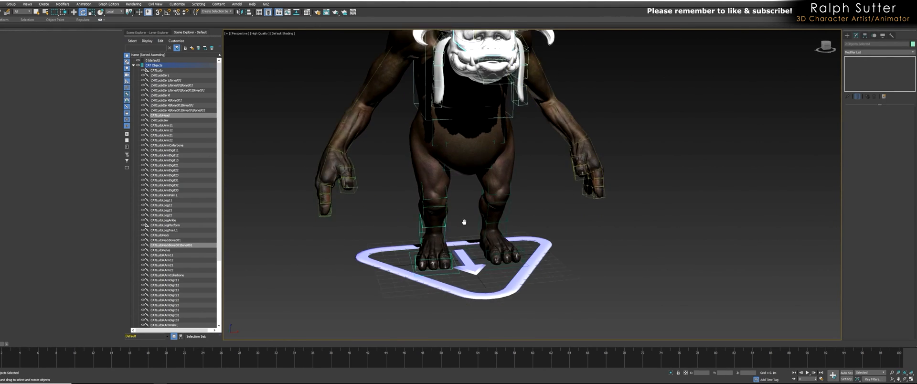
scroll(557, 199, "down", 4)
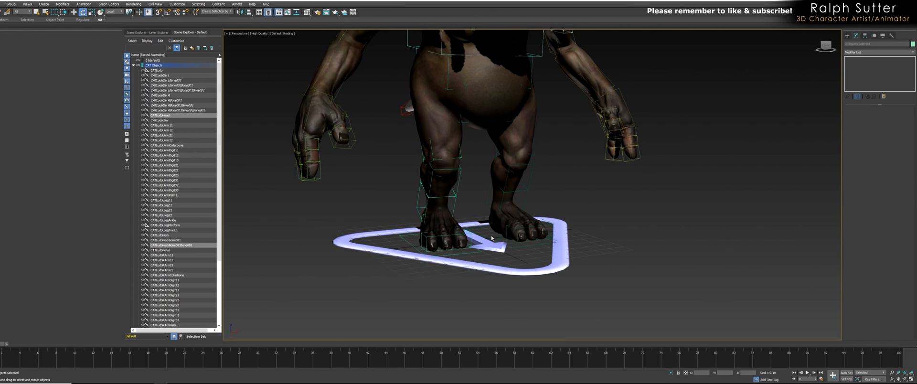
left_click(470, 252)
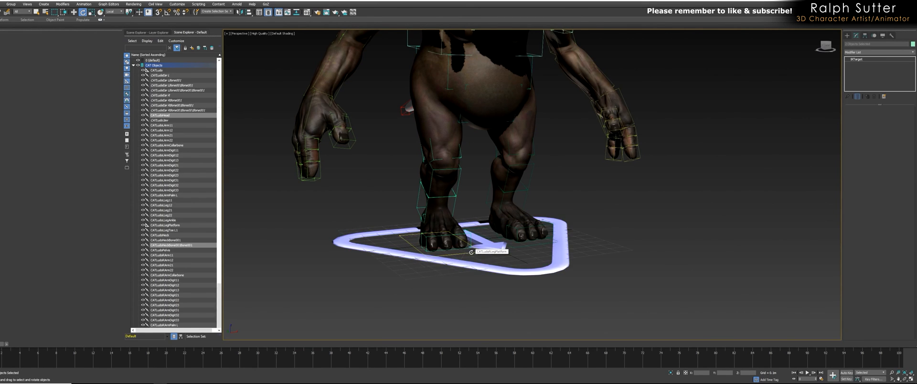
left_click(518, 247, "ctrl")
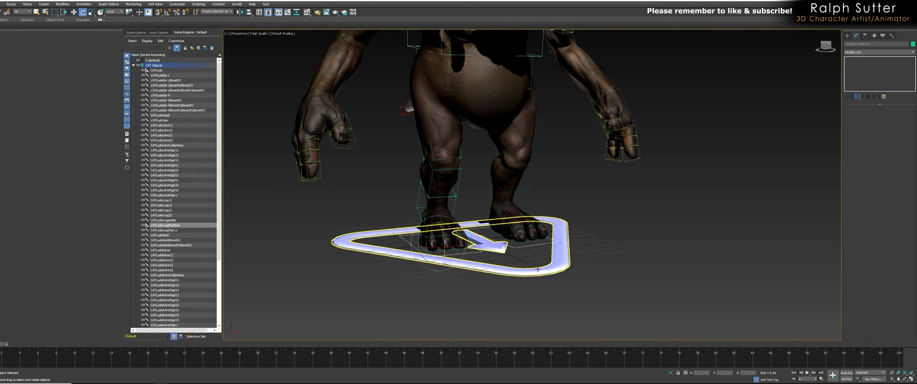
left_click(561, 259, "ctrl")
Add the CATLudoNeck object to the selected platforms and base, using wireframe display, and hide the selection.
scroll(557, 203, "up", 6)
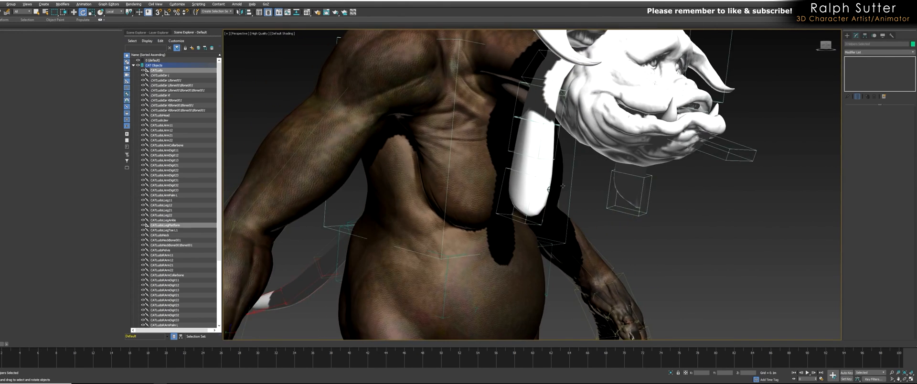
middle_click_drag(563, 185, 467, 182, "alt")
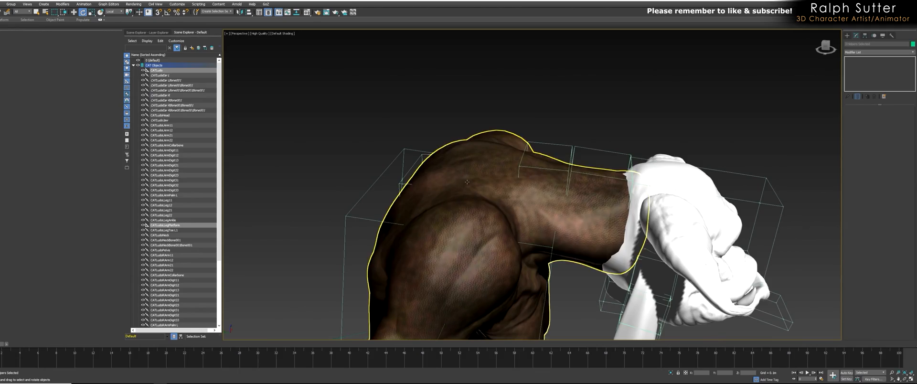
key("F3")
left_click(400, 184, "ctrl")
middle_click_drag(400, 184, 504, 207, "alt")
right_click(503, 207)
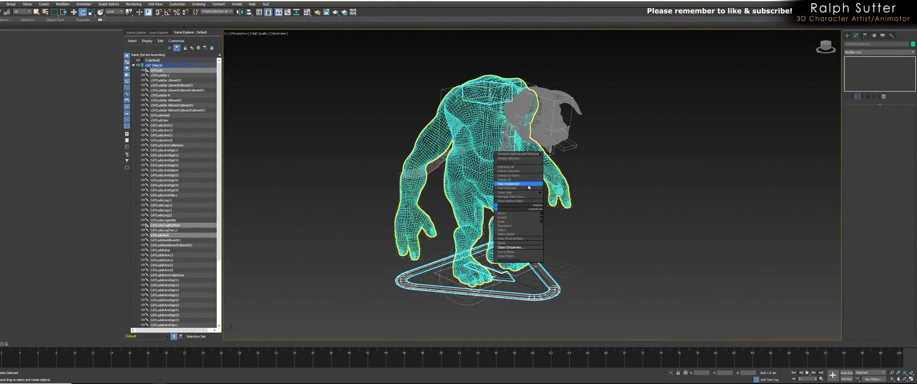
left_click(510, 183)
mouse_move(528, 186)
middle_mouse_down("alt")
mouse_move(651, 157)
mouse_move(610, 170)
middle_mouse_up("alt")
scroll(616, 177, "up", 3)
key("F3")
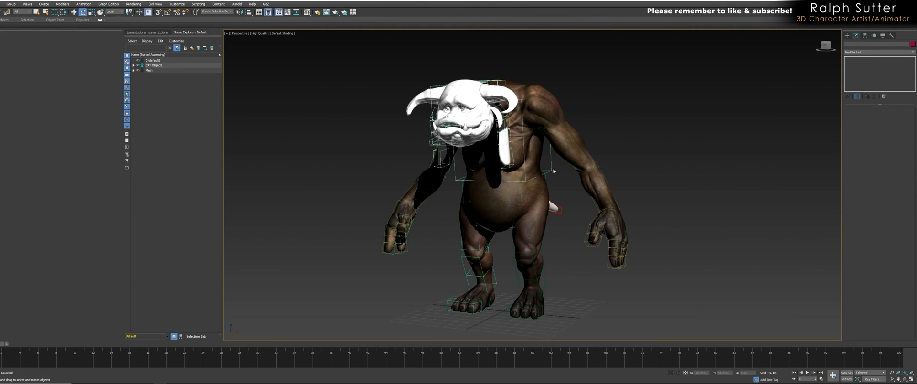
Select the body mesh together with all the unfrozen CAT bones and isolate them.
middle_click_drag(644, 217, 569, 239, "alt")
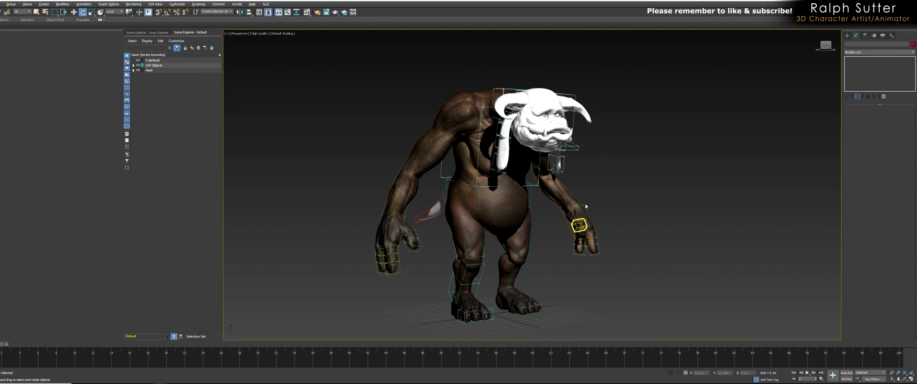
double_click(464, 254)
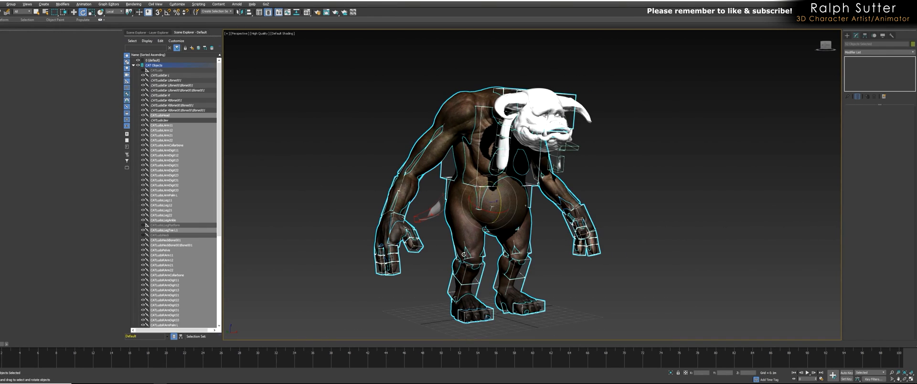
right_click(493, 221)
left_click(514, 171)
Deselect the small three-bone chain beneath the head bone and isolate the remaining body mesh and bones.
middle_click_drag(514, 170, 495, 203, "alt")
scroll(469, 190, "up", 8)
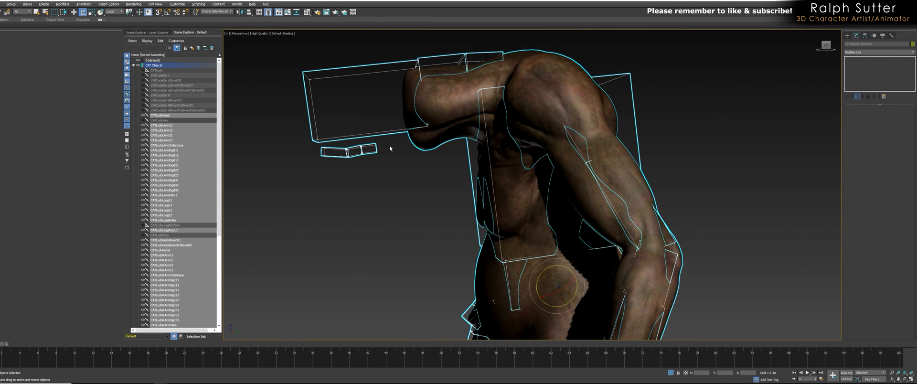
left_click_drag(327, 193, 326, 192)
scroll(380, 208, "down", 10)
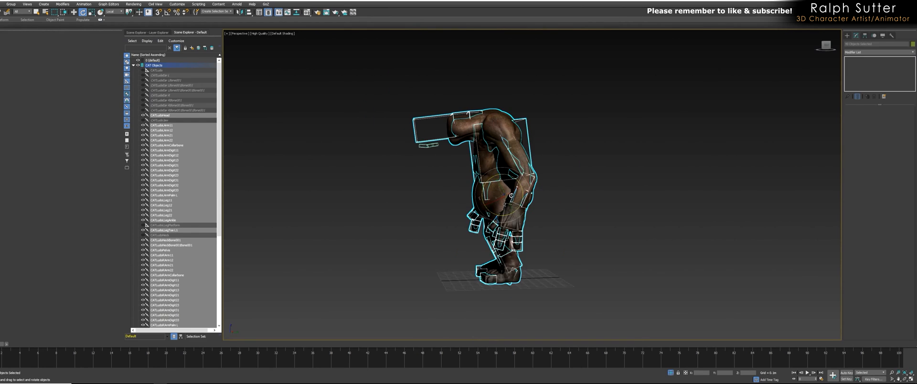
right_click(498, 196)
left_click(525, 143)
Select the Ludo body mesh alone and apply a Skin modifier to it.
middle_click_drag(509, 204, 532, 201, "alt")
left_click(592, 195)
middle_click_drag(592, 195, 562, 204, "alt")
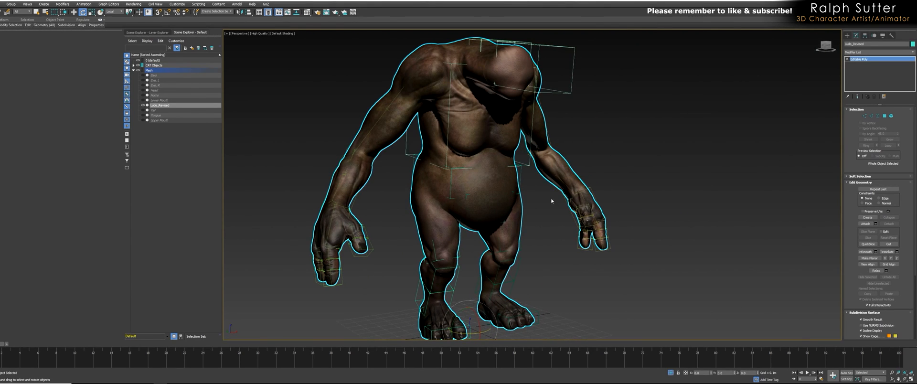
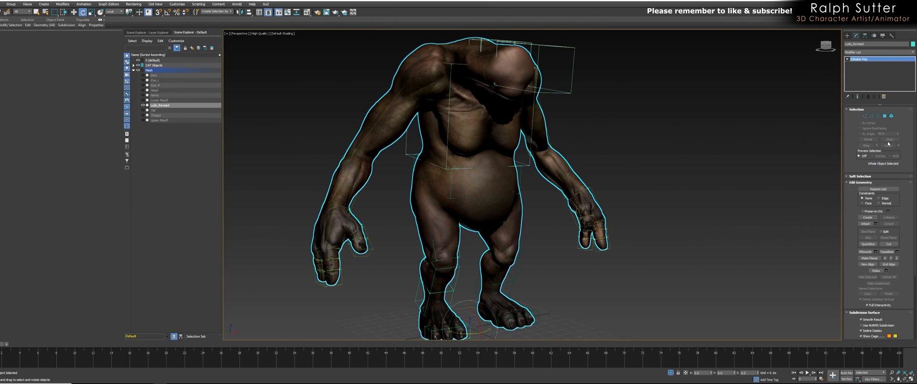
left_click(910, 53)
scroll(880, 239, "down", 5)
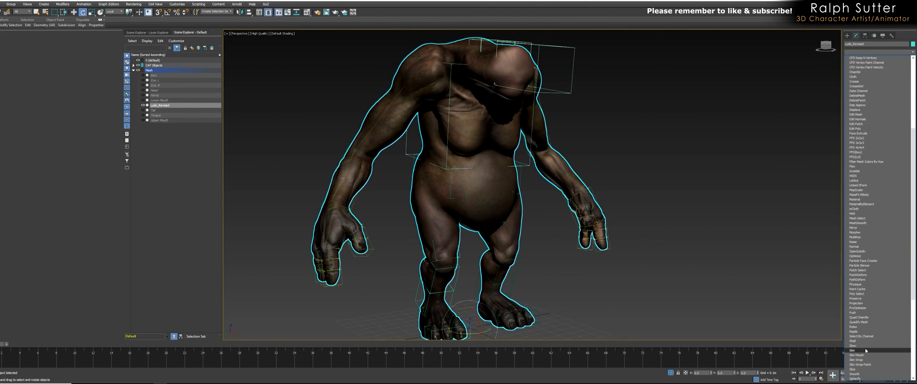
left_click(863, 351)
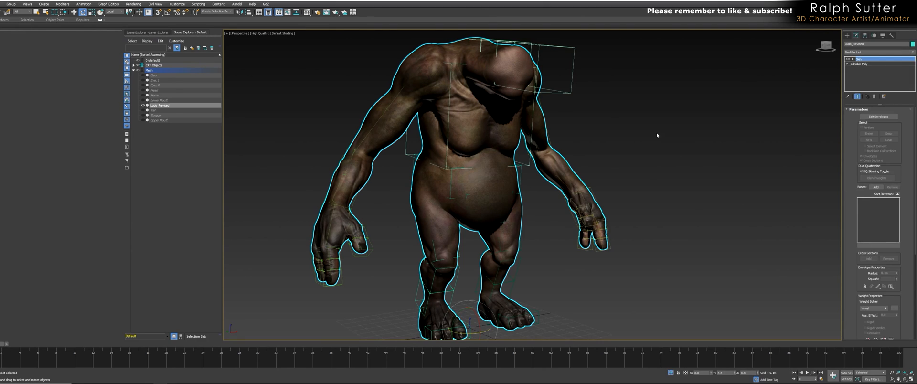
Add all the listed CAT bones to the body mesh's Skin modifier.
left_click(878, 188)
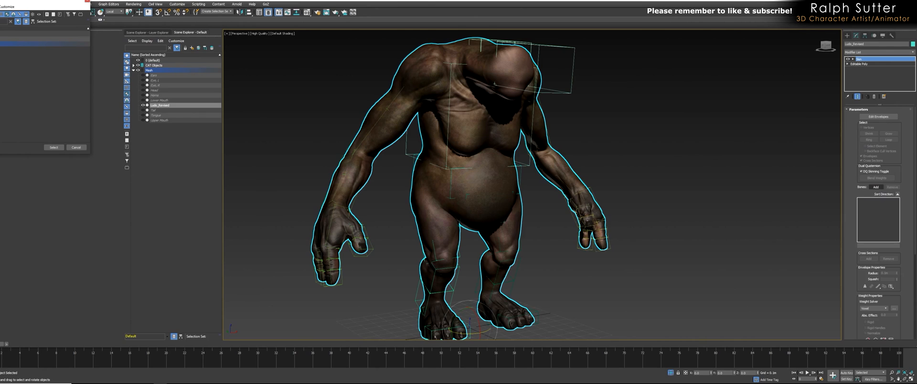
scroll(2, 95, "down", 2)
left_click(0, 130, "shift")
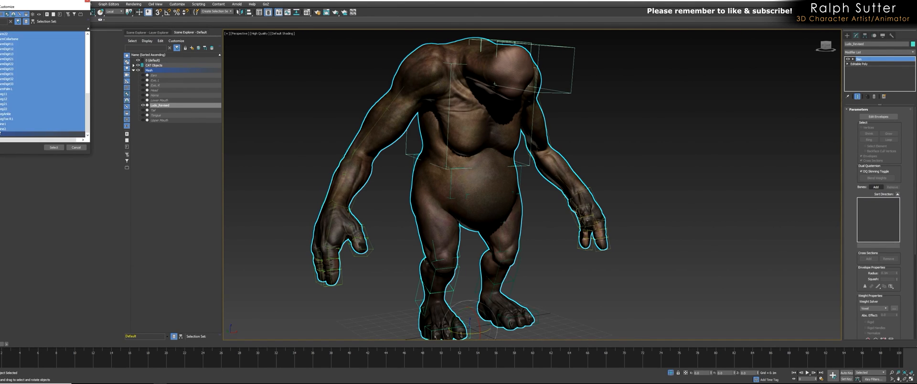
scroll(25, 81, "up", 4)
scroll(26, 80, "up", 6)
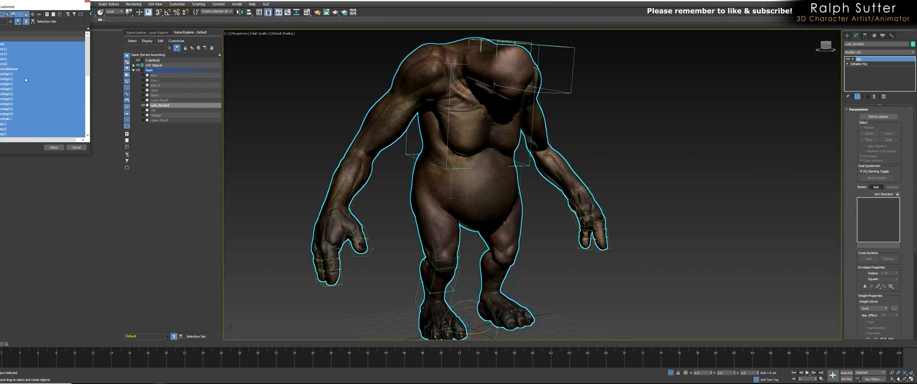
scroll(2, 56, "down", 2)
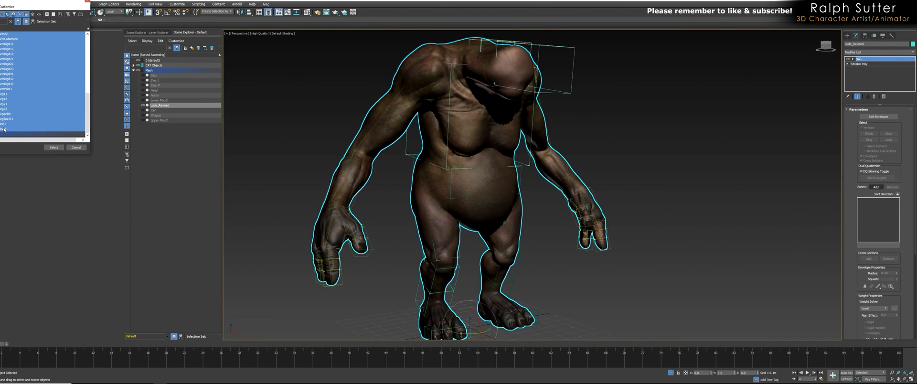
left_click(54, 148)
Exit isolation of the body and bones and unfreeze all the finished character parts.
middle_click_drag(477, 167, 518, 167, "alt")
scroll(519, 167, "down", 5)
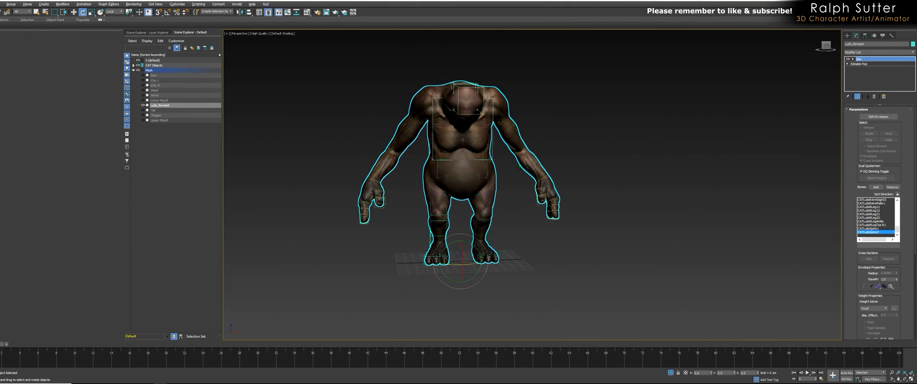
right_click(514, 176)
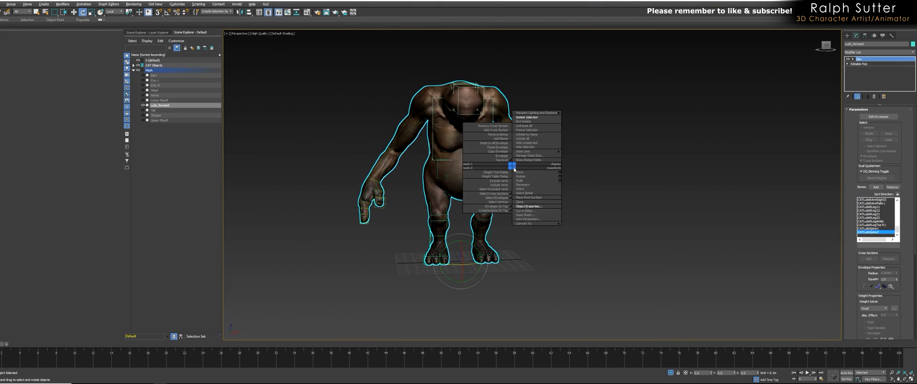
left_click(535, 130)
middle_click_drag(564, 163, 594, 160, "alt")
right_click(593, 158)
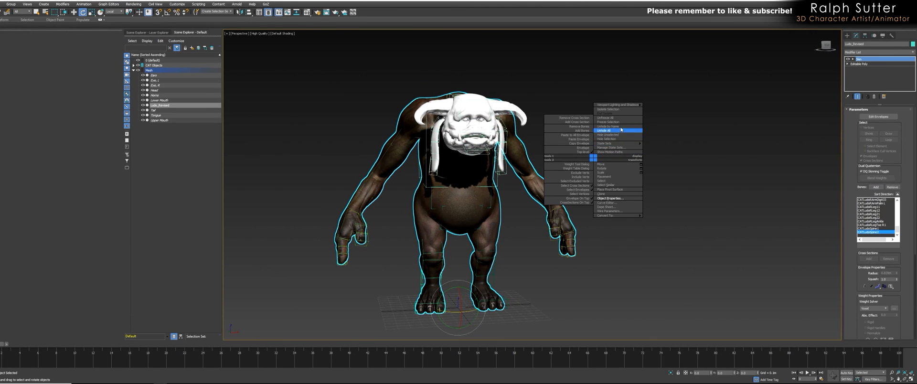
left_click(621, 119)
Unhide all the hidden rig objects, including the triangular base on the ground.
right_click(593, 162)
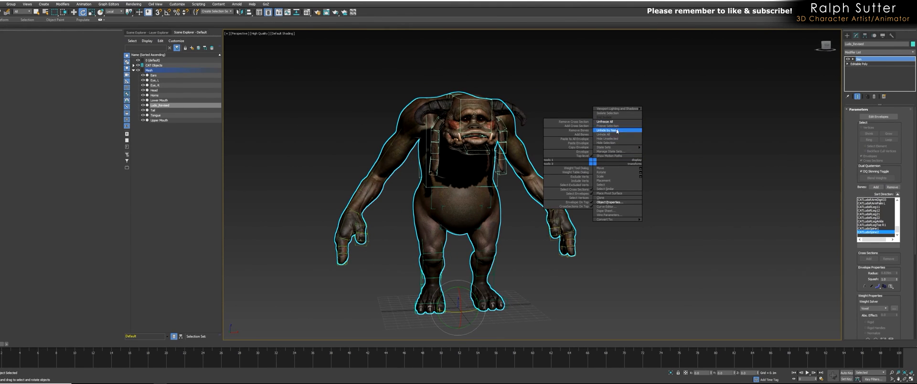
middle_click_drag(617, 134, 586, 148, "alt")
left_click(620, 142)
scroll(621, 140, "up", 8)
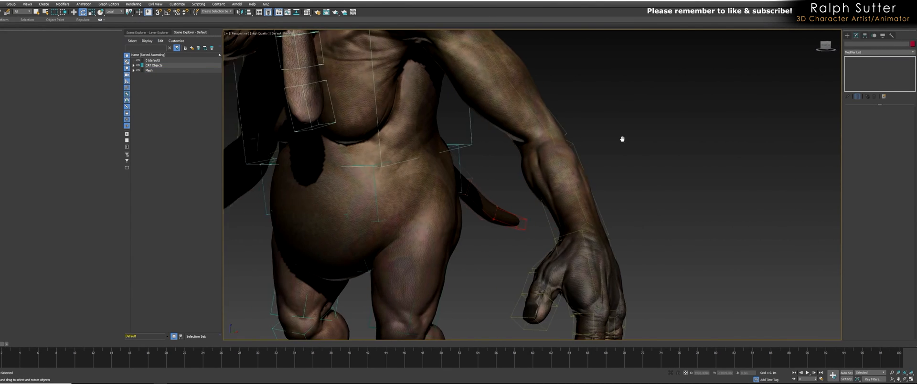
scroll(506, 188, "down", 10)
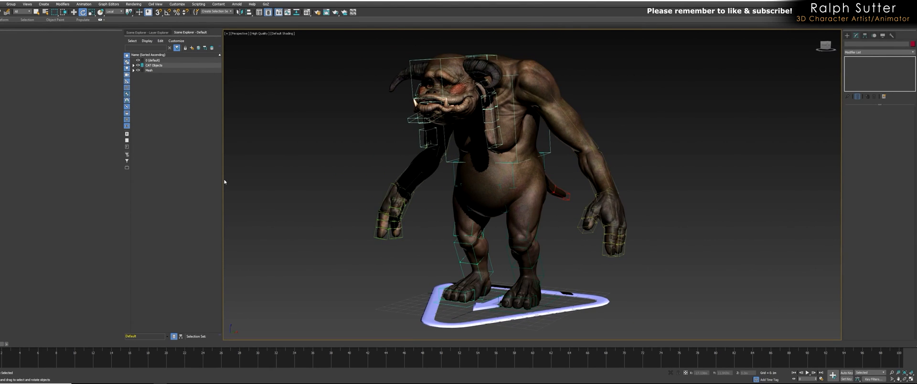
Narrow the Scene Explorer to enlarge the viewport, and select the pelvis bone with the Move tool active.
left_click_drag(222, 180, 75, 184)
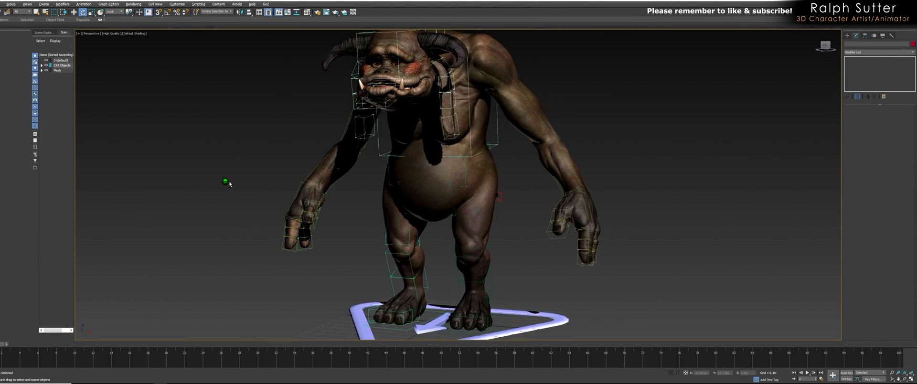
mouse_move(287, 214)
middle_mouse_down("alt")
mouse_move(283, 203)
mouse_move(292, 212)
mouse_move(296, 203)
middle_mouse_up("alt")
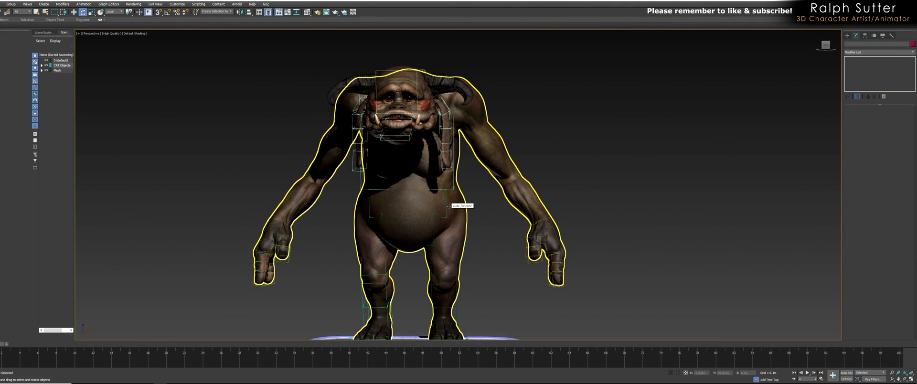
left_click(421, 238)
middle_click_drag(420, 238, 412, 216, "alt")
key("w")
left_click_drag(412, 216, 413, 227)
middle_click_drag(430, 225, 406, 213, "alt")
scroll(406, 213, "up", 4)
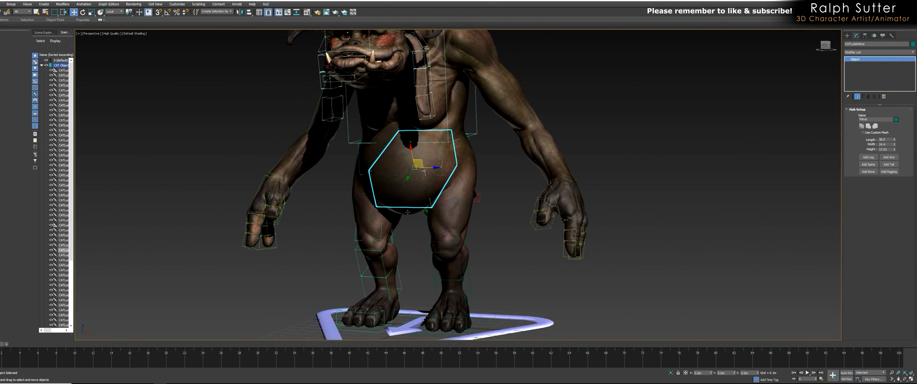
Inspect the skinned character and its rig from the front and three-quarter angles.
scroll(423, 213, "down", 4)
middle_click_drag(422, 213, 497, 207, "alt")
scroll(469, 225, "up", 1)
middle_click_drag(597, 216, 591, 216, "alt")
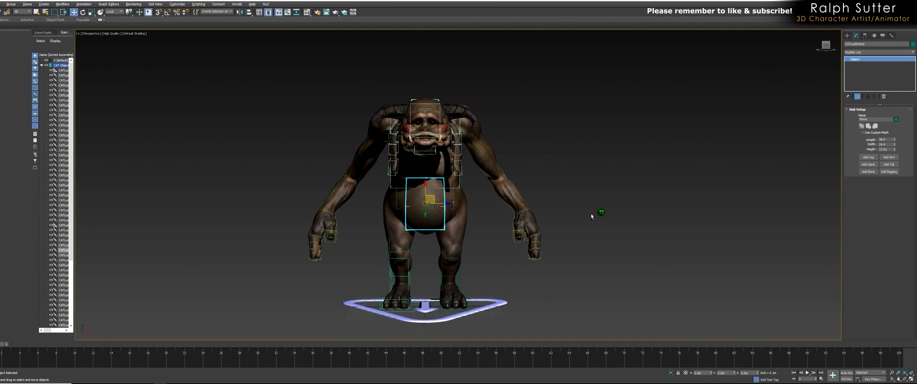
scroll(463, 262, "up", 3)
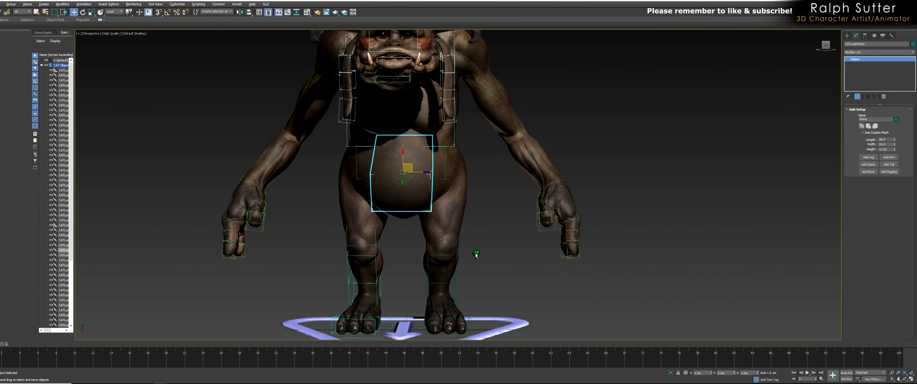
middle_click_drag(475, 256, 465, 249, "alt")
middle_click_drag(463, 223, 452, 245, "alt")
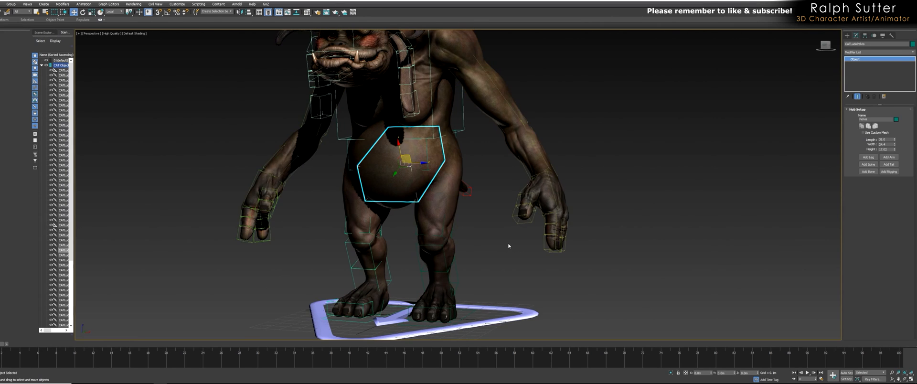
scroll(509, 246, "down", 3)
middle_click_drag(508, 246, 490, 247, "alt")
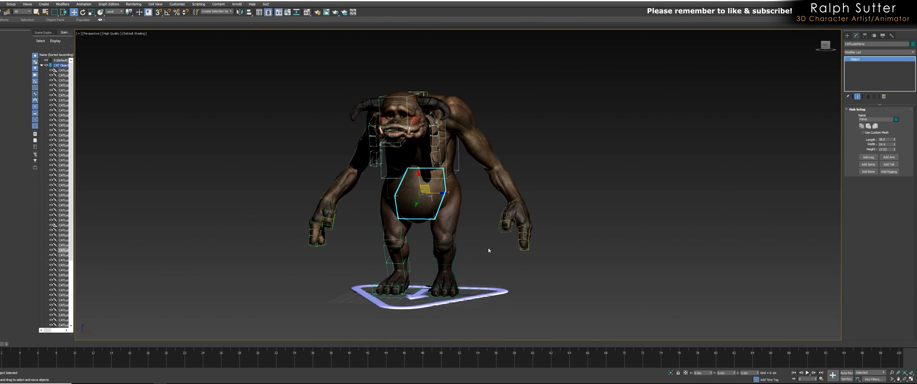
Show the pelvis bone's motion parameters and collapse the Assign Controller section to reach the CAT layer settings.
left_click(874, 36)
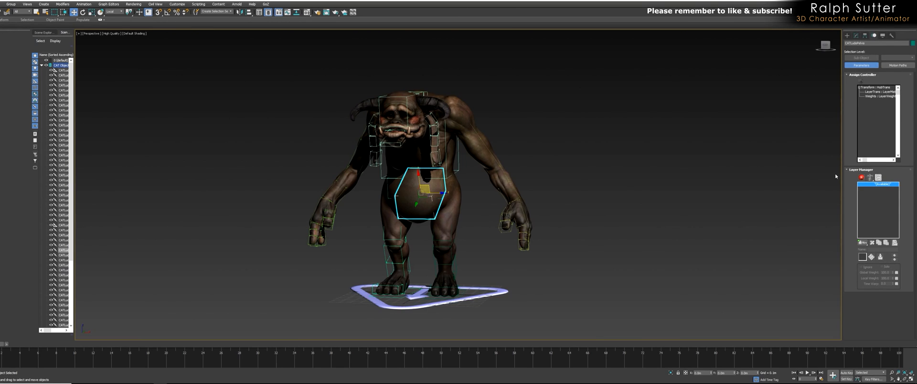
left_click(848, 75)
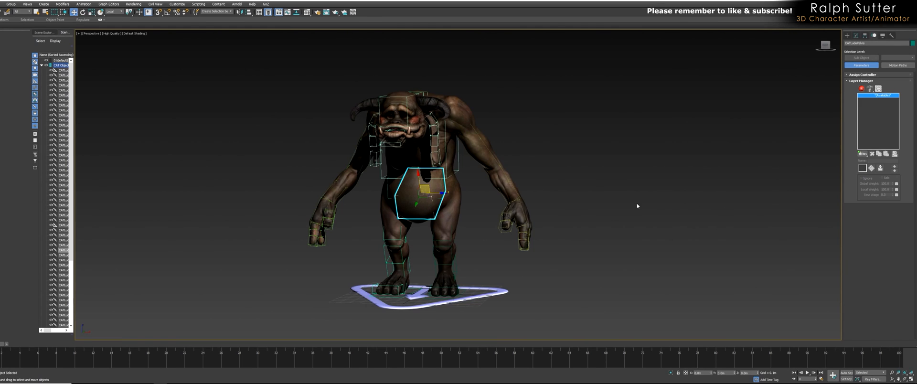
middle_click_drag(574, 205, 634, 183)
scroll(574, 194, "up", 3)
Add a CATMotion layer to the Ludo rig.
left_click(864, 154)
left_click(862, 168)
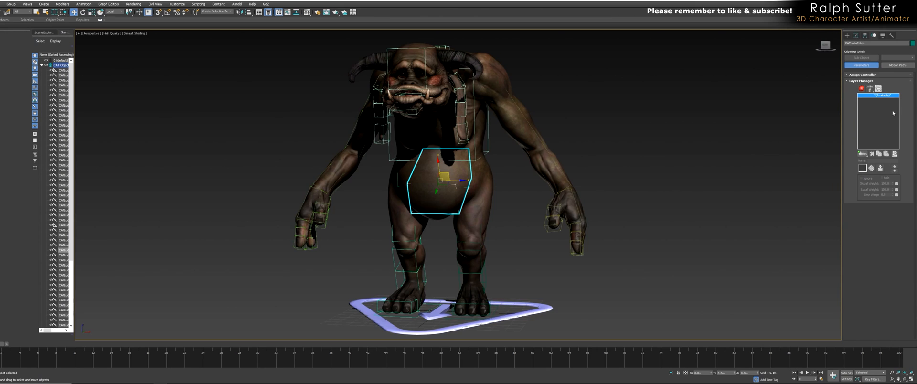
left_click(861, 154)
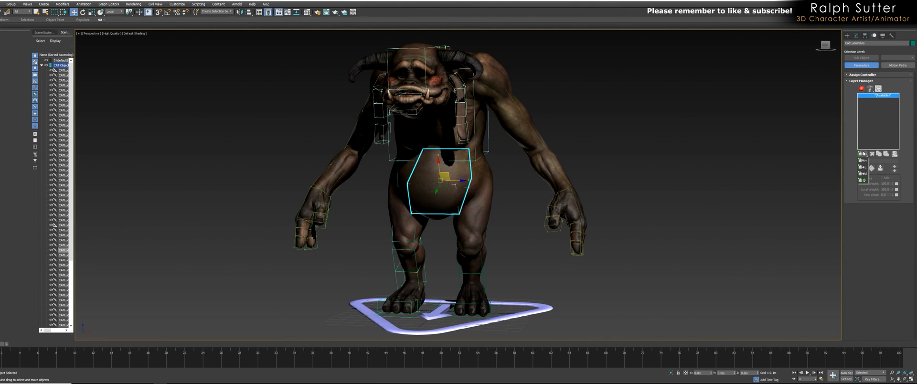
left_click(862, 180)
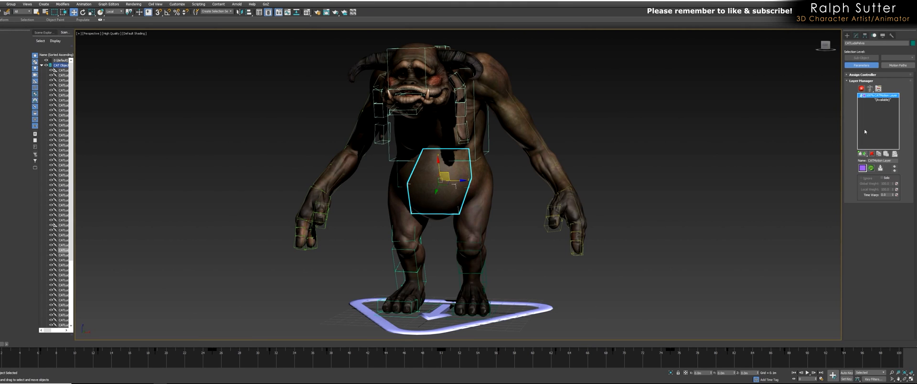
Preview the CATMotion walk cycle in animation mode, stop playback and remove the CATMotion layer.
left_click(862, 88)
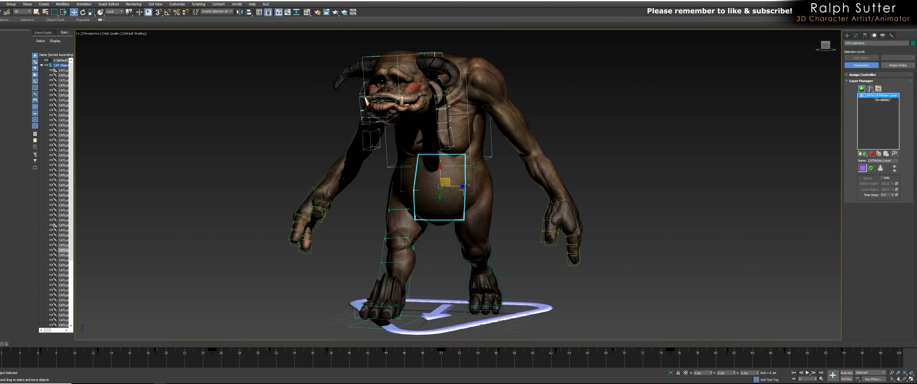
left_click(807, 374)
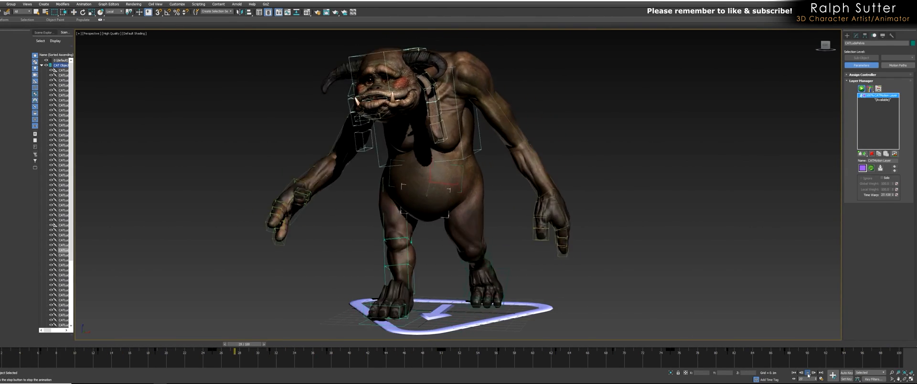
left_click(808, 374)
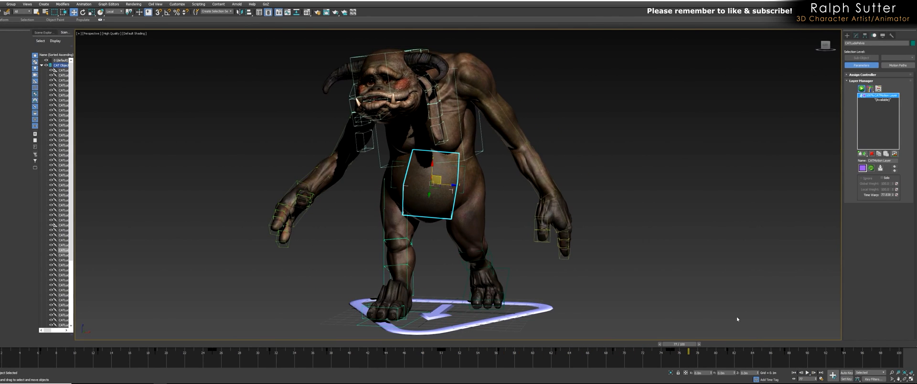
left_click(872, 154)
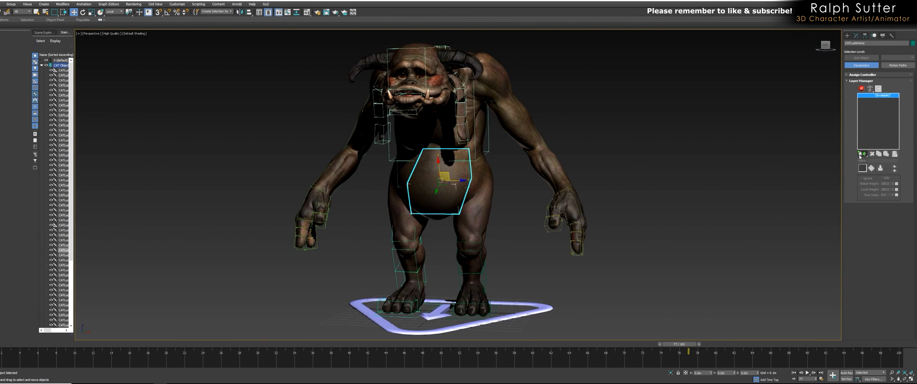
Add an Animation Layer to the rig and switch CAT from setup to animation mode.
left_click(862, 154)
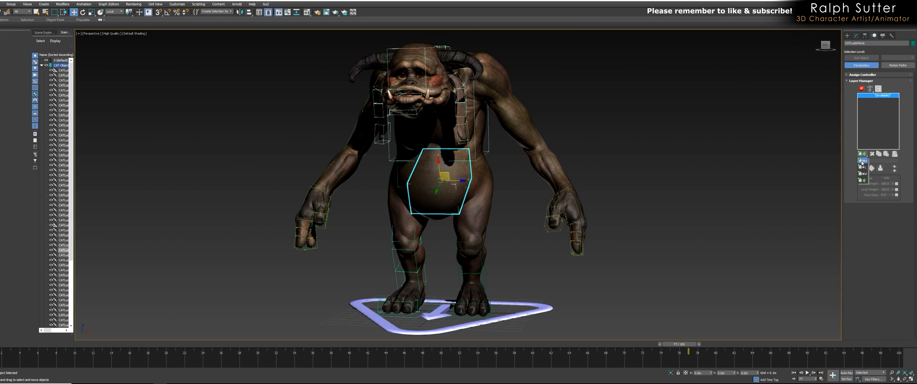
left_click(862, 161)
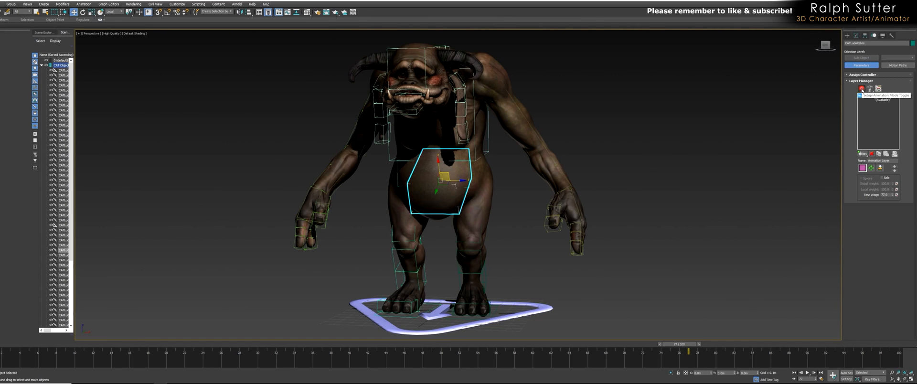
left_click(862, 89)
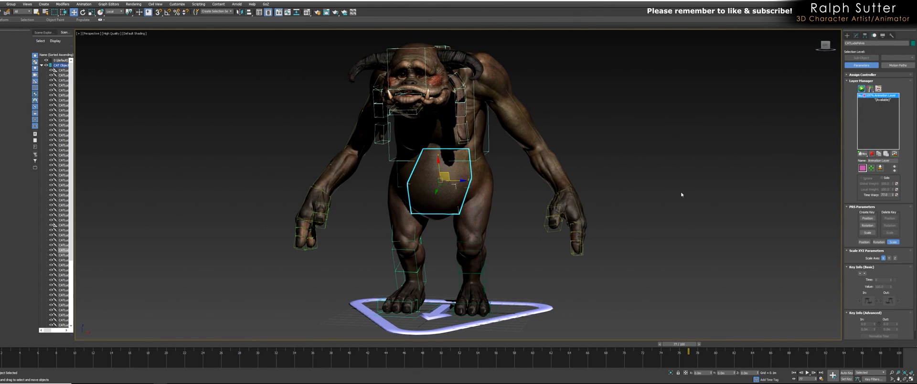
middle_click_drag(683, 194, 634, 198, "alt")
scroll(583, 218, "down", 3)
scroll(583, 218, "up", 2)
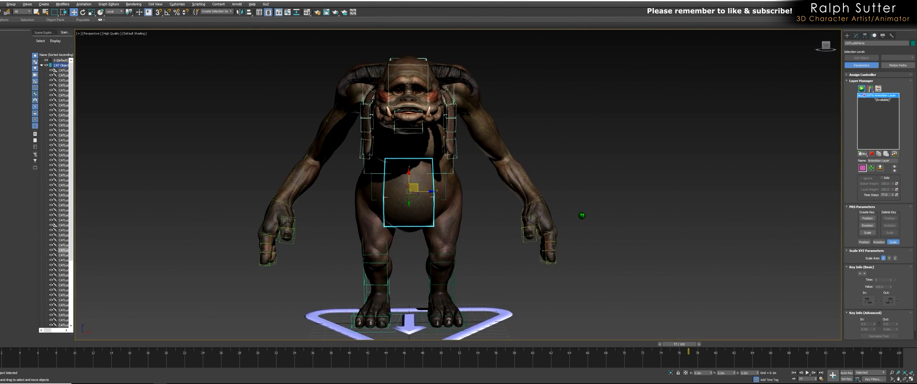
middle_click_drag(581, 218, 581, 211)
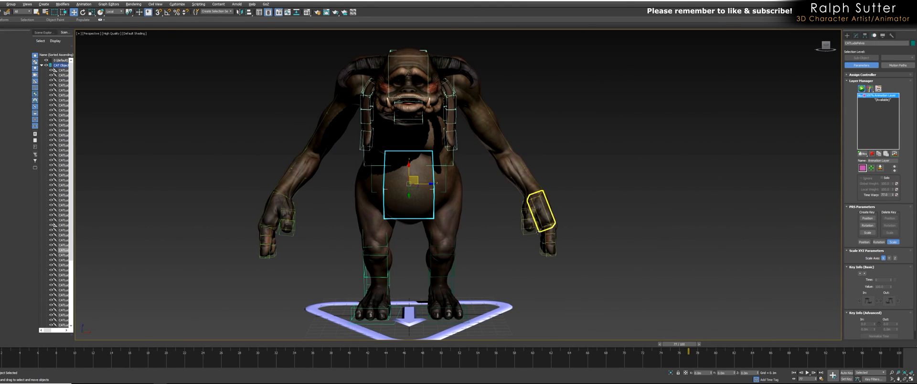
Turn on Auto Key and go back to frame 0.
key("n")
scroll(482, 205, "up", 2)
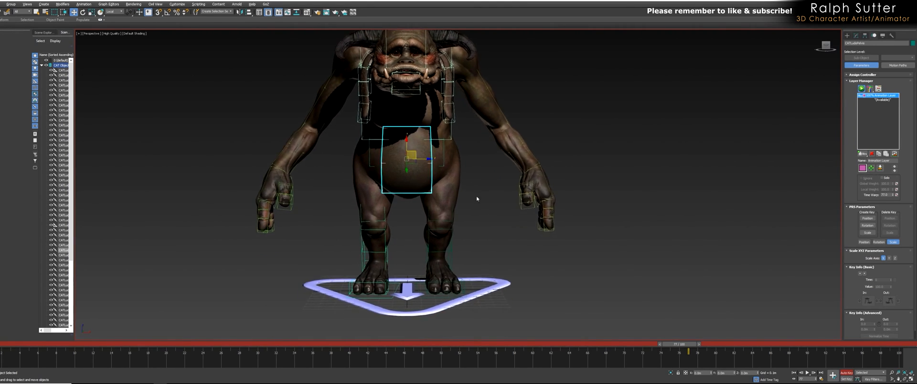
mouse_move(486, 202)
middle_mouse_down("alt")
mouse_move(495, 204)
mouse_move(477, 219)
mouse_move(477, 205)
middle_mouse_up("alt")
scroll(478, 218, "down", 2)
scroll(478, 219, "up", 3)
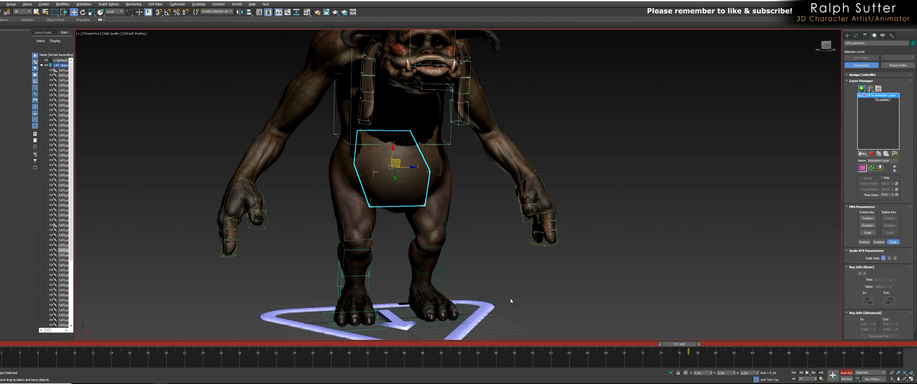
key("Home")
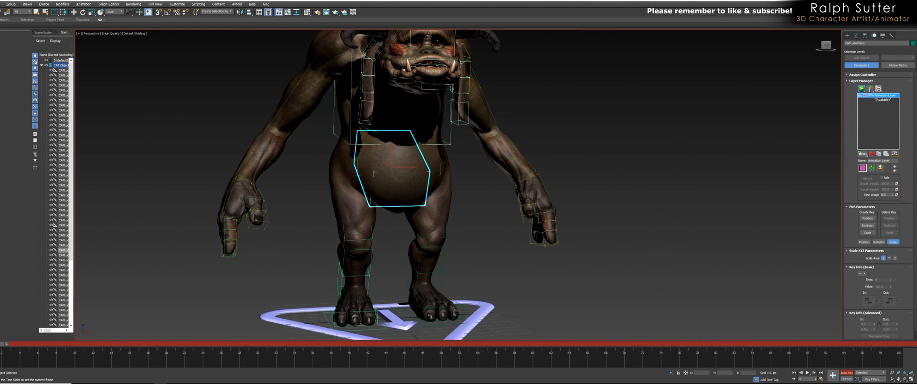
middle_click_drag(298, 250, 381, 258, "alt")
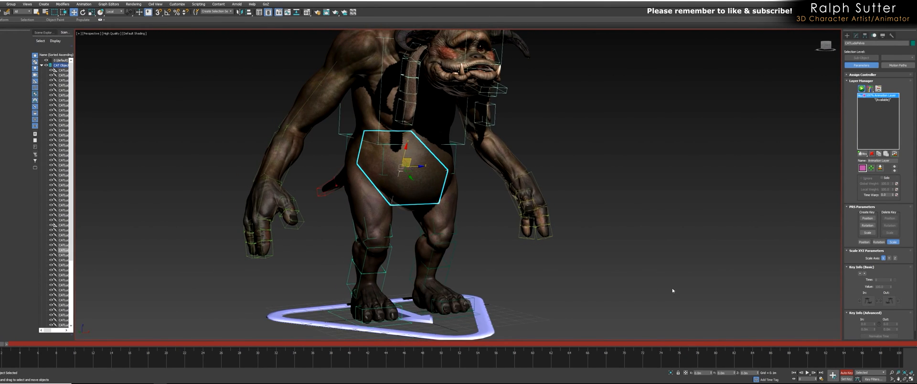
middle_click_drag(508, 239, 479, 239, "alt")
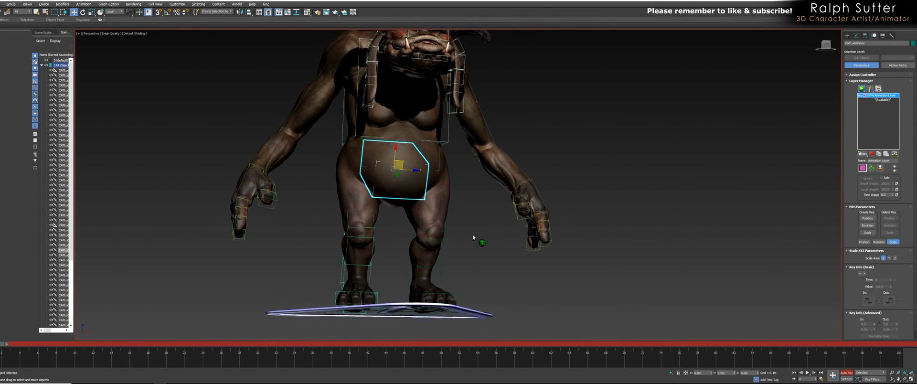
Select the pelvis bone with its entire bone hierarchy and check the selection in wireframe display.
left_click(396, 197)
double_click(395, 196)
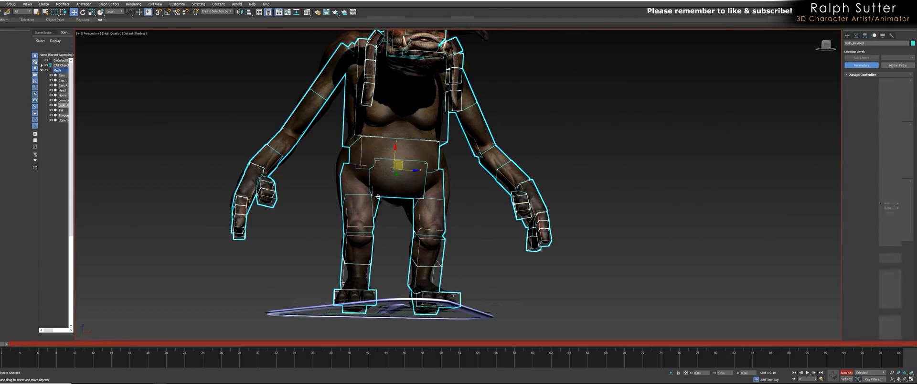
mouse_move(396, 196)
middle_mouse_down("alt")
mouse_move(390, 205)
mouse_move(482, 175)
middle_mouse_up("alt")
scroll(466, 179, "up", 5)
key("F3")
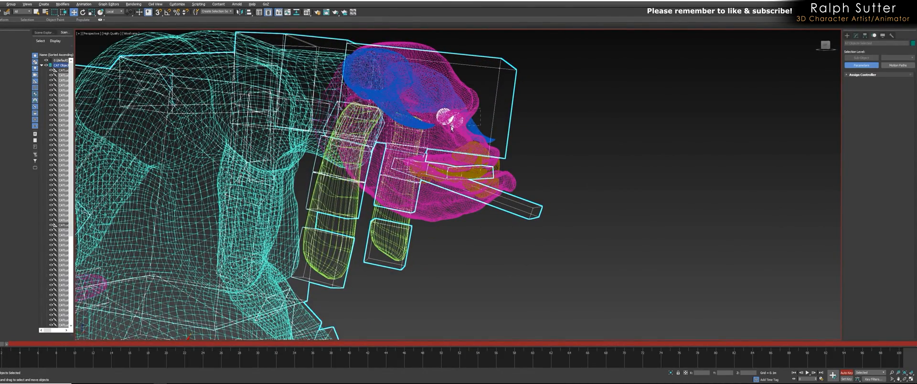
scroll(442, 127, "down", 10)
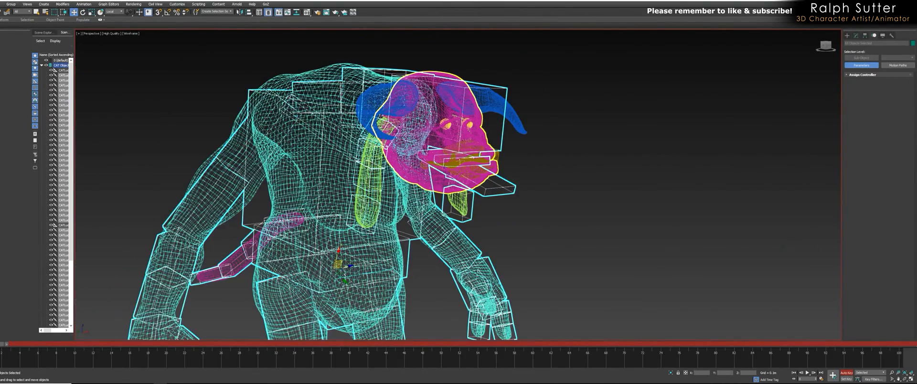
middle_click_drag(443, 158, 445, 192, "alt")
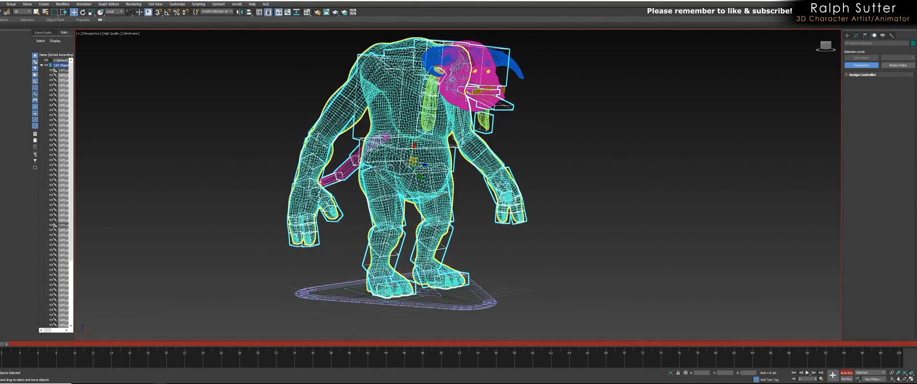
scroll(444, 194, "up", 6)
scroll(444, 194, "down", 6)
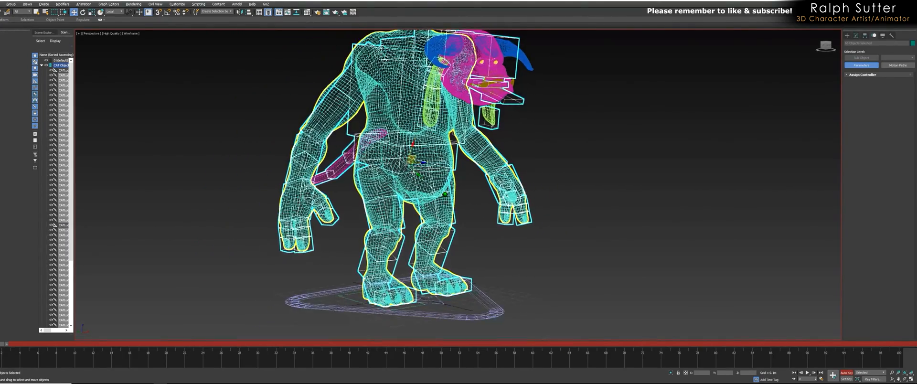
scroll(445, 194, "up", 4)
middle_click_drag(445, 194, 436, 198, "alt")
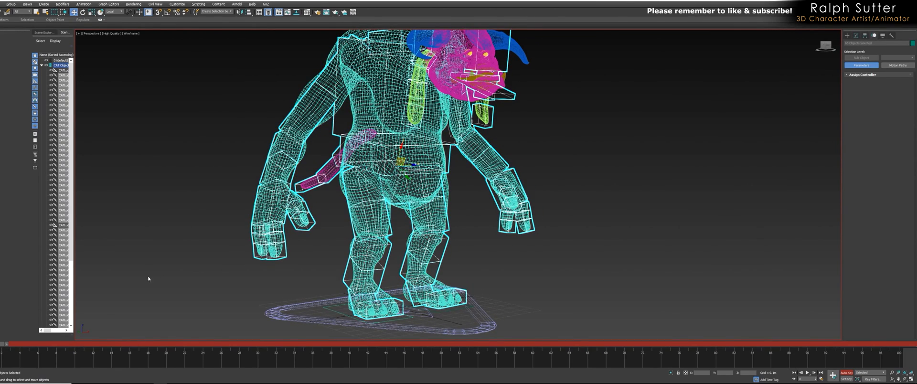
Add the foot platforms to the selection and create position and rotation keys for the whole rig at frame 0.
left_click(343, 313)
middle_click_drag(343, 312, 393, 337, "alt")
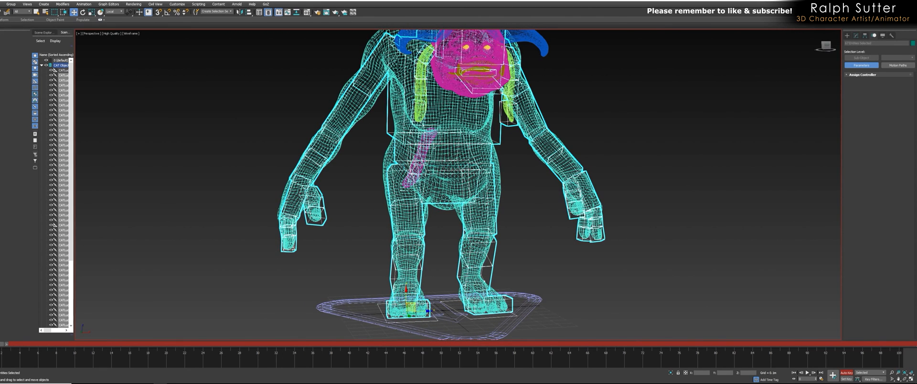
right_click(6, 344)
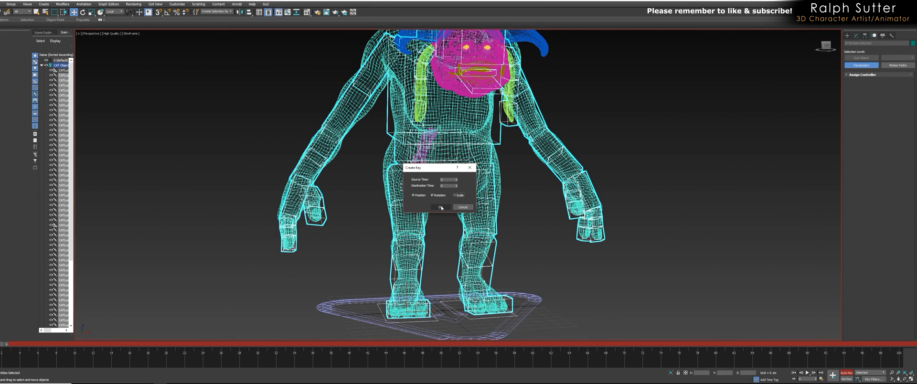
left_click(442, 208)
middle_click_drag(432, 249, 337, 262, "alt")
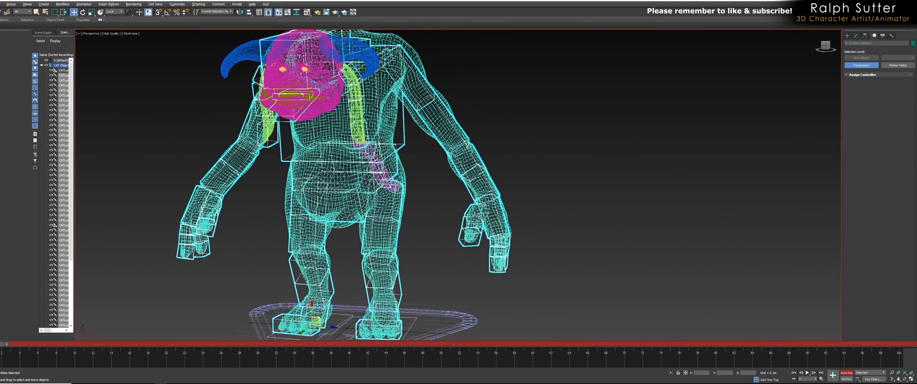
Move the current time to frame 22 and display the model shaded with edged faces.
left_click_drag(15, 344, 190, 347)
middle_click_drag(268, 282, 407, 264, "alt")
scroll(440, 228, "up", 3)
middle_click_drag(440, 229, 473, 218, "alt")
left_click(477, 220)
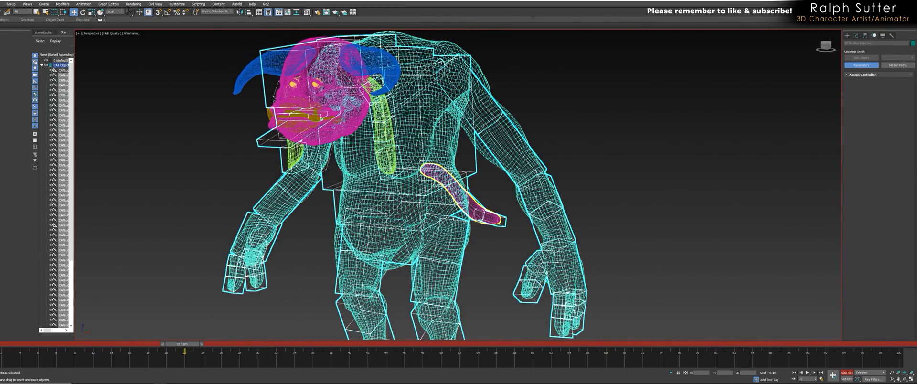
key("F3")
key("F4")
scroll(588, 201, "up", 5)
scroll(588, 205, "down", 5)
scroll(587, 205, "up", 3)
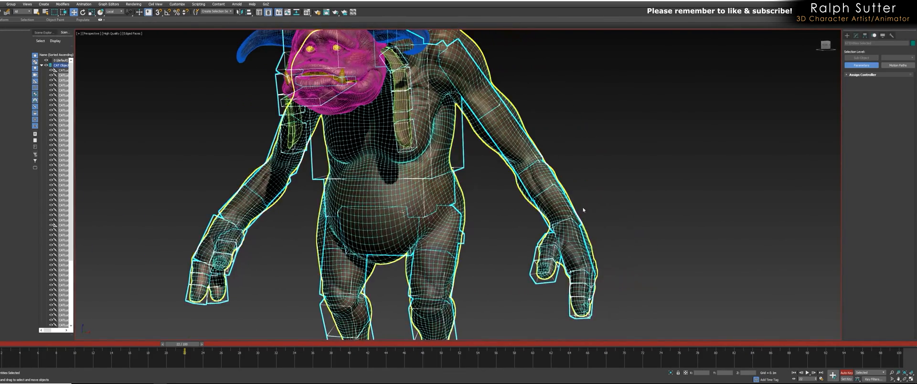
Replace the whole-rig selection with the left forearm bone and turn off edged faces.
left_click(531, 185)
middle_click_drag(530, 185, 488, 196)
key("F3")
scroll(499, 184, "up", 3)
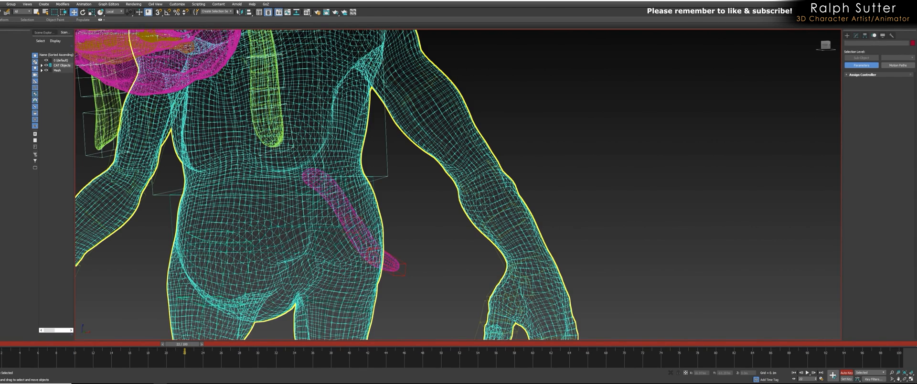
left_click(501, 186)
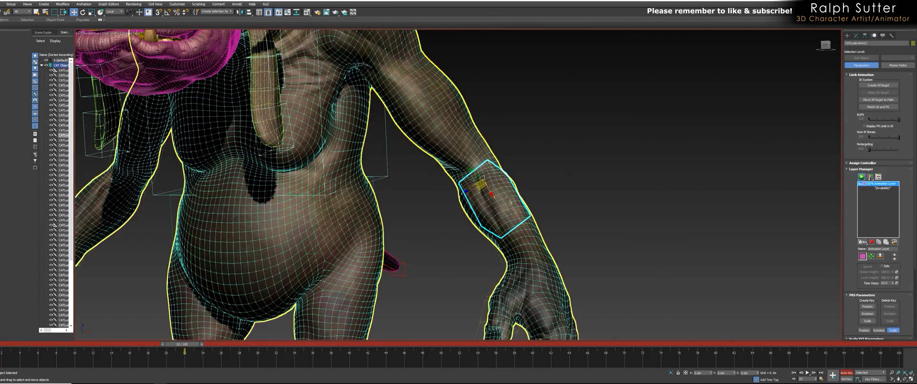
scroll(508, 199, "down", 3)
middle_click_drag(507, 199, 476, 187, "alt")
middle_click_drag(496, 210, 497, 204, "alt")
scroll(499, 206, "up", 5)
middle_click_drag(531, 230, 537, 232, "alt")
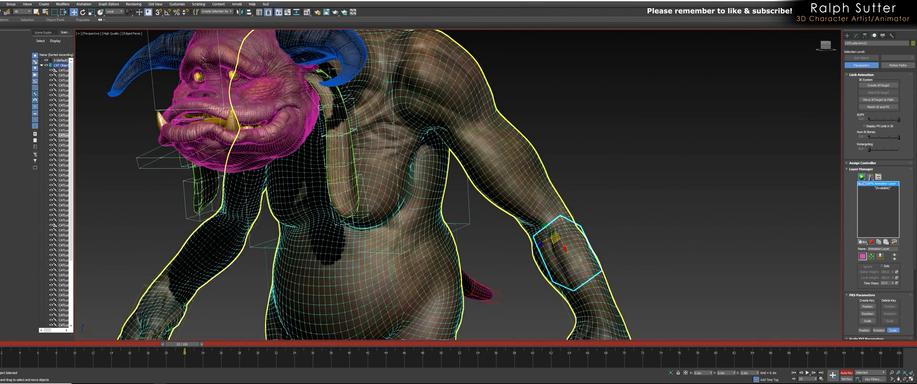
key("F4")
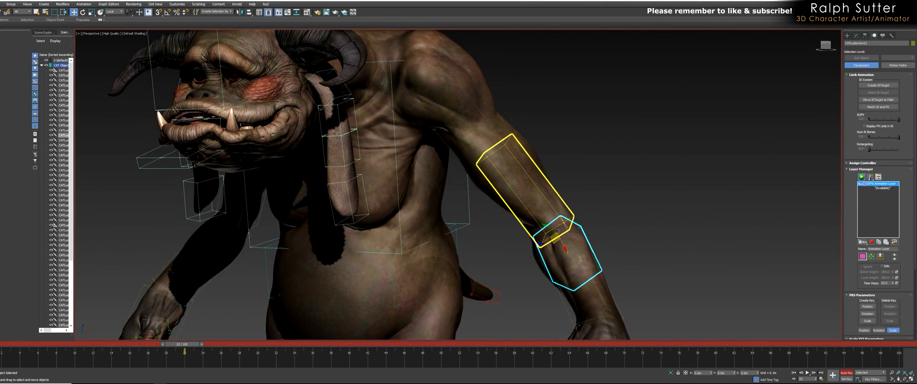
Try to rotate the left upper arm bone at frame 22.
middle_click_drag(527, 176, 495, 142, "alt")
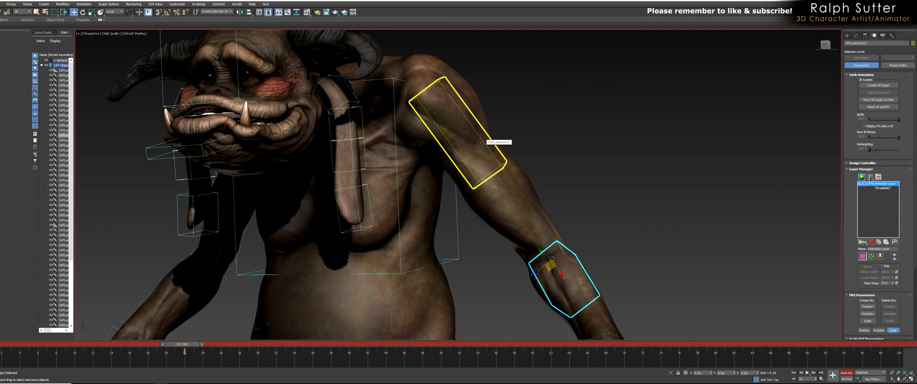
middle_click_drag(481, 143, 473, 136)
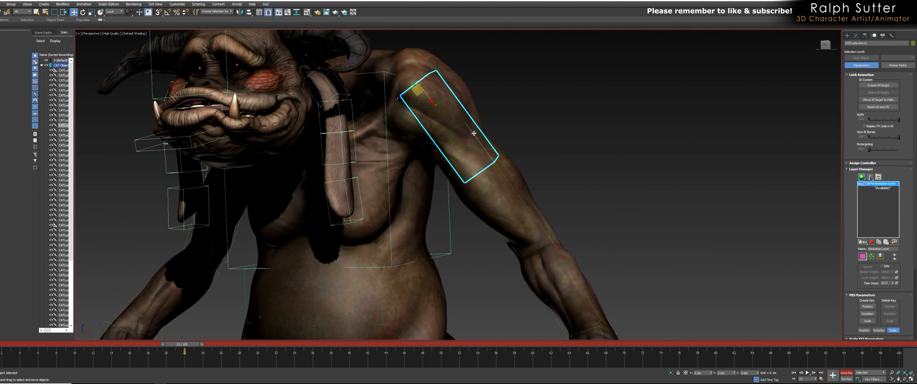
middle_click_drag(474, 133, 476, 137, "alt")
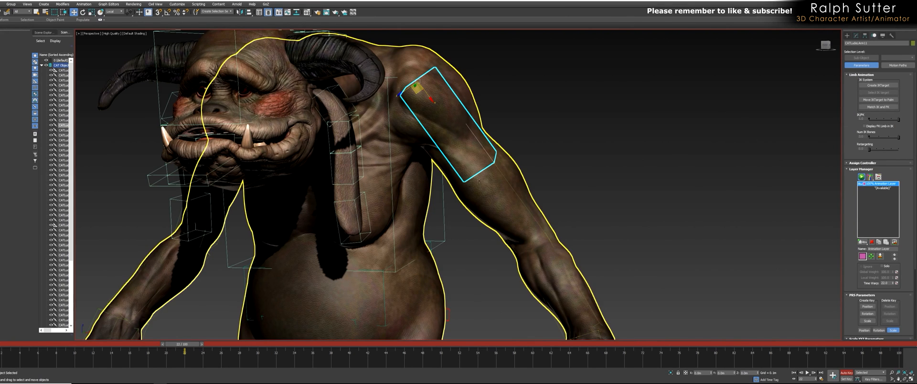
mouse_move(485, 200)
middle_mouse_down("alt")
mouse_move(495, 222)
mouse_move(479, 196)
middle_mouse_up("alt")
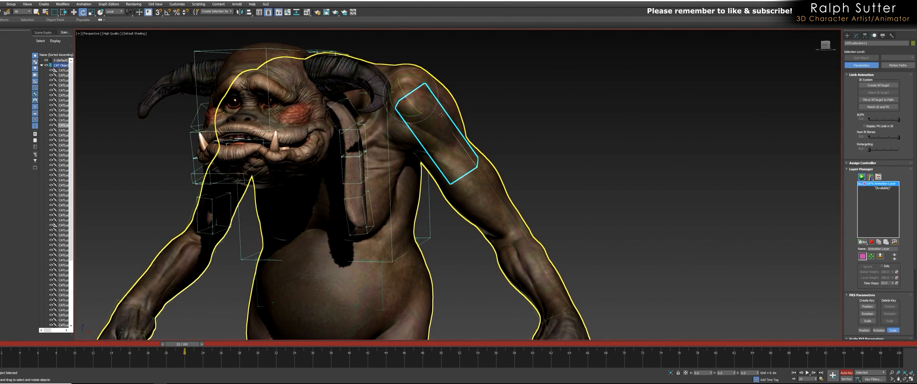
left_click_drag(430, 107, 484, 164)
middle_click_drag(489, 201, 470, 167)
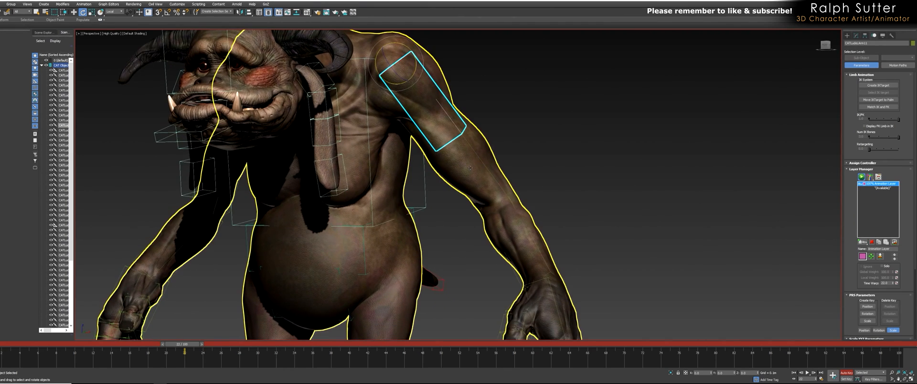
Select the left forearm bone through the wireframe and return to shaded display.
key("F3")
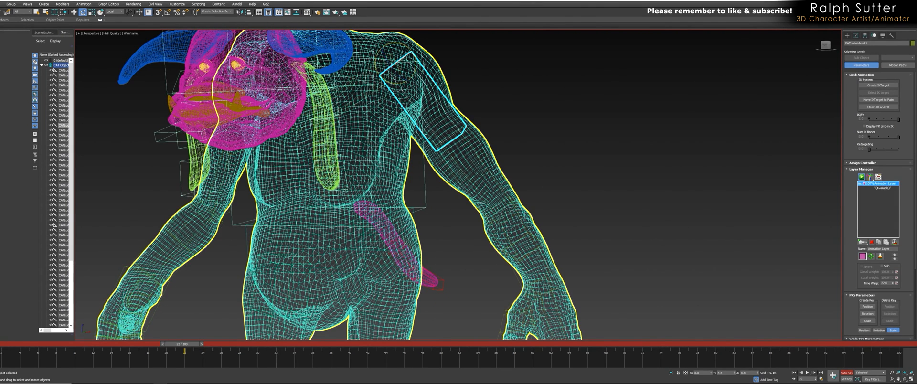
left_click(528, 222)
left_click(523, 229)
middle_click_drag(523, 230, 468, 234)
key("F3")
scroll(499, 216, "down", 5)
scroll(468, 234, "up", 4)
left_click_drag(546, 225, 522, 226)
mouse_move(503, 228)
middle_mouse_down("alt")
mouse_move(528, 223)
mouse_move(509, 220)
middle_mouse_up("alt")
scroll(528, 223, "up", 3)
key("ctrl+z")
Rotate the left forearm bone at frame 22 to bend the elbow.
left_click_drag(484, 176, 471, 164)
middle_click_drag(471, 163, 510, 230, "alt")
scroll(478, 210, "down", 3)
scroll(470, 217, "up", 3)
scroll(485, 228, "down", 3)
scroll(478, 211, "up", 5)
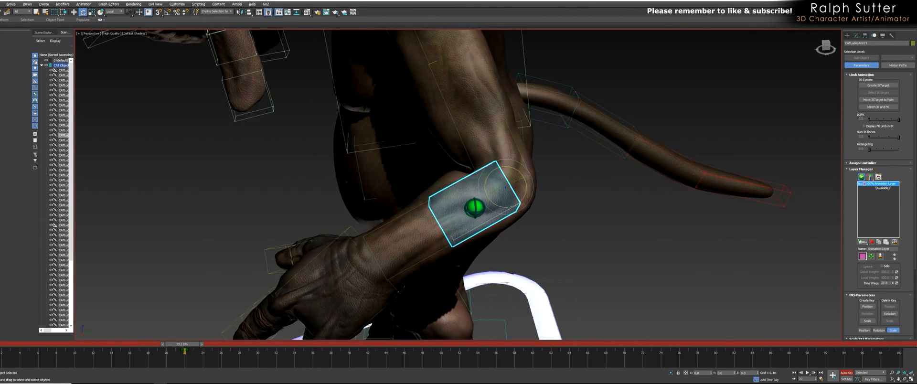
middle_click_drag(474, 206, 469, 204, "alt")
mouse_move(489, 204)
left_mouse_down()
mouse_move(486, 227)
mouse_move(484, 205)
left_mouse_up()
middle_click_drag(485, 205, 514, 213, "alt")
Rotate the left hand bone at the wrist so the hand hangs down from the bent forearm.
left_click(473, 256)
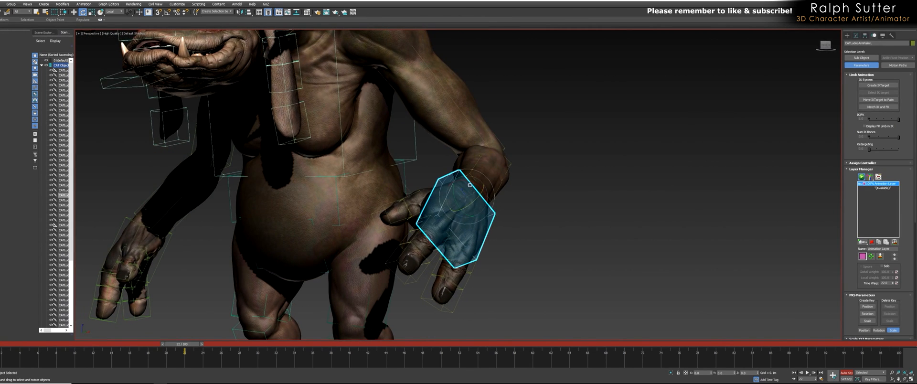
left_click_drag(473, 182, 473, 198)
middle_click_drag(473, 198, 446, 206, "alt")
left_click_drag(452, 204, 450, 218)
middle_click_drag(452, 224, 491, 198, "alt")
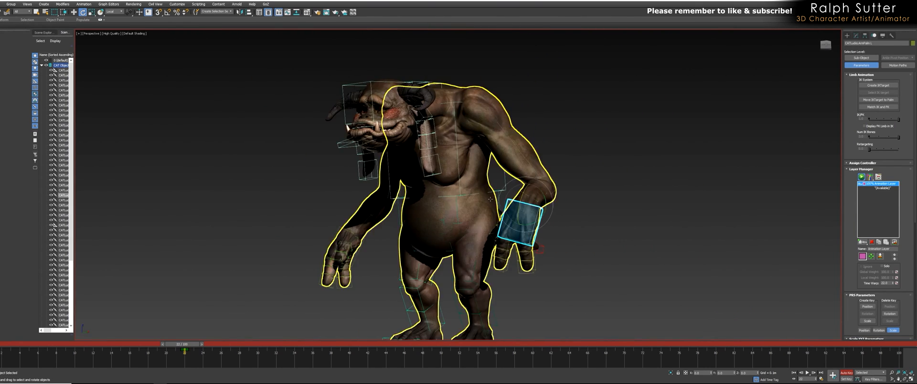
Rotate the left upper arm bone to raise the arm away from the body.
scroll(491, 198, "down", 2)
scroll(482, 136, "up", 5)
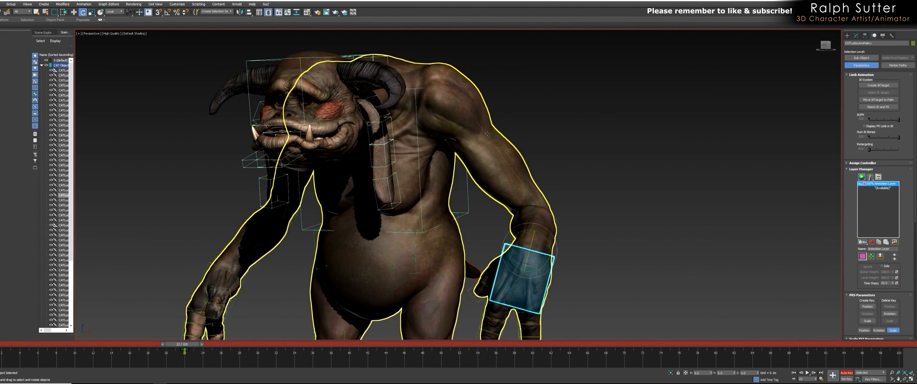
left_click(486, 126)
left_click_drag(461, 96, 478, 119)
Move the left foot platform outward to widen the character's stance at frame 22.
scroll(477, 120, "up", 2)
scroll(472, 214, "down", 4)
middle_click_drag(471, 214, 442, 268, "alt")
scroll(449, 242, "up", 5)
scroll(448, 243, "down", 3)
scroll(439, 282, "up", 3)
left_click(434, 291)
middle_click_drag(434, 291, 449, 281, "alt")
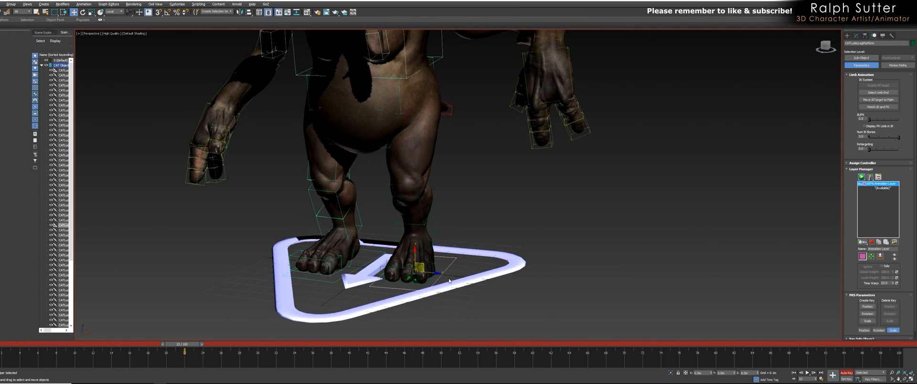
left_click_drag(436, 273, 456, 277)
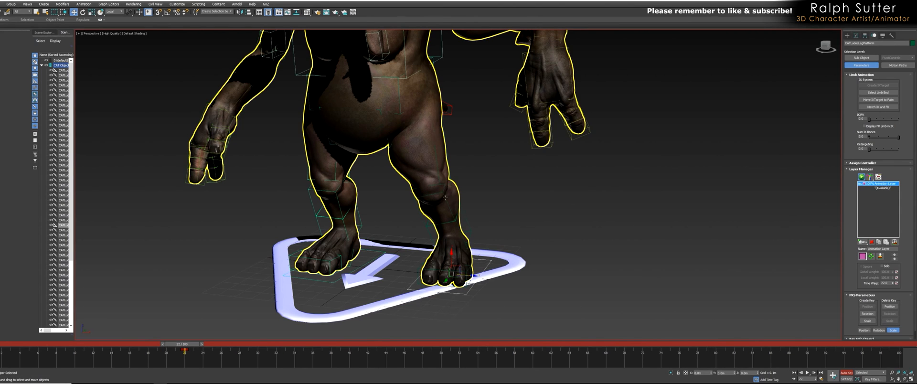
mouse_move(441, 205)
middle_mouse_down("alt")
mouse_move(433, 226)
mouse_move(445, 221)
mouse_move(429, 213)
middle_mouse_up("alt")
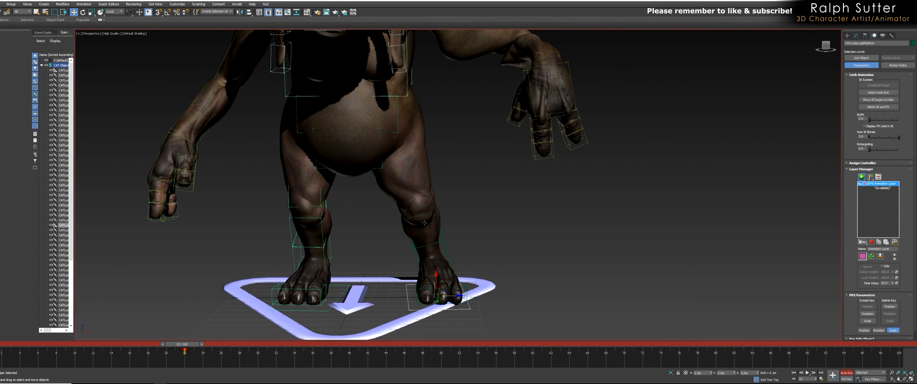
Select the pelvis bone and lower it, shifting the body's weight toward the left foot.
left_click(375, 168)
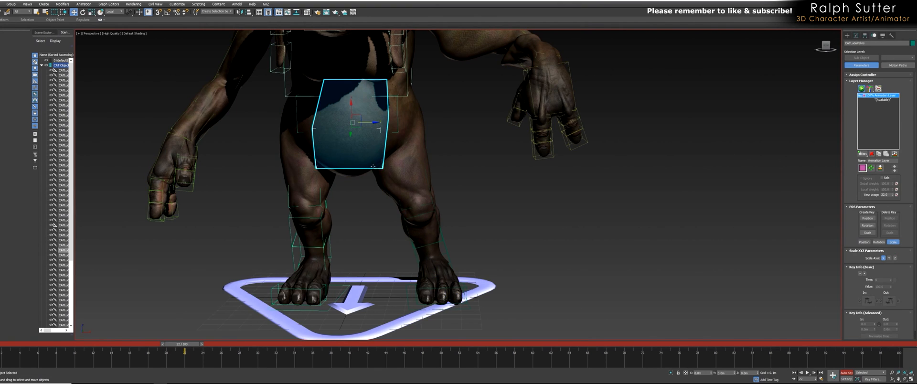
left_click_drag(363, 119, 381, 137)
middle_click_drag(401, 224, 418, 231, "alt")
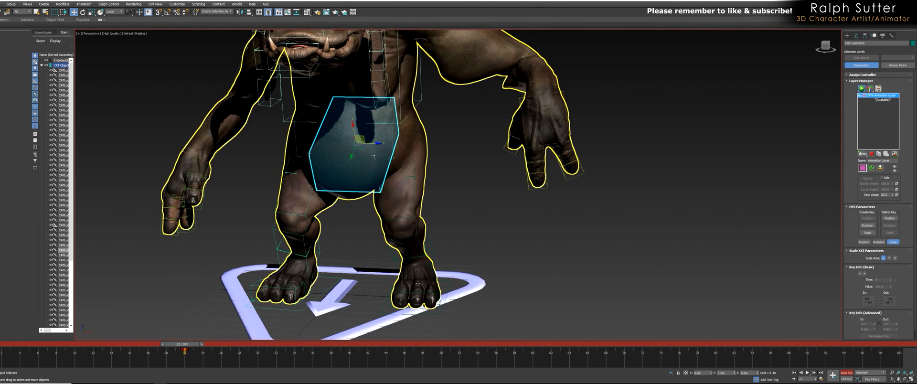
Move the pelvis bone lower and sideways to settle the character's weight over its widened stance.
middle_click_drag(410, 245, 427, 239, "alt")
middle_click_drag(427, 239, 495, 248)
middle_click_drag(495, 249, 317, 246)
scroll(394, 224, "up", 3)
scroll(394, 223, "down", 3)
mouse_move(394, 223)
middle_mouse_down("alt")
mouse_move(435, 221)
mouse_move(396, 225)
mouse_move(408, 216)
middle_mouse_up("alt")
scroll(363, 171, "down", 3)
middle_click_drag(363, 170, 400, 191, "alt")
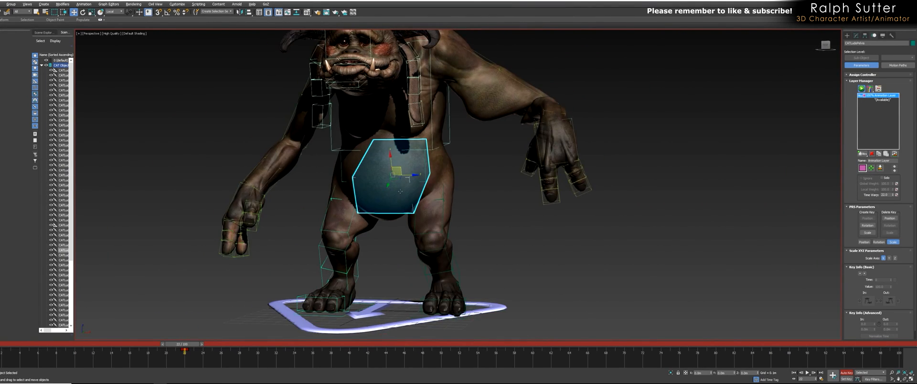
left_click_drag(402, 169, 411, 179)
middle_click_drag(411, 178, 380, 174, "alt")
left_click_drag(453, 183, 445, 182)
middle_click_drag(439, 205, 455, 223, "alt")
Turn off the shadows in the perspective viewport's display.
scroll(460, 221, "up", 5)
scroll(438, 233, "down", 3)
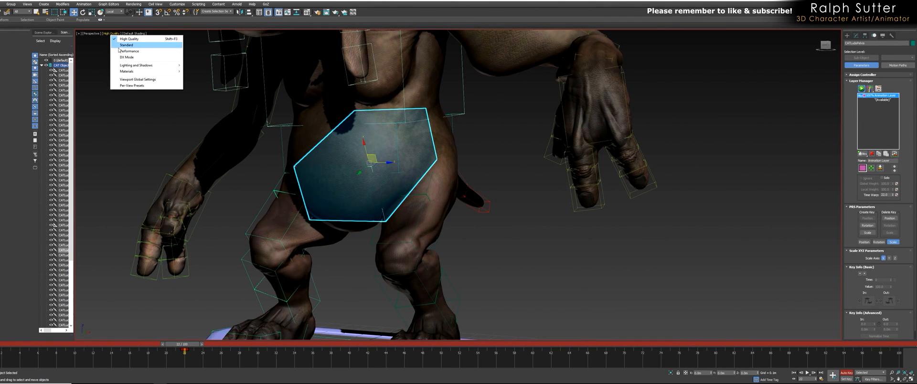
left_click(70, 86)
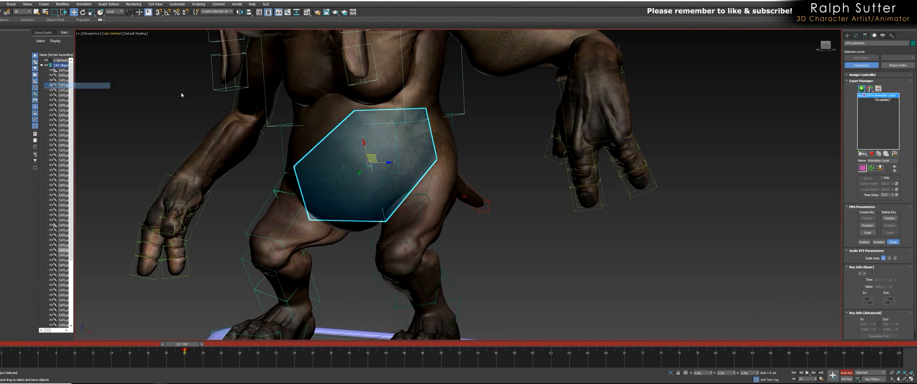
Select the head bone and rotate it to pitch the head downward.
scroll(368, 191, "down", 6)
middle_click_drag(368, 191, 440, 191, "alt")
scroll(439, 191, "up", 5)
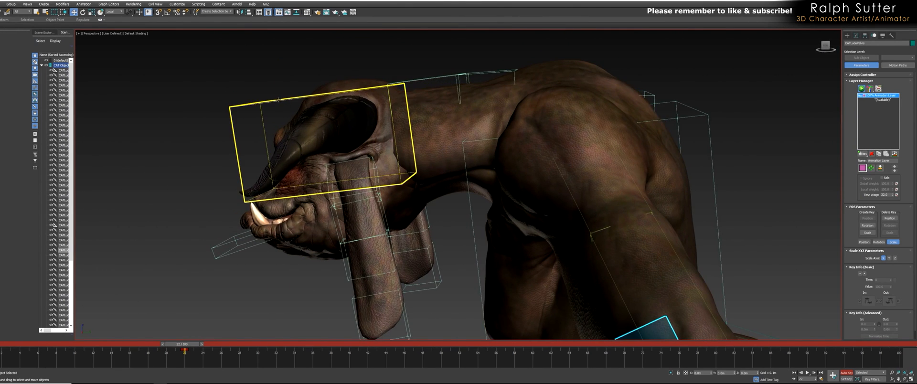
left_click(281, 100)
middle_click_drag(286, 102, 293, 104, "alt")
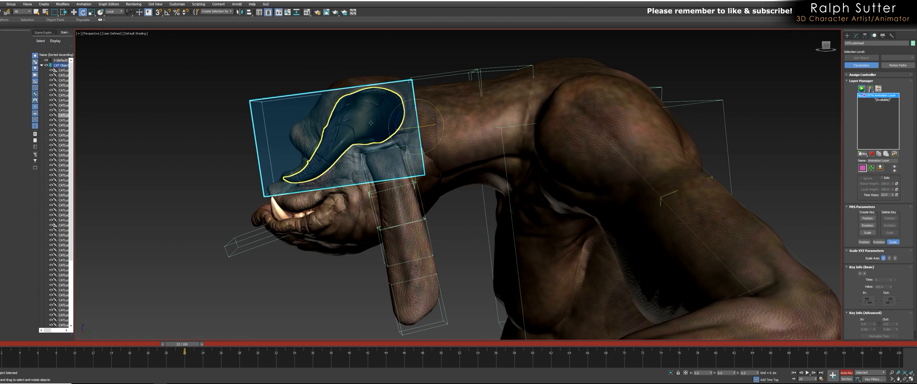
left_click_drag(414, 147, 415, 172)
Rotate the head bone sideways to give the face a tilt.
scroll(455, 121, "up", 3)
middle_click_drag(454, 121, 379, 85, "alt")
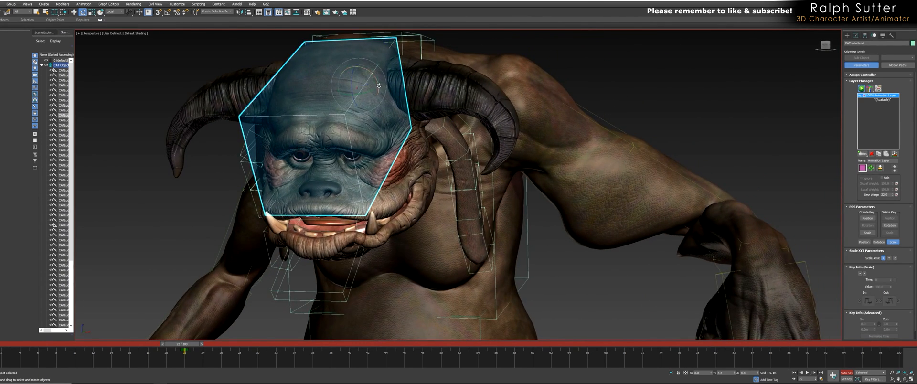
left_click_drag(367, 92, 372, 101)
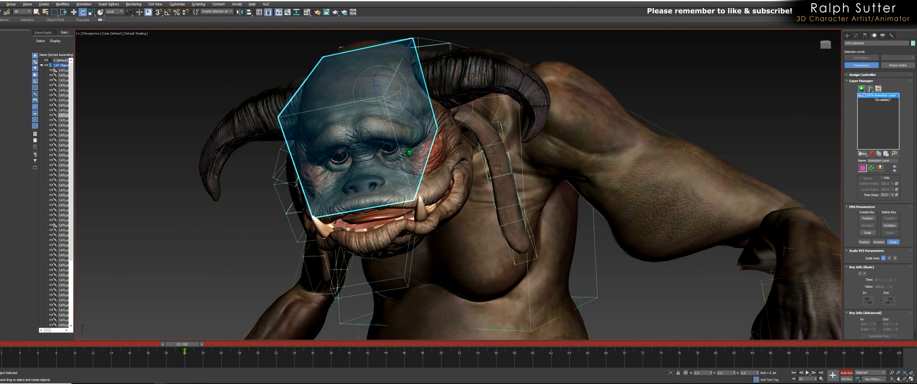
middle_click_drag(373, 100, 378, 112, "alt")
left_click_drag(378, 112, 370, 117)
middle_click_drag(370, 117, 354, 116, "alt")
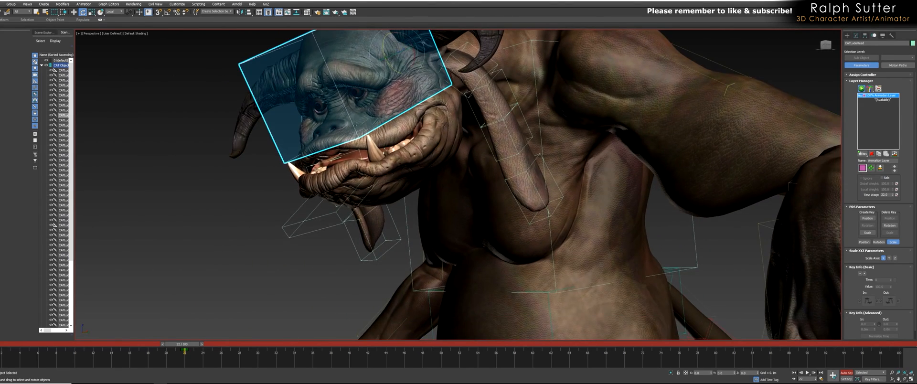
Select the jaw bone and rotate it downward to open the mouth.
left_click(319, 215)
middle_click_drag(320, 215, 374, 205, "alt")
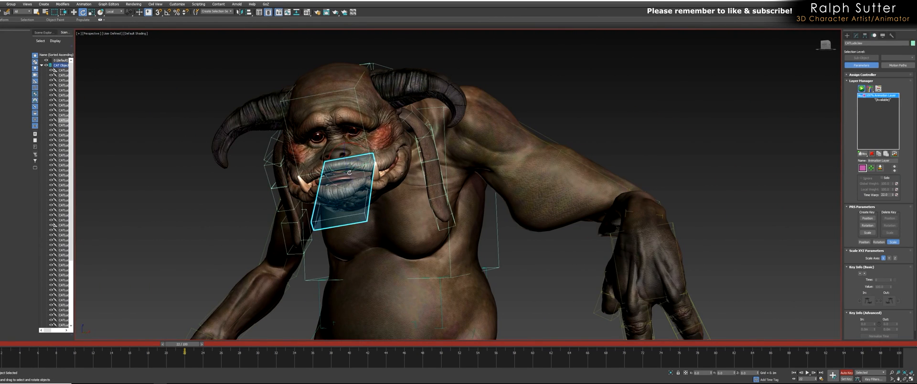
left_click_drag(347, 166, 350, 175)
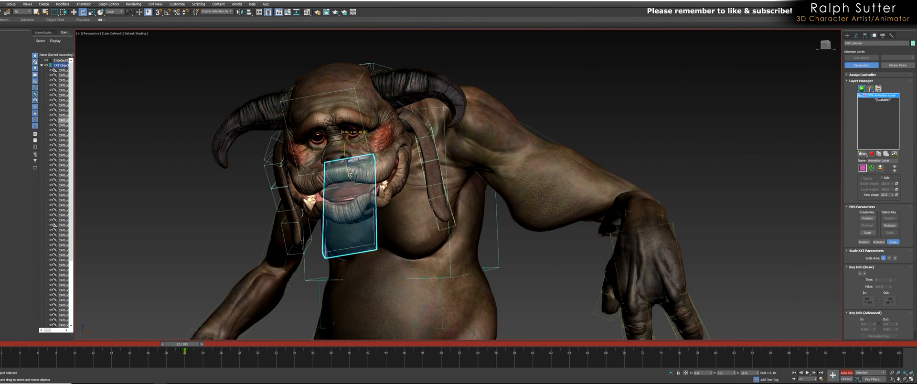
mouse_move(352, 178)
middle_mouse_down("alt")
mouse_move(435, 190)
mouse_move(349, 183)
middle_mouse_up("alt")
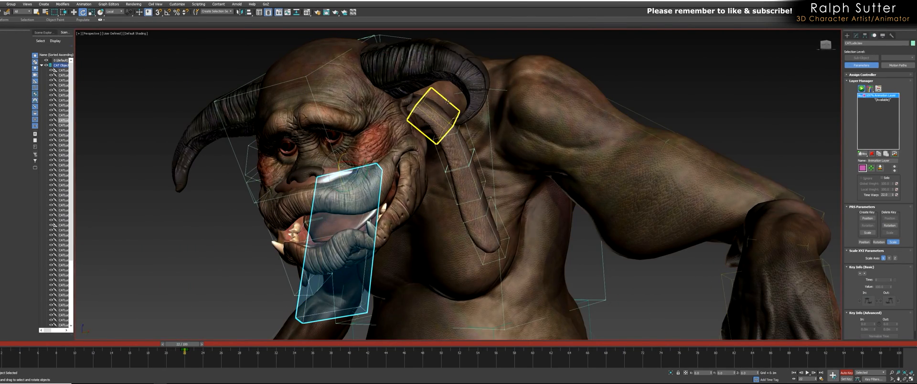
Select the left ear's whole bone chain and try rotating it.
left_click(427, 117)
scroll(447, 102, "up", 3)
double_click(448, 102)
middle_click_drag(447, 101, 446, 118, "alt")
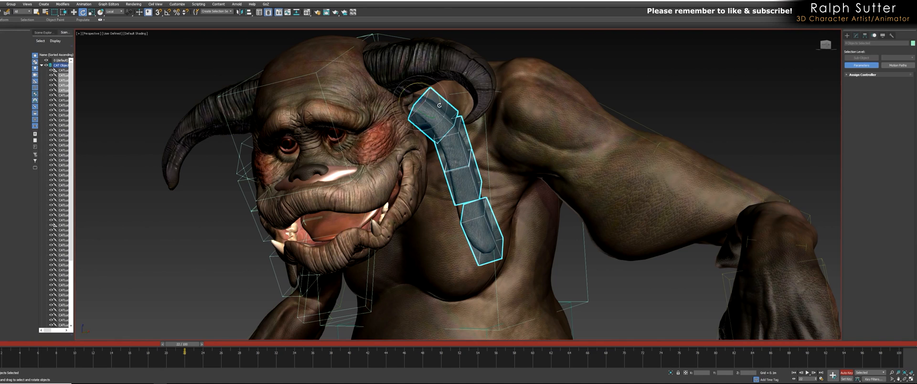
left_click_drag(439, 98, 470, 106)
key("ctrl+z")
Select the neck bone and rotate it slightly to adjust how the head is carried.
middle_click_drag(483, 141, 435, 171, "alt")
scroll(521, 148, "down", 4)
middle_click_drag(478, 146, 448, 211, "alt")
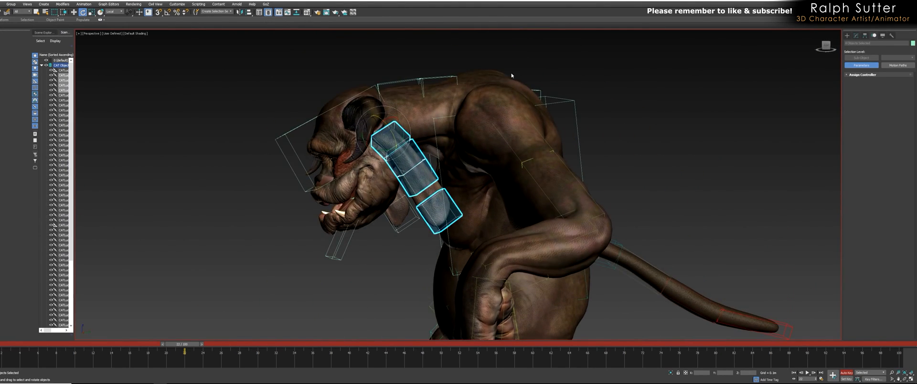
left_click(495, 89)
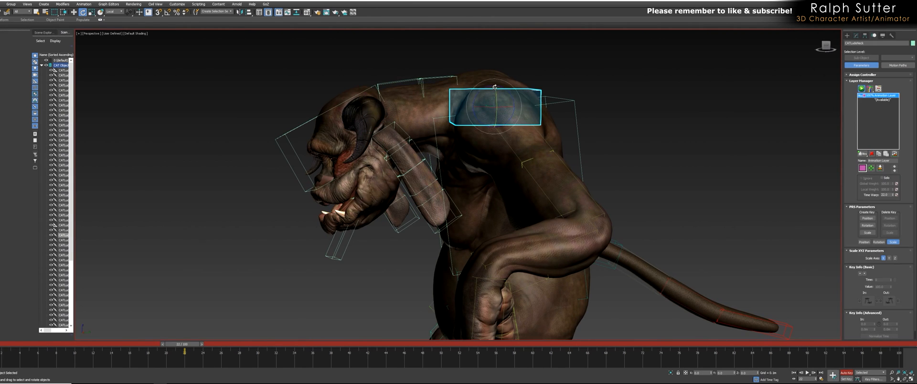
left_click_drag(499, 89, 494, 88)
middle_click_drag(493, 88, 466, 138, "alt")
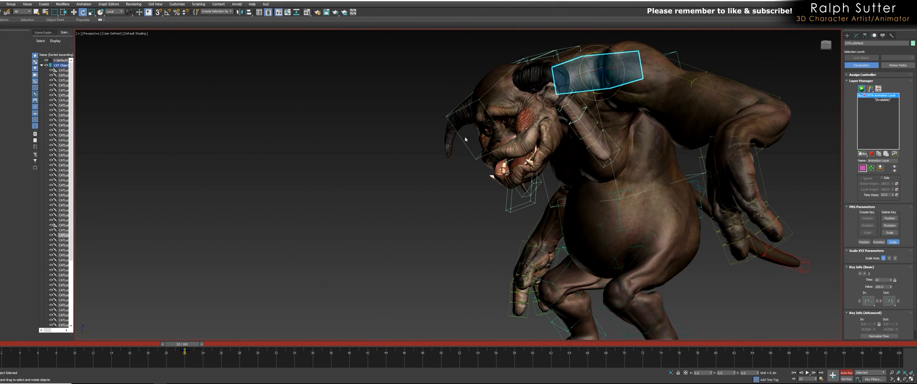
Reselect the head bone and readjust its rotation to correct where the face points.
left_click(478, 142)
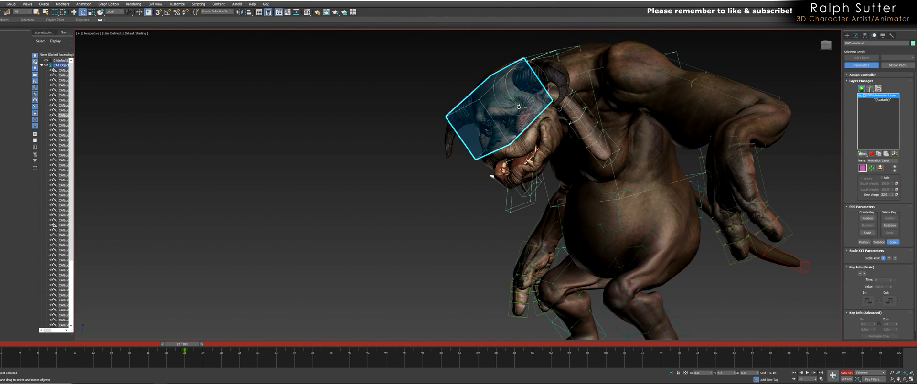
left_click_drag(517, 104, 514, 98)
middle_click_drag(514, 98, 482, 171, "alt")
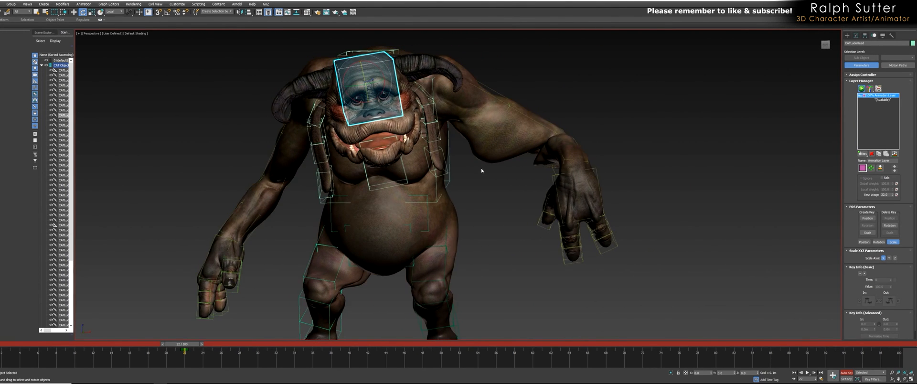
Turn off Auto Key and return the animation to frame 0.
key("n")
mouse_move(468, 233)
middle_mouse_down("alt")
mouse_move(473, 245)
mouse_move(477, 231)
middle_mouse_up("alt")
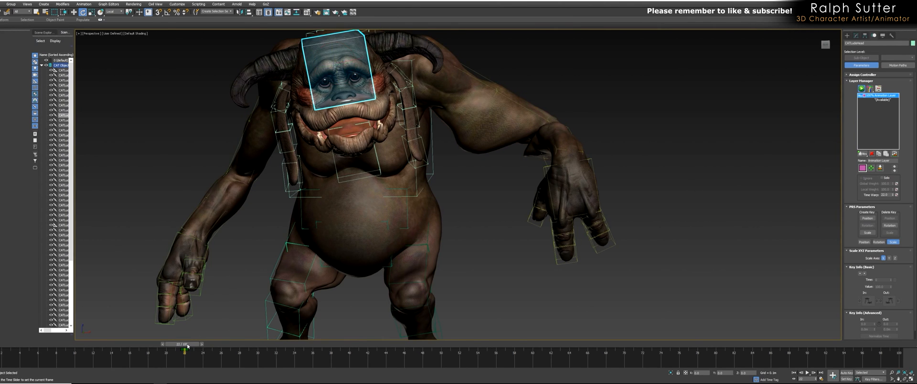
left_click_drag(192, 345, 5, 345)
Select the character's body mesh and start editing the envelopes of its Skin modifier.
middle_click_drag(313, 213, 325, 210, "alt")
mouse_move(325, 210)
middle_mouse_down()
mouse_move(375, 261)
mouse_move(363, 250)
mouse_move(388, 241)
middle_mouse_up()
left_click(370, 234)
middle_click_drag(388, 241, 389, 254)
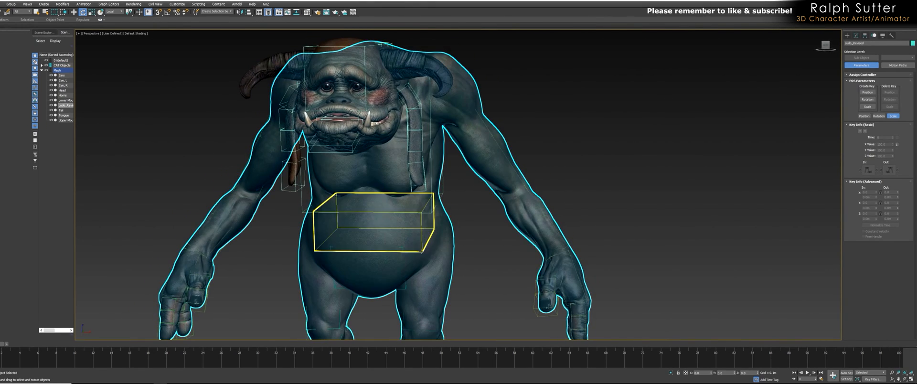
left_click(856, 36)
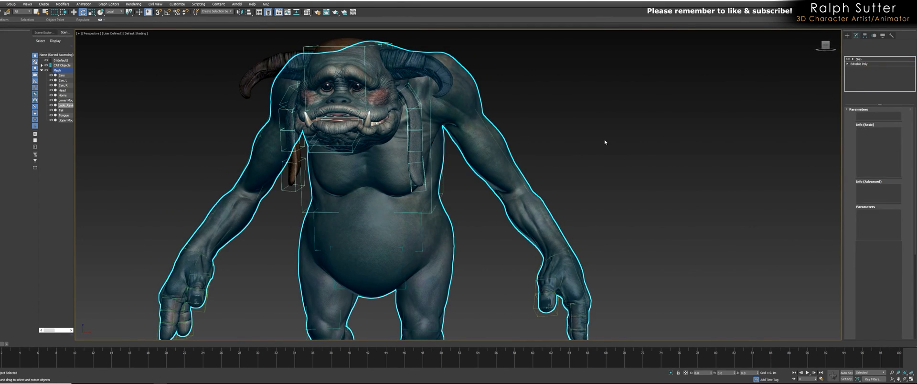
scroll(604, 143, "up", 2)
middle_click_drag(604, 143, 602, 113)
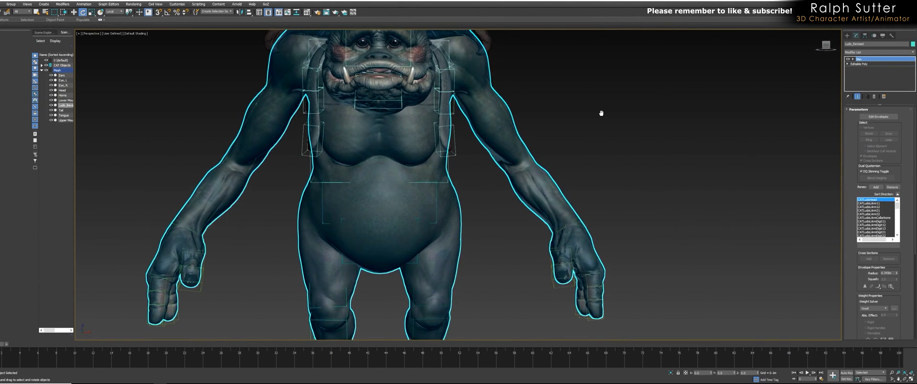
left_click(875, 117)
Examine the skin envelope links across the torso, arms and hips from several angles.
middle_click_drag(649, 133, 652, 163, "alt")
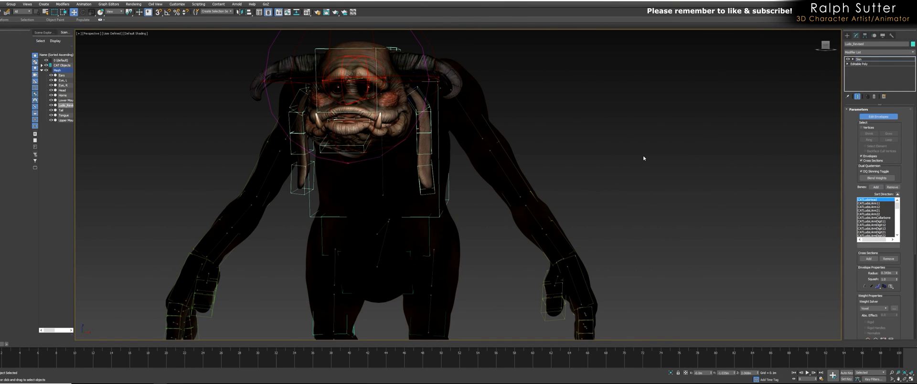
middle_click_drag(612, 198, 618, 233)
scroll(605, 184, "up", 1)
scroll(618, 200, "down", 3)
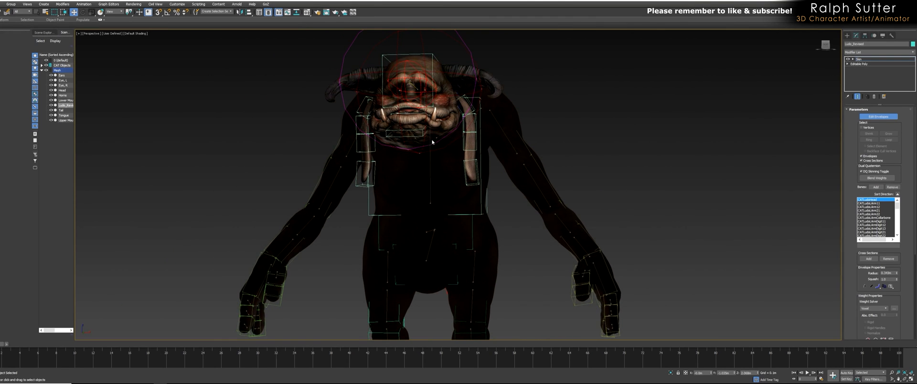
middle_click_drag(436, 234, 442, 218, "alt")
scroll(437, 223, "up", 5)
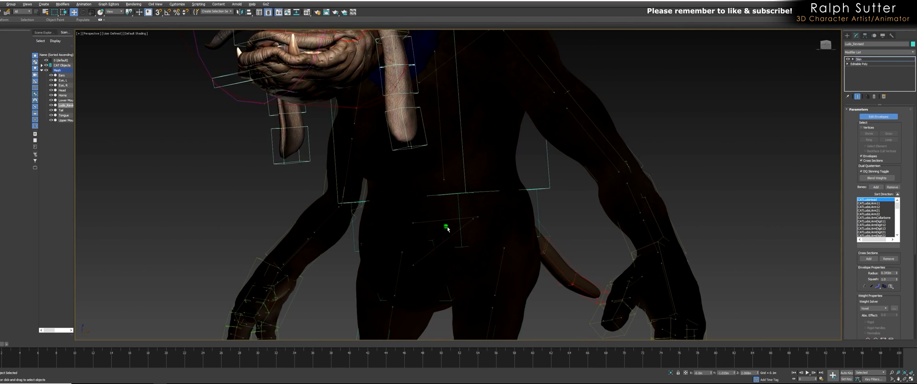
middle_click_drag(465, 228, 478, 230, "alt")
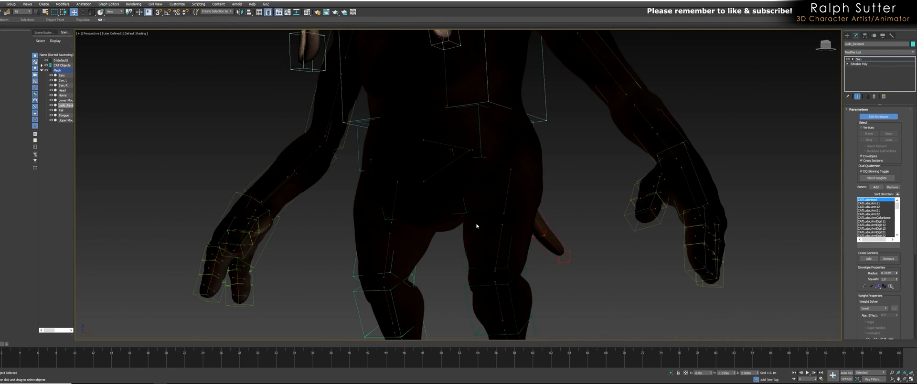
middle_click_drag(480, 197, 447, 141, "alt")
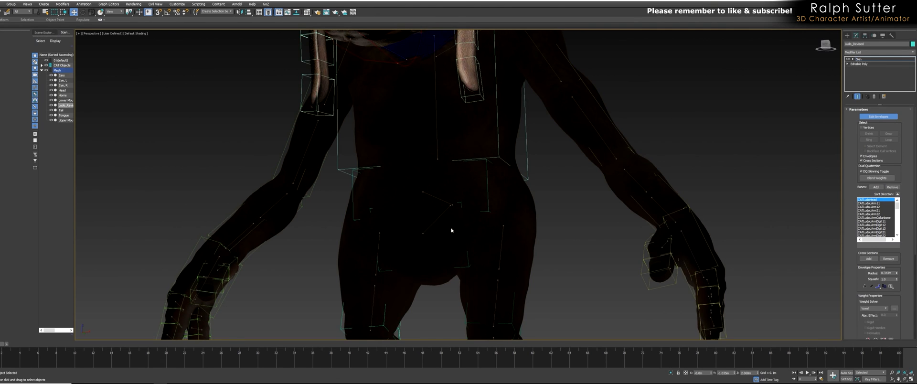
middle_click_drag(441, 222, 423, 214, "alt")
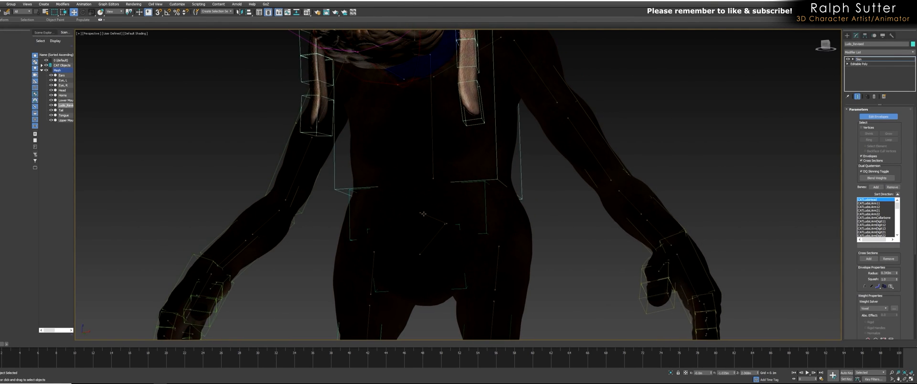
middle_click_drag(438, 167, 432, 211, "alt")
middle_click_drag(429, 257, 481, 283, "alt")
Select the lower and upper spine envelopes in turn to inspect their weight influence on the body.
left_click(454, 268)
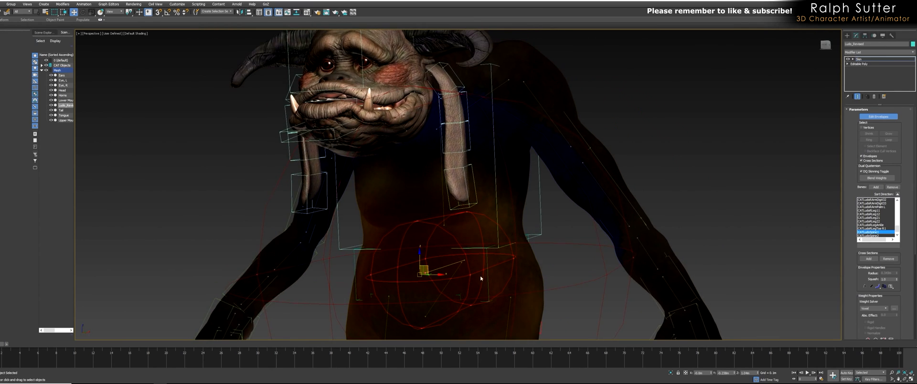
left_click(450, 216)
scroll(459, 220, "down", 3)
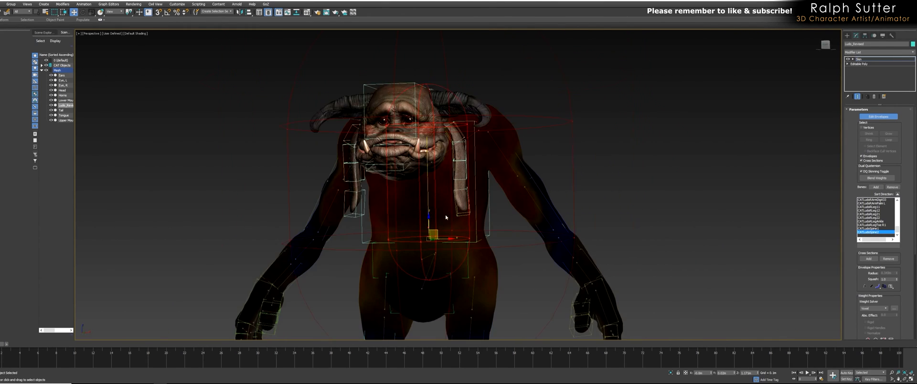
middle_click_drag(466, 223, 463, 213, "alt")
scroll(463, 214, "up", 5)
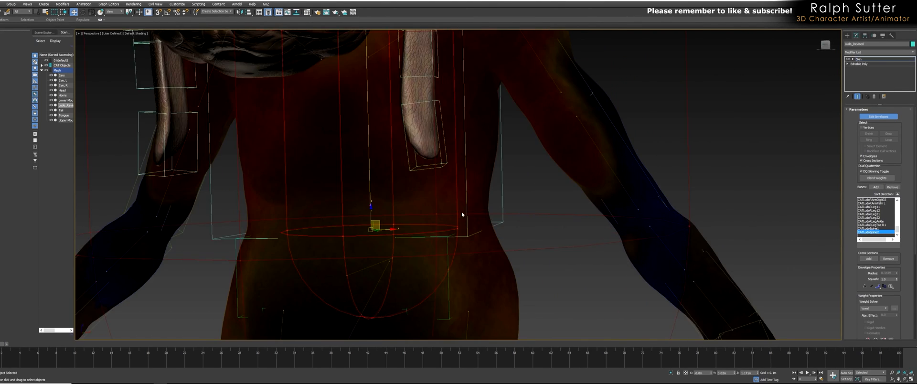
scroll(469, 214, "down", 6)
mouse_move(458, 254)
middle_mouse_down("alt")
mouse_move(436, 238)
mouse_move(458, 231)
middle_mouse_up("alt")
scroll(430, 239, "up", 4)
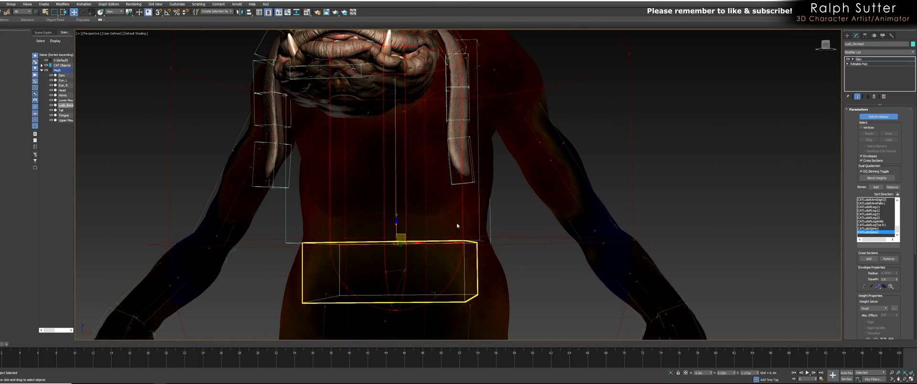
Inspect the left upper arm envelope's weight influence and return to the upper spine envelope.
left_click(556, 175)
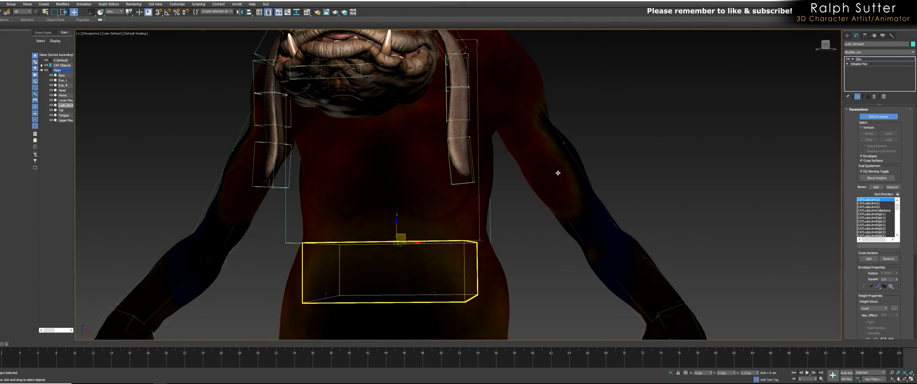
left_click(510, 94)
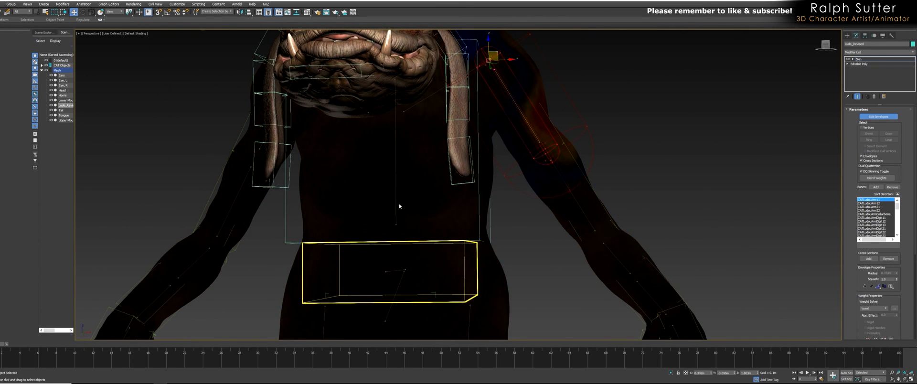
left_click(397, 223)
middle_click_drag(471, 217, 430, 240, "alt")
Try lowering the upper end of the upper spine envelope, and undo the move.
left_click(408, 76)
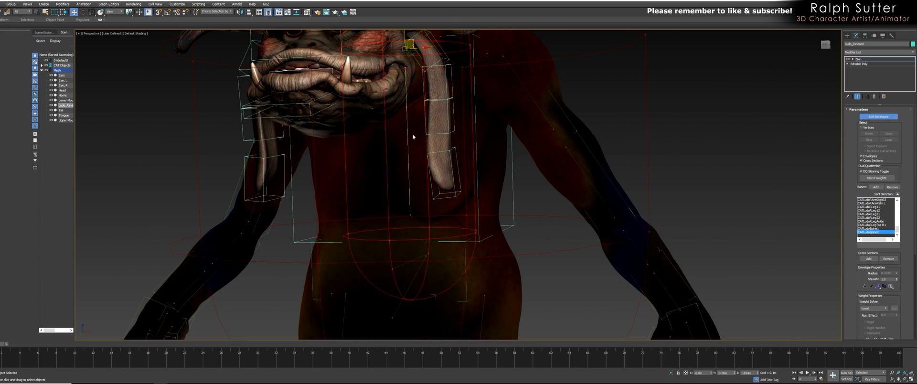
middle_click_drag(414, 144, 412, 115, "alt")
left_click_drag(406, 74, 406, 86)
key("ctrl+z")
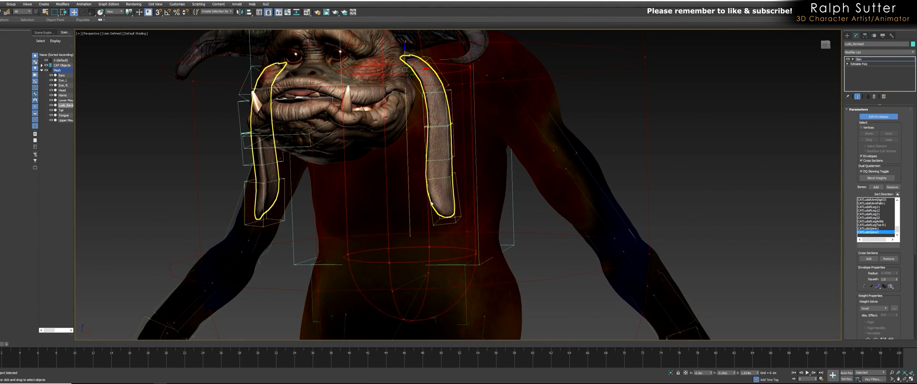
Raise the lower end of the upper spine envelope slightly and check its outer and inner cross sections at the waist.
left_click(410, 245)
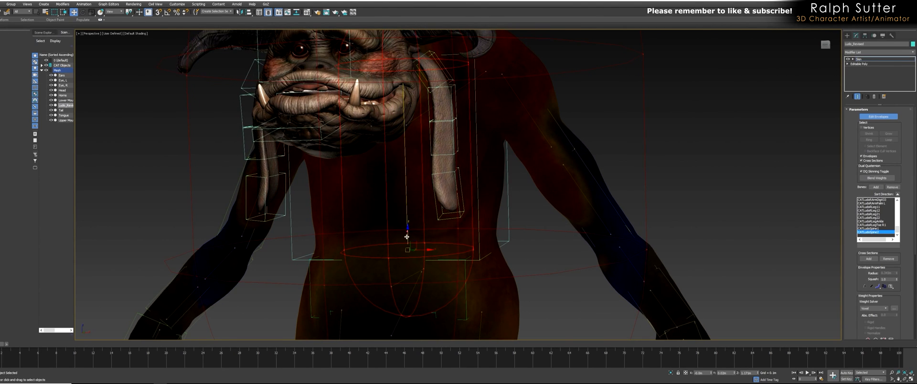
left_click_drag(407, 235, 408, 230)
middle_click_drag(502, 243, 664, 235, "alt")
left_click(641, 233)
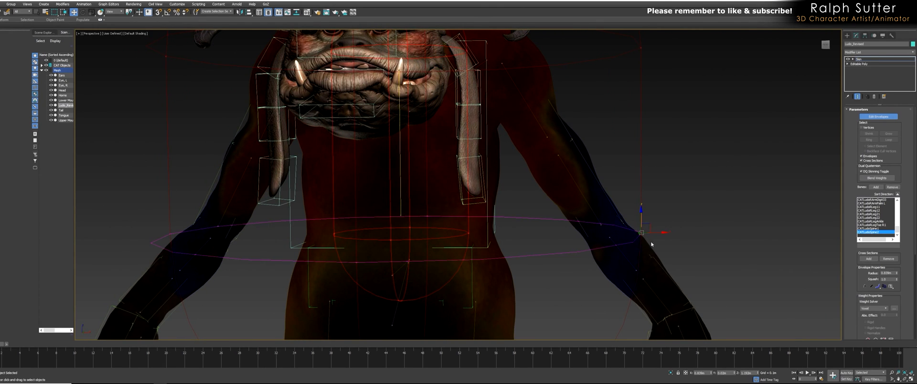
left_click(482, 236)
left_click(469, 232)
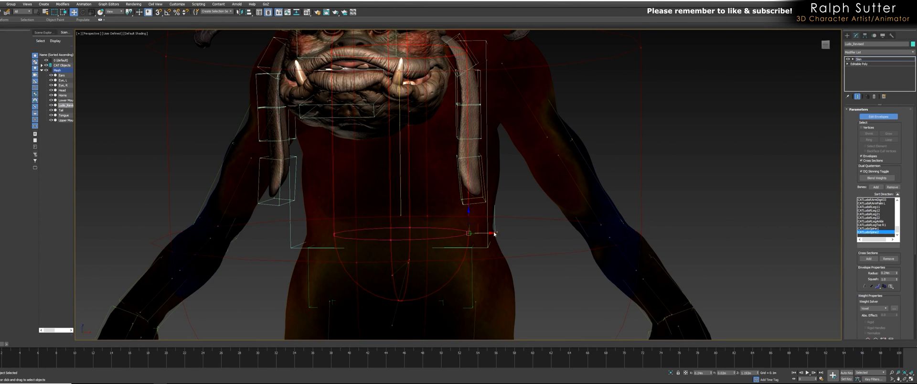
Examine the upper spine envelope's influence on the torso and arms from several angles, with and without the wireframe.
scroll(488, 236, "down", 4)
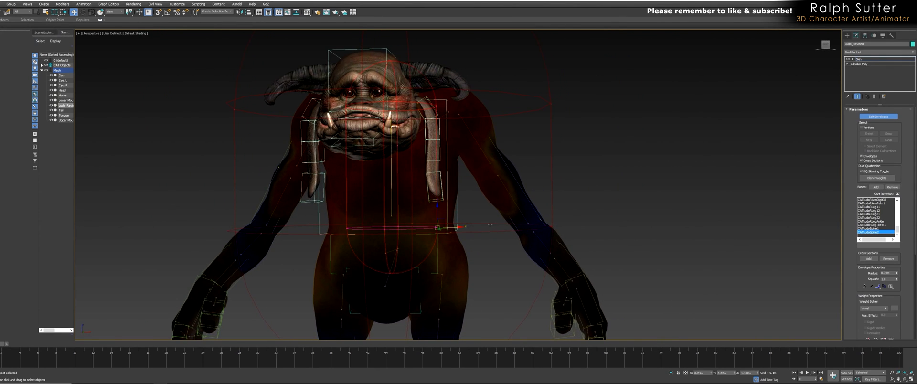
middle_click_drag(490, 223, 483, 194, "alt")
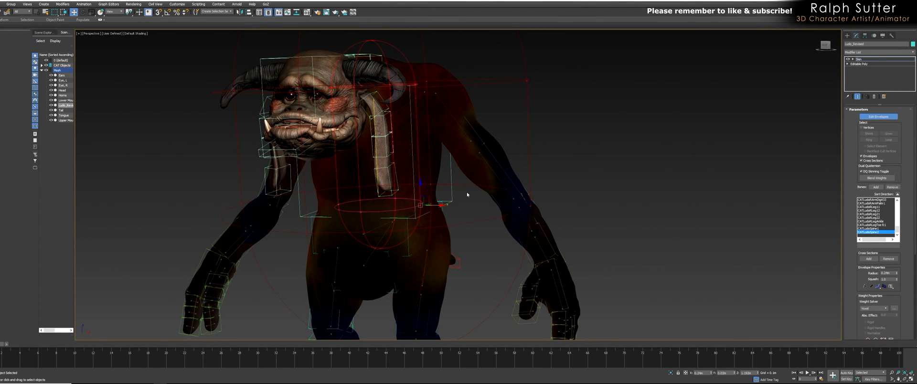
scroll(494, 227, "up", 5)
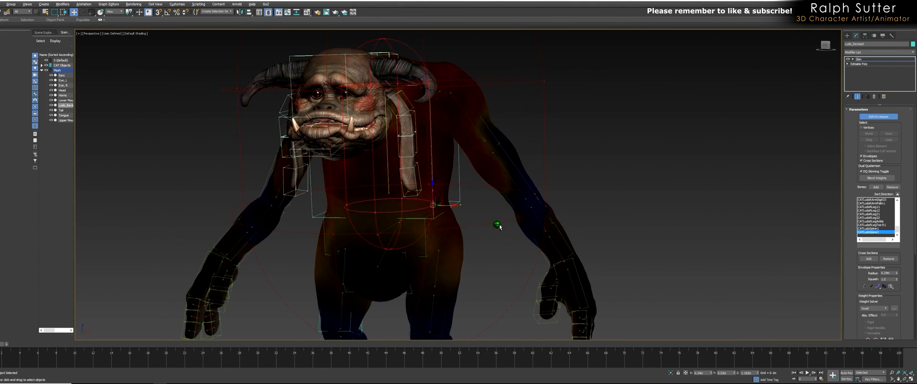
scroll(500, 260, "down", 5)
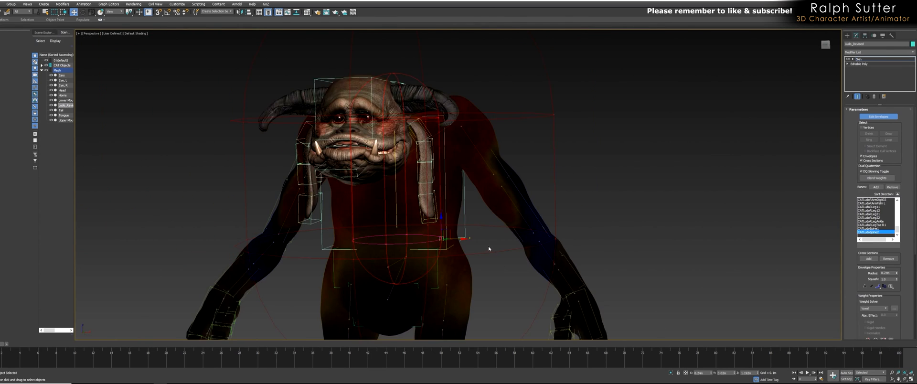
middle_click_drag(493, 190, 496, 216, "alt")
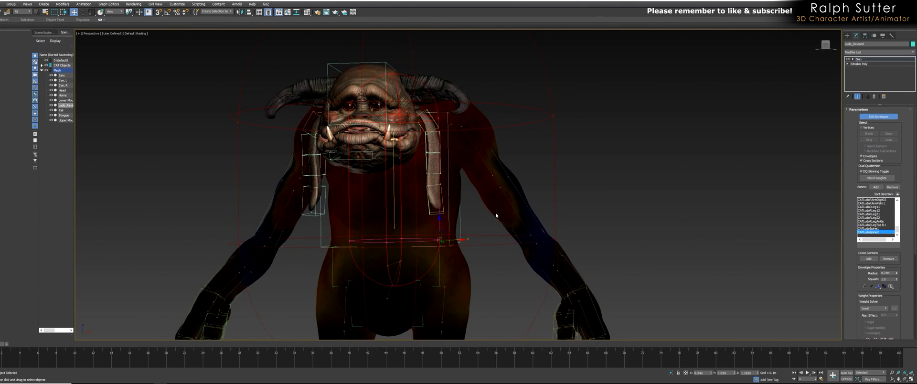
mouse_move(456, 252)
middle_mouse_down("alt")
mouse_move(478, 250)
mouse_move(455, 249)
middle_mouse_up("alt")
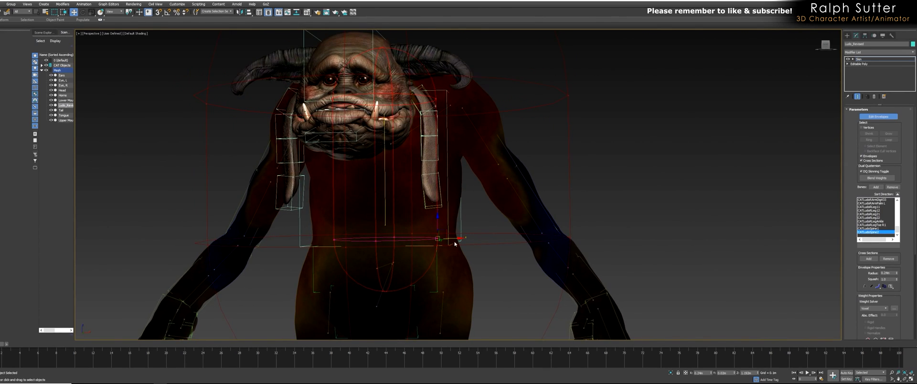
key("F4")
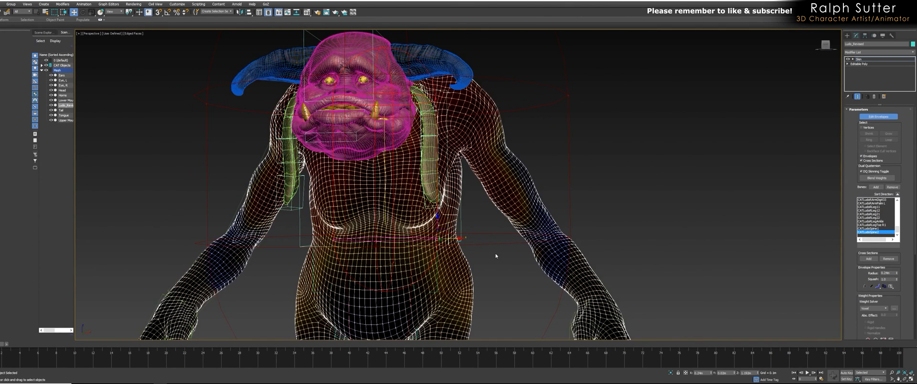
middle_click_drag(474, 234, 430, 200, "alt")
scroll(430, 239, "up", 2)
scroll(468, 246, "up", 3)
scroll(468, 247, "down", 6)
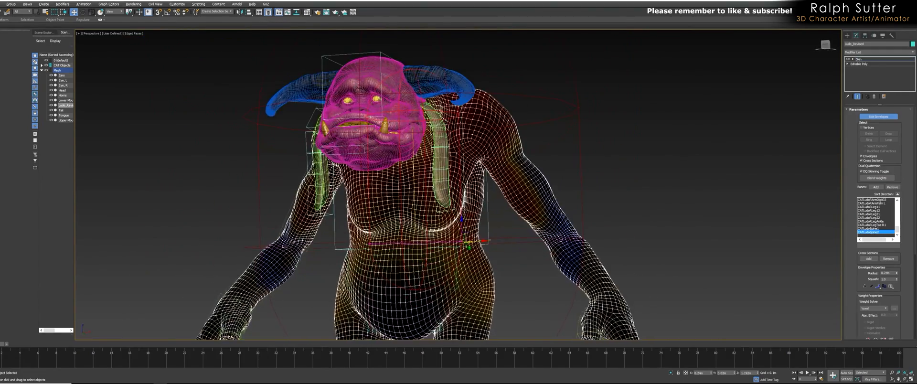
scroll(474, 264, "up", 3)
key("F3")
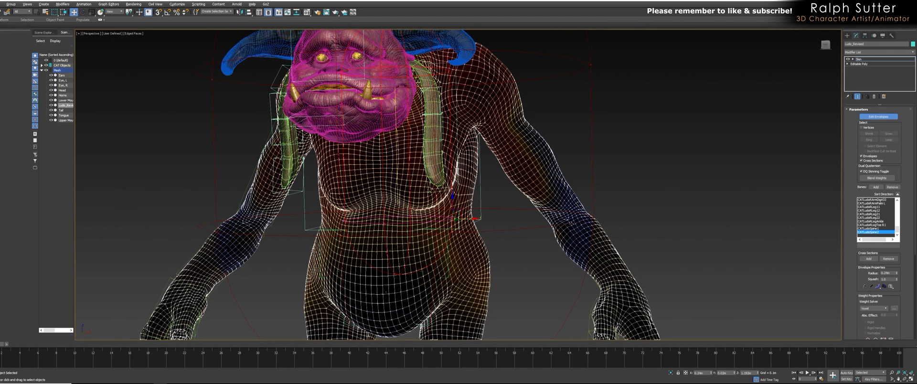
key("F3")
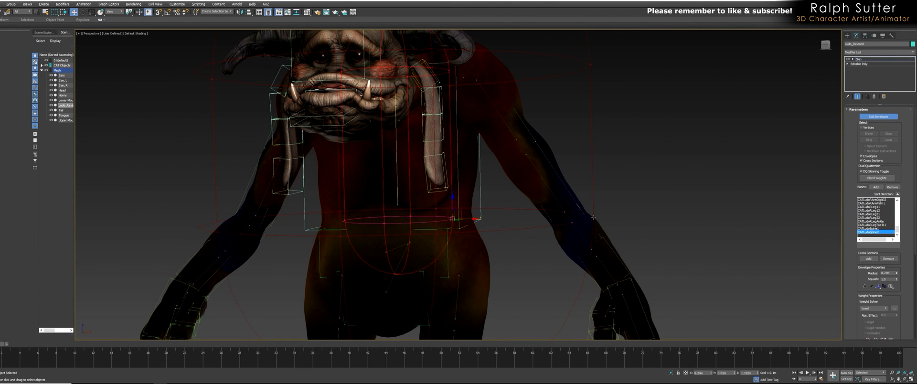
Shrink the upper spine's outer envelope at the waist so it stays clear of the forearms.
mouse_move(557, 237)
middle_mouse_down("alt")
mouse_move(612, 236)
mouse_move(566, 233)
middle_mouse_up("alt")
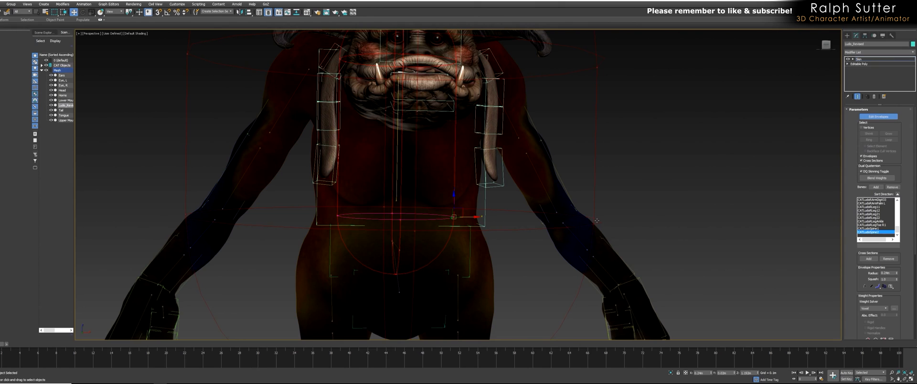
left_click(446, 222)
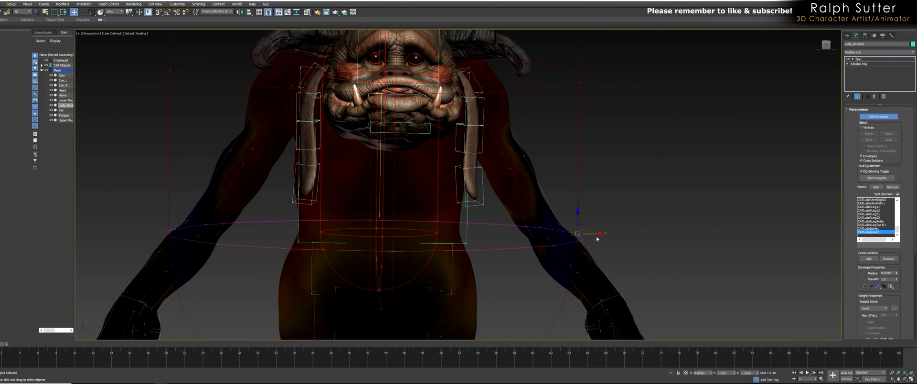
left_click_drag(578, 234, 508, 234)
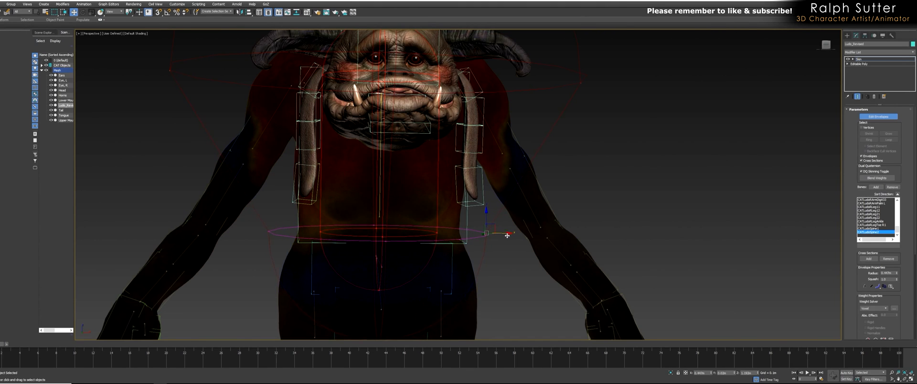
Shrink the upper spine's outer envelope at the shoulders to pull its influence off the upper arms.
middle_click_drag(507, 233, 516, 242, "alt")
left_click(556, 126)
left_click_drag(569, 126, 470, 133)
middle_click_drag(475, 181, 482, 220, "alt")
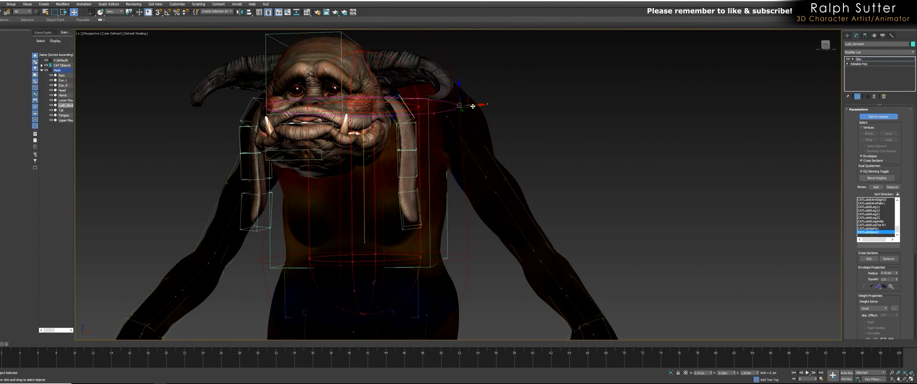
left_click_drag(472, 107, 467, 107)
Trim the upper spine's outer envelope at the waist a little more and raise the envelope's lower end.
left_click(467, 255)
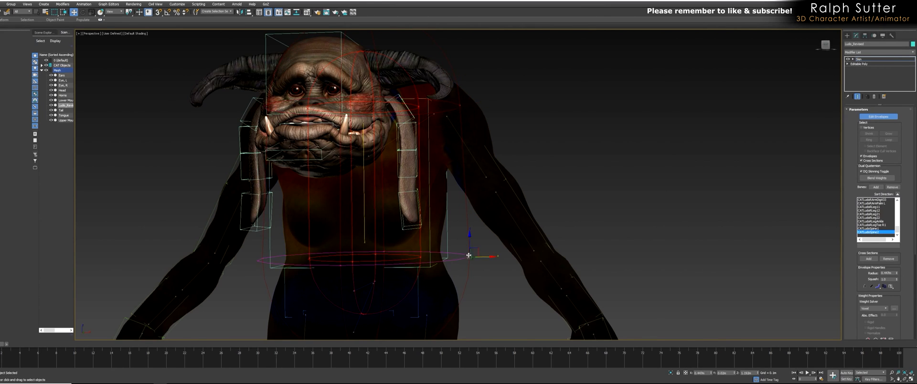
left_click_drag(481, 258, 476, 259)
middle_click_drag(477, 263, 511, 222)
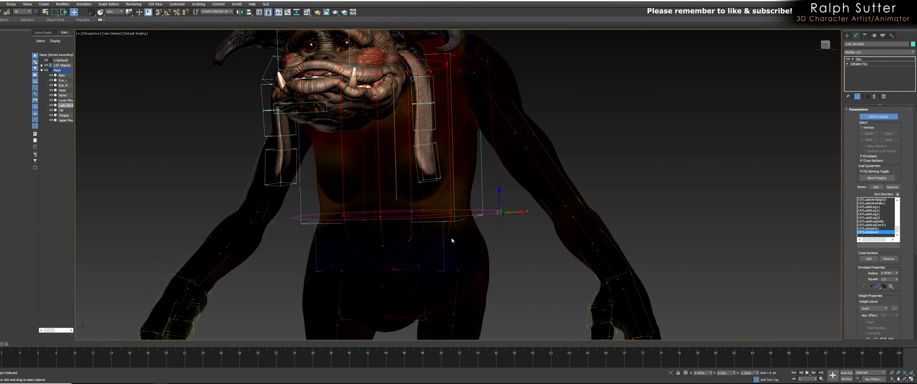
middle_click_drag(451, 240, 432, 194)
left_click(421, 194)
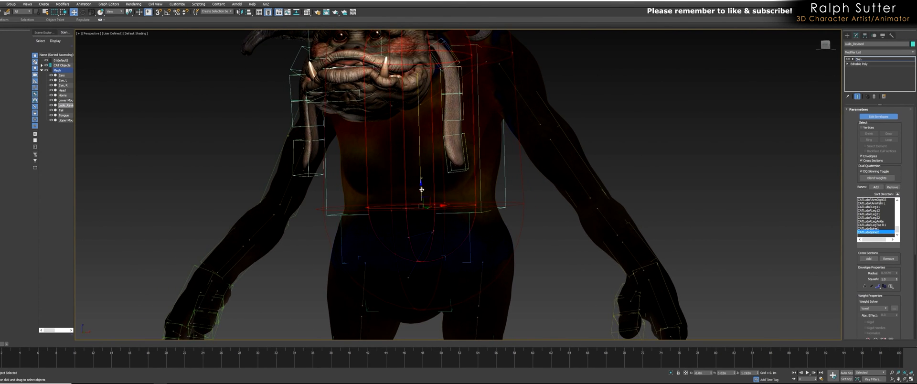
left_click_drag(422, 178, 423, 163)
Select the lower spine envelope and reposition its end points inside the belly from a side view.
middle_click_drag(423, 164, 437, 233, "alt")
left_click(439, 232)
left_click_drag(450, 232, 505, 203)
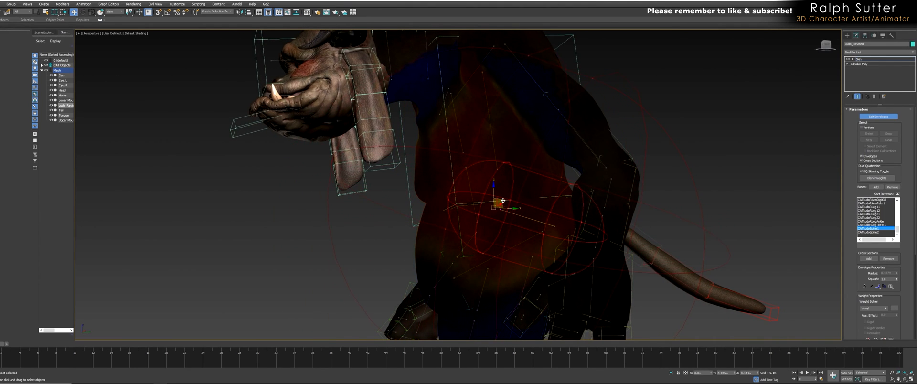
left_click(555, 226)
left_click_drag(555, 225, 505, 233)
Shrink the lower spine's outer envelope at both of its ends to tighten it around the waist.
middle_click_drag(505, 232, 539, 236, "alt")
left_click(580, 218)
left_click_drag(567, 222, 516, 223)
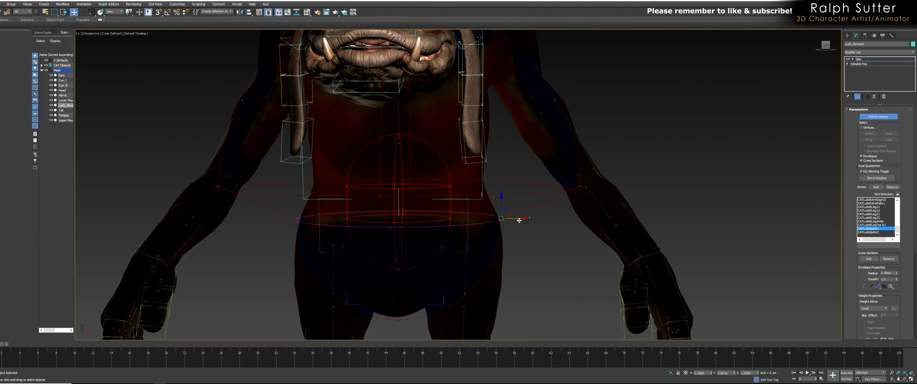
left_click_drag(580, 187, 528, 199)
Select the pelvis envelope and shrink its outer envelope towards the hips.
middle_click_drag(529, 199, 474, 233, "alt")
left_click(383, 210)
middle_click_drag(391, 220, 450, 225, "alt")
left_click(449, 219)
left_click_drag(468, 220, 429, 219)
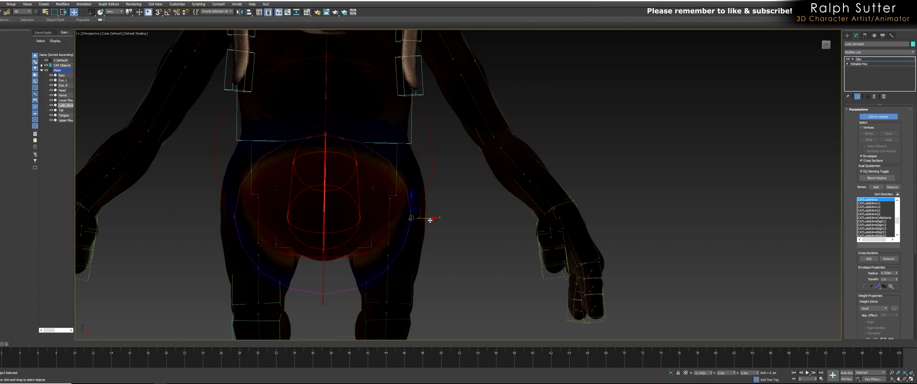
Reposition the pelvis envelope's end point and check its coverage of the hips and buttocks from behind.
middle_click_drag(432, 221, 447, 227, "alt")
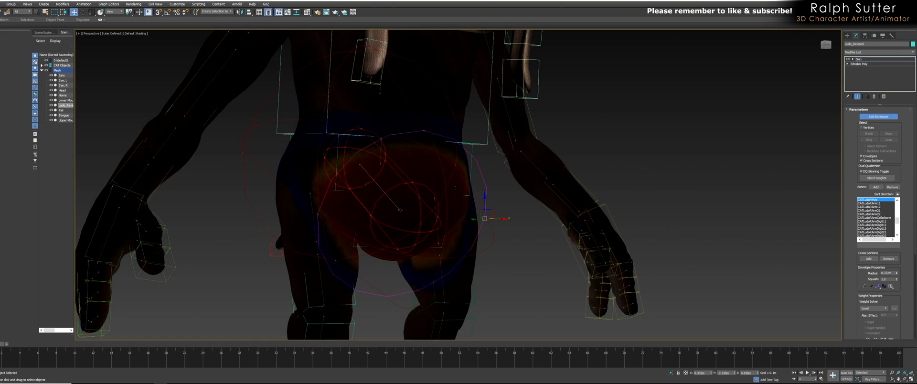
left_click_drag(403, 200, 419, 188)
middle_click_drag(419, 188, 417, 200, "alt")
left_click_drag(397, 192, 405, 191)
middle_click_drag(406, 225, 457, 221, "alt")
middle_click_drag(529, 232, 466, 230, "alt")
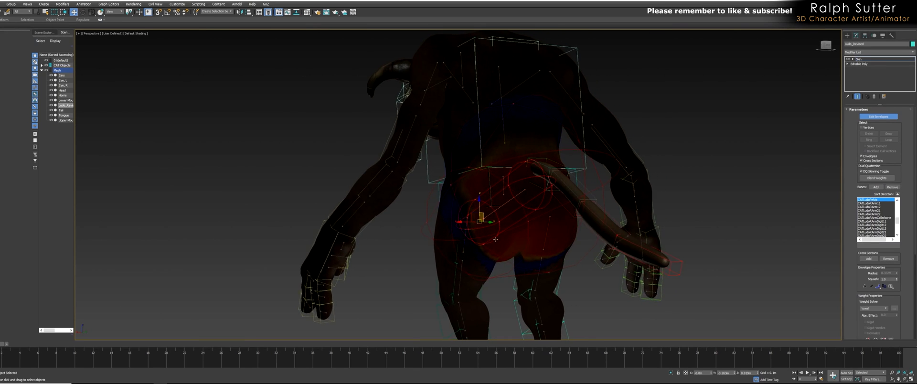
scroll(493, 252, "up", 5)
middle_click_drag(486, 255, 613, 282, "alt")
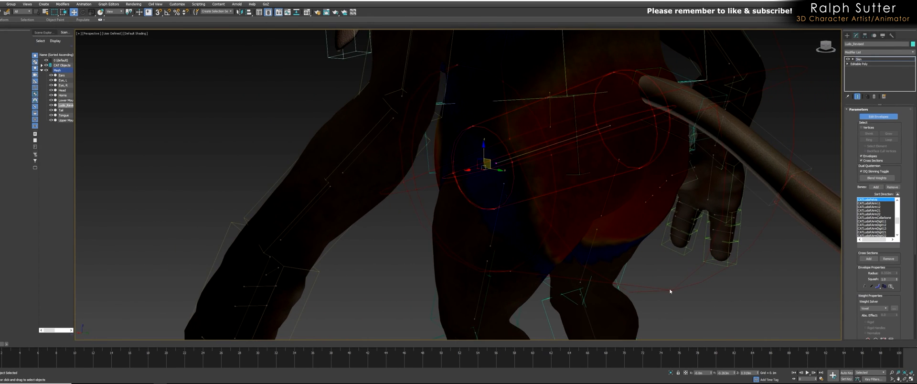
Shrink the pelvis's outer envelope beneath the tail and check the envelope's end near the tail base.
left_click(671, 291)
left_click_drag(672, 273, 671, 254)
middle_click_drag(671, 254, 651, 243, "alt")
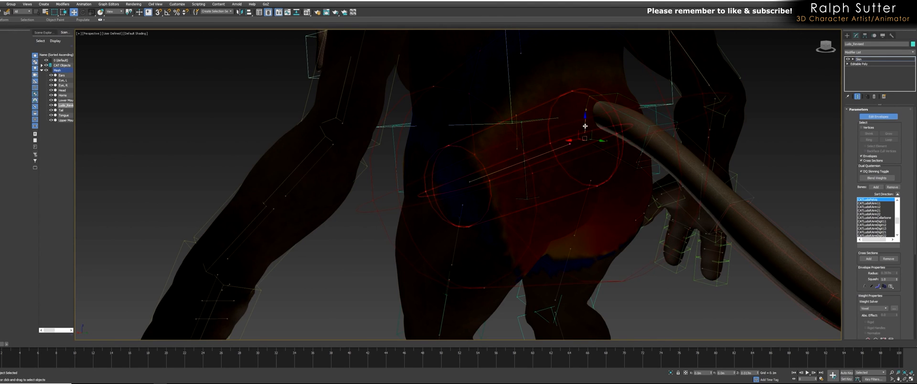
middle_click_drag(583, 123, 612, 212, "alt")
Select the left thigh envelope and pick its outer cross section at the hip.
scroll(612, 213, "down", 5)
middle_click_drag(579, 242, 513, 177)
left_click(563, 191)
scroll(563, 207, "up", 5)
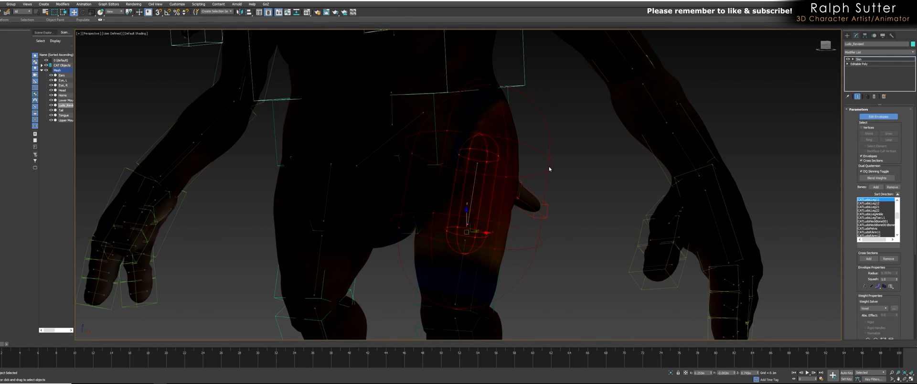
middle_click_drag(524, 230, 156, 310, "alt")
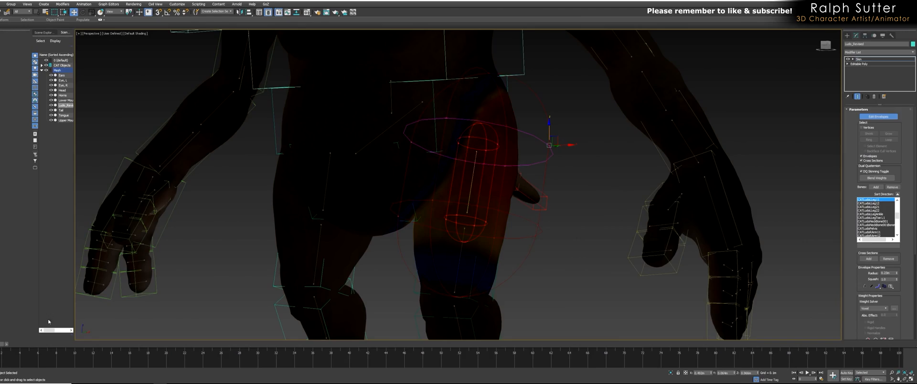
Go to the test pose at frame 25 and display the wireframe over the shaded meshes.
left_click_drag(1, 344, 209, 344)
mouse_move(453, 275)
middle_mouse_down()
mouse_move(439, 249)
mouse_move(468, 273)
mouse_move(497, 275)
mouse_move(459, 260)
mouse_move(478, 270)
mouse_move(442, 334)
mouse_move(430, 334)
mouse_move(444, 330)
middle_mouse_up()
key("F4")
scroll(439, 253, "down", 3)
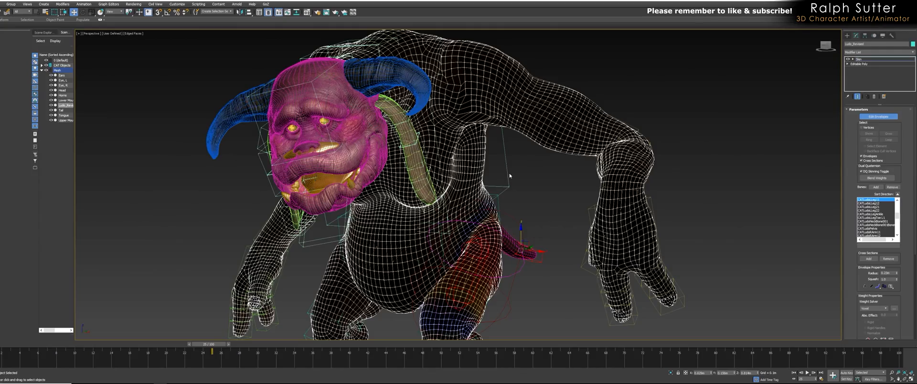
Enlarge the left thigh's outer envelope at the hip to extend its influence over the upper leg.
mouse_move(487, 218)
middle_mouse_down("alt")
mouse_move(511, 205)
mouse_move(499, 224)
middle_mouse_up("alt")
scroll(499, 223, "up", 5)
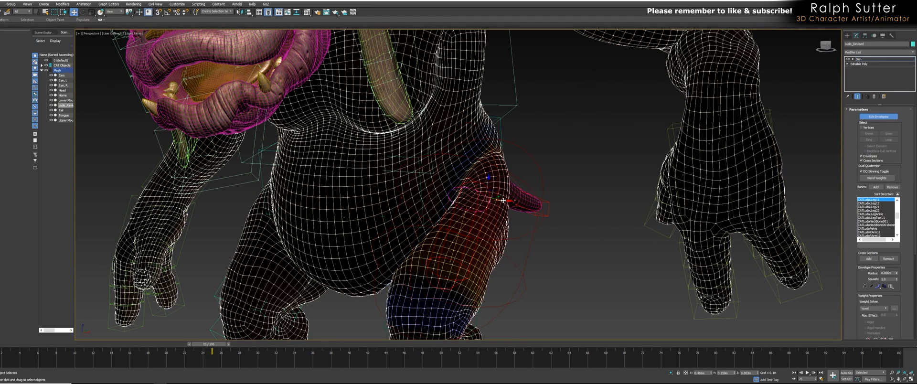
left_click(510, 204)
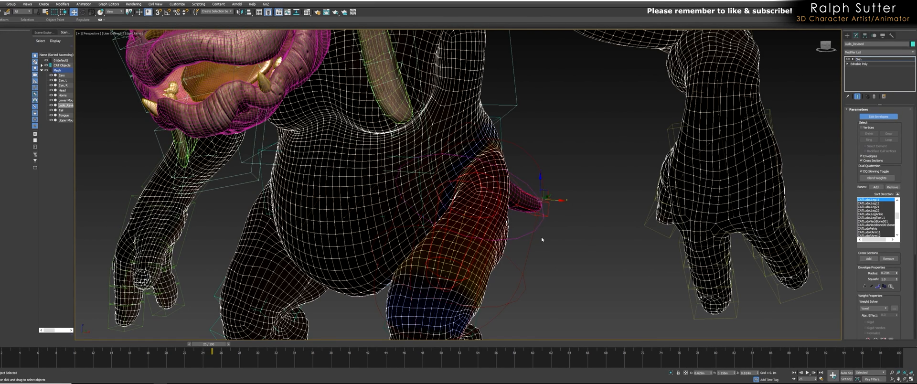
left_click_drag(552, 205, 565, 208)
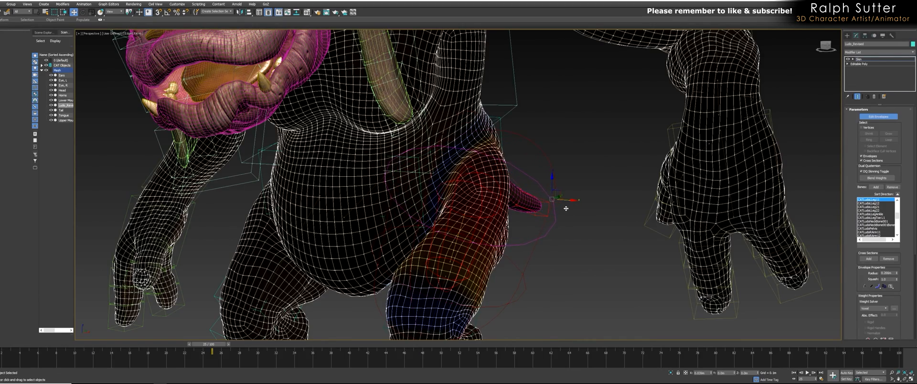
Shift the hip end of the left upper-thigh envelope and pick its outer cross section below the hip.
middle_click_drag(554, 212, 495, 215, "alt")
left_click(585, 141)
middle_click_drag(586, 142, 554, 154, "alt")
left_click_drag(605, 135, 611, 138)
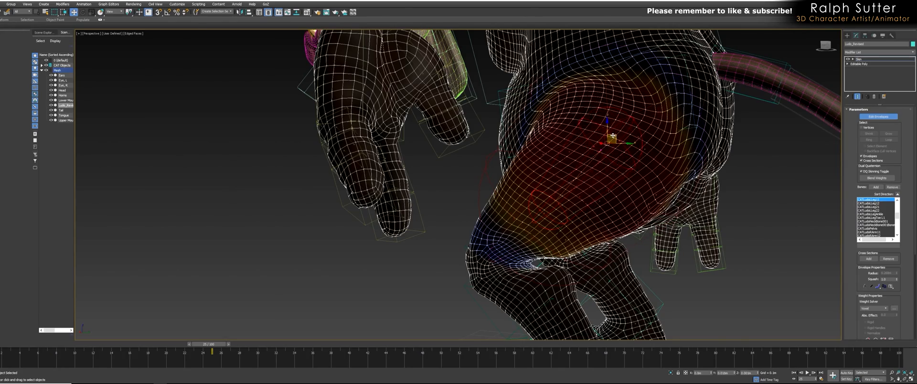
middle_click_drag(611, 138, 581, 226, "alt")
left_click(582, 217)
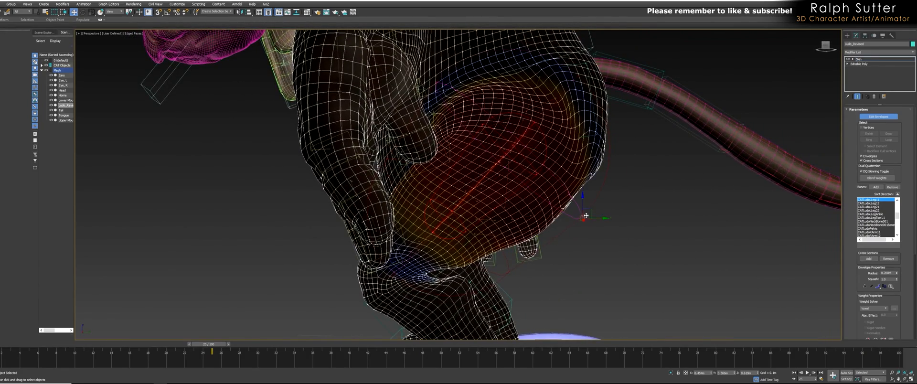
Select the left upper-shin envelope with the help of the wireframe display and move its knee end down into the shin.
middle_click_drag(591, 210, 477, 188, "alt")
scroll(479, 213, "down", 3)
scroll(537, 214, "up", 3)
scroll(517, 213, "up", 2)
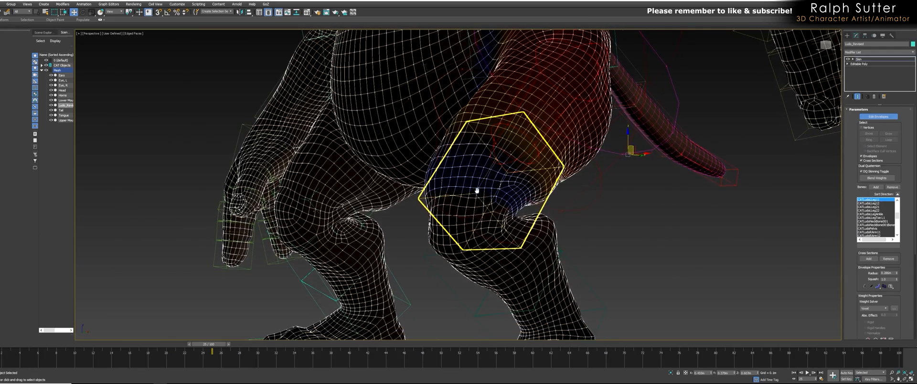
key("F3")
middle_click_drag(684, 241, 593, 271, "alt")
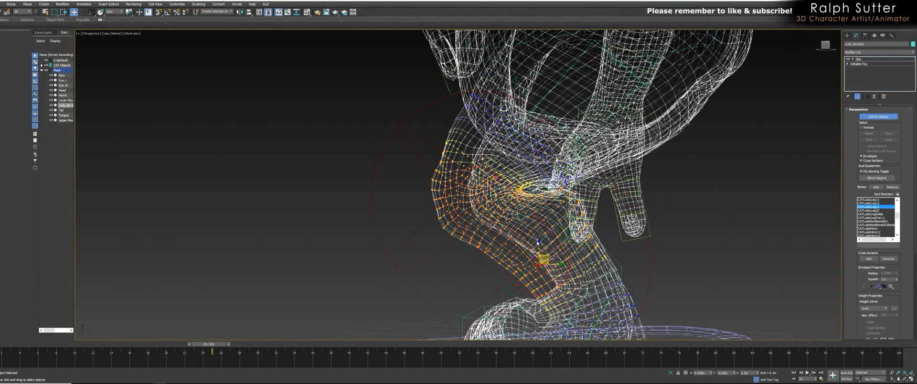
key("F3")
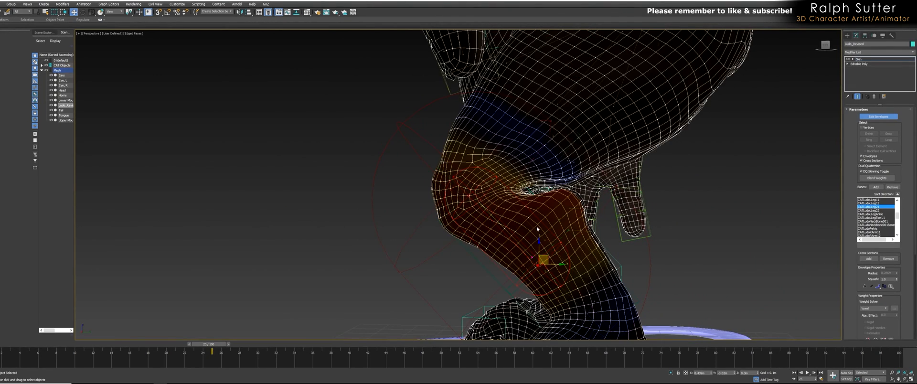
left_click(480, 197)
left_click_drag(484, 190, 516, 219)
Shrink the upper-shin outer envelope at the knee and enlarge the inner envelope there.
left_click(421, 291)
mouse_move(431, 289)
left_mouse_down()
mouse_move(438, 267)
mouse_move(435, 295)
left_mouse_up()
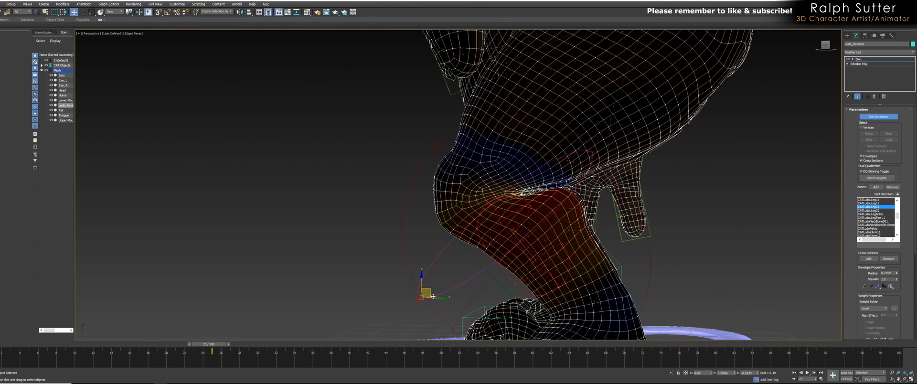
left_click(483, 246)
left_click_drag(492, 238, 468, 263)
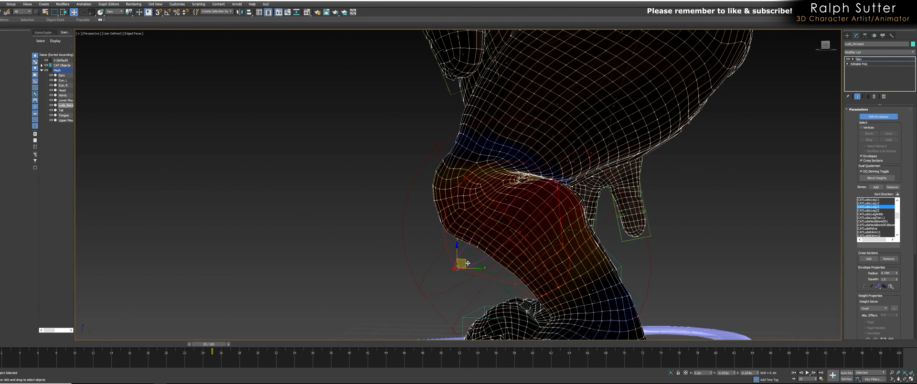
Fine-tune the position of the upper-shin envelope's knee end from the side and front to center it in the leg.
left_click(512, 227)
left_click_drag(514, 219, 518, 232)
middle_click_drag(518, 231, 575, 228, "alt")
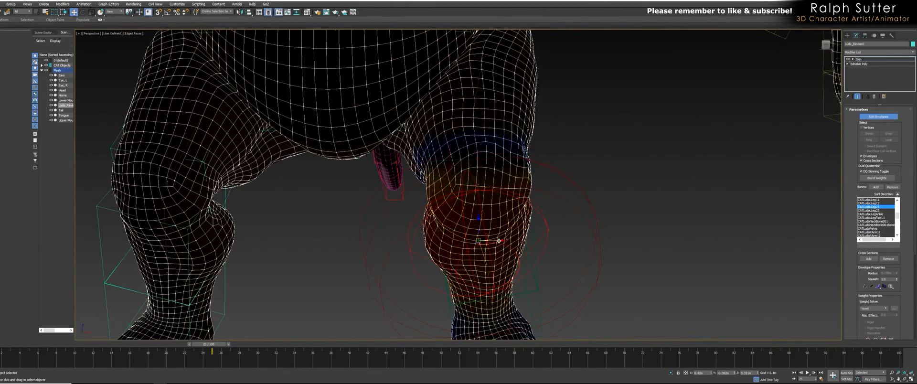
left_click_drag(501, 244, 505, 244)
middle_click_drag(504, 243, 538, 163, "alt")
Select the left lower-thigh envelope and shrink its influence around the knee.
left_click(563, 128)
middle_click_drag(565, 129, 484, 172, "alt")
left_click(552, 128)
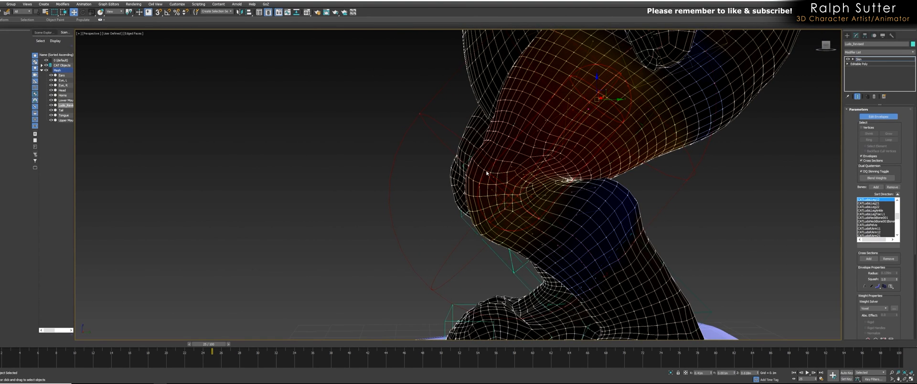
left_click(493, 166)
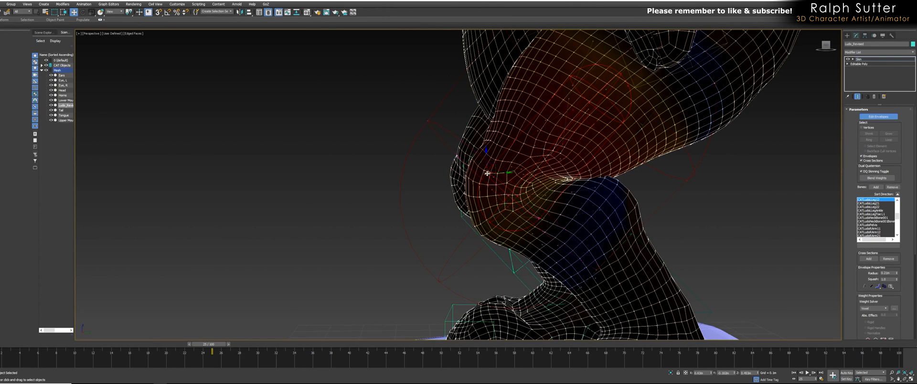
left_click(490, 165)
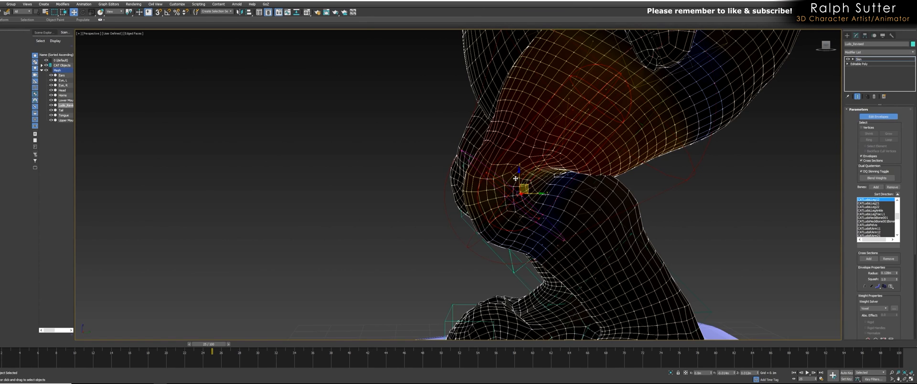
Reposition the lower-thigh envelope's knee end inside the front of the knee.
left_click(463, 153)
middle_click_drag(467, 147, 477, 197, "alt")
left_click(476, 191)
mouse_move(486, 193)
left_mouse_down()
mouse_move(493, 180)
mouse_move(488, 188)
left_mouse_up()
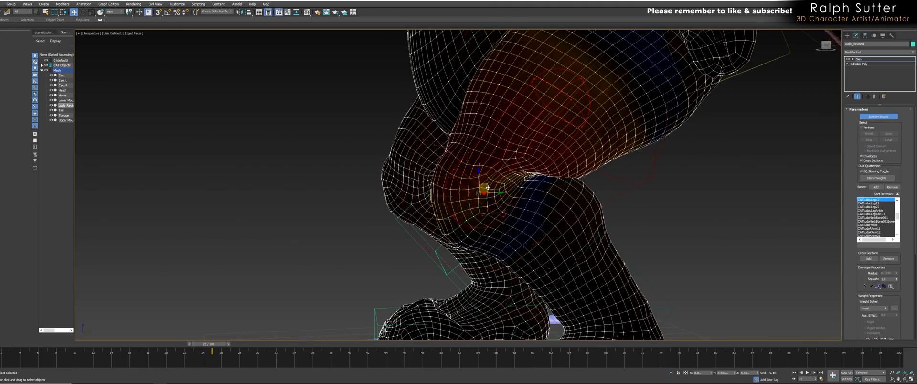
mouse_move(488, 188)
middle_mouse_down("alt")
mouse_move(497, 194)
mouse_move(489, 194)
middle_mouse_up("alt")
left_click_drag(496, 189, 482, 191)
Enlarge the lower-thigh inner envelope at the knee to cover the full width of the joint.
middle_click_drag(513, 205, 490, 228, "alt")
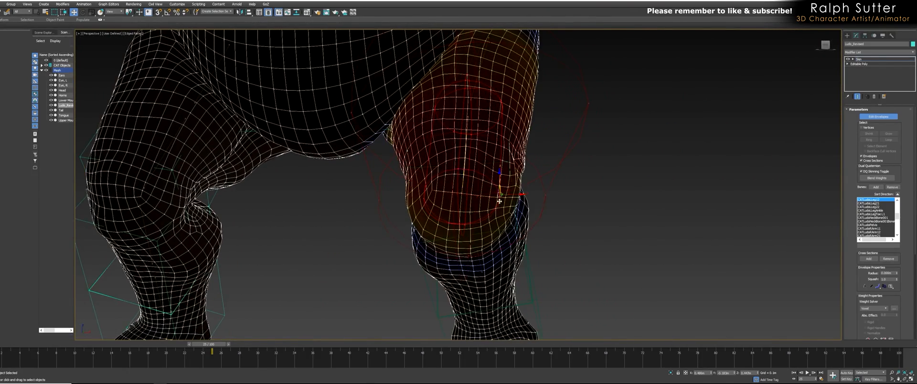
middle_click_drag(499, 201, 503, 207, "alt")
left_click_drag(519, 195, 536, 196)
middle_click_drag(536, 196, 497, 203, "alt")
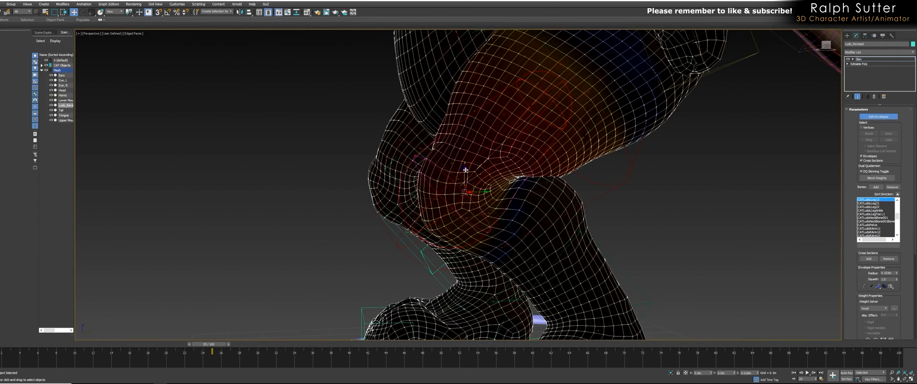
Nudge the lower-thigh envelope's knee end backward and pick its outer cross section behind the knee.
left_click(477, 172)
mouse_move(463, 185)
left_mouse_down()
mouse_move(473, 175)
mouse_move(470, 186)
left_mouse_up()
mouse_move(470, 186)
middle_mouse_down("alt")
mouse_move(461, 193)
mouse_move(477, 195)
middle_mouse_up("alt")
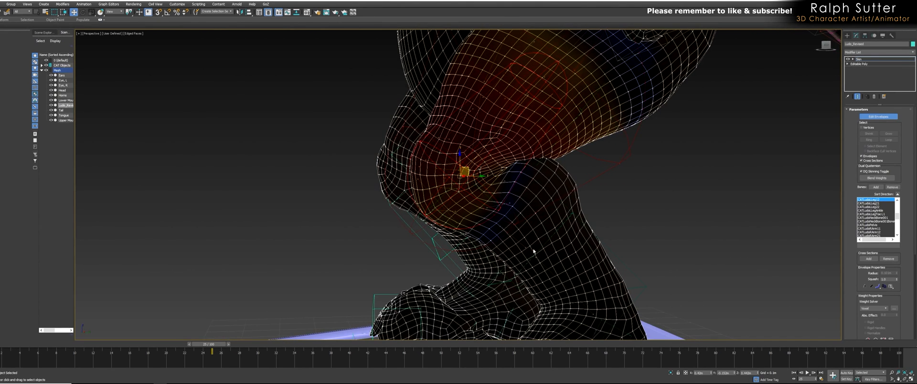
left_click(507, 203)
middle_click_drag(509, 205, 525, 225, "alt")
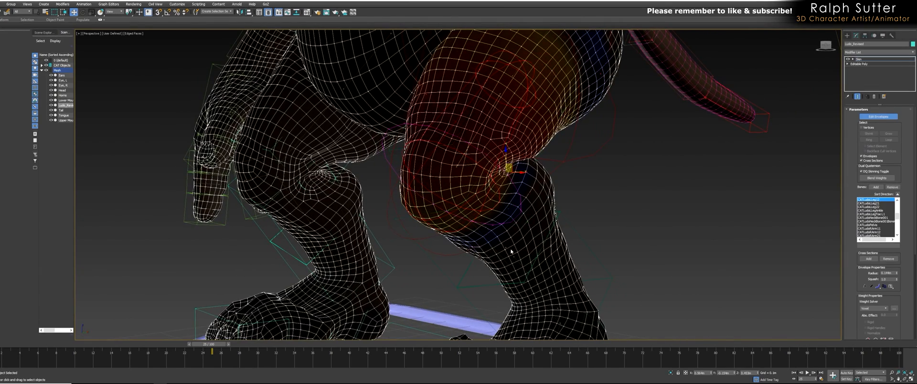
Select the left upper-shin envelope again and move its knee end slightly forward.
left_click(513, 256)
middle_click_drag(513, 256, 463, 249, "alt")
left_click(507, 221)
mouse_move(505, 230)
left_mouse_down()
mouse_move(489, 237)
mouse_move(497, 231)
left_mouse_up()
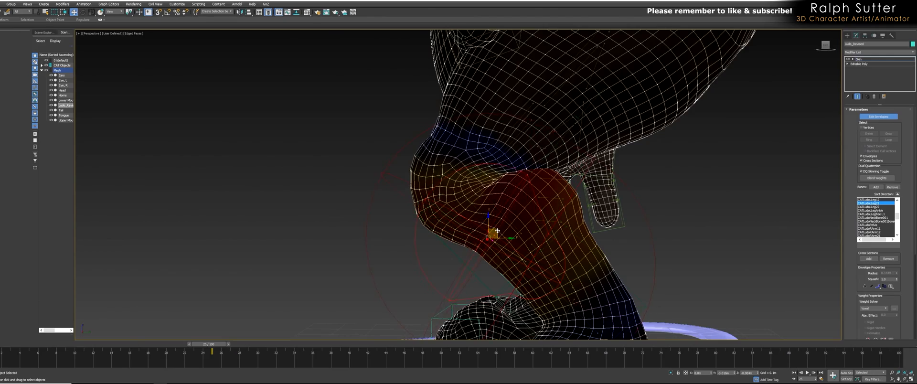
Select the left ankle envelope and reduce its outer envelope behind the heel.
middle_click_drag(497, 231, 339, 241, "alt")
scroll(562, 211, "down", 5)
scroll(385, 228, "up", 5)
middle_click_drag(339, 241, 590, 262)
left_click(472, 256)
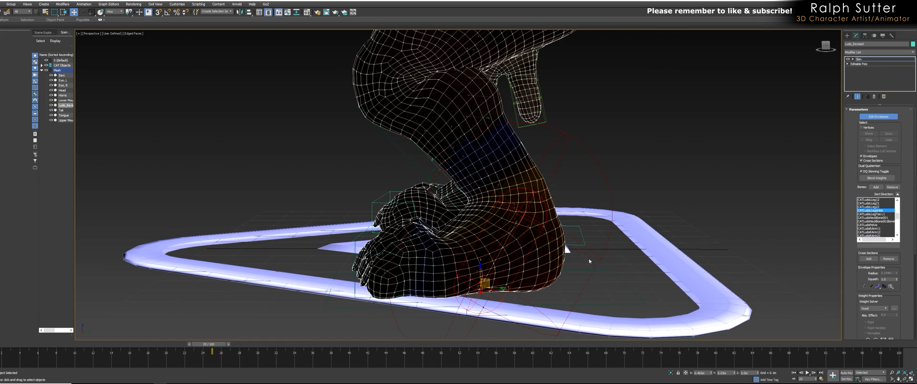
left_click(601, 258)
left_click_drag(608, 252, 565, 250)
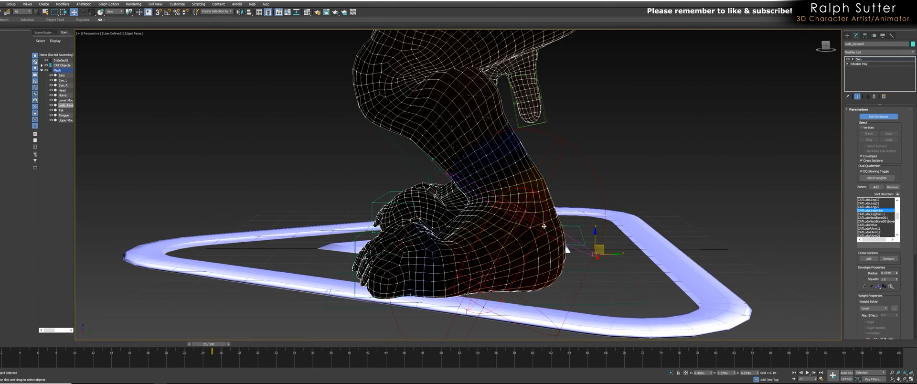
Enlarge the ankle's inner envelope at the heel and lower the envelope's ankle end into the foot.
left_click(563, 242)
left_click_drag(561, 240, 575, 237)
left_click(526, 204)
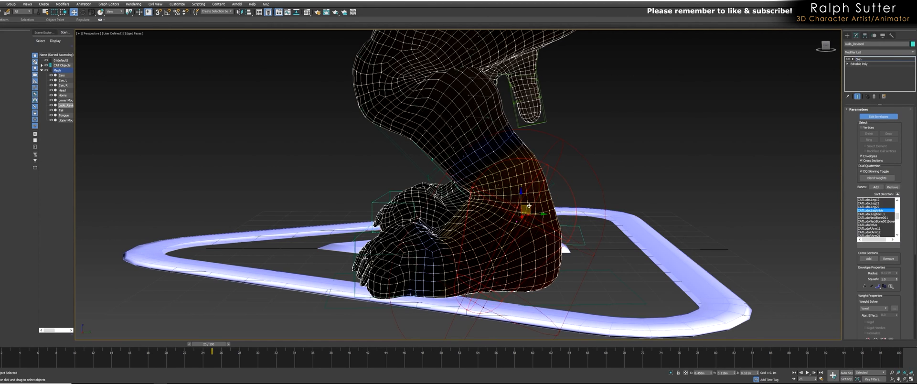
left_click_drag(526, 204, 520, 233)
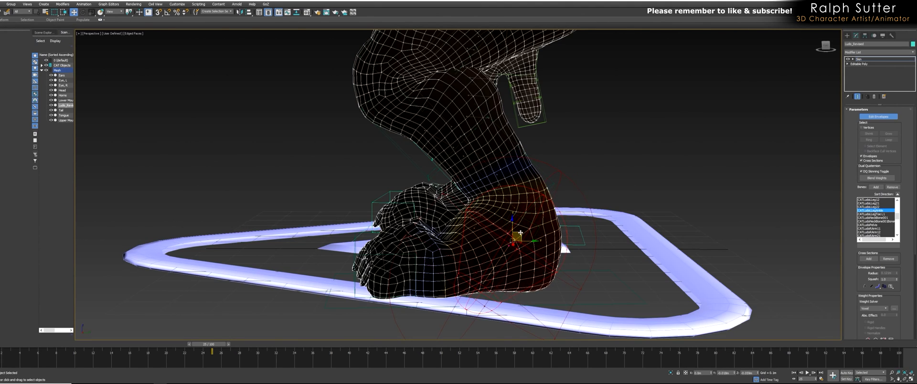
Select the left lower-shin envelope, return to frame 0, and raise the envelope's ankle end.
middle_click_drag(508, 182, 456, 194, "alt")
left_click(462, 160)
left_click(530, 213)
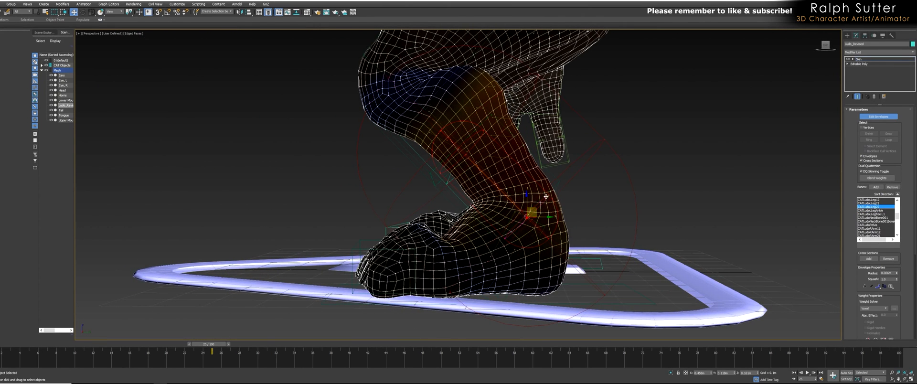
left_click_drag(220, 344, 10, 344)
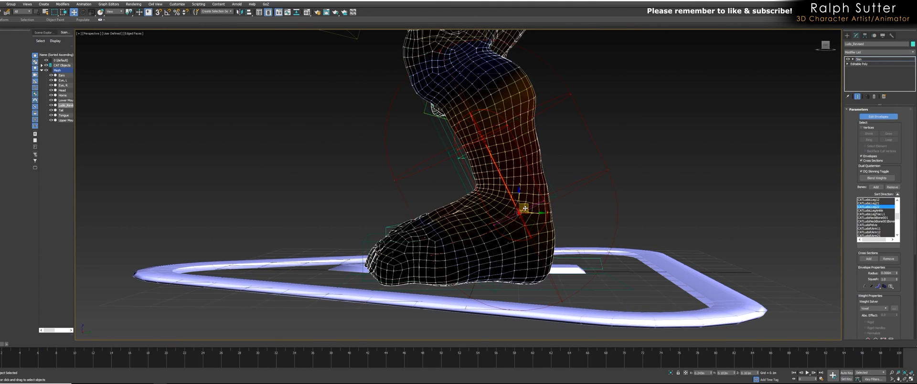
left_click(526, 205)
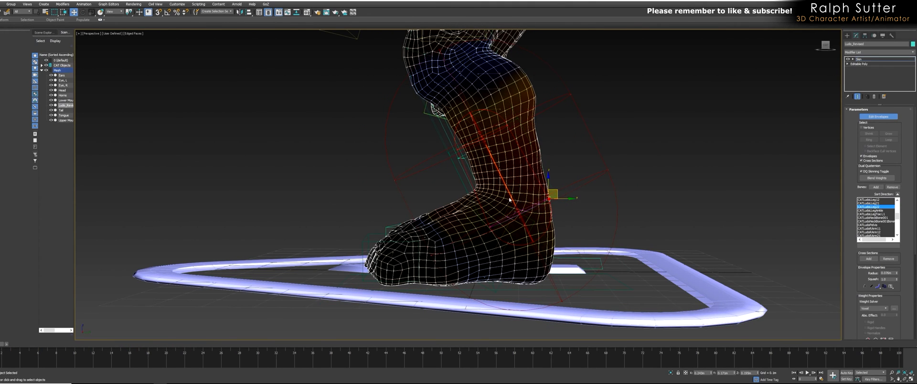
left_click(528, 205)
left_click_drag(525, 204, 518, 184)
Move the lower-shin envelope's upper end down the shin and shrink its outer envelope at the ankle.
left_click(488, 141)
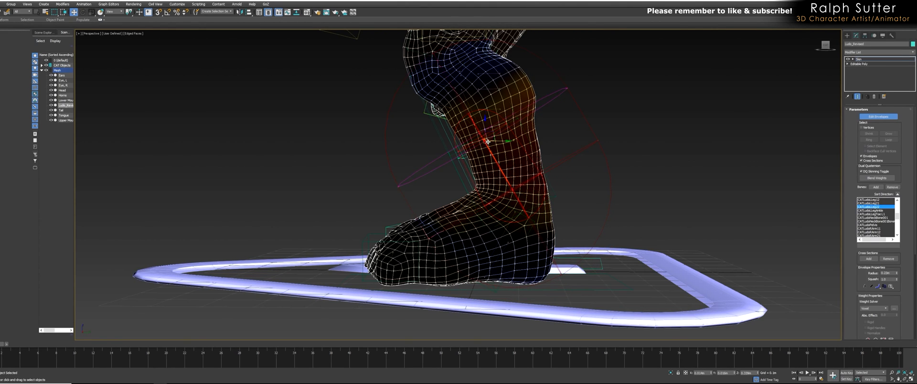
middle_click_drag(493, 135, 514, 180, "alt")
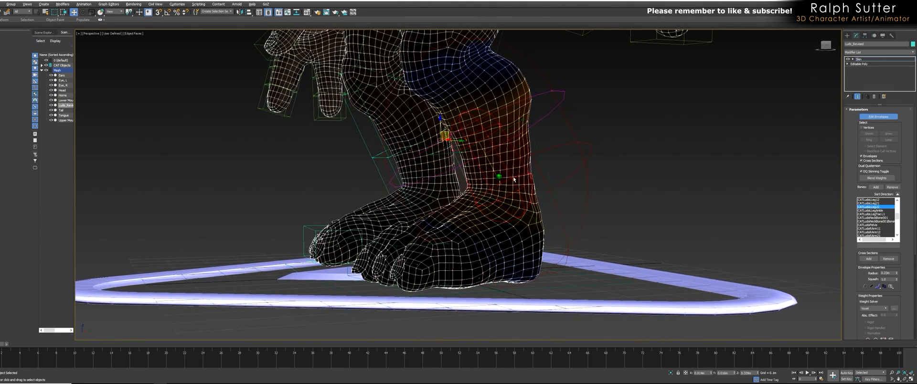
middle_click_drag(480, 144, 487, 192, "alt")
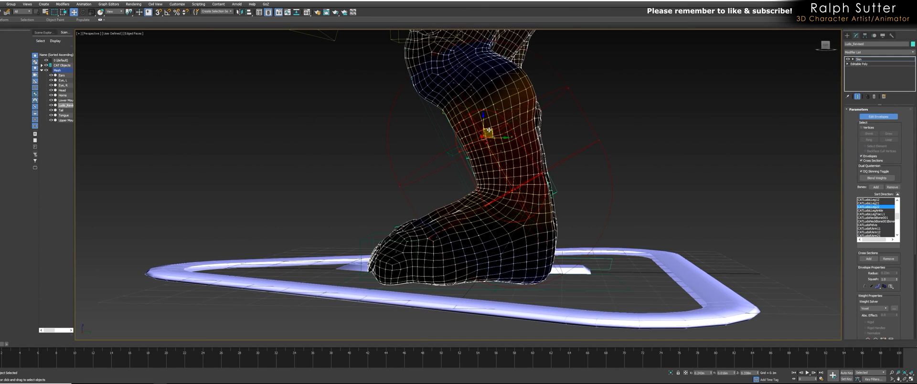
left_click_drag(493, 132, 607, 167)
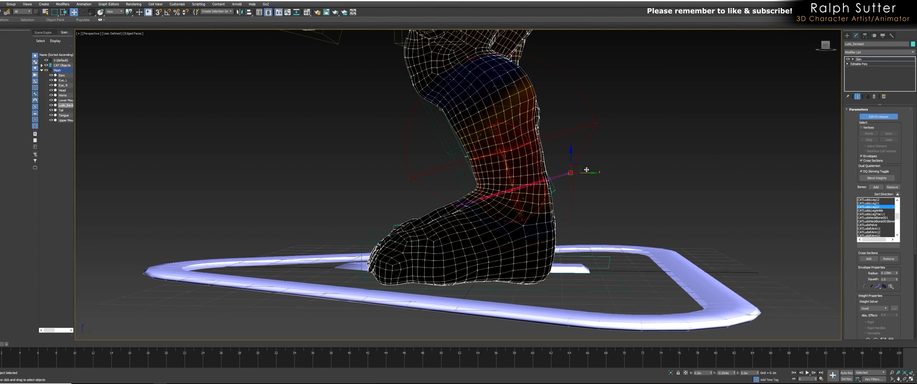
middle_click_drag(520, 221, 546, 245)
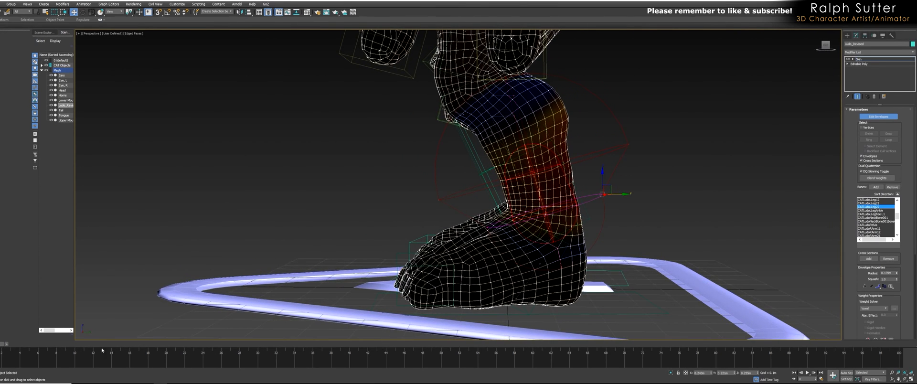
Go to frame 21 and examine the left shin, ankle and foot deformation in wireframe and shaded display.
left_click_drag(5, 344, 182, 347)
mouse_move(463, 313)
middle_mouse_down("alt")
mouse_move(537, 313)
mouse_move(471, 316)
middle_mouse_up("alt")
middle_click_drag(471, 315, 500, 292)
middle_click_drag(452, 264, 411, 286, "alt")
scroll(413, 285, "up", 3)
key("F3")
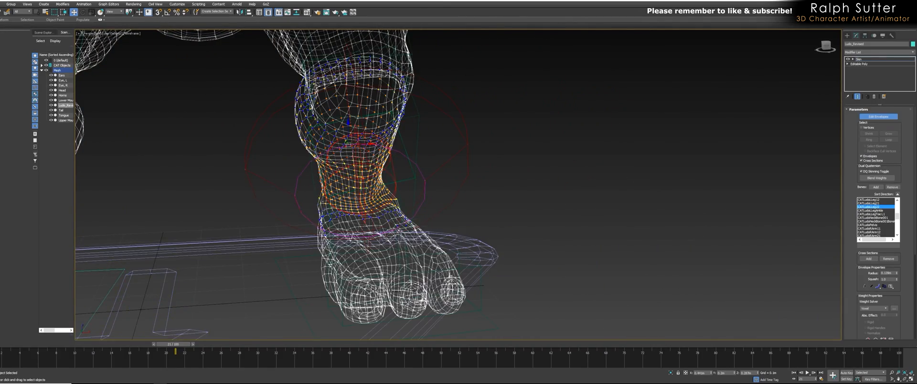
key("F3")
middle_click_drag(413, 285, 503, 205, "alt")
scroll(455, 284, "up", 5)
scroll(561, 264, "down", 3)
middle_click_drag(561, 264, 567, 219)
scroll(567, 218, "up", 2)
scroll(567, 218, "down", 4)
middle_click_drag(575, 311, 596, 224)
scroll(596, 224, "down", 2)
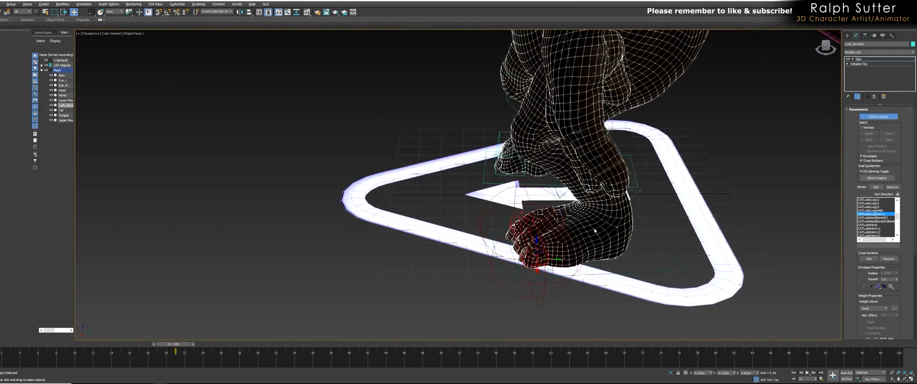
Reposition the left toe envelope's ends within the front of the foot and adjust its radius at the toe joint.
scroll(596, 224, "up", 4)
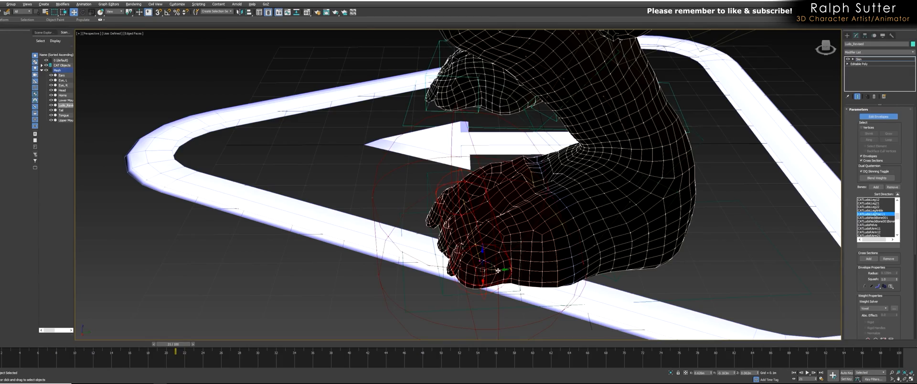
scroll(499, 271, "up", 2)
middle_click_drag(501, 272, 435, 246, "alt")
left_click_drag(382, 209, 417, 216)
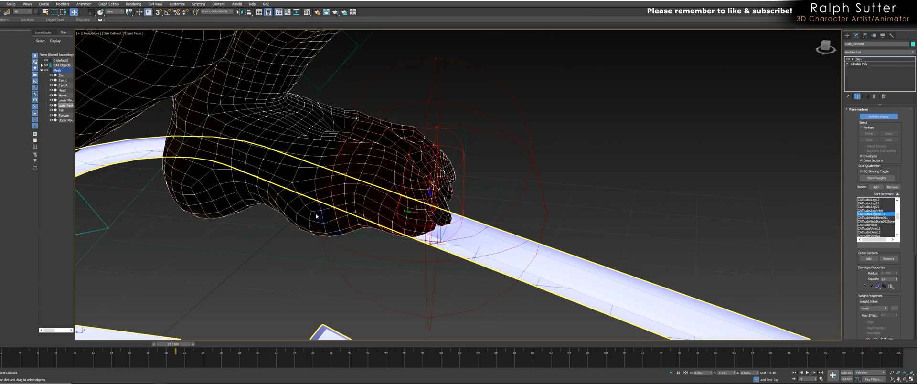
left_click_drag(302, 212, 327, 217)
middle_click_drag(397, 233, 309, 235, "alt")
middle_click_drag(366, 257, 392, 310, "alt")
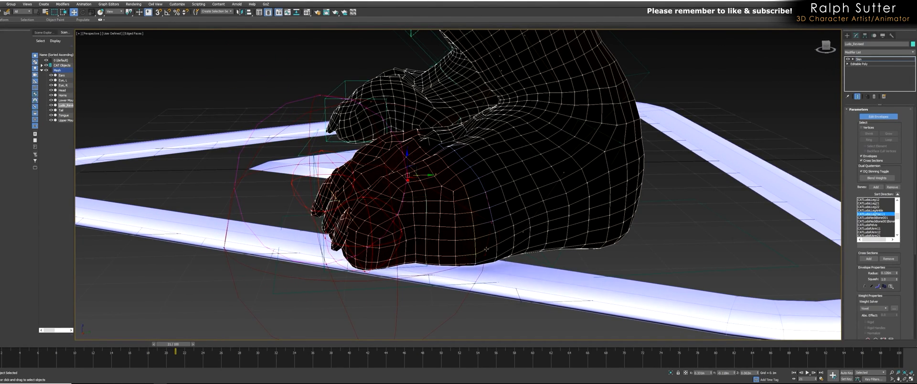
left_click_drag(512, 228, 486, 229)
Select the left ankle envelope and enlarge its radius toward the front of the foot.
left_click(556, 186)
middle_click_drag(556, 185, 543, 263, "alt")
left_click(438, 173)
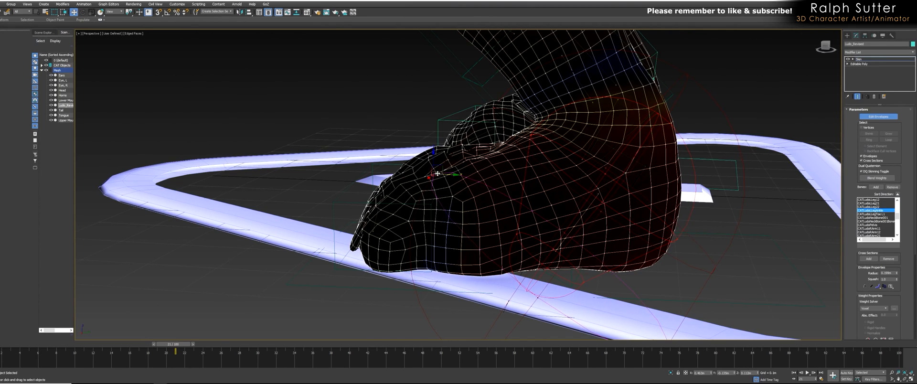
left_click(413, 164)
left_click(410, 166)
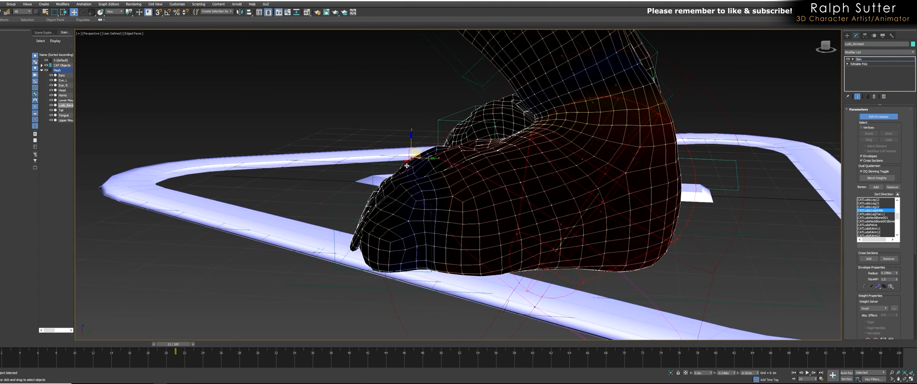
middle_click_drag(411, 200, 573, 205, "alt")
Select the upper spine envelope in the chest and adjust its radius at the left shoulder.
middle_click_drag(669, 200, 616, 171)
middle_click_drag(596, 134, 564, 184, "alt")
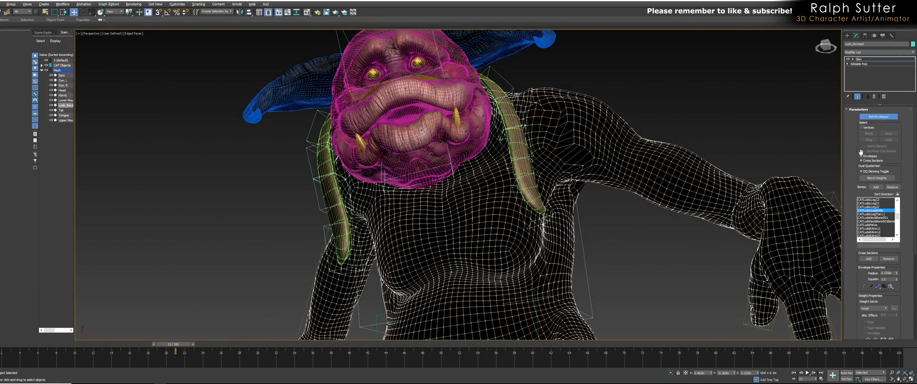
left_click(471, 222)
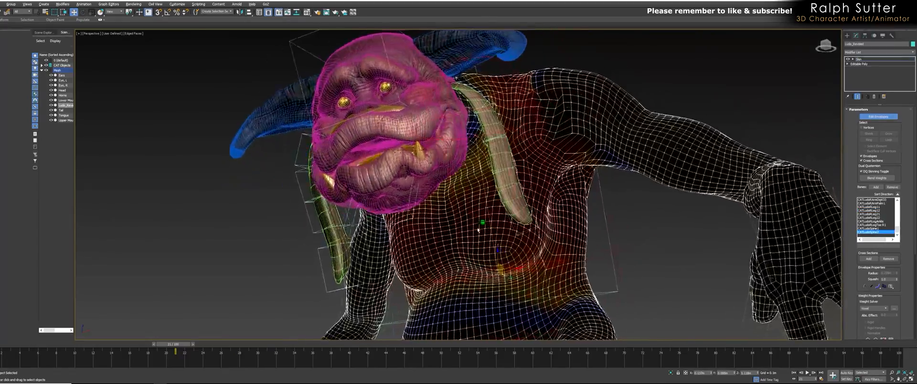
mouse_move(486, 236)
middle_mouse_down("alt")
mouse_move(478, 228)
mouse_move(471, 248)
mouse_move(564, 162)
mouse_move(565, 185)
mouse_move(565, 124)
mouse_move(565, 186)
middle_mouse_up("alt")
key("F3")
key("F3")
mouse_move(577, 100)
left_mouse_down()
mouse_move(597, 101)
mouse_move(570, 106)
left_mouse_up()
middle_click_drag(564, 158, 564, 138, "alt")
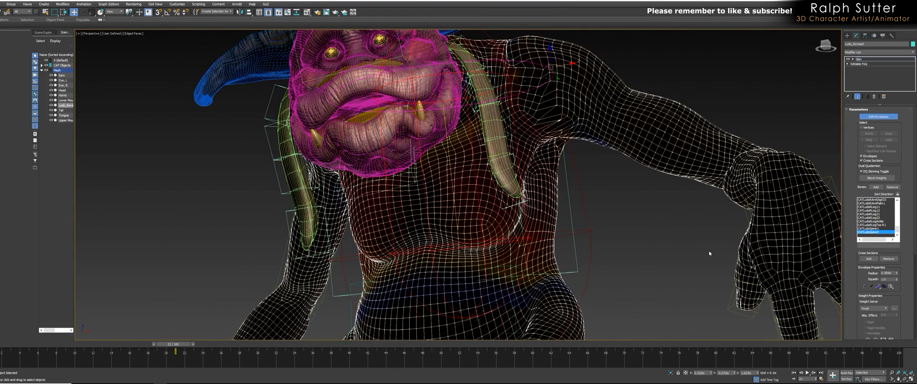
Add a cross-section to the upper spine envelope at chest height and reduce its radius near the left armpit.
left_click(869, 259)
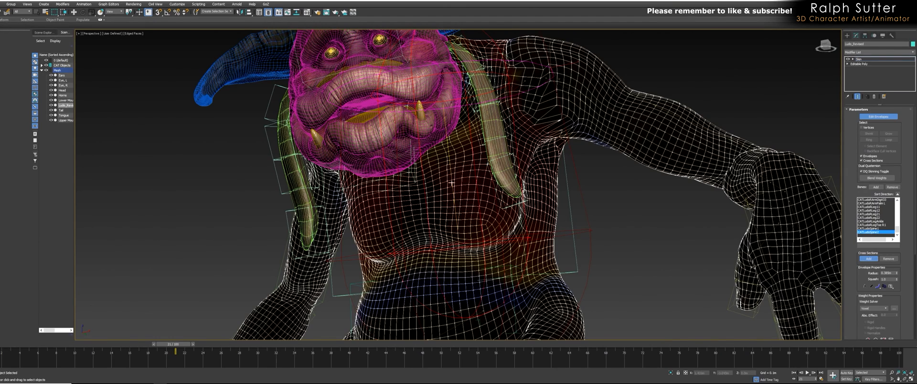
middle_click_drag(449, 171, 441, 180, "alt")
key("w")
left_click(568, 172)
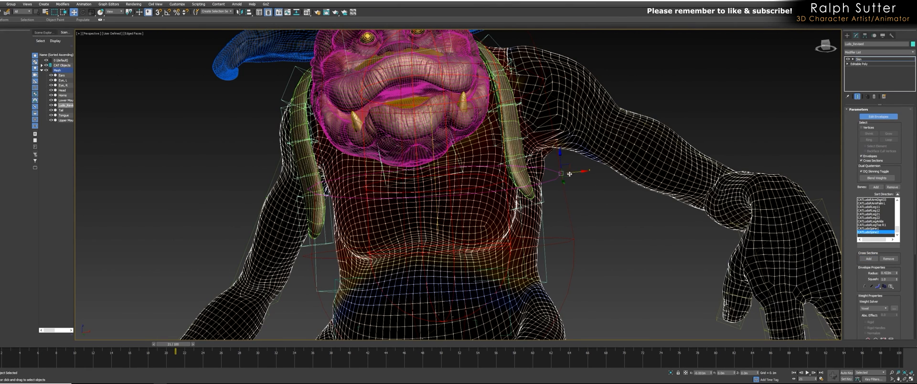
left_click_drag(581, 175, 572, 179)
left_click(531, 176)
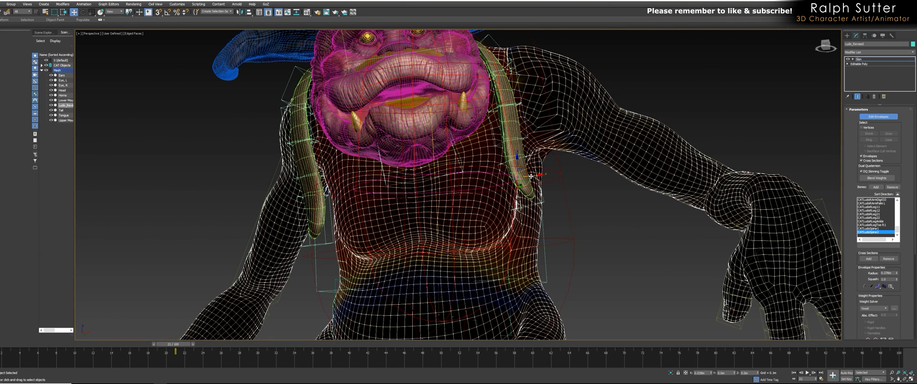
middle_click_drag(532, 176, 455, 250, "alt")
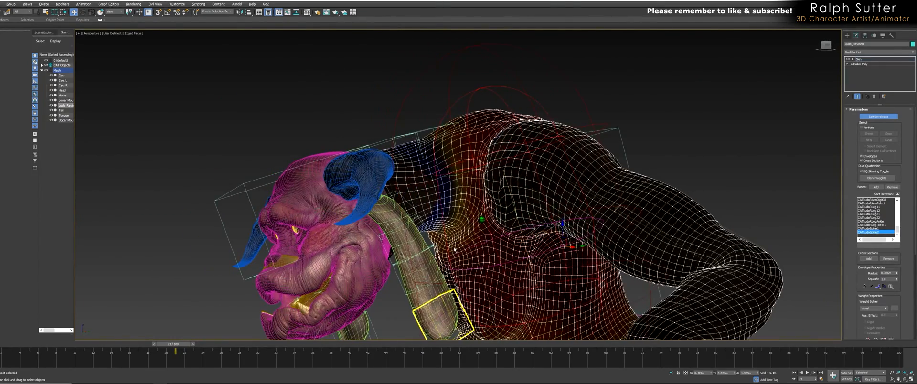
Return to frame 0, select the left collarbone envelope, and reposition its inner end at the front of the chest.
left_click_drag(173, 348, 4, 344)
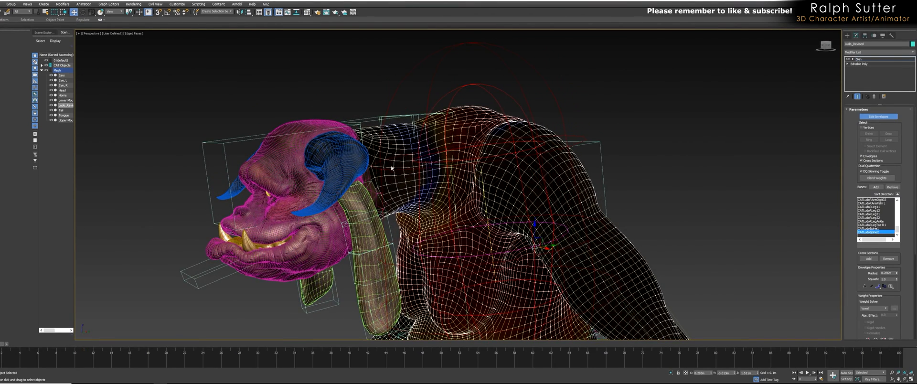
left_click(378, 106)
middle_click_drag(377, 105, 455, 80, "alt")
left_click(473, 119)
middle_click_drag(472, 119, 512, 123, "alt")
left_click(494, 200)
middle_click_drag(494, 199, 454, 203, "alt")
scroll(431, 208, "up", 4)
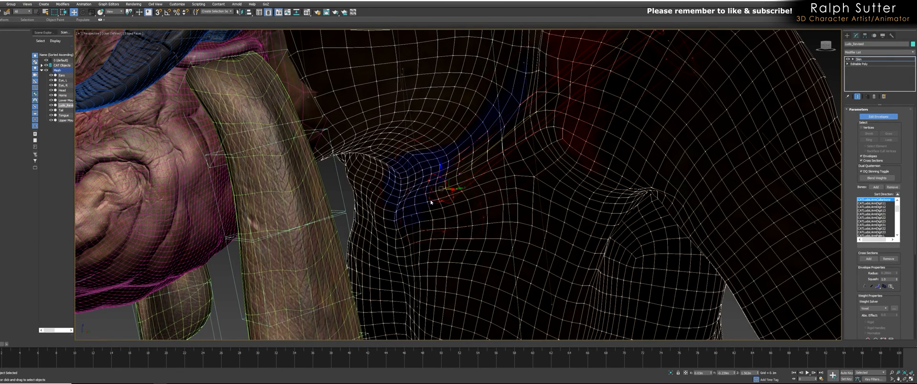
left_click(429, 180)
middle_click_drag(428, 181, 443, 186, "alt")
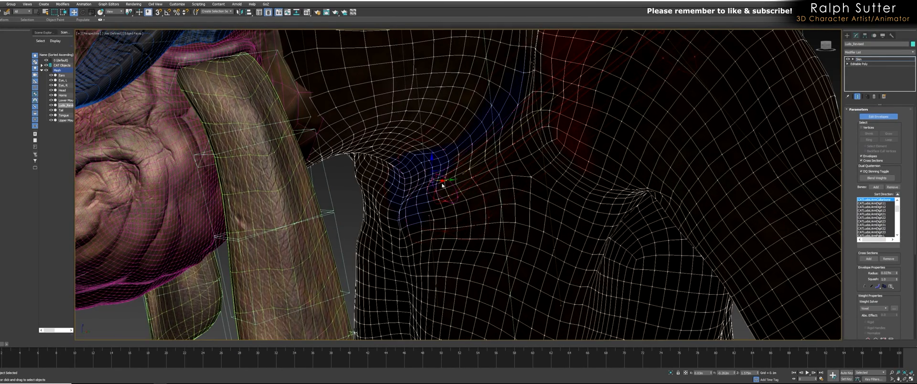
mouse_move(447, 180)
left_mouse_down()
mouse_move(412, 182)
mouse_move(408, 190)
left_mouse_up()
Reshape the left collarbone envelope between the upper chest and the shoulder by adjusting its end positions and radii.
scroll(512, 178, "down", 4)
middle_click_drag(554, 134, 607, 103, "alt")
left_click_drag(623, 107, 528, 139)
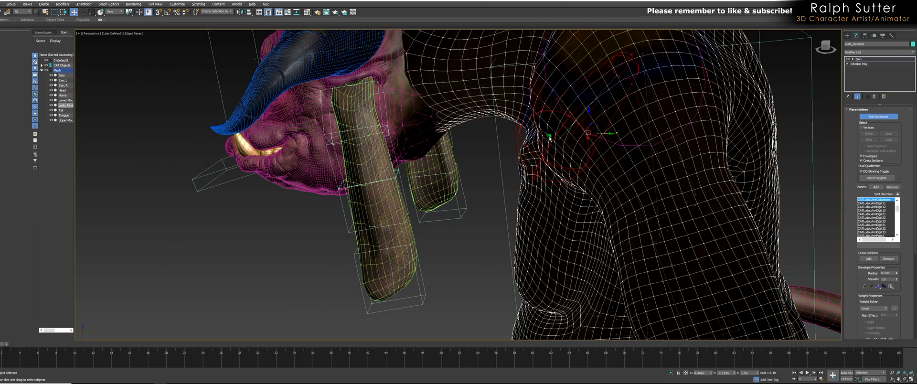
middle_click_drag(549, 138, 606, 105, "alt")
middle_click_drag(636, 83, 643, 76, "alt")
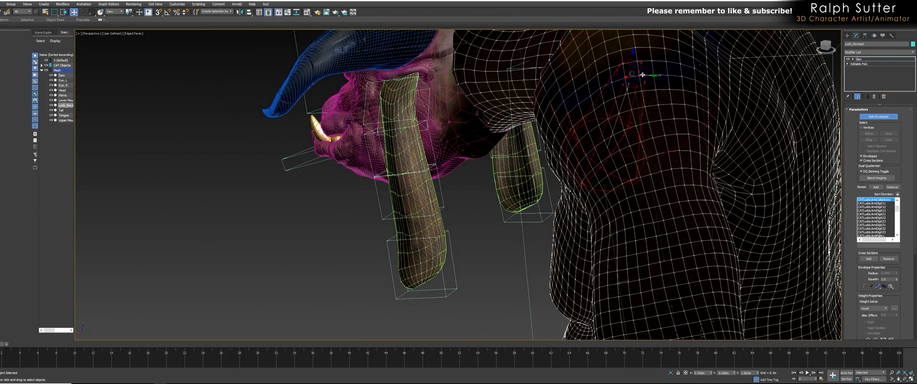
scroll(635, 72, "up", 6)
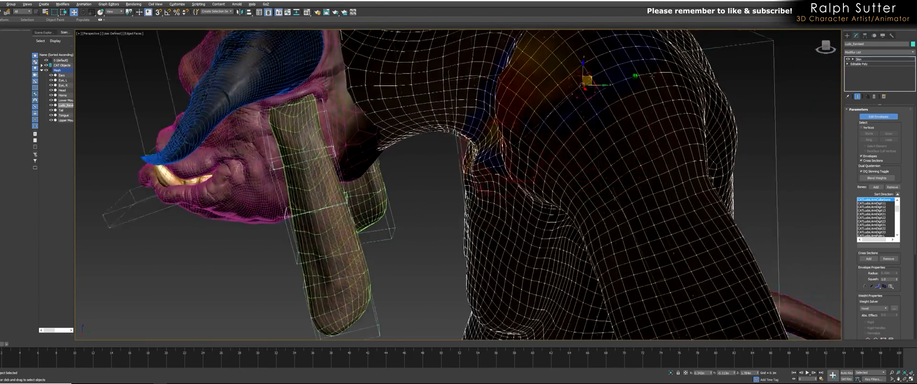
scroll(569, 153, "down", 5)
middle_click_drag(569, 154, 539, 107, "alt")
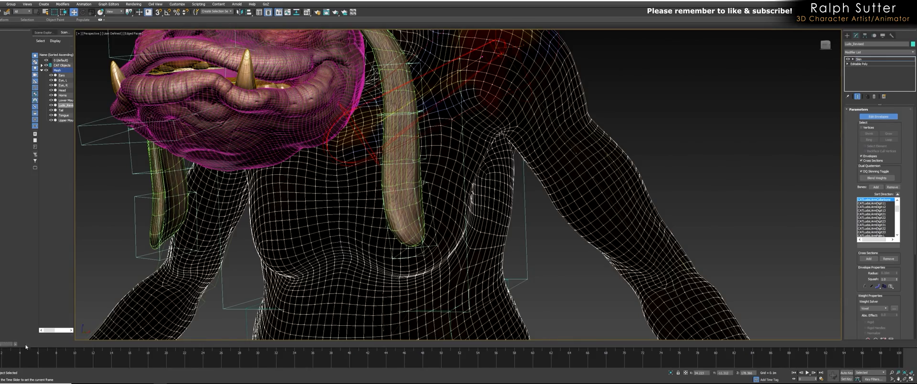
Go to frame 17, select the left upper-arm envelope, and adjust its outer radius at the shoulder.
key("/")
middle_click_drag(284, 333, 554, 201, "alt")
key("F3")
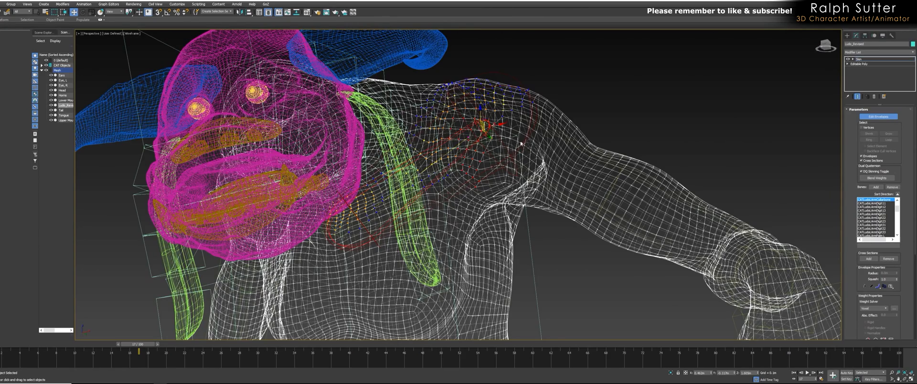
left_click(516, 140)
key("F3")
mouse_move(517, 140)
middle_mouse_down("alt")
mouse_move(522, 184)
mouse_move(500, 95)
middle_mouse_up("alt")
left_click_drag(525, 88, 559, 89)
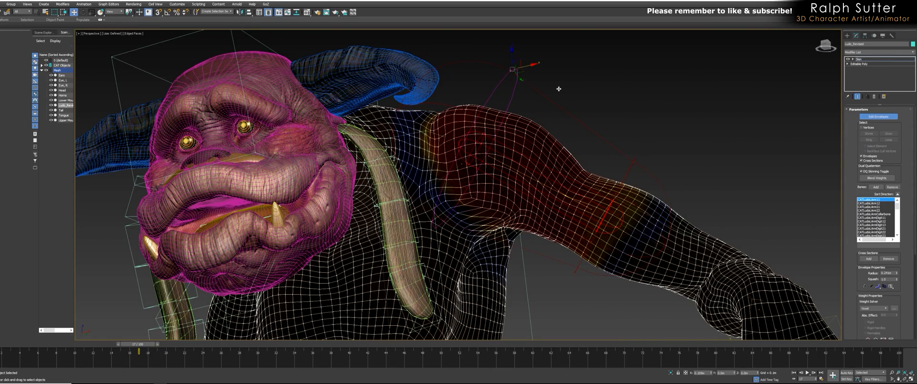
middle_click_drag(559, 88, 555, 188, "alt")
middle_click_drag(484, 188, 450, 235, "alt")
Return to frame 0 and reposition the left upper-arm envelope's end inside the shoulder.
left_click_drag(154, 360, 10, 354)
middle_click_drag(328, 317, 497, 137, "alt")
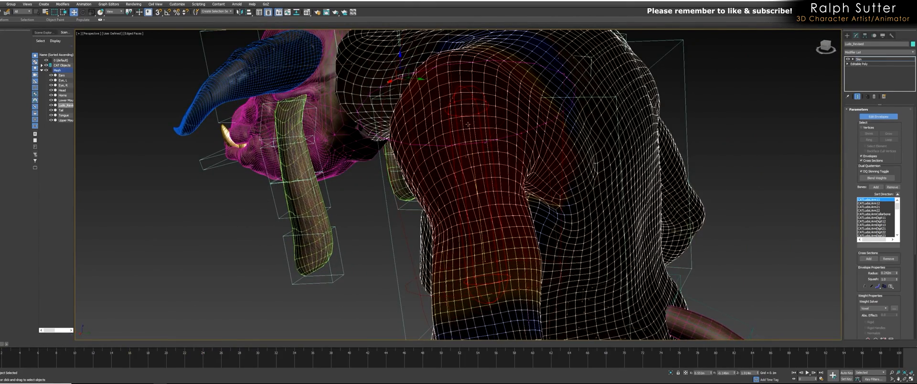
left_click(476, 113)
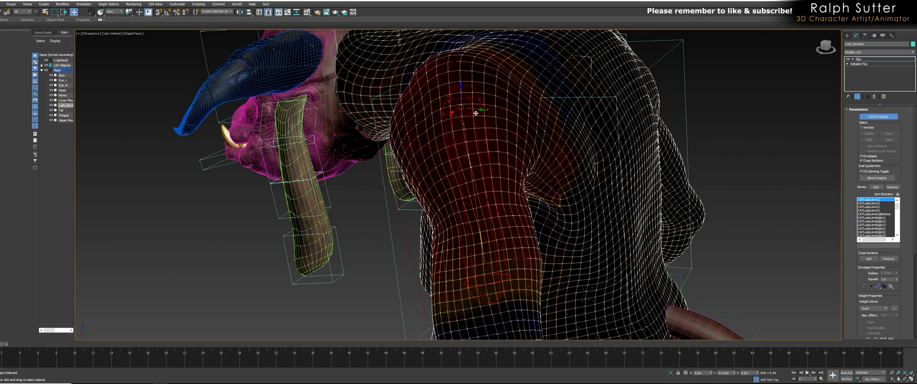
middle_click_drag(483, 128, 458, 188, "alt")
Select the upper spine envelope from behind and widen its lower outer envelope below the left armpit.
left_click(528, 135)
scroll(463, 192, "up", 8)
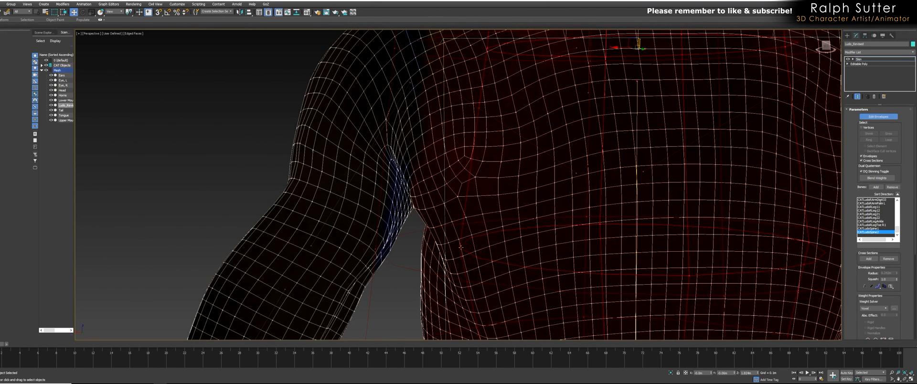
middle_click_drag(461, 248, 469, 258, "alt")
left_click_drag(424, 266, 333, 271)
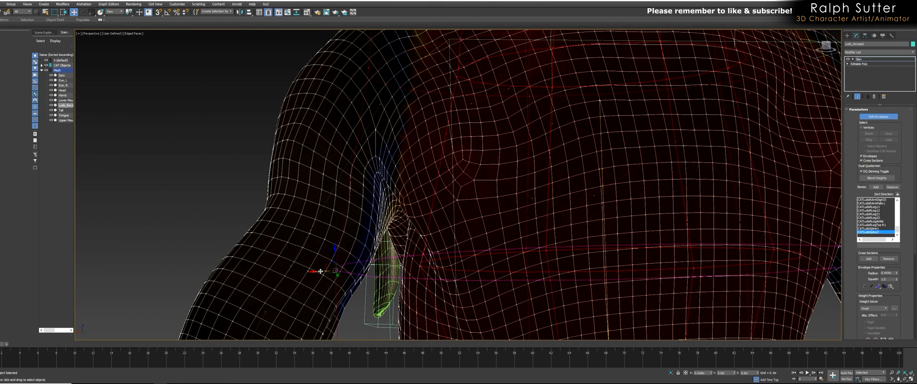
scroll(399, 258, "down", 4)
middle_click_drag(399, 258, 481, 233, "alt")
Go to frame 20 and examine the torso, shoulder and left arm deformation in the bent pose.
left_click_drag(1, 344, 184, 345)
middle_click_drag(569, 288, 552, 187, "alt")
scroll(547, 225, "up", 5)
scroll(548, 263, "down", 3)
middle_click_drag(560, 282, 518, 277, "alt")
scroll(517, 277, "up", 2)
scroll(525, 297, "up", 2)
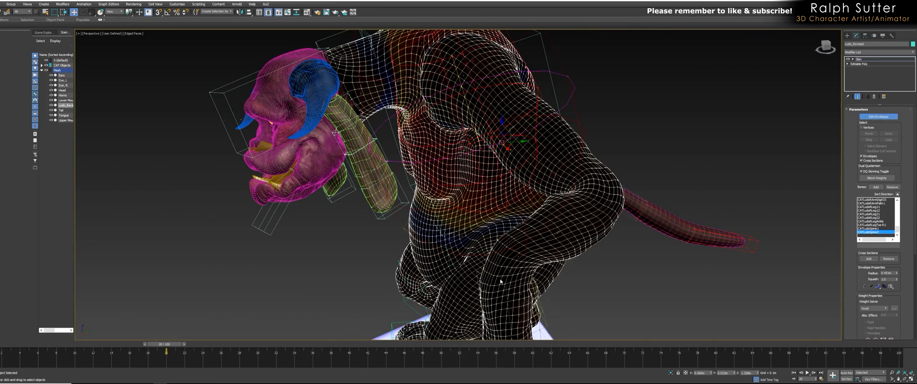
Select the left forearm envelope, return to frame 0, and enlarge its radius near the wrist.
left_click(506, 298)
middle_click_drag(505, 298, 522, 269, "alt")
left_click(570, 214)
left_click(554, 223)
left_click_drag(167, 345, 9, 344)
middle_click_drag(511, 329, 557, 274, "alt")
left_click(550, 296)
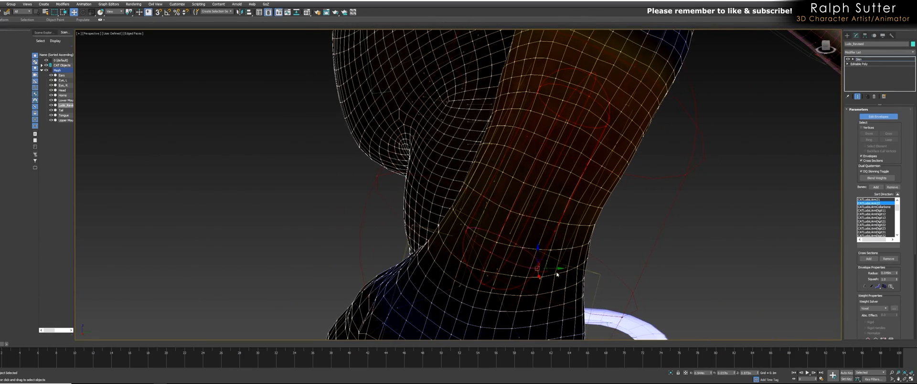
left_click_drag(555, 269, 605, 298)
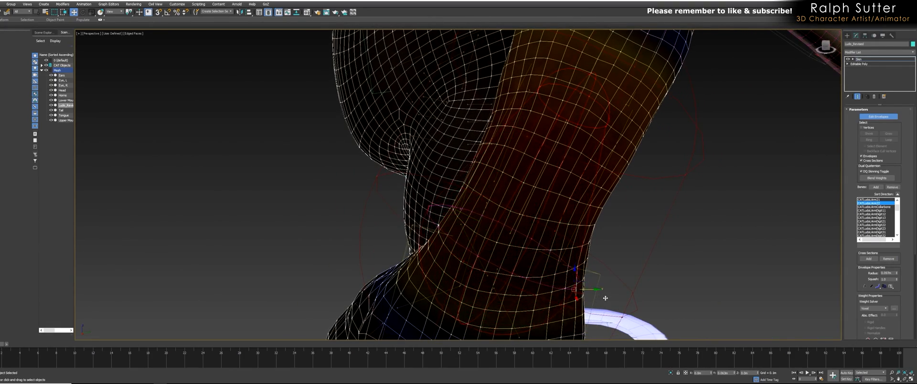
Switch the reference coordinate system to Local and reposition the left forearm envelope's wrist end along the arm.
middle_click_drag(610, 308, 495, 285, "alt")
left_click(423, 232)
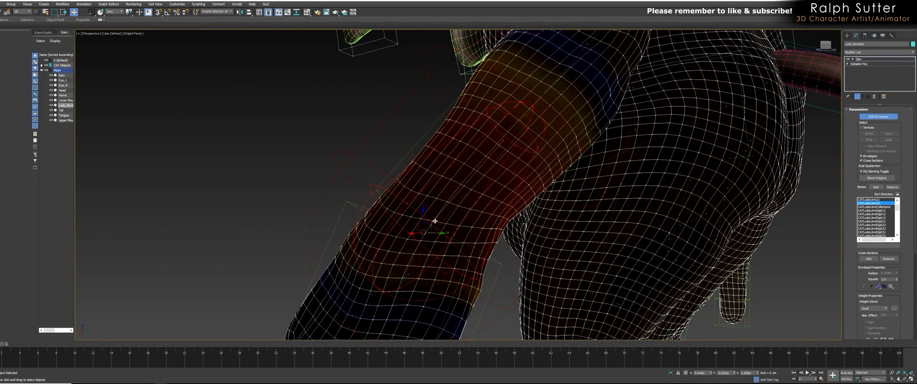
left_click(113, 11)
left_click(115, 35)
left_click_drag(410, 247, 433, 226)
middle_click_drag(439, 221, 446, 195, "alt")
left_click_drag(480, 205, 487, 192)
middle_click_drag(530, 297, 502, 268)
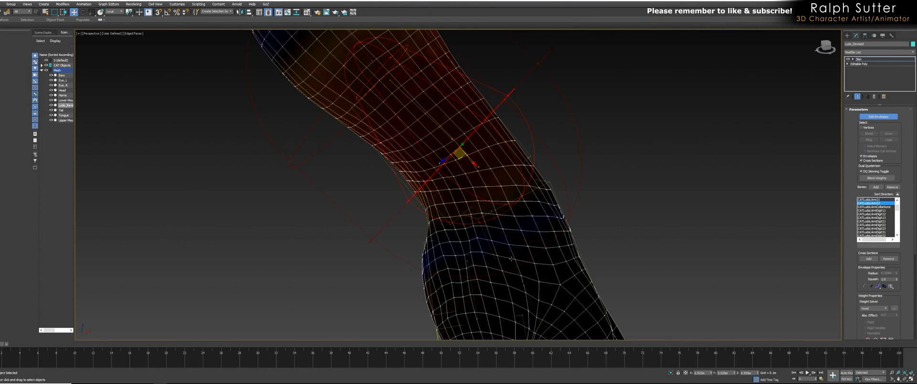
scroll(511, 258, "up", 3)
Select the left palm envelope, adjust its outer radius at the wrist, and move its wrist end down into the hand.
left_click(669, 145)
left_click(680, 91)
left_click(523, 175)
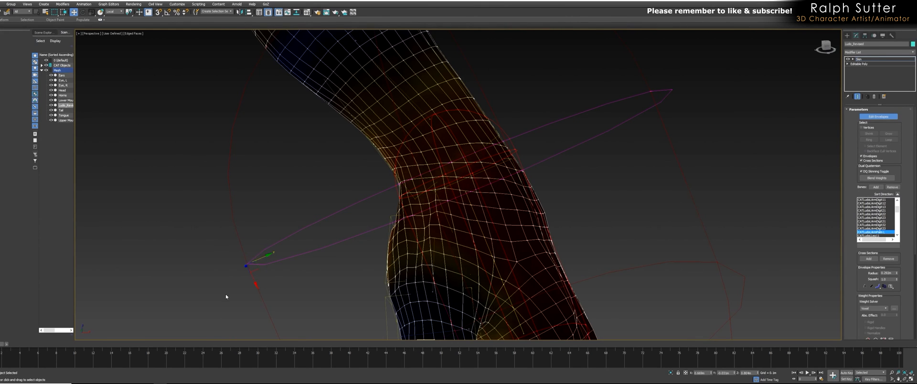
left_click_drag(329, 254, 338, 253)
left_click(466, 191)
left_click_drag(467, 194, 479, 230)
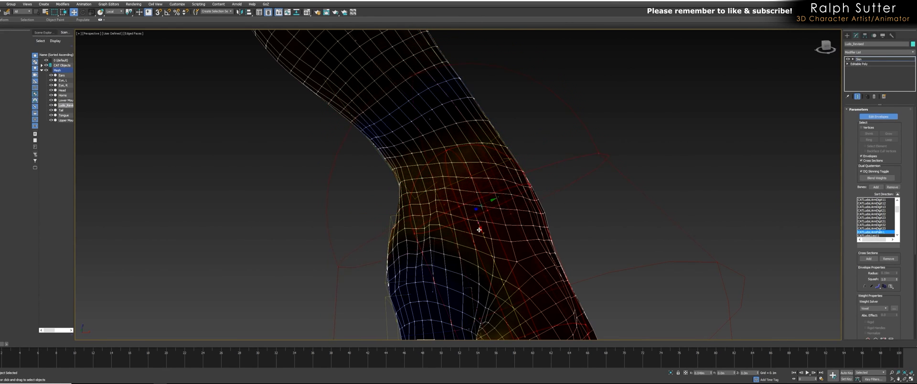
Go to frame 21 and shift the left palm envelope's wrist end slightly farther into the palm.
scroll(484, 236, "down", 8)
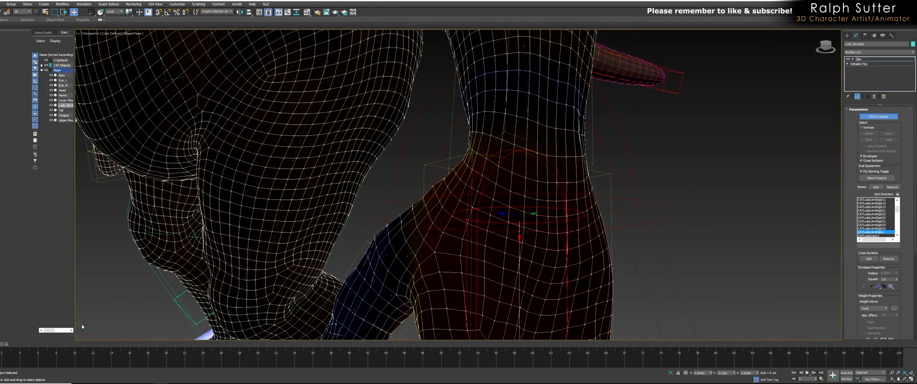
left_click_drag(8, 346, 176, 345)
middle_click_drag(403, 159, 373, 170, "alt")
scroll(373, 172, "up", 10)
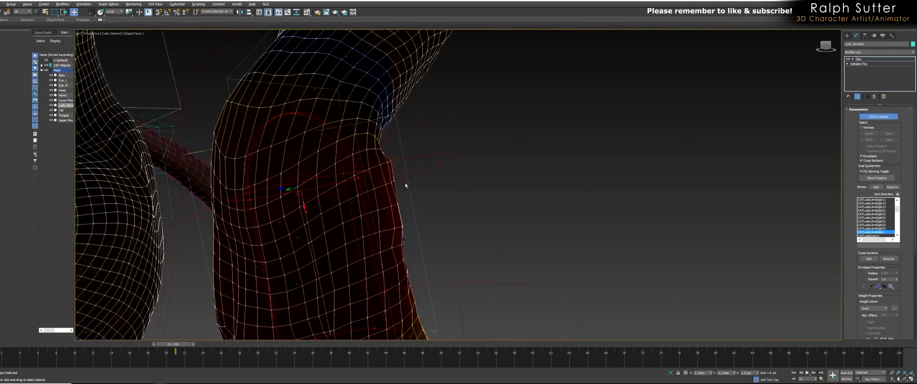
scroll(454, 186, "down", 4)
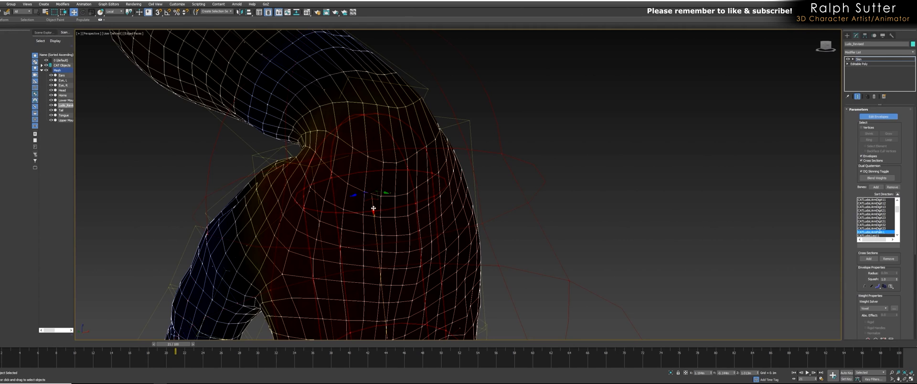
left_click_drag(375, 213, 378, 223)
Select the left palm envelope's outer cross section at the finger end and check its reach around the hand.
middle_click_drag(377, 220, 187, 265, "alt")
left_click(187, 257)
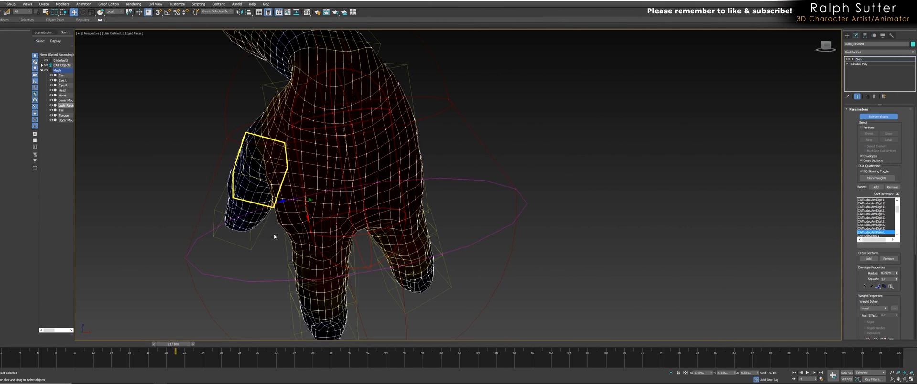
left_click(283, 200)
left_click_drag(236, 216, 236, 216)
middle_click_drag(236, 217, 472, 252, "alt")
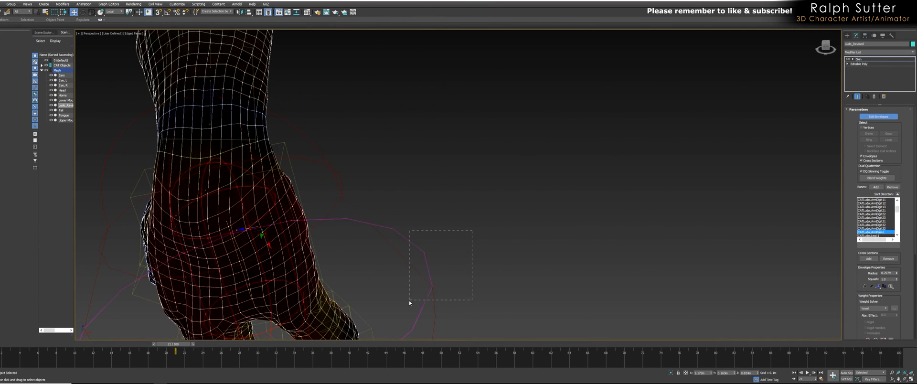
left_click_drag(409, 302, 410, 301)
middle_click_drag(409, 301, 484, 235, "alt")
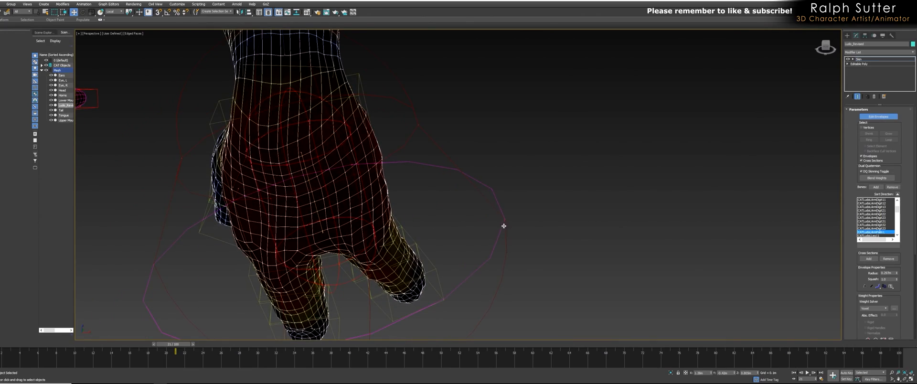
middle_click_drag(463, 224, 370, 298)
scroll(496, 202, "down", 4)
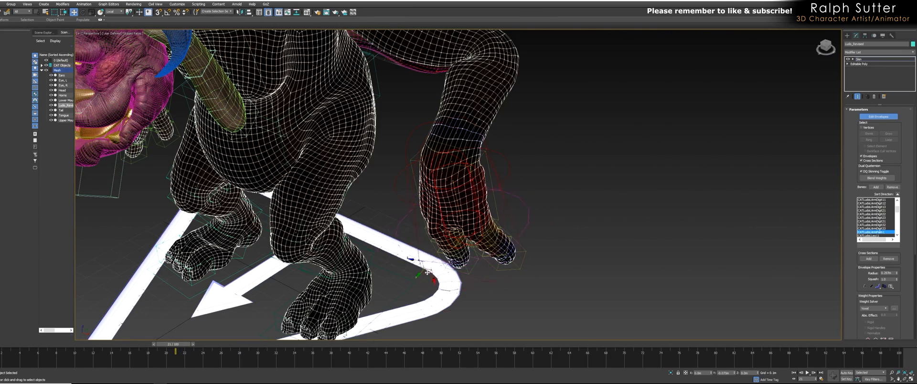
Reduce the left palm envelope's outer radius at the fingers and select the envelope's finger-end point.
left_click(435, 258)
scroll(436, 258, "up", 3)
scroll(461, 229, "up", 3)
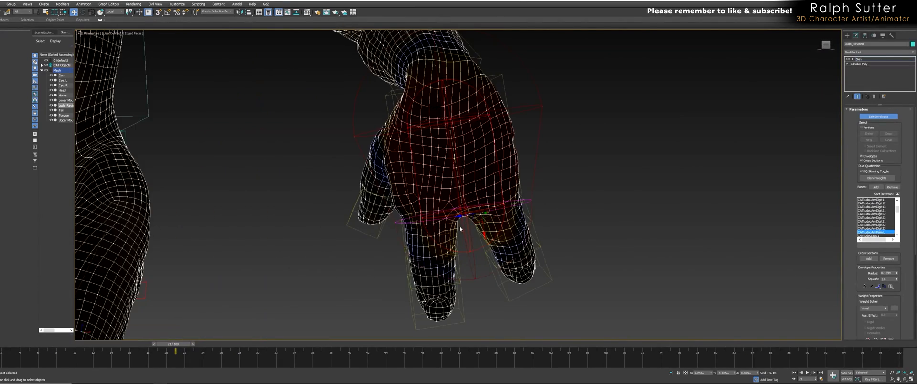
left_click(462, 219)
middle_click_drag(465, 204, 482, 215, "alt")
scroll(461, 200, "down", 10)
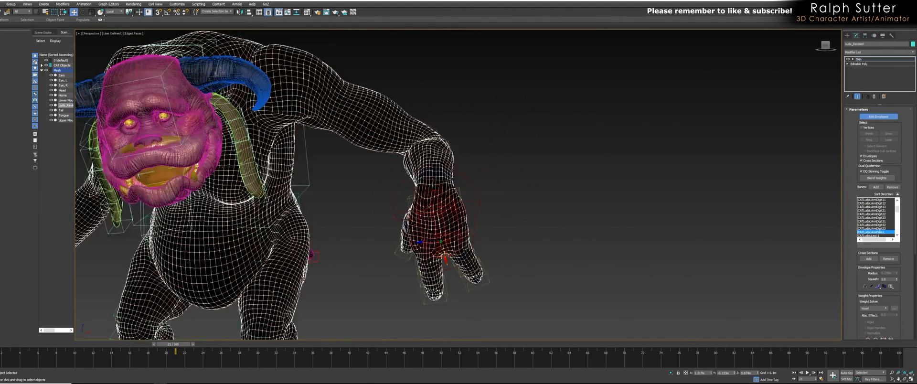
Exit envelope editing, hide the edged faces, and check the body's deformation at frame 32.
left_click(871, 118)
key("z")
key("F4")
middle_click_drag(638, 204, 587, 195, "alt")
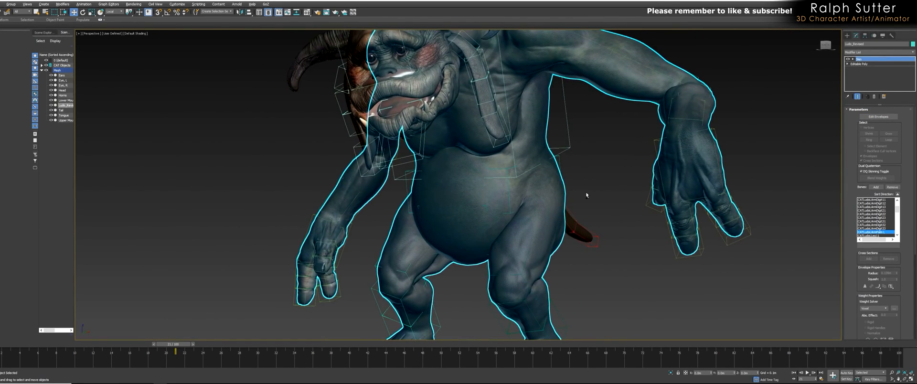
scroll(587, 195, "down", 5)
scroll(582, 215, "up", 2)
middle_click_drag(541, 256, 483, 220, "alt")
left_click_drag(180, 345, 271, 346)
key("w")
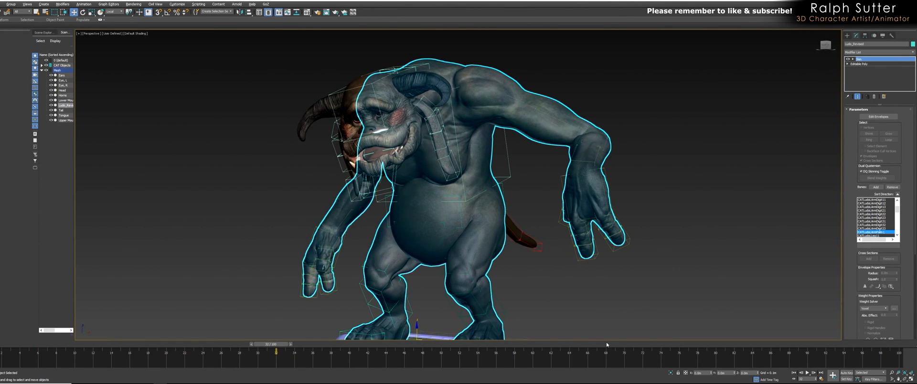
middle_click_drag(623, 281, 620, 256, "alt")
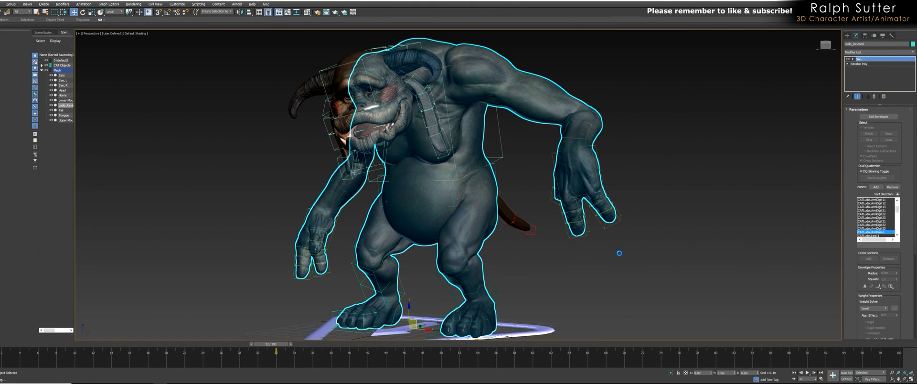
Reopen envelope editing, enable Mirror Mode, and paste the blue side's bone settings onto the green bones.
left_click(891, 115)
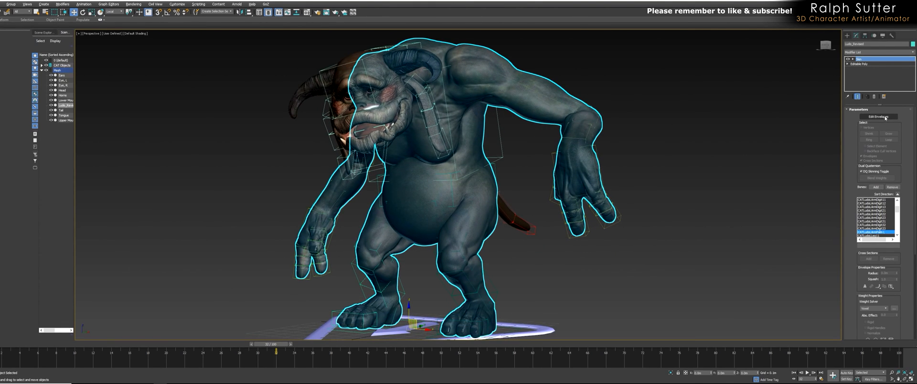
scroll(879, 278, "down", 5)
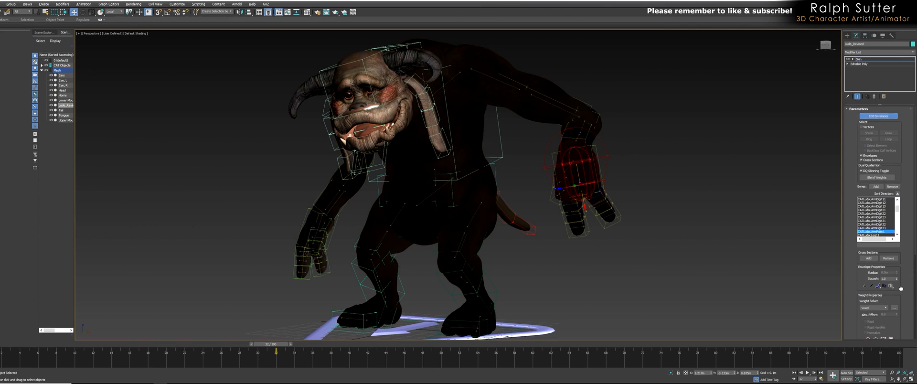
left_click(879, 252)
scroll(726, 254, "up", 2)
scroll(730, 254, "up", 2)
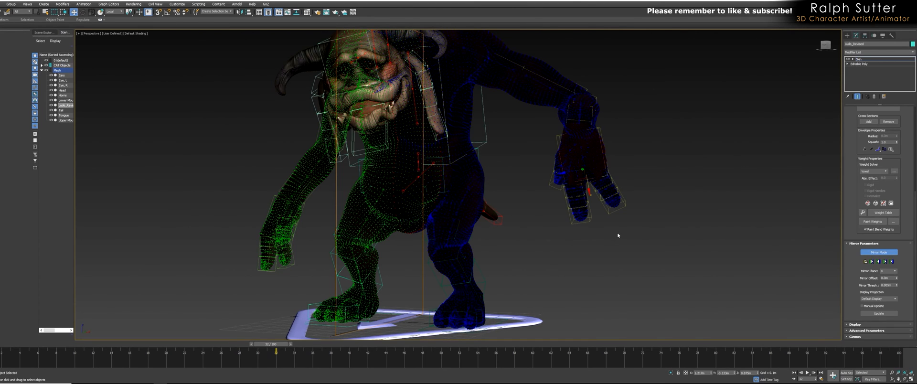
left_click(879, 262)
Inspect both sides of the body in Mirror Mode, then turn it off and leave envelope editing.
middle_click_drag(696, 262, 621, 254, "alt")
middle_click_drag(584, 185, 467, 176, "alt")
left_click(492, 207)
middle_click_drag(492, 206, 527, 205, "alt")
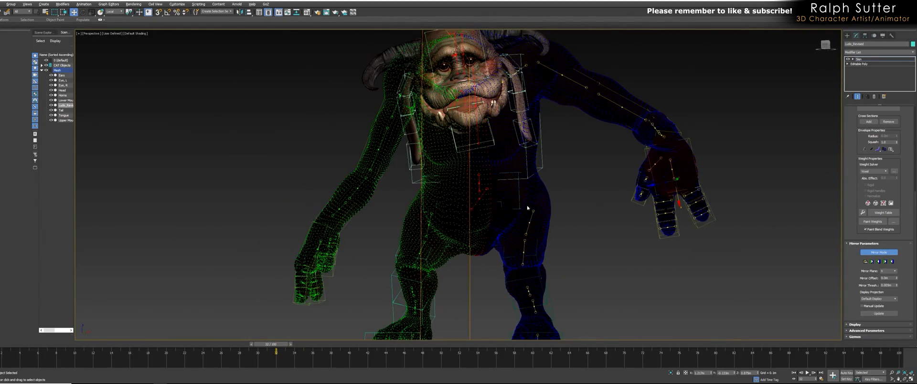
middle_click_drag(504, 249, 769, 251, "alt")
left_click(879, 252)
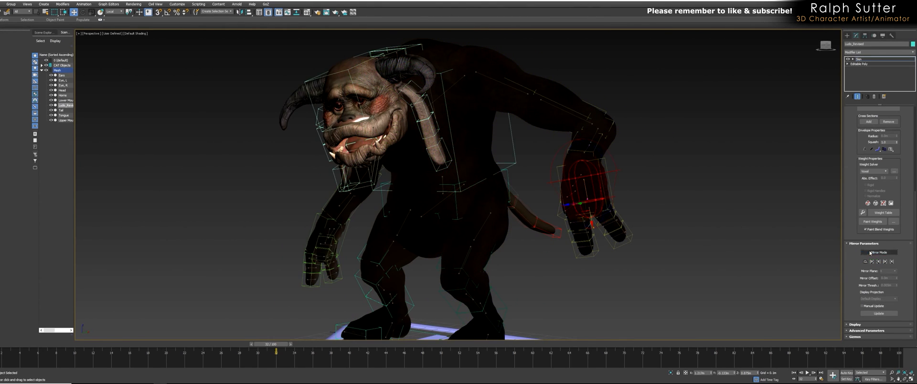
left_click(865, 62)
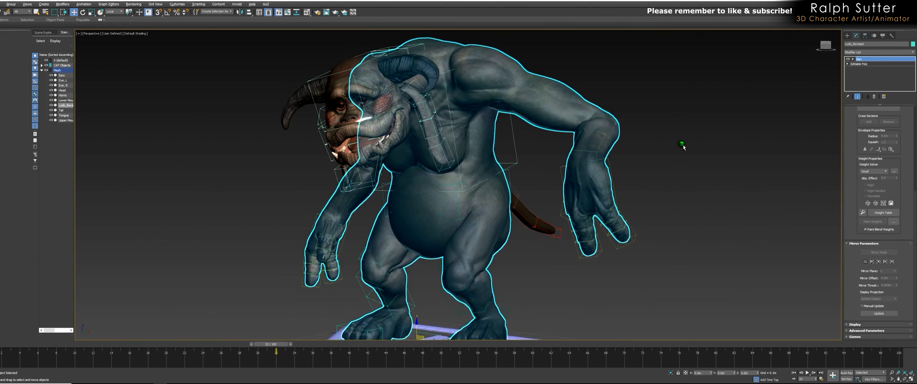
Scrub the timeline back to frame 0 while checking the shaded body's deformation.
middle_click_drag(685, 147, 669, 131)
key("F4")
key("F4")
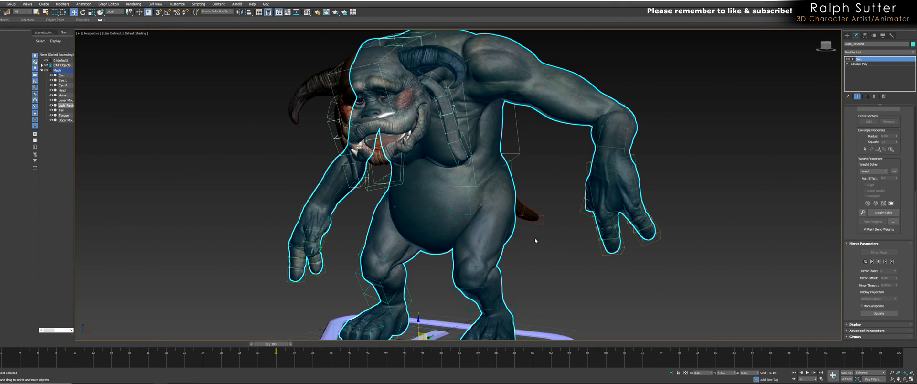
left_click_drag(279, 344, 218, 344)
scroll(312, 231, "up", 3)
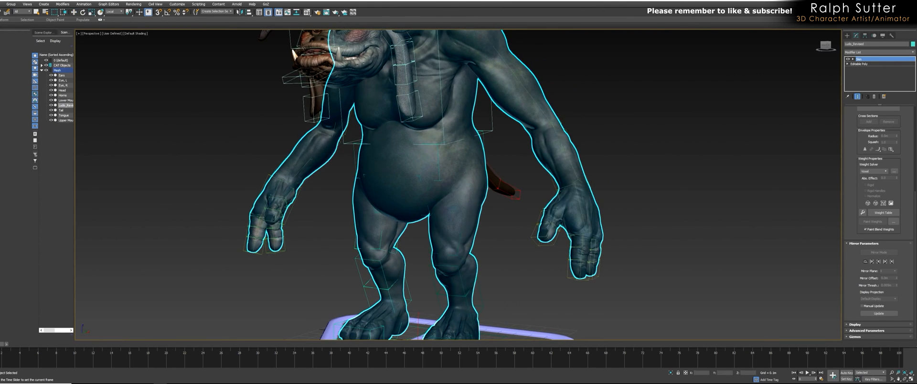
key("Home")
Select the head mesh together with the CAT head and jaw bones and isolate them.
middle_click_drag(337, 269, 348, 243)
left_click(334, 191)
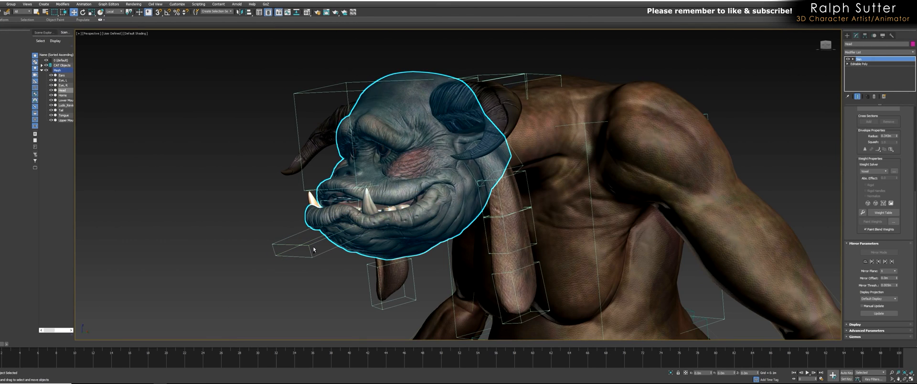
left_click(306, 239, "ctrl")
left_click_drag(307, 201, 363, 202)
right_click(388, 199)
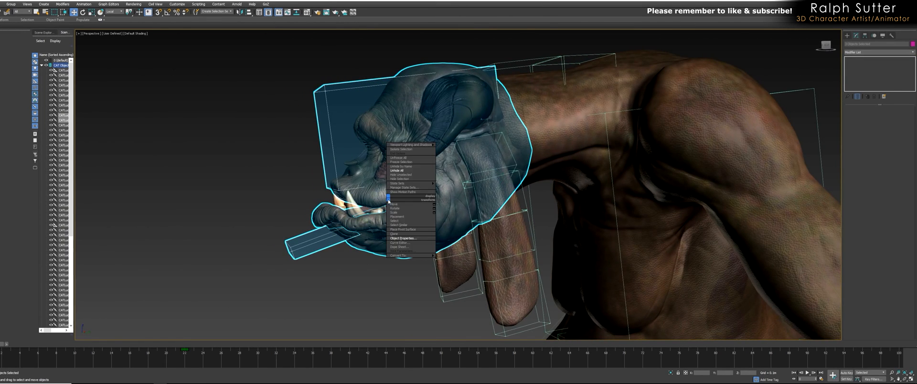
left_click(406, 149)
Select only the head mesh and test its jaw deformation at frame 22, returning to frame 0.
left_click(494, 238)
mouse_move(494, 237)
middle_mouse_down("alt")
mouse_move(545, 255)
mouse_move(284, 290)
middle_mouse_up("alt")
mouse_move(15, 347)
middle_mouse_down("alt")
mouse_move(96, 334)
mouse_move(239, 287)
mouse_move(358, 220)
mouse_move(407, 232)
mouse_move(397, 249)
middle_mouse_up("alt")
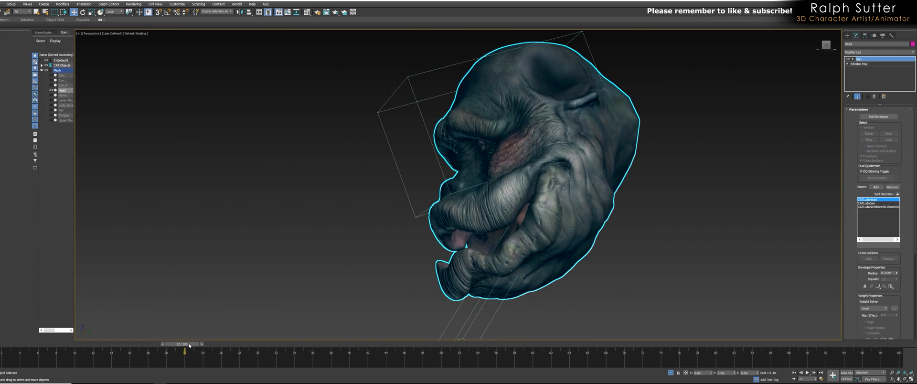
left_click_drag(189, 345, 7, 344)
middle_click_drag(352, 245, 411, 293)
scroll(524, 219, "up", 4)
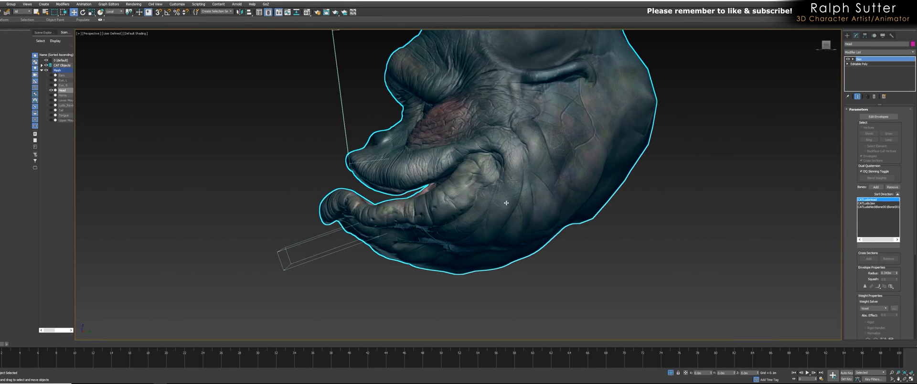
Edit the head mesh's envelopes: shrink the head bone envelope's front outer radius and adjust its front end point.
left_click(877, 116)
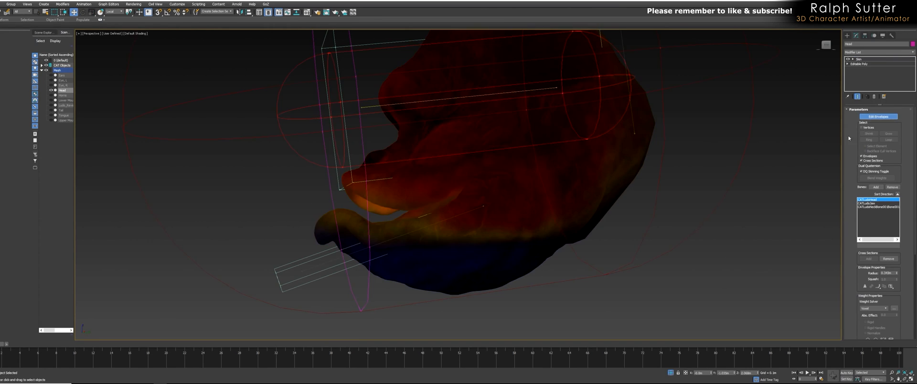
middle_click_drag(634, 225, 618, 255, "alt")
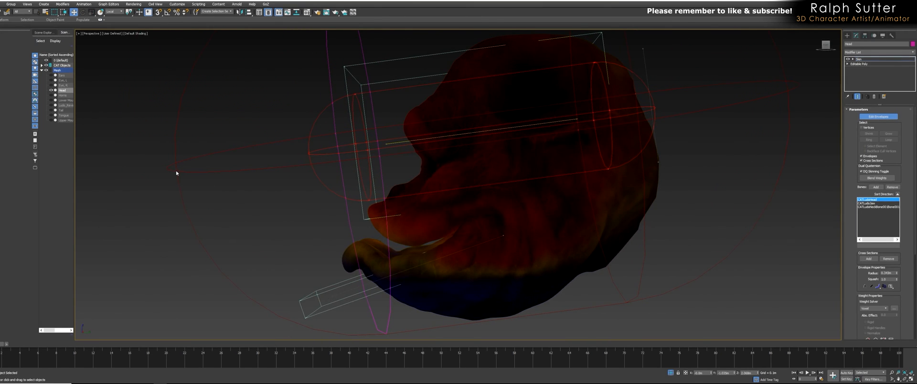
middle_click_drag(235, 232, 438, 297, "alt")
left_click(426, 290)
left_click_drag(416, 314, 447, 268)
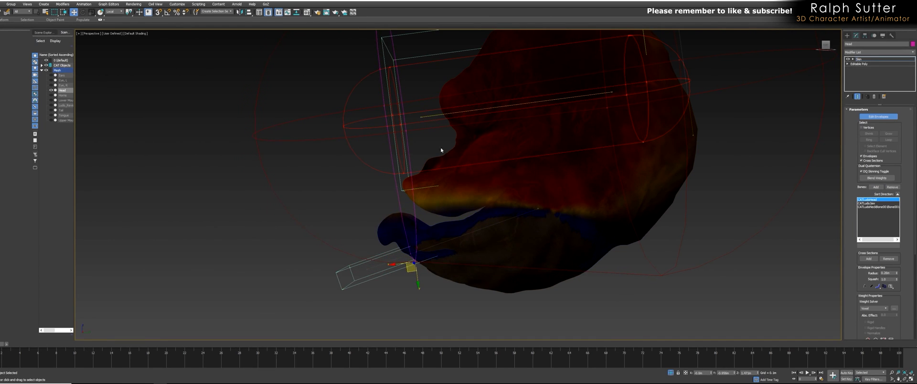
left_click(420, 118)
left_click_drag(392, 131, 409, 136)
middle_click_drag(410, 136, 502, 250, "alt")
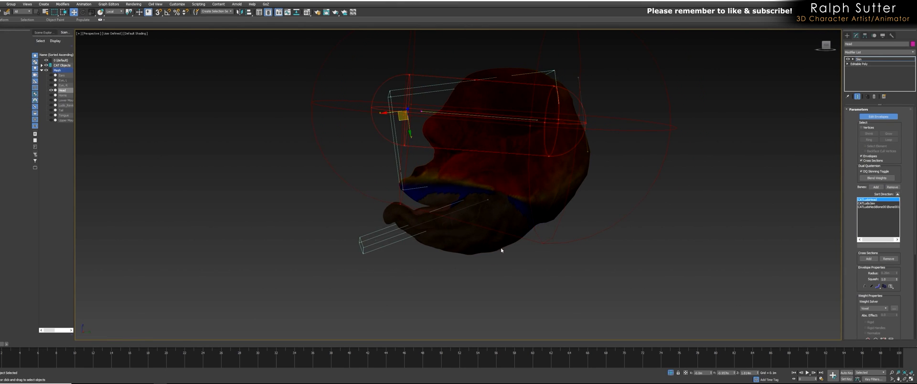
Select the neck bone's envelope on the head mesh and reduce its outer radius at both ends.
left_click(586, 146)
middle_click_drag(592, 217, 536, 246, "alt")
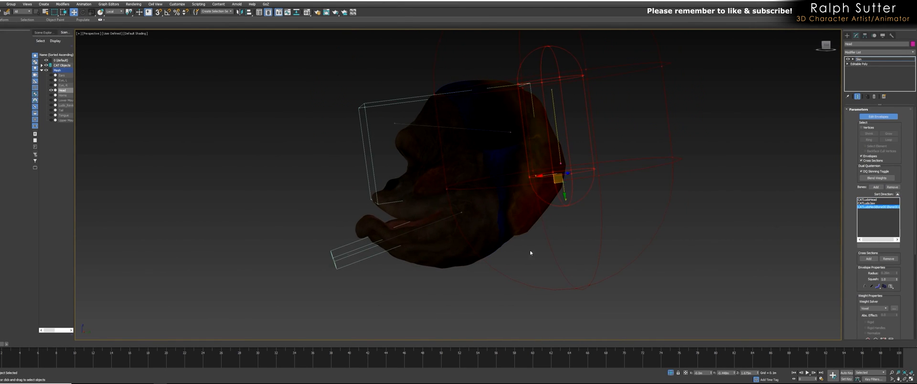
left_click(449, 192)
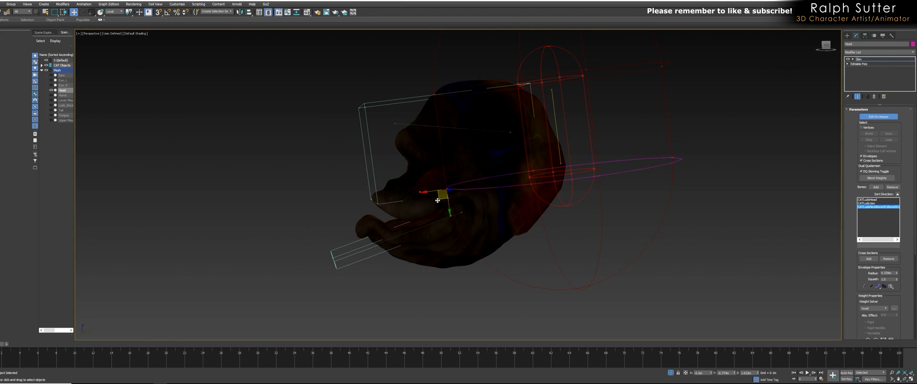
left_click_drag(441, 200, 451, 204)
middle_click_drag(479, 147, 503, 172, "alt")
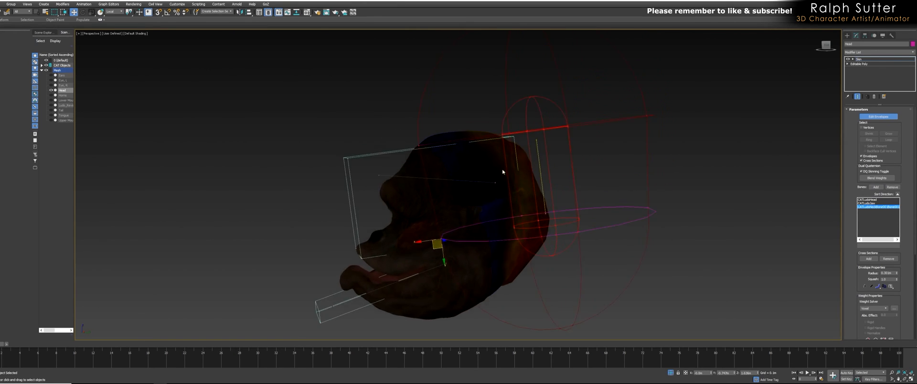
left_click(418, 146)
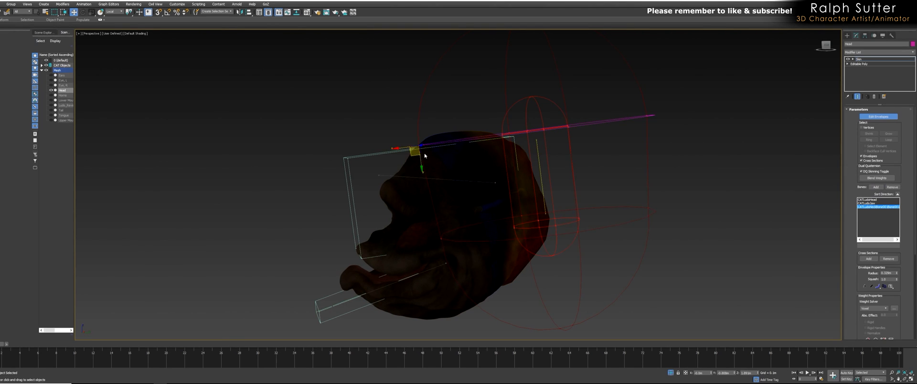
left_click_drag(415, 156, 459, 150)
Select the jaw bone's envelope on the head mesh.
mouse_move(454, 219)
middle_mouse_down("alt")
mouse_move(464, 216)
mouse_move(444, 266)
mouse_move(420, 283)
mouse_move(389, 269)
mouse_move(480, 243)
middle_mouse_up("alt")
scroll(443, 267, "up", 3)
left_click(389, 269)
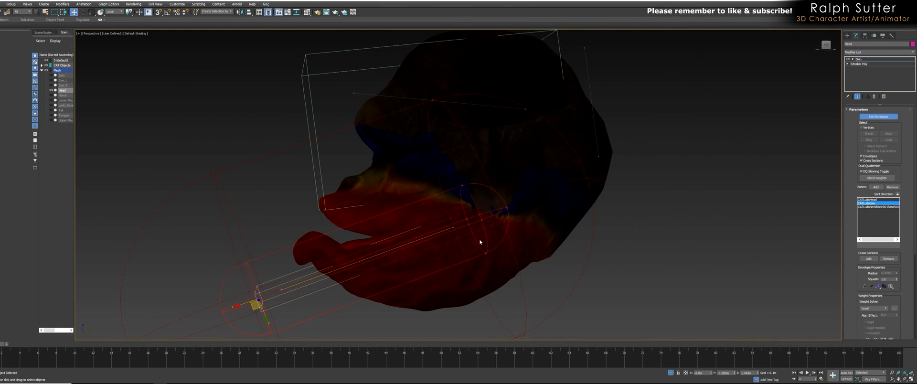
Enable vertex selection in the Skin modifier and lasso the vertices at the tip of the upper lip.
left_click(483, 251)
left_click(456, 228)
mouse_move(466, 228)
left_mouse_down()
mouse_move(463, 268)
mouse_move(471, 265)
left_mouse_up()
middle_click_drag(510, 268, 503, 231)
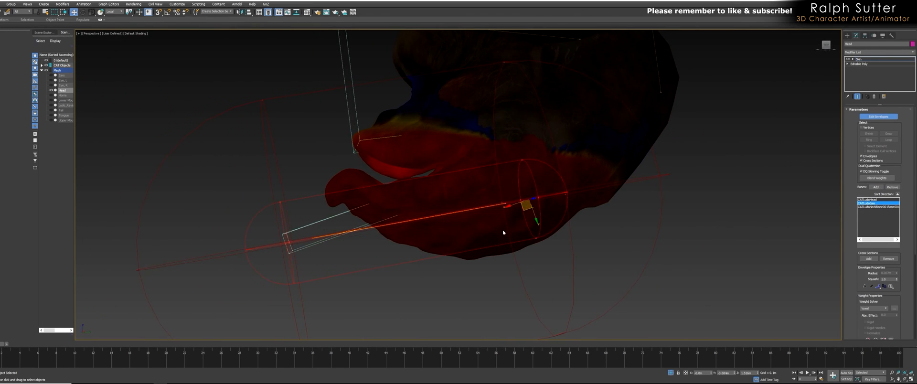
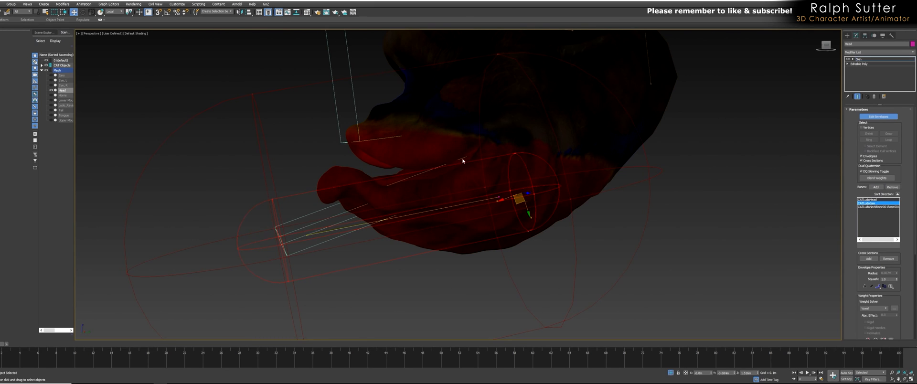
middle_click_drag(450, 166, 458, 172)
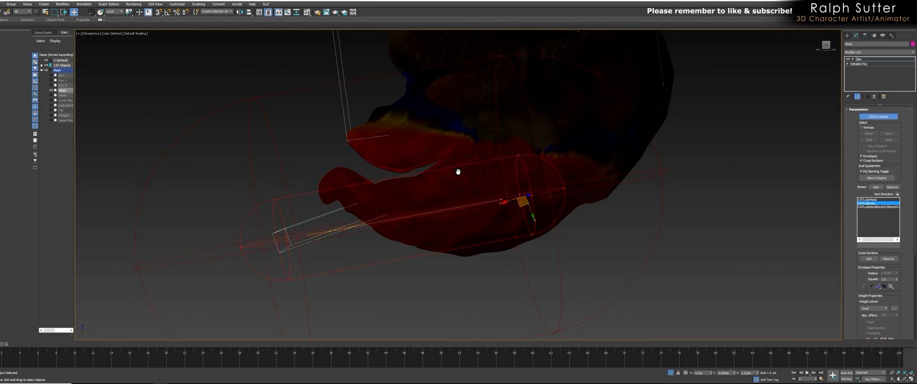
left_click(862, 128)
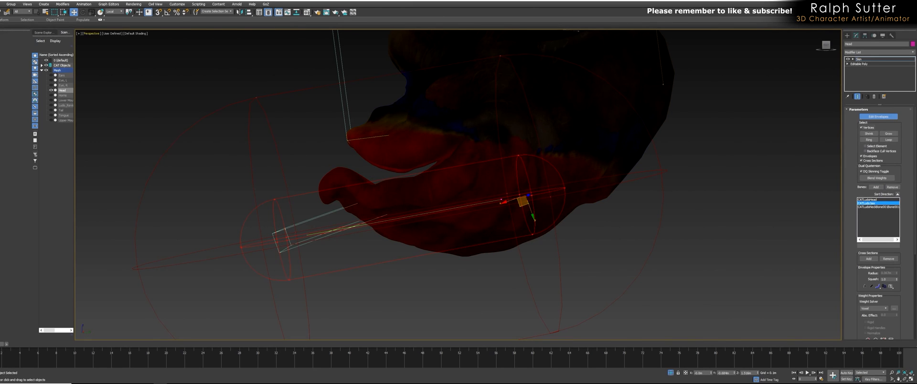
left_click_drag(54, 12, 57, 47)
left_click_drag(346, 151, 356, 141)
mouse_move(356, 141)
middle_mouse_down("alt")
mouse_move(377, 152)
mouse_move(363, 151)
mouse_move(443, 160)
middle_mouse_up("alt")
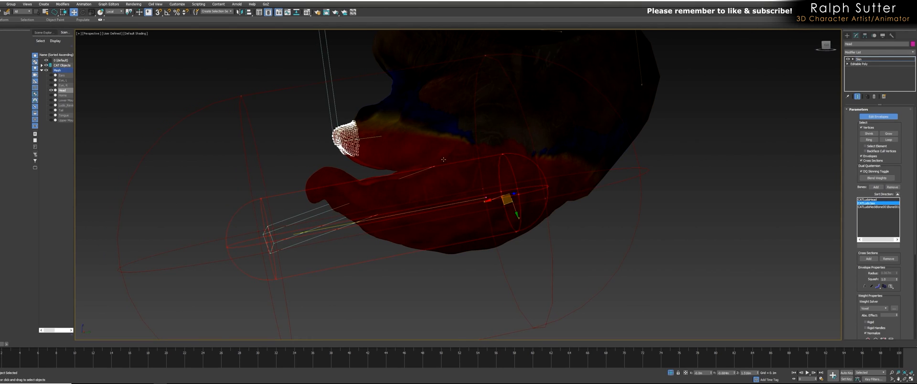
Grow the vertex selection from the upper lip tip across the whole upper lip, nose and front cheek area.
left_click(891, 134)
left_click(892, 135)
left_click(892, 135)
left_click(892, 135)
left_click(892, 134)
left_click(892, 134)
left_click(893, 134)
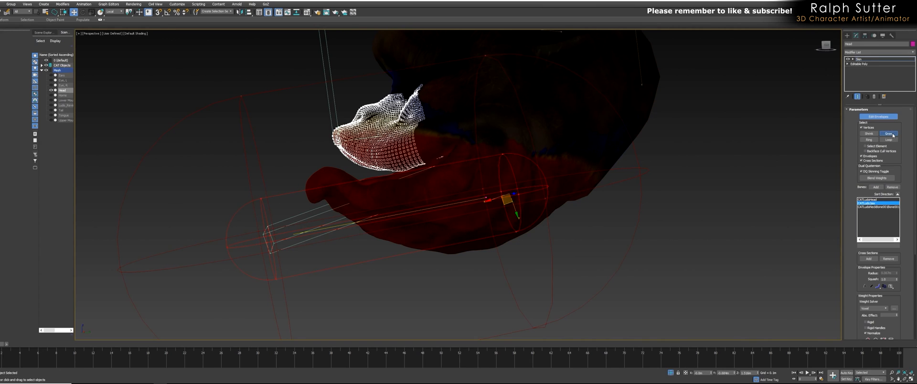
left_click(892, 134)
left_click(893, 135)
left_click(893, 135)
left_click(893, 134)
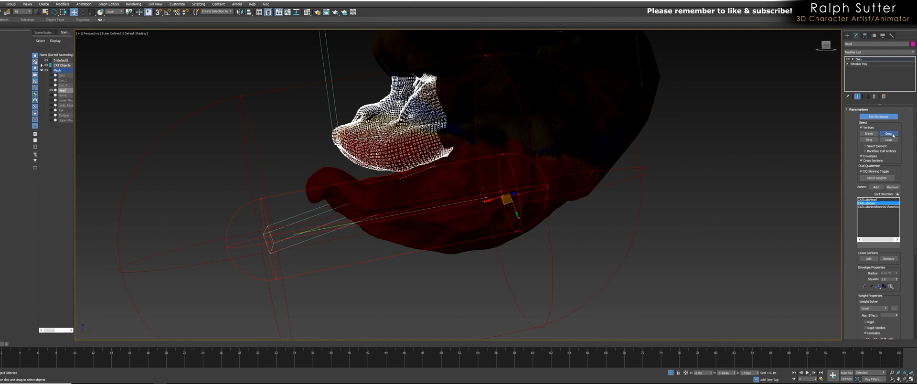
left_click(892, 134)
left_click(892, 134)
left_click(893, 135)
left_click(893, 135)
middle_click_drag(612, 140, 497, 149, "alt")
scroll(496, 148, "up", 6)
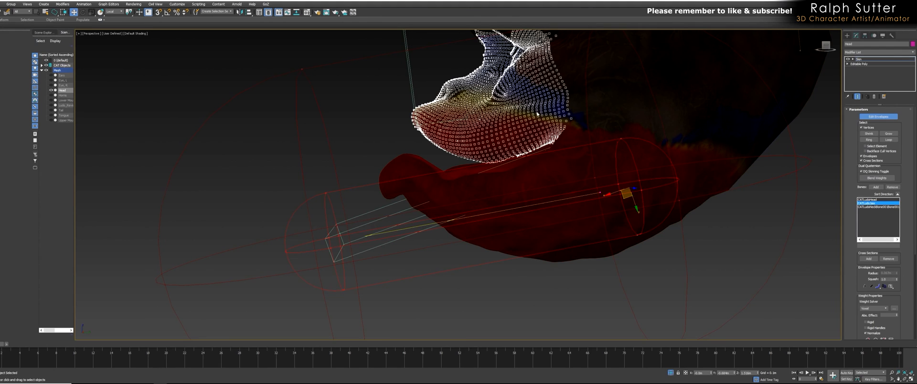
Select the head bone and set the selected upper lip vertices' absolute effect to 1.0.
middle_click_drag(330, 282, 337, 290, "alt")
scroll(459, 239, "down", 3)
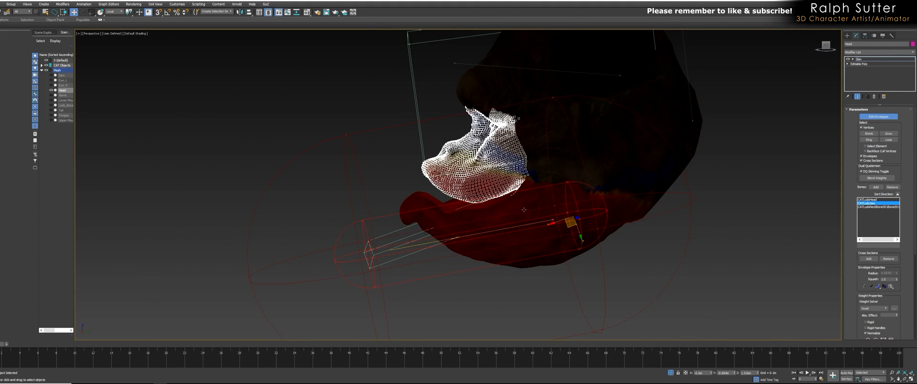
middle_click_drag(519, 213, 512, 229)
left_click(449, 79)
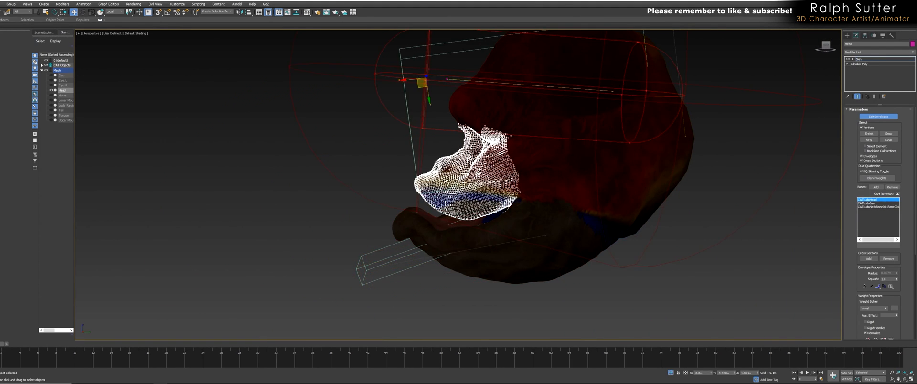
middle_click_drag(550, 277, 551, 252)
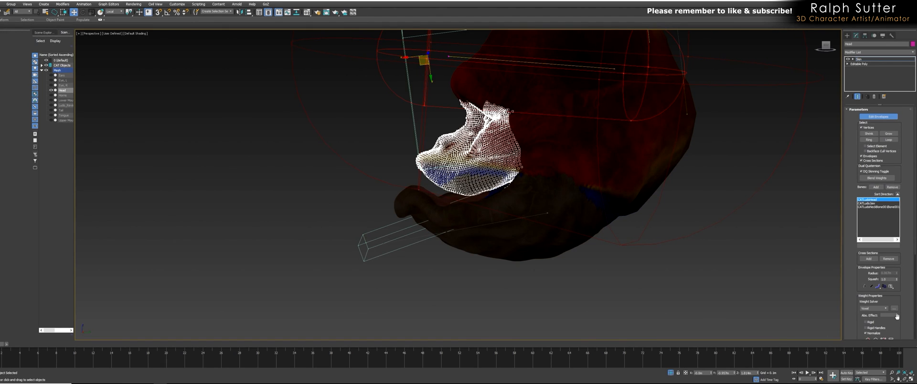
left_click_drag(905, 323, 896, 253)
middle_click_drag(616, 196, 628, 190, "alt")
middle_click_drag(502, 137, 448, 186, "alt")
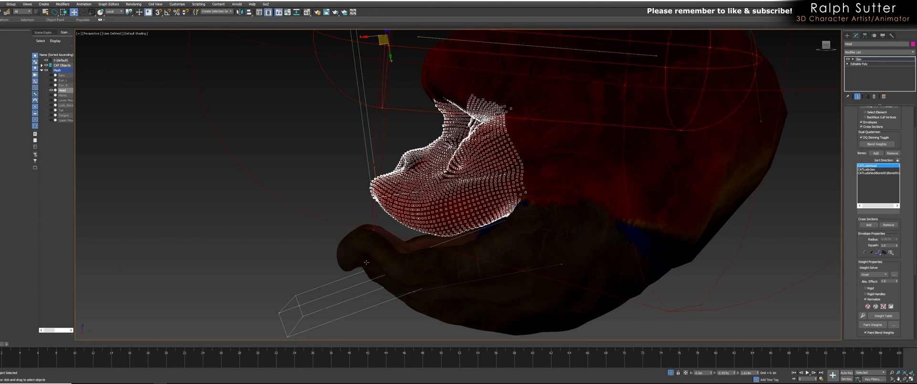
Select the jaw bone and lasso the vertices at the tip of the lower lip.
middle_click_drag(366, 262, 365, 239)
left_click(452, 243)
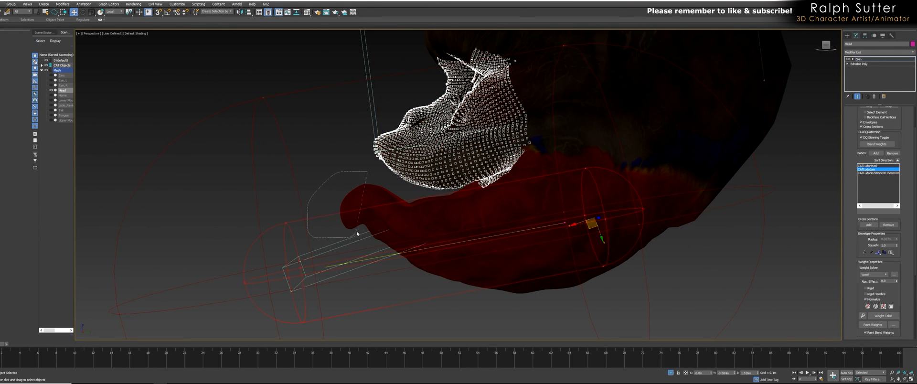
left_click_drag(338, 230, 372, 184)
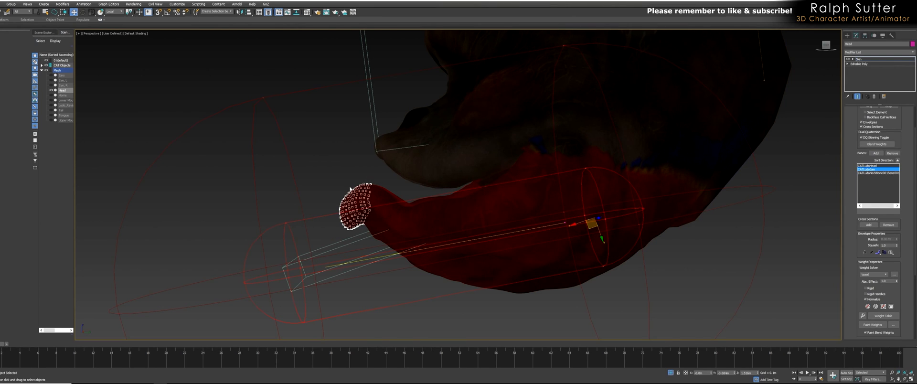
scroll(894, 136, "up", 3)
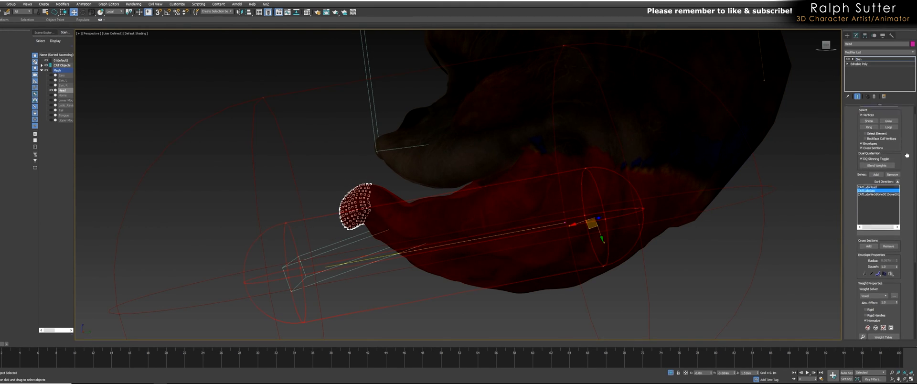
Grow the selection from the lower lip tip back over the front of the jaw, undoing the excess growth.
left_click(894, 135)
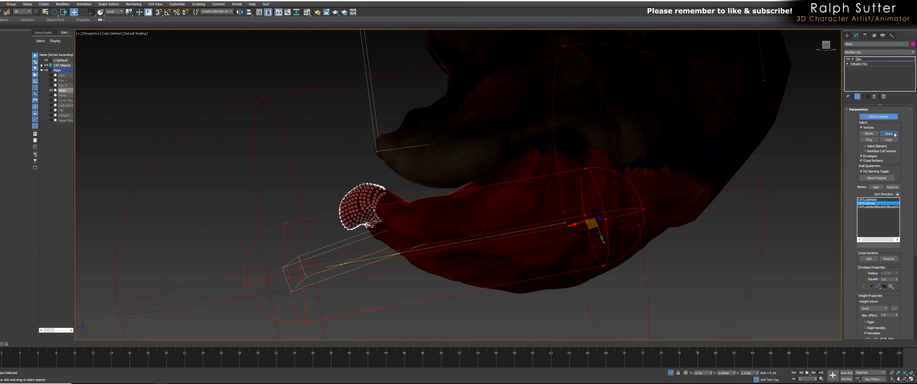
left_click(894, 135)
left_click(895, 135)
left_click(895, 135)
left_click(894, 135)
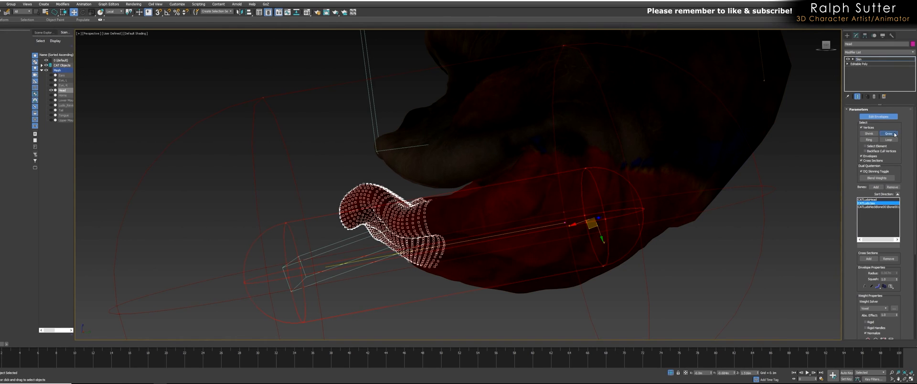
left_click(895, 135)
left_click(894, 135)
left_click(895, 135)
left_click(894, 135)
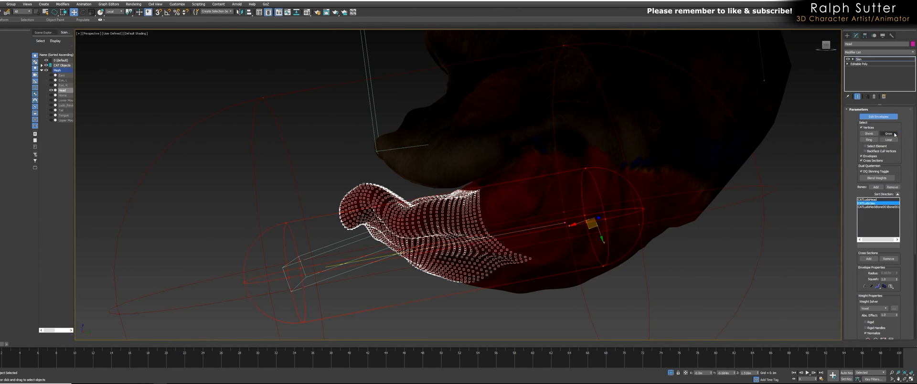
left_click(894, 135)
left_click(895, 135)
left_click(894, 135)
left_click(895, 136)
left_click(895, 135)
middle_click_drag(721, 137, 656, 135, "alt")
key("ctrl+z")
key("ctrl+z")
key("ctrl+z")
key("ctrl+z")
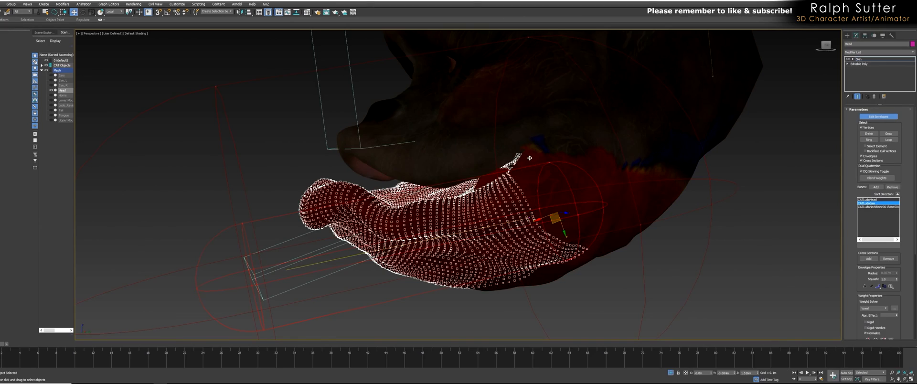
Lasso further vertices along the jaw's side and underside to extend the lower jaw selection.
middle_click_drag(527, 157, 490, 209, "alt")
left_click_drag(458, 242, 510, 167)
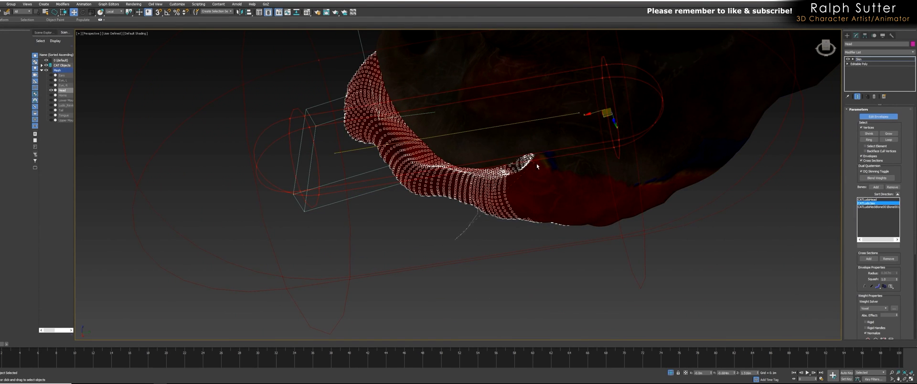
left_click_drag(541, 287, 539, 277)
mouse_move(540, 277)
middle_mouse_down("alt")
mouse_move(538, 250)
mouse_move(541, 296)
mouse_move(434, 231)
middle_mouse_up("alt")
left_click_drag(554, 227, 553, 225)
mouse_move(553, 224)
middle_mouse_down("alt")
mouse_move(454, 178)
mouse_move(451, 165)
middle_mouse_up("alt")
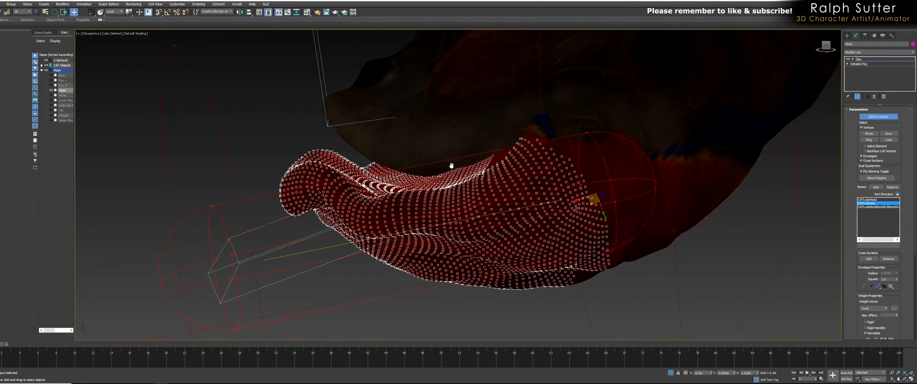
left_click_drag(603, 302, 593, 275)
Set the selected lower jaw vertices' absolute effect to 1.0 for the jaw bone.
left_click_drag(897, 317, 897, 266)
middle_click_drag(568, 226, 469, 106, "alt")
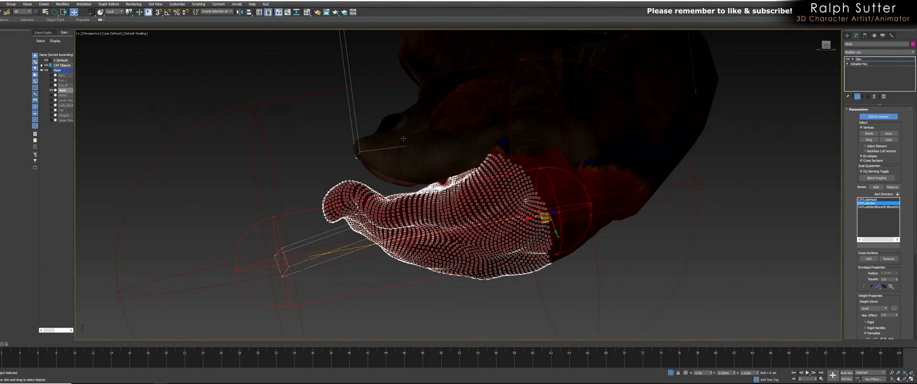
scroll(403, 138, "down", 3)
scroll(419, 175, "up", 1)
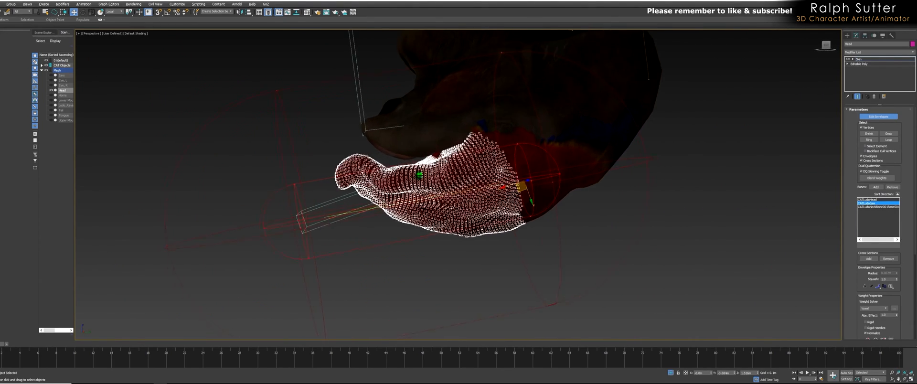
scroll(420, 174, "up", 2)
Clear the vertex selection, show edged faces and scrub to frame 27 to examine the open mouth's deformation.
left_click(415, 302)
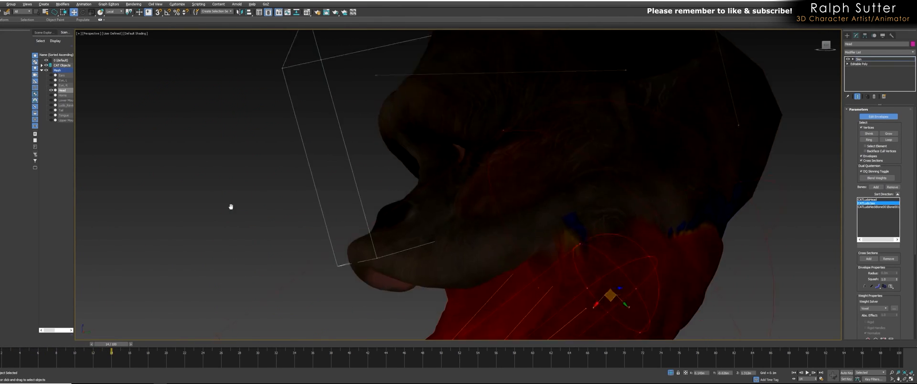
scroll(276, 211, "down", 4)
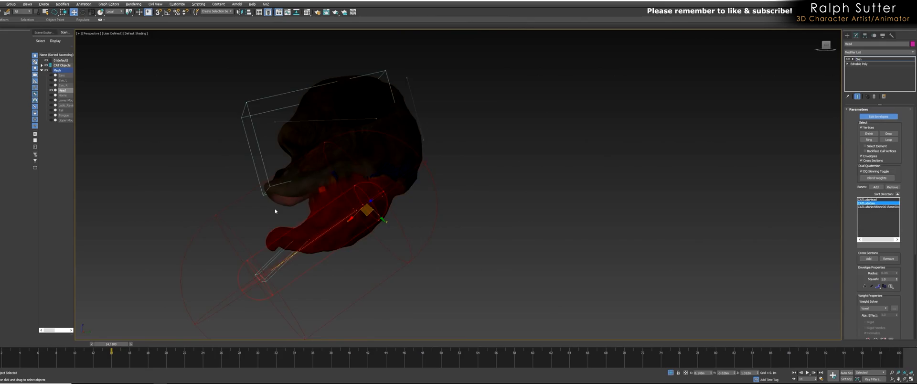
key("F4")
scroll(363, 201, "up", 4)
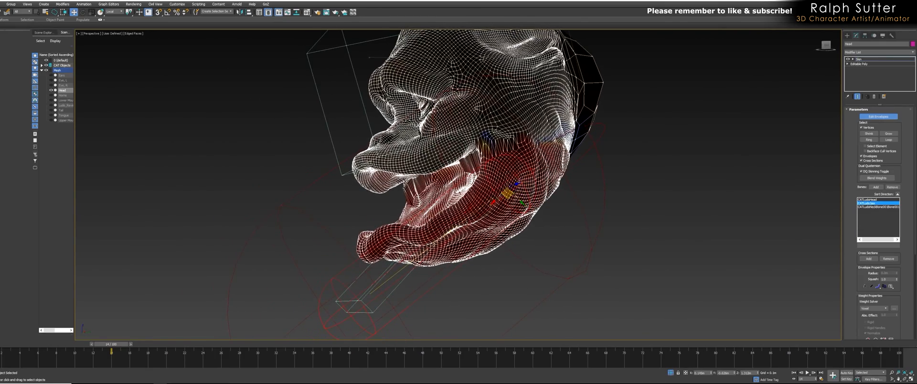
left_click_drag(105, 345, 229, 344)
key("w")
middle_click_drag(459, 191, 459, 138, "alt")
middle_click_drag(396, 159, 373, 177, "alt")
scroll(393, 182, "down", 5)
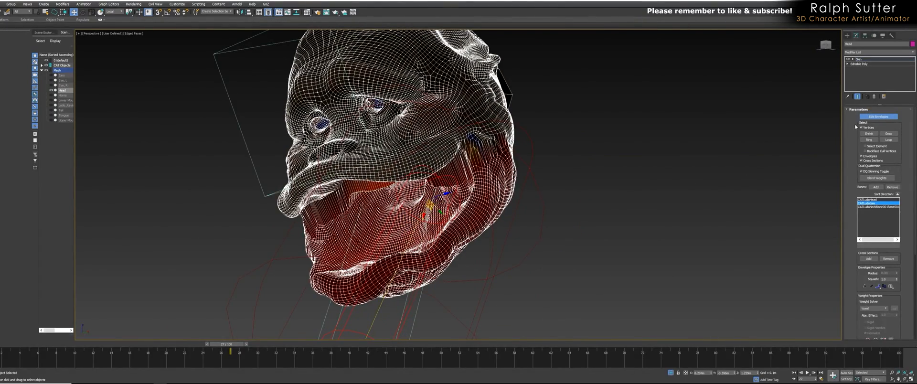
middle_click_drag(639, 146, 544, 147, "alt")
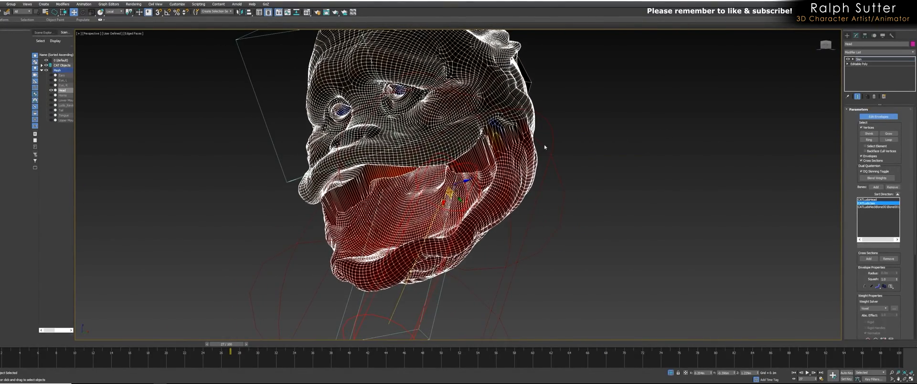
Turn off vertex selection and make the head bone active for weight painting inside the open mouth.
left_click(862, 127)
left_click_drag(888, 320, 891, 192)
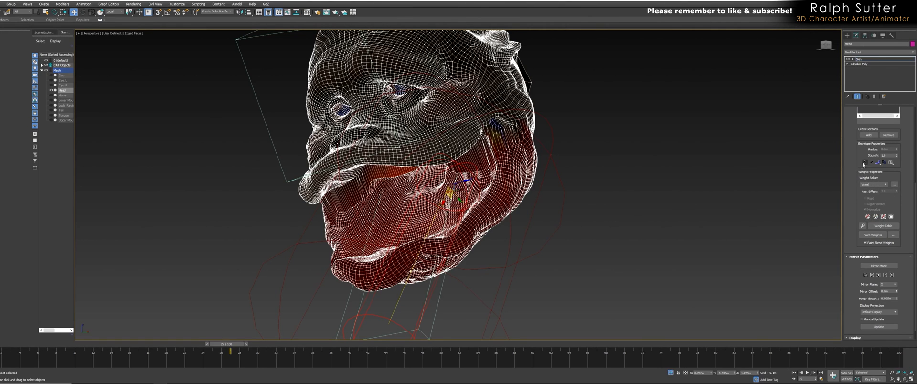
left_click(873, 234)
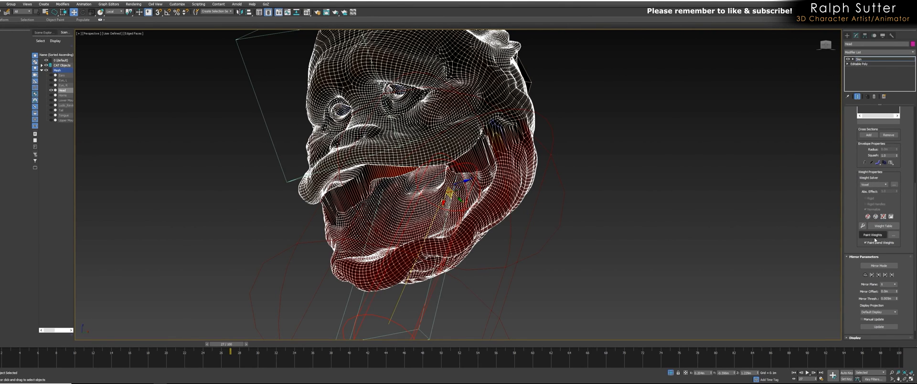
mouse_move(683, 247)
middle_mouse_down("alt")
mouse_move(625, 217)
mouse_move(629, 211)
mouse_move(639, 234)
mouse_move(607, 230)
middle_mouse_up("alt")
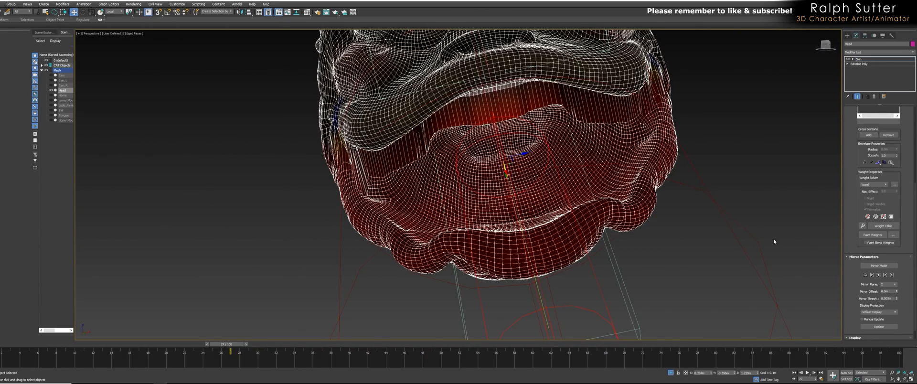
middle_click_drag(775, 242, 701, 252, "alt")
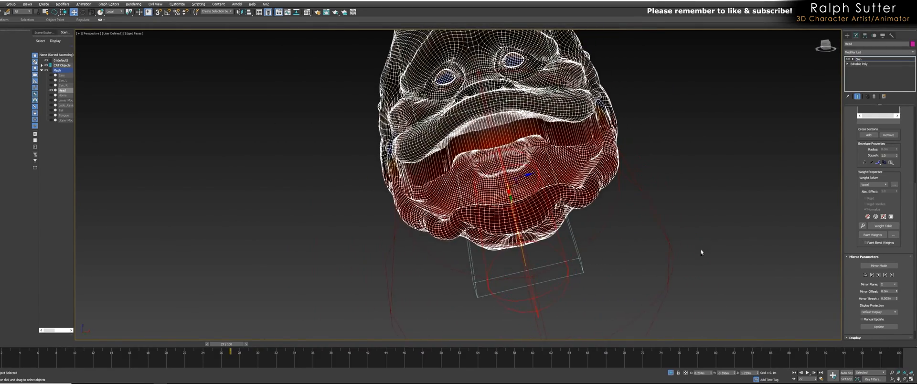
middle_click_drag(547, 144, 511, 148, "alt")
middle_click_drag(396, 74, 509, 152, "alt")
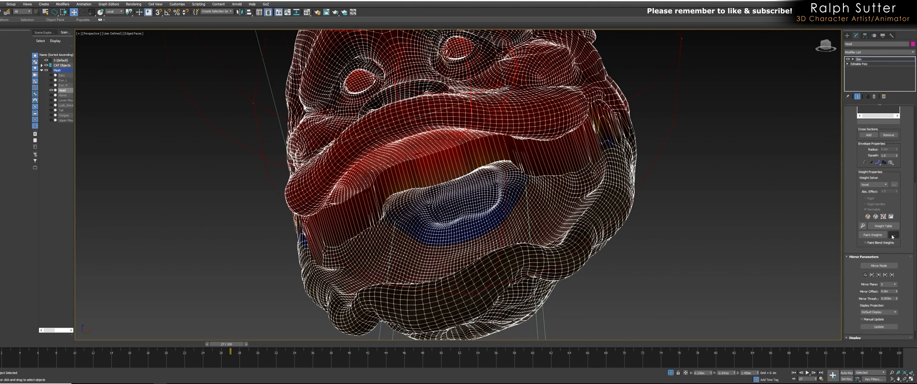
Paint head bone weight over the roof and back of the open mouth with the Paint Weights brush and open the brush options.
left_click(873, 234)
mouse_move(440, 170)
left_mouse_down()
mouse_move(430, 195)
mouse_move(477, 177)
left_mouse_up()
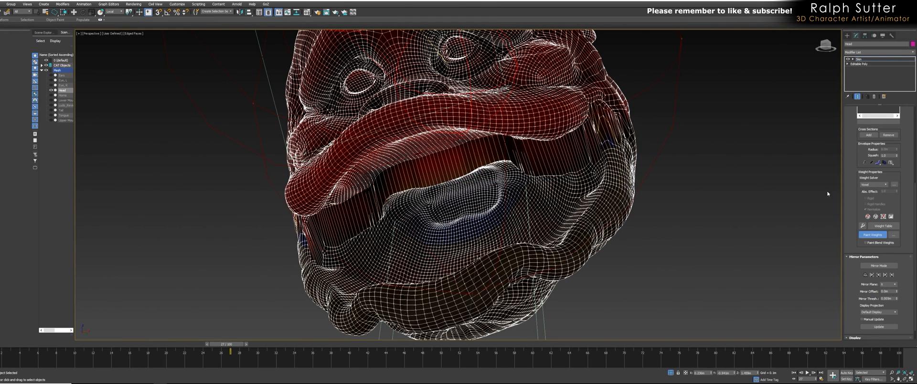
left_click(895, 235)
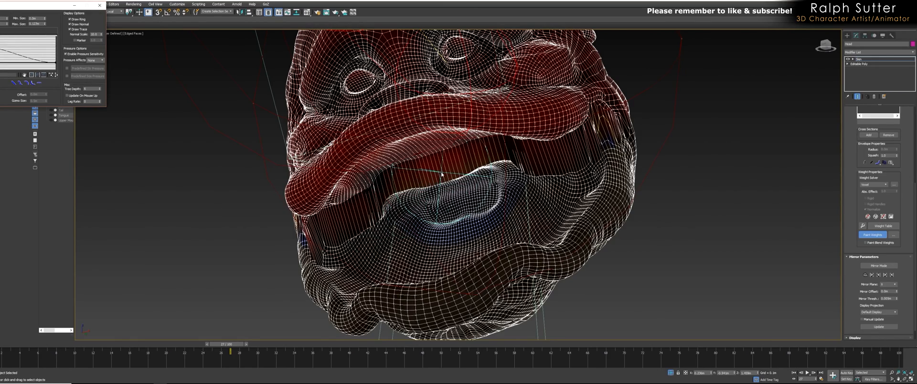
middle_click_drag(441, 182, 450, 177, "alt")
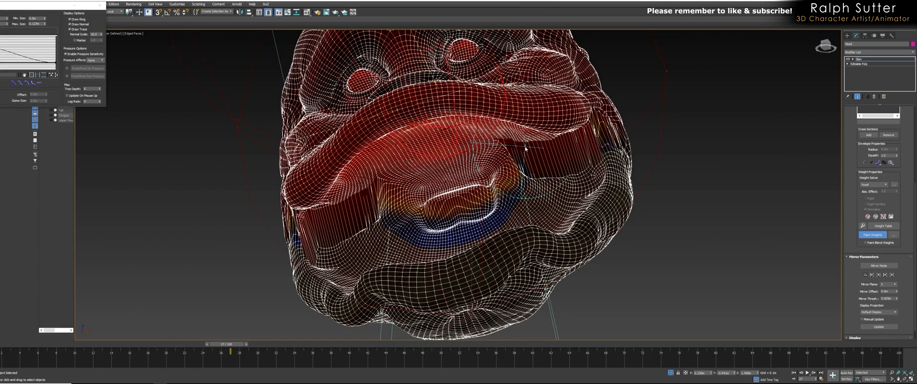
scroll(524, 148, "up", 5)
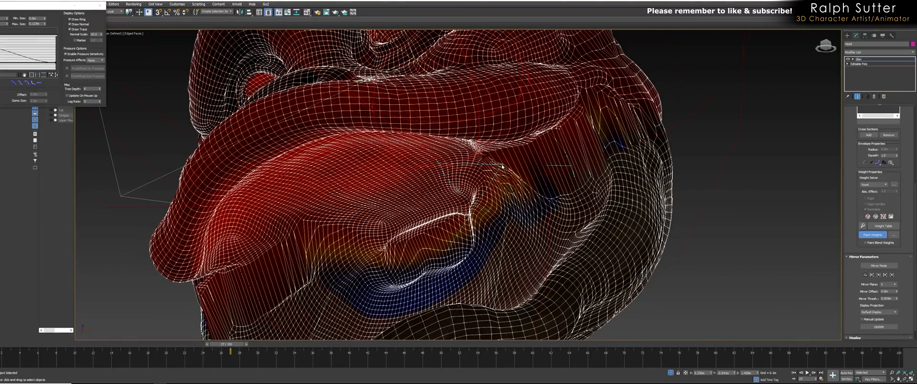
Extend the painted head bone weight across the inner mouth toward the mouth corner.
left_click(507, 165)
mouse_move(513, 164)
left_mouse_down()
mouse_move(569, 177)
mouse_move(575, 153)
mouse_move(564, 168)
mouse_move(531, 162)
left_mouse_up()
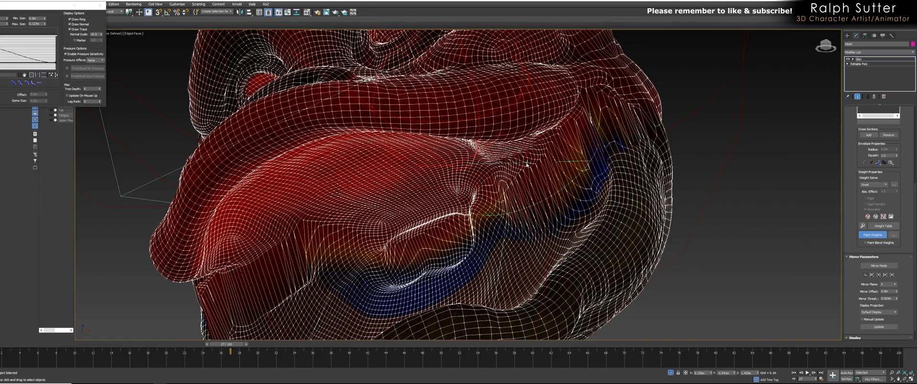
middle_click_drag(529, 162, 494, 185, "alt")
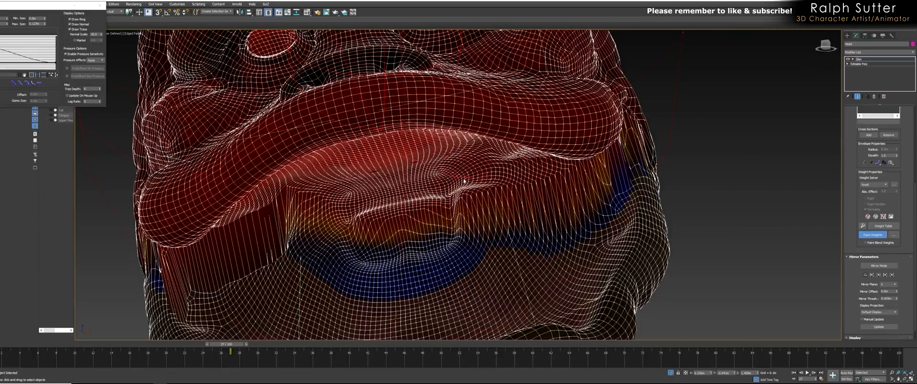
middle_click_drag(430, 183, 515, 159, "alt")
middle_click_drag(549, 208, 655, 214, "alt")
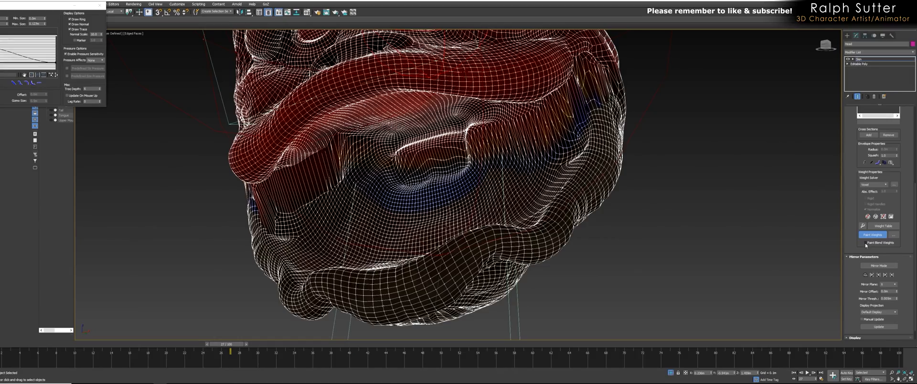
Turn on Paint Blend Weights and smooth the head bone's weights around the mouth corner and across the cheek.
middle_click_drag(627, 235, 593, 234, "alt")
middle_click_drag(477, 185, 437, 196, "alt")
mouse_move(437, 196)
left_mouse_down()
mouse_move(432, 187)
mouse_move(461, 162)
left_mouse_up()
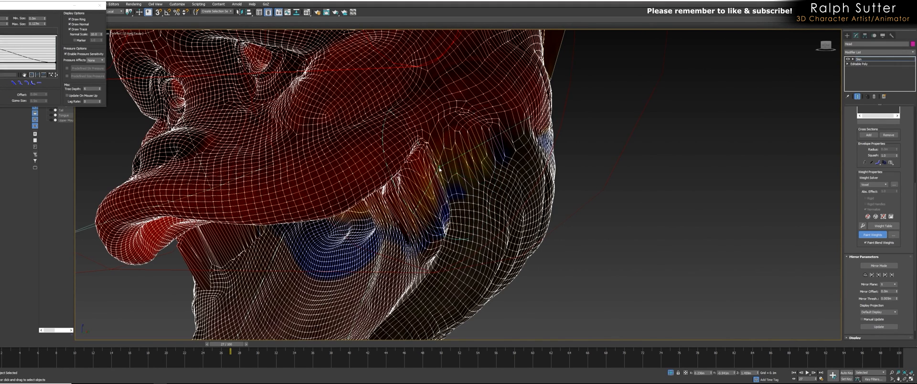
middle_click_drag(467, 178, 407, 184, "alt")
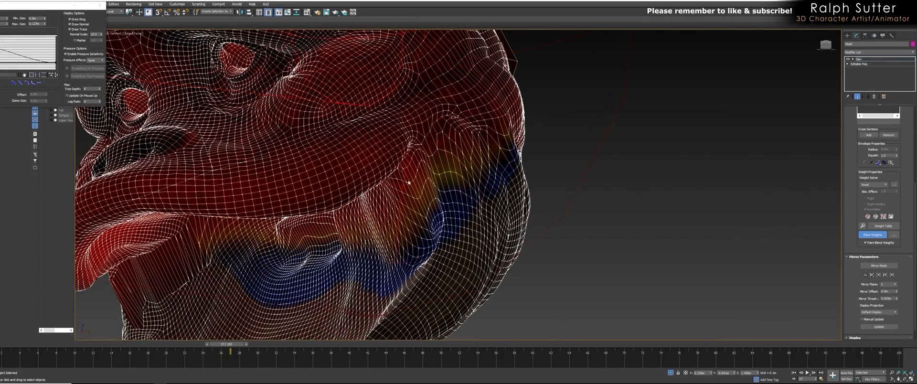
middle_click_drag(453, 149, 492, 179, "alt")
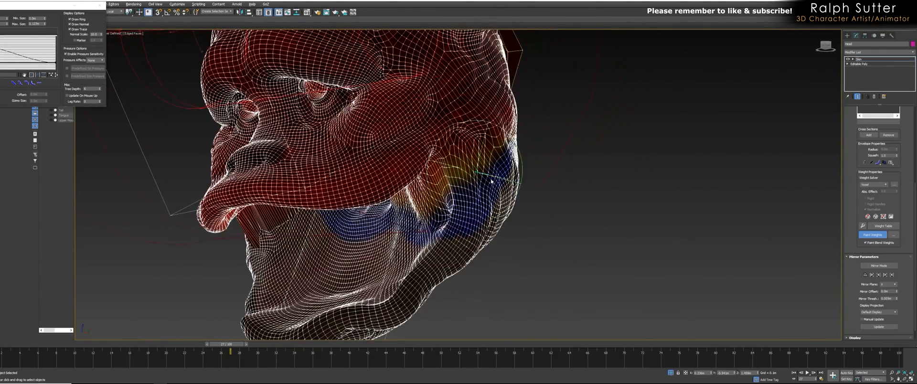
middle_click_drag(463, 212, 479, 153, "alt")
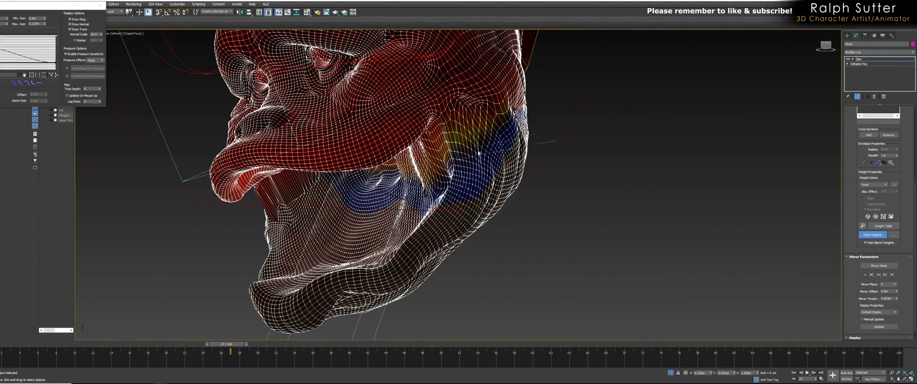
Make the jaw bone active and blend its weights from the mouth corner across the cheek.
middle_click_drag(556, 287, 584, 210, "alt")
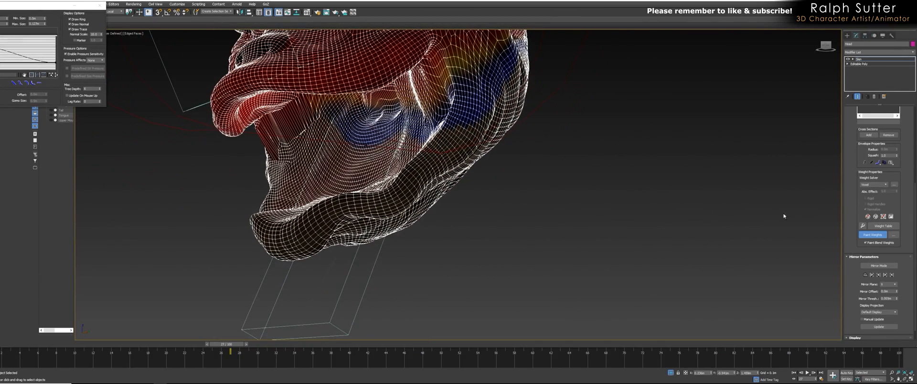
mouse_move(348, 246)
middle_mouse_down("alt")
mouse_move(311, 260)
mouse_move(344, 255)
middle_mouse_up("alt")
middle_click_drag(388, 286, 814, 250, "alt")
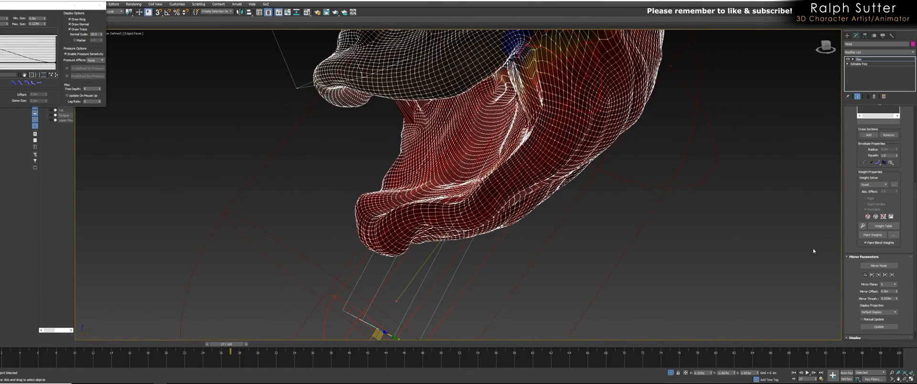
left_click(872, 235)
mouse_move(774, 200)
middle_mouse_down("alt")
mouse_move(753, 180)
mouse_move(495, 210)
middle_mouse_up("alt")
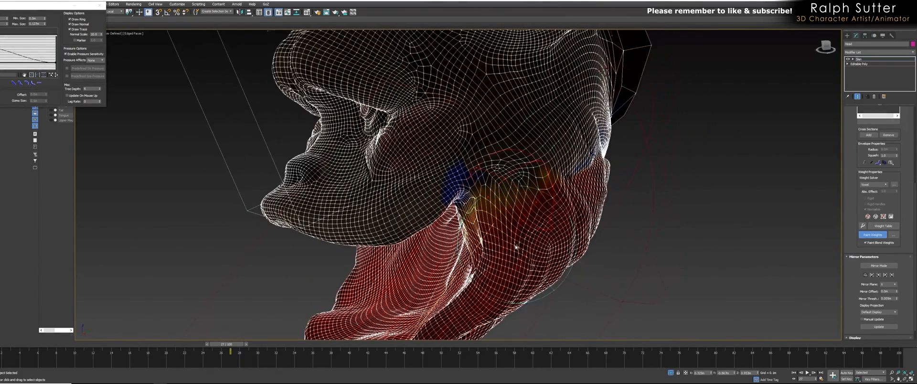
mouse_move(495, 211)
left_mouse_down()
mouse_move(569, 162)
mouse_move(482, 158)
mouse_move(523, 203)
left_mouse_up()
middle_click_drag(523, 202, 564, 143, "alt")
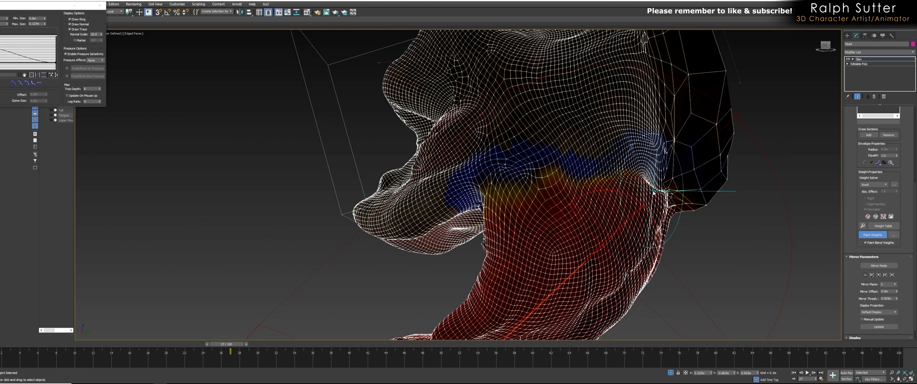
Blend the jaw bone's weights at the rear of the jaw, where it meets the back of the head.
middle_click_drag(657, 203, 637, 202, "alt")
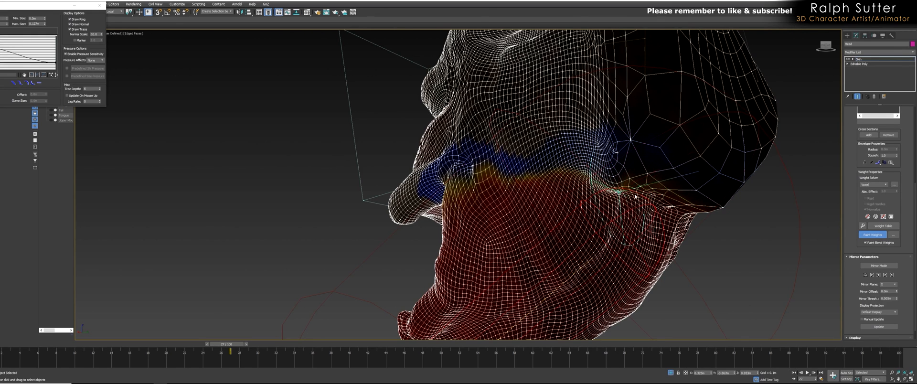
mouse_move(638, 192)
left_mouse_down()
mouse_move(606, 196)
mouse_move(605, 184)
left_mouse_up()
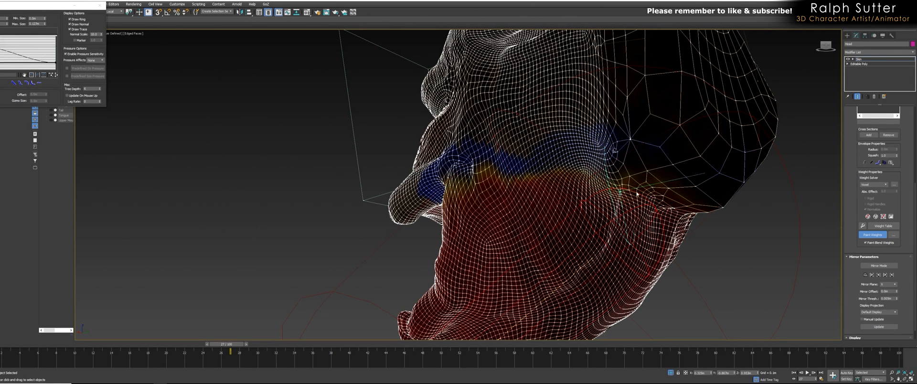
middle_click_drag(656, 203, 824, 217, "alt")
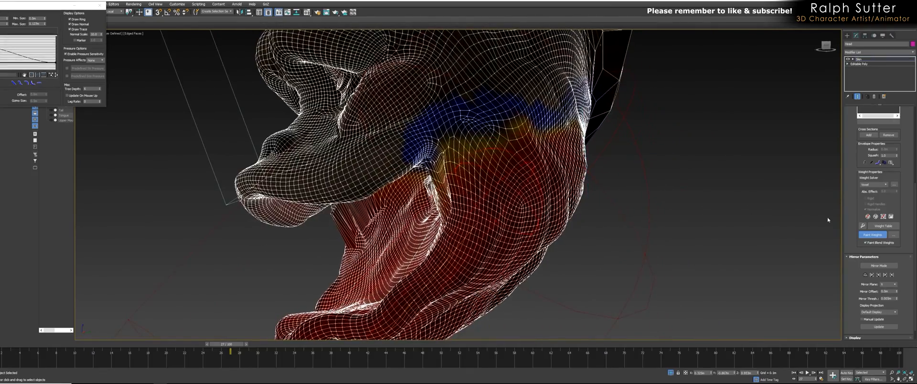
Stop painting weights and turn on Mirror Mode for the head's skin.
middle_click_drag(625, 231, 780, 239, "alt")
scroll(780, 239, "down", 4)
middle_click_drag(621, 235, 593, 239, "alt")
middle_click_drag(823, 271, 696, 268)
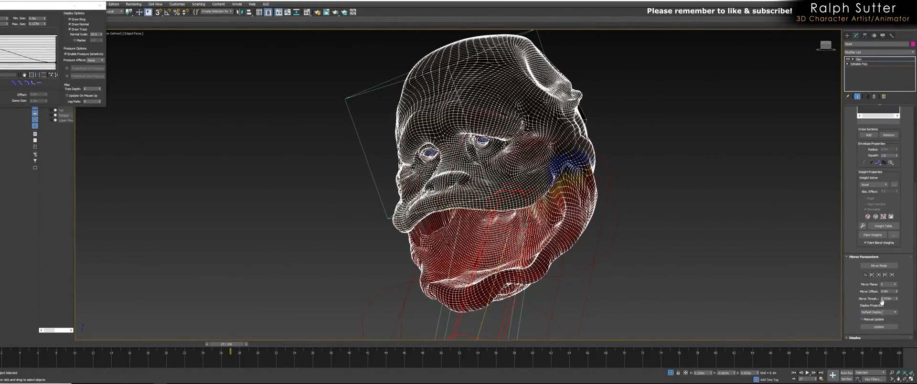
left_click(882, 266)
middle_click_drag(597, 258, 579, 243, "alt")
scroll(500, 185, "up", 5)
middle_click_drag(500, 185, 548, 223)
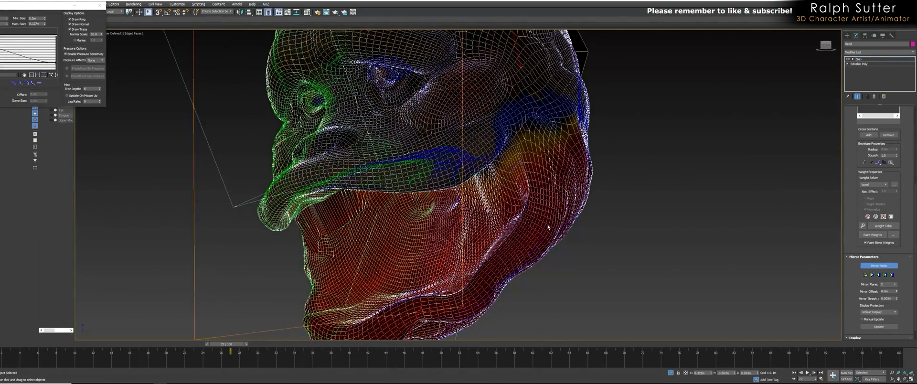
Paste the blue side's weights onto the green vertices, leave Mirror Mode and hide the edged faces.
scroll(548, 223, "down", 5)
scroll(548, 223, "up", 4)
middle_click_drag(478, 175, 683, 296, "alt")
key("F4")
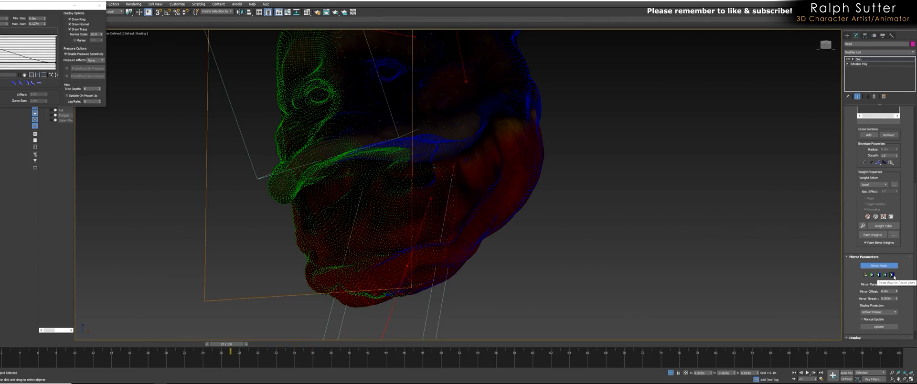
left_click(894, 276)
key("F4")
middle_click_drag(716, 275, 647, 270, "alt")
scroll(647, 270, "down", 3)
middle_click_drag(574, 231, 813, 235, "alt")
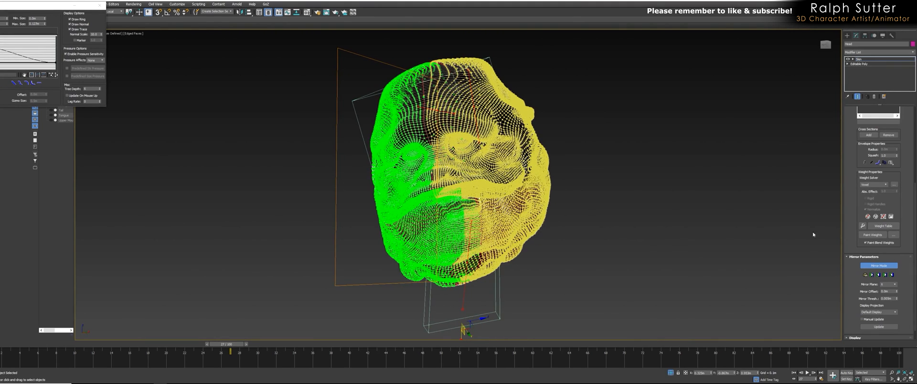
left_click(874, 267)
key("F4")
middle_click_drag(549, 239, 606, 210, "alt")
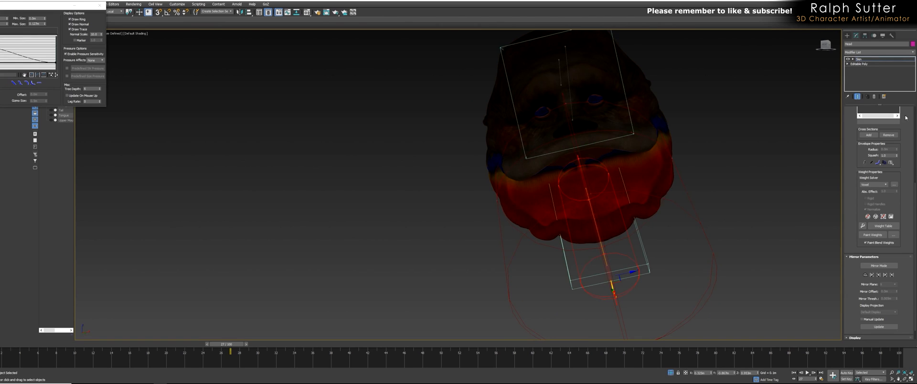
Leave the head's envelope editing and end its isolation to show the whole character.
left_click(859, 60)
middle_click_drag(706, 163, 661, 179, "alt")
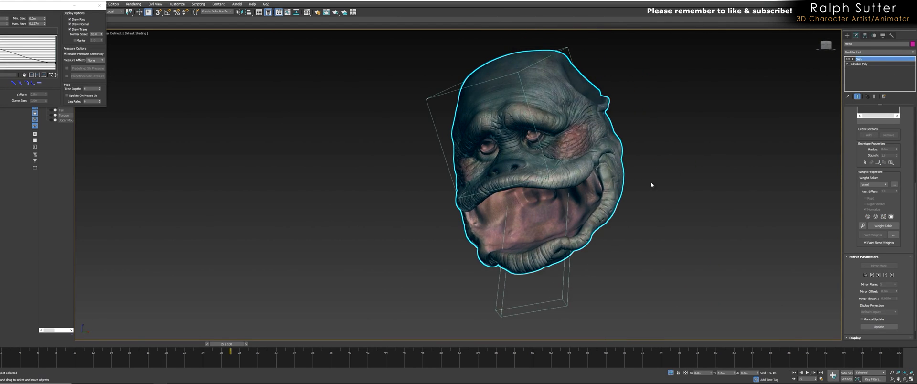
right_click(594, 195)
left_click(611, 154)
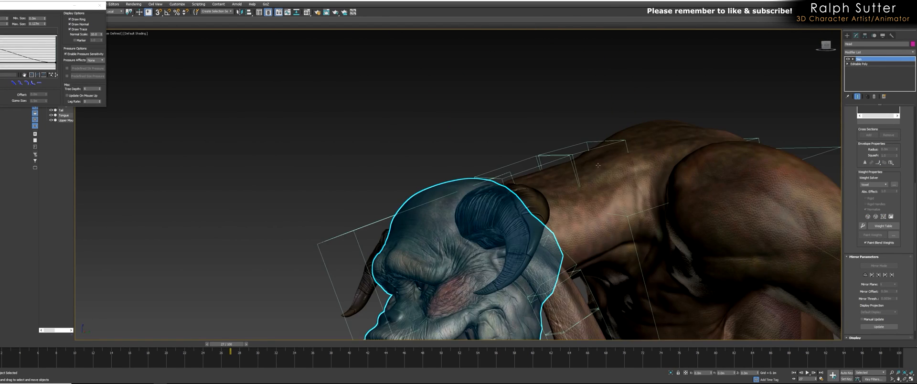
middle_click_drag(587, 194, 533, 199, "alt")
scroll(570, 196, "up", 5)
scroll(533, 198, "down", 6)
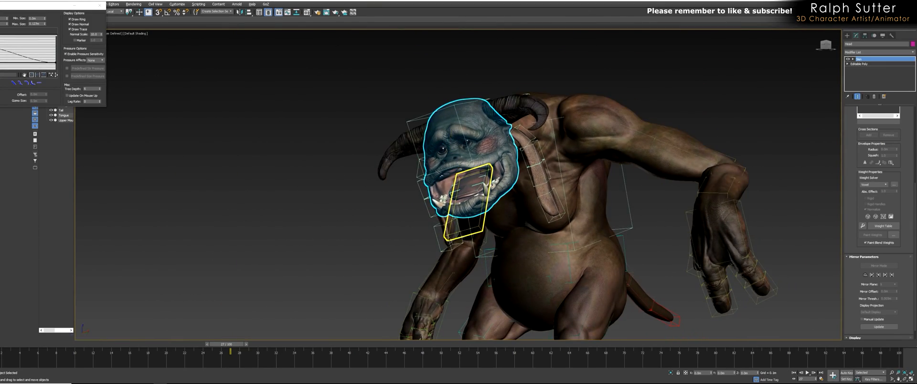
Select the jaw bone and rotate it upward to test closing the mouth.
left_click(471, 201)
middle_click_drag(471, 200, 498, 216, "alt")
scroll(501, 224, "up", 3)
key("e")
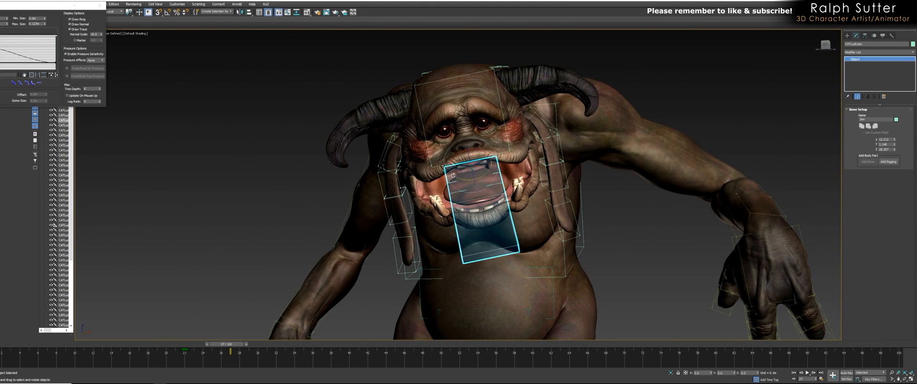
left_click_drag(472, 172, 472, 184)
middle_click_drag(472, 184, 473, 194, "alt")
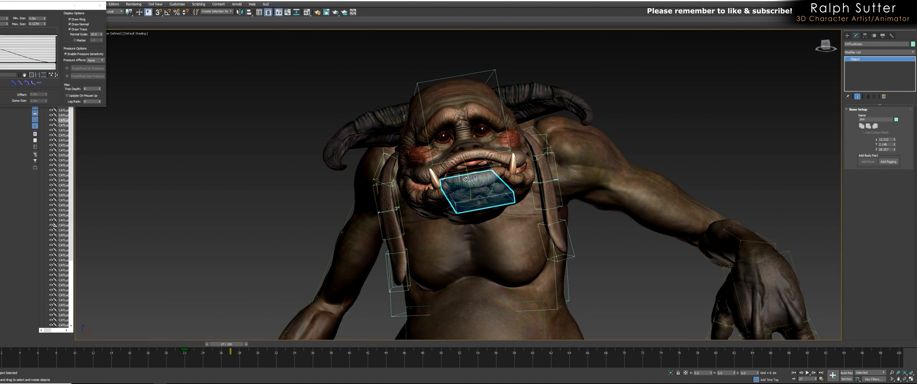
left_click_drag(459, 182, 477, 179)
Adjust the jaw bone's rotation while checking the lip and cheek deformation from the side and front.
middle_click_drag(477, 179, 515, 164, "alt")
scroll(514, 164, "up", 3)
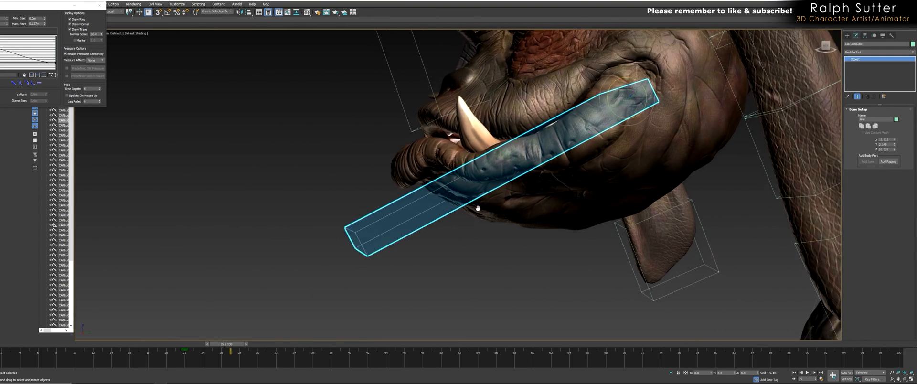
middle_click_drag(616, 119, 525, 202, "alt")
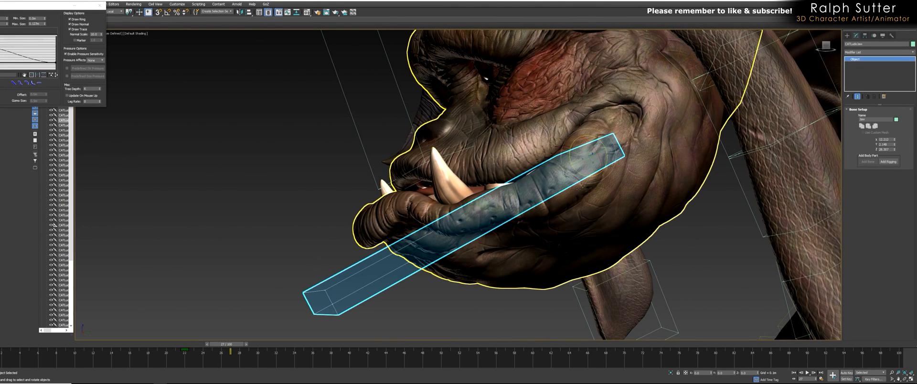
left_click_drag(582, 184, 580, 169)
middle_click_drag(579, 169, 499, 197, "alt")
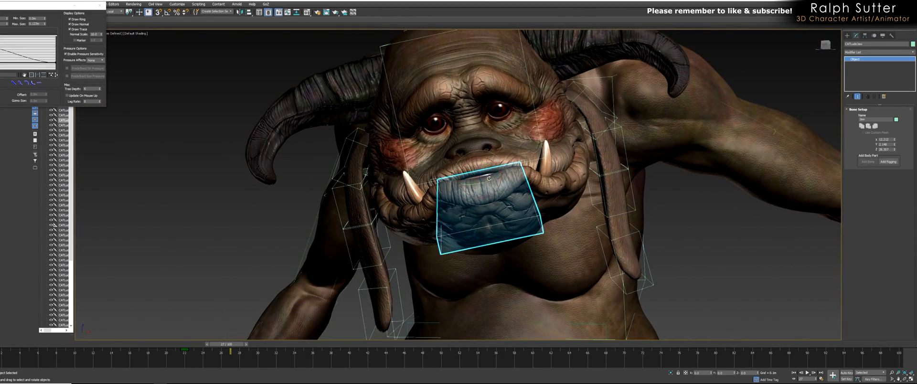
left_click_drag(491, 161, 483, 181)
middle_click_drag(483, 181, 527, 234, "alt")
scroll(512, 181, "down", 5)
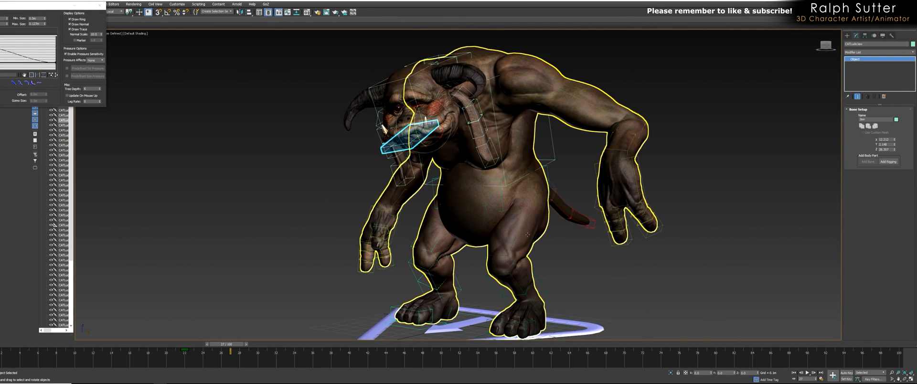
Reselect the jaw bone and bring the mouth into close view.
left_click(485, 208)
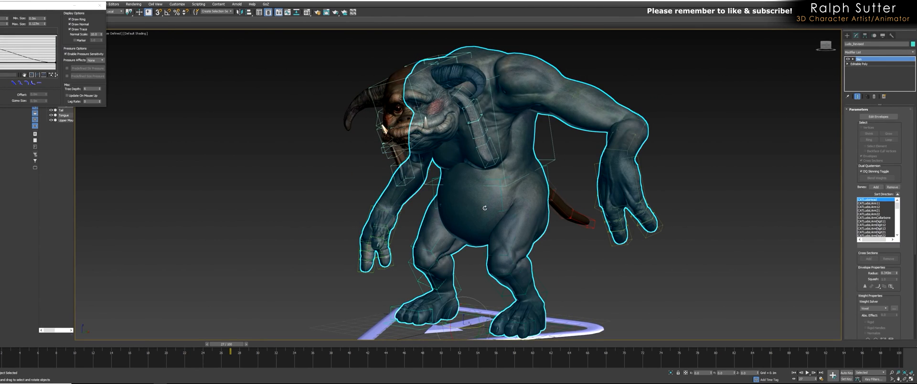
middle_click_drag(485, 208, 459, 191, "alt")
scroll(449, 134, "up", 3)
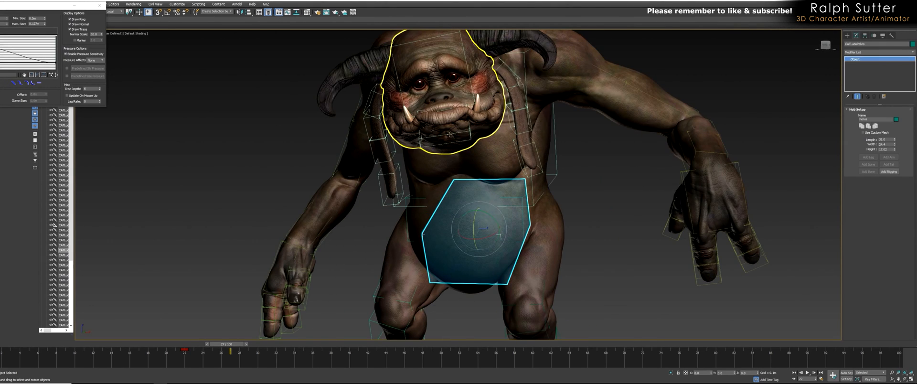
left_click(450, 135)
middle_click_drag(450, 135, 437, 140, "alt")
scroll(436, 140, "up", 5)
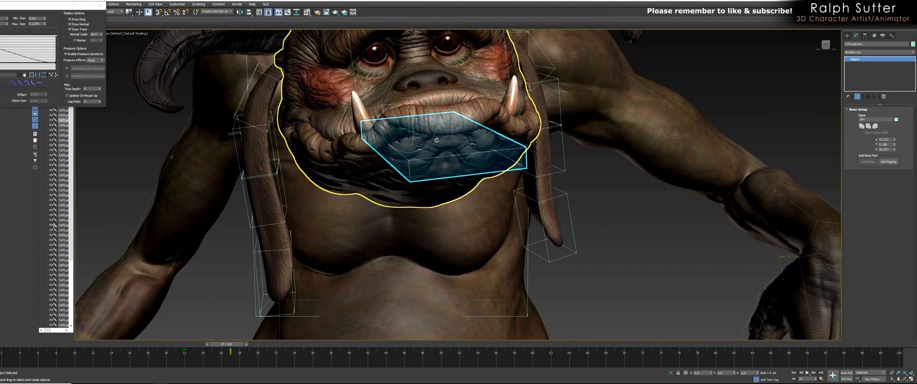
Enable automatic keying, then open the mouth with the jaw bone and rotate the tongue bone chain as a test.
key("n")
mouse_move(442, 143)
left_mouse_down()
mouse_move(413, 152)
mouse_move(426, 142)
left_mouse_up()
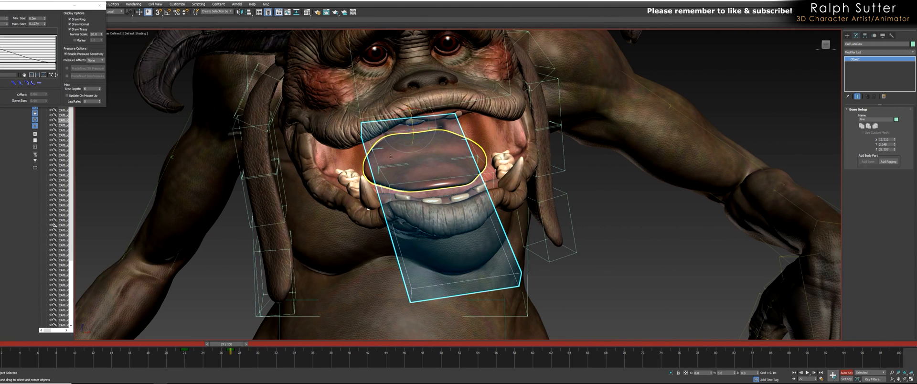
double_click(415, 153)
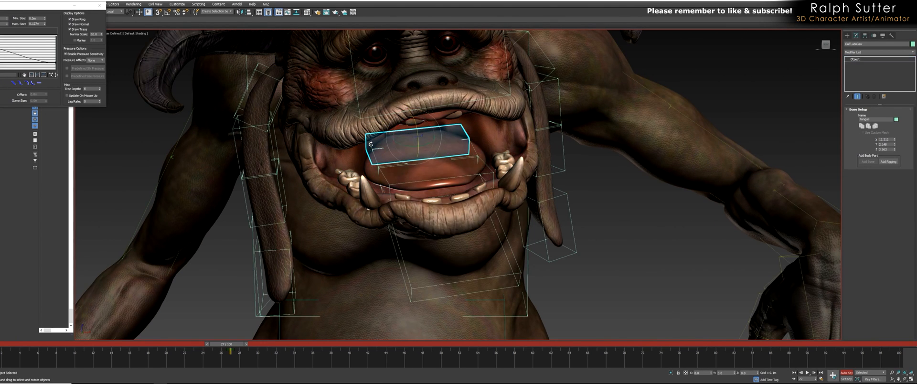
left_click_drag(416, 154, 417, 142)
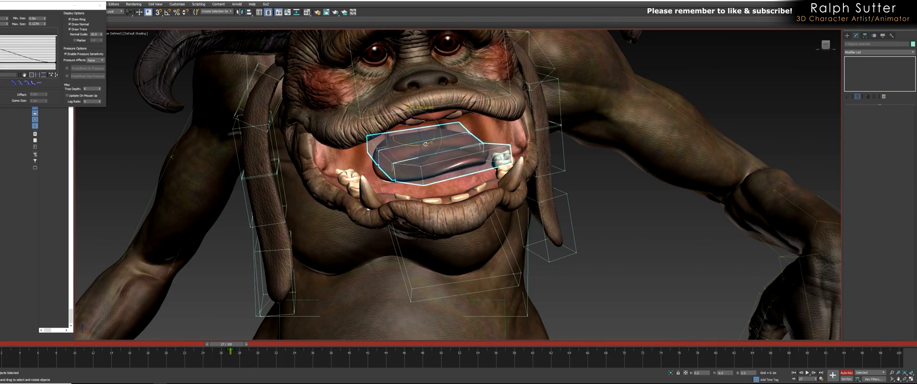
middle_click_drag(425, 143, 445, 146, "alt")
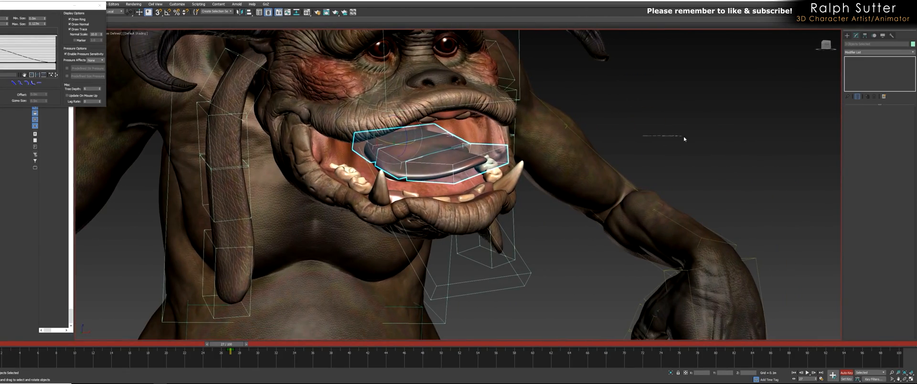
Clear the selection and temporarily display the mesh edges to inspect the open-mouthed character.
left_click(683, 137)
key("F4")
scroll(683, 136, "down", 6)
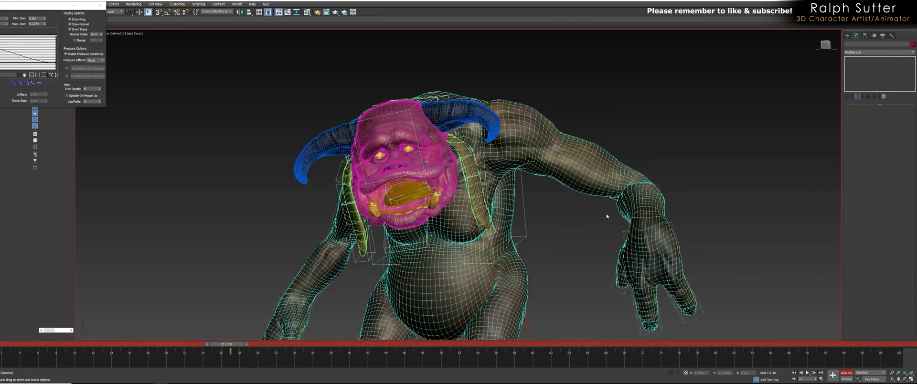
key("F4")
scroll(505, 197, "up", 6)
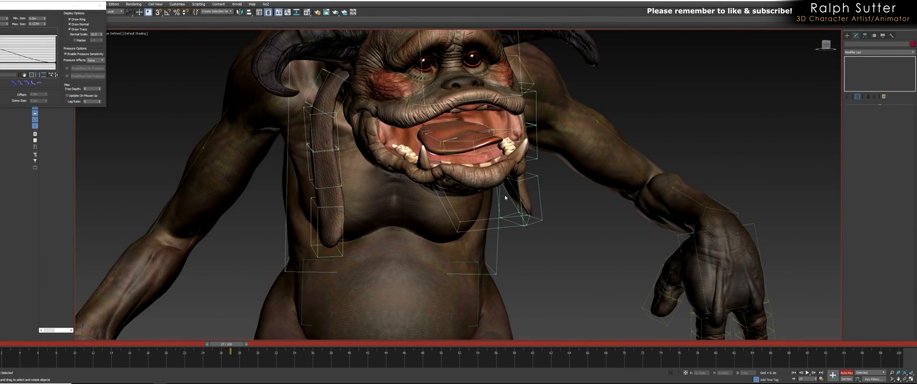
scroll(506, 198, "down", 5)
middle_click_drag(506, 197, 457, 193, "alt")
Select the jaw bone and rotate it upward to partly close the mouth.
left_click(458, 238)
left_click_drag(438, 151, 437, 143)
middle_click_drag(445, 149, 314, 331, "alt")
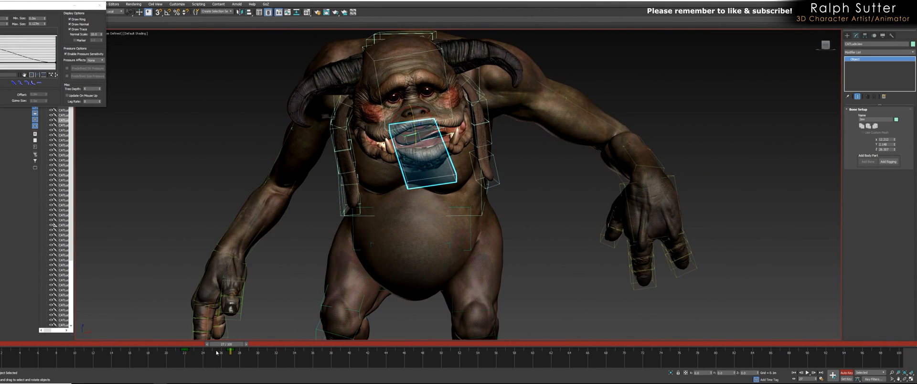
Close the painter options window and return the animation to the start of the timeline.
left_click(99, 6)
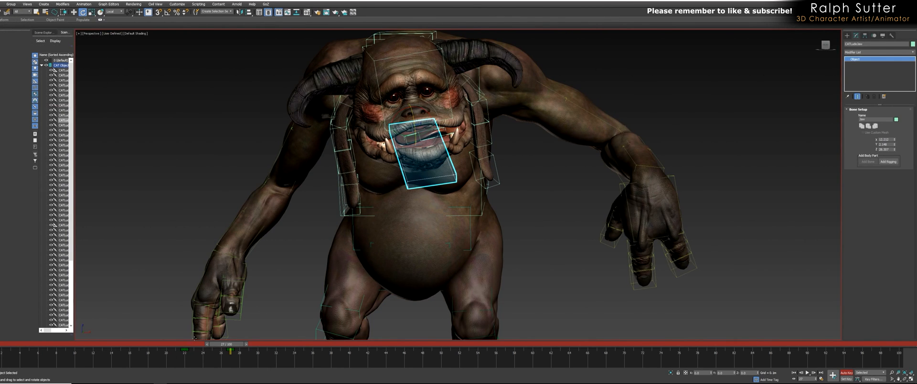
left_click_drag(11, 344, 2, 344)
middle_click_drag(487, 270, 513, 321, "alt")
middle_click_drag(554, 282, 531, 274, "alt")
middle_click_drag(531, 275, 569, 294)
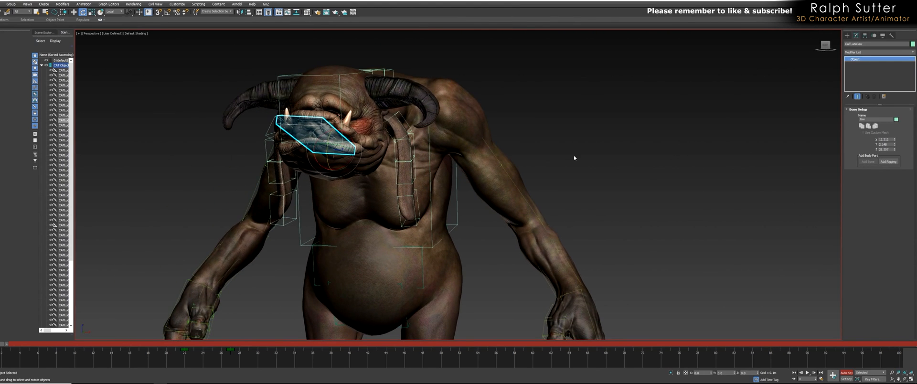
middle_click_drag(522, 180, 504, 175, "alt")
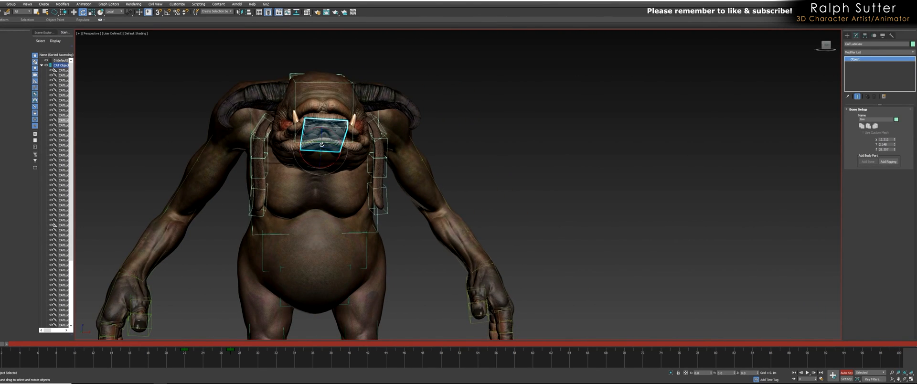
Test the jaw's rotation once more, then turn off automatic keying and remove the rig's animation layer.
left_click_drag(322, 146, 321, 130)
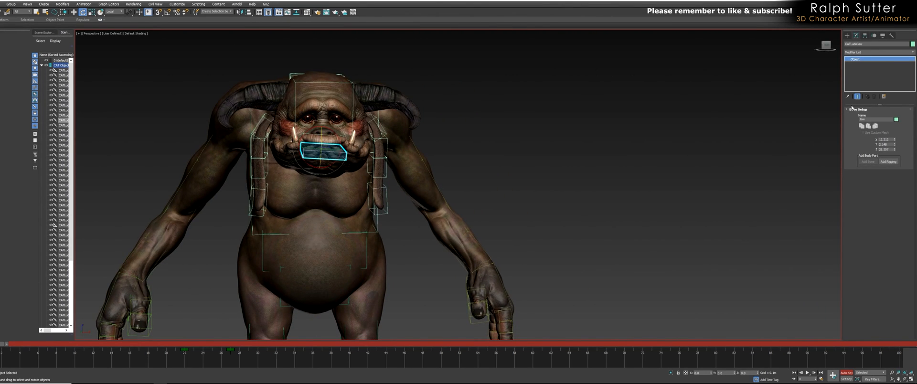
left_click(873, 36)
left_click(846, 373)
left_click(872, 154)
middle_click_drag(549, 165, 600, 177, "alt")
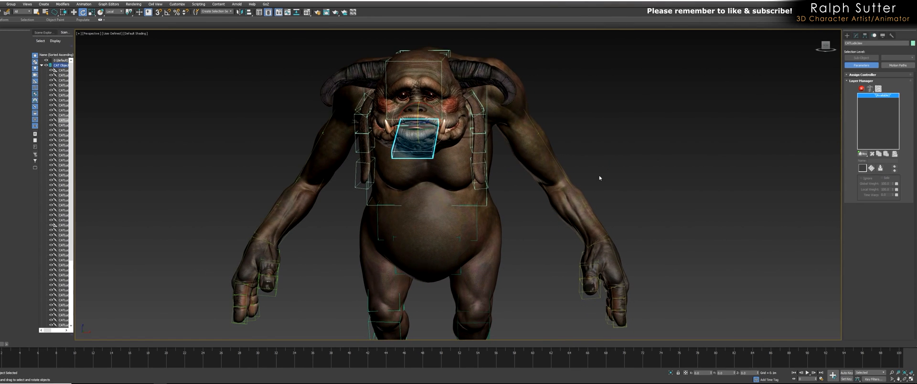
scroll(577, 166, "up", 8)
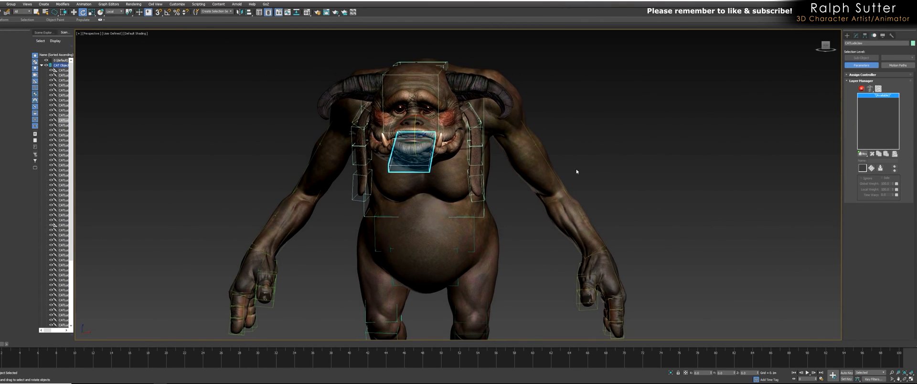
Clear the selection and examine the face and whole body in the setup pose from several angles.
left_click(575, 151)
middle_click_drag(575, 151, 557, 139, "alt")
scroll(439, 153, "down", 3)
middle_click_drag(439, 153, 482, 155, "alt")
scroll(486, 155, "up", 1)
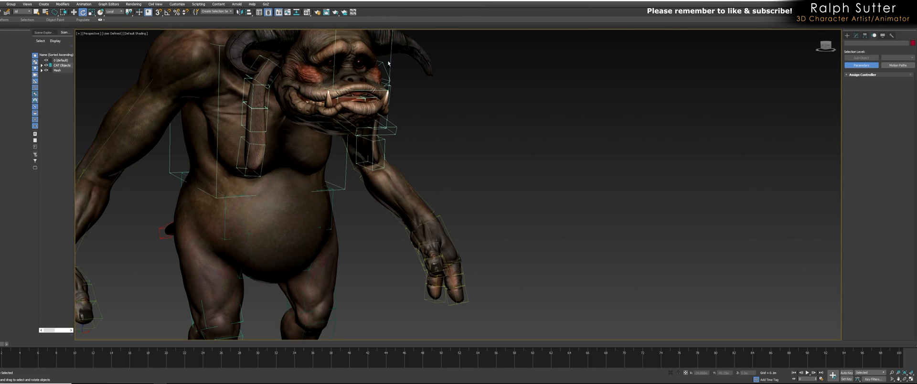
scroll(389, 98, "down", 1)
scroll(370, 120, "down", 4)
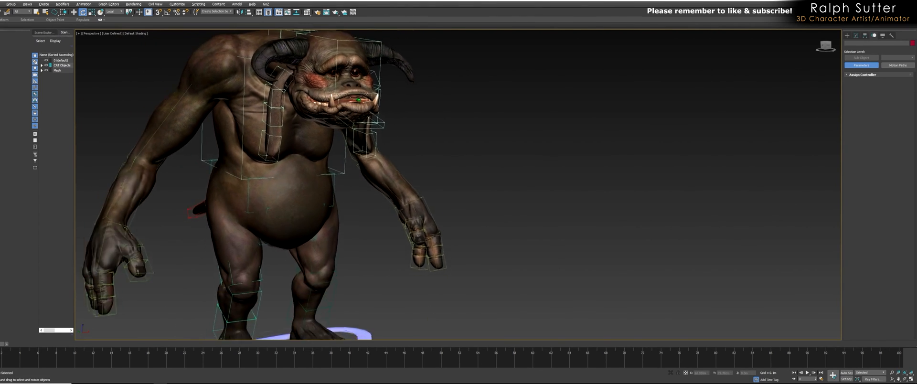
middle_click_drag(369, 120, 416, 138, "alt")
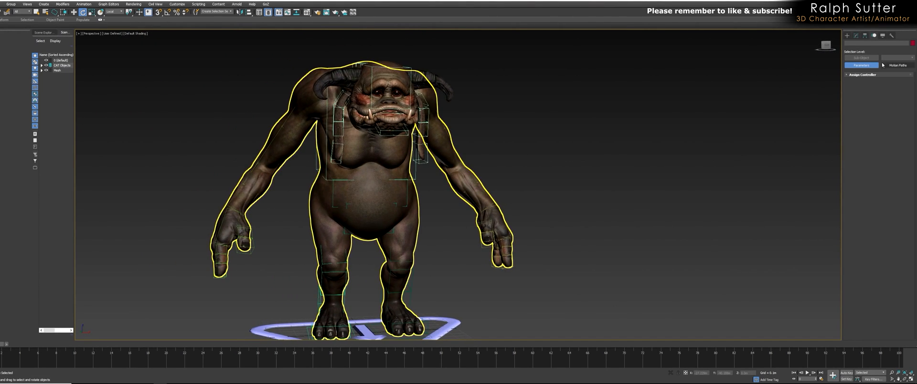
Create a standard Dummy helper on the ground in front of the character.
left_click(846, 35)
middle_click_drag(744, 135, 626, 127, "alt")
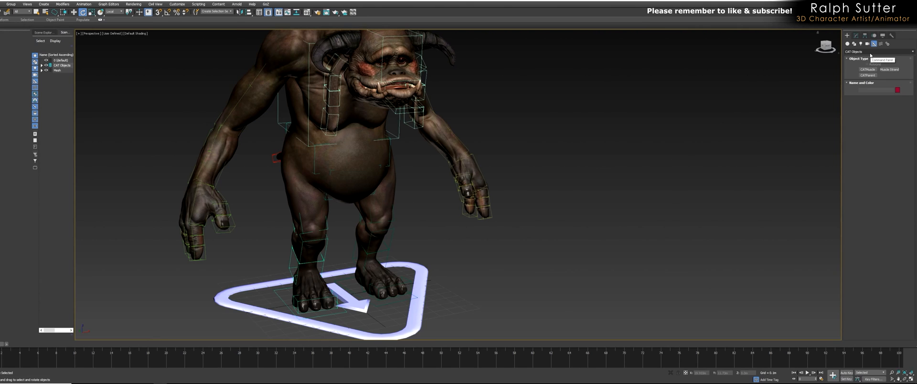
left_click(870, 51)
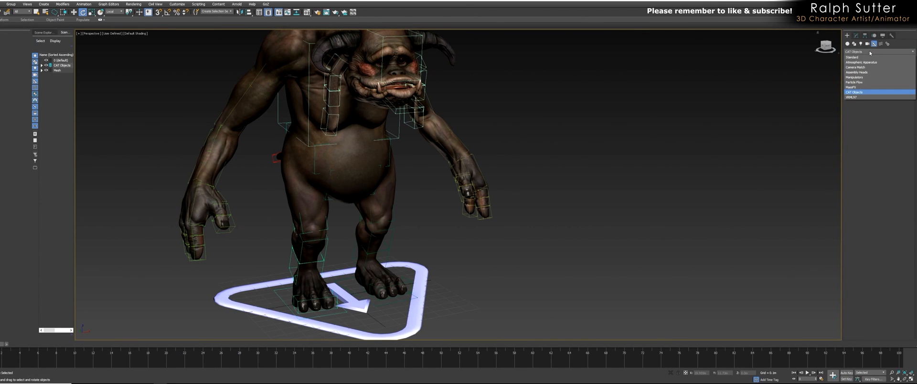
left_click(857, 58)
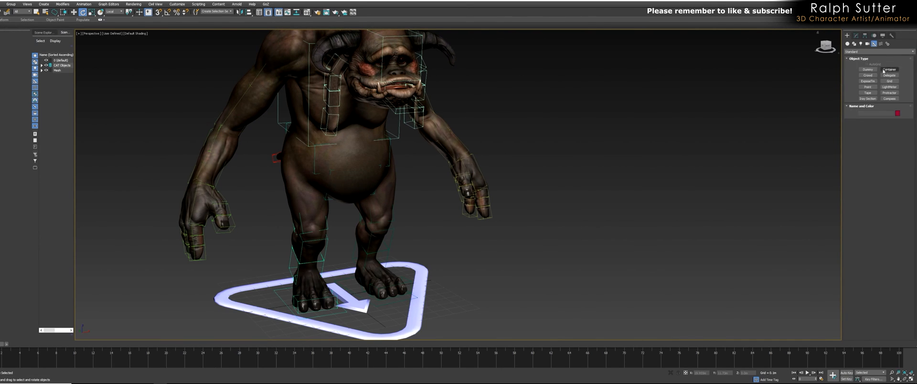
left_click(864, 70)
middle_click_drag(692, 196, 579, 217)
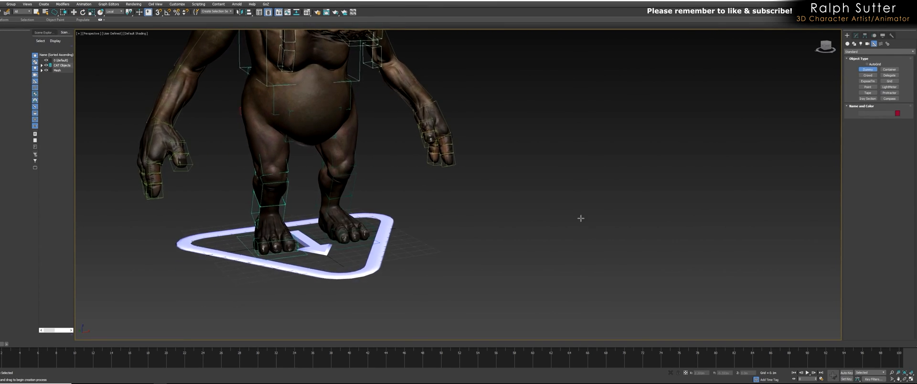
scroll(481, 258, "down", 3)
left_click_drag(486, 254, 509, 267)
key("e")
Rename the dummy helper as Ludo LookAt.
left_click(857, 36)
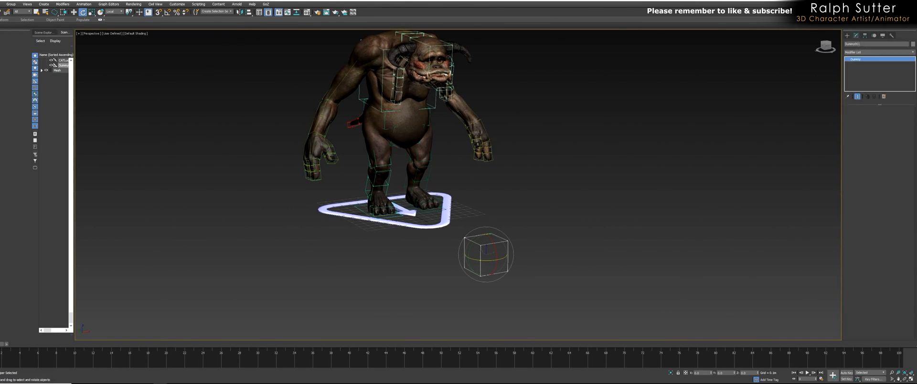
double_click(869, 46)
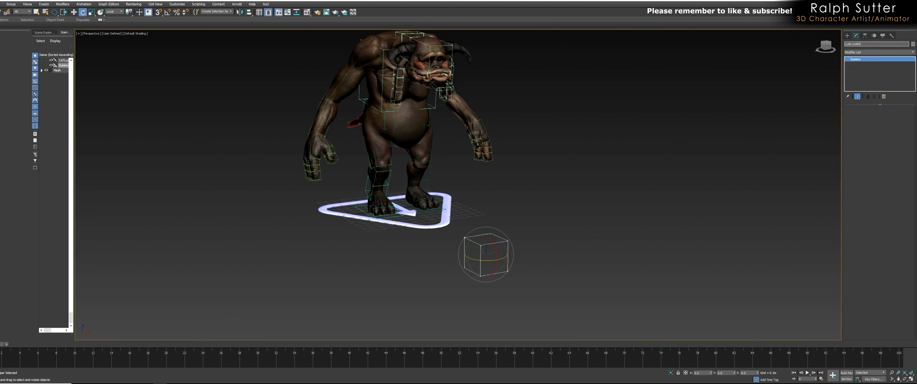
key("Return")
Align the dummy to the head bone, matching pivot point to pivot point in X, Y and Z position.
middle_click_drag(773, 52, 606, 132, "alt")
key("alt+a")
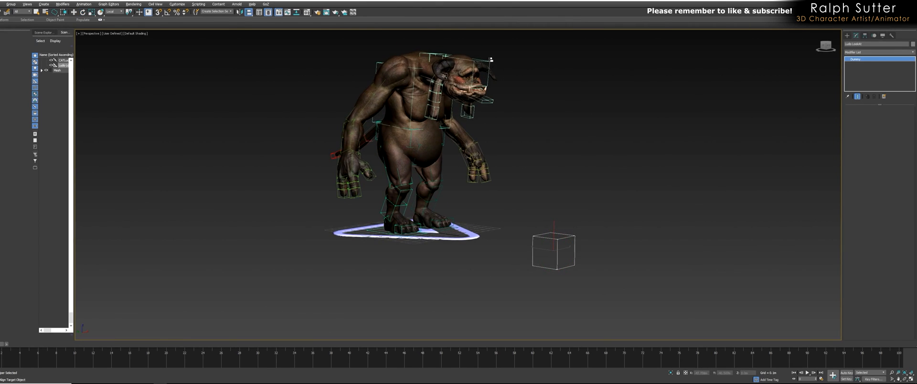
left_click(492, 65)
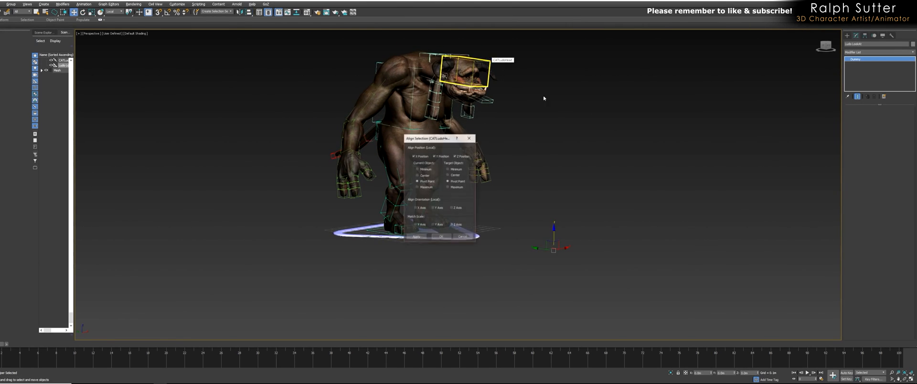
left_click(441, 237)
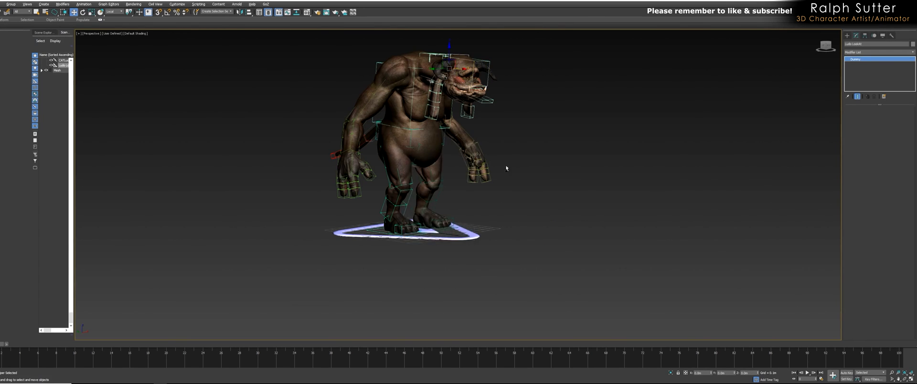
Move the dummy forward from the head so it floats well in front of the face.
middle_click_drag(505, 165, 458, 77, "alt")
left_click_drag(452, 60, 632, 74)
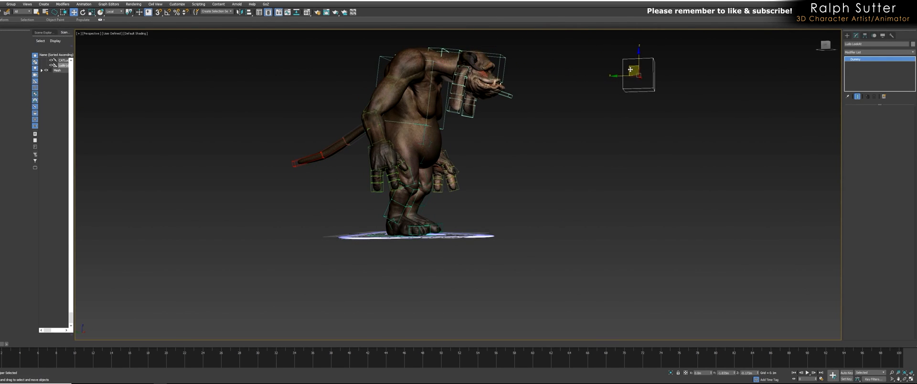
middle_click_drag(633, 74, 519, 145, "alt")
scroll(534, 118, "up", 5)
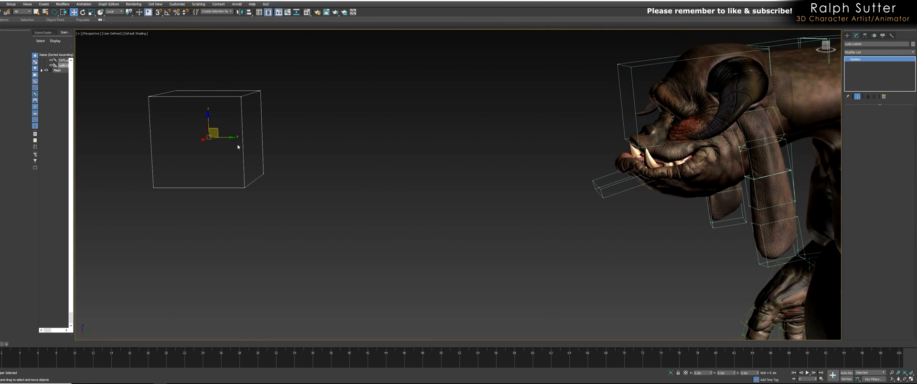
mouse_move(226, 137)
left_mouse_down()
mouse_move(524, 138)
mouse_move(213, 137)
left_mouse_up()
middle_click_drag(199, 118, 614, 94, "alt")
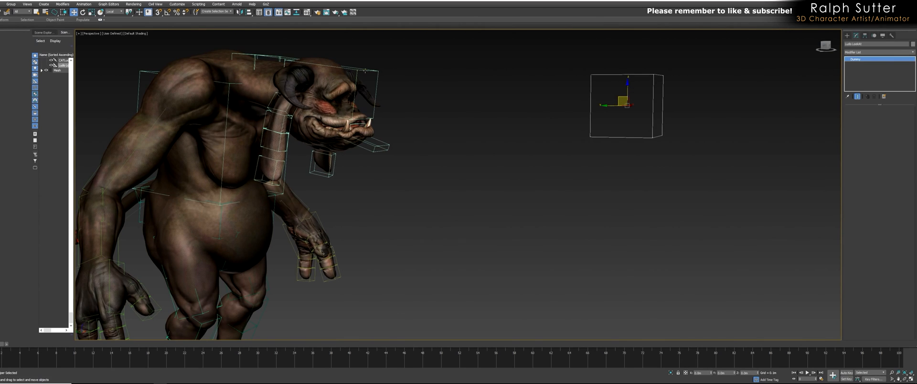
Select both eye meshes and assign them a LookAt constraint targeting the dummy helper in front of the character.
middle_click_drag(369, 73, 433, 87, "alt")
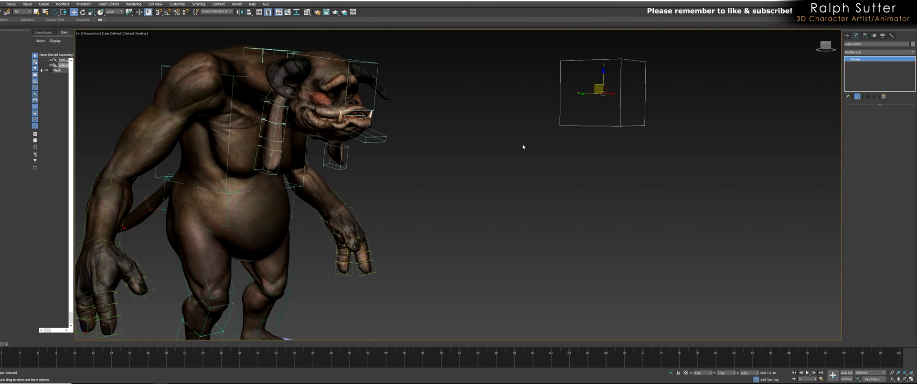
mouse_move(516, 148)
middle_mouse_down()
mouse_move(518, 139)
mouse_move(520, 158)
middle_mouse_up()
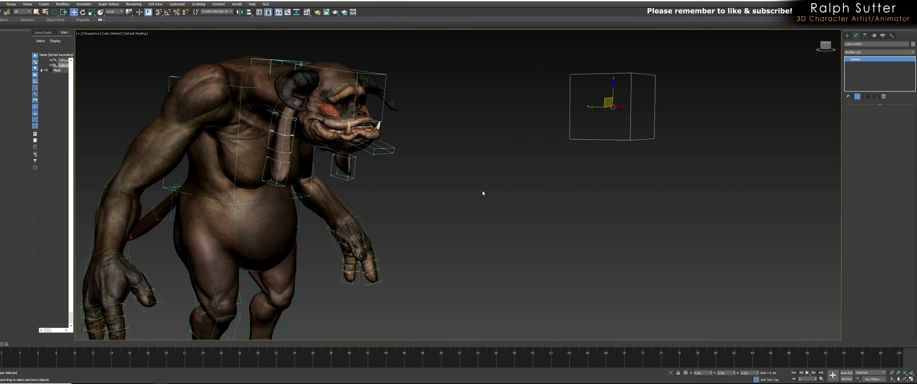
middle_click_drag(540, 199, 510, 172, "alt")
scroll(429, 119, "up", 3)
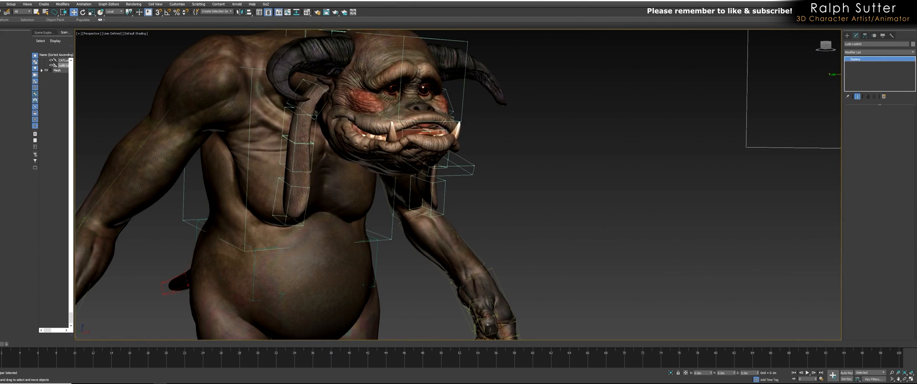
left_click(390, 88)
left_click(422, 88, "ctrl")
scroll(458, 95, "down", 5)
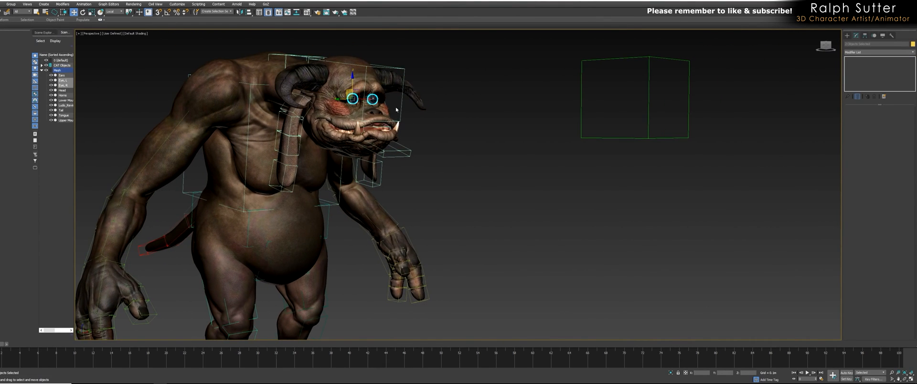
left_click(85, 5)
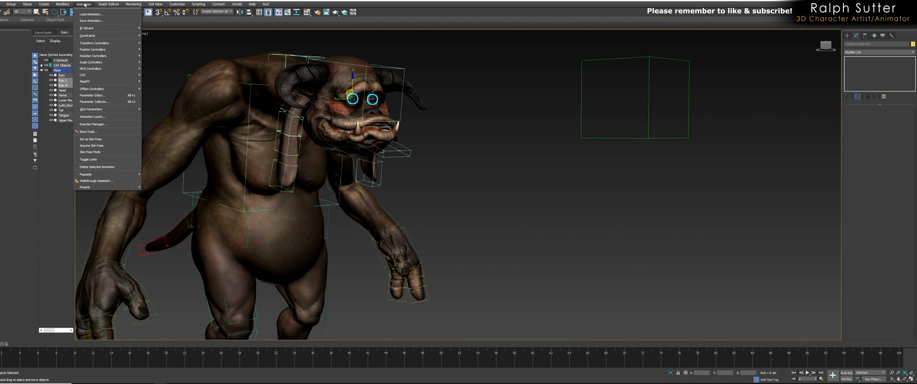
mouse_move(97, 39)
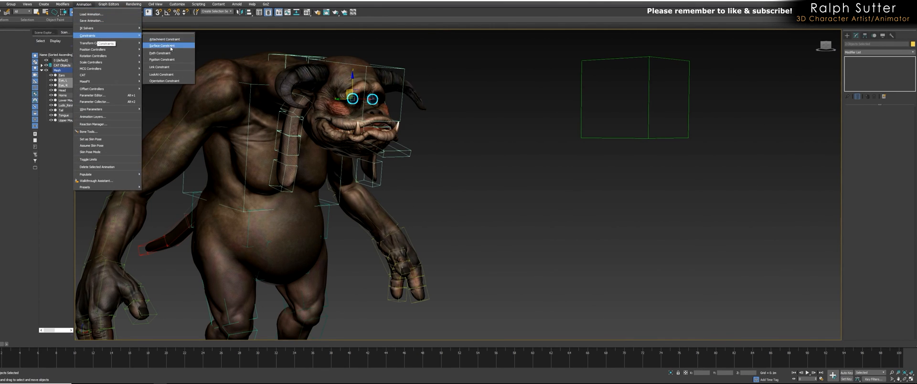
left_click(160, 74)
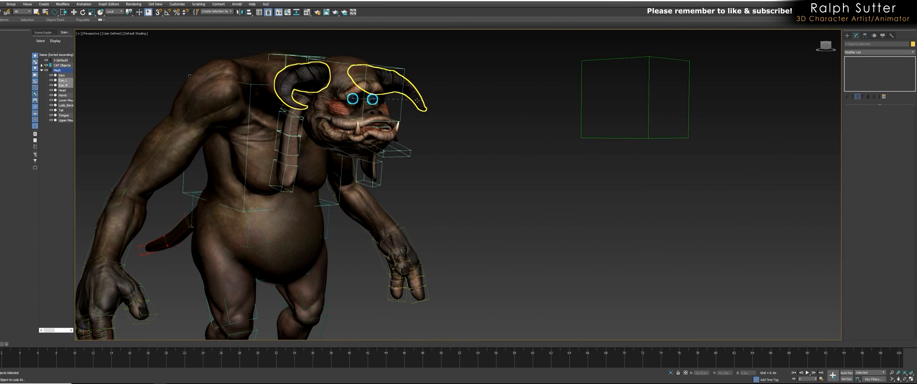
left_click(582, 88)
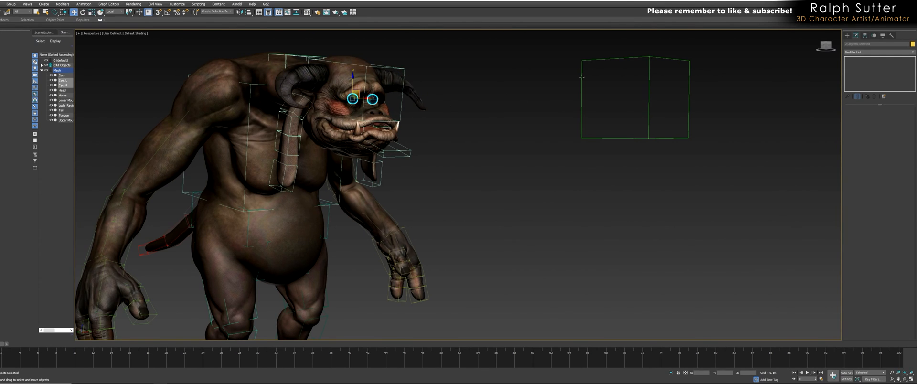
Enable Keep Initial Offset in the LookAt constraint of the left eye and of the right eye.
middle_click_drag(610, 105, 430, 121, "alt")
scroll(523, 114, "down", 3)
scroll(537, 116, "up", 2)
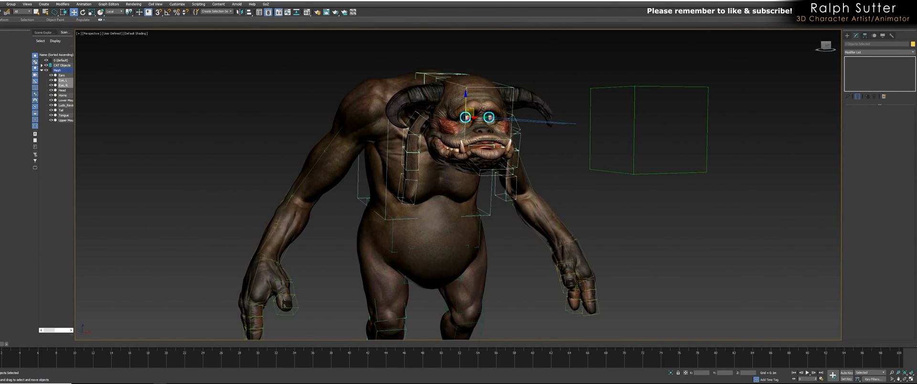
scroll(423, 123, "up", 5)
middle_click_drag(384, 178, 432, 150)
scroll(453, 171, "up", 7)
scroll(453, 170, "down", 4)
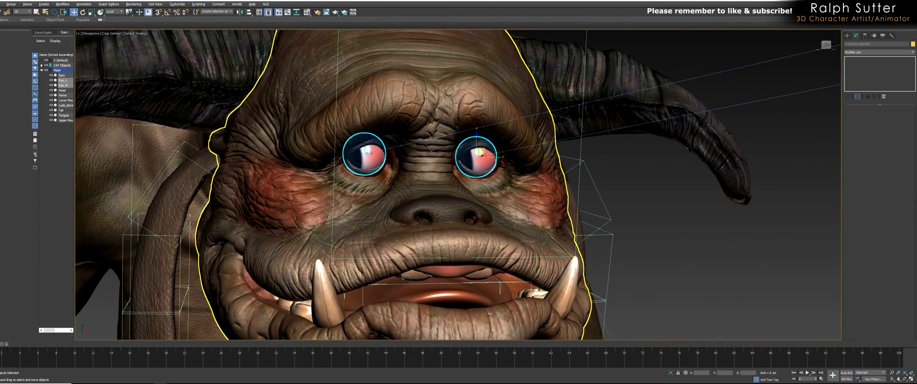
left_click(472, 158)
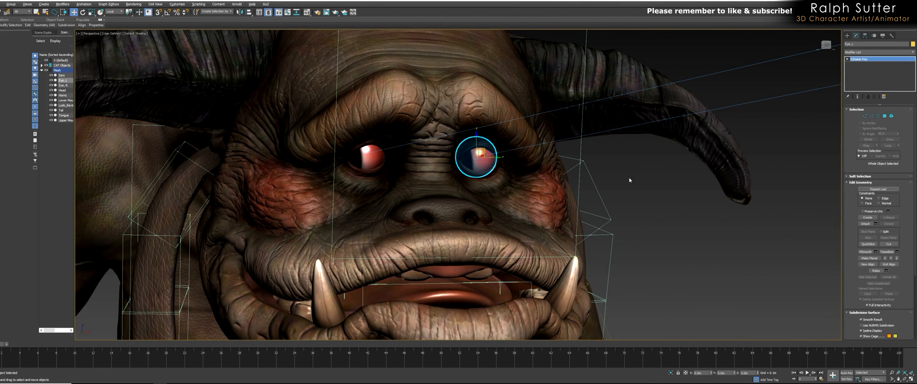
left_click(874, 36)
left_click_drag(898, 255, 901, 226)
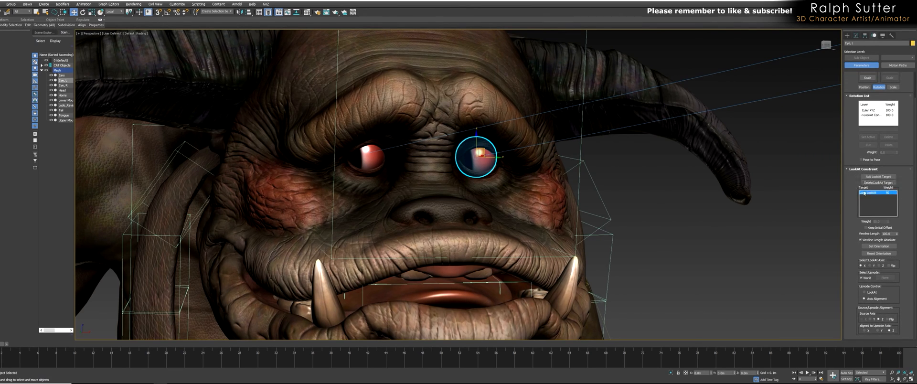
left_click(866, 228)
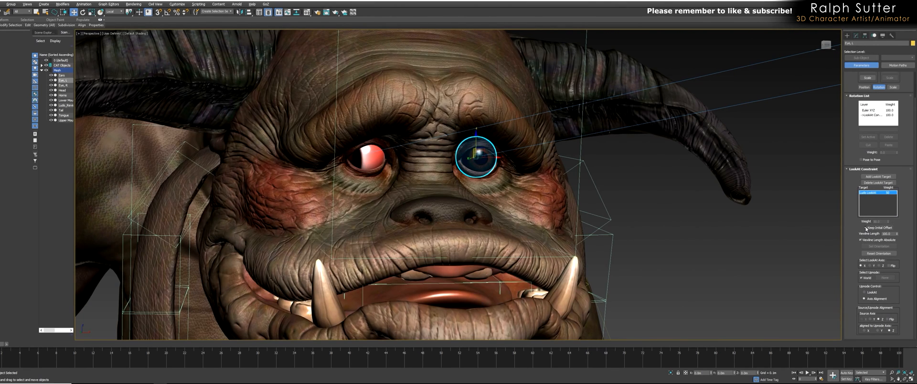
left_click(351, 157)
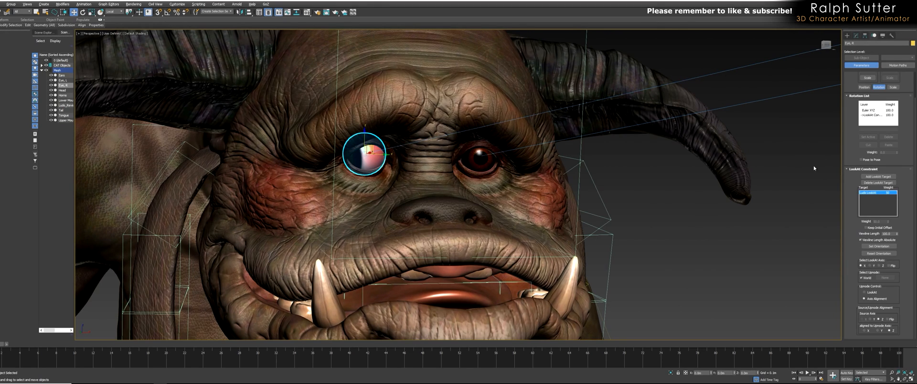
scroll(669, 209, "down", 5)
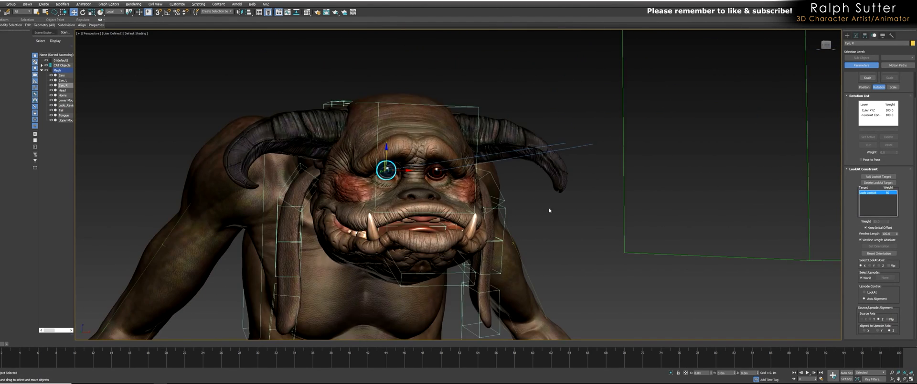
Move the LookAt dummy to a new position in front of the character to test the eye tracking.
scroll(549, 210, "down", 1)
left_click(773, 112)
left_click_drag(808, 62, 745, 122)
Set the LookAt constraint's Viewline Length to 0.0 for both eyes.
scroll(478, 153, "up", 5)
left_click(471, 148)
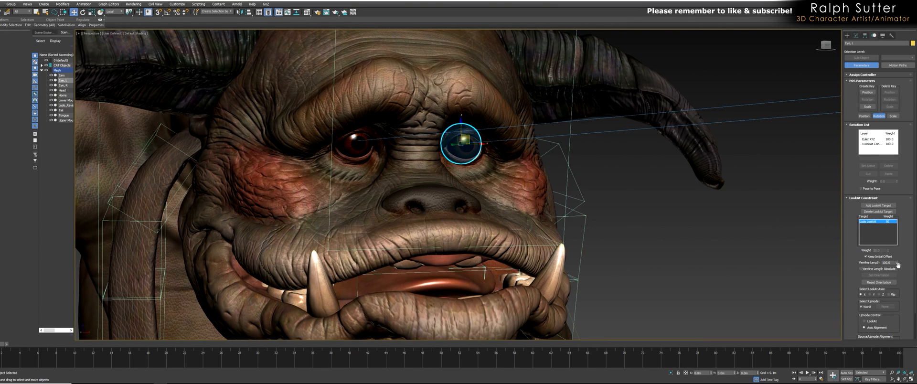
left_click(861, 269)
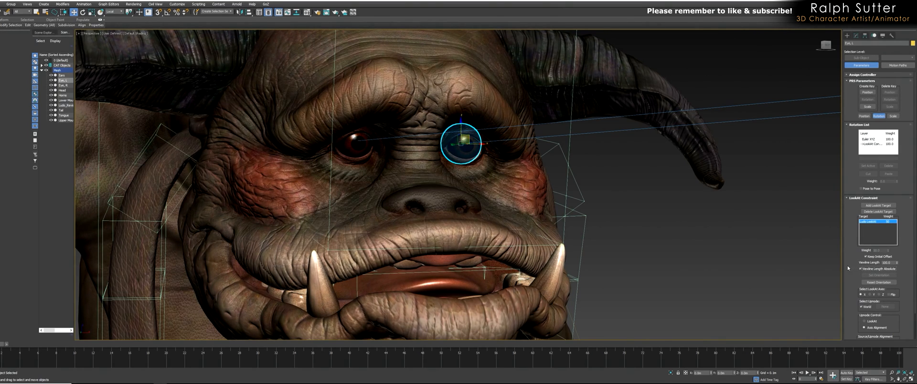
scroll(848, 244, "down", 2)
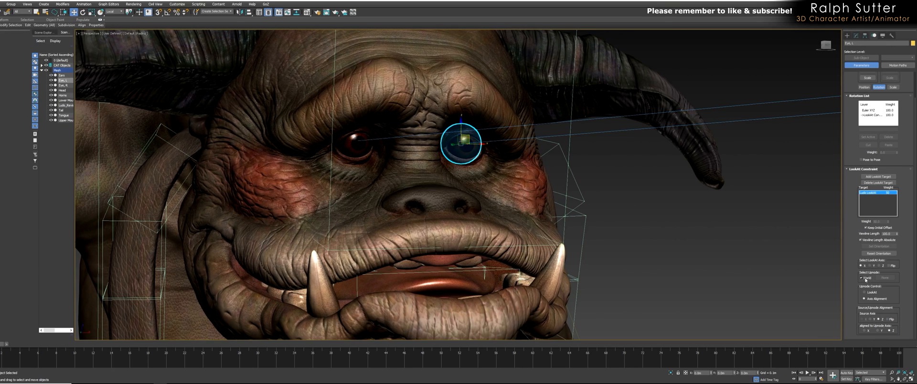
right_click(897, 235)
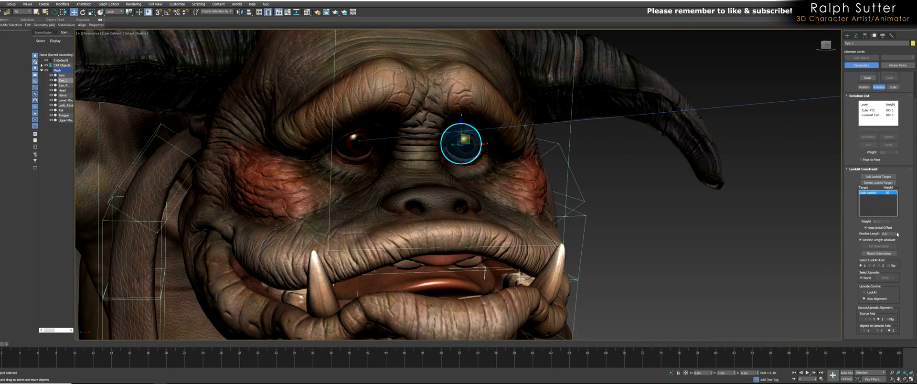
left_click(352, 141)
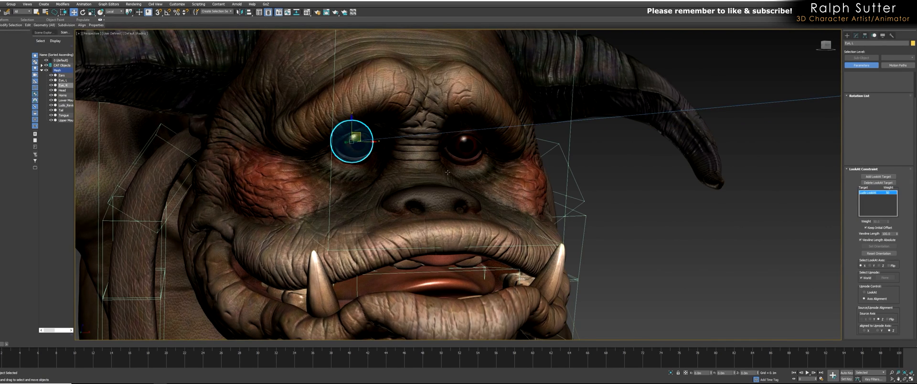
right_click(897, 234)
scroll(727, 232, "down", 10)
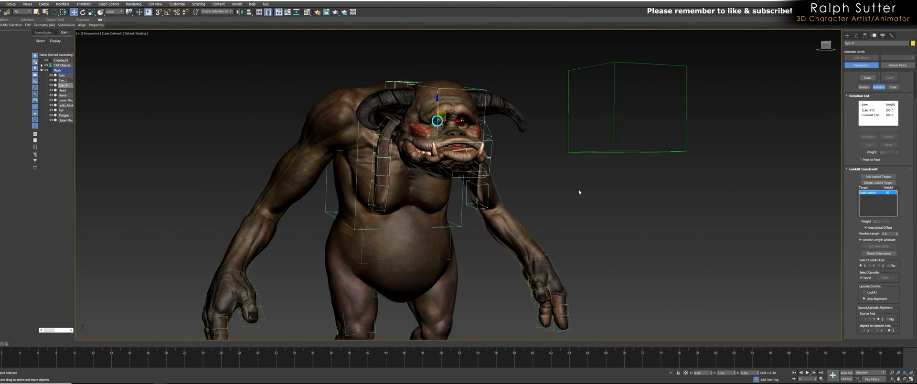
Reposition the LookAt dummy in front of the face and examine the gaze of both eyes up close.
left_click(625, 151)
middle_click_drag(639, 161, 591, 163, "alt")
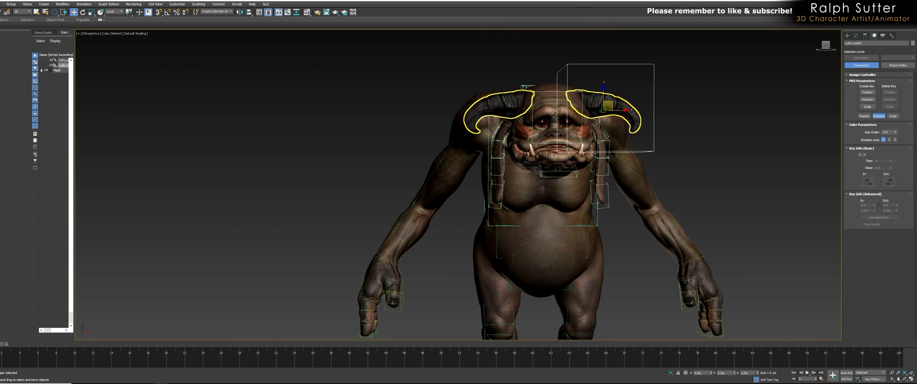
mouse_move(605, 105)
left_mouse_down()
mouse_move(359, 109)
mouse_move(774, 143)
mouse_move(738, 11)
mouse_move(696, 203)
mouse_move(224, 178)
mouse_move(869, 190)
mouse_move(350, 181)
mouse_move(612, 182)
mouse_move(608, 102)
left_mouse_up()
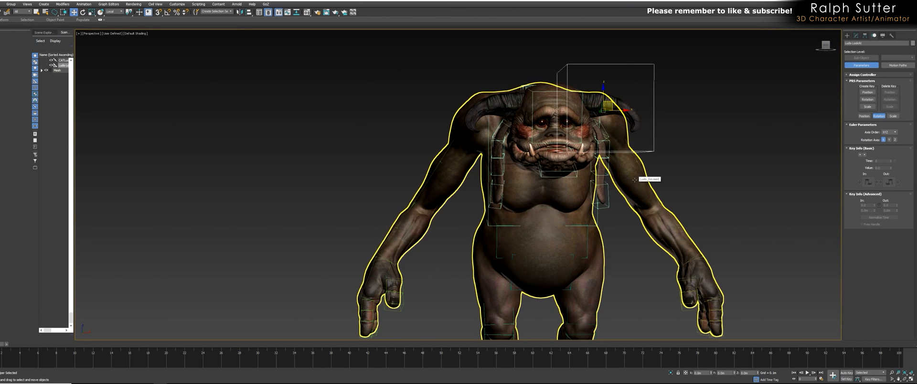
mouse_move(481, 182)
middle_mouse_down("alt")
mouse_move(536, 184)
mouse_move(489, 179)
middle_mouse_up("alt")
scroll(558, 175, "up", 3)
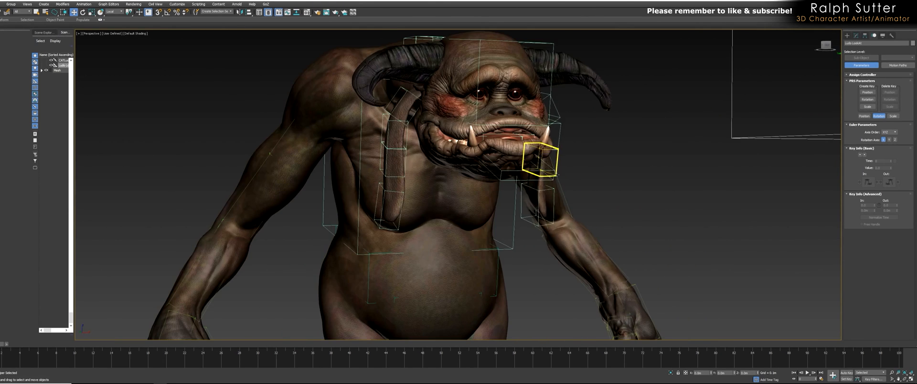
middle_click_drag(556, 175, 557, 229, "alt")
scroll(541, 164, "up", 2)
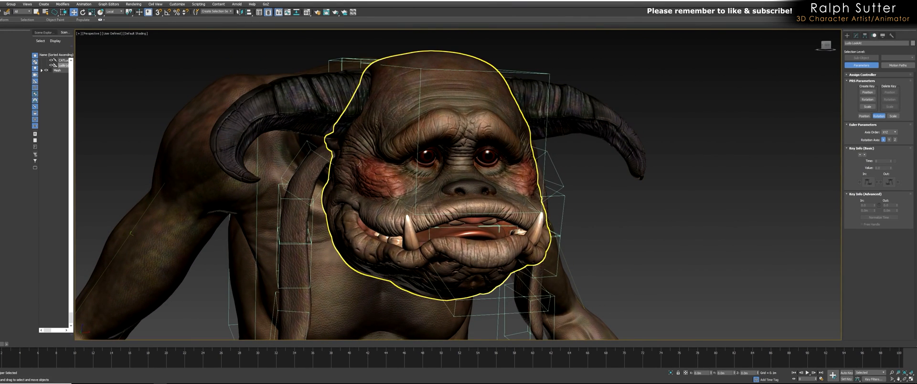
middle_click_drag(368, 184, 378, 186, "alt")
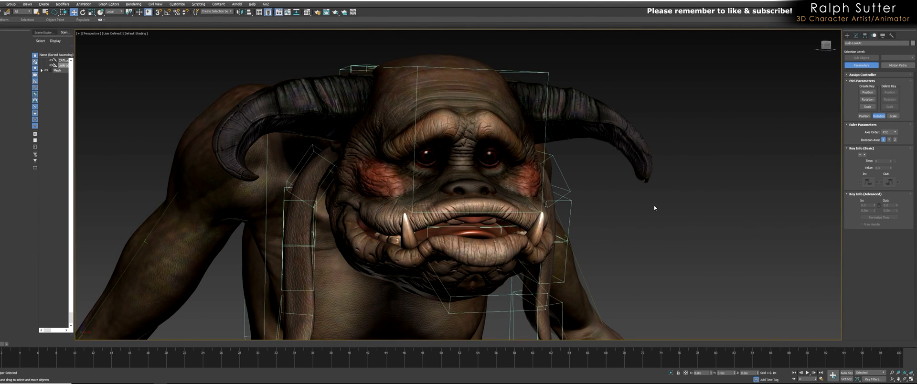
Isolate the head bone and the head mesh from the rest of the character.
left_click(513, 71)
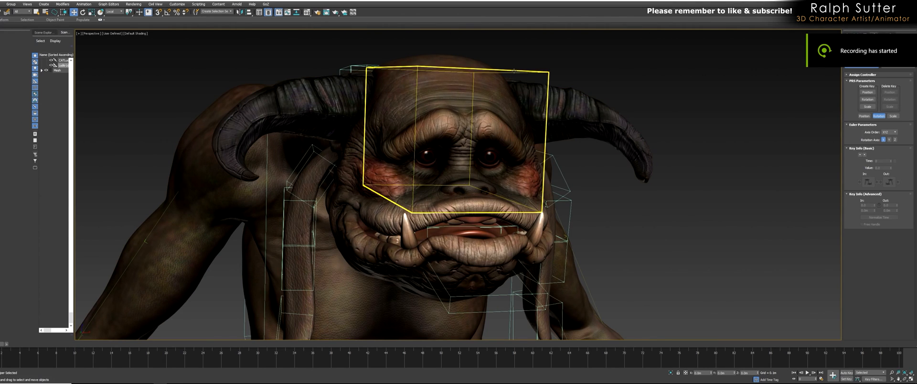
left_click(514, 71)
left_click(463, 101, "ctrl")
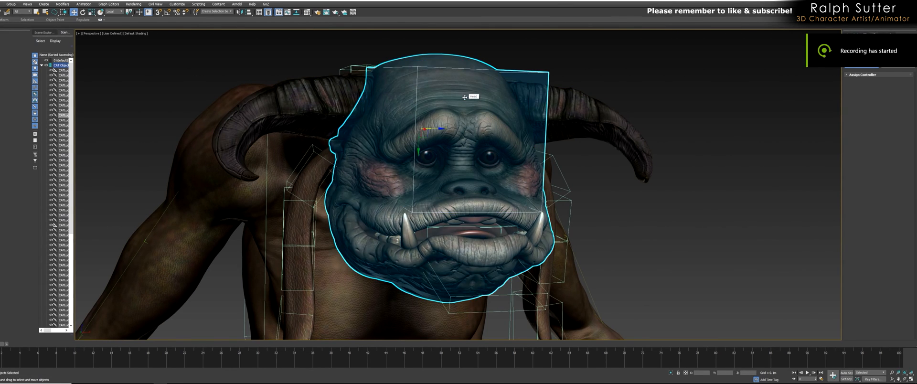
right_click(461, 117)
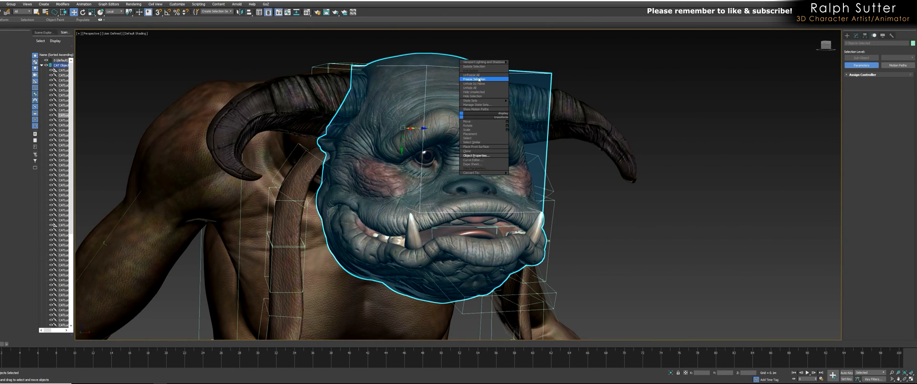
left_click(477, 113)
mouse_move(530, 139)
middle_mouse_down("alt")
mouse_move(645, 129)
mouse_move(487, 125)
mouse_move(525, 127)
middle_mouse_up("alt")
left_click(657, 127)
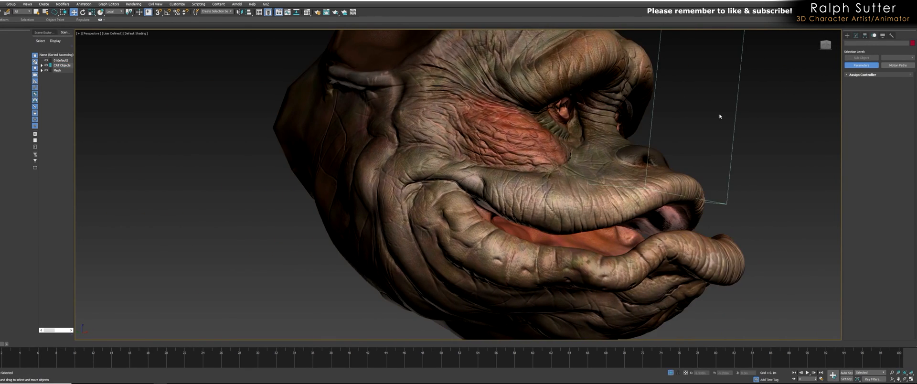
Add a new child bone to the CAT head bone.
left_click(752, 134)
middle_click_drag(752, 134, 665, 135, "alt")
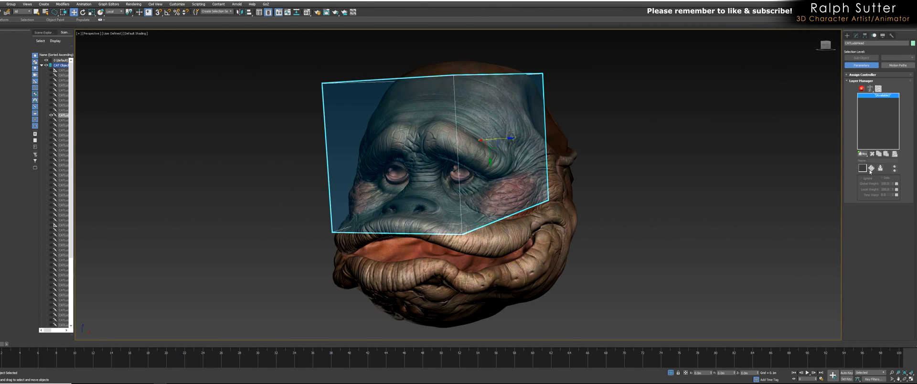
left_click(856, 36)
middle_click_drag(660, 85, 551, 120, "alt")
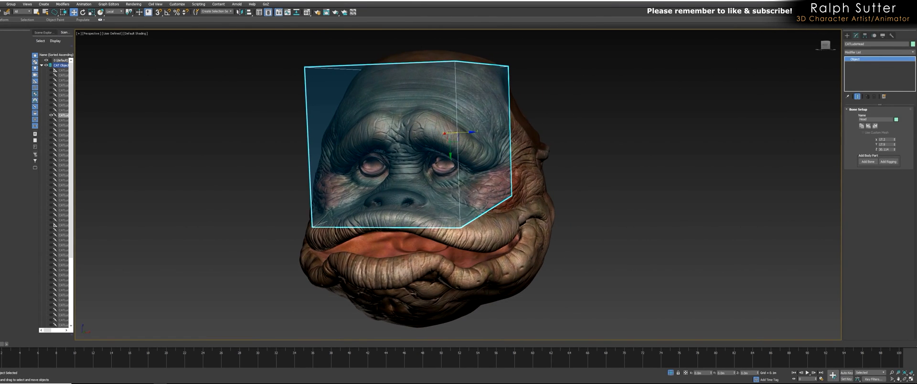
scroll(514, 141, "up", 3)
left_click(874, 163)
Name the new head bone Brow L, position it at the character's left brow, and shrink it to a small box.
middle_click_drag(550, 158, 374, 168, "alt")
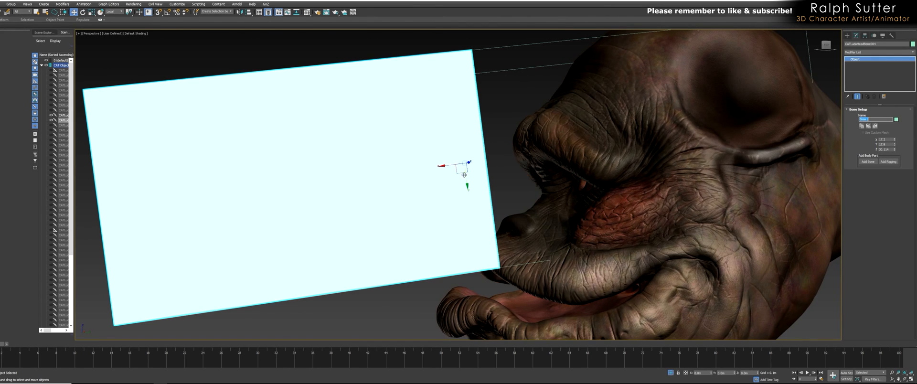
middle_click_drag(460, 175, 568, 150, "alt")
middle_click_drag(676, 157, 857, 155, "alt")
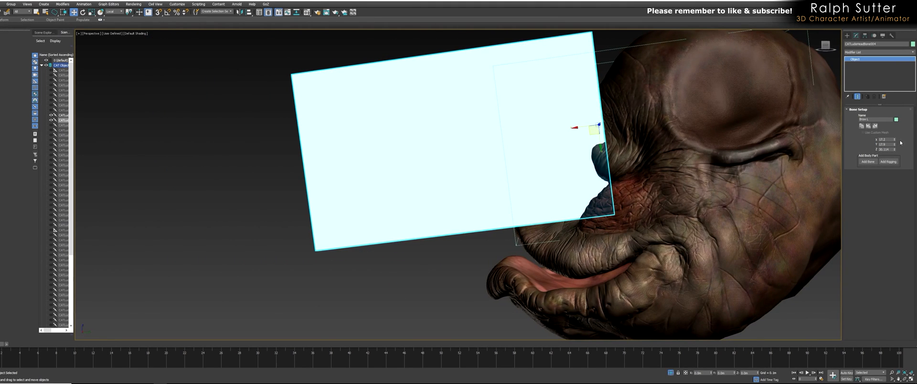
left_click_drag(894, 140, 895, 171)
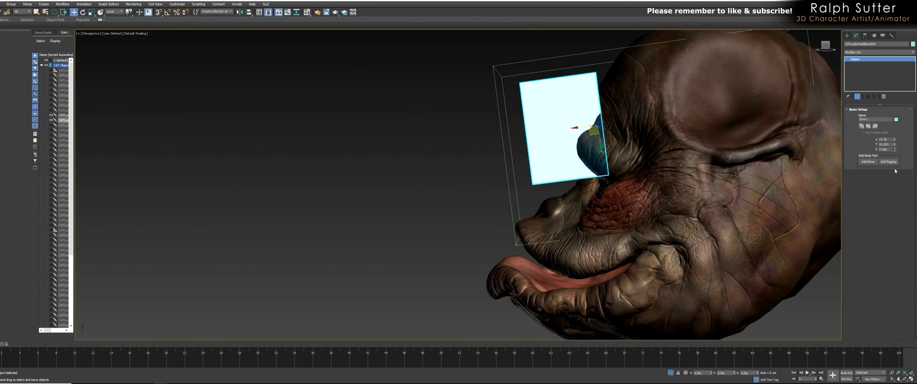
left_click_drag(895, 140, 896, 156)
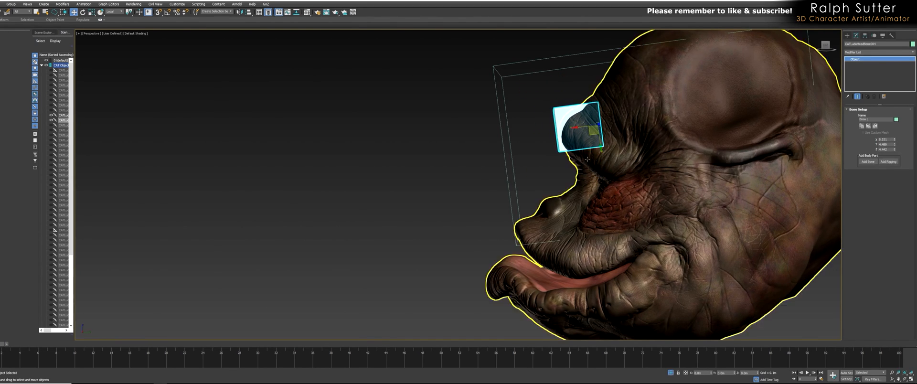
Rotate the left brow bone so that it follows the downward slope of the eyebrow ridge.
middle_click_drag(585, 128, 613, 121, "alt")
scroll(552, 143, "up", 4)
mouse_move(499, 112)
middle_mouse_down("alt")
mouse_move(505, 140)
mouse_move(578, 143)
mouse_move(586, 162)
middle_mouse_up("alt")
key("F3")
key("e")
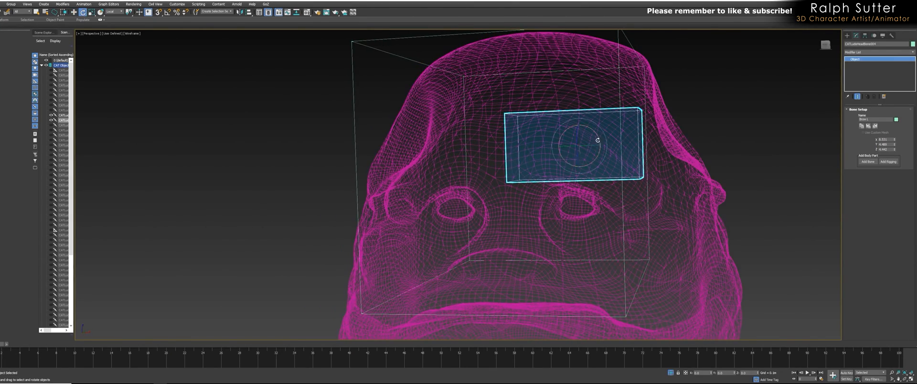
middle_click_drag(597, 150, 640, 152, "alt")
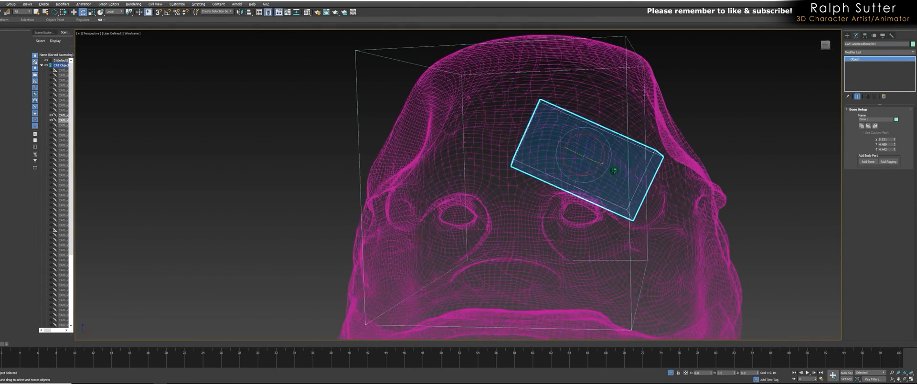
scroll(621, 152, "up", 6)
key("F3")
mouse_move(620, 147)
middle_mouse_down("alt")
mouse_move(636, 178)
mouse_move(613, 177)
mouse_move(726, 169)
middle_mouse_up("alt")
scroll(754, 167, "down", 3)
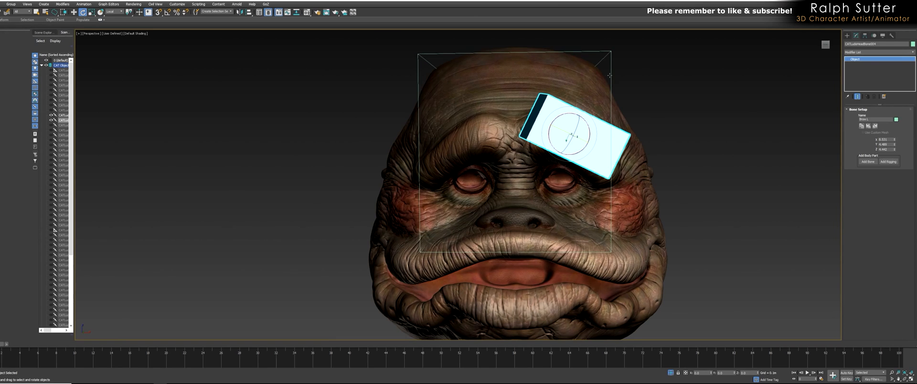
Add a second child bone to the head bone and paste the left brow bone's settings onto it mirrored.
left_click(603, 95)
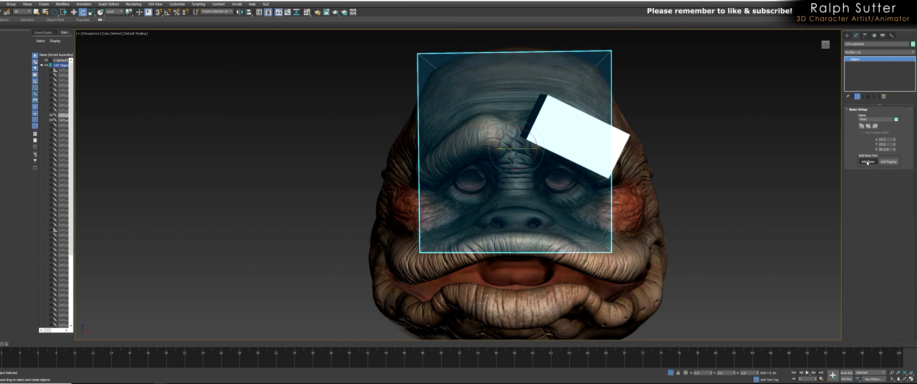
left_click(868, 162)
left_click(463, 170)
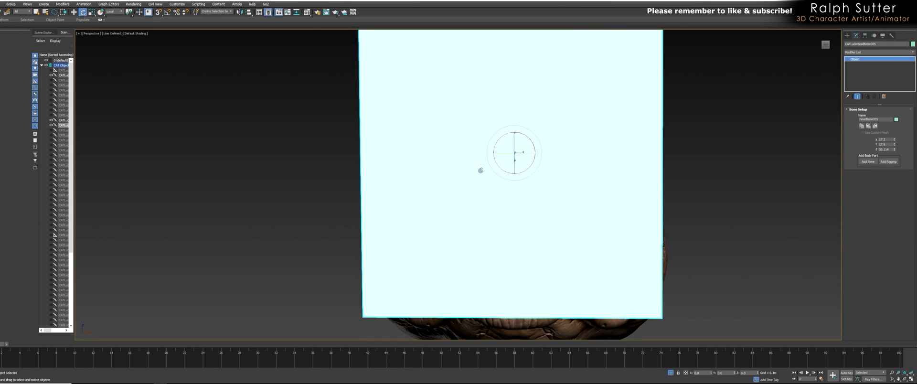
left_click(875, 126)
middle_click_drag(658, 175, 544, 158, "alt")
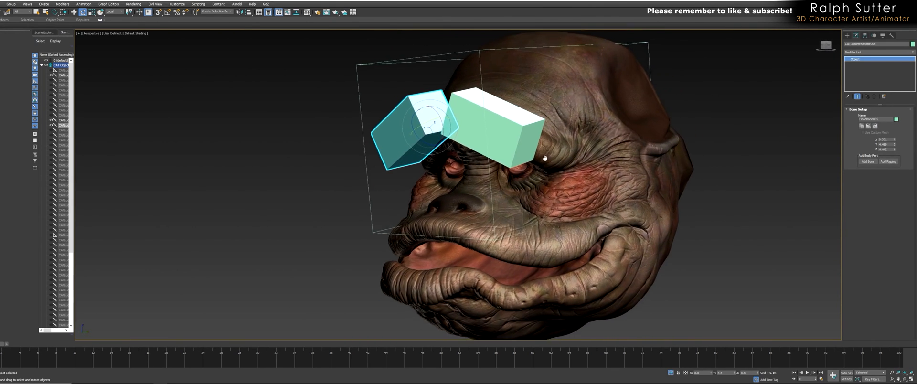
Add a third child bone to the head bone for the left cheek.
left_click(537, 143)
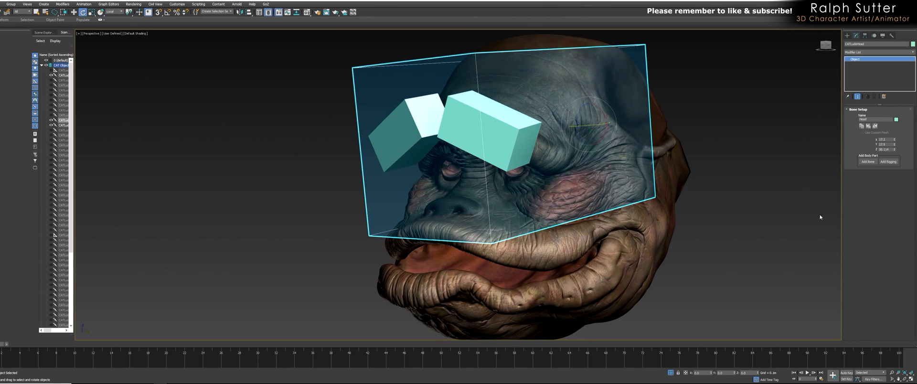
left_click(868, 162)
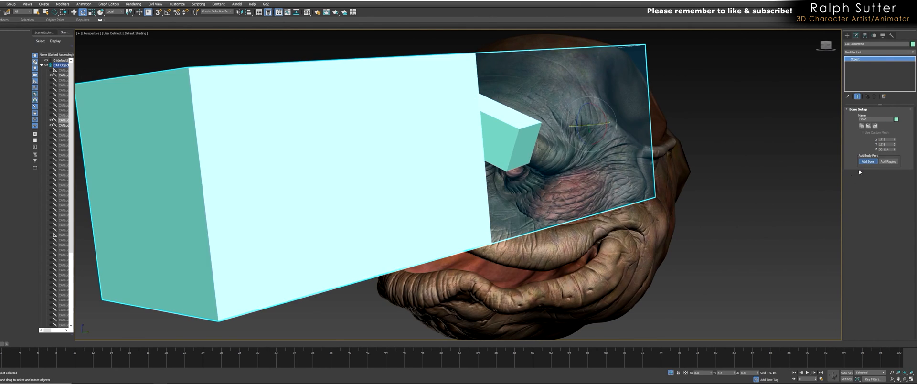
left_click(312, 220)
middle_click_drag(312, 220, 533, 153, "alt")
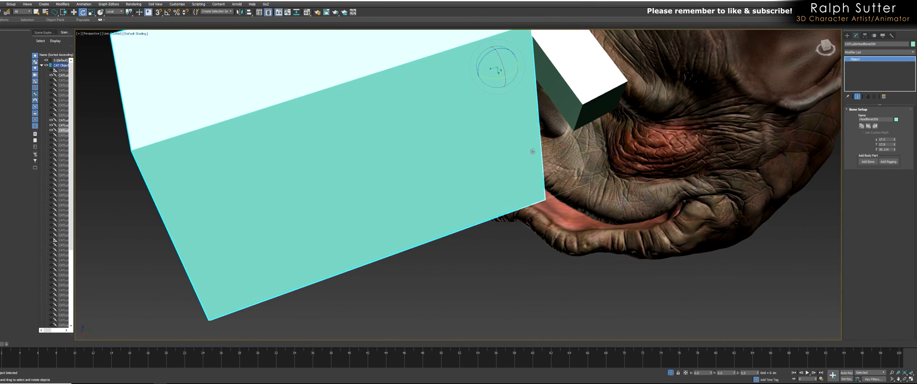
Move the third head bone down and sideways to the character's left cheek.
middle_click_drag(492, 79, 475, 151, "alt")
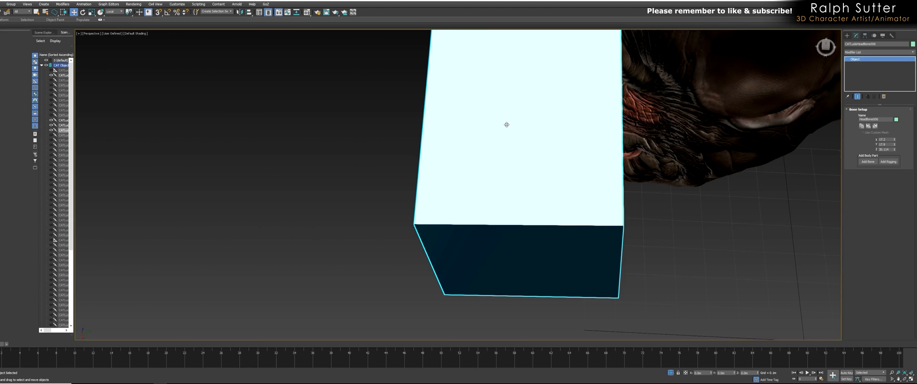
scroll(507, 124, "down", 5)
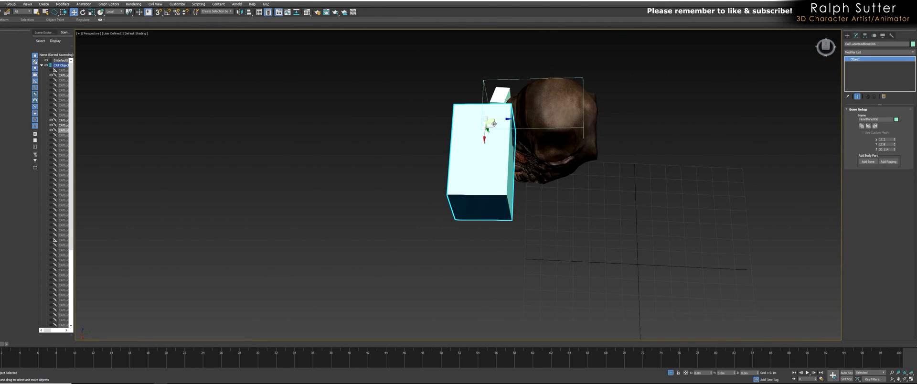
middle_click_drag(493, 127, 563, 150, "alt")
scroll(533, 210, "up", 5)
middle_click_drag(532, 209, 595, 206, "alt")
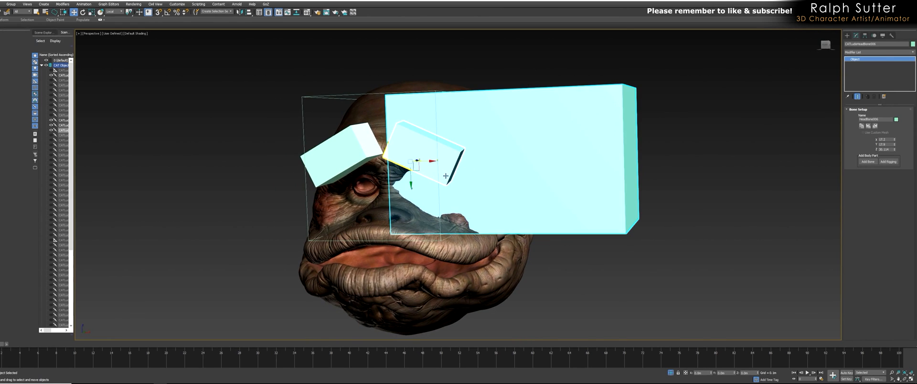
middle_click_drag(421, 169, 518, 181, "alt")
left_click_drag(519, 181, 536, 221)
scroll(536, 220, "up", 5)
left_click_drag(417, 163, 423, 203)
middle_click_drag(424, 202, 416, 222, "alt")
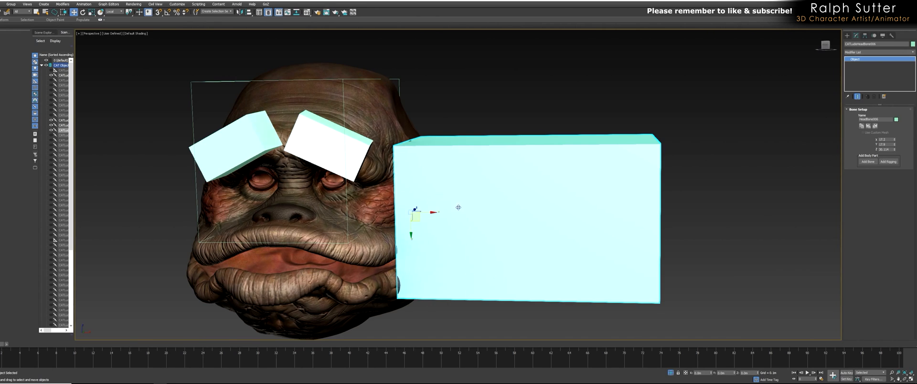
left_click_drag(430, 212, 409, 213)
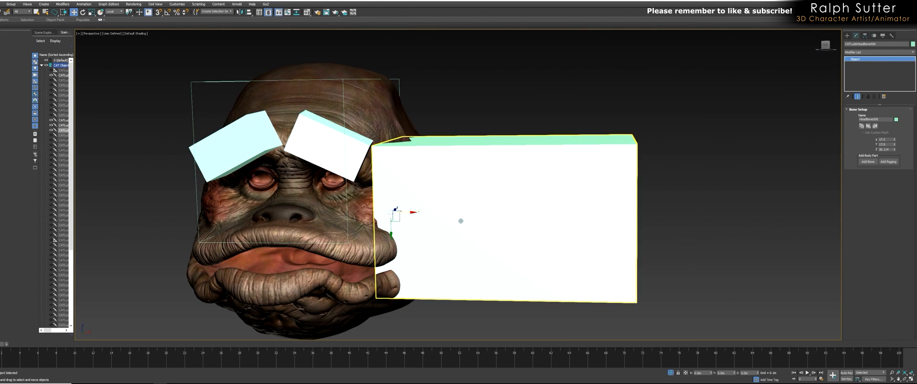
Reduce the cheek bone's X, Y and Z dimensions to a small box that fits the left cheek.
left_click_drag(895, 142, 896, 161)
middle_click_drag(574, 181, 717, 196, "alt")
scroll(788, 205, "up", 5)
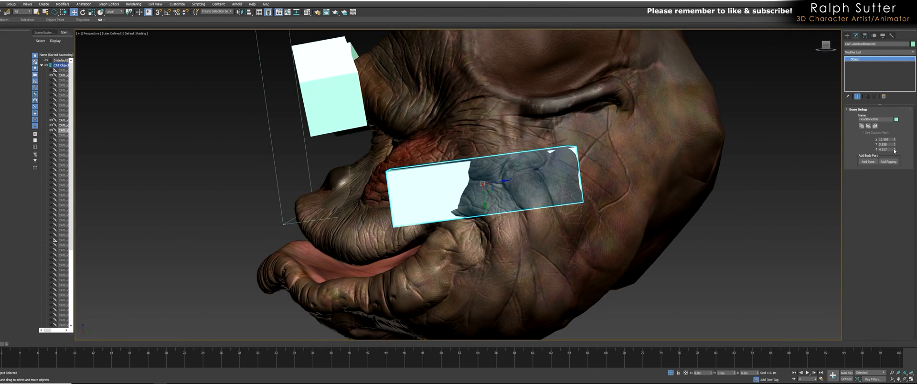
left_click_drag(898, 141, 897, 149)
Rotate the left cheek bone to align with the surface of the cheek, checking it against the wireframe mesh.
mouse_move(490, 191)
middle_mouse_down("alt")
mouse_move(508, 176)
mouse_move(496, 200)
mouse_move(543, 188)
mouse_move(492, 195)
middle_mouse_up("alt")
key("e")
key("F3")
left_click_drag(441, 204, 428, 204)
middle_click_drag(428, 203, 436, 196, "alt")
left_click_drag(436, 196, 437, 192)
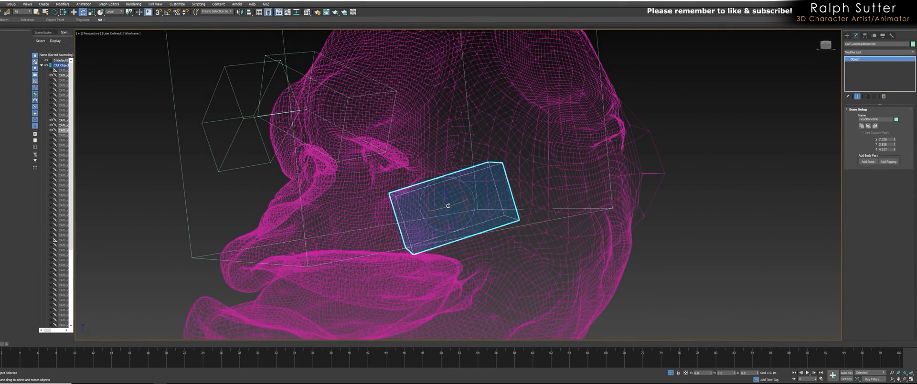
key("F3")
mouse_move(448, 206)
middle_mouse_down("alt")
mouse_move(483, 219)
mouse_move(438, 212)
middle_mouse_up("alt")
Nudge the left cheek bone slightly upward and name it Cheek L.
key("w")
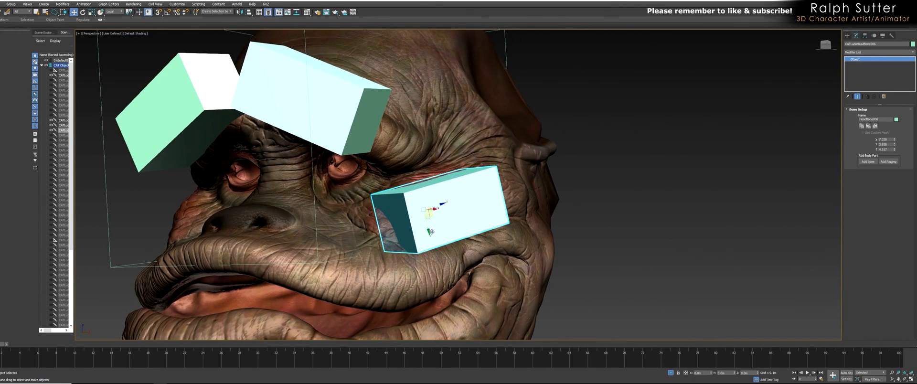
left_click_drag(430, 232, 429, 223)
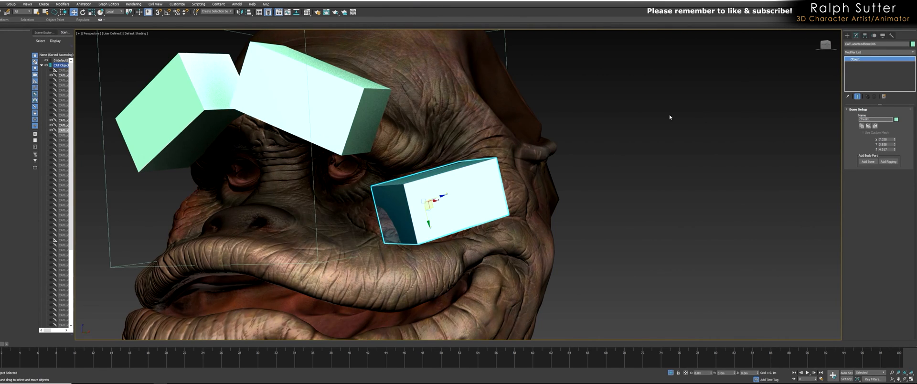
left_click(354, 127)
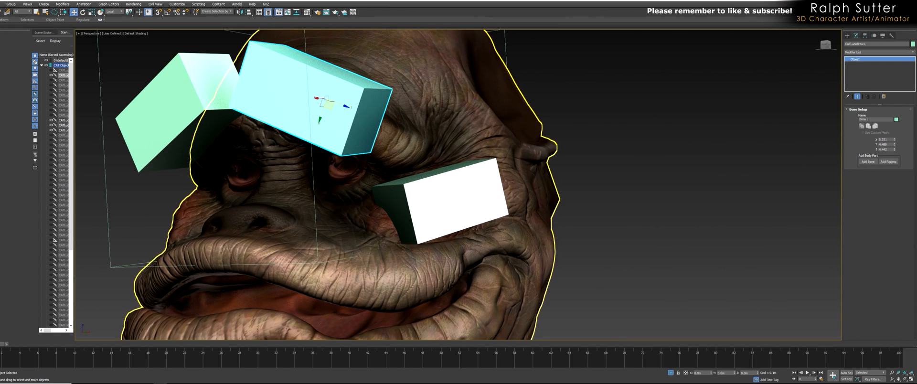
left_click(462, 219)
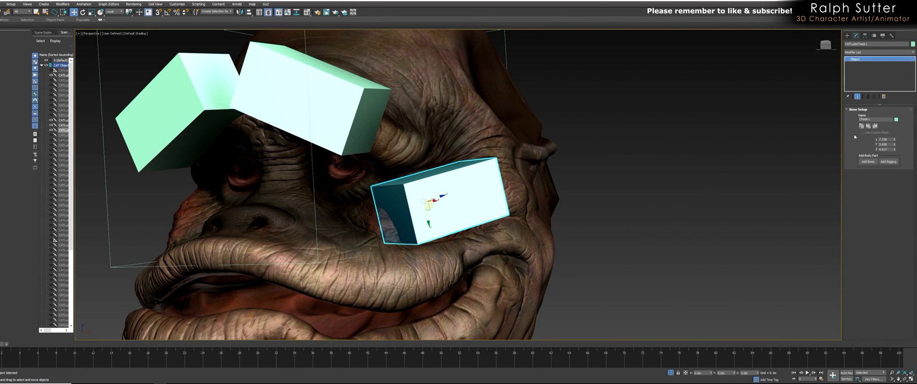
Add a fourth child bone to the head bone and paste the left cheek bone's settings onto it mirrored.
middle_click_drag(574, 179, 477, 201, "alt")
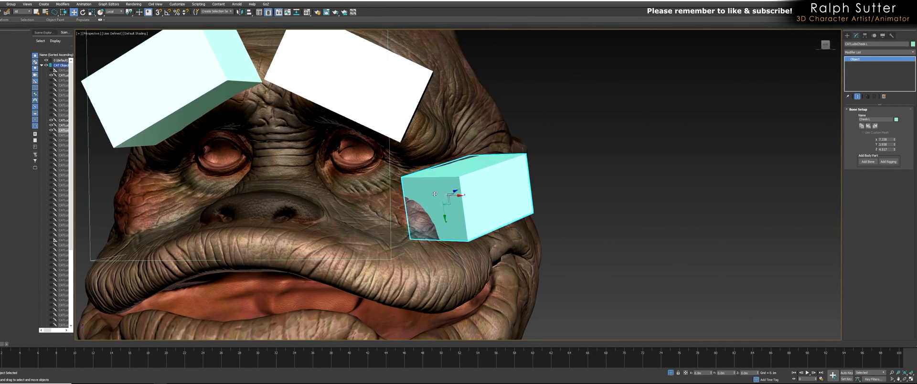
left_click(391, 228)
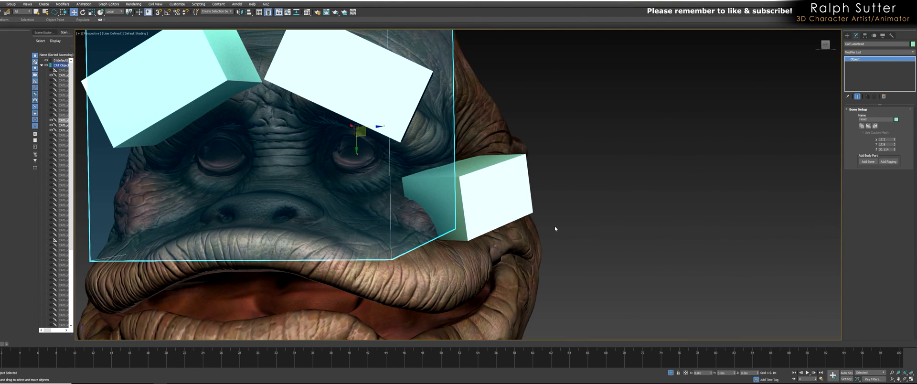
left_click(868, 162)
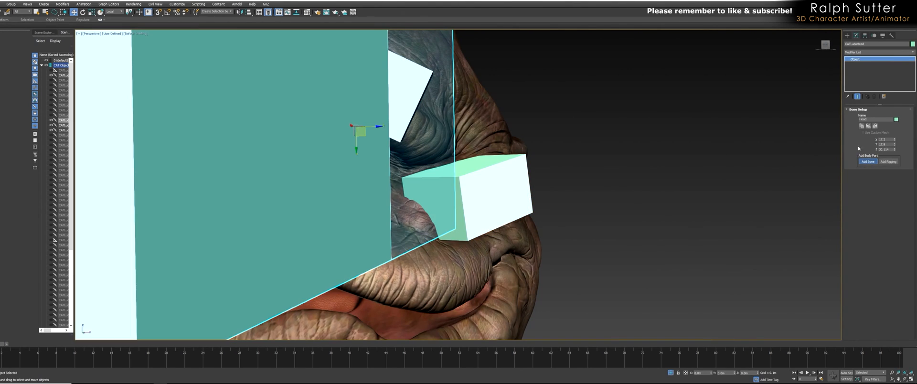
left_click(875, 126)
middle_click_drag(458, 172, 474, 165, "alt")
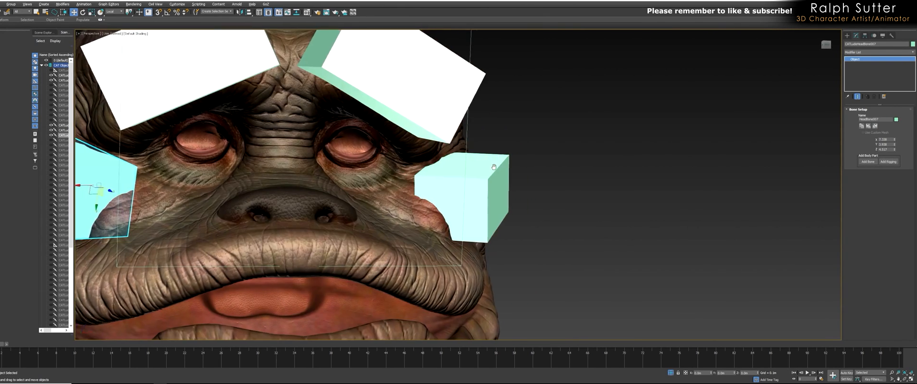
scroll(514, 168, "down", 4)
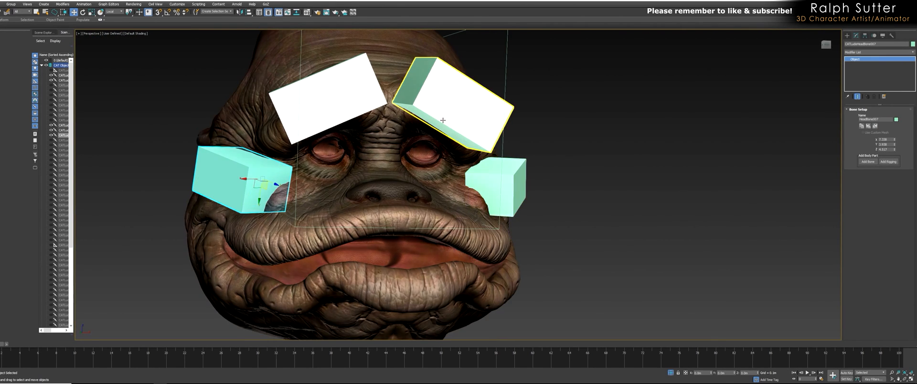
Turn off Renderable and turn on Display as Box in the object properties of all four brow and cheek bones.
left_click(493, 179)
left_click(478, 120, "ctrl")
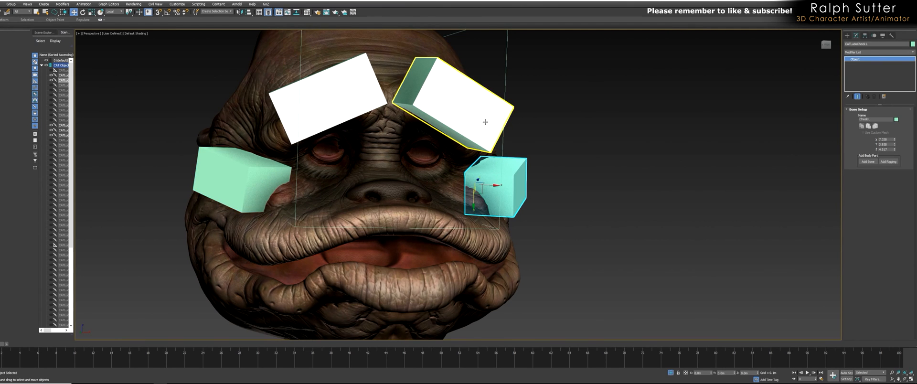
left_click(357, 111, "ctrl")
left_click(254, 183, "ctrl")
middle_click_drag(259, 184, 286, 196, "alt")
right_click(475, 165)
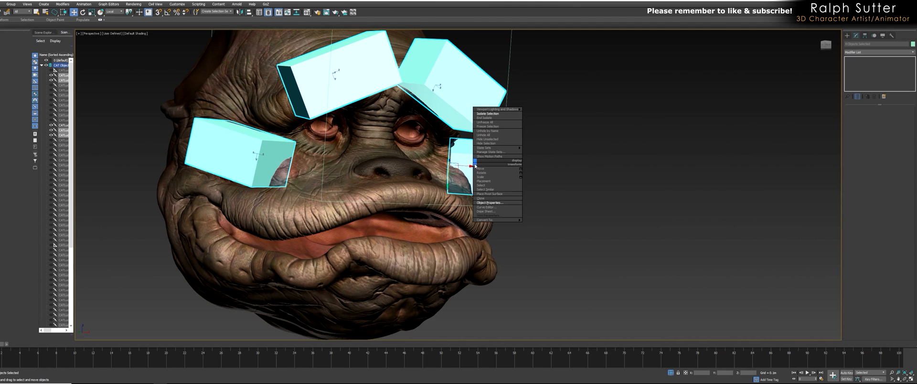
left_click(497, 203)
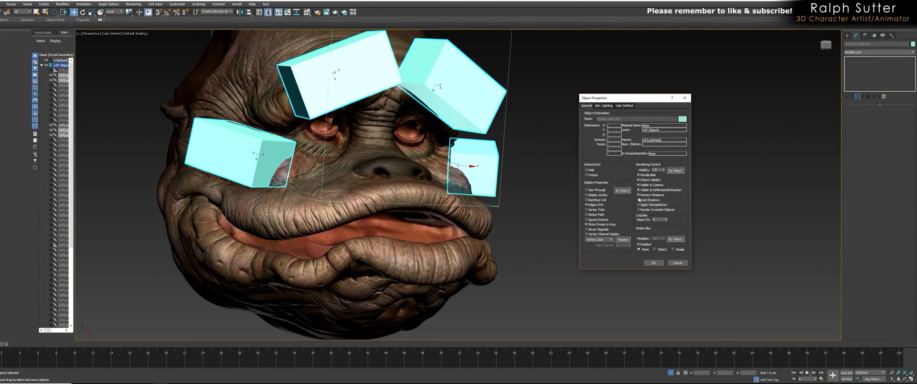
left_click(638, 175)
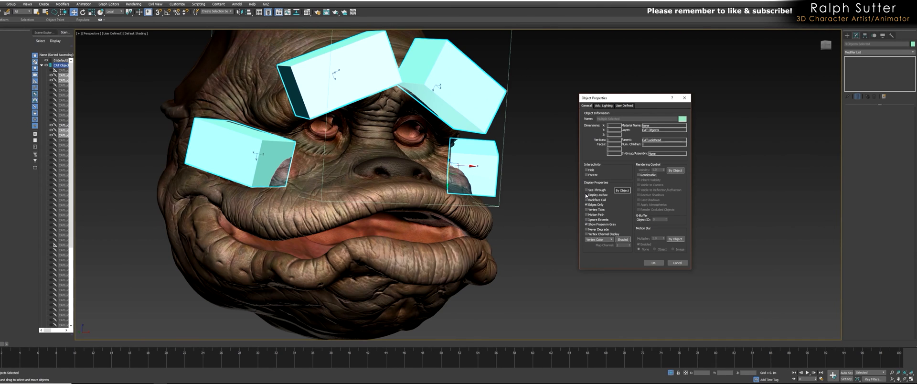
left_click(654, 263)
middle_click_drag(575, 256, 597, 254, "alt")
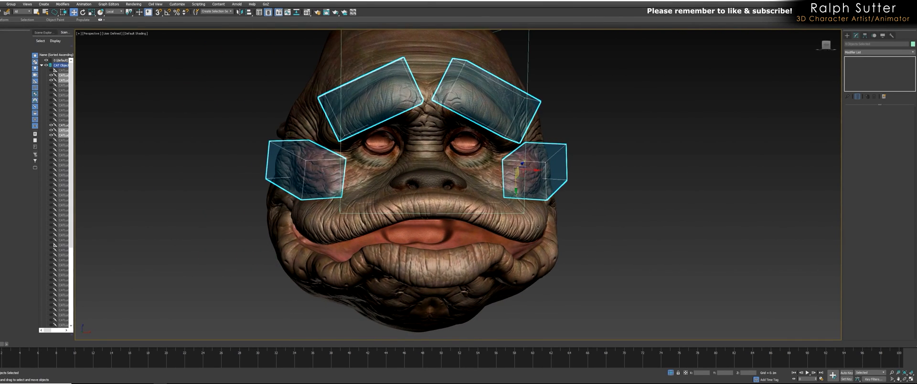
Add the four brow and cheek bones to the bone list of the head mesh's Skin modifier.
left_click(419, 173)
middle_click_drag(419, 173, 404, 189, "alt")
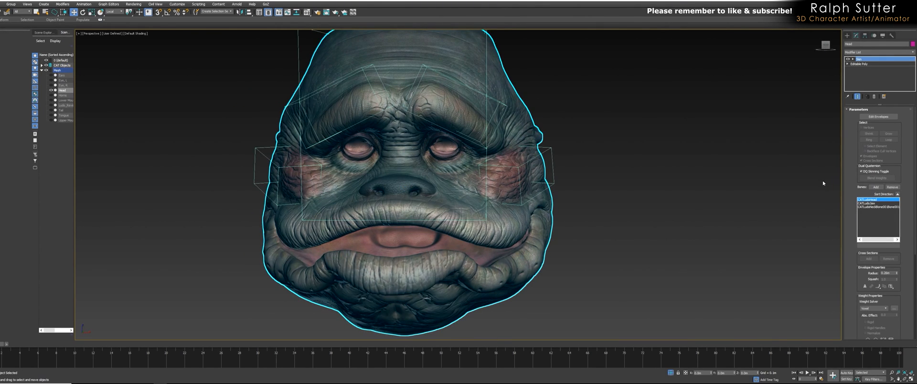
left_click(876, 187)
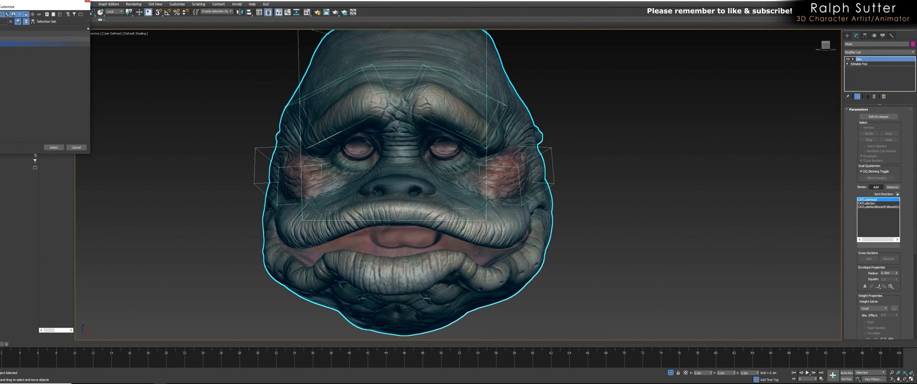
left_click(1, 44)
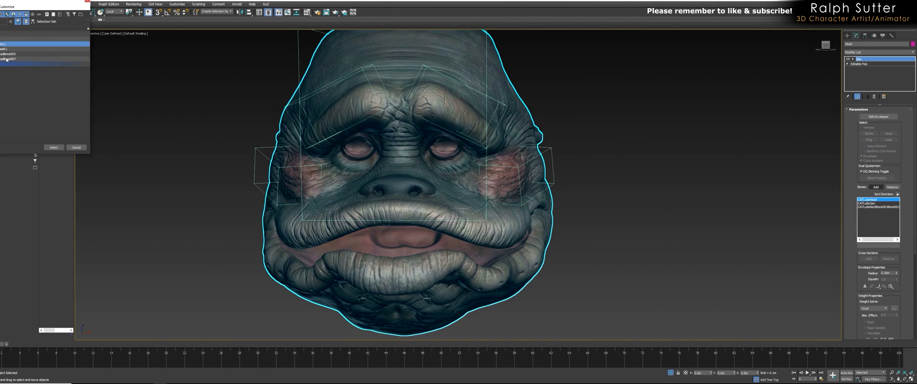
left_click(6, 59, "shift")
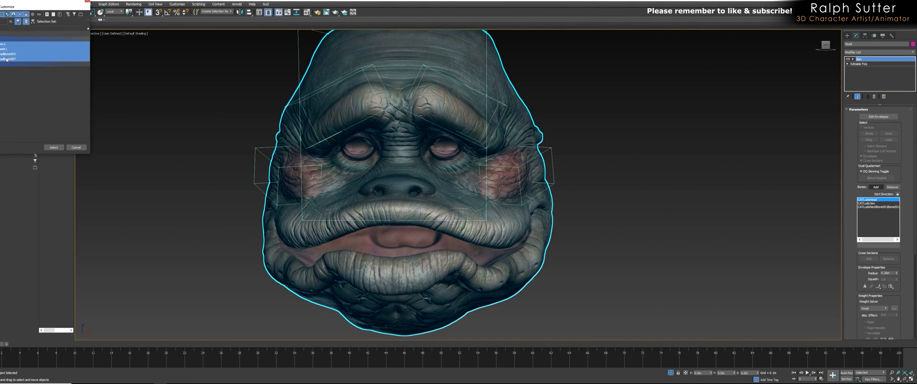
left_click(57, 148)
middle_click_drag(211, 169, 277, 204, "alt")
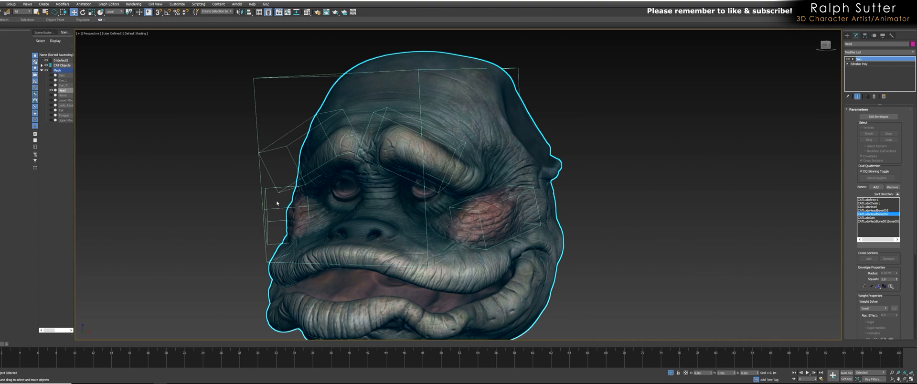
middle_click_drag(389, 153, 680, 175, "alt")
Add an animation layer to the head bone's CAT rig and switch the rig from setup mode to animation mode.
left_click(562, 155)
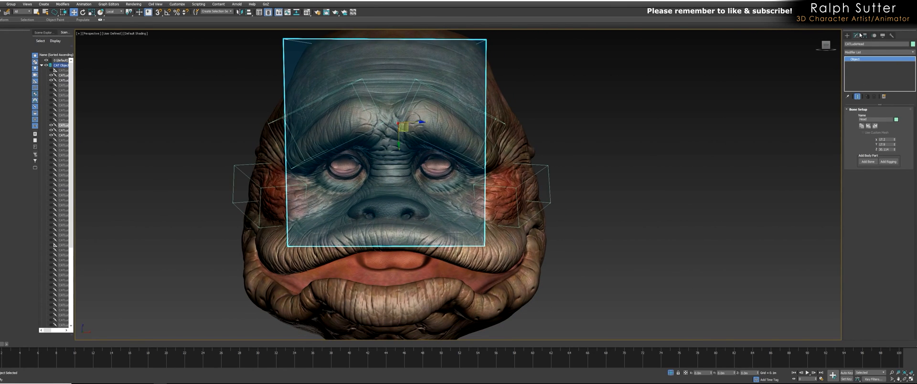
left_click(874, 36)
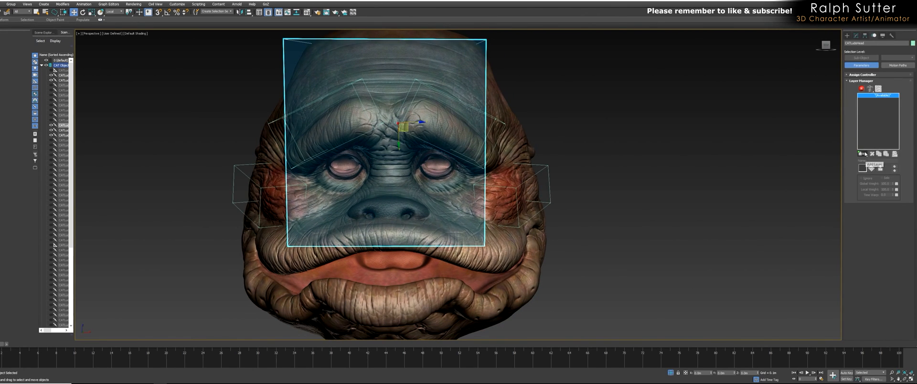
left_click(865, 154)
left_click(863, 89)
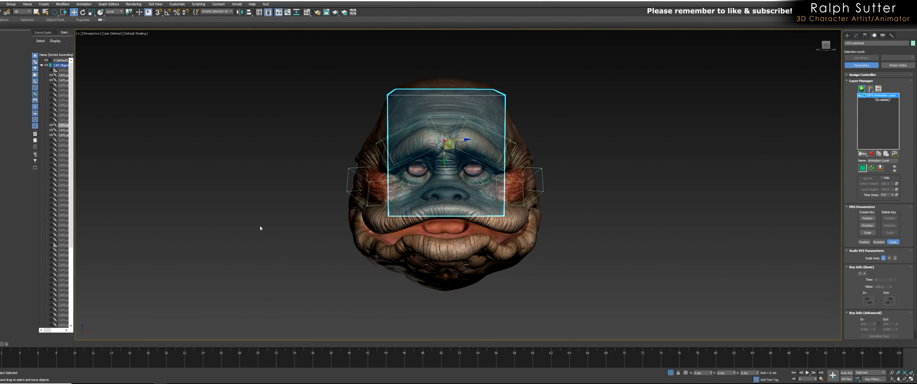
Turn on Auto Key and create starting keys at frame 0 for the head bone with its brow and cheek bones.
key("n")
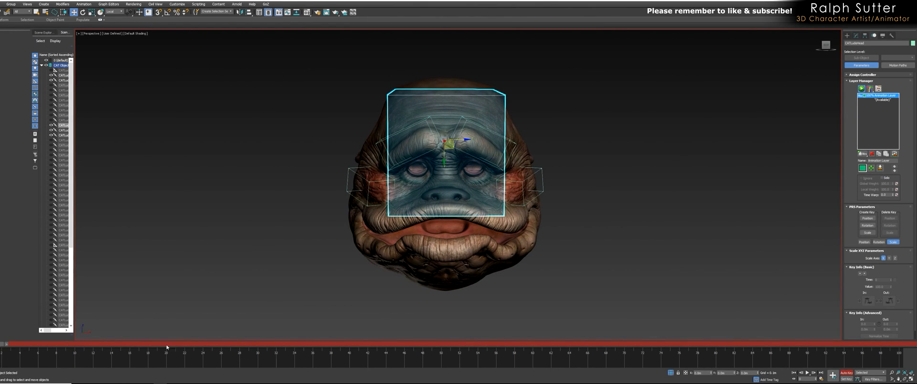
double_click(391, 94)
right_click(2, 344)
left_click(437, 208)
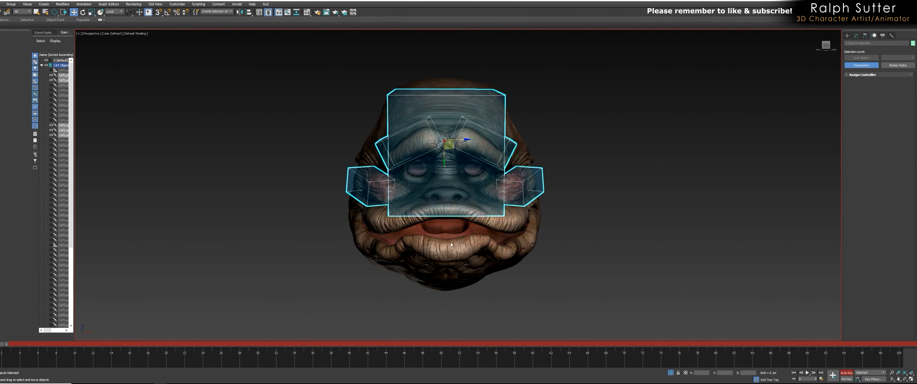
scroll(437, 210, "up", 5)
scroll(459, 208, "down", 1)
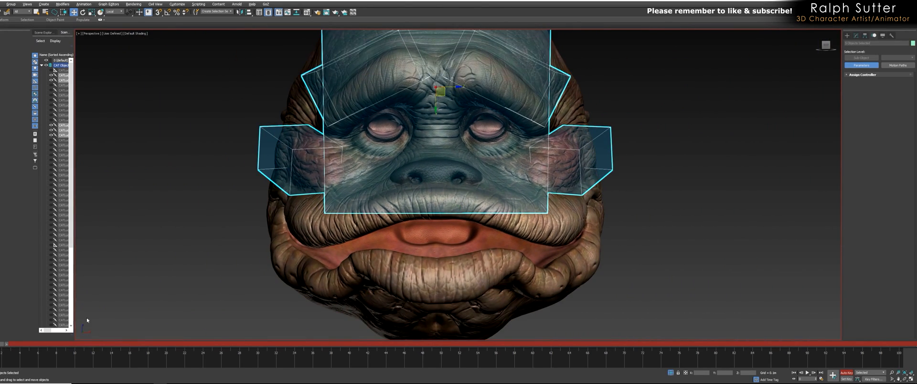
Go to frame 24 and raise the right and left brow bones to key a lifted brow pose.
left_click_drag(7, 345, 203, 344)
middle_click_drag(449, 96, 430, 77, "alt")
left_click(399, 136)
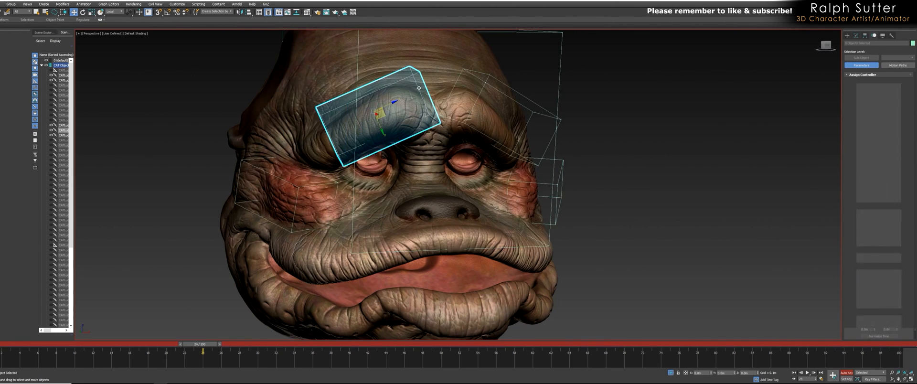
middle_click_drag(399, 136, 380, 133, "alt")
left_click_drag(380, 132, 371, 116)
left_click(494, 145)
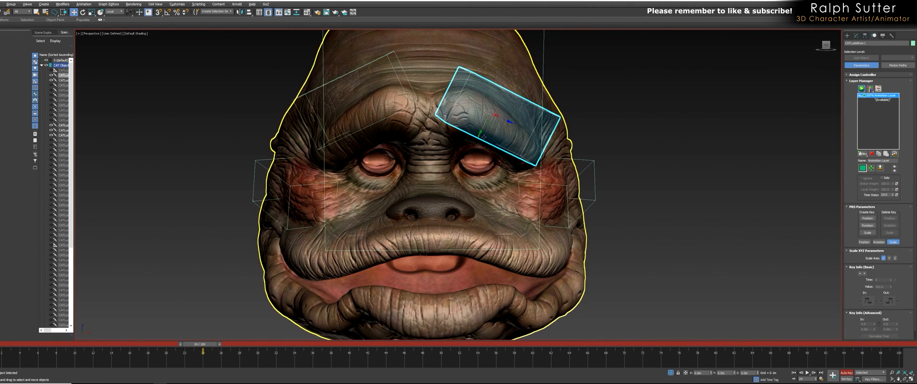
left_click_drag(482, 138, 492, 119)
middle_click_drag(491, 119, 455, 101)
Raise the left and right cheek bones at frame 24, check the deformation, and turn off Auto Key.
middle_click_drag(523, 173, 492, 197, "alt")
left_click(490, 199)
left_click_drag(490, 199, 490, 184)
middle_click_drag(490, 184, 270, 182, "alt")
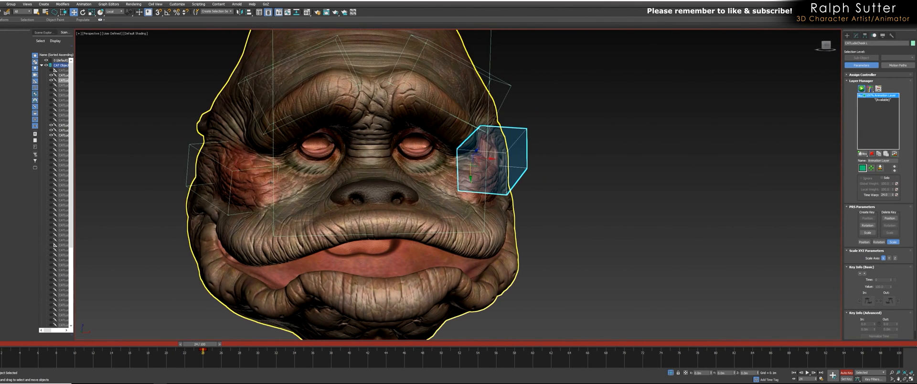
left_click(252, 199)
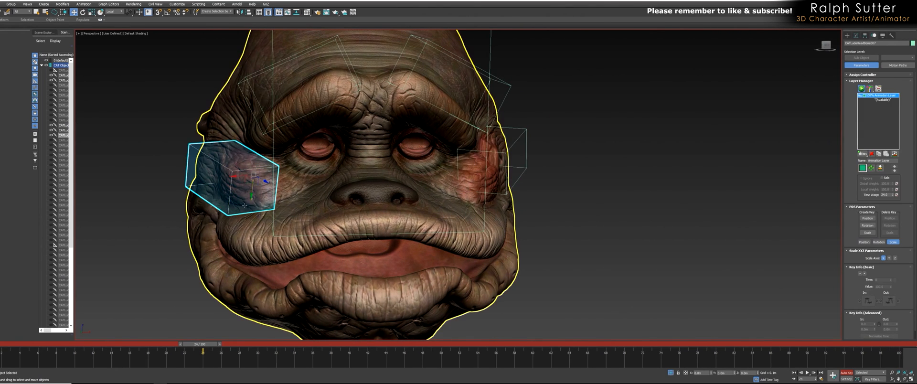
left_click_drag(251, 198, 253, 184)
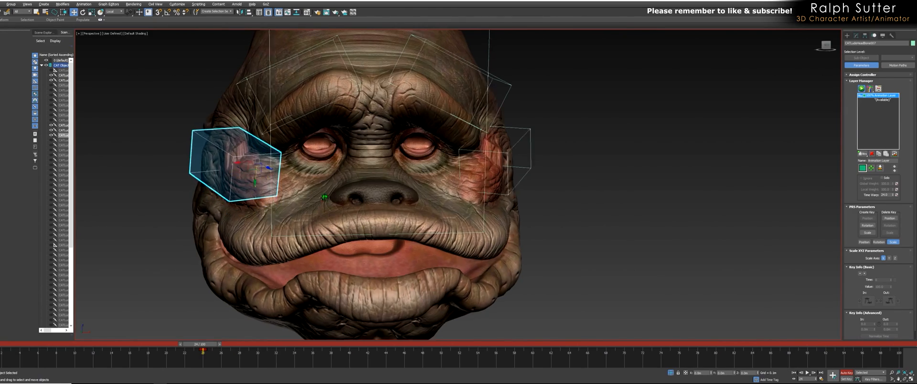
middle_click_drag(253, 183, 294, 199, "alt")
middle_click_drag(502, 188, 429, 196, "alt")
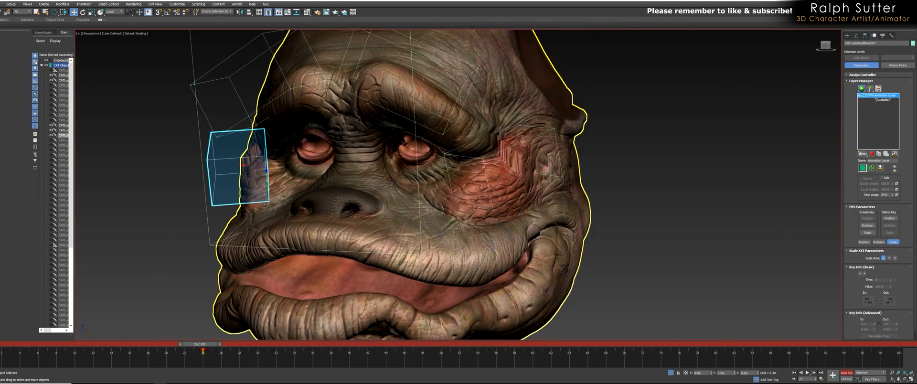
middle_click_drag(486, 205, 456, 183)
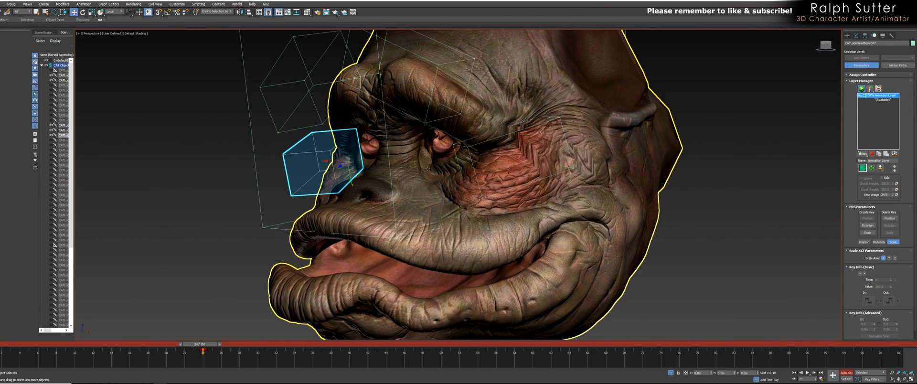
left_click(844, 372)
Enter envelope editing in the head mesh's Skin modifier and select the left cheek bone's envelope.
middle_click_drag(693, 286, 317, 294, "alt")
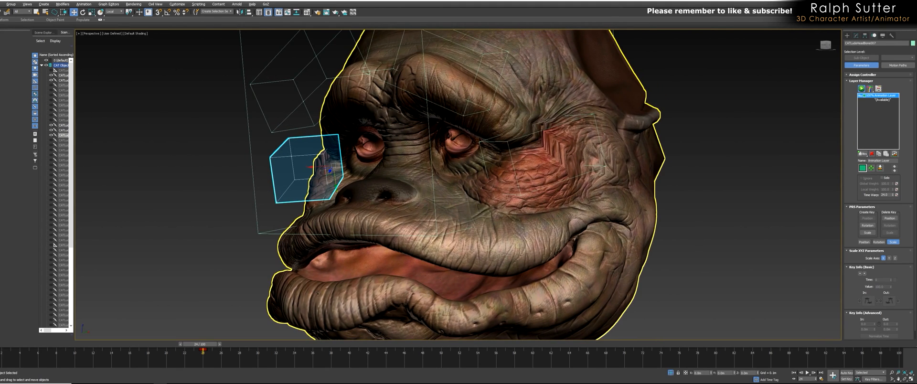
scroll(452, 161, "up", 3)
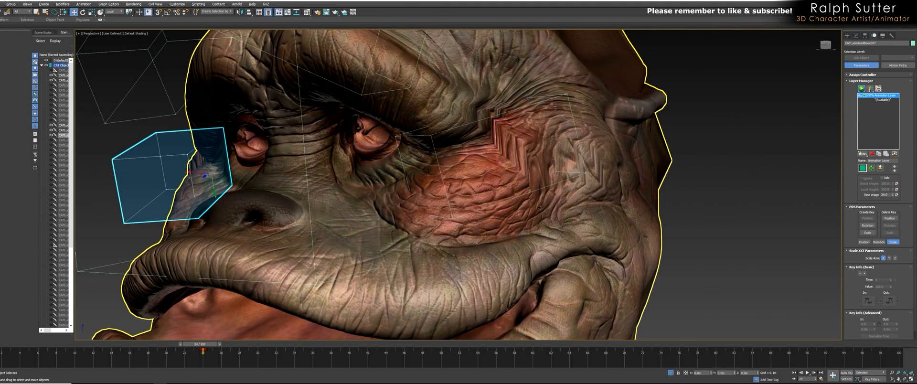
left_click(621, 191)
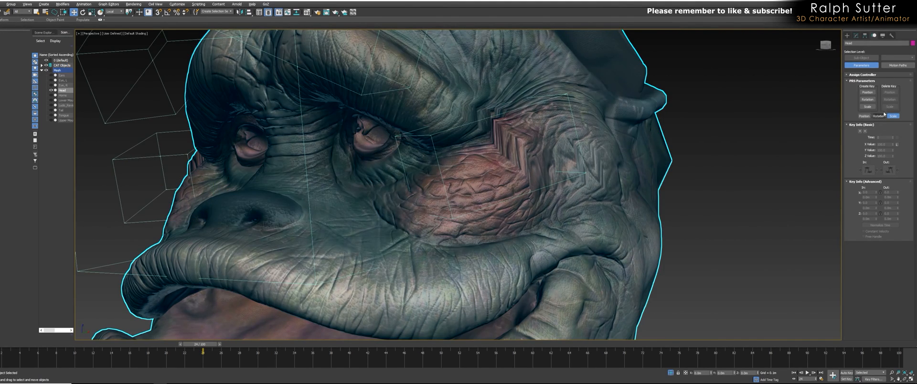
left_click(856, 36)
left_click(878, 117)
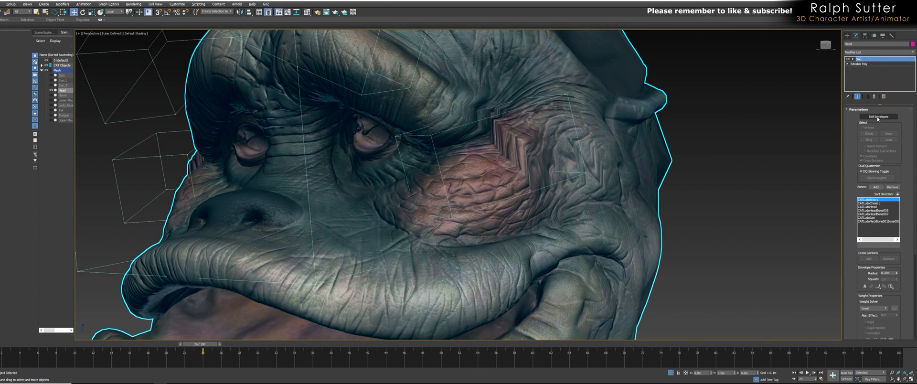
scroll(904, 296, "down", 5)
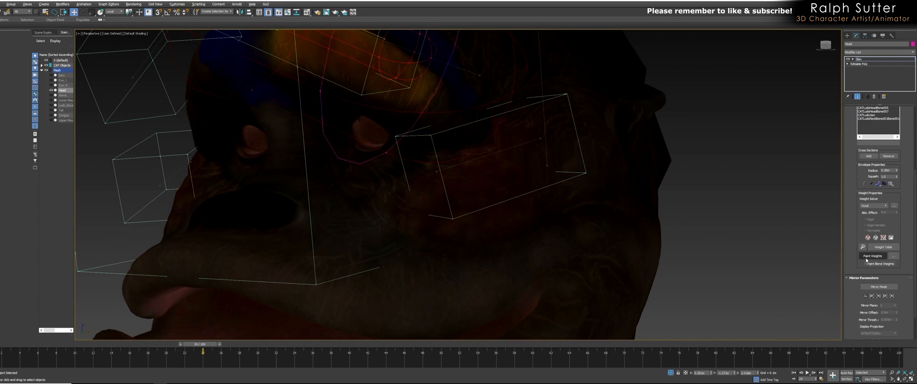
left_click(873, 256)
right_click(741, 225)
left_click(517, 142)
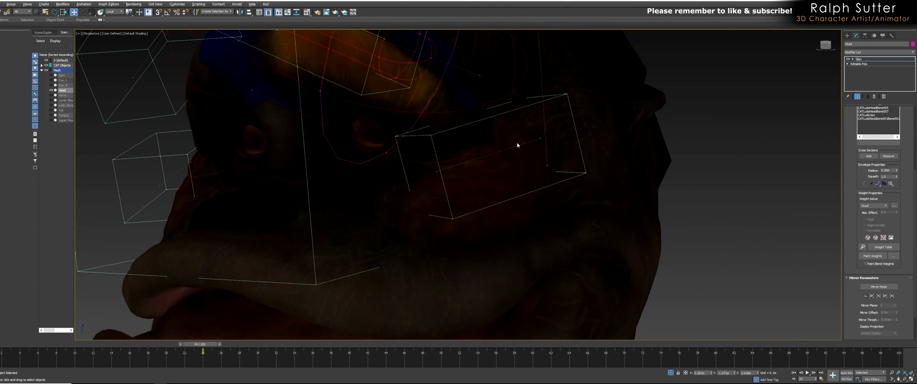
left_click(516, 147)
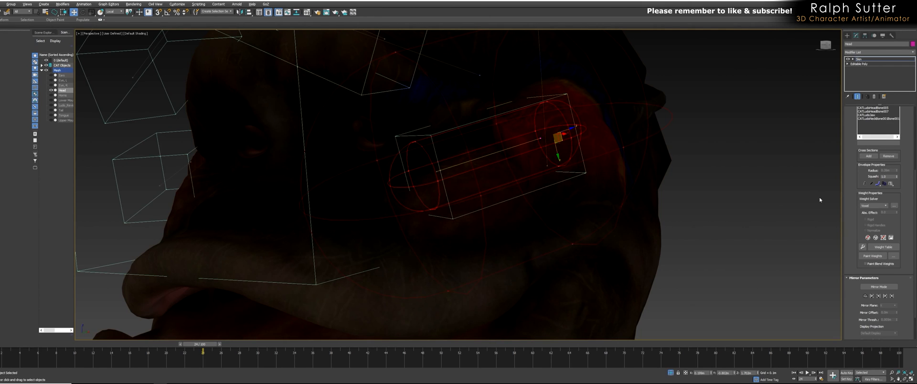
Activate Paint Weights, open the painter options, and paint strong left cheek bone weights across the left cheek.
left_click(873, 257)
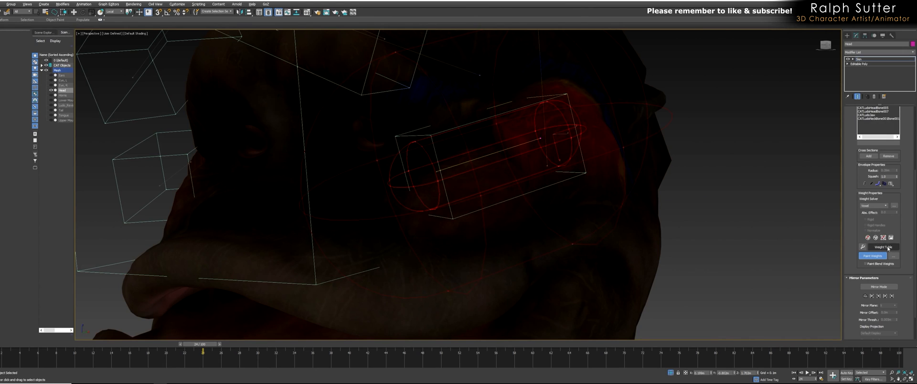
left_click(896, 258)
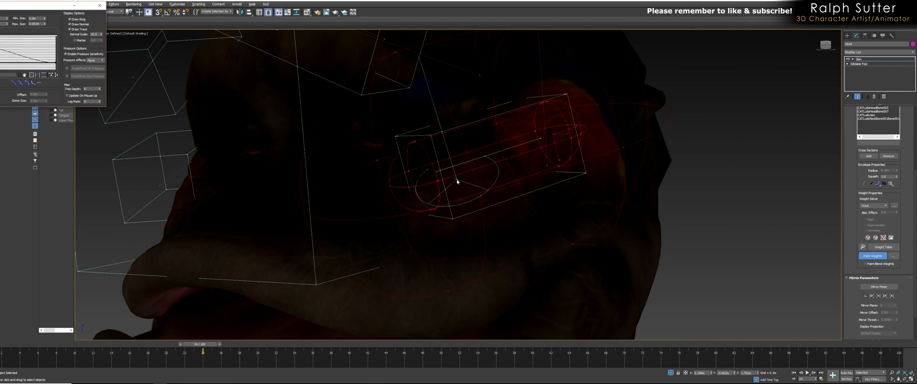
mouse_move(462, 196)
left_mouse_down()
mouse_move(508, 180)
mouse_move(526, 184)
mouse_move(482, 163)
mouse_move(506, 151)
mouse_move(449, 194)
mouse_move(520, 202)
mouse_move(455, 206)
mouse_move(506, 202)
left_mouse_up()
middle_click_drag(506, 203, 436, 206, "alt")
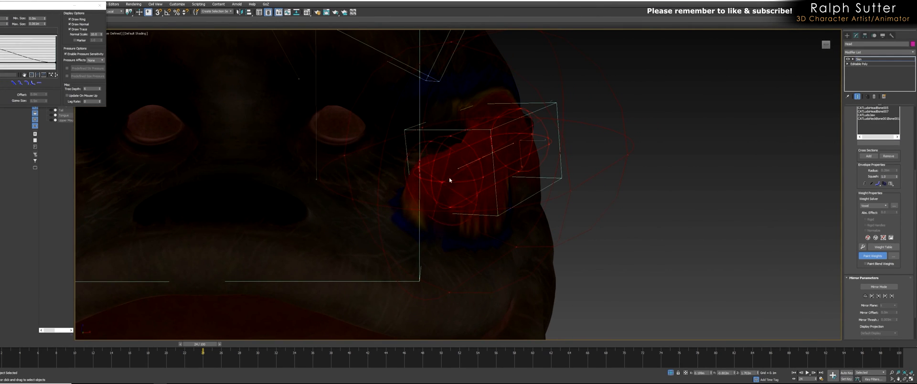
mouse_move(492, 180)
middle_mouse_down("alt")
mouse_move(467, 190)
mouse_move(515, 186)
mouse_move(524, 198)
middle_mouse_up("alt")
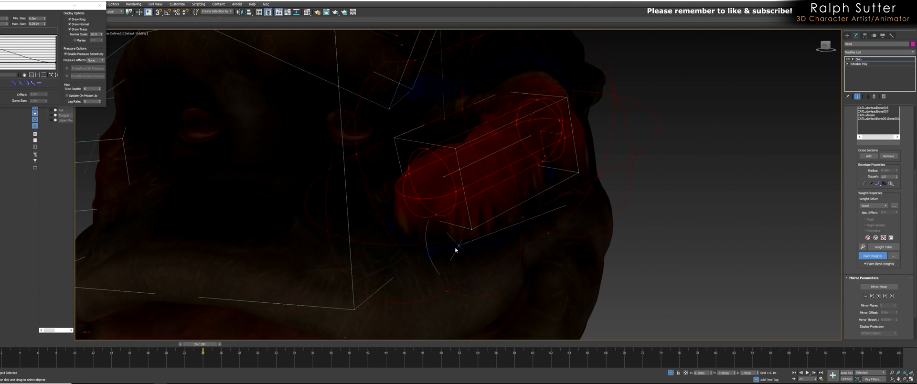
At frame 14, smooth the left cheek weights around their edges with Paint Blend Weights on, and leave envelope editing.
left_click_drag(210, 347, 136, 343)
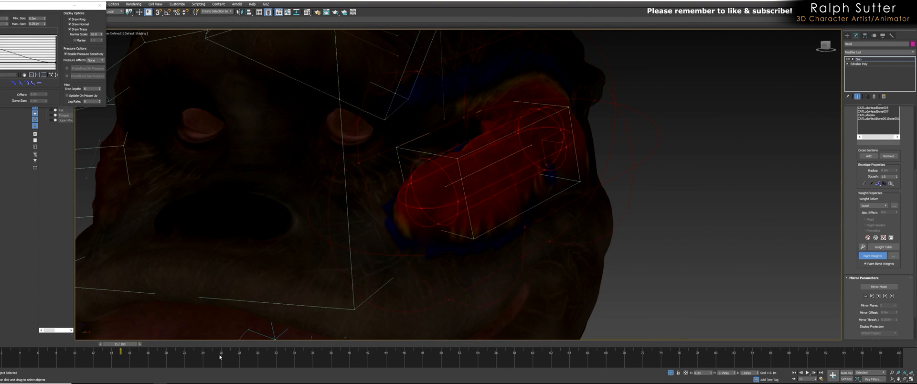
key("comma")
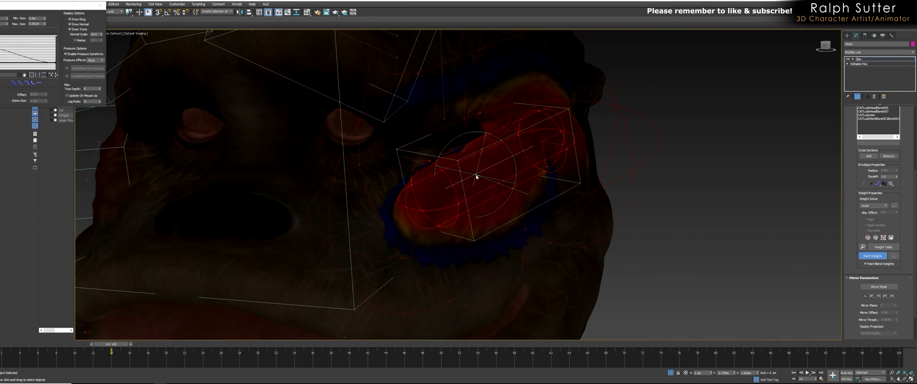
mouse_move(463, 152)
left_mouse_down()
mouse_move(414, 189)
mouse_move(448, 154)
mouse_move(462, 166)
mouse_move(435, 201)
mouse_move(417, 172)
left_mouse_up()
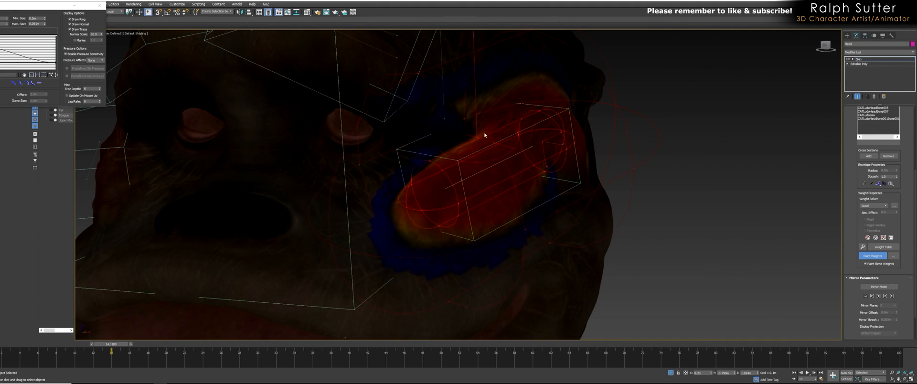
middle_click_drag(471, 143, 521, 187, "alt")
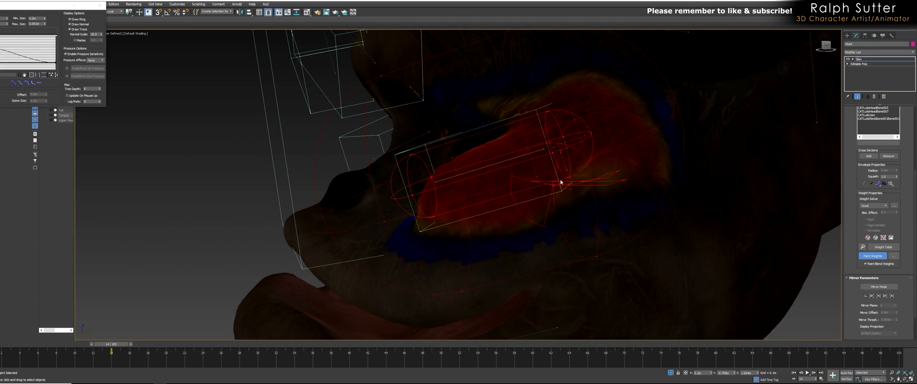
middle_click_drag(603, 179, 511, 199, "alt")
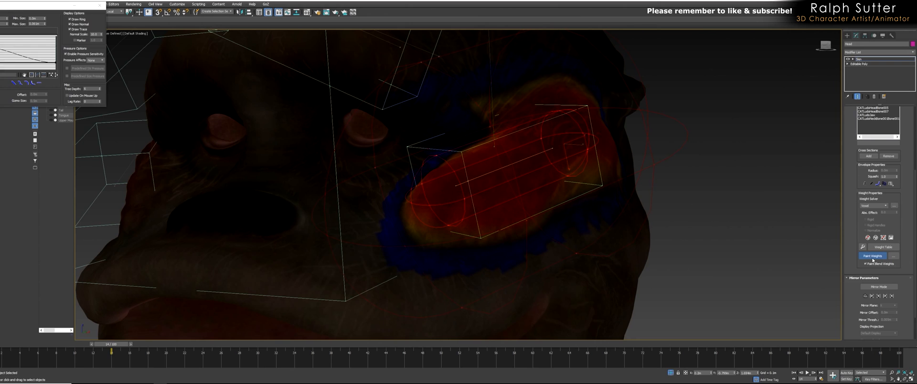
left_click(863, 59)
scroll(457, 187, "down", 3)
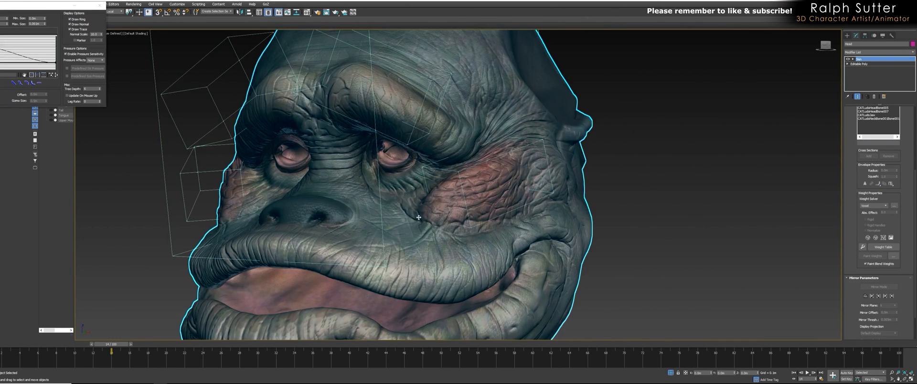
Re-enter the head mesh's envelope editing and paint left cheek bone weights further toward the nose side of the left cheek.
scroll(420, 210, "up", 3)
key("F4")
key("F4")
middle_click_drag(421, 209, 446, 216, "alt")
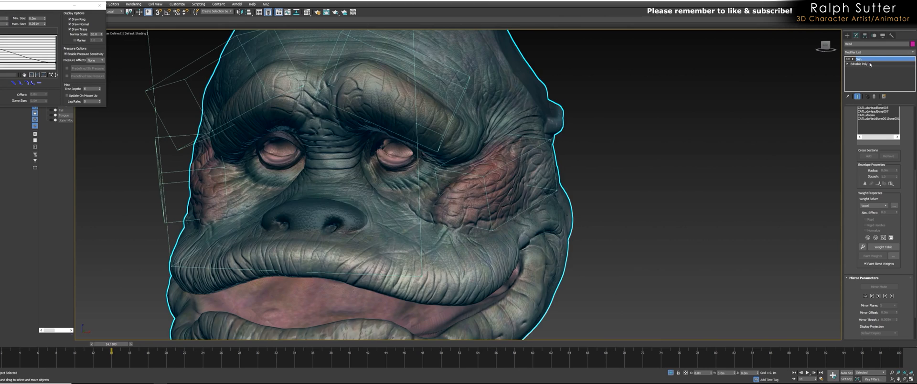
key("1")
scroll(444, 198, "up", 3)
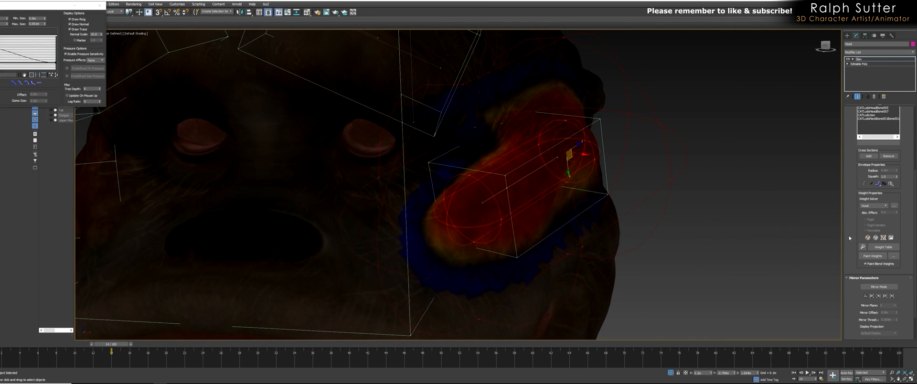
left_click(869, 256)
mouse_move(424, 231)
left_mouse_down()
mouse_move(428, 213)
mouse_move(510, 176)
left_mouse_up()
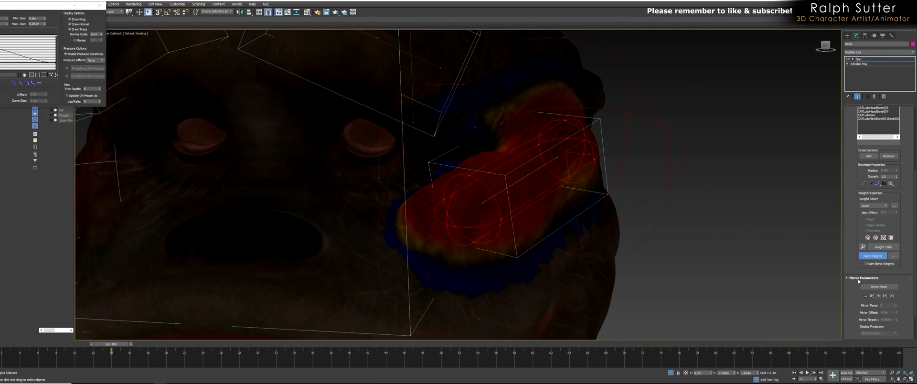
Smooth the inner and upper edges of the left cheek weights with Paint Blend Weights on, and leave envelope editing.
left_click(865, 264)
left_click_drag(409, 205, 508, 155)
left_click_drag(467, 164, 477, 163)
left_click(877, 257)
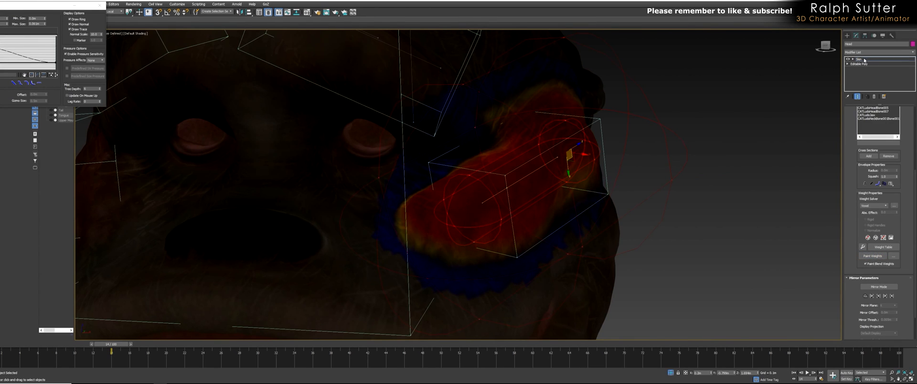
left_click(864, 59)
scroll(621, 172, "down", 5)
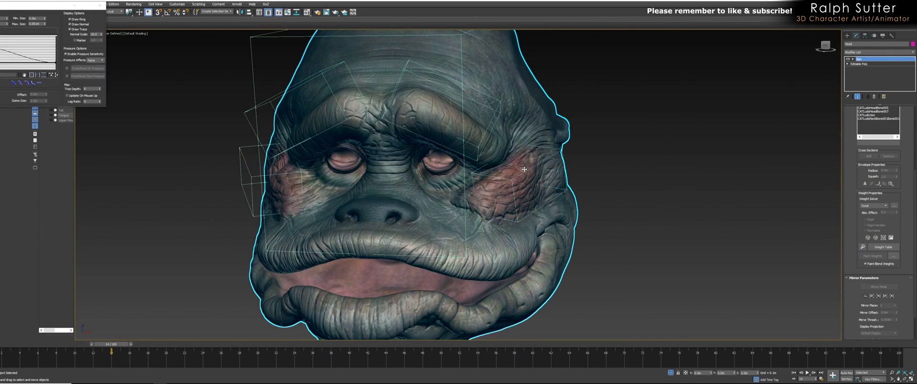
Turn on Auto Key at frame 14, reposition the left cheek bone, and check the cheek's deformation.
left_click(525, 171)
key("n")
left_click_drag(526, 172, 493, 199)
key("e")
middle_click_drag(554, 194, 548, 170, "alt")
scroll(535, 191, "up", 3)
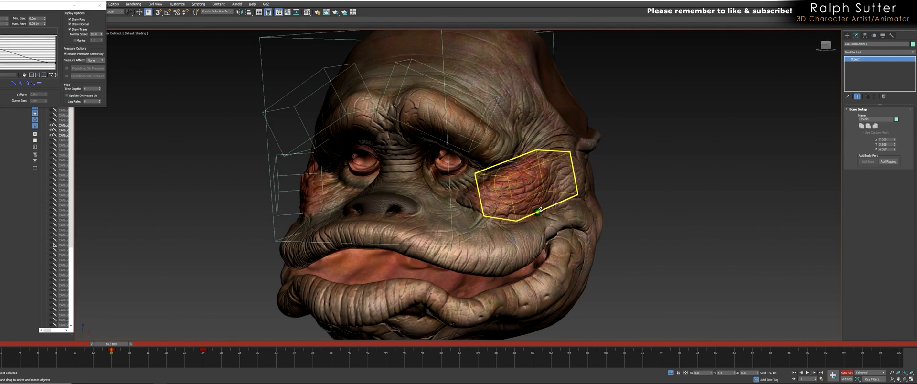
scroll(530, 210, "down", 3)
scroll(487, 200, "up", 5)
middle_click_drag(487, 200, 484, 243, "alt")
scroll(482, 220, "down", 3)
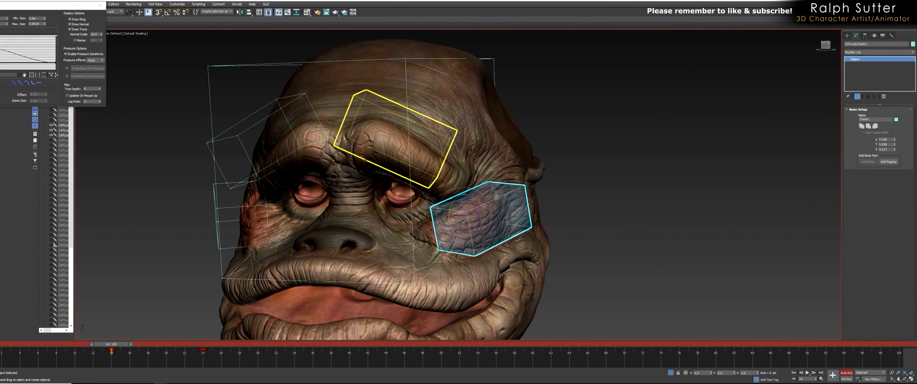
Move the left brow bone down over the left eye at frame 14.
left_click(364, 159)
middle_click_drag(364, 159, 385, 163, "alt")
key("w")
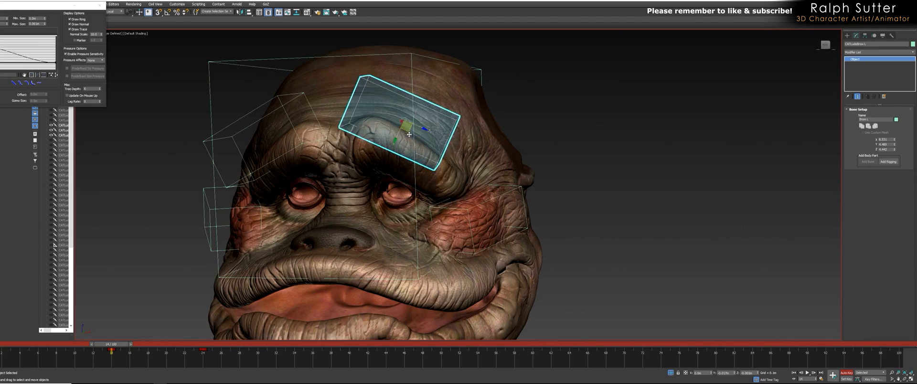
middle_click_drag(409, 130, 413, 171, "alt")
scroll(419, 161, "up", 6)
left_click_drag(388, 110, 387, 116)
middle_click_drag(407, 142, 435, 179, "alt")
scroll(426, 143, "down", 3)
left_click_drag(375, 129, 376, 155)
mouse_move(402, 156)
middle_mouse_down("alt")
mouse_move(435, 159)
mouse_move(411, 165)
middle_mouse_up("alt")
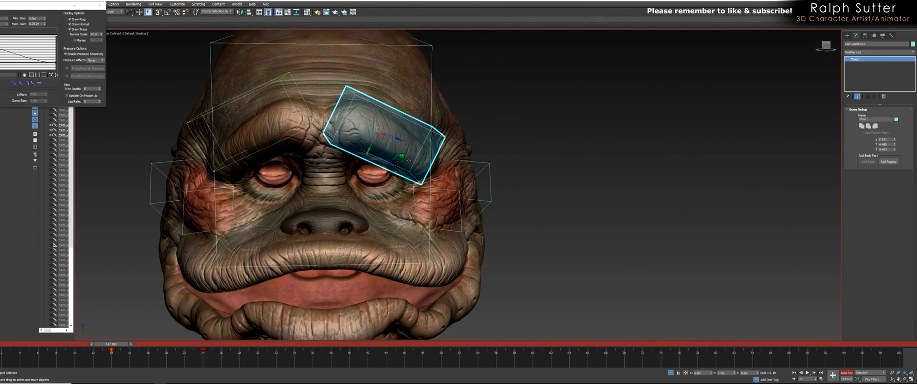
Nudge the left cheek bone slightly upward at frame 14 and deselect it.
left_click(459, 192)
middle_click_drag(460, 191, 444, 194, "alt")
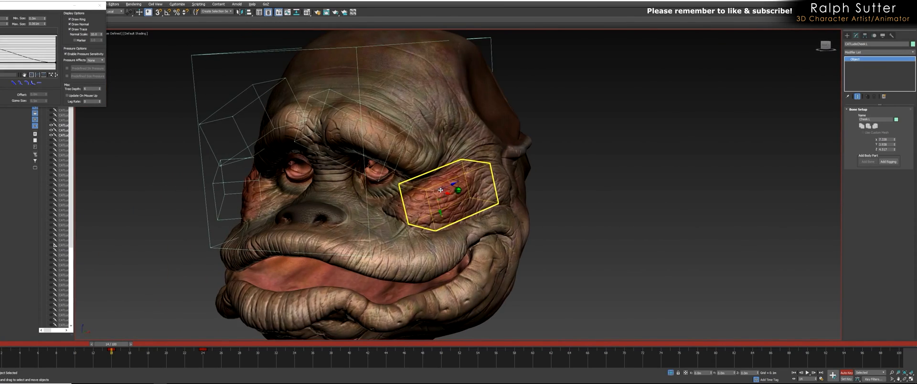
left_click_drag(444, 200, 443, 191)
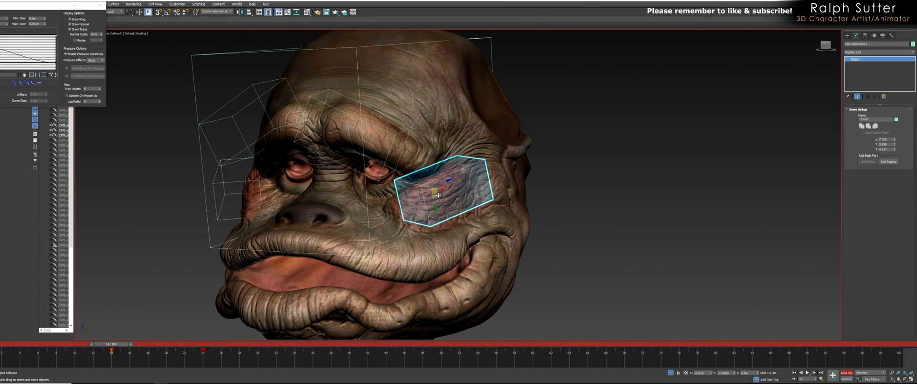
middle_click_drag(443, 192, 503, 203, "alt")
scroll(504, 203, "down", 3)
middle_click_drag(586, 202, 602, 201, "alt")
left_click(645, 217)
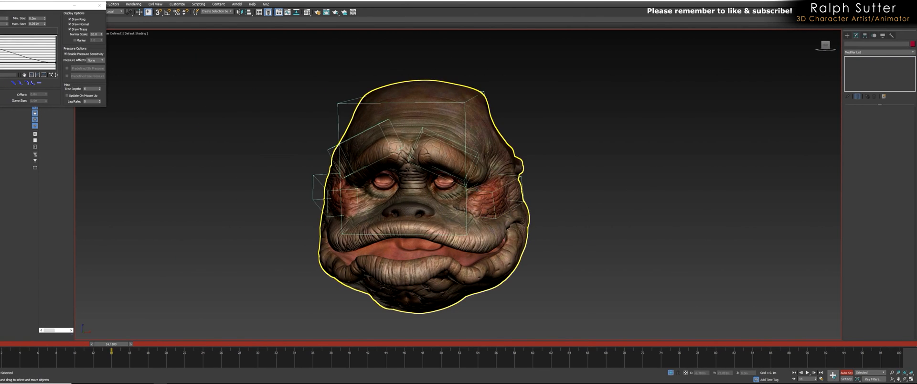
Select the left brow bone and end isolation so the whole creature and its rig are shown.
left_click(435, 175)
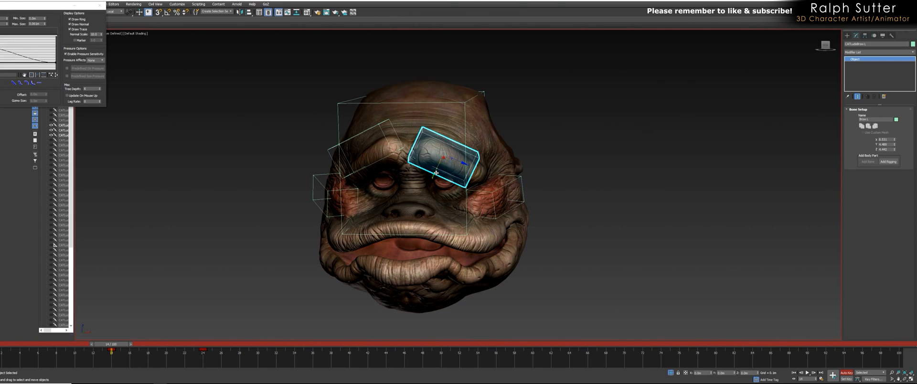
middle_click_drag(435, 175, 446, 202, "alt")
right_click(447, 203)
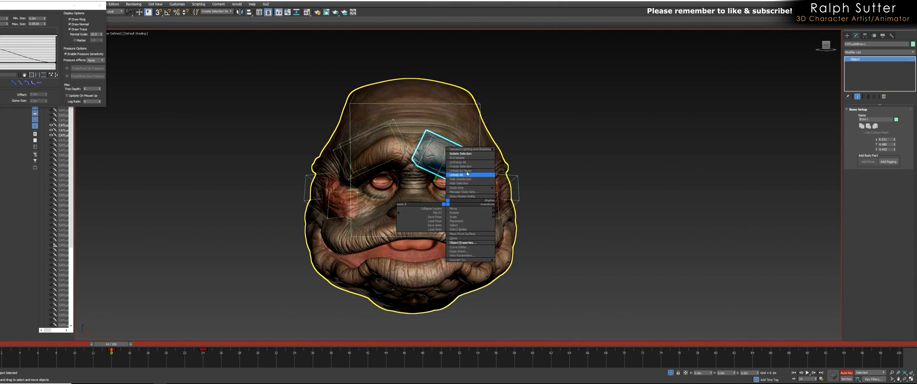
left_click(467, 158)
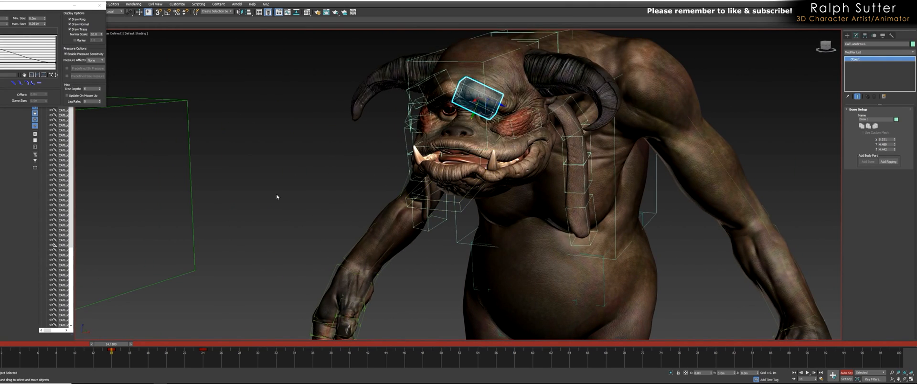
Move the left foot's IK platform backward and outward to start a wider stance.
left_click(277, 197)
middle_click_drag(277, 197, 476, 293, "alt")
scroll(392, 174, "down", 5)
scroll(454, 193, "up", 3)
left_click(455, 193)
left_click(476, 296)
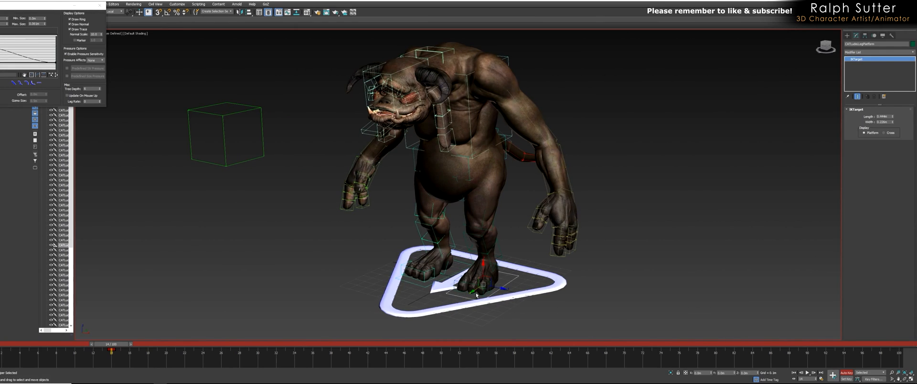
left_click_drag(482, 286, 506, 270)
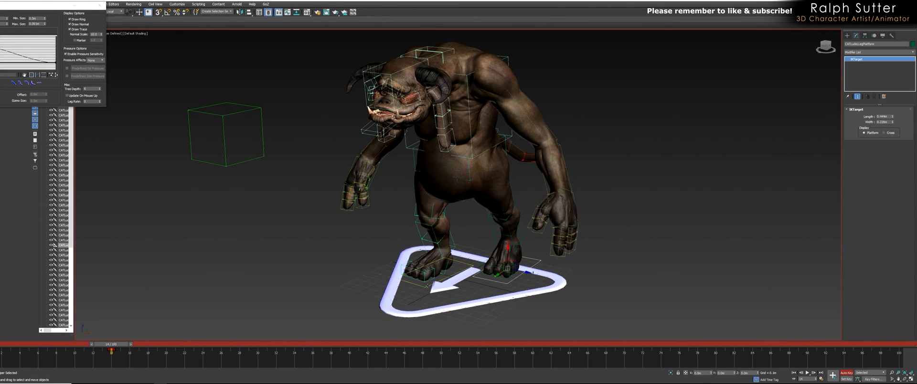
Move the right foot's IK platform slightly forward.
left_click(421, 286)
middle_click_drag(421, 287, 416, 268, "alt")
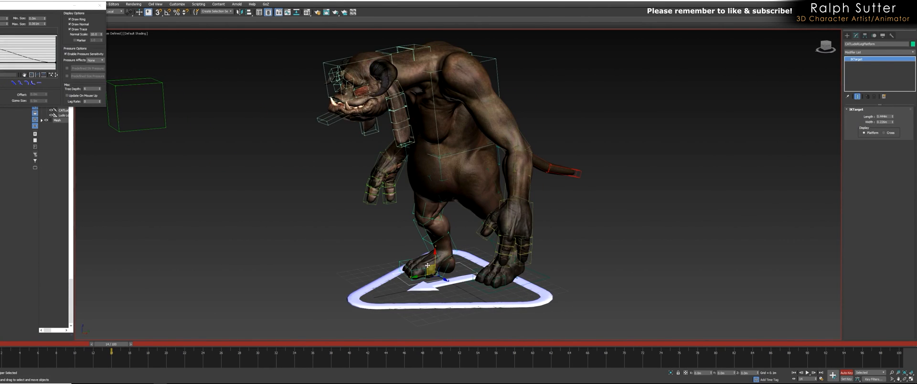
left_click_drag(416, 269, 413, 271)
Rotate the neck hub and the head bone to tilt the creature's head at frame 14.
middle_click_drag(433, 182, 410, 148, "alt")
left_click(443, 170)
middle_click_drag(452, 125, 415, 147, "alt")
key("e")
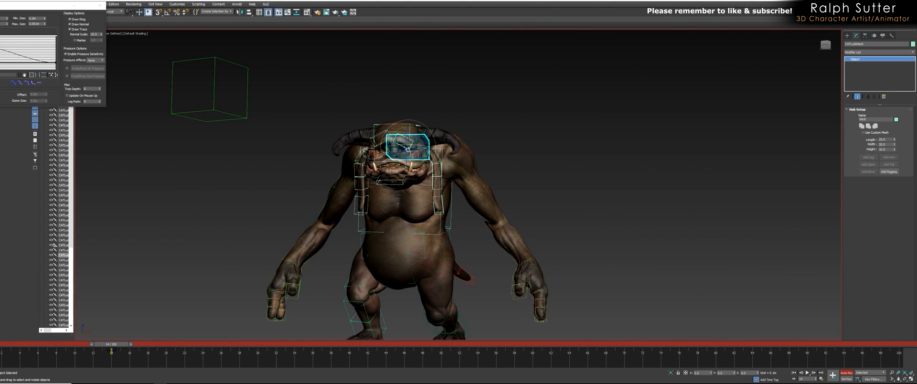
left_click_drag(405, 149, 405, 154)
middle_click_drag(419, 130, 357, 155, "alt")
scroll(411, 135, "up", 3)
left_click(359, 144)
left_click_drag(354, 144, 363, 147)
Rotate the jaw bone slightly to adjust the mouth pose.
middle_click_drag(363, 147, 377, 164, "alt")
scroll(364, 168, "up", 4)
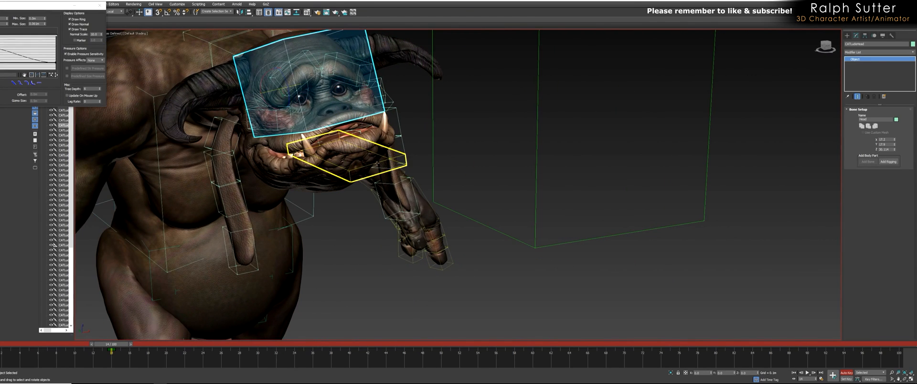
left_click(377, 164)
mouse_move(321, 138)
left_mouse_down()
mouse_move(298, 157)
mouse_move(322, 146)
mouse_move(323, 135)
left_mouse_up()
Move the eyes' look-at dummy across toward the creature's right side to redirect its gaze.
middle_click_drag(375, 144, 500, 151, "alt")
left_click(449, 148)
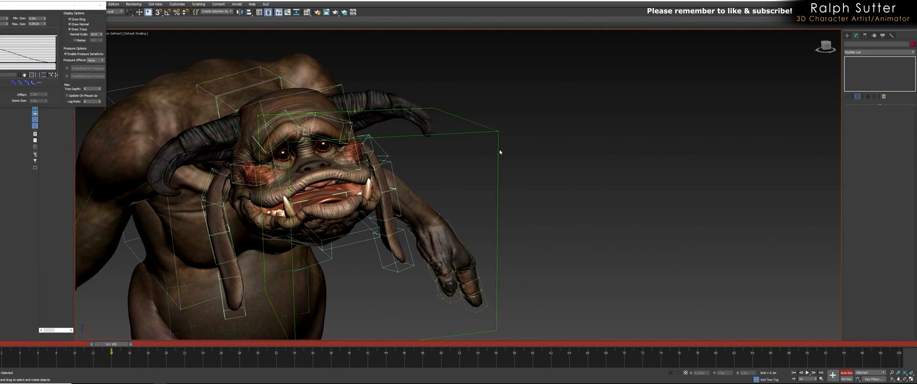
left_click(445, 133)
middle_click_drag(445, 133, 482, 126, "alt")
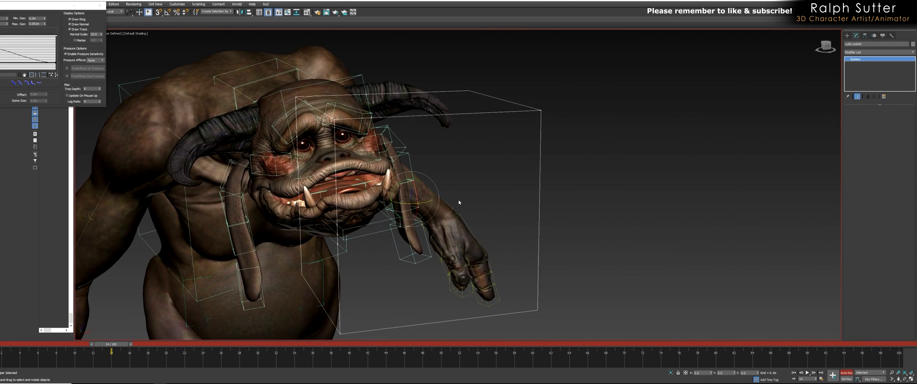
left_click_drag(425, 194, 277, 189)
middle_click_drag(277, 189, 234, 134, "alt")
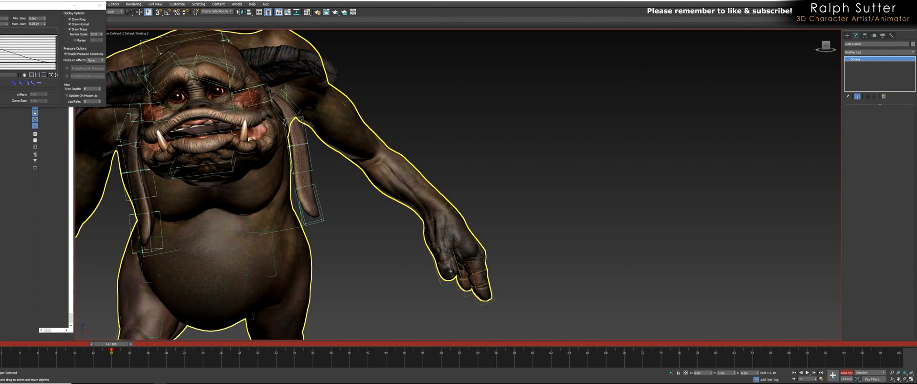
Select a whole finger chain on the left hand and rotate its bones to curl the finger.
double_click(480, 262)
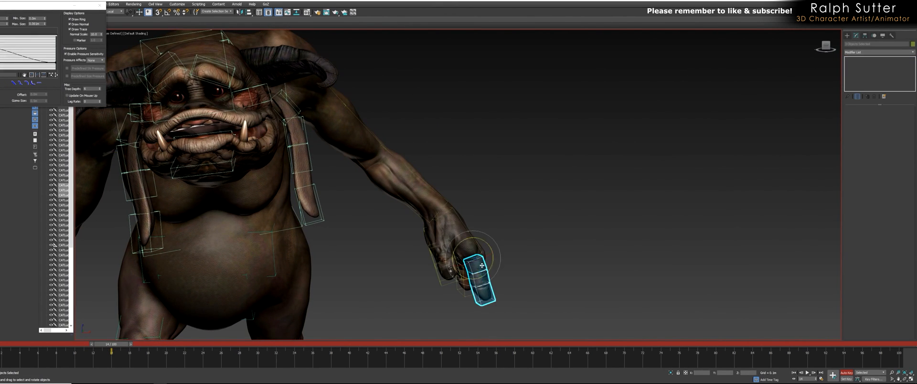
left_click_drag(478, 239, 526, 253)
middle_click_drag(541, 256, 526, 266, "alt")
left_click_drag(489, 264, 530, 304)
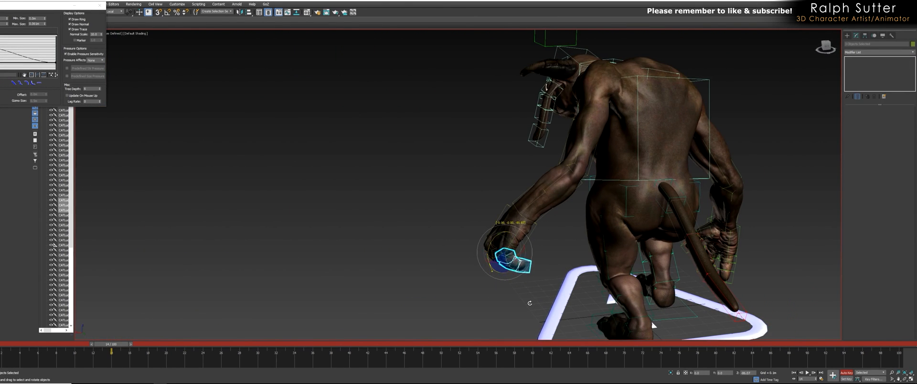
middle_click_drag(488, 238, 516, 210, "alt")
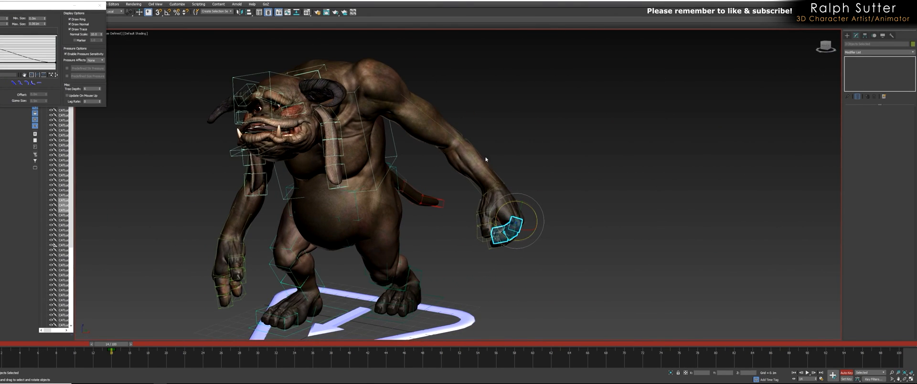
Rotate the left palm and move it to bend the left arm, and check the full pose.
left_click(483, 178)
mouse_move(483, 181)
left_mouse_down()
mouse_move(476, 189)
mouse_move(484, 188)
left_mouse_up()
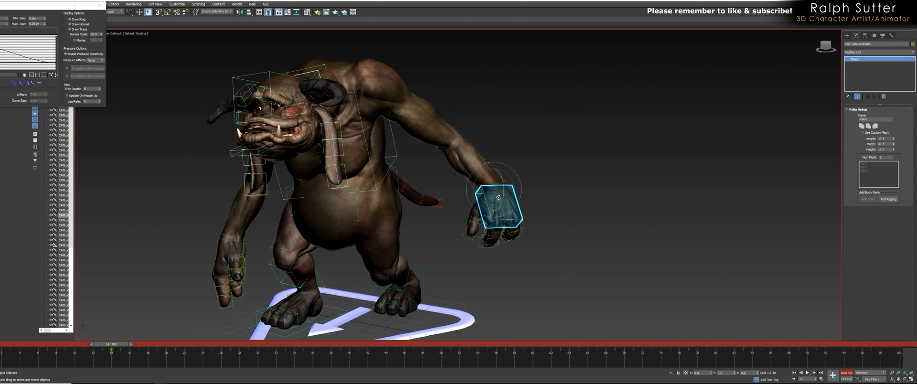
key("w")
left_click_drag(478, 188, 459, 190)
middle_click_drag(458, 190, 485, 186, "alt")
middle_click_drag(455, 153, 561, 190, "alt")
scroll(506, 172, "up", 3)
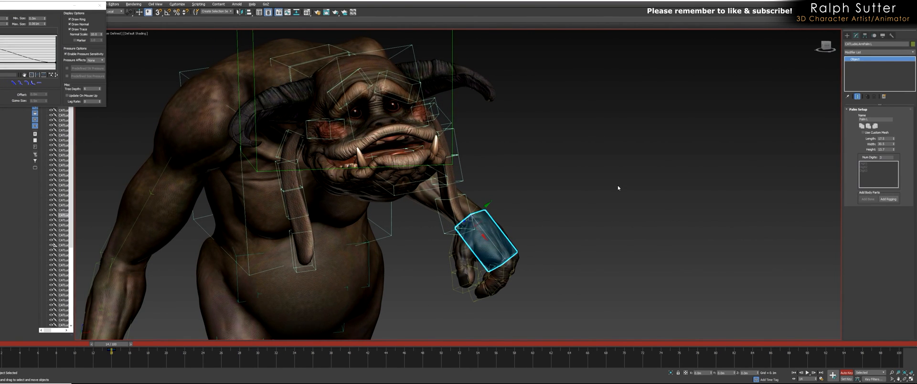
middle_click_drag(618, 188, 567, 206, "alt")
middle_click_drag(507, 201, 527, 196)
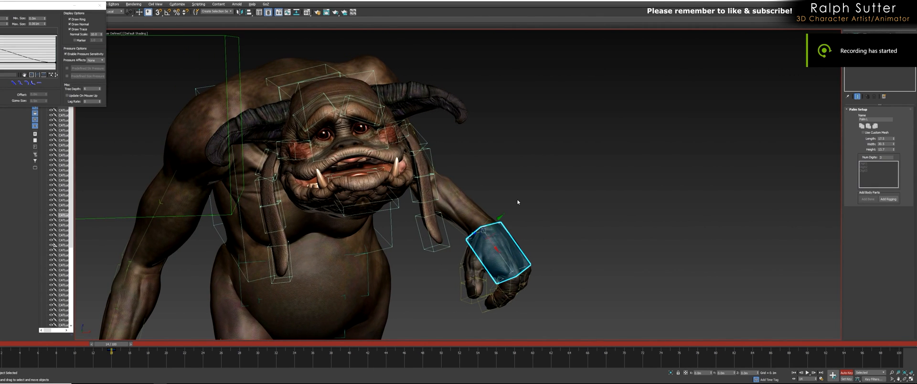
Return the timeline to frame 0 and turn off Auto Key.
left_click_drag(118, 347, 5, 344)
middle_click_drag(282, 248, 382, 223, "alt")
key("n")
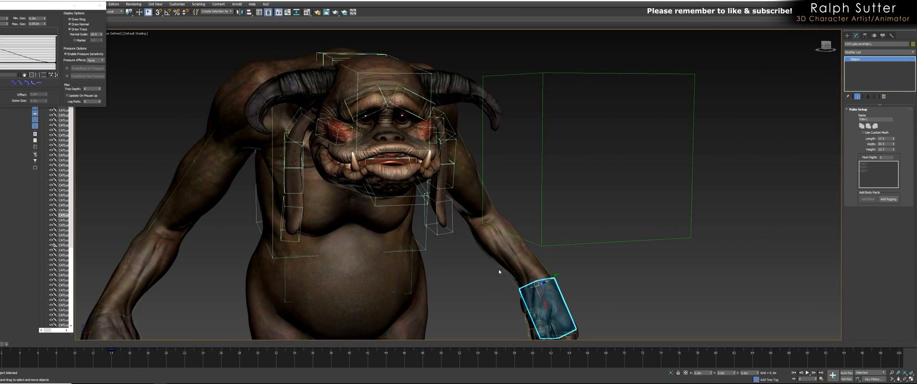
Delete the rig's animation layer in the CAT Layer Manager.
scroll(498, 268, "down", 5)
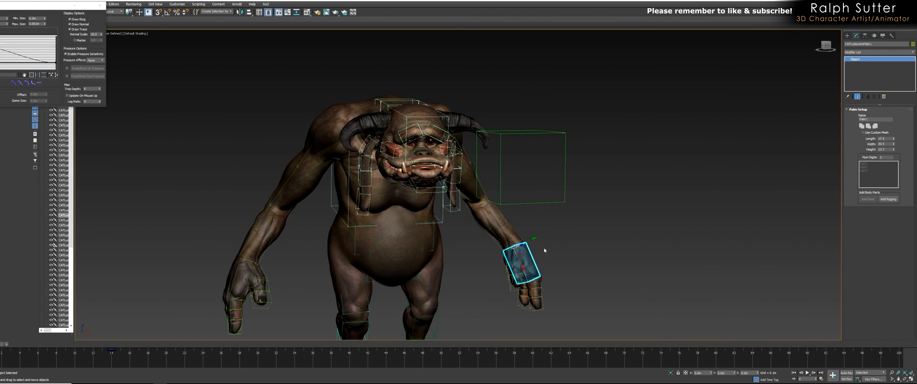
left_click(875, 36)
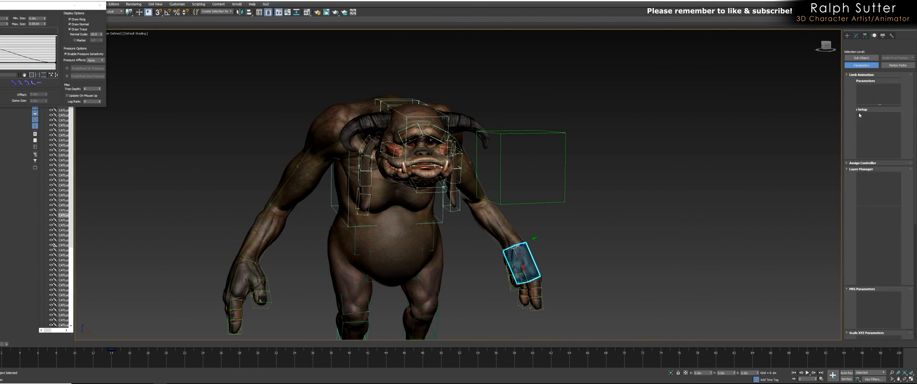
left_click(872, 243)
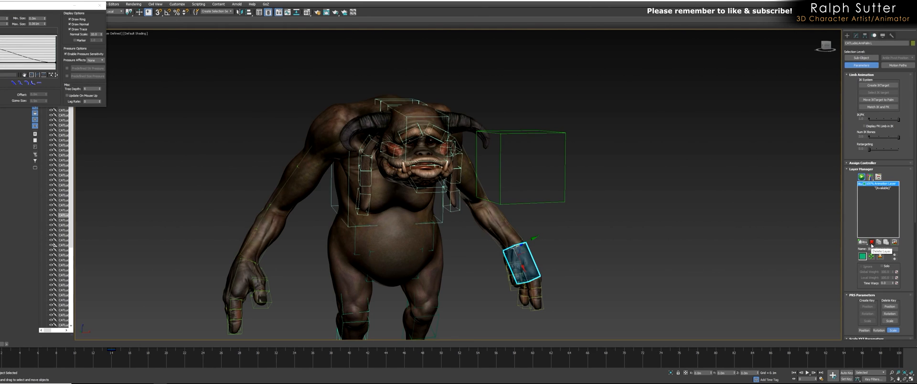
Select the creature's body mesh and toggle its edged-faces display.
scroll(507, 273, "up", 4)
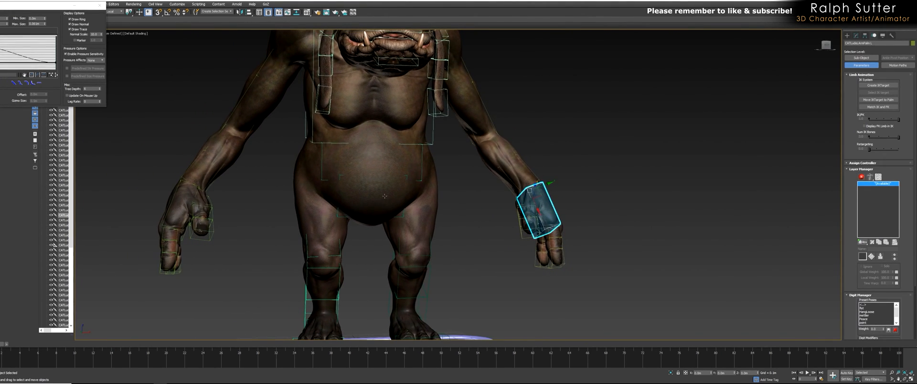
left_click(383, 186)
middle_click_drag(383, 186, 383, 220)
key("F4")
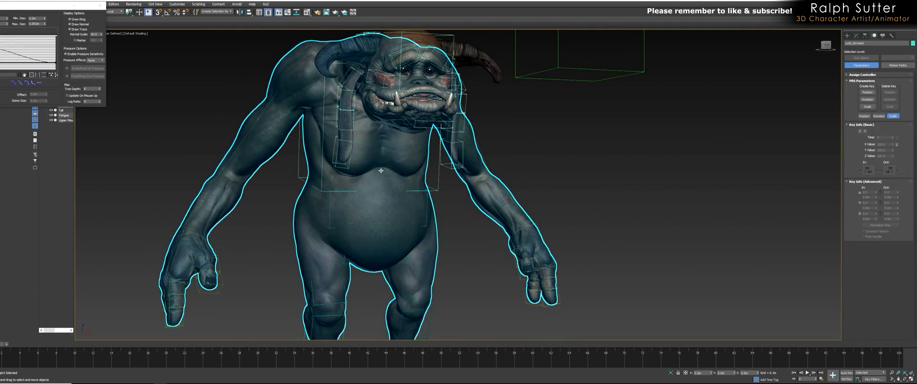
Add the head, horns, ears, tail, tongue and upper and lower mouth meshes to the body selection.
scroll(383, 120, "up", 4)
middle_click_drag(387, 113, 382, 169)
left_click(386, 179, "ctrl")
scroll(393, 166, "up", 3)
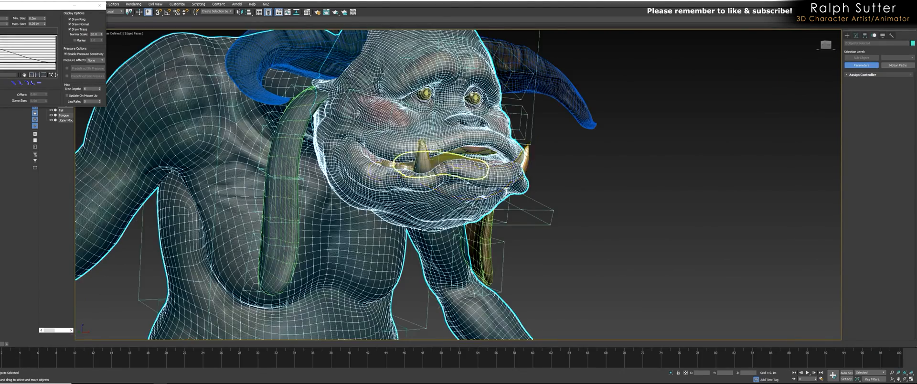
left_click(527, 159, "ctrl")
middle_click_drag(527, 158, 239, 158, "alt")
left_click(488, 142, "ctrl")
middle_click_drag(390, 166, 528, 198, "alt")
left_click(528, 198)
scroll(528, 198, "down", 3)
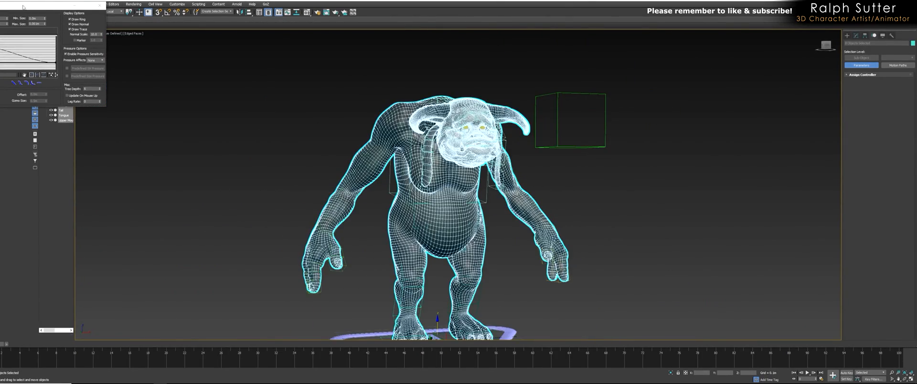
Close the painter options and take a single Snapshot of the selected meshes using the Mesh clone method.
left_click(97, 9)
left_click(1, 5)
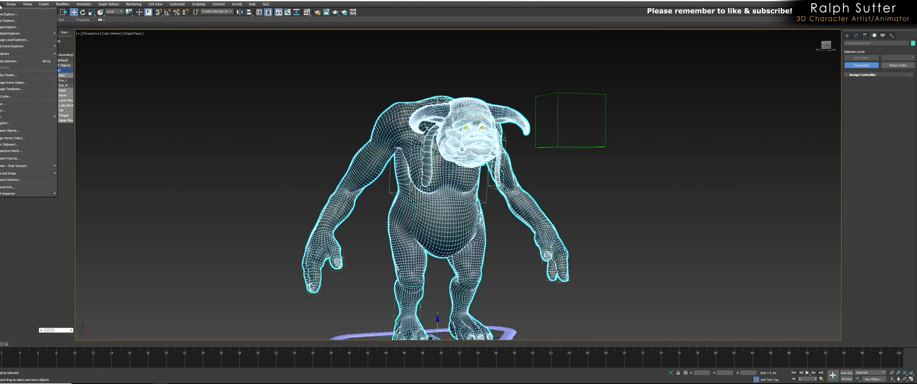
left_click(14, 123)
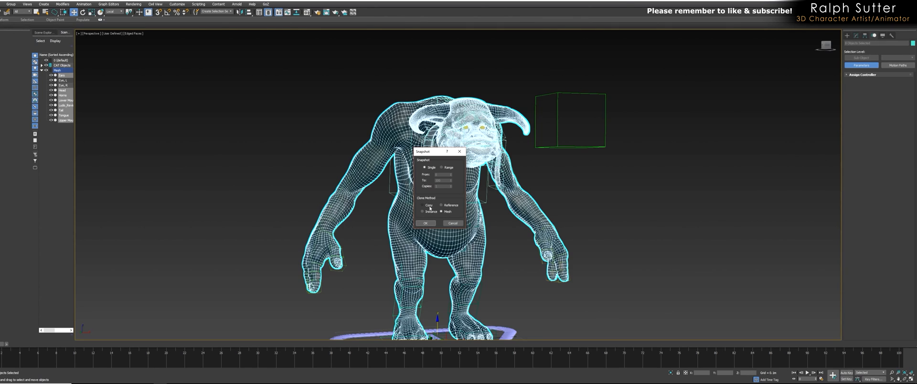
left_click(424, 224)
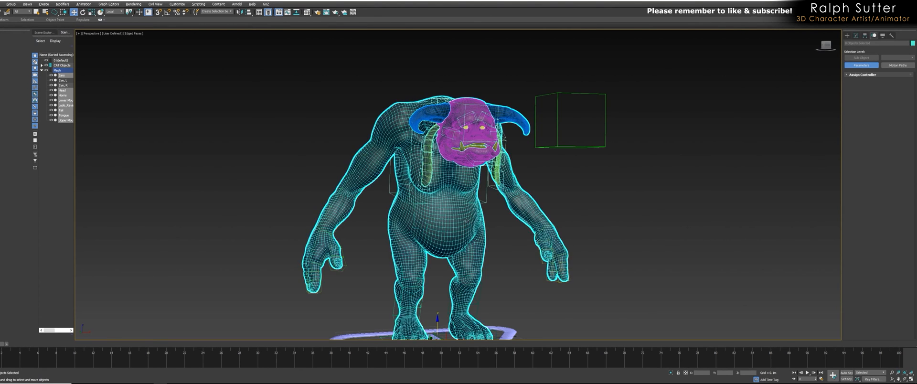
Isolate the selected creature meshes, turn off edged faces and check the body mesh's modifier stack.
middle_click_drag(424, 224, 579, 216, "alt")
right_click(448, 199)
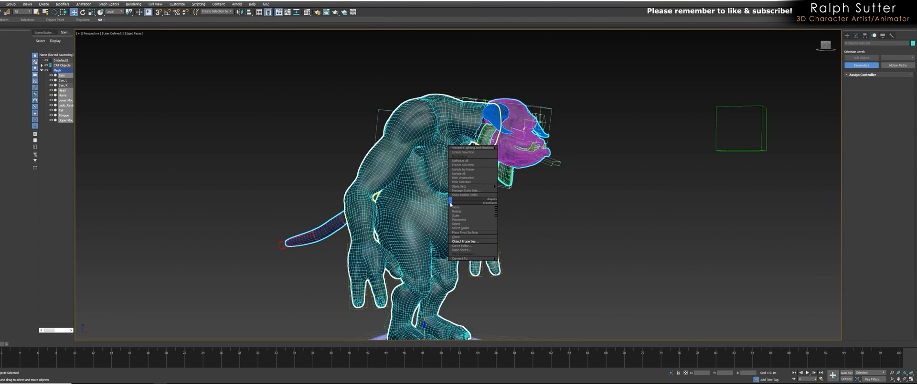
left_click(462, 153)
middle_click_drag(533, 186, 406, 183, "alt")
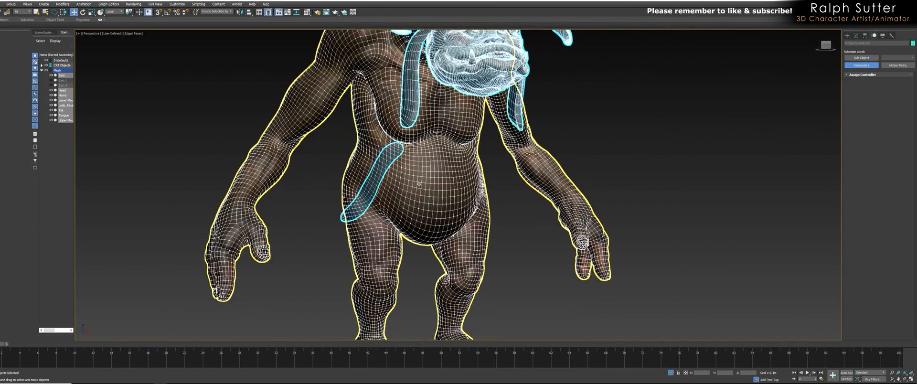
left_click(620, 128)
middle_click_drag(579, 133, 537, 213)
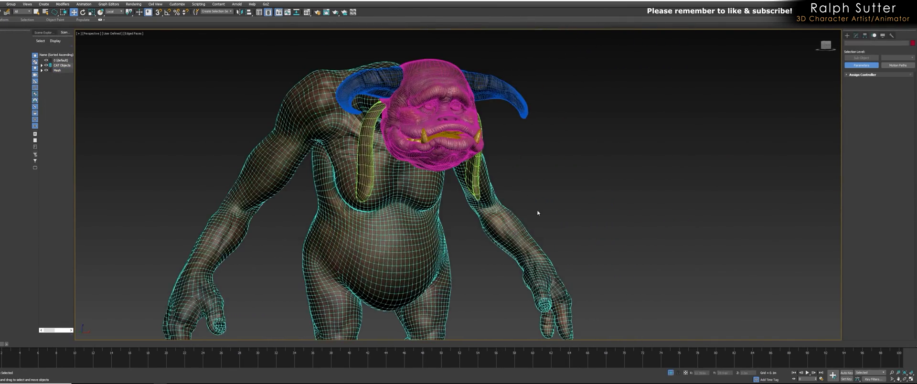
key("F4")
left_click(391, 228)
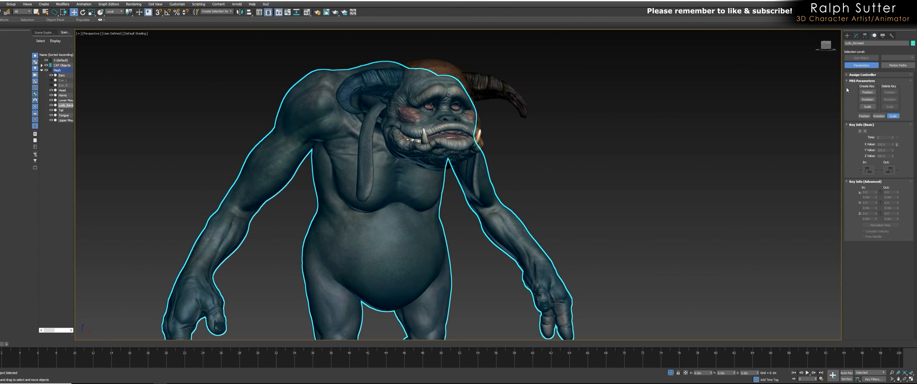
left_click(855, 35)
middle_click_drag(708, 251, 637, 206)
key("ctrl+a")
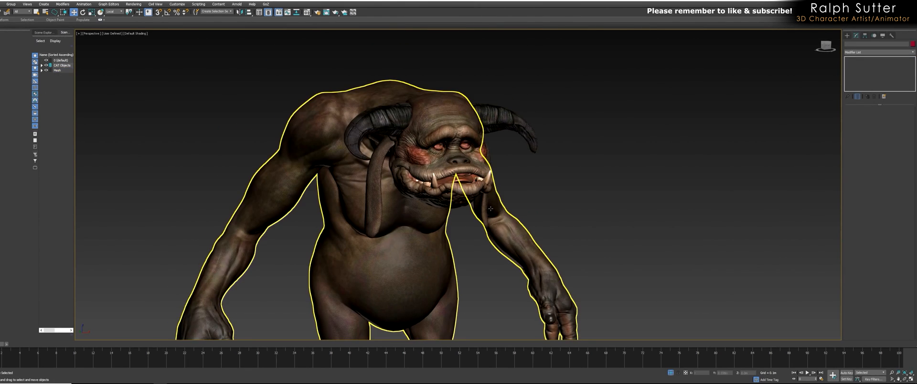
Select the lowest snapshot copies listed in the CAT Objects layer, end the current isolation and isolate those copies.
left_click(42, 70)
left_click(41, 65)
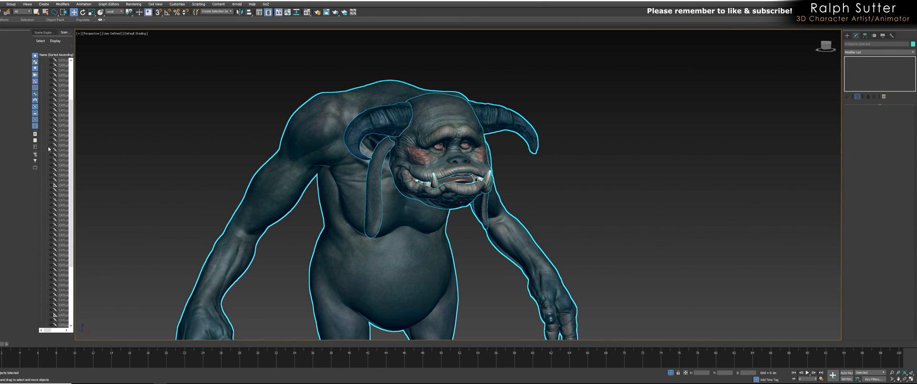
scroll(52, 196, "down", 5)
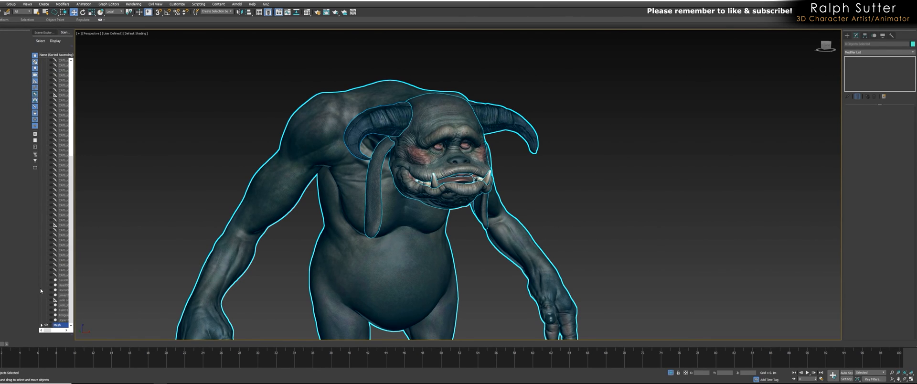
left_click_drag(56, 305, 62, 320)
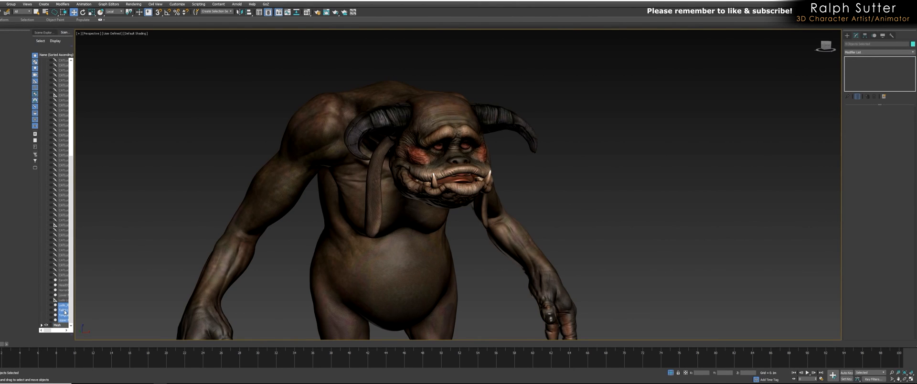
right_click(211, 254)
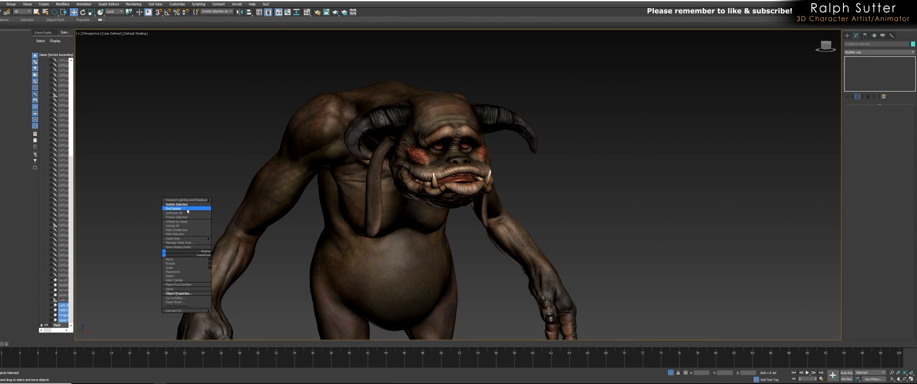
left_click(188, 211)
right_click(218, 202)
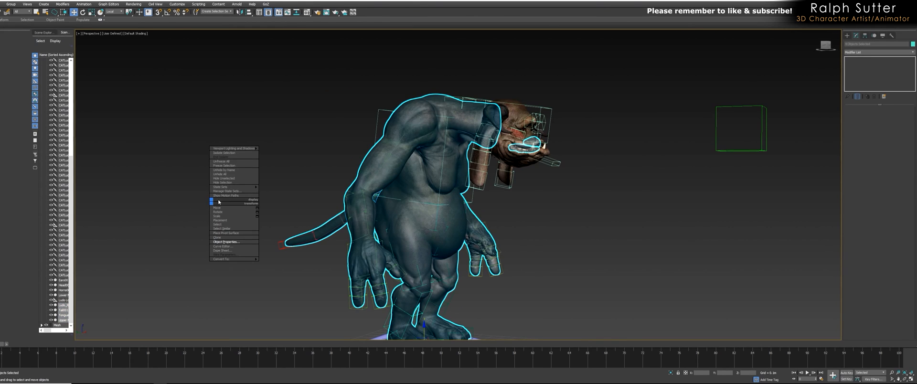
left_click(232, 154)
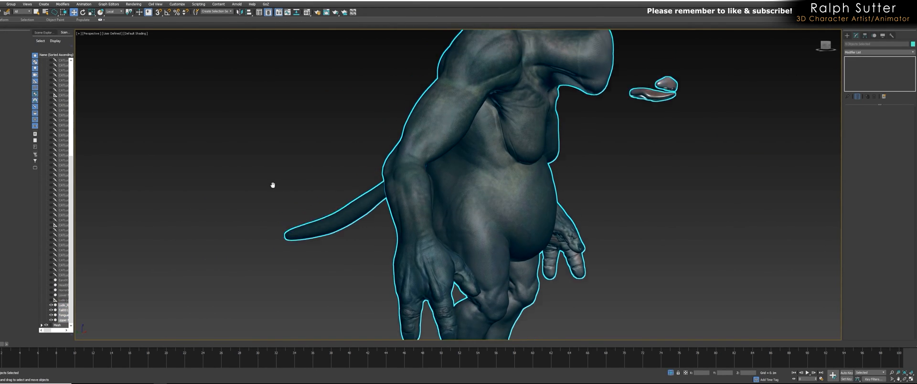
Add the remaining snapshot copies in the CAT Objects layer to the selection and isolate the complete set.
scroll(53, 184, "up", 3)
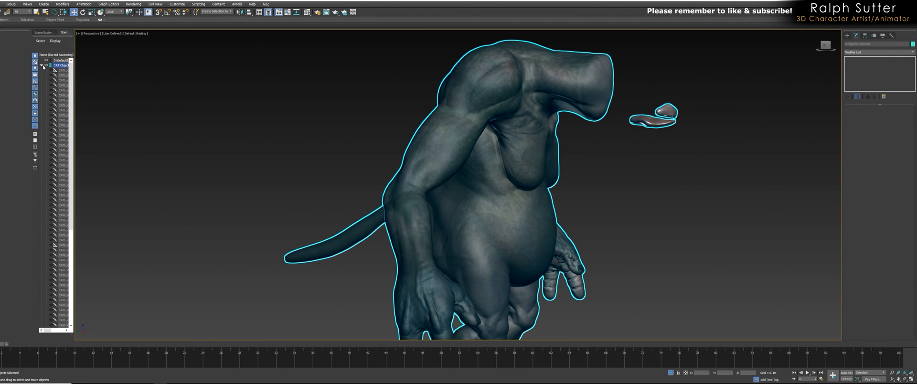
scroll(52, 225, "down", 3)
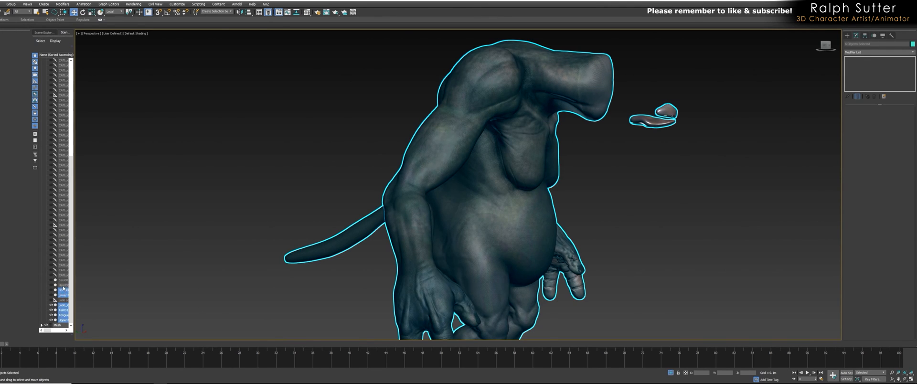
right_click(197, 209)
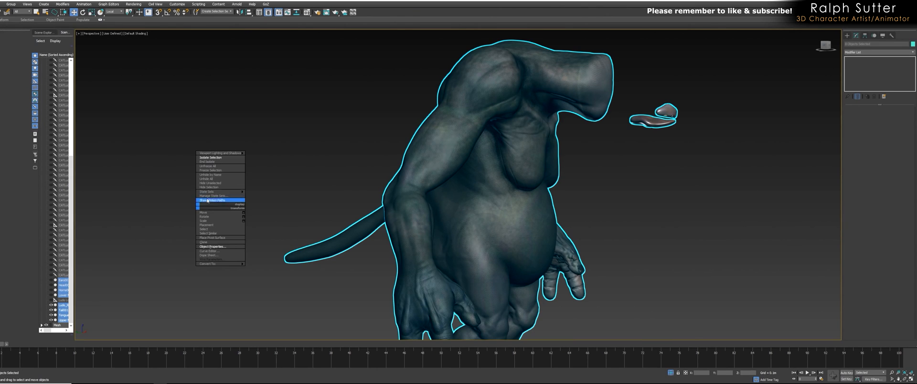
left_click(217, 153)
middle_click_drag(375, 203, 361, 161)
scroll(362, 161, "down", 3)
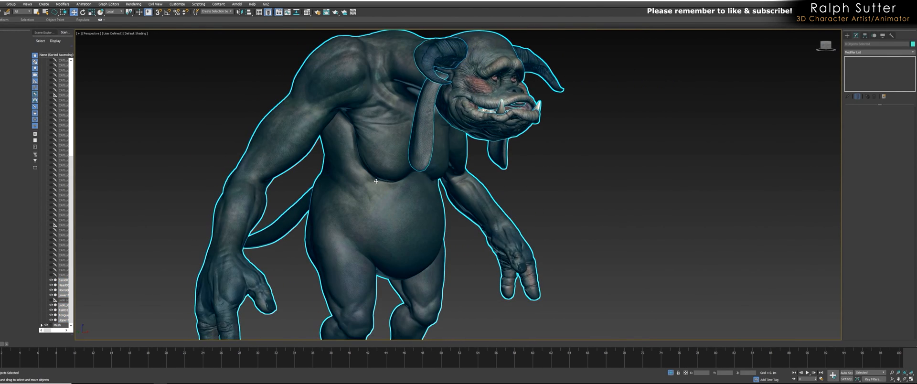
Select the body's snapshot copy and convert it to an Editable Poly, with edged faces off.
left_click(606, 184)
scroll(385, 196, "up", 3)
left_click(386, 196)
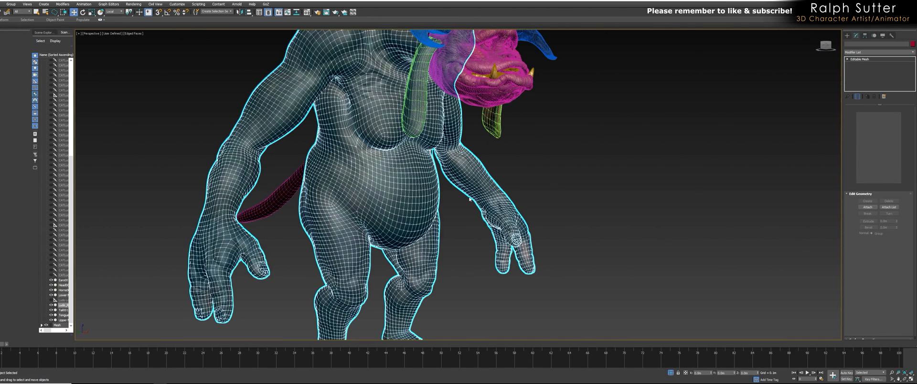
middle_click_drag(538, 184, 705, 227, "alt")
key("F4")
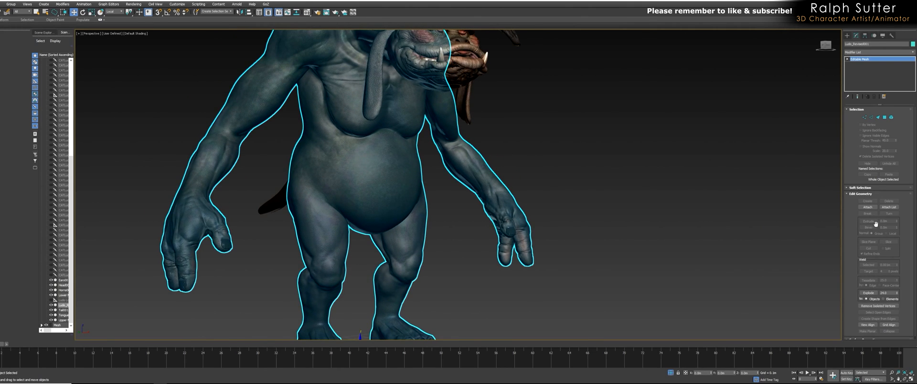
middle_click_drag(669, 119, 545, 220, "alt")
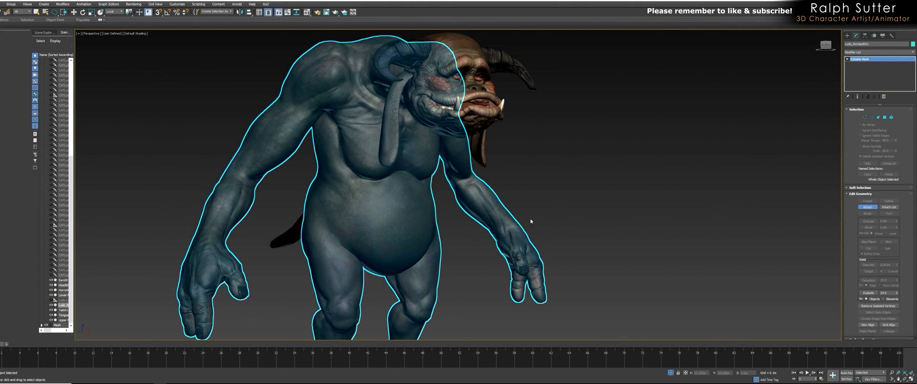
right_click(506, 208)
mouse_move(526, 263)
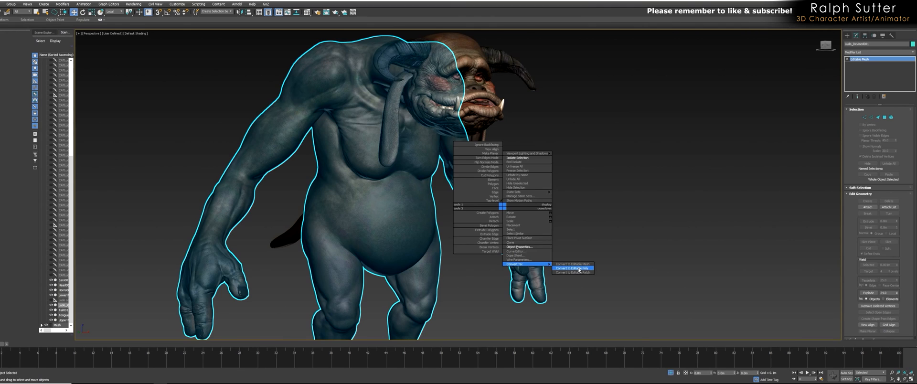
left_click(579, 268)
Attach the copied ears, head and lower and upper mouth to the body copy, using Match Material IDs to Material.
left_click(866, 224)
middle_click_drag(669, 224, 414, 172, "alt")
left_click(397, 171)
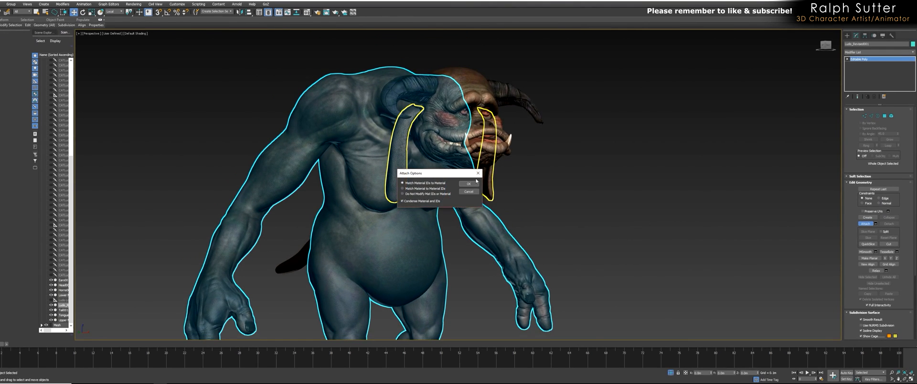
left_click(469, 185)
left_click(467, 176)
left_click(468, 185)
right_click(480, 162)
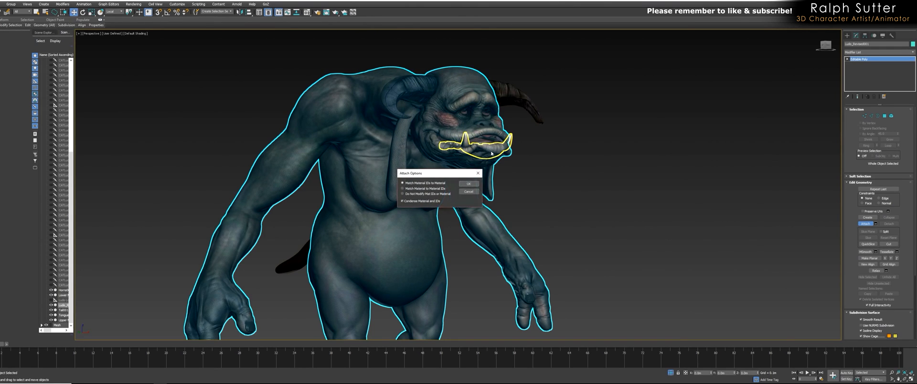
left_click(469, 184)
right_click(483, 168)
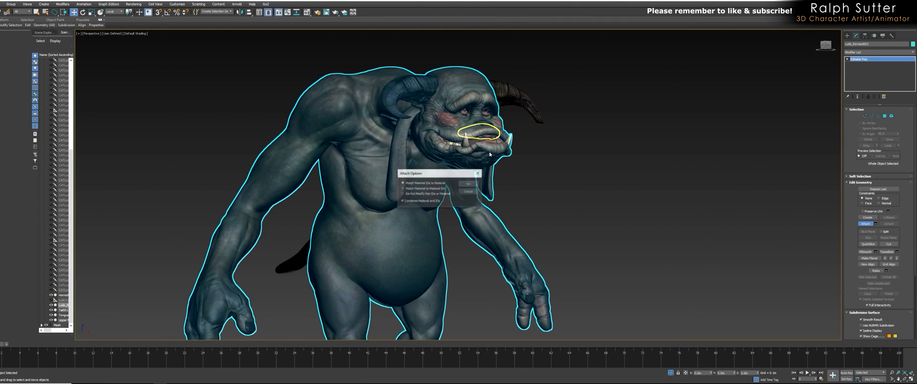
left_click(470, 183)
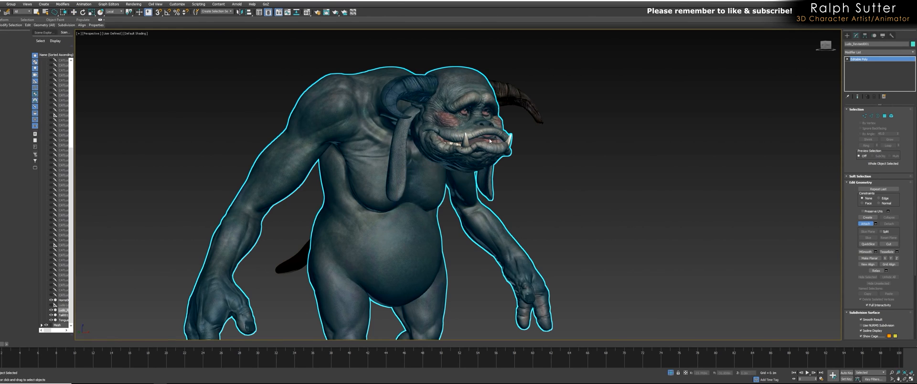
Attach the copied horns and tail to the body copy, using Match Material IDs to Material, and end attaching.
left_click(510, 95)
left_click(469, 184)
middle_click_drag(342, 241, 379, 212)
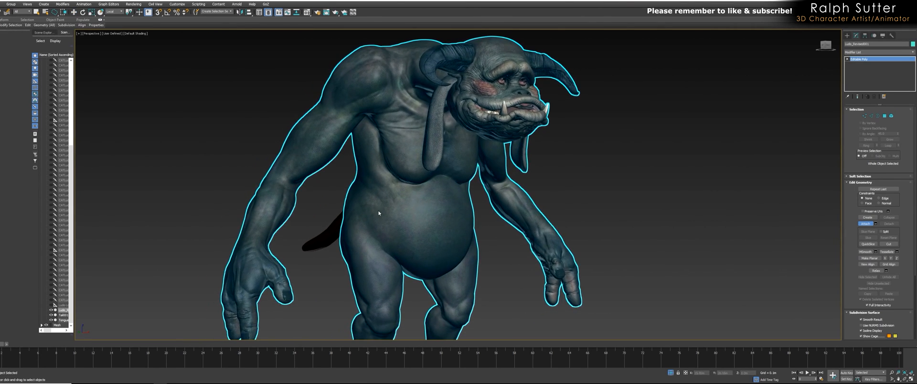
left_click(330, 232)
left_click(467, 185)
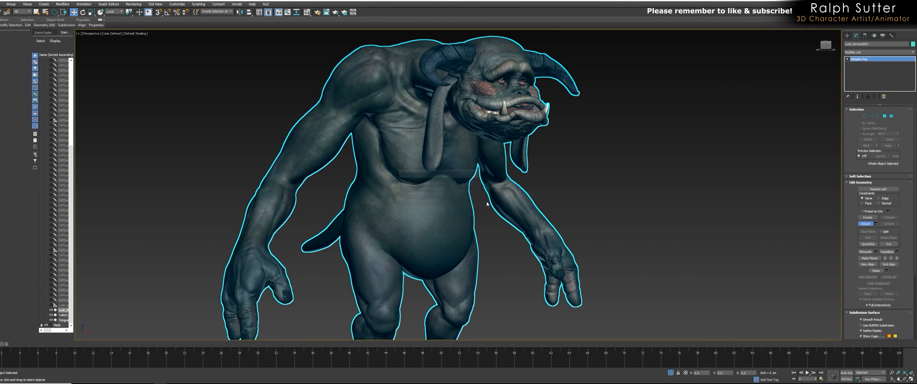
right_click(506, 202)
Rename the combined mesh as Ludo_Character.
middle_click_drag(507, 204, 550, 205)
scroll(518, 208, "down", 5)
left_click(855, 44)
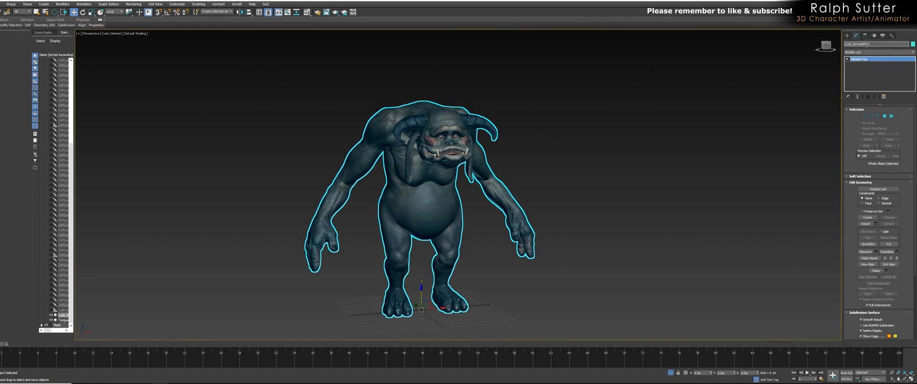
type("Chai")
key("Return")
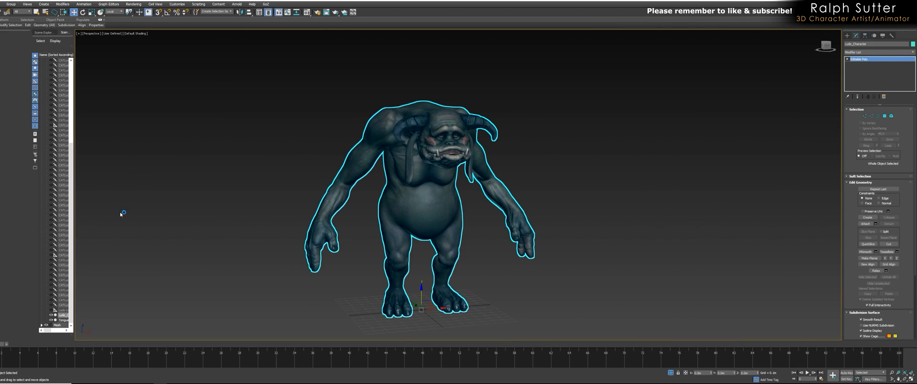
Attach the copied tongue to the combined mesh, using Match Material IDs to Material, and end attaching.
scroll(82, 194, "down", 2)
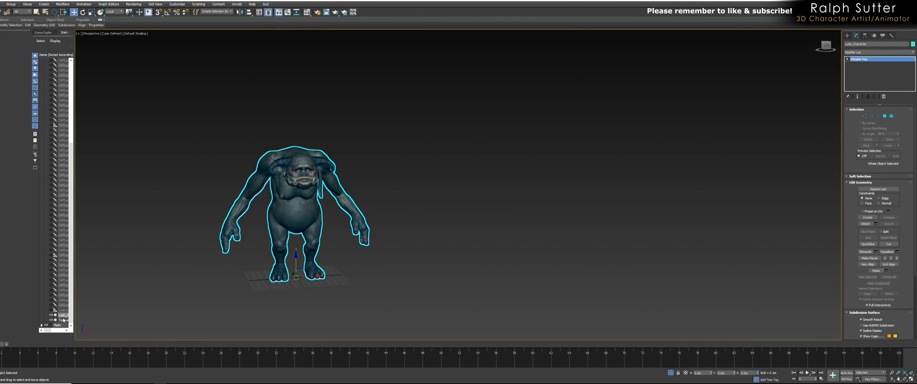
scroll(370, 202, "up", 6)
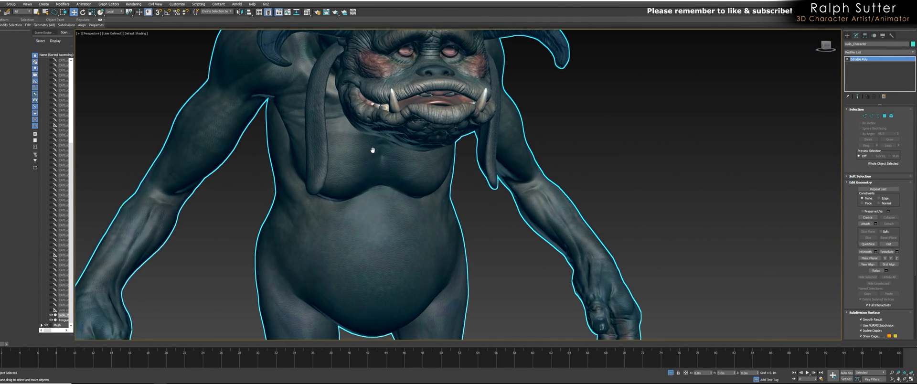
left_click(866, 224)
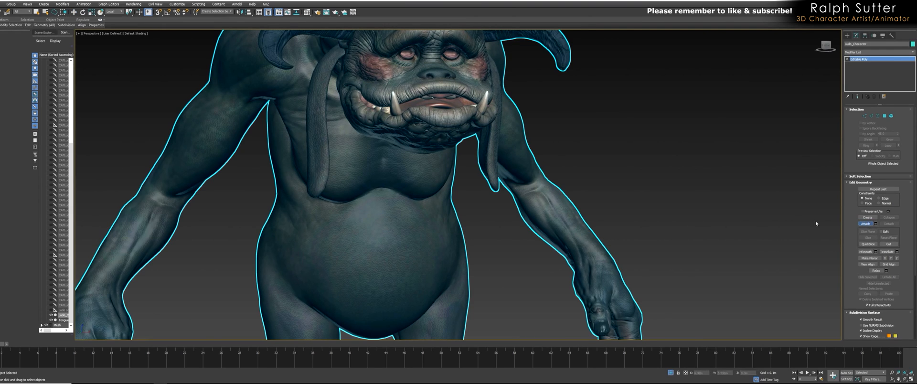
left_click(441, 105)
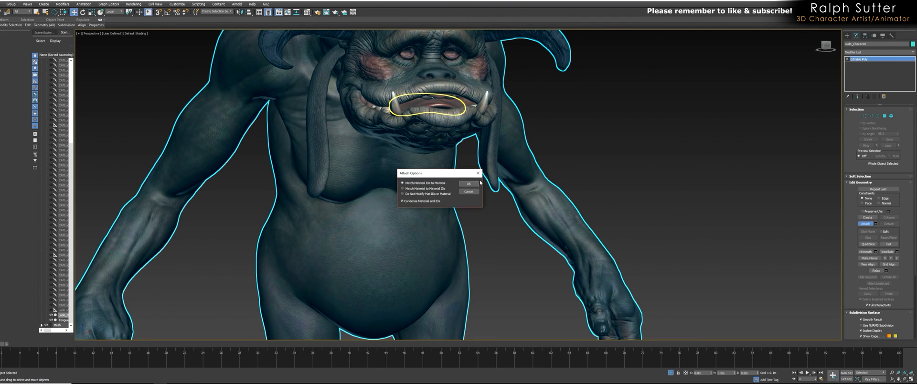
left_click(473, 184)
right_click(309, 209)
middle_click_drag(242, 282, 364, 207)
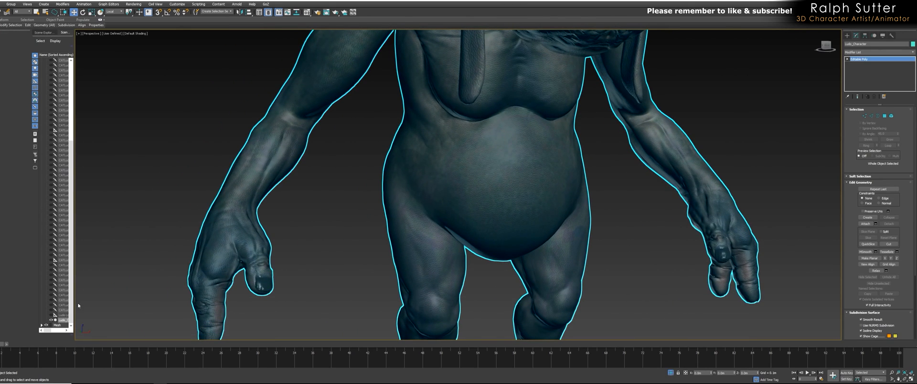
Move Ludo_Character into the Mesh layer and unhide all objects in the scene.
left_click_drag(56, 321, 57, 325)
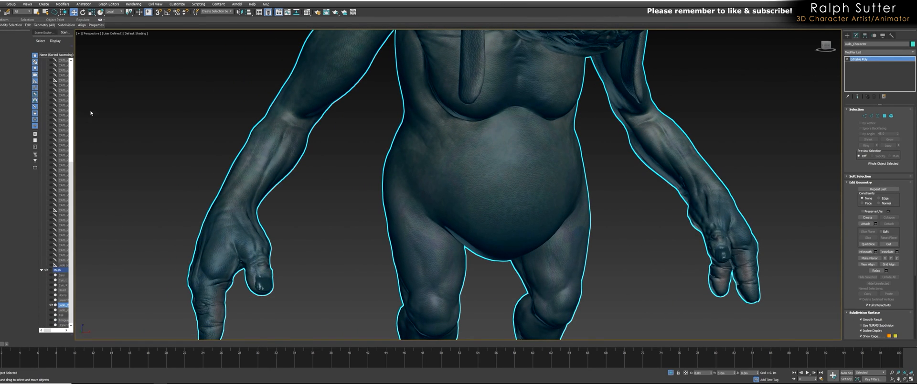
right_click(447, 119)
left_click(454, 75)
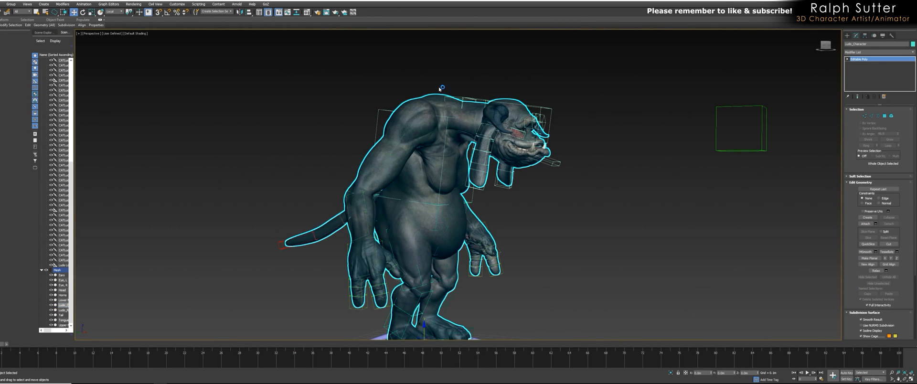
Widen the Scene Explorer, then collapse and hide the CAT Objects layer.
middle_click_drag(299, 147, 199, 147, "alt")
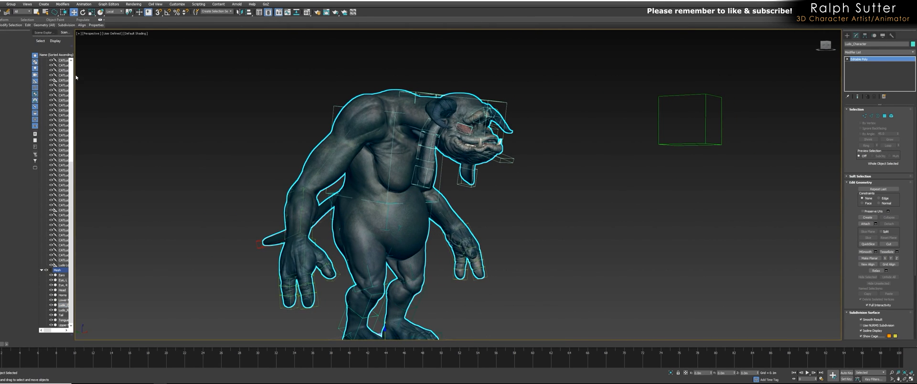
left_click_drag(72, 74, 254, 78)
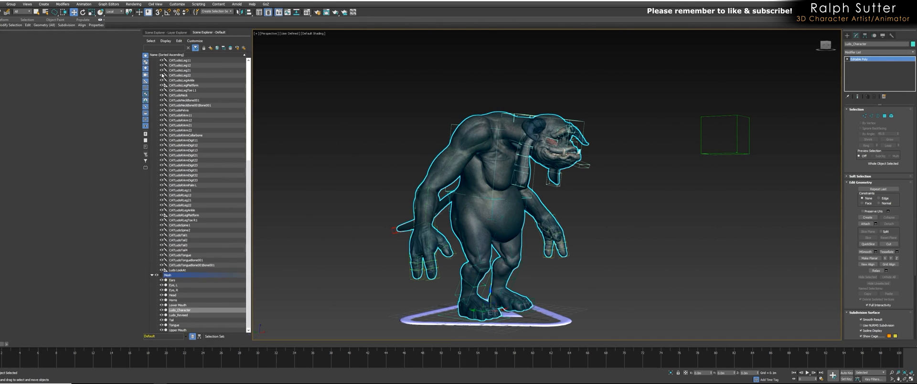
scroll(181, 143, "up", 10)
left_click(152, 65)
left_click(156, 65)
middle_click_drag(297, 139, 442, 203, "alt")
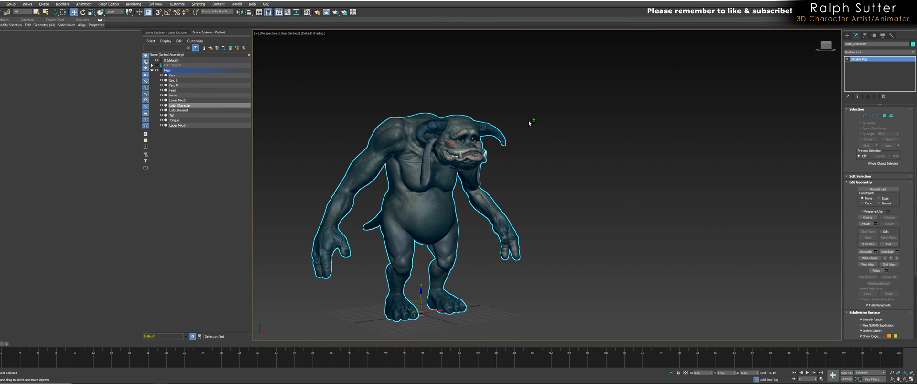
Select both eyes, Eye_L and Eye_R, and hide them.
scroll(467, 144, "up", 5)
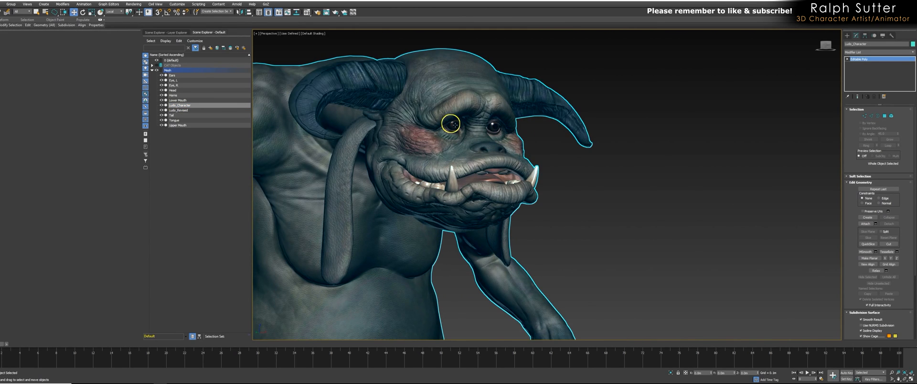
left_click(459, 126)
left_click(492, 125, "ctrl")
right_click(492, 126)
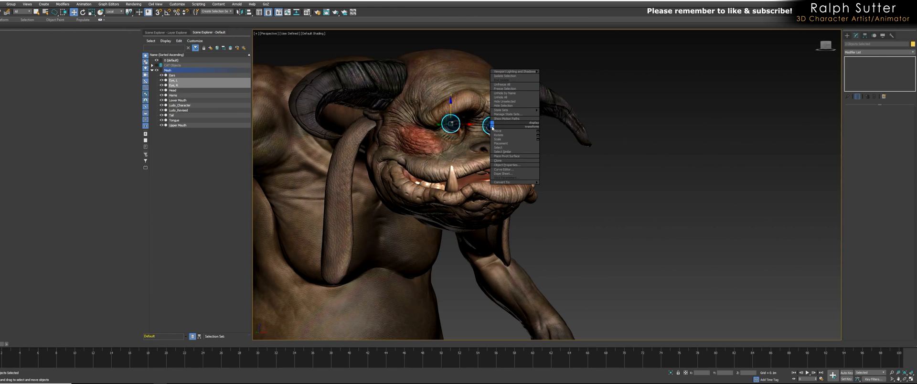
left_click(511, 113)
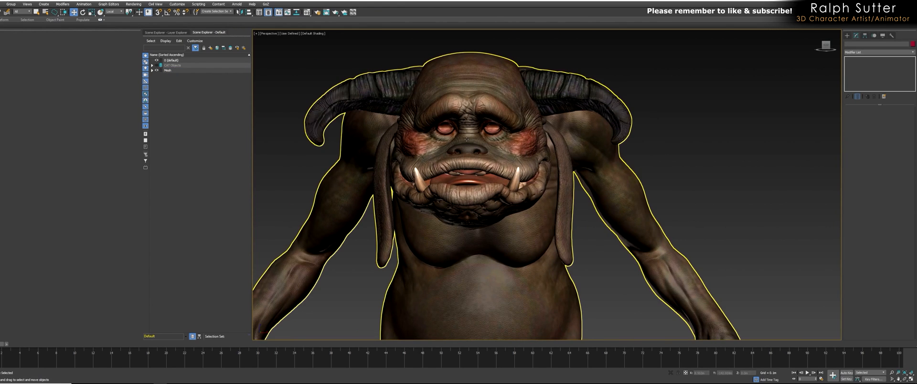
Select the Ludo_Character mesh and narrow the Scene Explorer to enlarge the viewport.
left_click(467, 139)
mouse_move(467, 139)
middle_mouse_down("alt")
mouse_move(533, 123)
mouse_move(540, 102)
middle_mouse_up("alt")
scroll(532, 113, "down", 3)
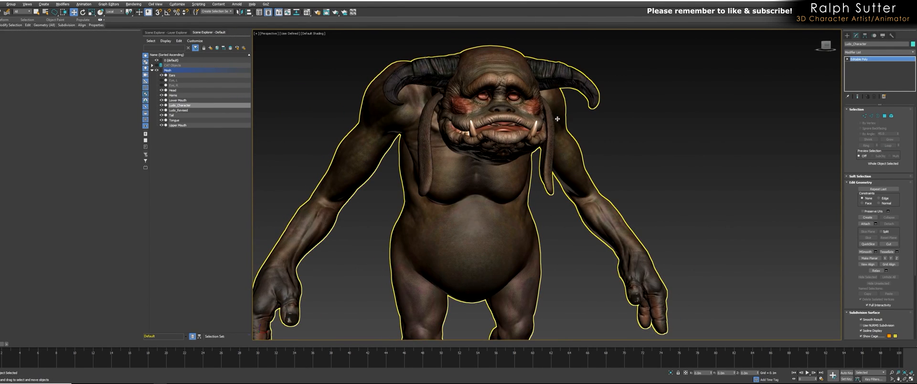
left_click_drag(253, 130, 96, 130)
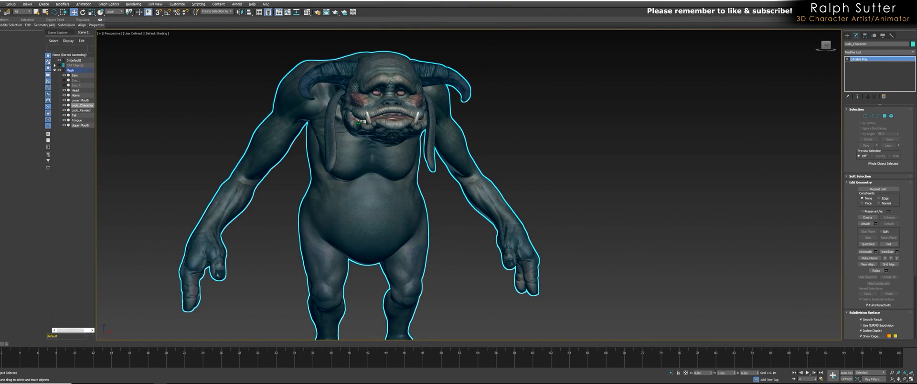
middle_click_drag(350, 139, 351, 148, "alt")
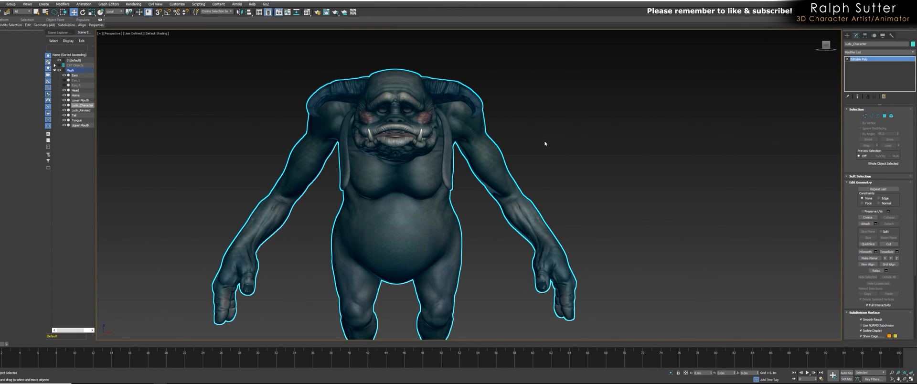
Apply a Skin Wrap modifier to Ludo_Character and set its deformation engine to Face Deformation.
left_click(911, 54)
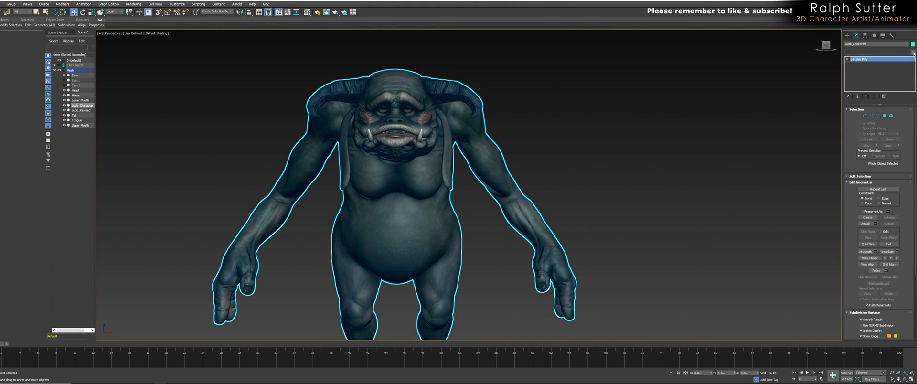
scroll(875, 210, "down", 5)
scroll(876, 210, "down", 10)
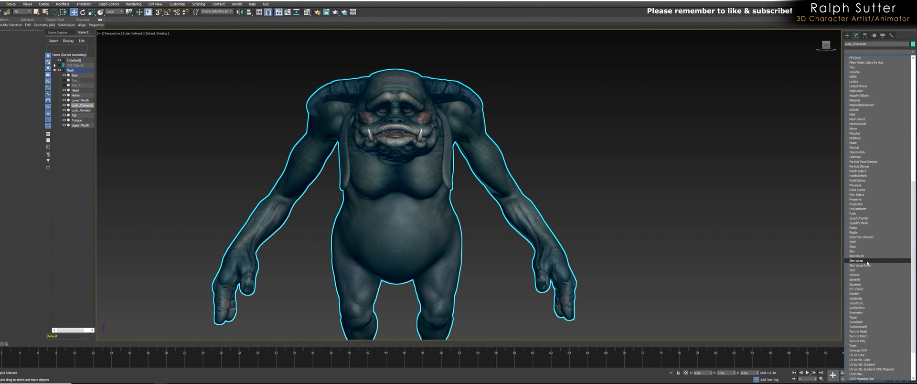
left_click(867, 261)
middle_click_drag(549, 200, 554, 187, "alt")
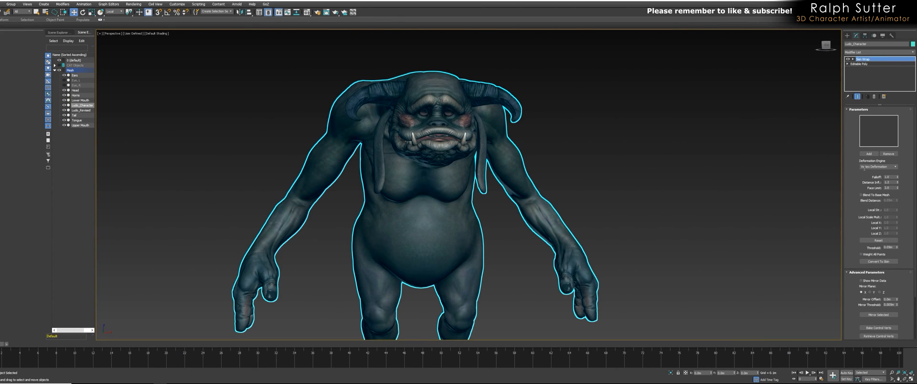
left_click(896, 167)
left_click(877, 172)
Examine the character's mesh density with edged faces temporarily displayed.
scroll(746, 179, "down", 3)
scroll(615, 188, "up", 5)
scroll(659, 184, "down", 5)
scroll(660, 180, "up", 3)
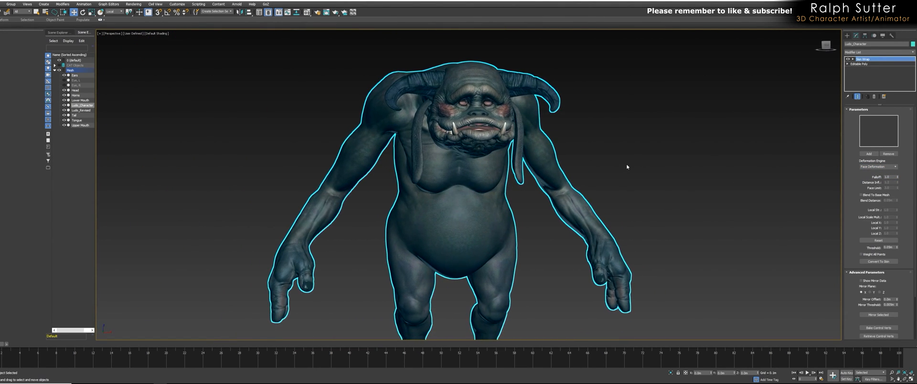
key("F4")
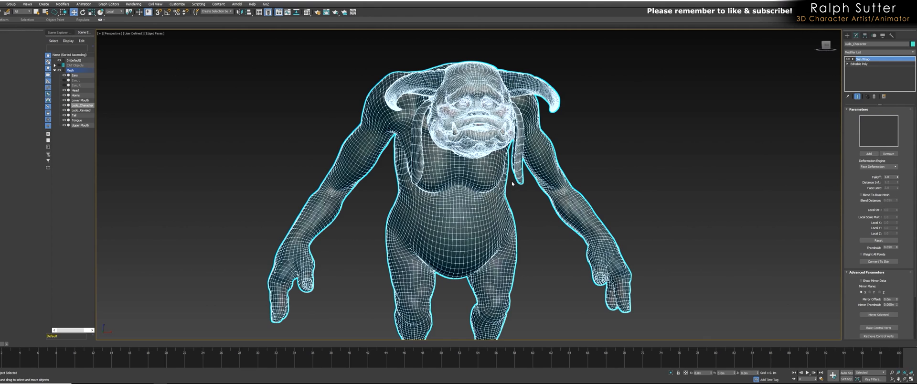
scroll(540, 183, "up", 4)
key("F4")
scroll(513, 186, "down", 5)
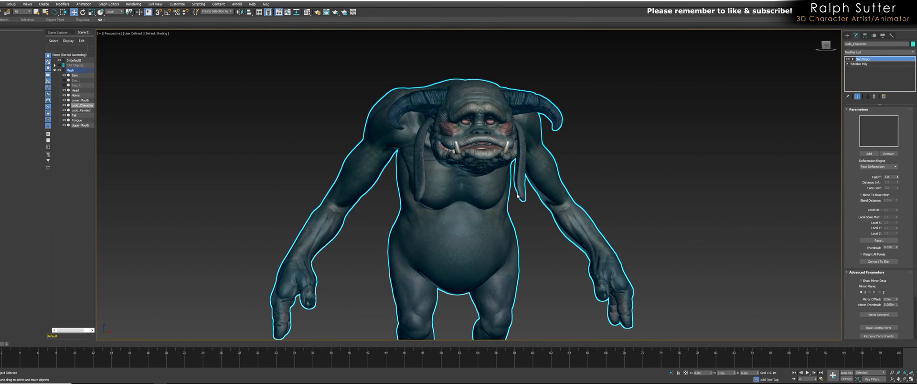
Add the skinned body Ludo_Revised and the Horns as control objects of the Skin Wrap.
left_click(872, 154)
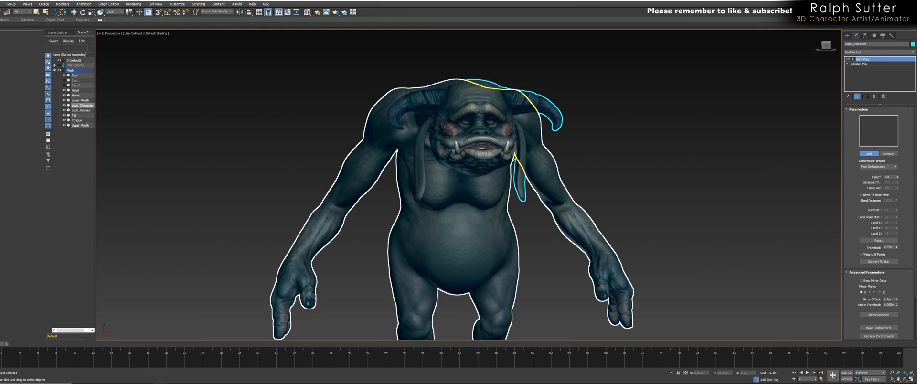
left_click(567, 203)
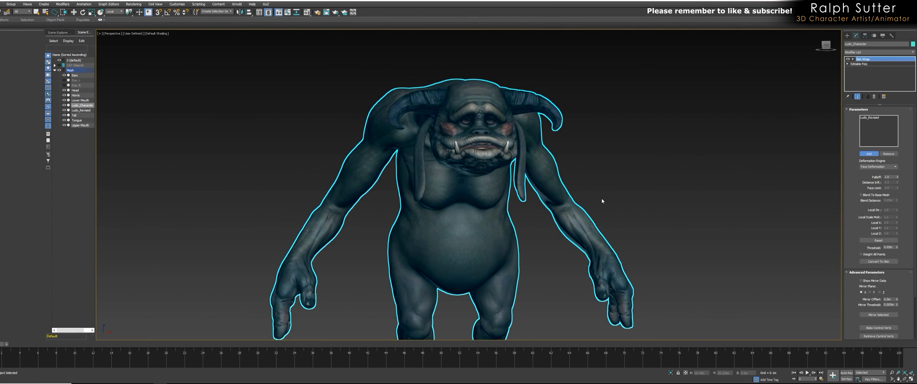
scroll(602, 201, "up", 5)
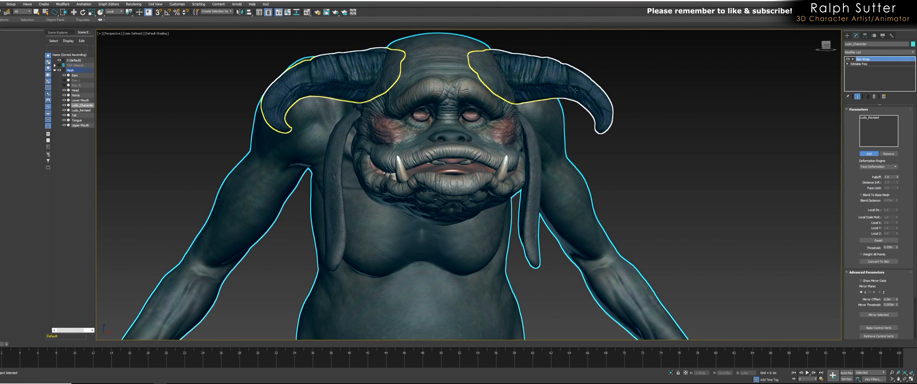
left_click(576, 89)
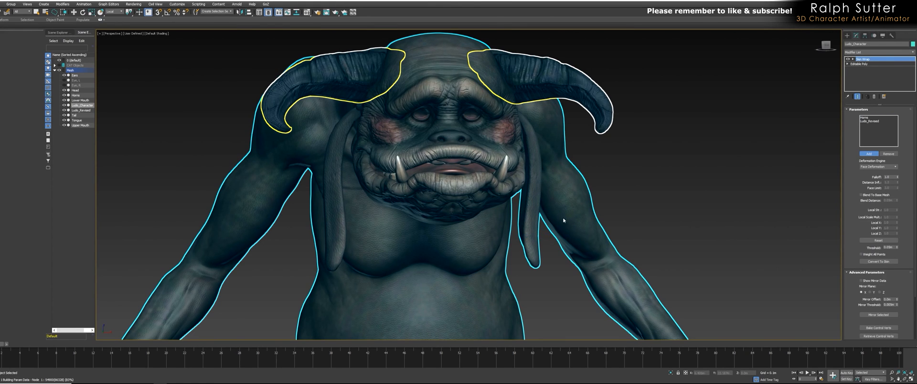
mouse_move(565, 220)
middle_mouse_down("alt")
mouse_move(579, 243)
mouse_move(573, 217)
middle_mouse_up("alt")
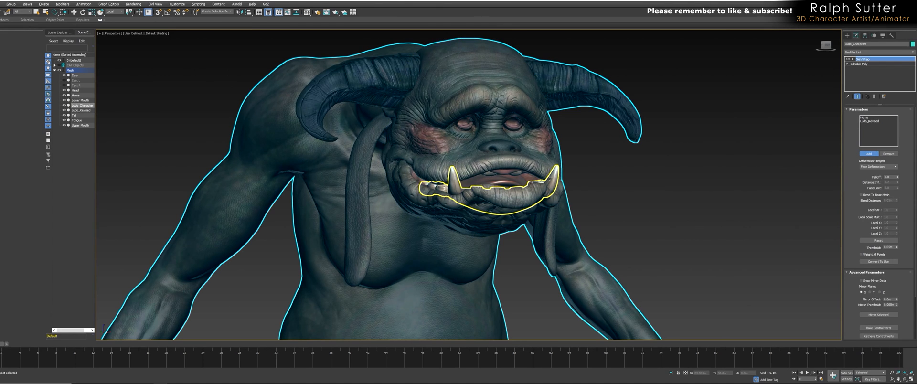
Add the Lower Mouth, Tongue and Upper Mouth to the Skin Wrap's control objects.
middle_click_drag(549, 192, 555, 189, "alt")
left_click(556, 181)
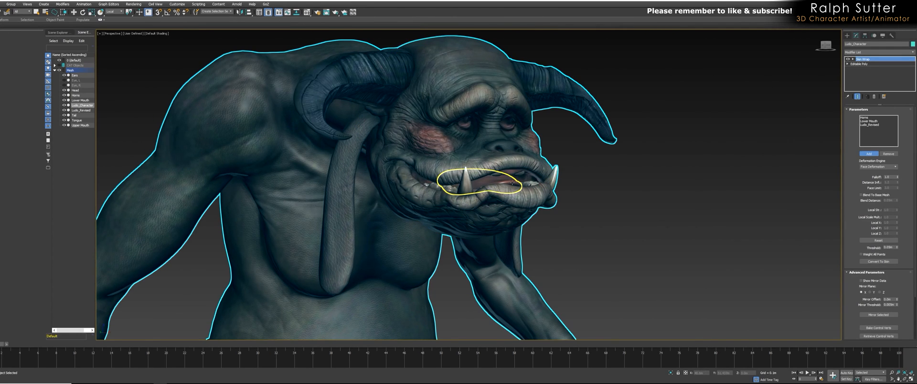
scroll(514, 182, "up", 3)
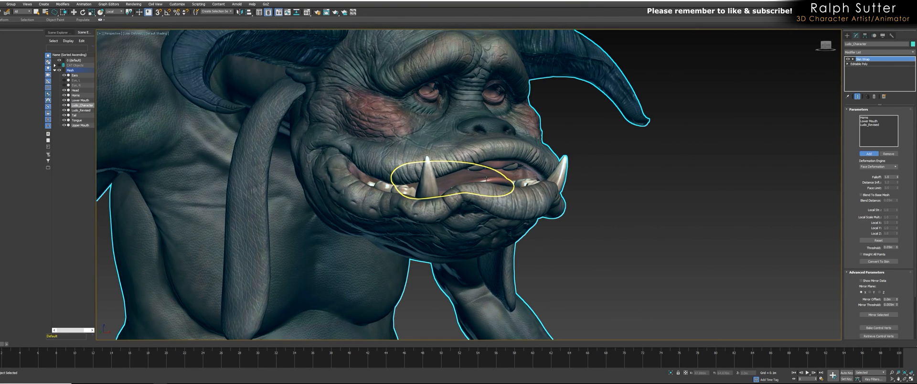
left_click(486, 178)
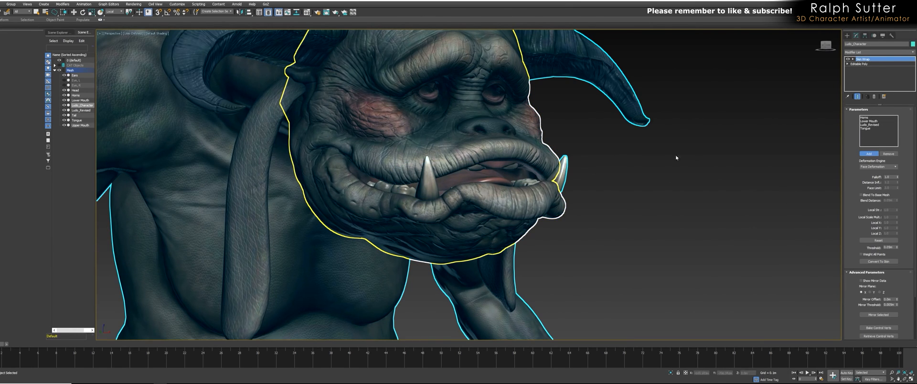
left_click(500, 165)
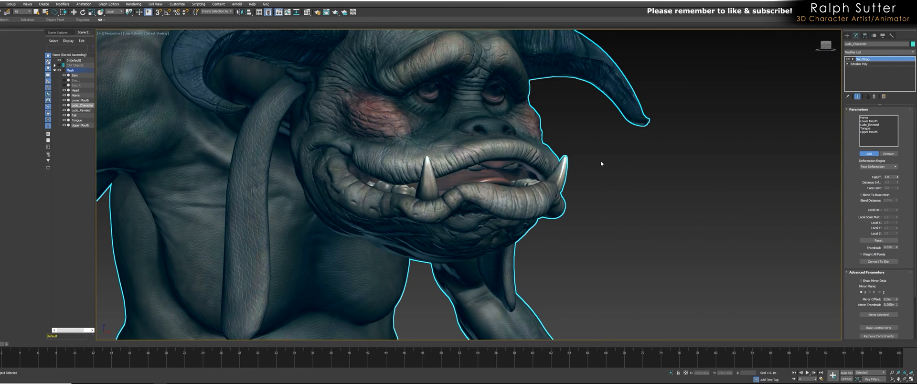
Add the Ears and Head to the Skin Wrap's control objects.
left_click(506, 282)
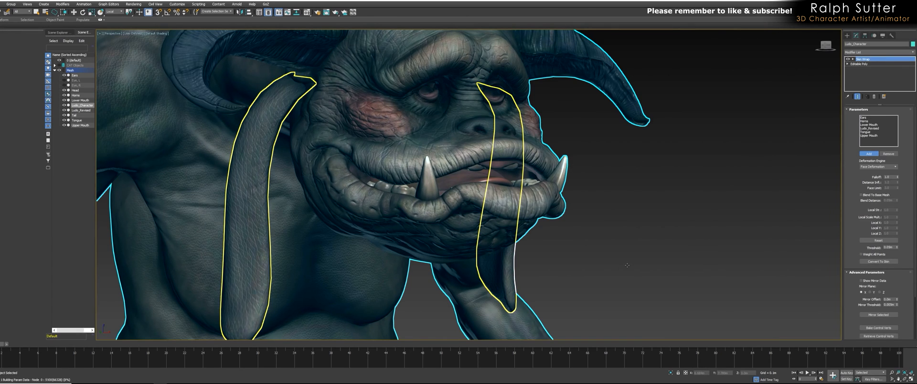
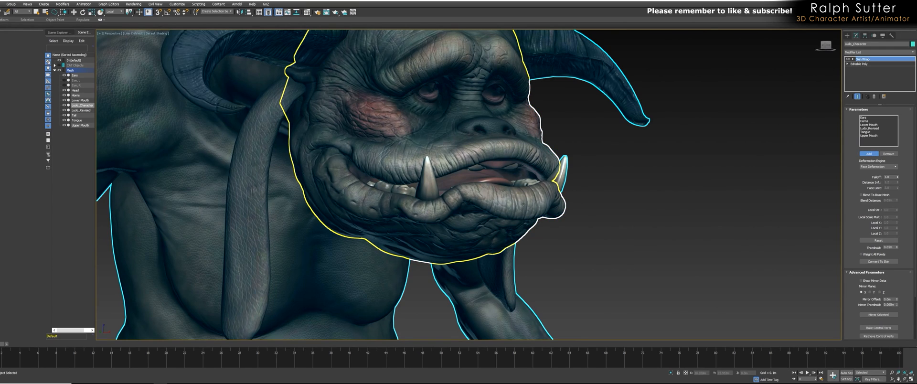
left_click(525, 202)
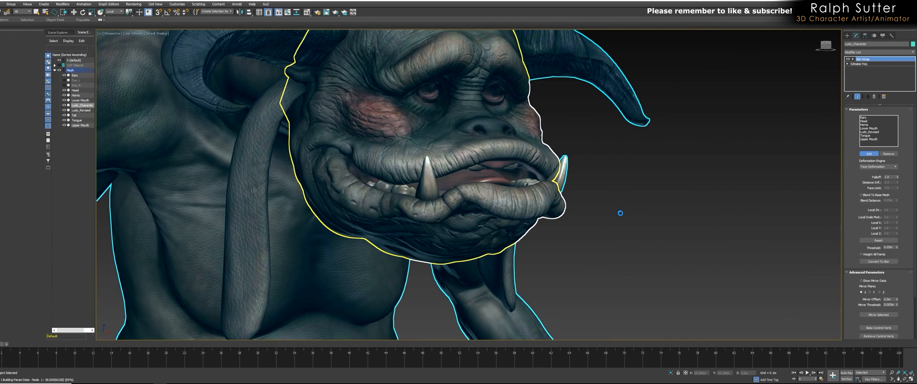
left_click(621, 213)
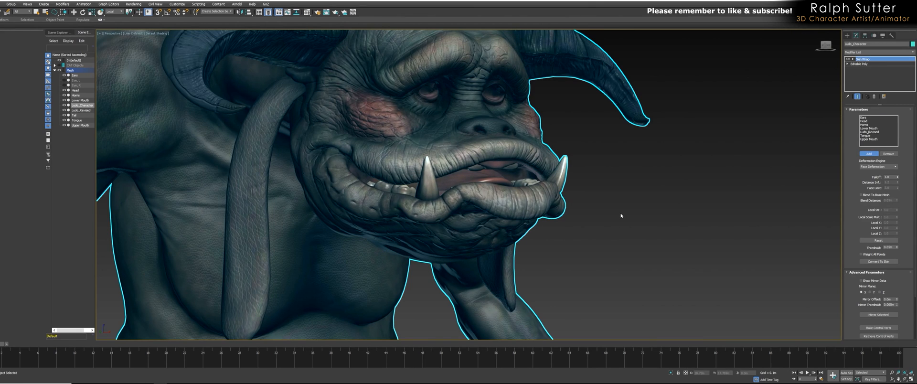
Add the Tail to the Skin Wrap's control objects and end the picking.
key("z")
middle_click_drag(629, 249, 457, 207, "alt")
left_click(457, 206)
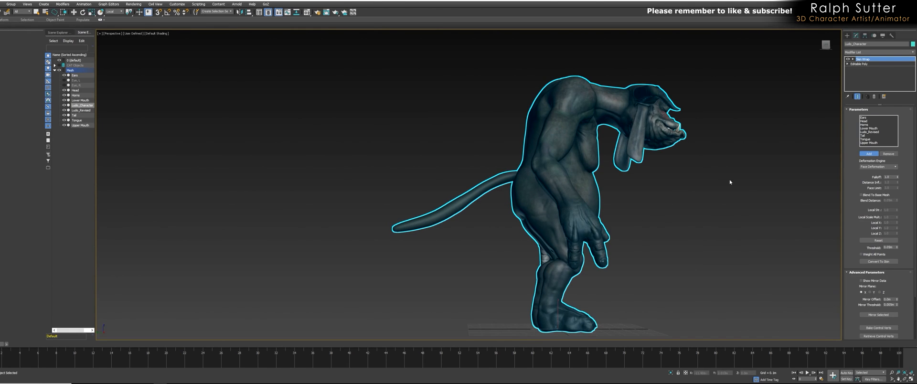
key("w")
Hide the original Head, Horns, Lower Mouth, Ludo_Revised, Tail, Tongue and Upper Mouth meshes, and show Eye_L and Eye_R.
middle_click_drag(702, 174, 498, 160, "alt")
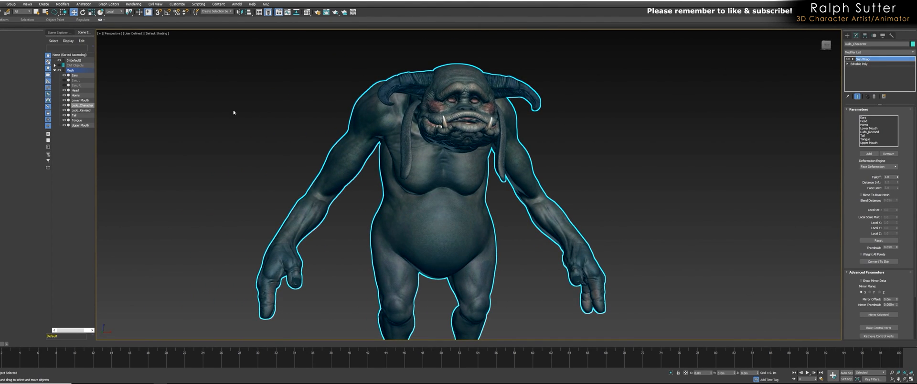
left_click(64, 100)
left_click(64, 90)
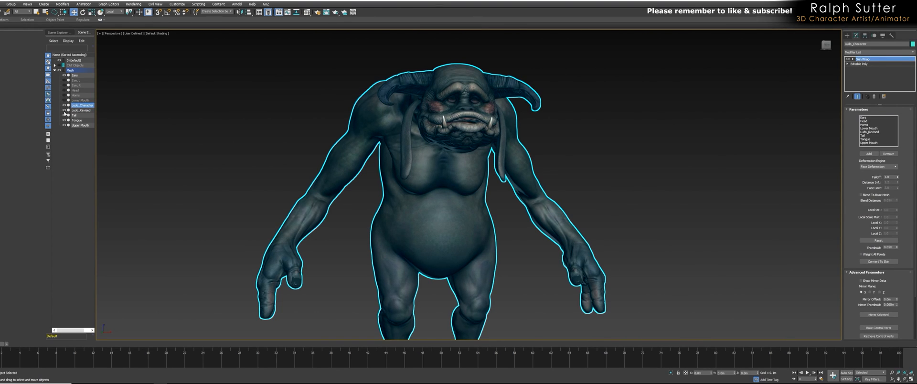
left_click(64, 110)
left_click(64, 120)
left_click(64, 125)
left_click(64, 85)
left_click(64, 81)
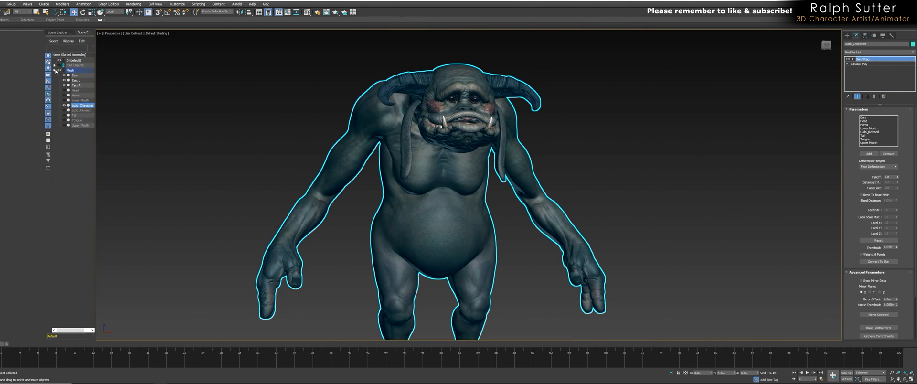
Show the CAT Objects layer, test the Skin Wrap by moving the rig's pelvis, and reselect the Ludo_Character mesh.
left_click(59, 65)
middle_click_drag(290, 189, 288, 164)
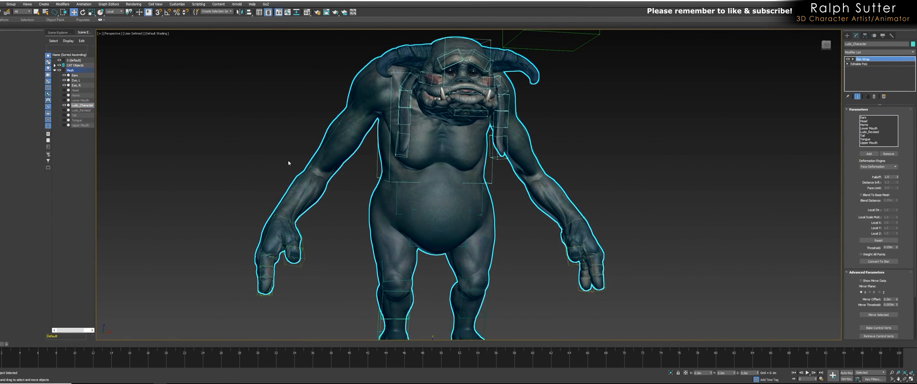
middle_click_drag(462, 258, 452, 215)
left_click(447, 187)
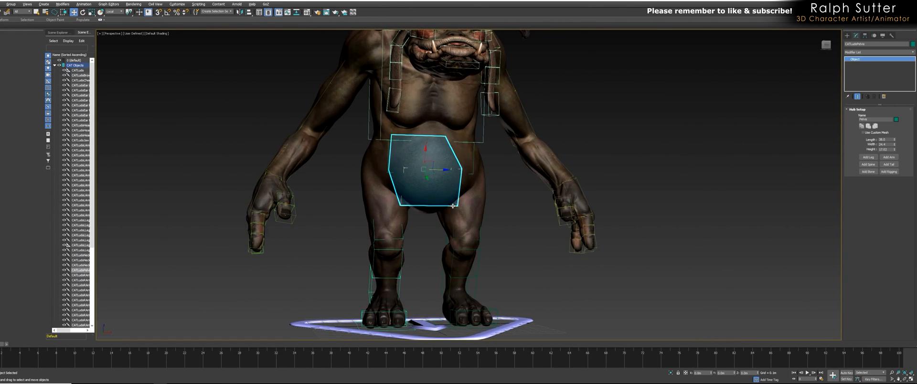
left_click_drag(438, 161, 420, 168)
middle_click_drag(445, 178, 556, 179)
left_click(434, 168)
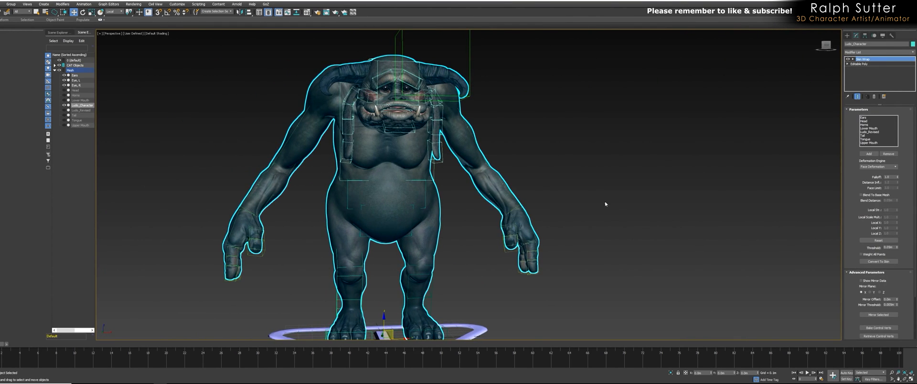
Convert the Skin Wrap on Ludo_Character to a Skin modifier.
scroll(907, 237, "down", 3)
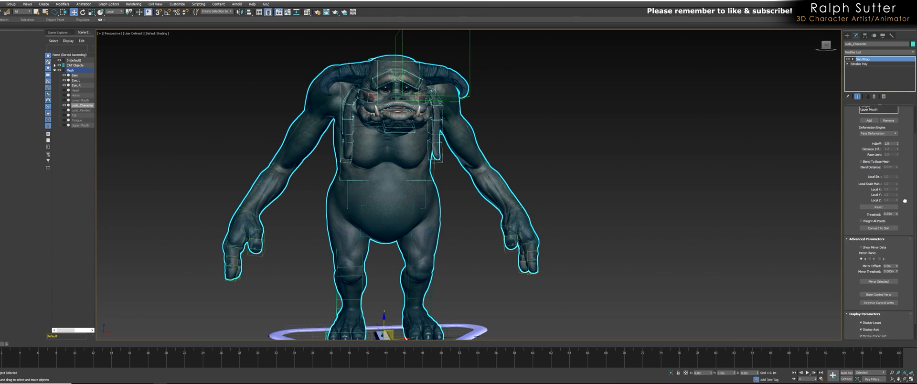
left_click(877, 222)
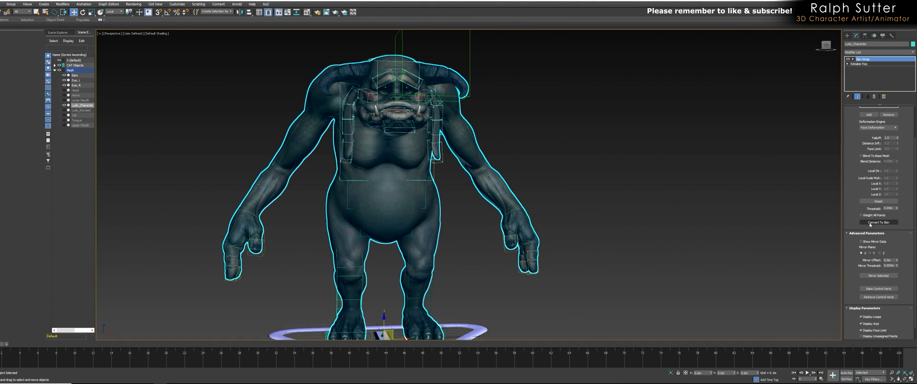
middle_click_drag(748, 222, 744, 223)
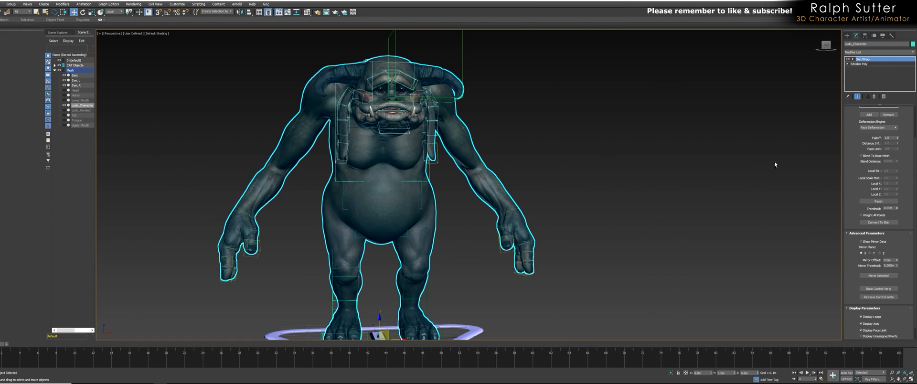
left_click(874, 223)
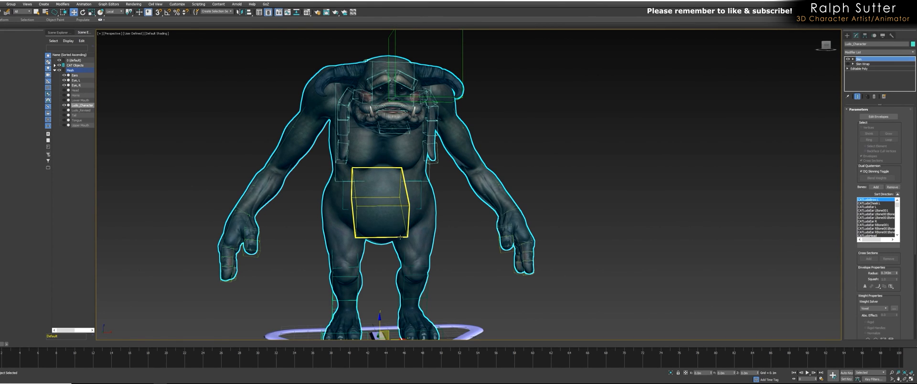
Move the rig's pelvis to test the converted Skin, and reselect the Ludo_Character mesh.
left_click(412, 214)
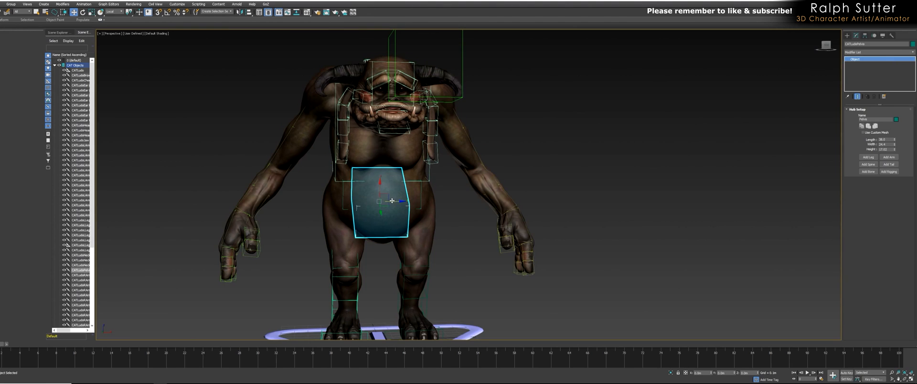
left_click_drag(384, 198, 405, 196)
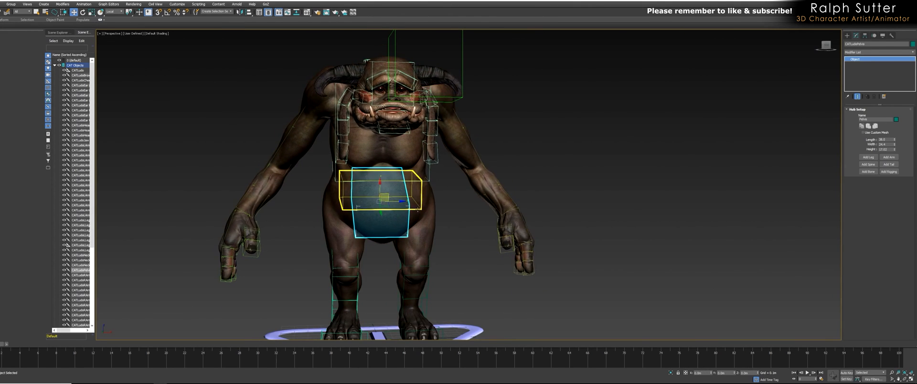
left_click(421, 215)
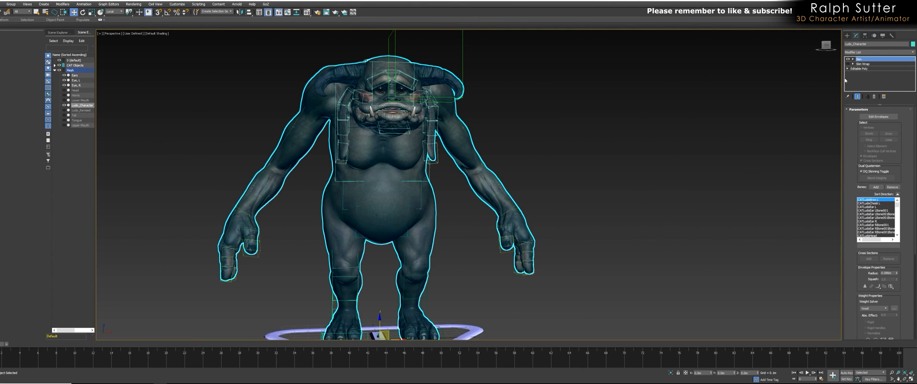
Move the pelvis again to check the body's skin deformation from a side angle.
middle_click_drag(642, 114, 508, 233, "alt")
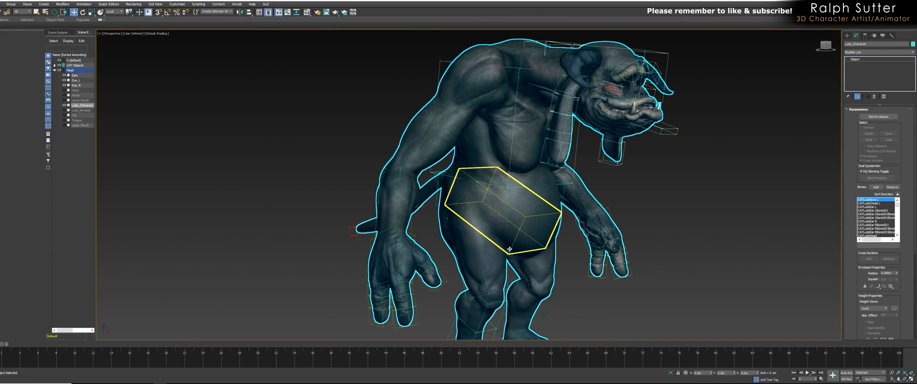
left_click(507, 235)
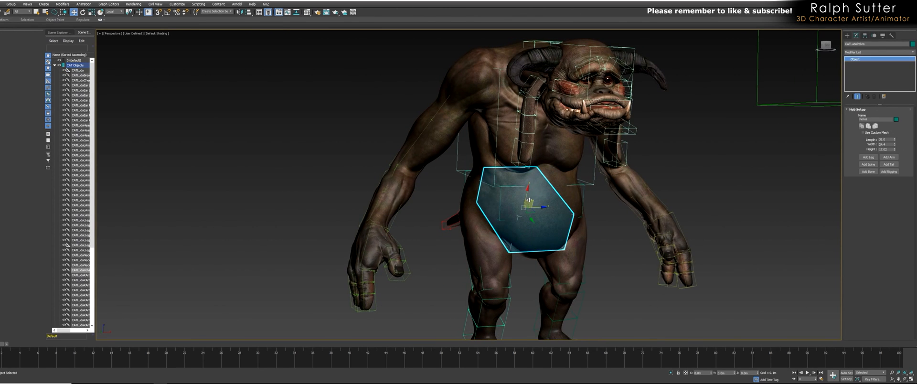
left_click_drag(529, 200, 525, 178)
middle_click_drag(525, 179, 491, 171, "alt")
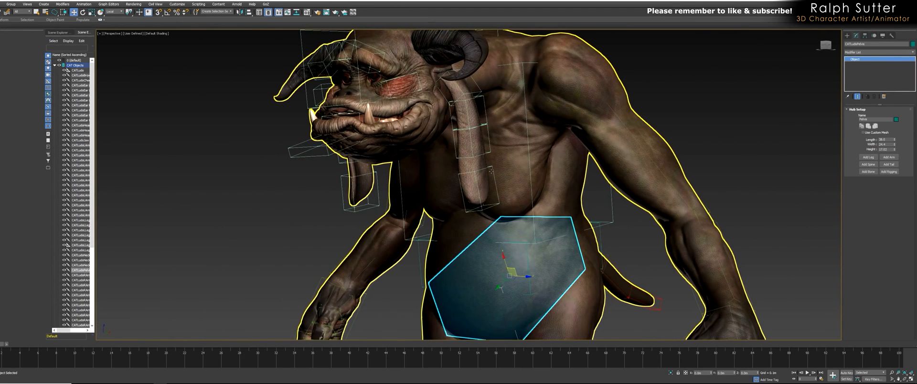
Select the whole chain of bones of one ear and rotate it to test the ear's skinning.
double_click(476, 90)
middle_click_drag(476, 90, 480, 93, "alt")
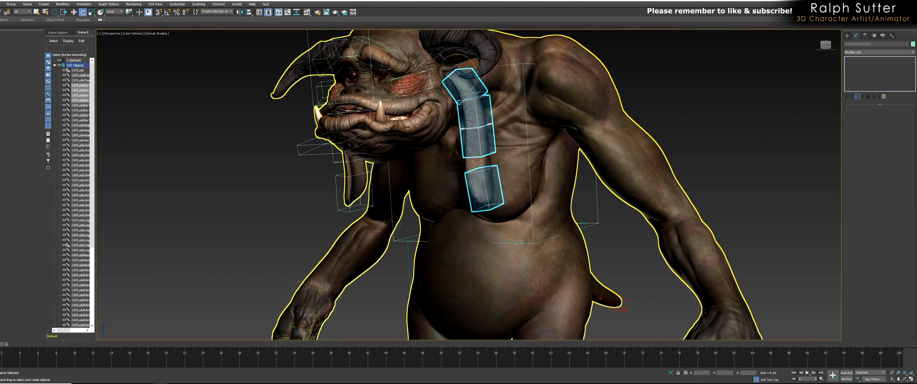
key("e")
left_click_drag(476, 105, 486, 139)
Rotate the jaw bone to test the mouth's skinning, and undo the rotation.
left_click(343, 142)
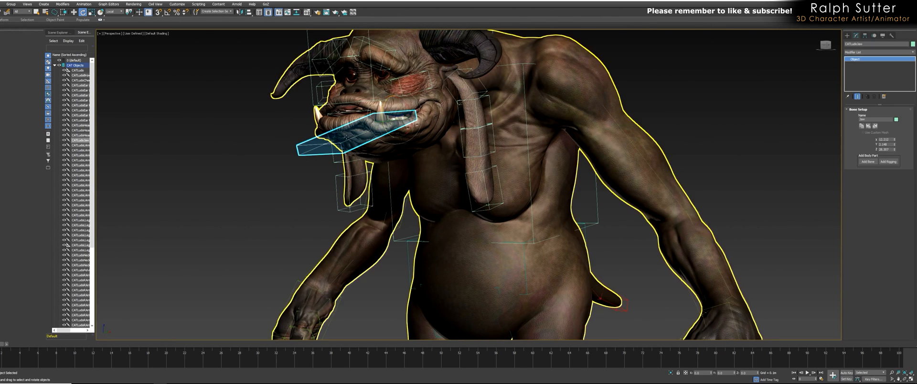
mouse_move(388, 131)
left_mouse_down()
mouse_move(389, 139)
mouse_move(390, 126)
left_mouse_up()
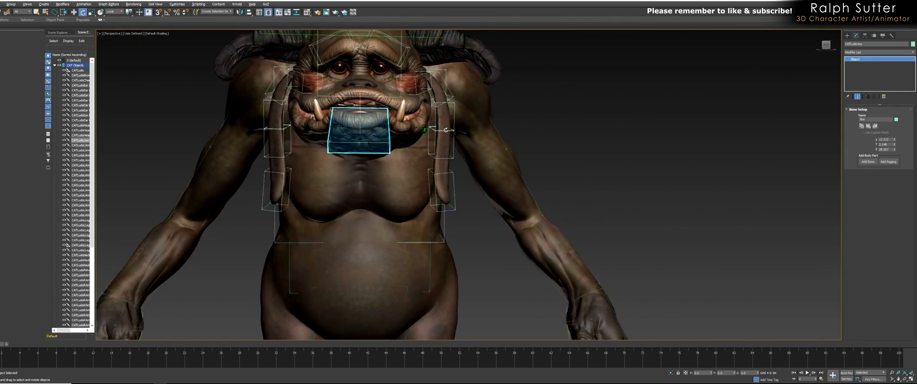
middle_click_drag(446, 129, 456, 136, "alt")
middle_click_drag(456, 136, 490, 191)
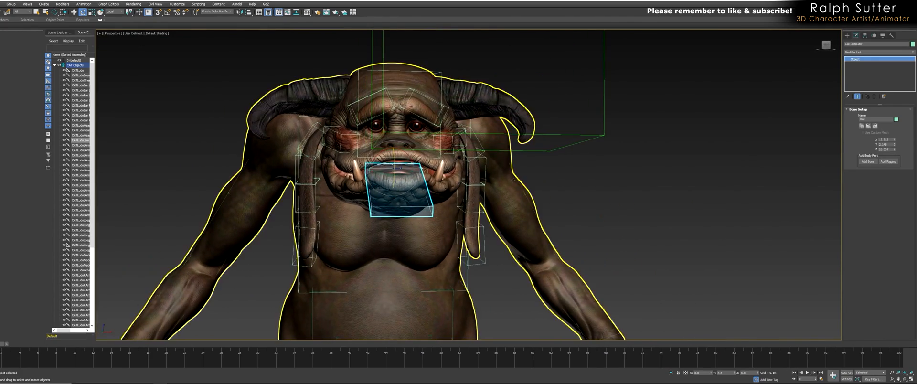
key("ctrl+z")
Clear the selection and examine the skinned character's face, torso and arms from several angles.
mouse_move(606, 200)
middle_mouse_down("alt")
mouse_move(630, 185)
mouse_move(648, 202)
mouse_move(614, 203)
middle_mouse_up("alt")
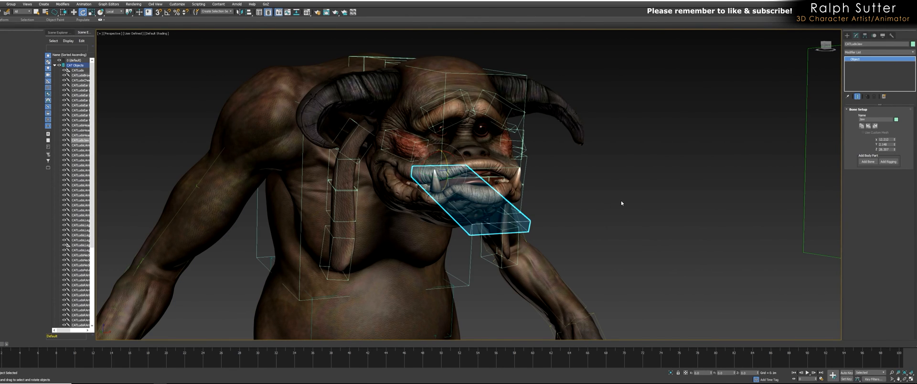
middle_click_drag(617, 202, 545, 198, "alt")
left_click(591, 189)
scroll(582, 164, "up", 2)
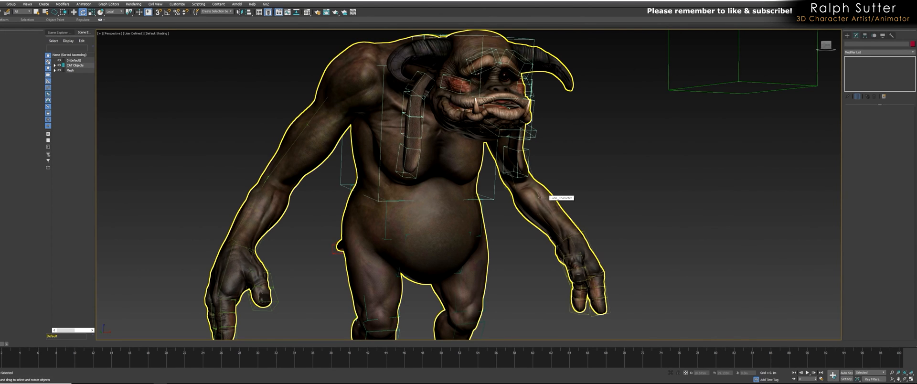
middle_click_drag(491, 195, 459, 177, "alt")
scroll(442, 197, "down", 3)
scroll(463, 172, "up", 3)
scroll(463, 172, "up", 5)
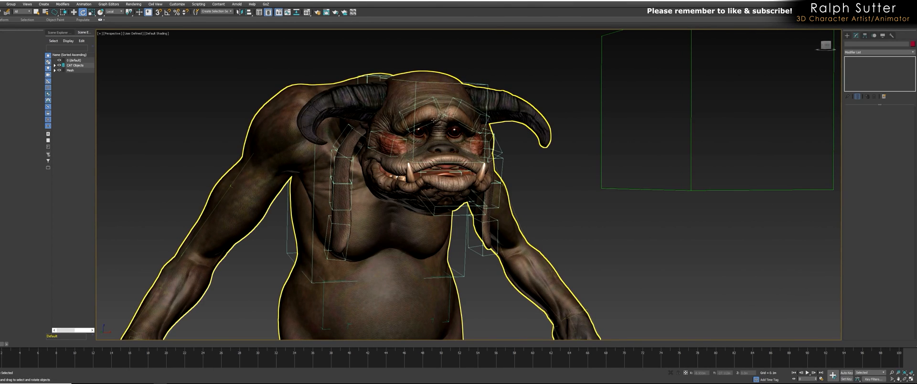
middle_click_drag(522, 178, 477, 173, "alt")
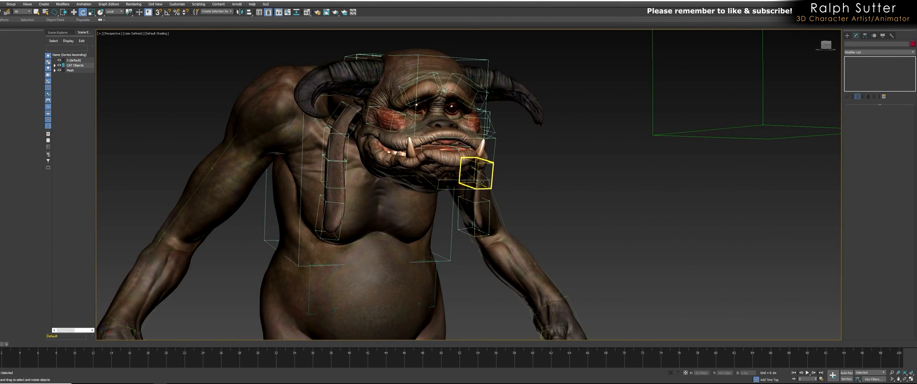
middle_click_drag(561, 259, 558, 236, "alt")
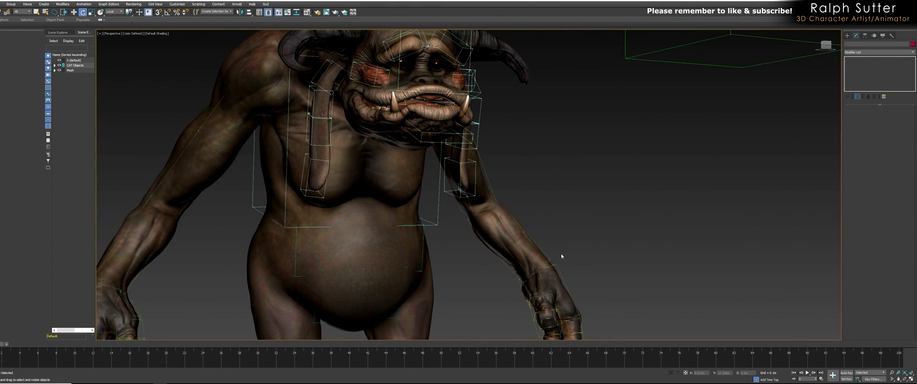
Rotate the toe bone of one foot to test how the toes deform.
middle_click_drag(554, 263, 560, 165)
scroll(536, 251, "down", 3)
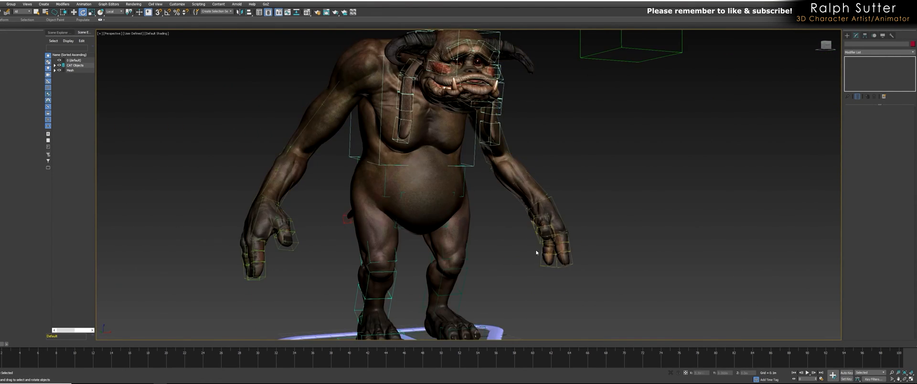
middle_click_drag(537, 254, 521, 206)
scroll(445, 272, "up", 6)
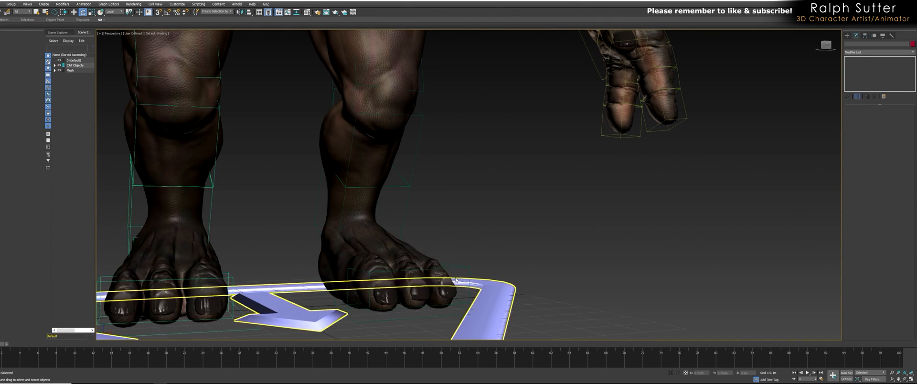
left_click(420, 291)
scroll(492, 254, "down", 3)
left_click_drag(439, 258, 426, 249)
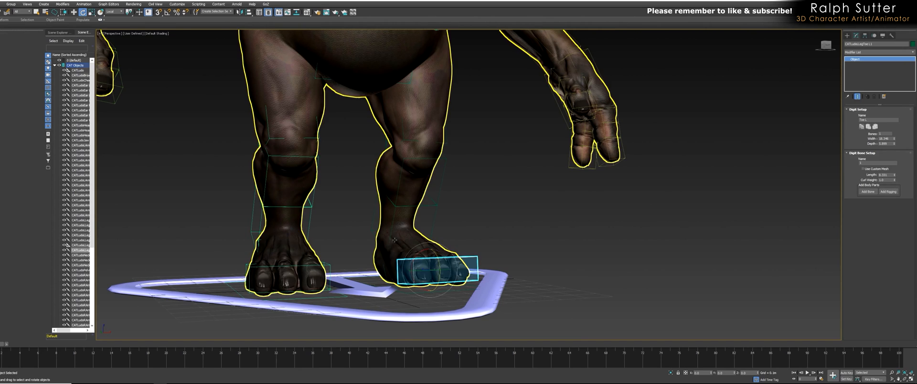
Rotate the ankle bone of the same foot to test its skinning, and clear the selection.
middle_click_drag(368, 231, 405, 266, "alt")
scroll(404, 266, "up", 5)
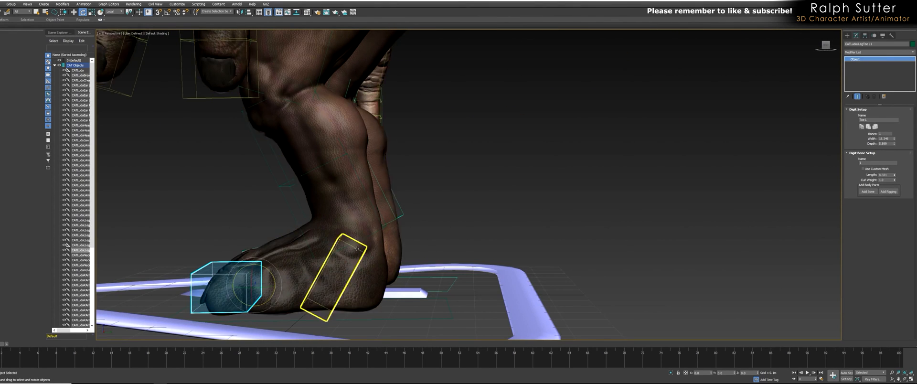
left_click(356, 265)
middle_click_drag(356, 265, 444, 237, "alt")
mouse_move(447, 234)
left_mouse_down()
mouse_move(456, 225)
mouse_move(438, 229)
mouse_move(457, 223)
mouse_move(440, 227)
left_mouse_up()
middle_click_drag(440, 227, 535, 265, "alt")
left_click(677, 214)
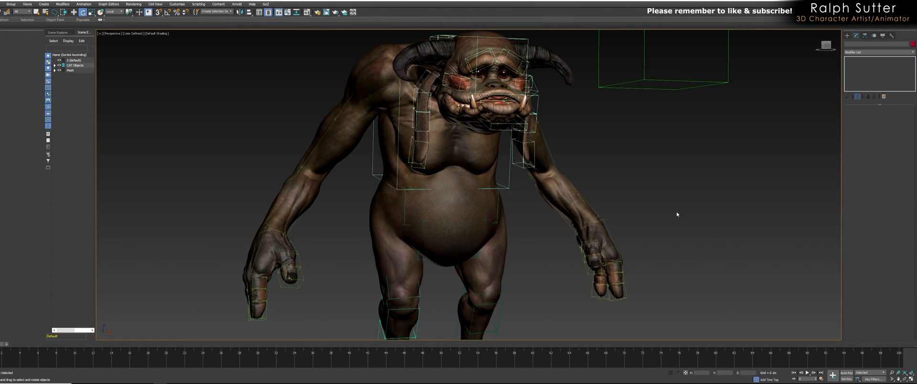